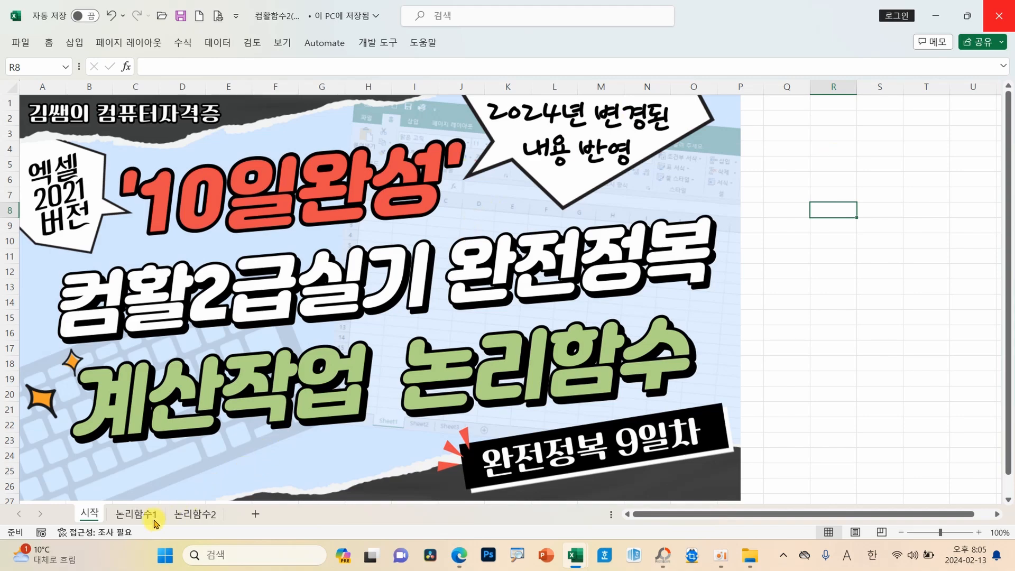
# Step: On the 논리함수1 sheet, draw red arrows from 조건 to 참값 and 거짓값 and circle the IF heading
pyautogui.click(138, 513)
pyautogui.keyDown('ctrl'); pyautogui.scroll(1, 174, 423); pyautogui.keyUp('ctrl')
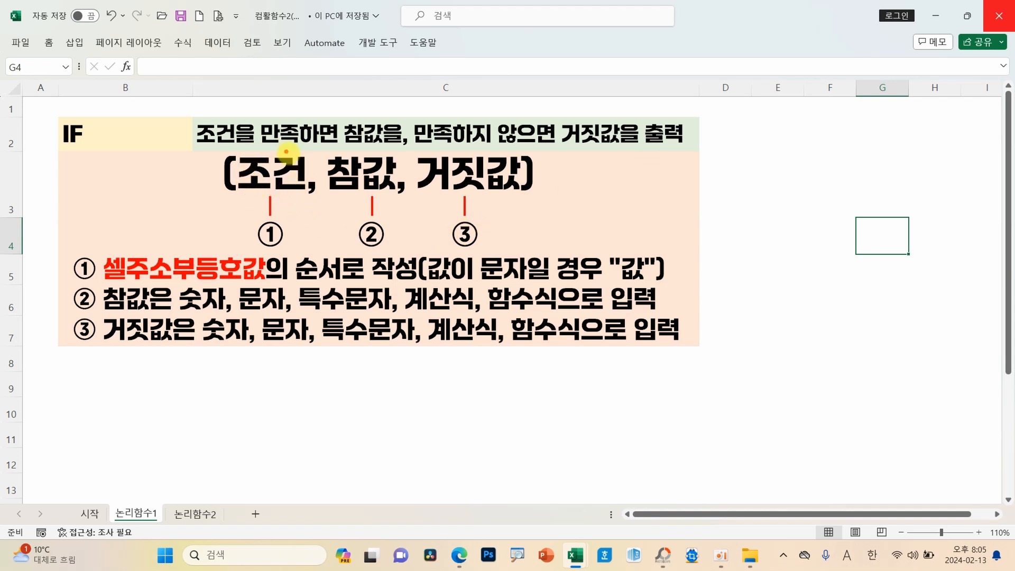
pyautogui.moveTo(269, 156)
pyautogui.mouseDown()
pyautogui.moveTo(338, 136)
pyautogui.moveTo(369, 159)
pyautogui.moveTo(356, 153)
pyautogui.moveTo(373, 144)
pyautogui.mouseUp()
pyautogui.moveTo(262, 154)
pyautogui.mouseDown()
pyautogui.moveTo(296, 111)
pyautogui.moveTo(463, 147)
pyautogui.moveTo(449, 154)
pyautogui.moveTo(464, 157)
pyautogui.moveTo(473, 143)
pyautogui.mouseUp()
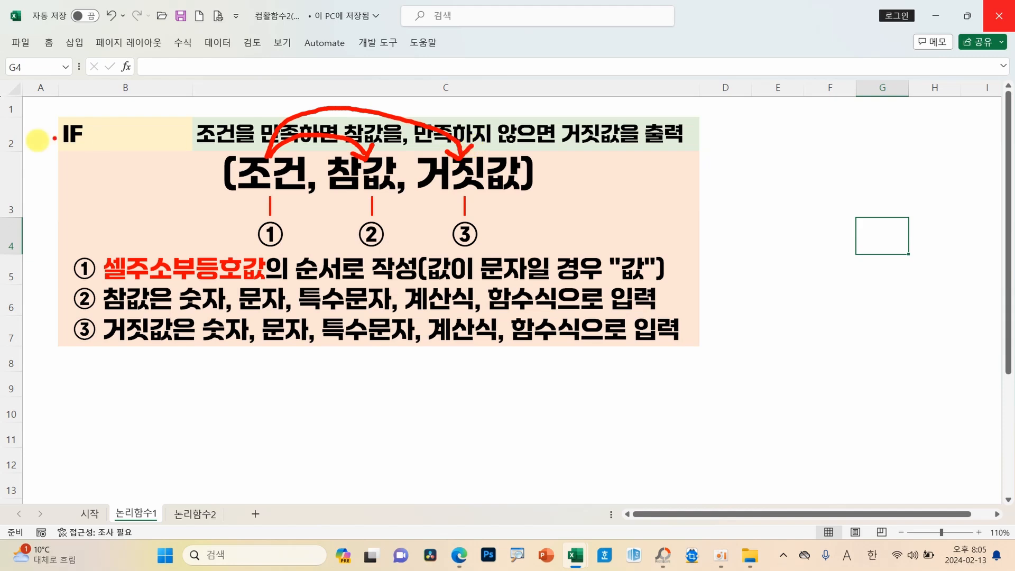
pyautogui.moveTo(99, 149)
pyautogui.mouseDown()
pyautogui.moveTo(49, 148)
pyautogui.moveTo(87, 110)
pyautogui.moveTo(101, 153)
pyautogui.mouseUp()
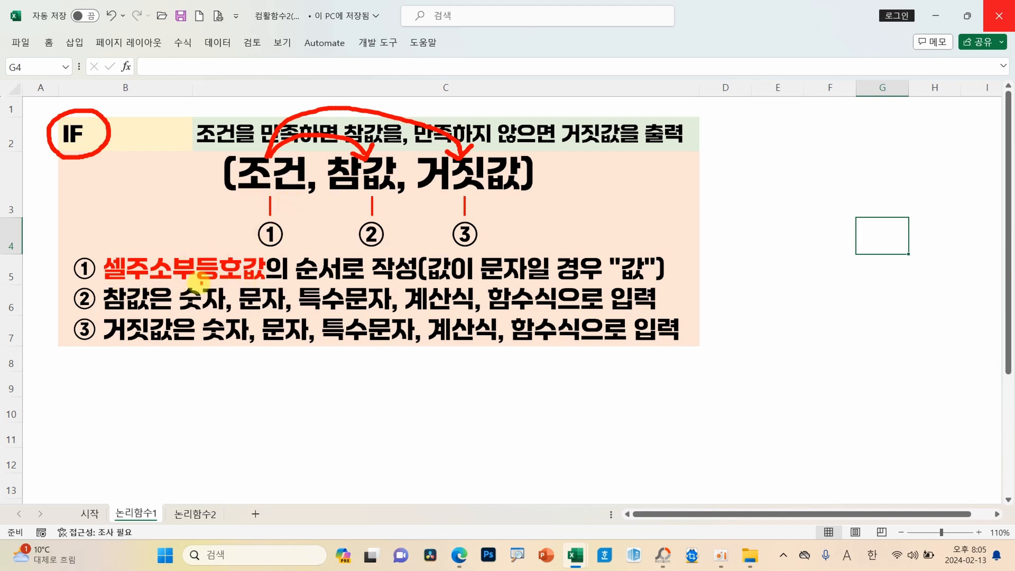
# Step: Box 셀주소부등호값 in red and handwrite the operators =, <>, >, <, >= and <= below the notes
pyautogui.moveTo(93, 250)
pyautogui.mouseDown()
pyautogui.moveTo(153, 245)
pyautogui.moveTo(270, 277)
pyautogui.moveTo(121, 295)
pyautogui.moveTo(89, 247)
pyautogui.mouseUp()
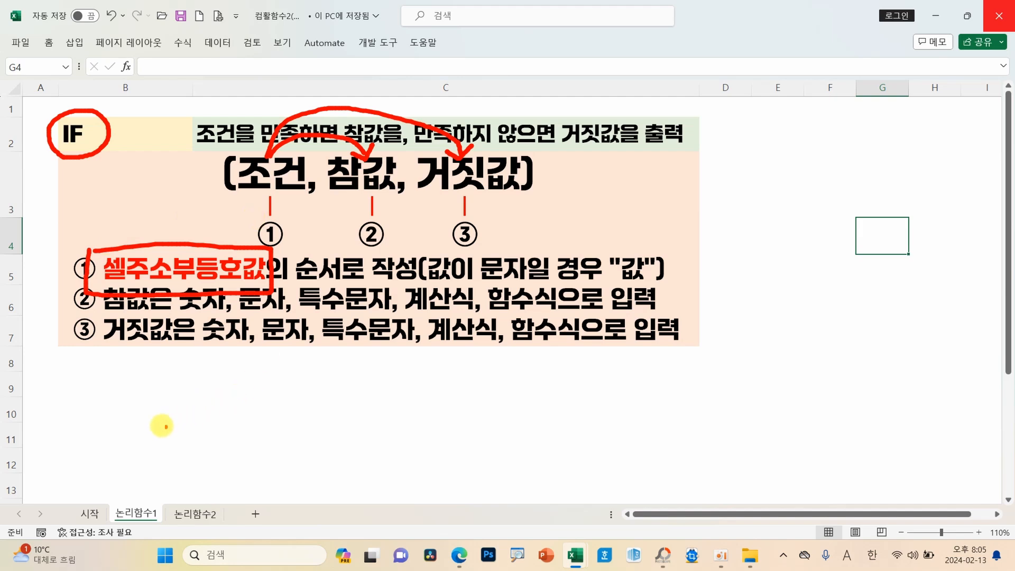
pyautogui.moveTo(236, 367)
pyautogui.mouseDown()
pyautogui.moveTo(286, 365)
pyautogui.moveTo(282, 385)
pyautogui.moveTo(236, 415)
pyautogui.moveTo(283, 435)
pyautogui.mouseUp()
pyautogui.moveTo(314, 361)
pyautogui.mouseDown()
pyautogui.moveTo(340, 369)
pyautogui.moveTo(338, 390)
pyautogui.mouseUp()
pyautogui.moveTo(361, 397); pyautogui.dragTo(365, 434)
pyautogui.moveTo(401, 358)
pyautogui.mouseDown()
pyautogui.moveTo(423, 373)
pyautogui.moveTo(403, 392)
pyautogui.mouseUp()
pyautogui.moveTo(439, 365)
pyautogui.mouseDown()
pyautogui.moveTo(467, 364)
pyautogui.moveTo(467, 374)
pyautogui.moveTo(434, 427)
pyautogui.moveTo(469, 408)
pyautogui.moveTo(469, 423)
pyautogui.mouseUp()
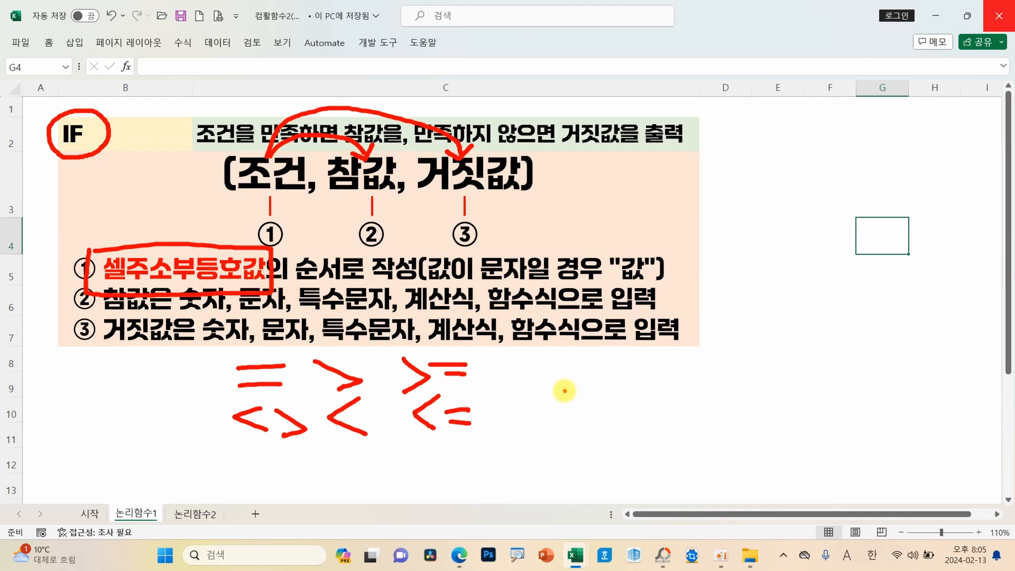
# Step: Mark the IF text-value rule in note ① by underlining 문자일 경우 and circling "값"
pyautogui.moveTo(496, 290); pyautogui.dragTo(575, 289)
pyautogui.moveTo(654, 286)
pyautogui.mouseDown()
pyautogui.moveTo(617, 294)
pyautogui.moveTo(642, 245)
pyautogui.moveTo(651, 284)
pyautogui.mouseUp()
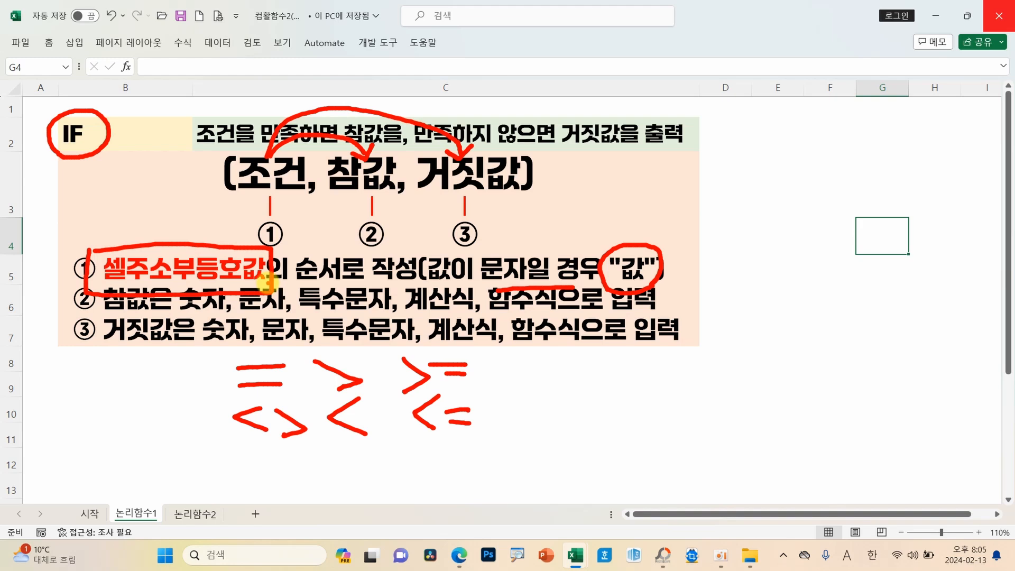
pyautogui.moveTo(125, 285)
pyautogui.mouseDown()
pyautogui.moveTo(88, 364)
pyautogui.moveTo(110, 363)
pyautogui.mouseUp()
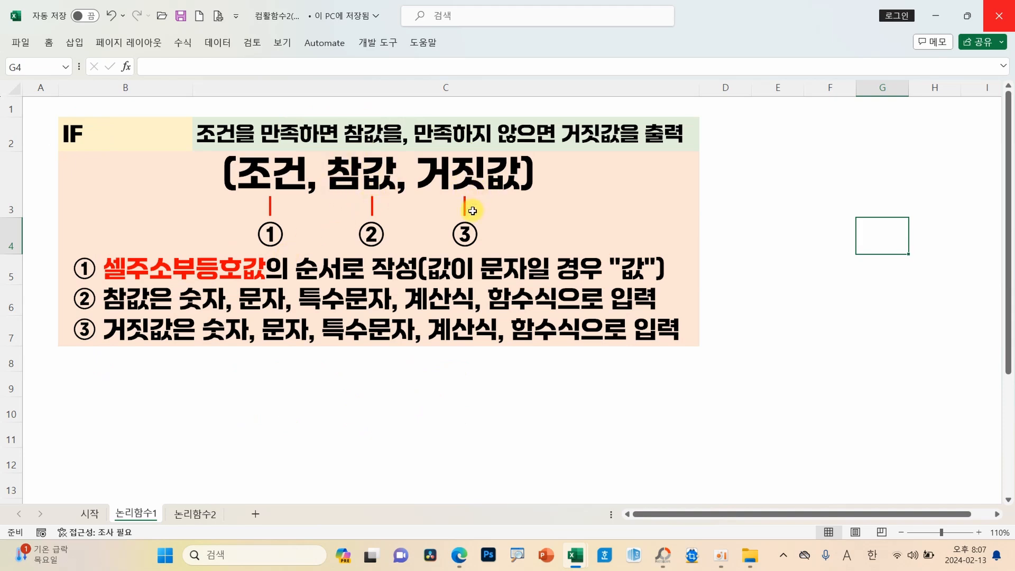
# Step: Circle 참값 and 거짓값, underline 계산식 and 함수식 in note ②, and handwrite a pair of quotation marks below
pyautogui.moveTo(409, 204)
pyautogui.mouseDown()
pyautogui.moveTo(335, 194)
pyautogui.moveTo(393, 185)
pyautogui.moveTo(391, 199)
pyautogui.mouseUp()
pyautogui.moveTo(505, 199)
pyautogui.mouseDown()
pyautogui.moveTo(457, 133)
pyautogui.moveTo(501, 194)
pyautogui.mouseUp()
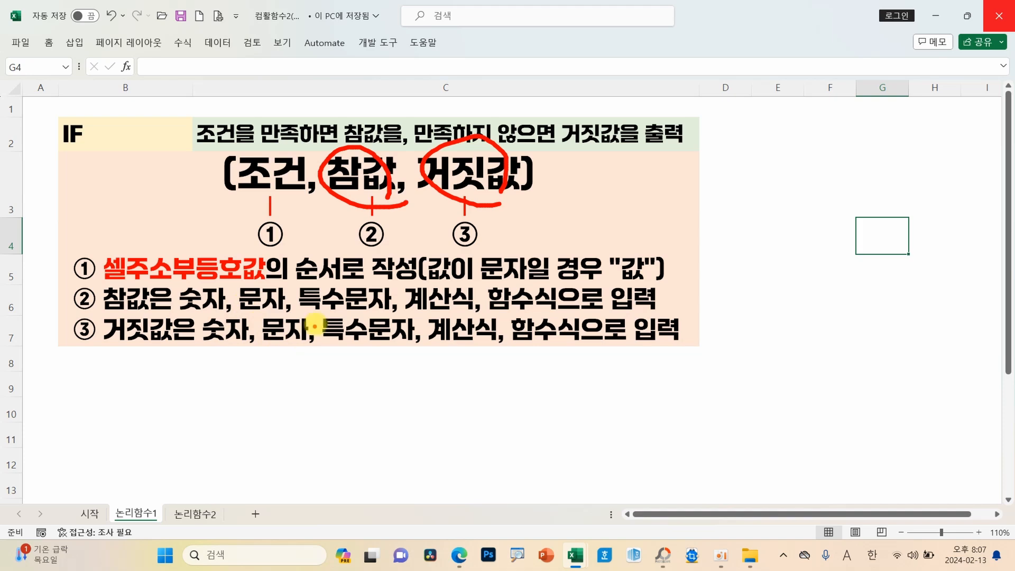
pyautogui.moveTo(414, 313); pyautogui.dragTo(550, 313)
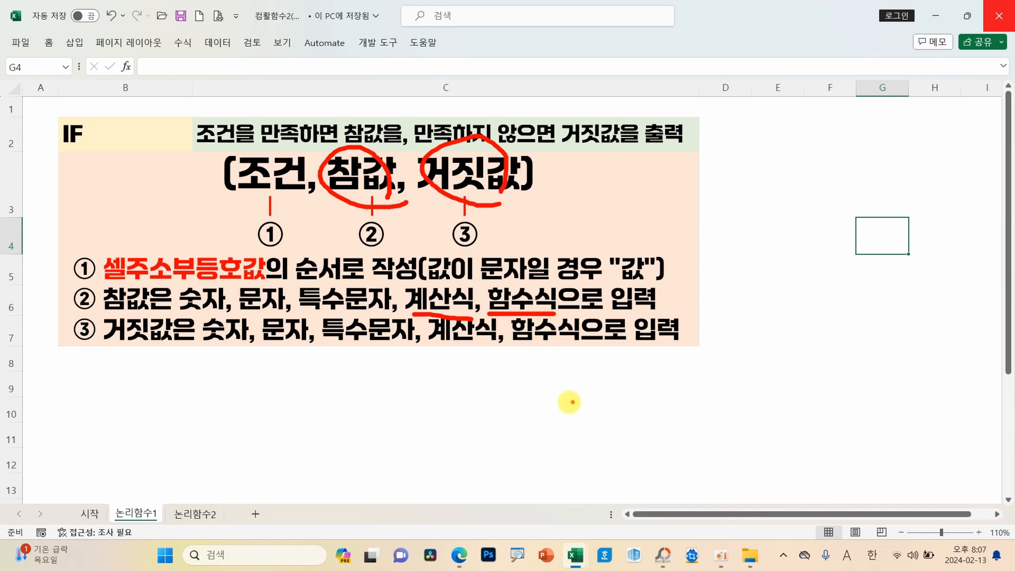
pyautogui.moveTo(453, 372)
pyautogui.mouseDown()
pyautogui.moveTo(455, 386)
pyautogui.moveTo(505, 390)
pyautogui.mouseUp()
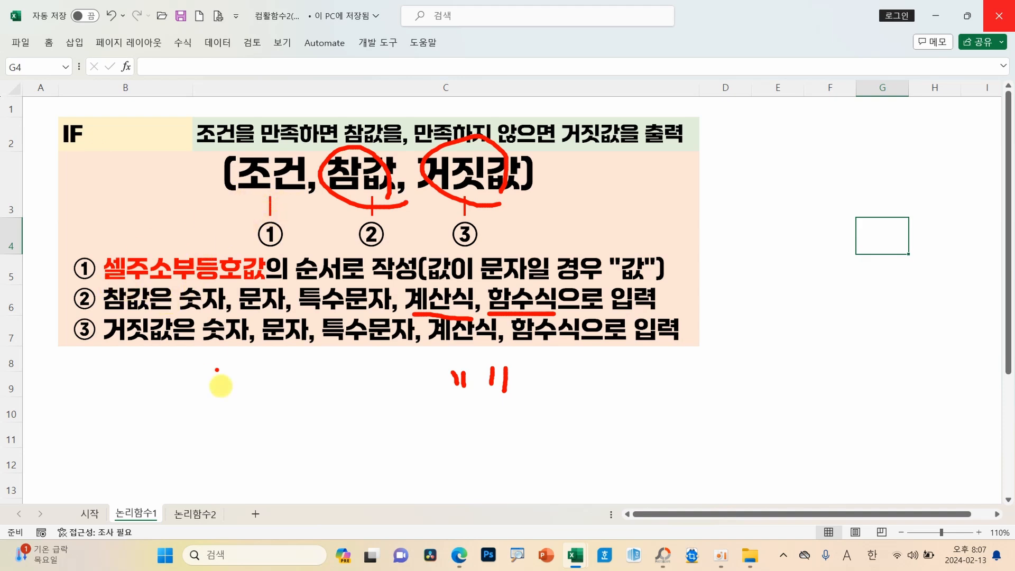
# Step: On the 논리함수2 sheet, circle AND and OR, underline 모두 만족하면 and 하나라도 만족, and clear the markings
pyautogui.click(196, 513)
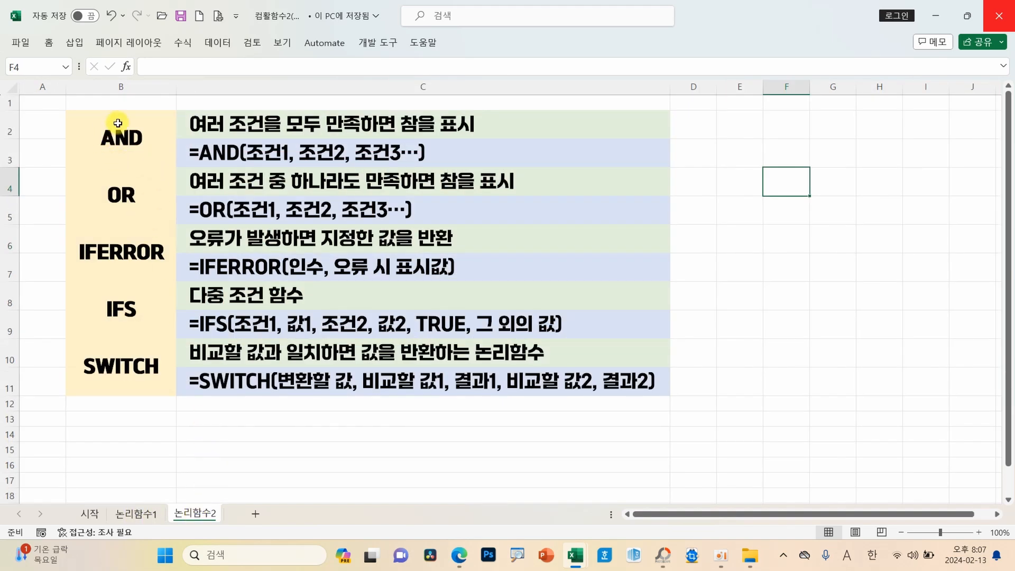
pyautogui.moveTo(146, 158)
pyautogui.mouseDown()
pyautogui.moveTo(89, 153)
pyautogui.moveTo(149, 119)
pyautogui.moveTo(148, 158)
pyautogui.mouseUp()
pyautogui.moveTo(151, 206)
pyautogui.mouseDown()
pyautogui.moveTo(125, 217)
pyautogui.moveTo(122, 169)
pyautogui.moveTo(151, 207)
pyautogui.mouseUp()
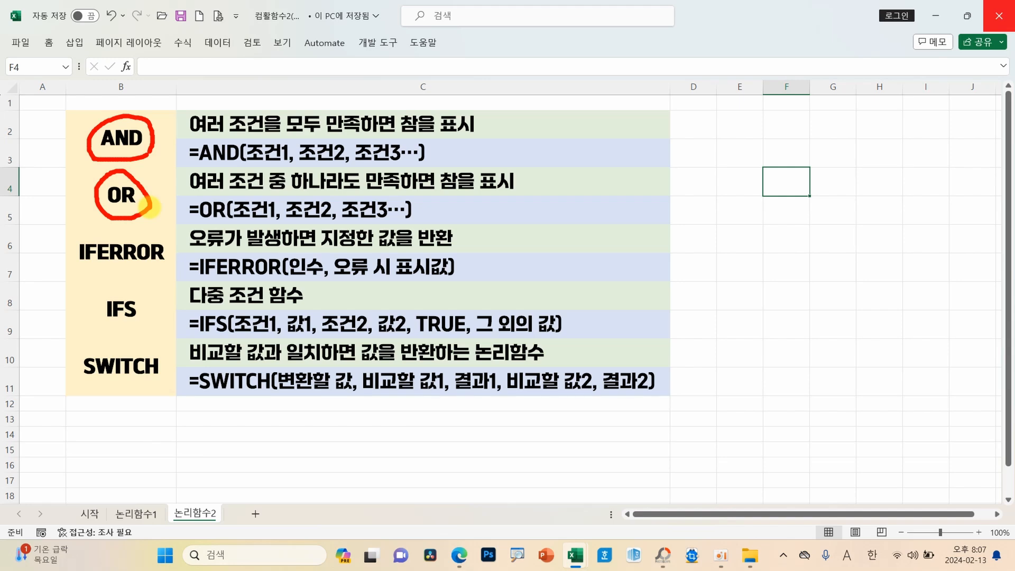
pyautogui.moveTo(287, 140); pyautogui.dragTo(406, 143)
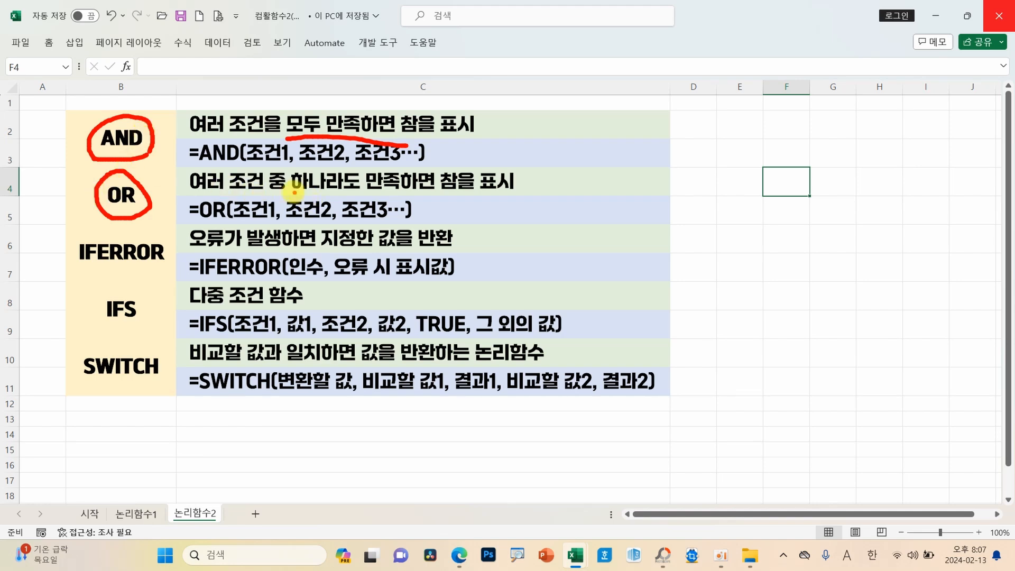
pyautogui.moveTo(291, 192); pyautogui.dragTo(398, 186)
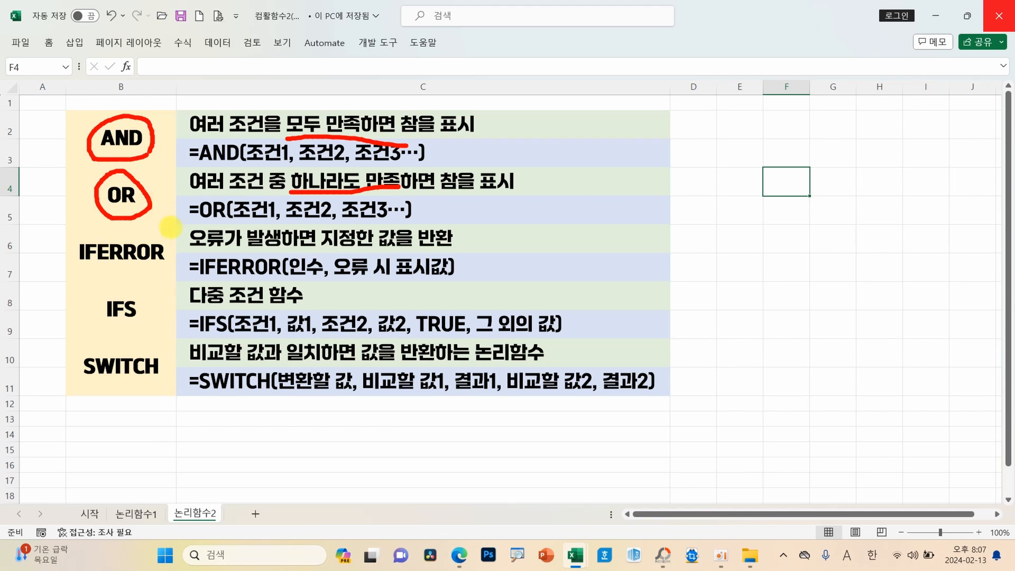
pyautogui.press('Escape')
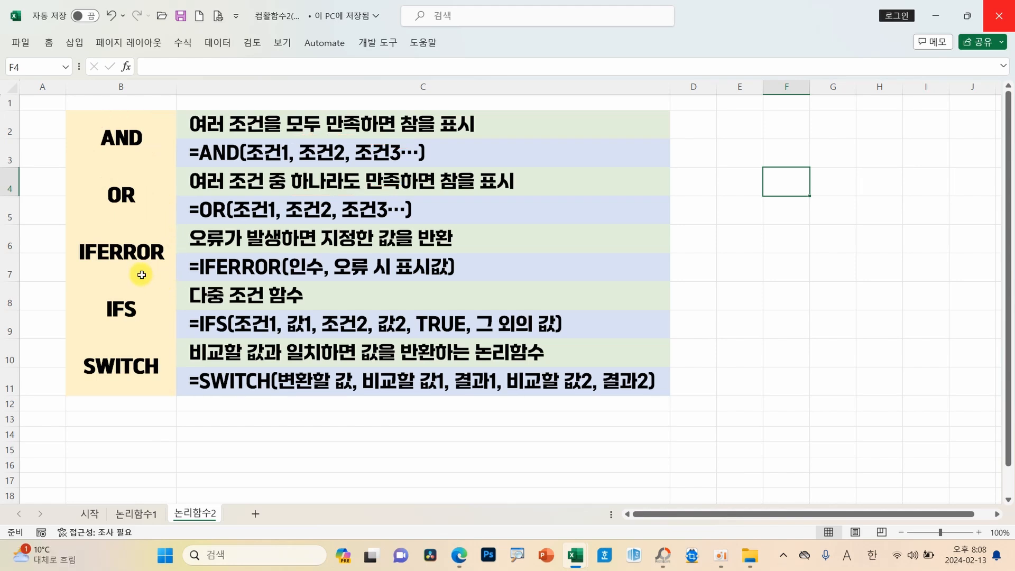
# Step: Box and check-mark IFERROR, mark its arguments 인수 and 오류 시 표시값 in red, and clear the markings
pyautogui.moveTo(67, 232); pyautogui.dragTo(177, 270)
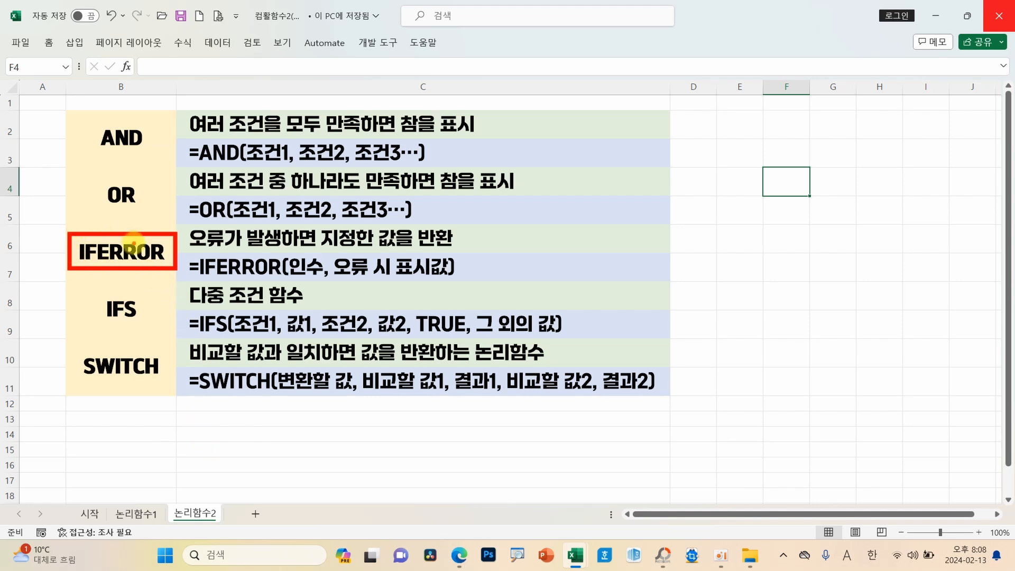
pyautogui.moveTo(46, 245); pyautogui.dragTo(74, 224)
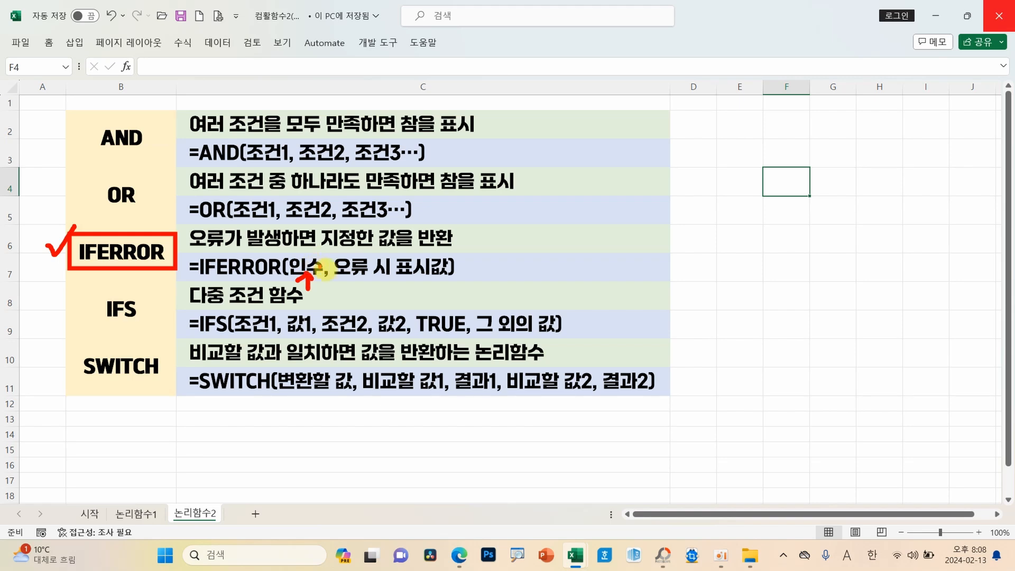
pyautogui.moveTo(336, 279); pyautogui.dragTo(446, 283)
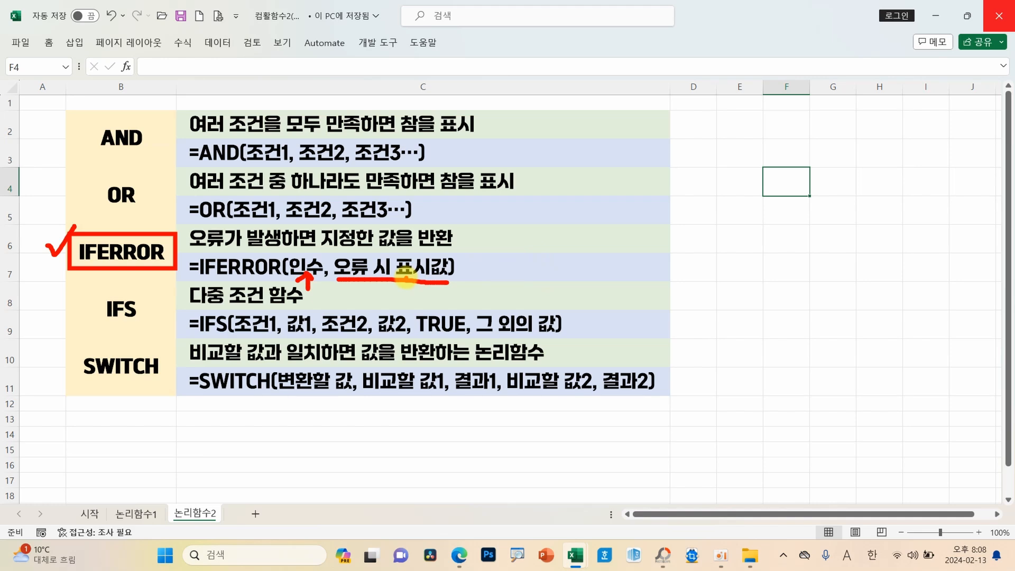
pyautogui.moveTo(394, 286)
pyautogui.mouseDown()
pyautogui.moveTo(362, 273)
pyautogui.moveTo(431, 249)
pyautogui.moveTo(369, 279)
pyautogui.mouseUp()
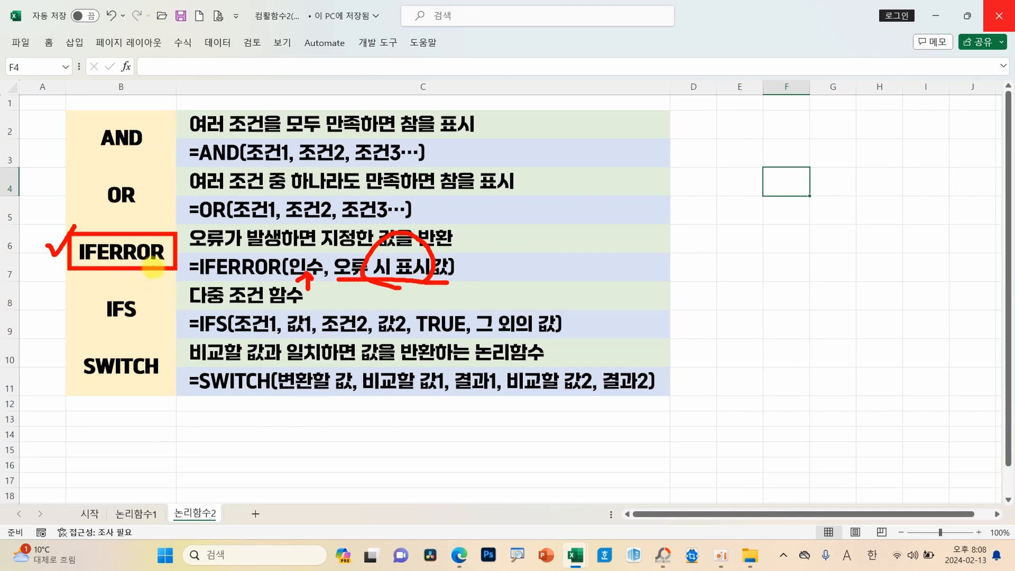
pyautogui.moveTo(97, 308)
pyautogui.mouseDown()
pyautogui.moveTo(56, 322)
pyautogui.moveTo(74, 364)
pyautogui.mouseUp()
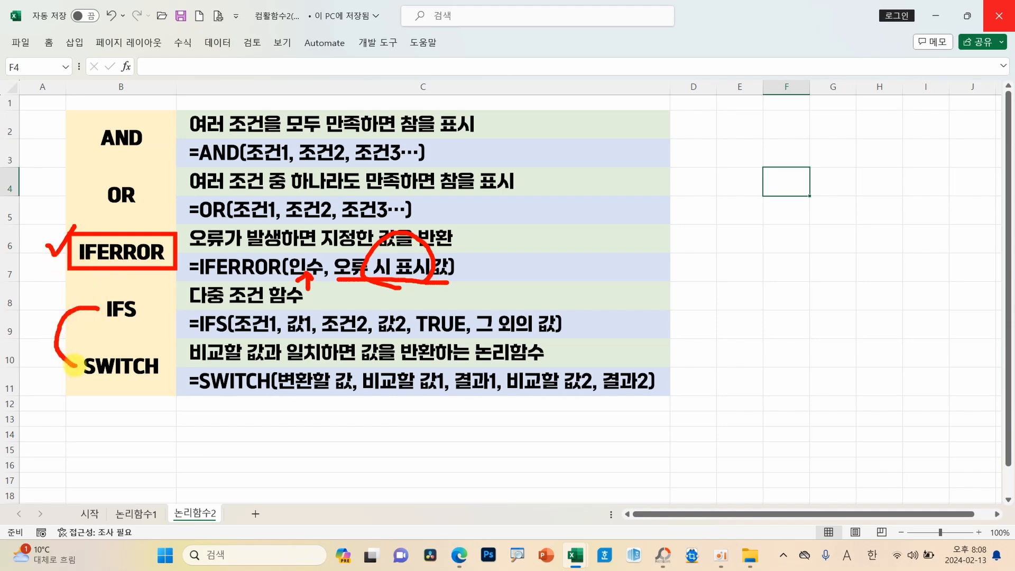
pyautogui.press('Escape')
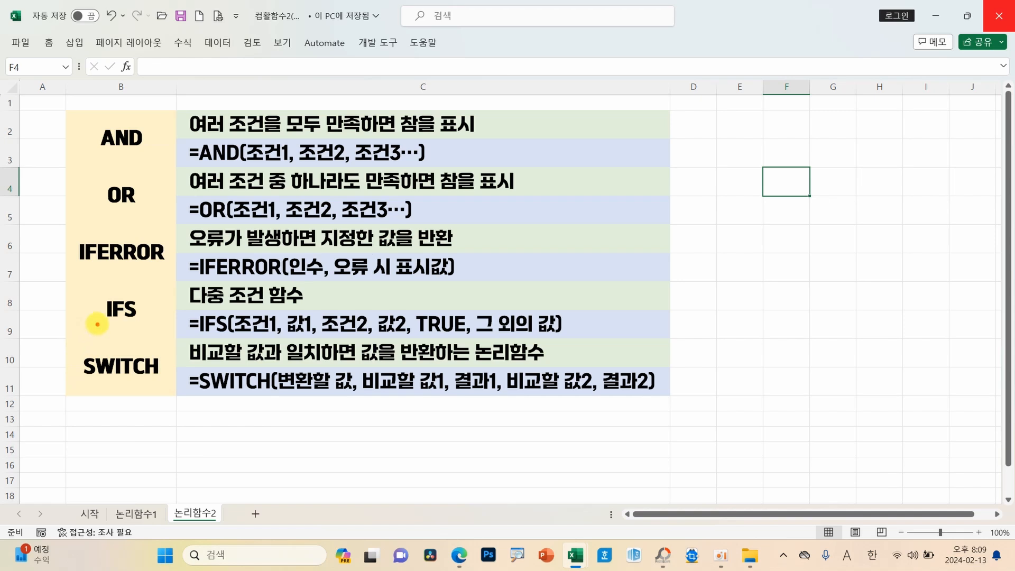
# Step: Link and underline IFS and SWITCH in red, underline the IFS condition and value arguments, and box TRUE
pyautogui.moveTo(104, 305)
pyautogui.mouseDown()
pyautogui.moveTo(56, 328)
pyautogui.moveTo(78, 365)
pyautogui.mouseUp()
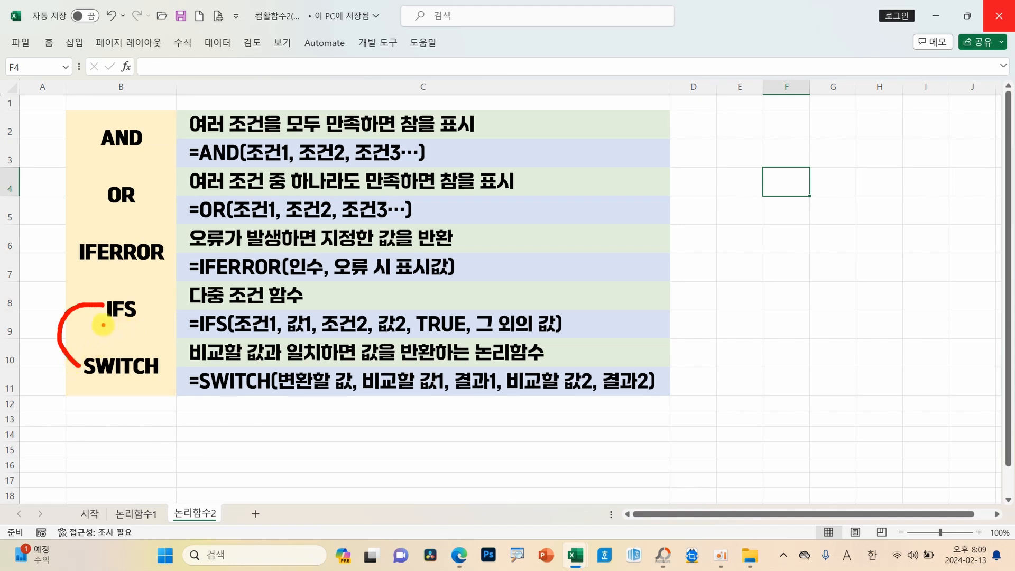
pyautogui.moveTo(102, 324); pyautogui.dragTo(144, 325)
pyautogui.moveTo(84, 385); pyautogui.dragTo(162, 387)
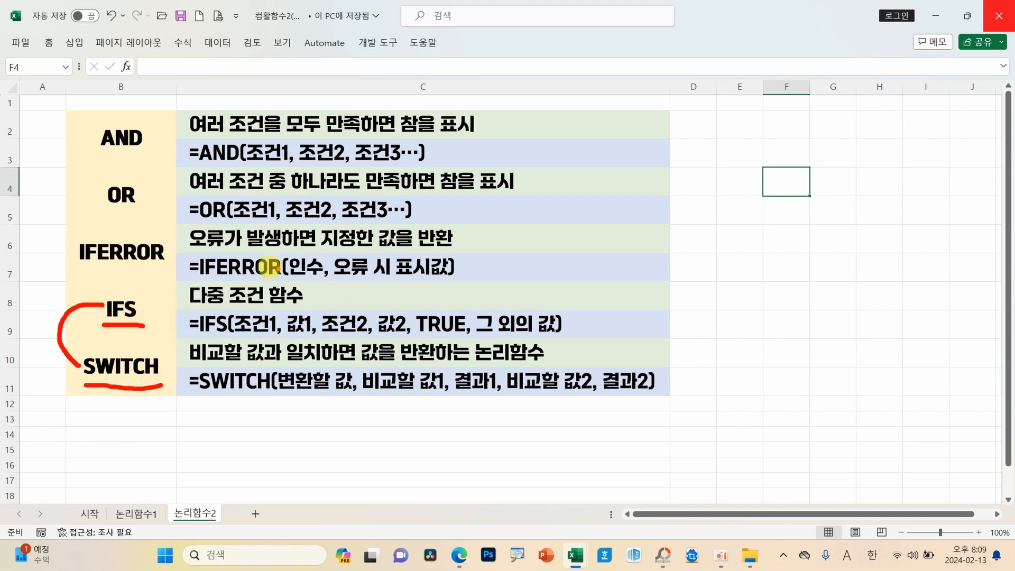
pyautogui.moveTo(233, 334); pyautogui.dragTo(268, 332)
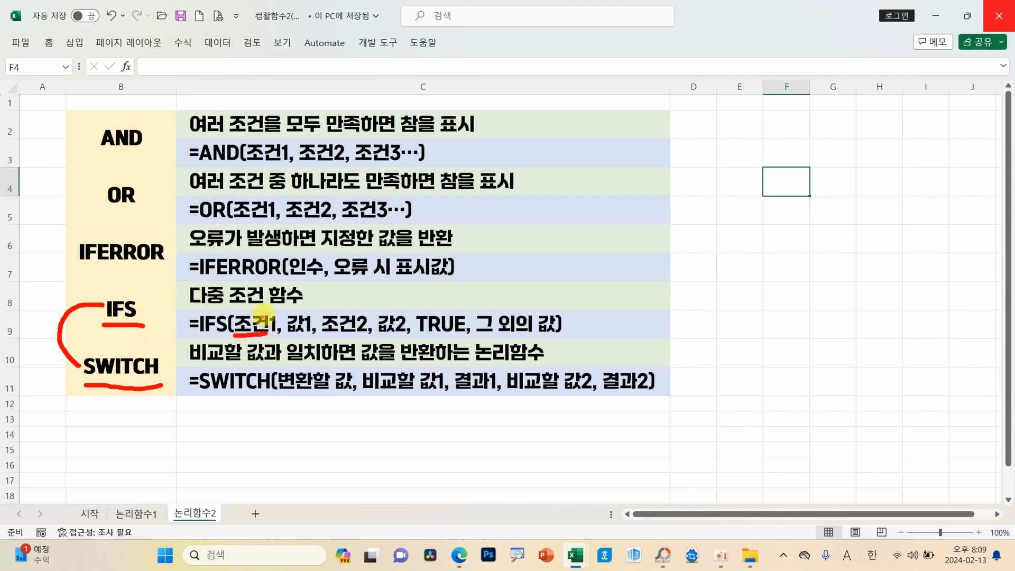
pyautogui.moveTo(289, 333); pyautogui.dragTo(407, 334)
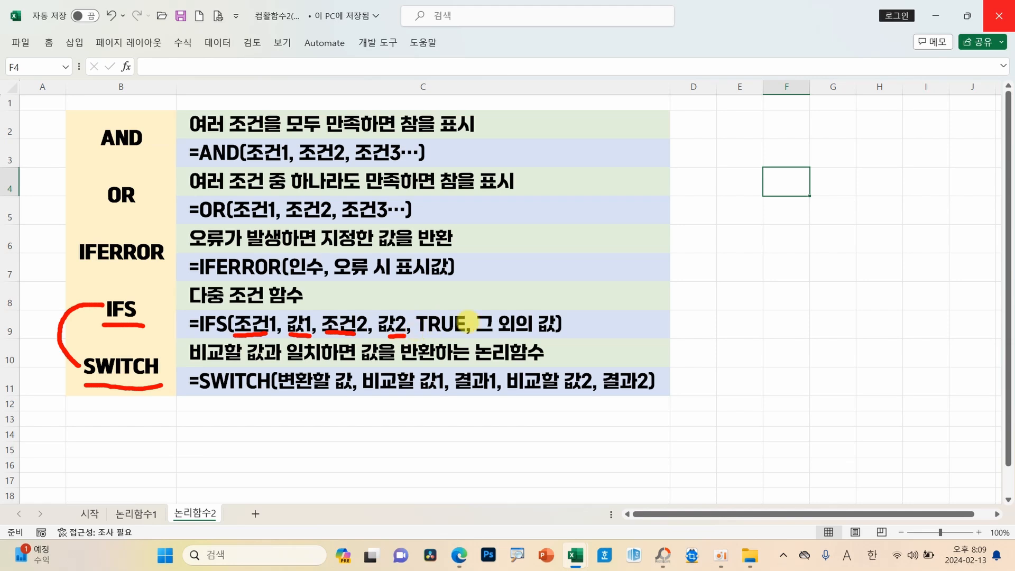
pyautogui.moveTo(485, 340); pyautogui.dragTo(555, 338)
pyautogui.moveTo(412, 317)
pyautogui.mouseDown()
pyautogui.moveTo(467, 307)
pyautogui.moveTo(465, 343)
pyautogui.moveTo(419, 336)
pyautogui.moveTo(413, 307)
pyautogui.mouseUp()
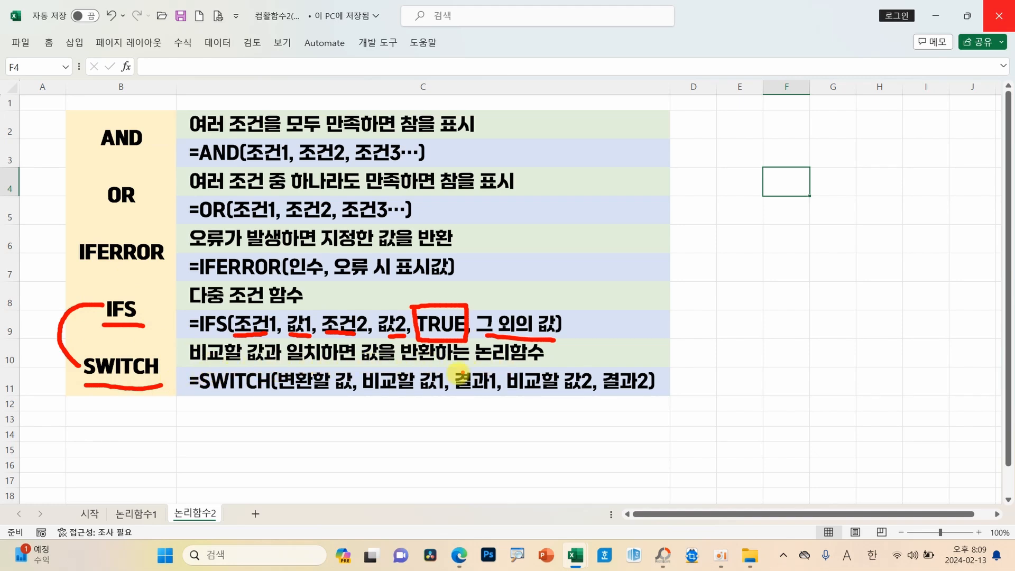
# Step: Underline each SWITCH argument, draw an arrow pointing at 변환할 값, and clear the markings
pyautogui.moveTo(272, 394); pyautogui.dragTo(346, 395)
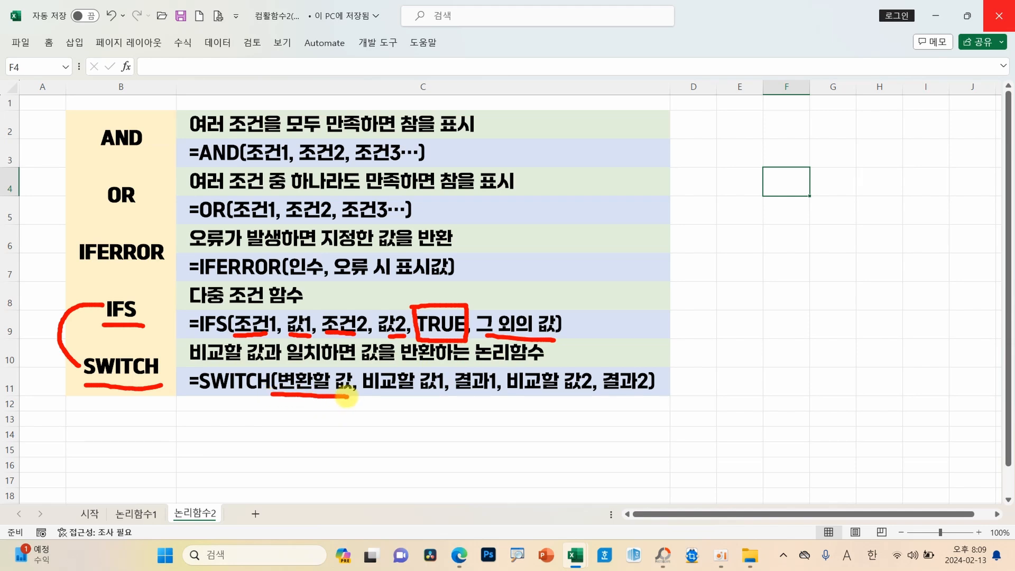
pyautogui.moveTo(298, 424)
pyautogui.mouseDown()
pyautogui.moveTo(305, 401)
pyautogui.moveTo(311, 411)
pyautogui.mouseUp()
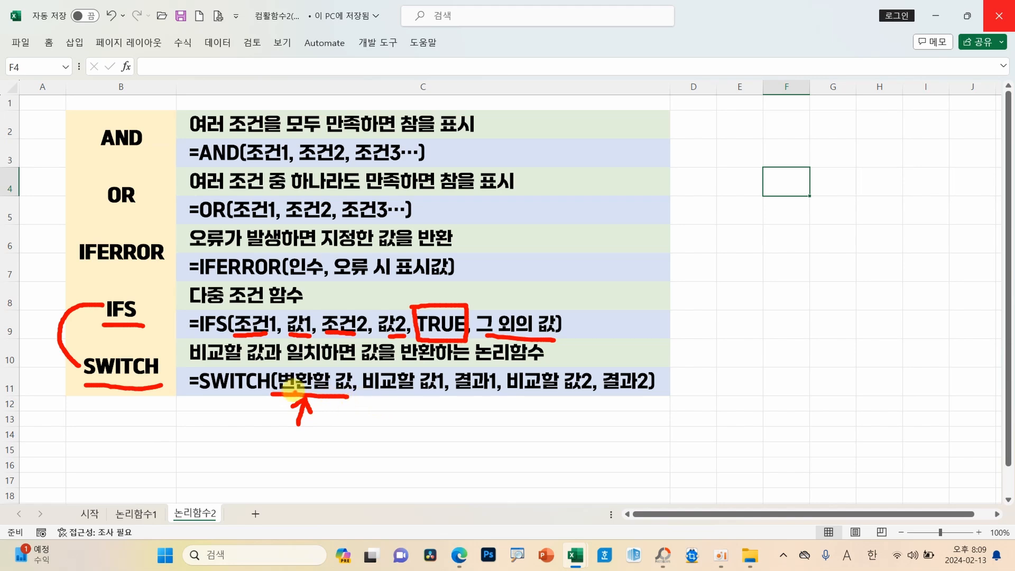
pyautogui.moveTo(369, 394); pyautogui.dragTo(637, 393)
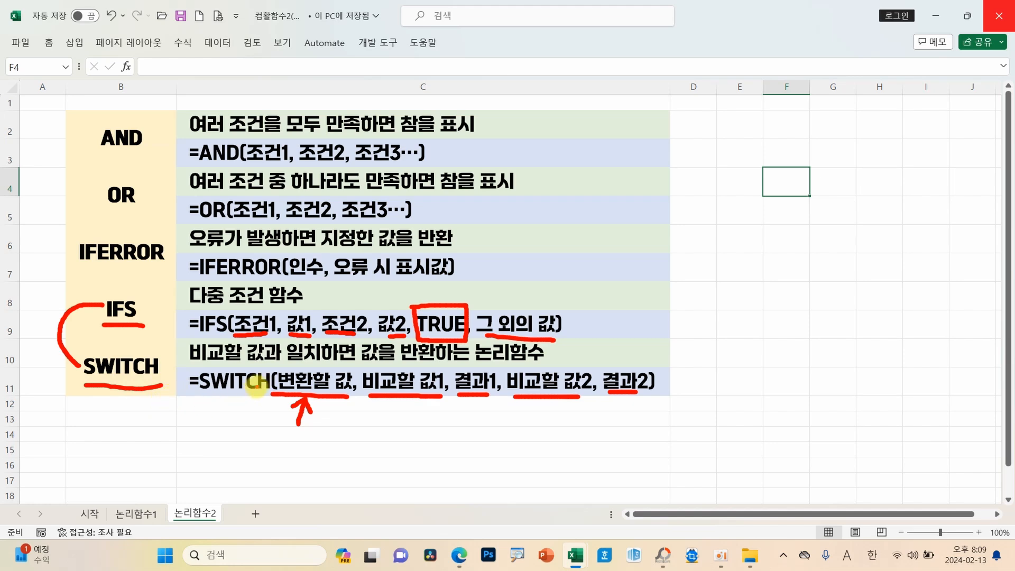
pyautogui.press('Escape')
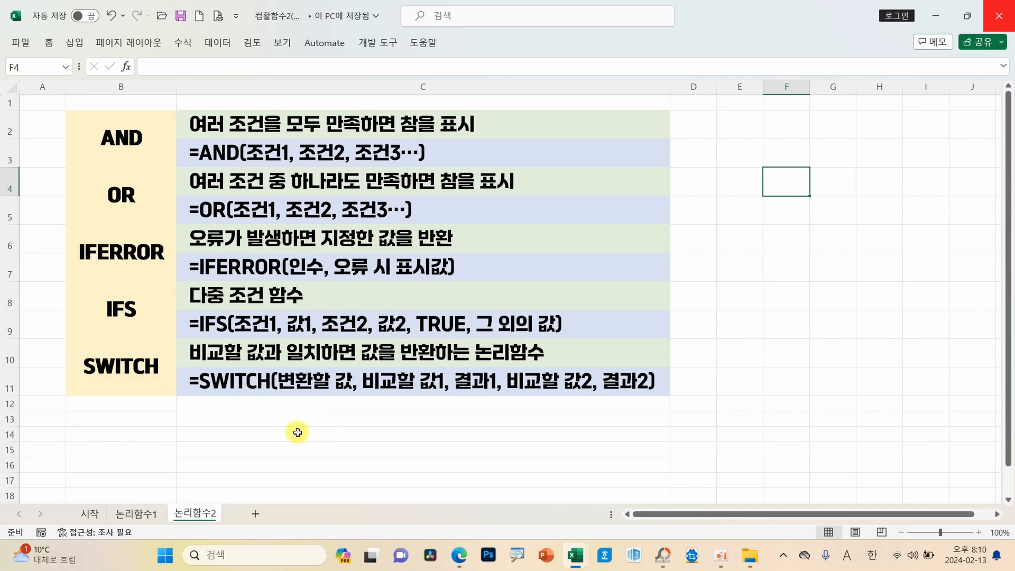
# Step: Switch to the 컴활함수2(강의) workbook and look through the exercise tables on its sheets, including 함수5 and 함수4
pyautogui.moveTo(576, 555)
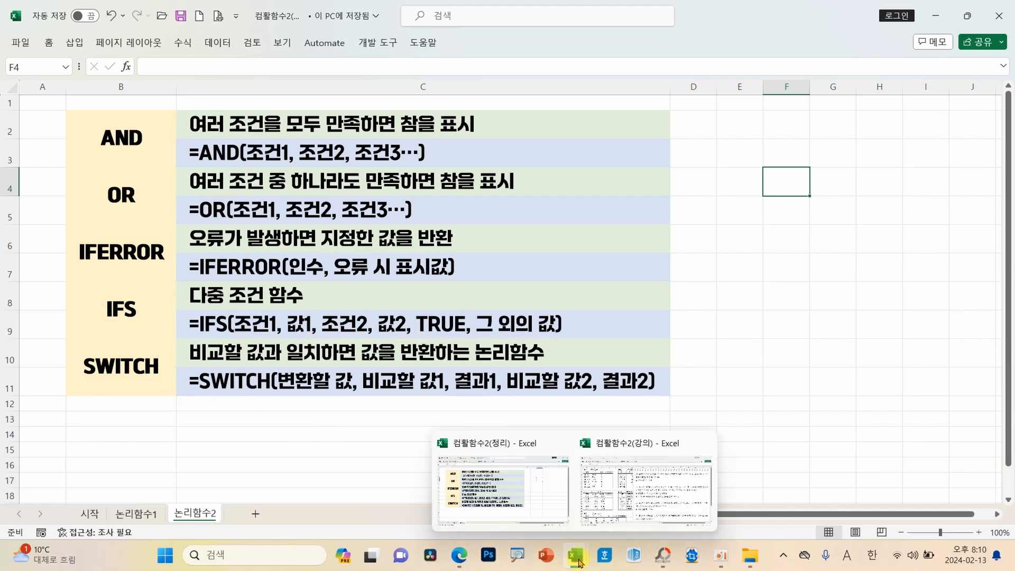
pyautogui.click(624, 515)
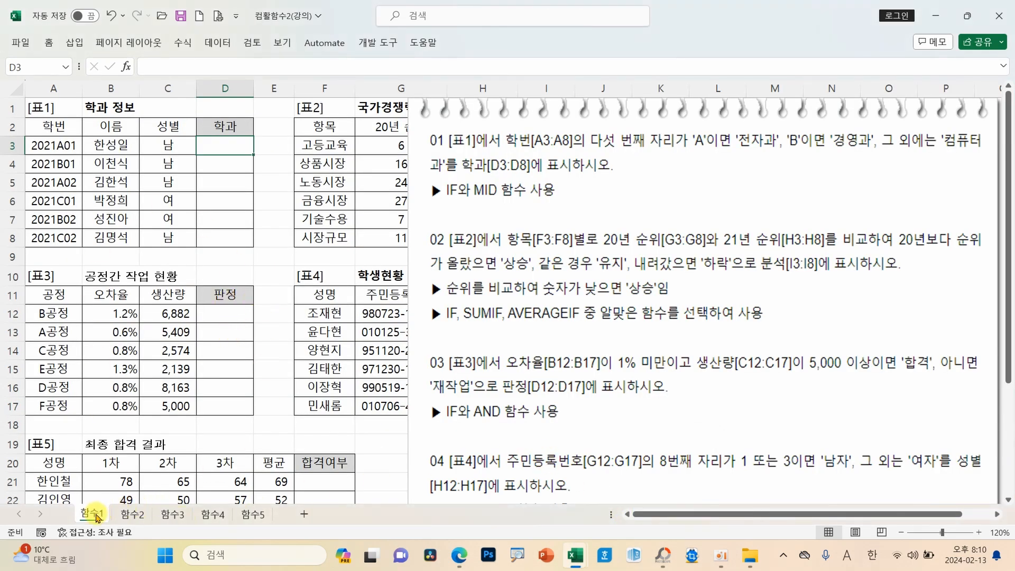
pyautogui.hotkey('ctrl', 'pagedown')
pyautogui.hotkey('ctrl', 'pagedown')
pyautogui.hotkey('ctrl', 'pagedown')
pyautogui.hotkey('ctrl', 'pagedown')
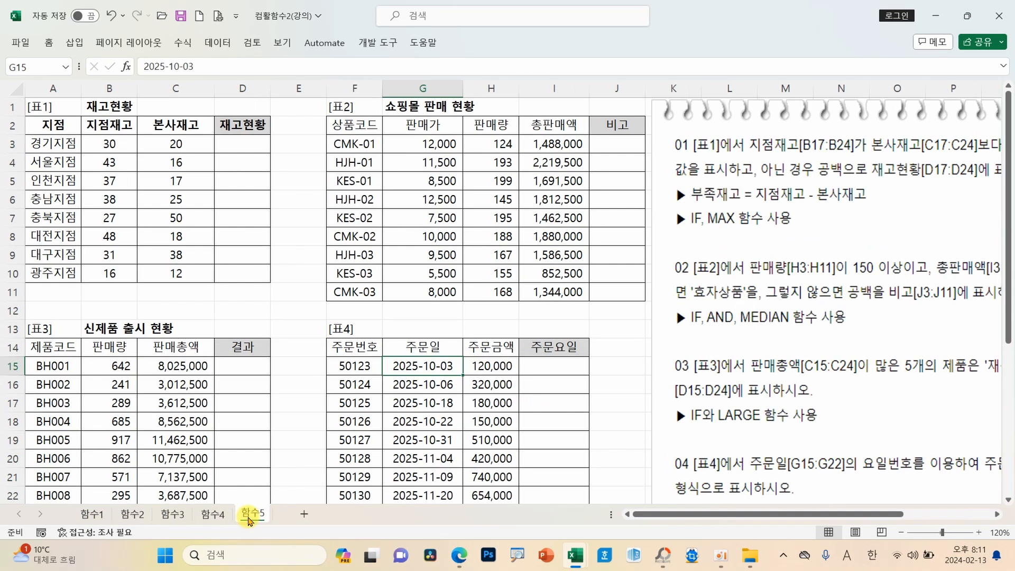
pyautogui.scroll(-4, 249, 439)
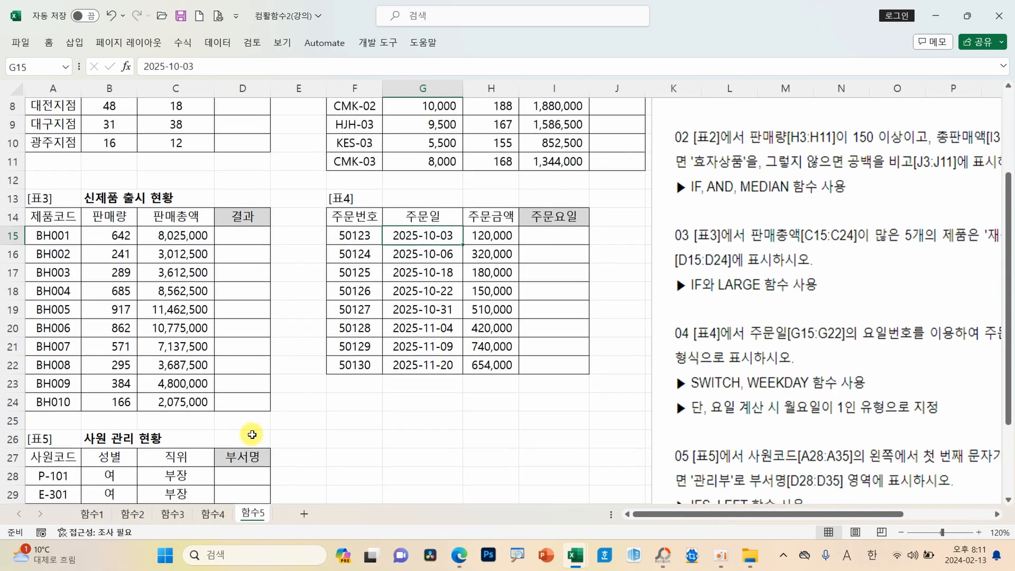
pyautogui.scroll(1, 249, 450)
pyautogui.click(212, 513)
pyautogui.scroll(-4, 185, 457)
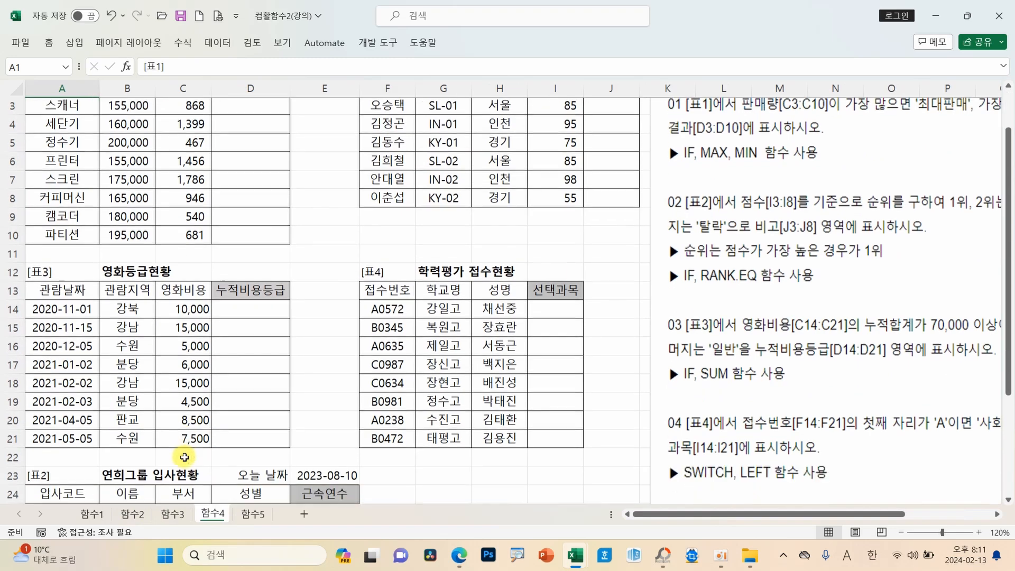
# Step: Go to the 함수1 sheet and select the first 학번 cell, A3, in 표1
pyautogui.scroll(2, 184, 457)
pyautogui.click(88, 514)
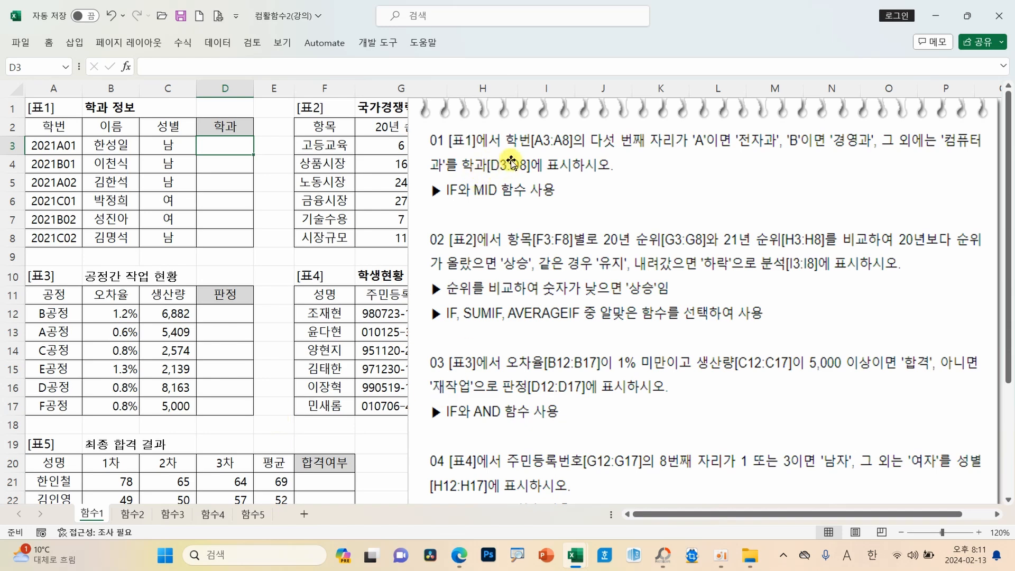
pyautogui.click(55, 147)
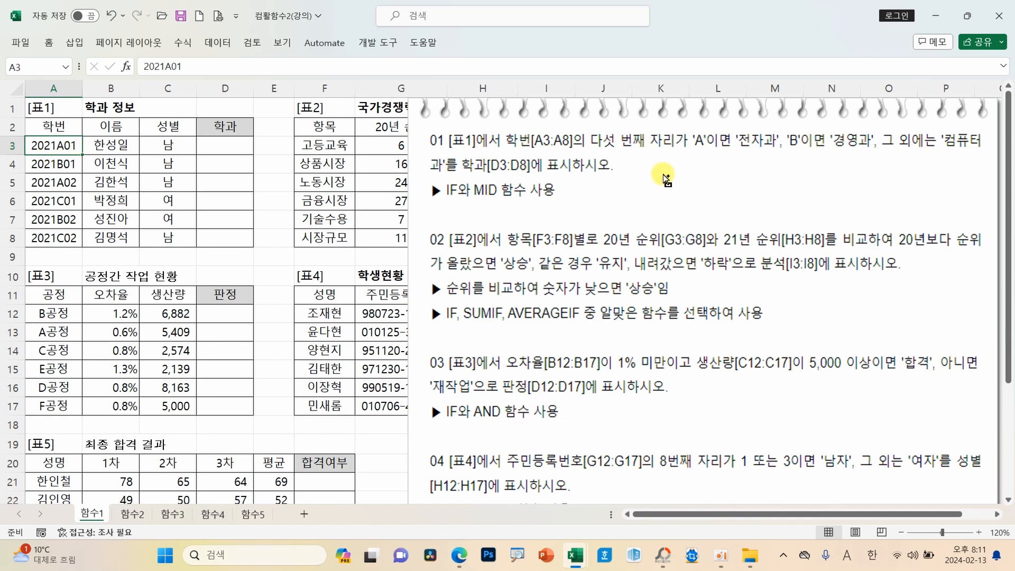
# Step: Underline "학번[A3:A8]의 다섯 번째 자리가" in exercise 01 in red and write 셀주소 beneath it with an arrow
pyautogui.moveTo(507, 152)
pyautogui.mouseDown()
pyautogui.moveTo(687, 153)
pyautogui.moveTo(630, 185)
pyautogui.moveTo(654, 170)
pyautogui.mouseUp()
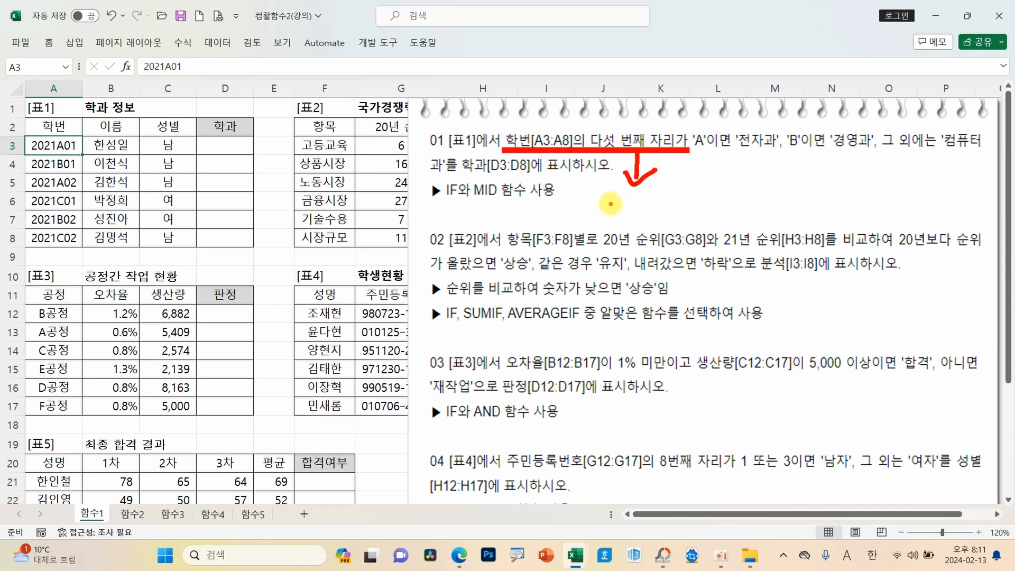
pyautogui.moveTo(604, 193)
pyautogui.mouseDown()
pyautogui.moveTo(593, 216)
pyautogui.moveTo(619, 209)
pyautogui.moveTo(629, 224)
pyautogui.moveTo(622, 245)
pyautogui.moveTo(639, 247)
pyautogui.mouseUp()
pyautogui.moveTo(638, 205); pyautogui.dragTo(647, 225)
pyautogui.moveTo(653, 215); pyautogui.dragTo(693, 219)
pyautogui.moveTo(667, 220)
pyautogui.mouseDown()
pyautogui.moveTo(666, 245)
pyautogui.moveTo(717, 200)
pyautogui.moveTo(738, 214)
pyautogui.moveTo(720, 233)
pyautogui.moveTo(748, 236)
pyautogui.mouseUp()
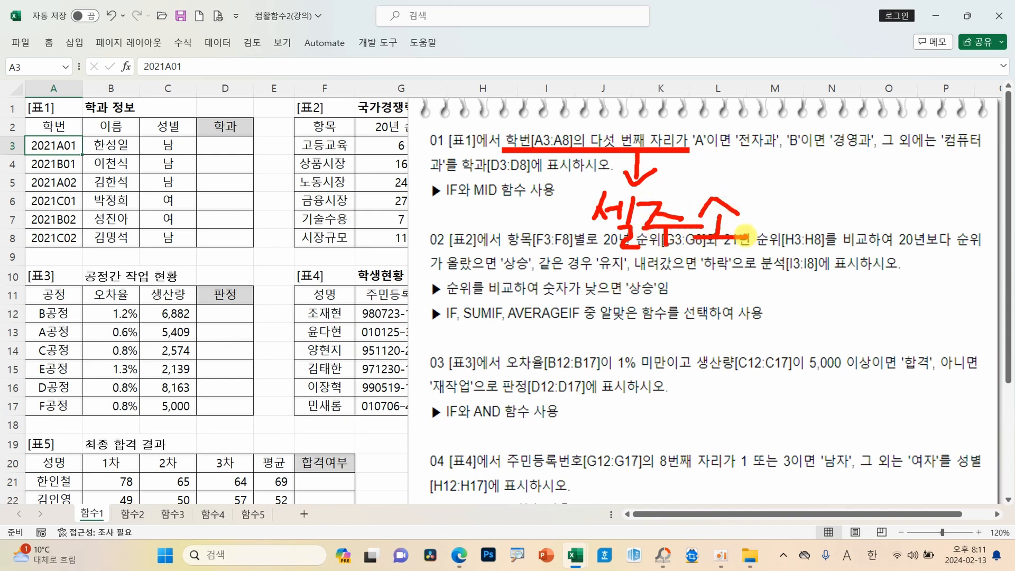
# Step: Draw red arrows from 'A'이면 in exercise 01 to the handwritten words 값 and 부등호, and clear the markings
pyautogui.moveTo(702, 152)
pyautogui.mouseDown()
pyautogui.moveTo(755, 187)
pyautogui.moveTo(790, 184)
pyautogui.moveTo(783, 205)
pyautogui.mouseUp()
pyautogui.moveTo(802, 178); pyautogui.dragTo(803, 208)
pyautogui.moveTo(804, 200)
pyautogui.mouseDown()
pyautogui.moveTo(826, 201)
pyautogui.moveTo(786, 231)
pyautogui.moveTo(798, 216)
pyautogui.mouseUp()
pyautogui.moveTo(786, 223); pyautogui.dragTo(800, 223)
pyautogui.moveTo(812, 218)
pyautogui.mouseDown()
pyautogui.moveTo(806, 236)
pyautogui.moveTo(831, 243)
pyautogui.mouseUp()
pyautogui.moveTo(720, 151)
pyautogui.mouseDown()
pyautogui.moveTo(845, 170)
pyautogui.moveTo(865, 185)
pyautogui.mouseUp()
pyautogui.moveTo(882, 166)
pyautogui.mouseDown()
pyautogui.moveTo(876, 185)
pyautogui.moveTo(882, 176)
pyautogui.moveTo(900, 192)
pyautogui.mouseUp()
pyautogui.moveTo(887, 192); pyautogui.dragTo(888, 214)
pyautogui.moveTo(907, 167)
pyautogui.mouseDown()
pyautogui.moveTo(932, 166)
pyautogui.moveTo(933, 188)
pyautogui.moveTo(951, 196)
pyautogui.mouseUp()
pyautogui.moveTo(924, 206)
pyautogui.mouseDown()
pyautogui.moveTo(921, 215)
pyautogui.moveTo(944, 217)
pyautogui.mouseUp()
pyautogui.moveTo(948, 173)
pyautogui.mouseDown()
pyautogui.moveTo(969, 173)
pyautogui.moveTo(972, 216)
pyautogui.moveTo(995, 218)
pyautogui.mouseUp()
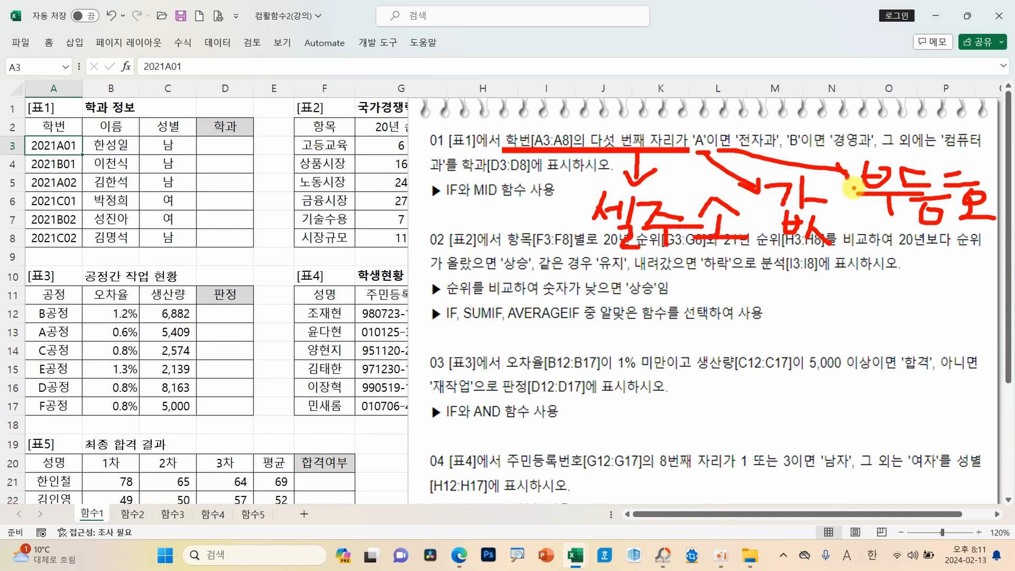
pyautogui.press('Escape')
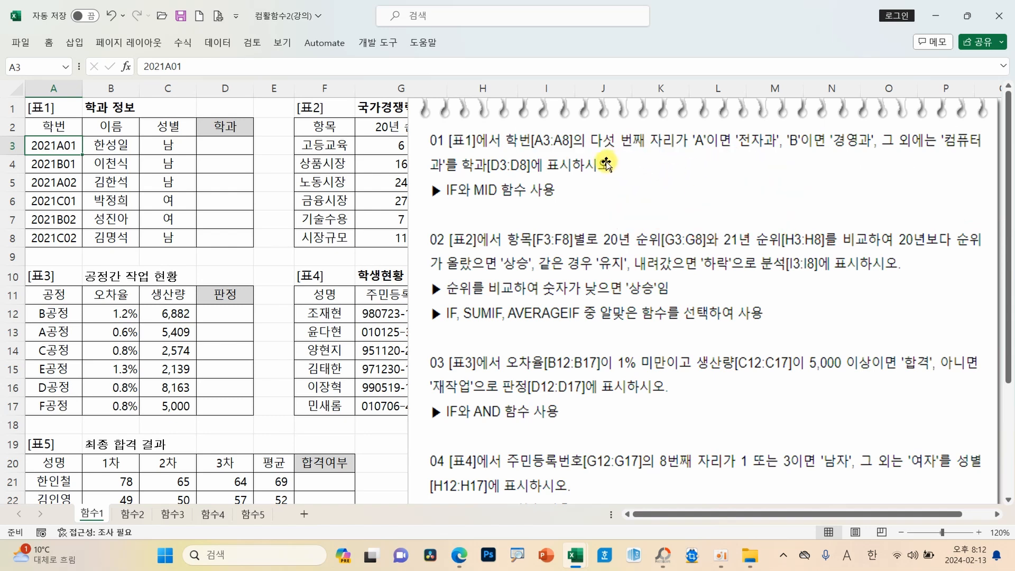
# Step: Box "학번[A3:A8]의 다섯 번째 자리가" in red and draw an arrow from cell A3 to a handwritten MID
pyautogui.moveTo(505, 130); pyautogui.dragTo(688, 152)
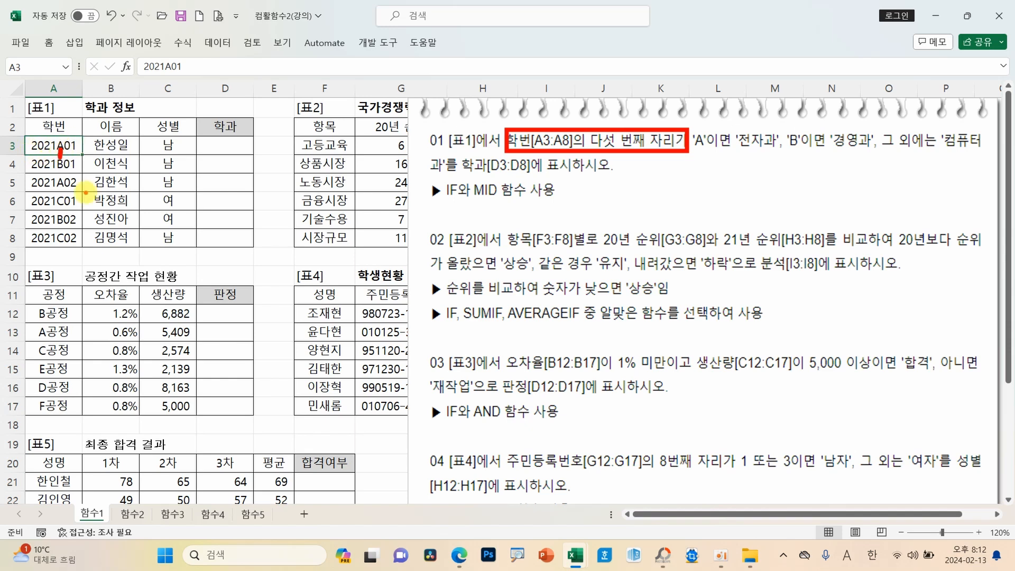
pyautogui.moveTo(60, 151)
pyautogui.mouseDown()
pyautogui.moveTo(80, 186)
pyautogui.moveTo(93, 178)
pyautogui.moveTo(97, 246)
pyautogui.mouseUp()
pyautogui.moveTo(113, 193)
pyautogui.mouseDown()
pyautogui.moveTo(122, 228)
pyautogui.moveTo(154, 199)
pyautogui.moveTo(163, 264)
pyautogui.mouseUp()
pyautogui.moveTo(212, 204); pyautogui.dragTo(208, 264)
pyautogui.moveTo(212, 202)
pyautogui.mouseDown()
pyautogui.moveTo(240, 245)
pyautogui.moveTo(210, 263)
pyautogui.mouseUp()
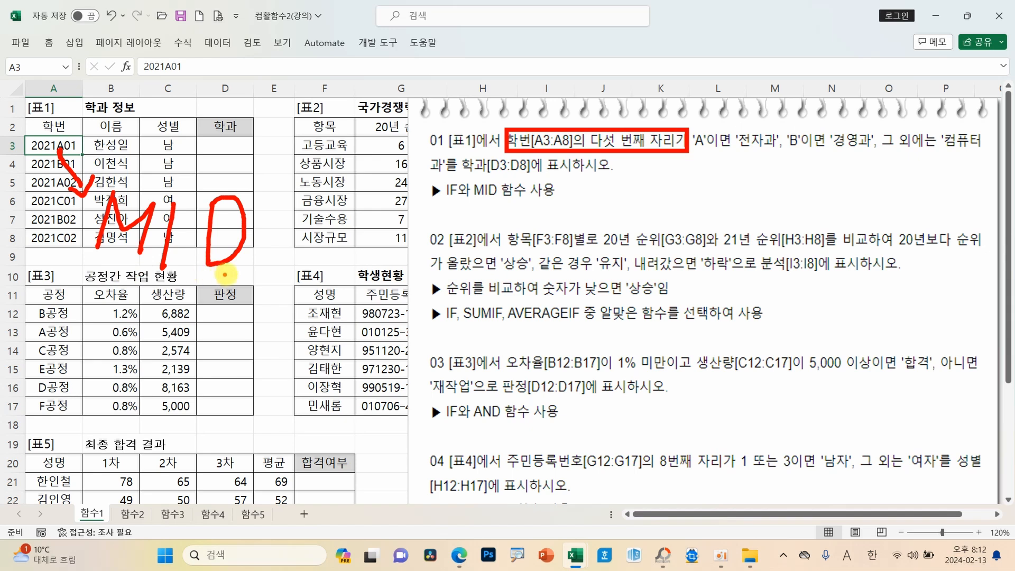
# Step: Write the MID arguments 5,1 in red beside the word MID and clear the markings
pyautogui.moveTo(375, 195)
pyautogui.mouseDown()
pyautogui.moveTo(362, 227)
pyautogui.moveTo(369, 275)
pyautogui.mouseUp()
pyautogui.moveTo(358, 221); pyautogui.dragTo(393, 211)
pyautogui.moveTo(433, 266); pyautogui.dragTo(414, 293)
pyautogui.moveTo(496, 208); pyautogui.dragTo(493, 283)
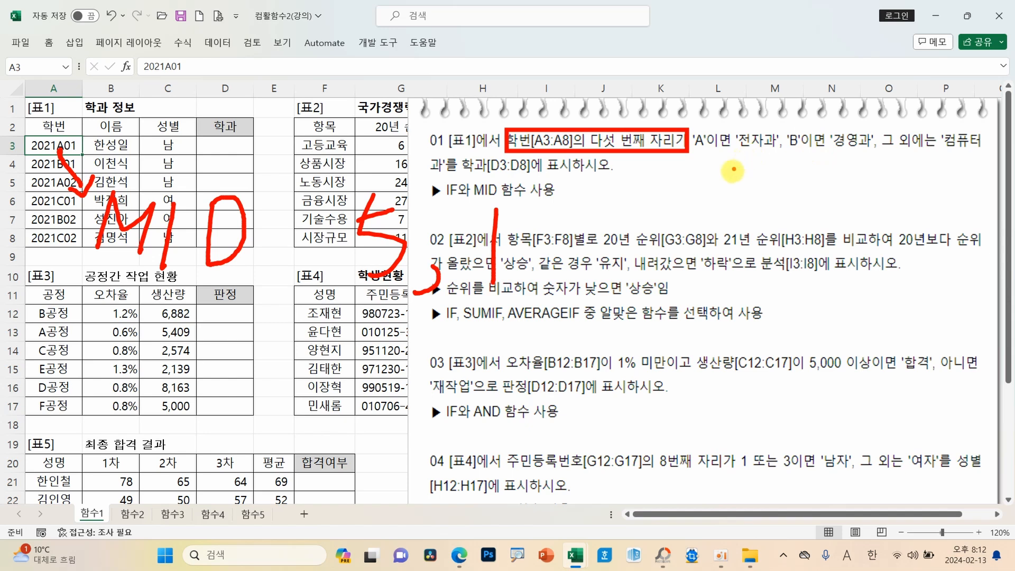
pyautogui.press('Escape')
# Step: Underline 전자과, 경영과 and 컴퓨터과 in exercise 01 in red, write 3-1=2 below, and clear the markings
pyautogui.hotkey('ctrl', '2')
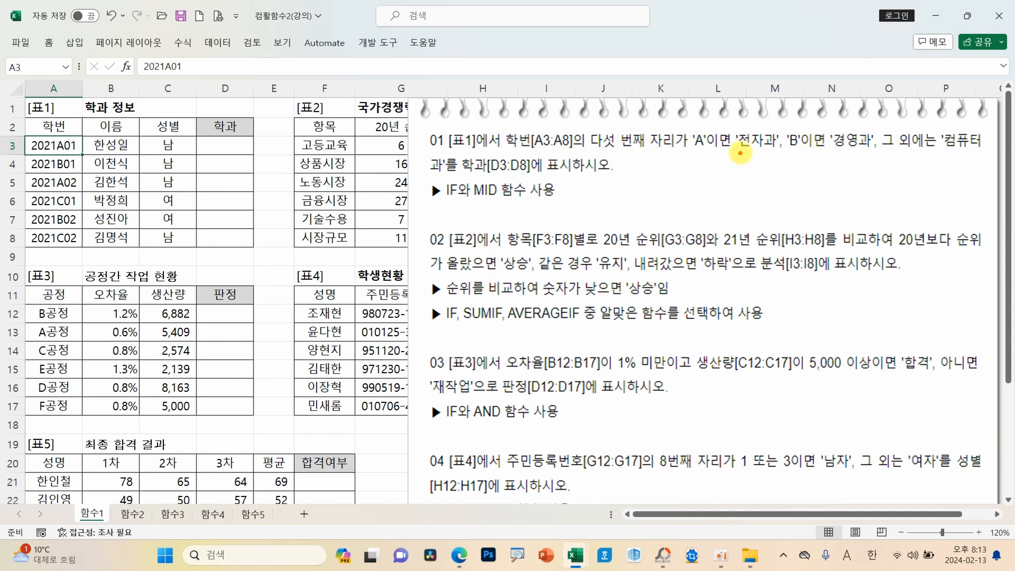
pyautogui.moveTo(742, 155); pyautogui.dragTo(865, 153)
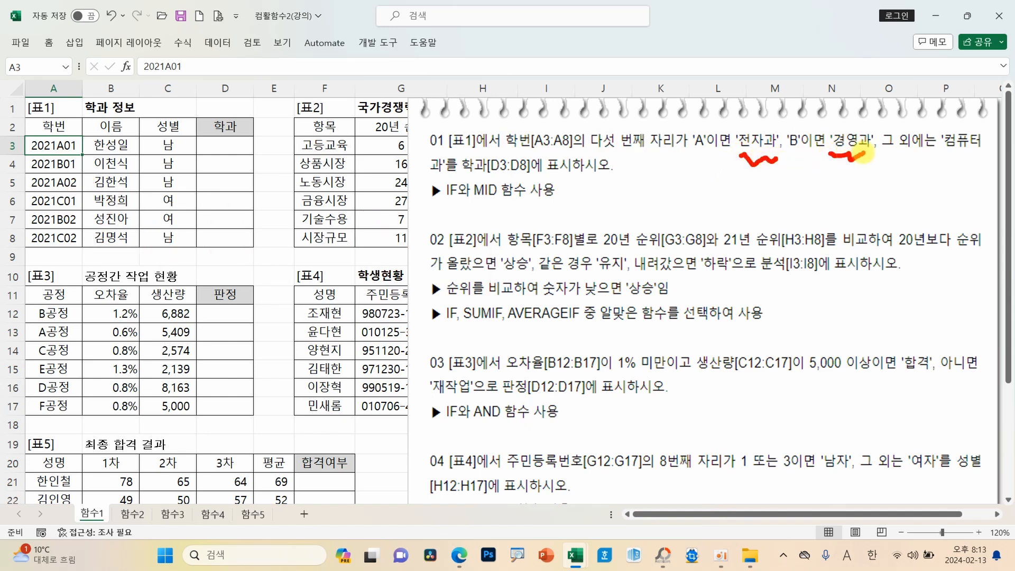
pyautogui.moveTo(938, 155); pyautogui.dragTo(982, 158)
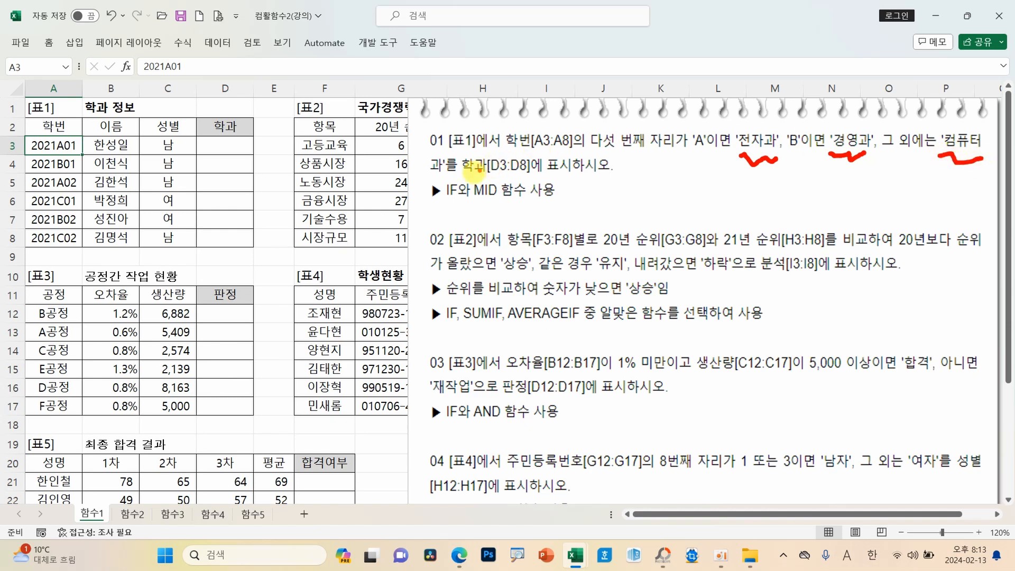
pyautogui.moveTo(427, 180); pyautogui.dragTo(447, 177)
pyautogui.moveTo(576, 209)
pyautogui.mouseDown()
pyautogui.moveTo(584, 197)
pyautogui.moveTo(587, 232)
pyautogui.moveTo(574, 241)
pyautogui.moveTo(641, 217)
pyautogui.mouseUp()
pyautogui.moveTo(664, 179)
pyautogui.mouseDown()
pyautogui.moveTo(664, 242)
pyautogui.moveTo(733, 214)
pyautogui.moveTo(734, 229)
pyautogui.moveTo(773, 191)
pyautogui.moveTo(793, 232)
pyautogui.moveTo(824, 230)
pyautogui.mouseUp()
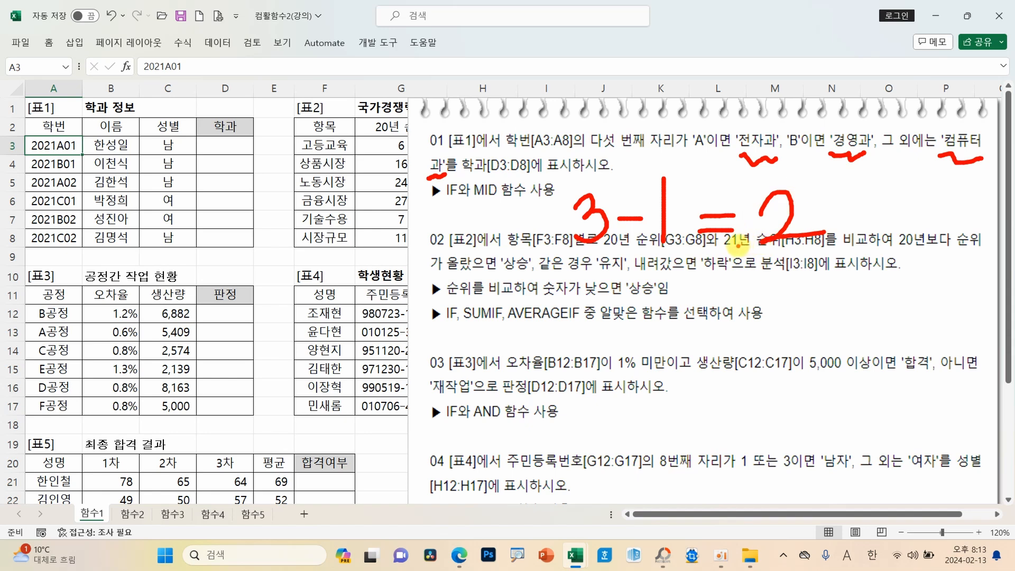
pyautogui.press('Escape')
# Step: Insert the IF function in cell D3 by searching the function wizard for IF, keeping row 3 uncovered by its arguments dialog
pyautogui.click(211, 146)
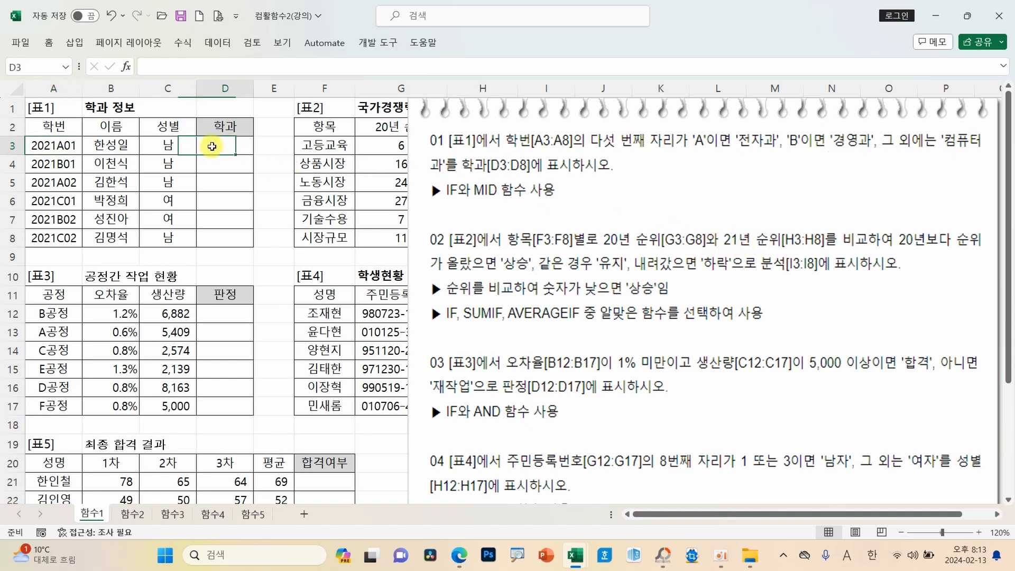
pyautogui.click(125, 68)
pyautogui.moveTo(540, 18); pyautogui.dragTo(305, 84)
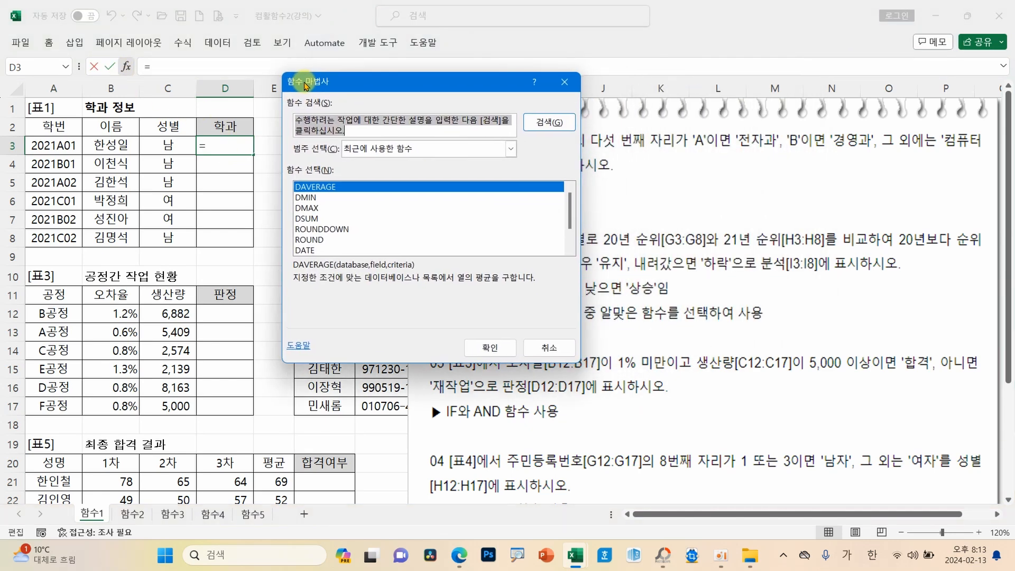
pyautogui.write('ㅑㄹ')
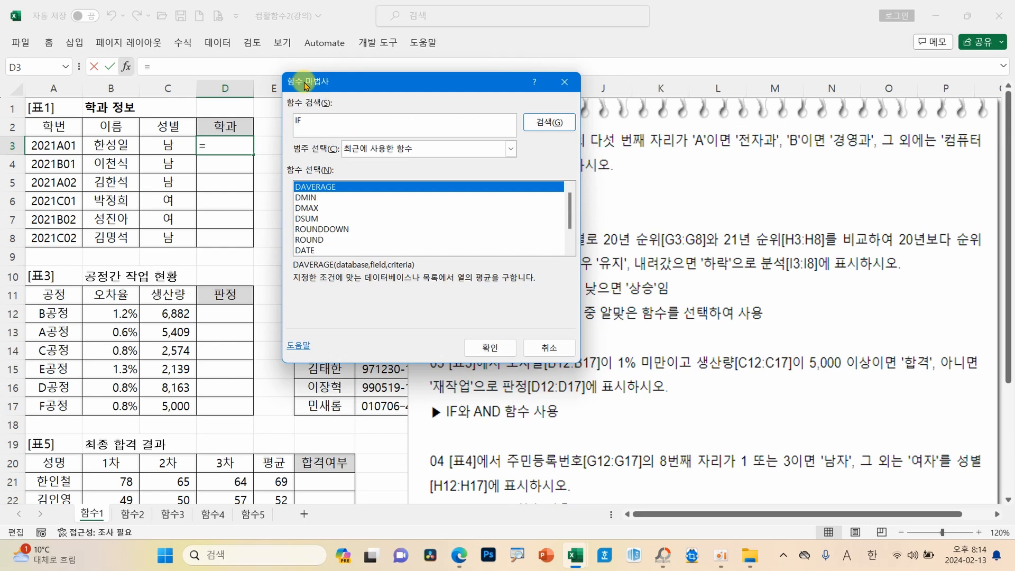
pyautogui.press('Return')
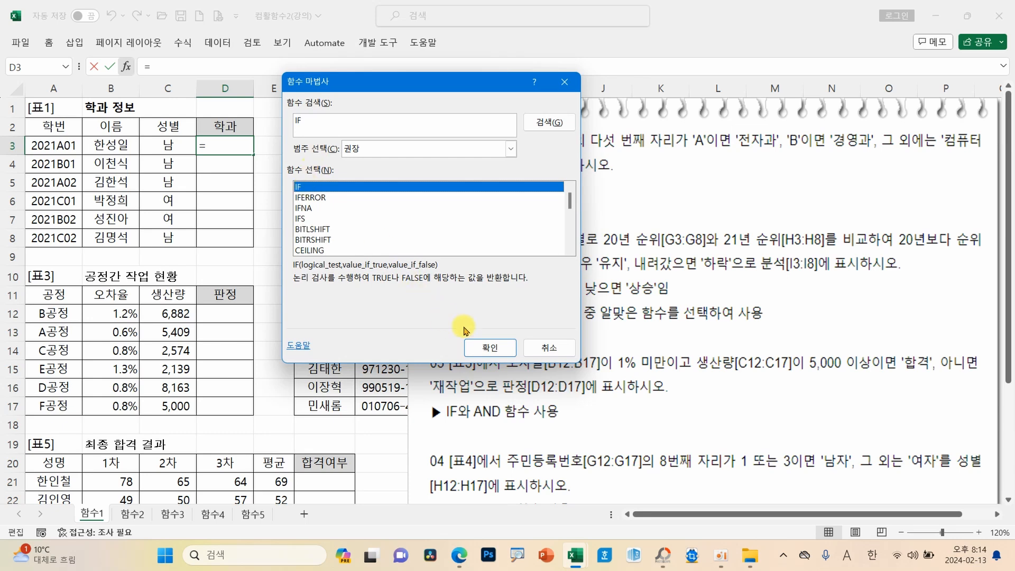
pyautogui.click(474, 342)
pyautogui.moveTo(457, 151); pyautogui.dragTo(206, 175)
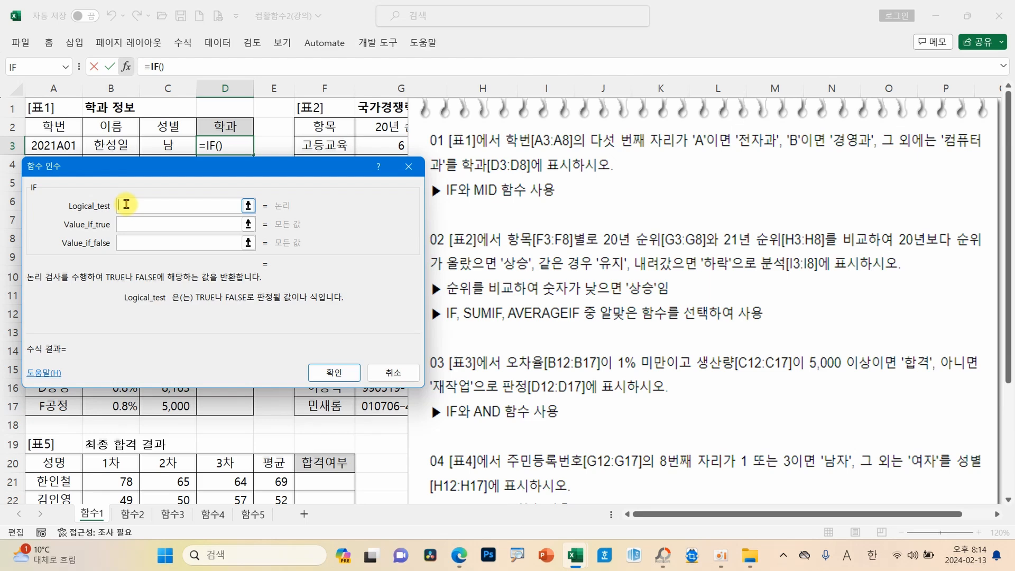
# Step: Set the IF logical test to MID(A3,5,1)="A"
pyautogui.write('MID(')
pyautogui.click(62, 148)
pyautogui.write(',5,1)=')
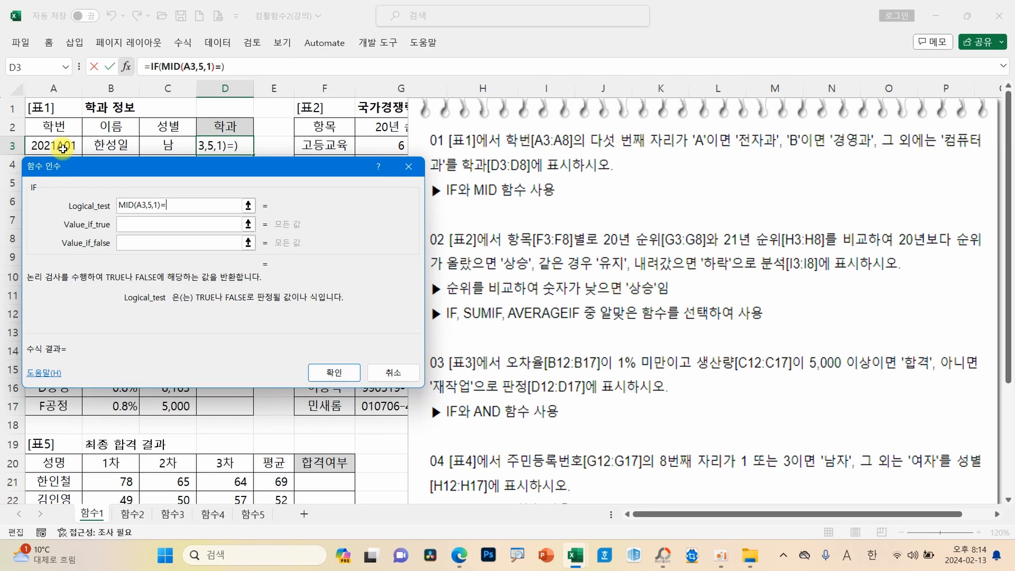
pyautogui.write('A"')
# Step: Set the value if true to "전자과" and nest a second IF function as the value if false
pyautogui.click(149, 226)
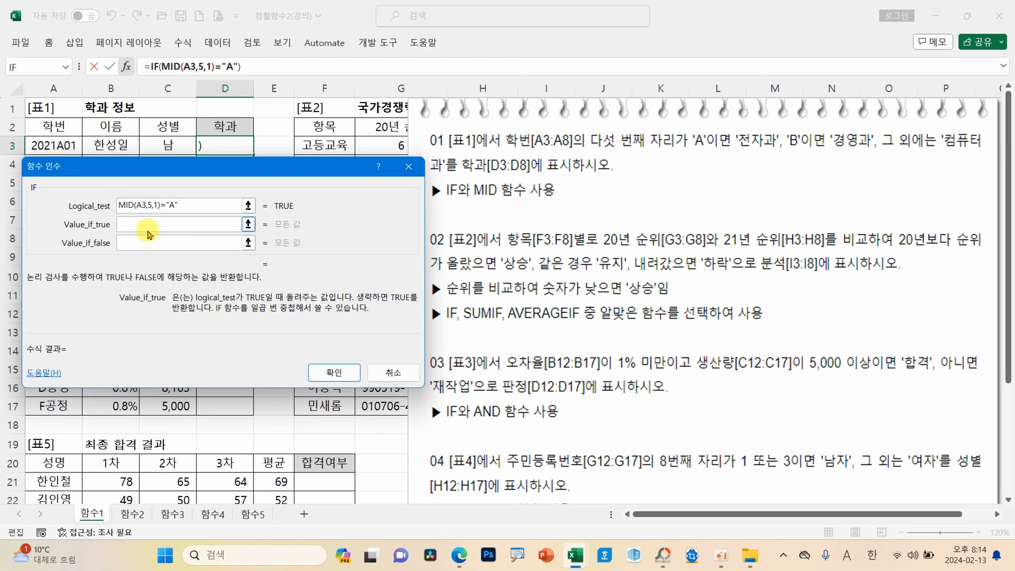
pyautogui.write('전자과')
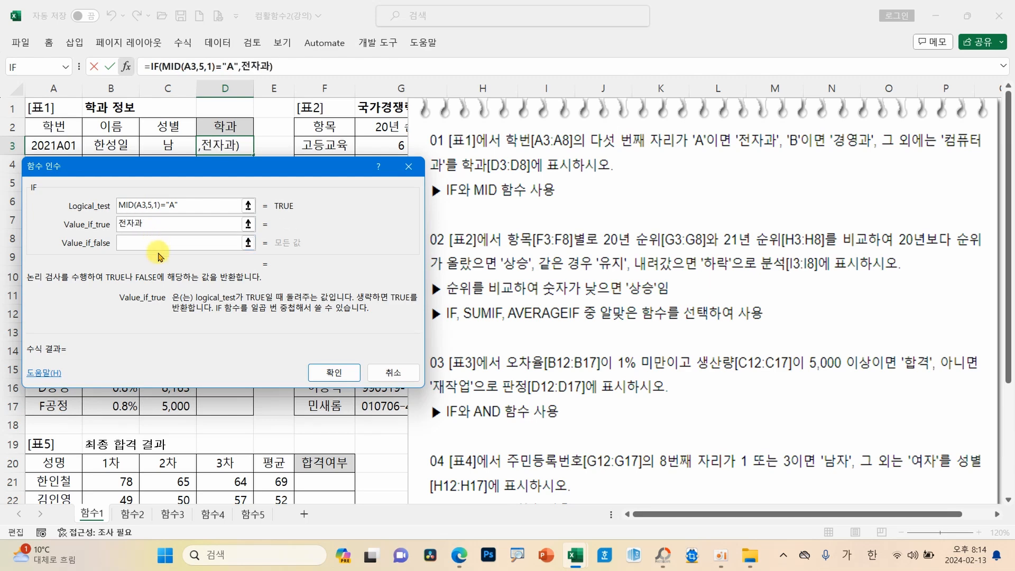
pyautogui.click(143, 244)
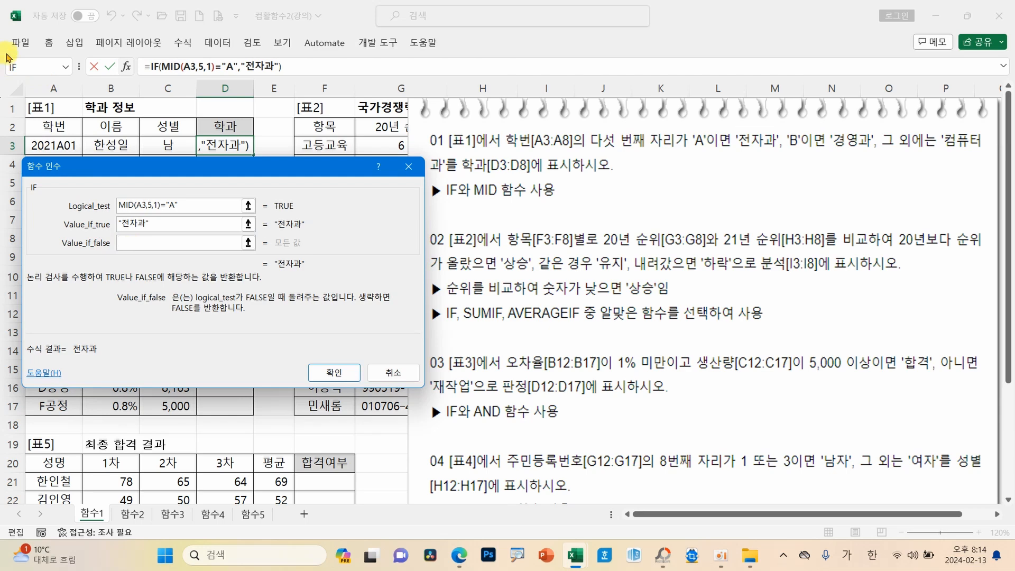
pyautogui.click(63, 67)
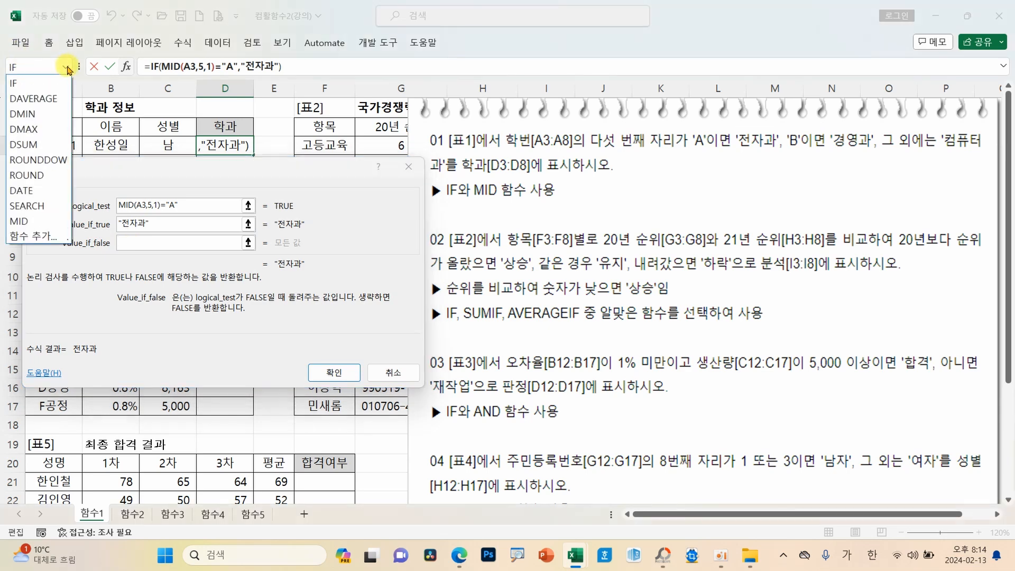
pyautogui.click(32, 85)
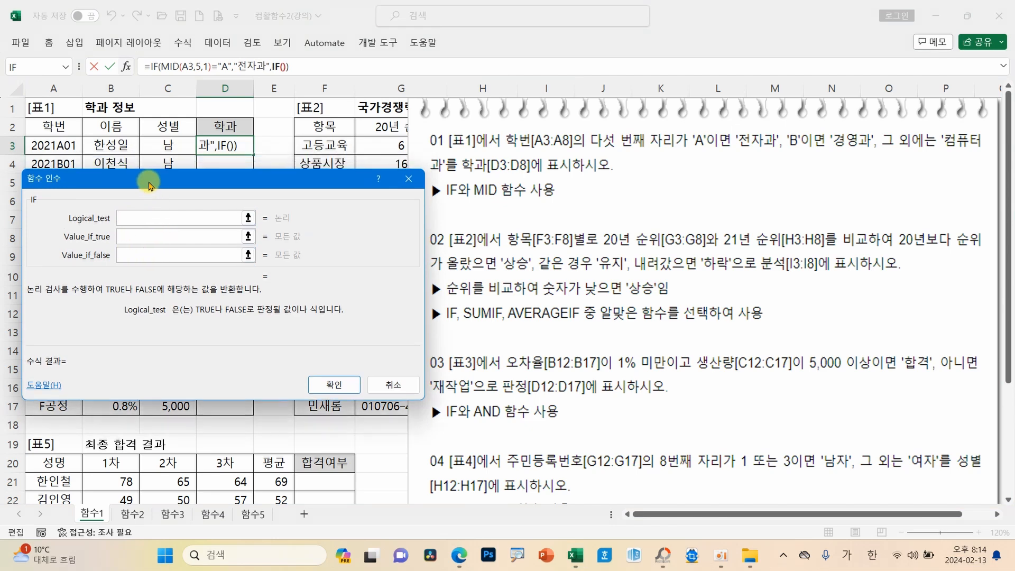
# Step: Set the nested IF's logical test to MID(A3,5,1)="B"
pyautogui.click(120, 249)
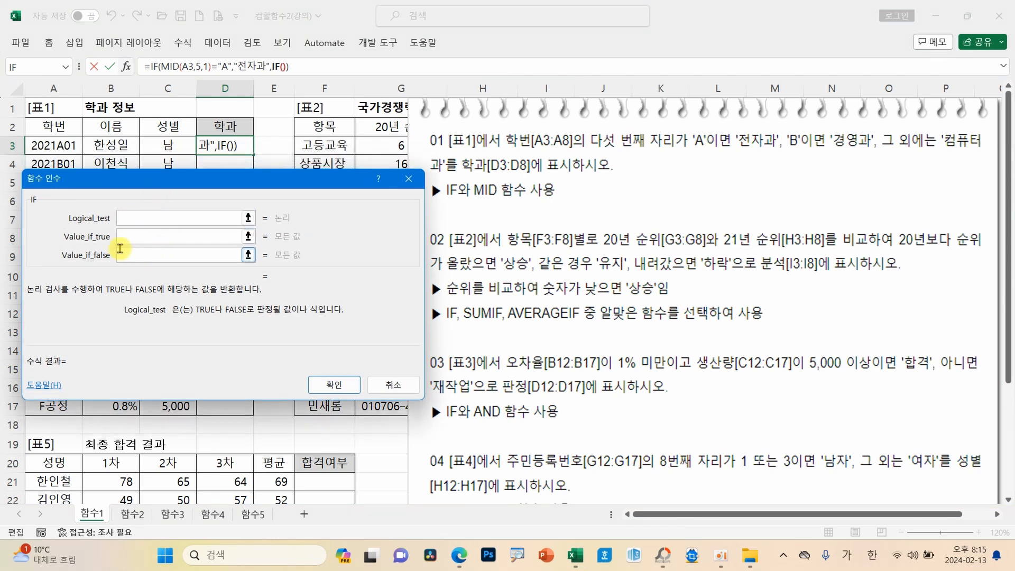
pyautogui.write('MID')
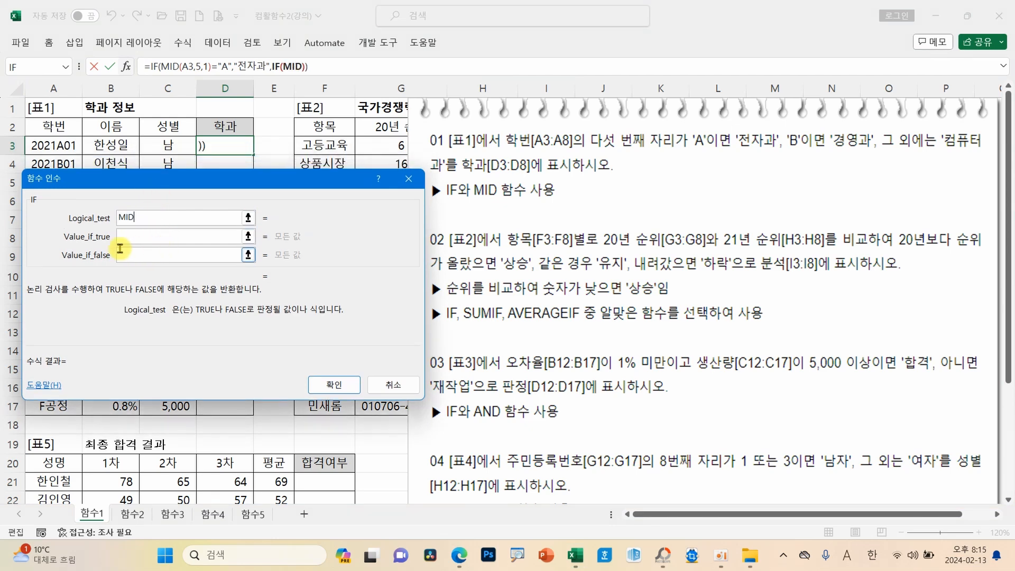
pyautogui.write('(')
pyautogui.click(60, 148)
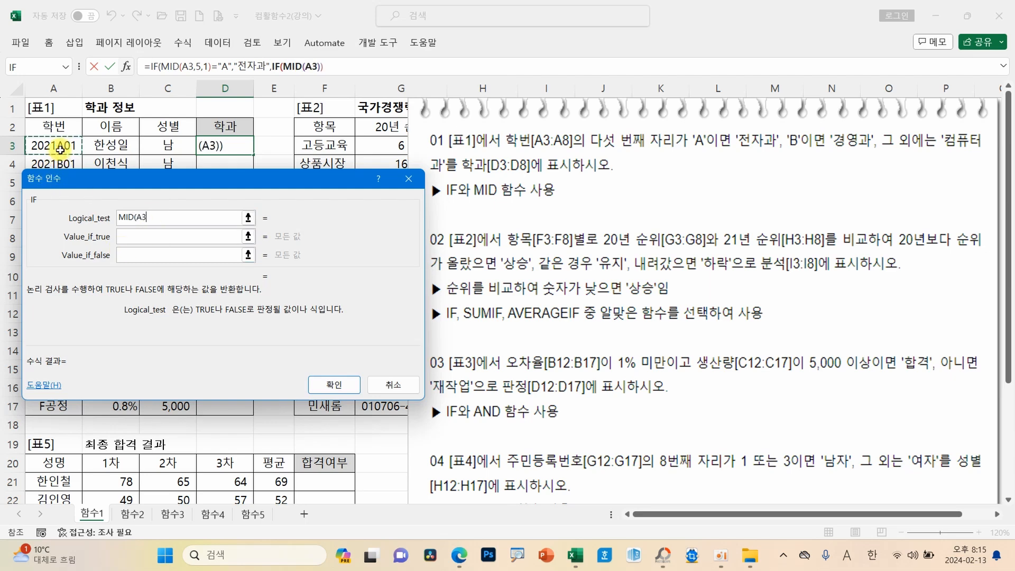
pyautogui.write(',5,1)="')
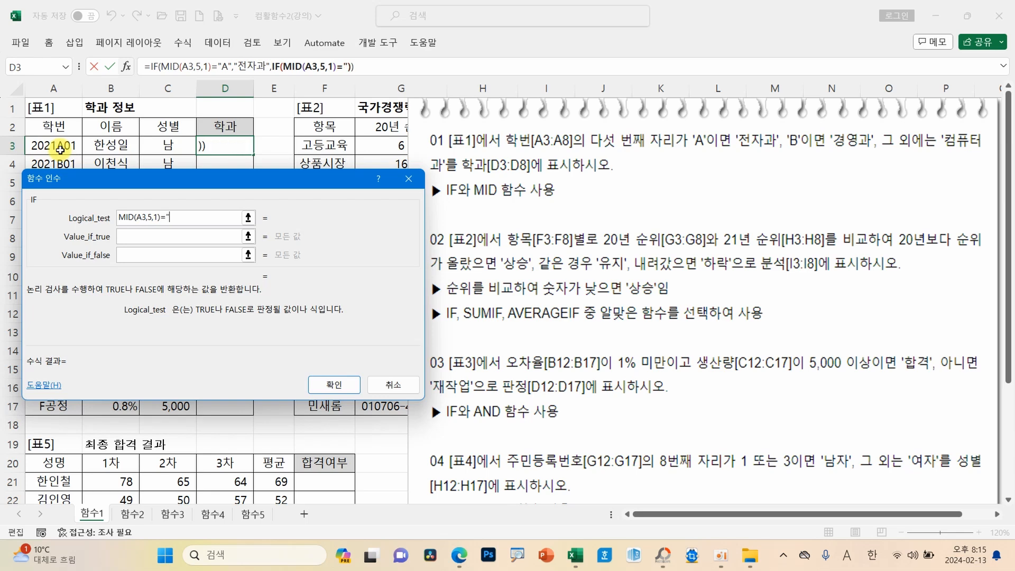
pyautogui.write('B"')
# Step: Set the nested IF's value if true to "경영과" and its value if false to "컴퓨터과"
pyautogui.press('Tab')
pyautogui.write('"경영과"')
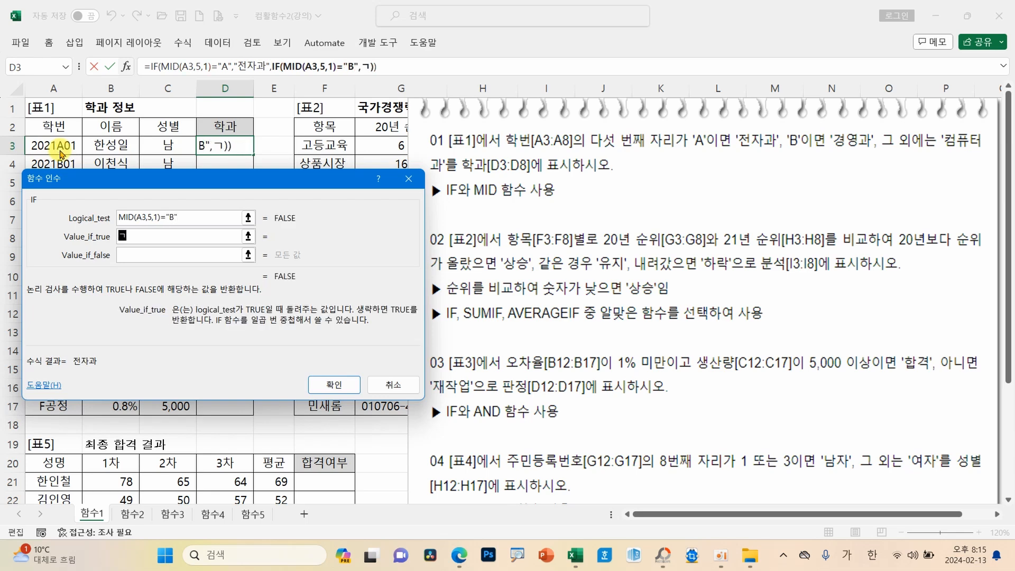
pyautogui.press('Tab')
pyautogui.write('컴퓨터과')
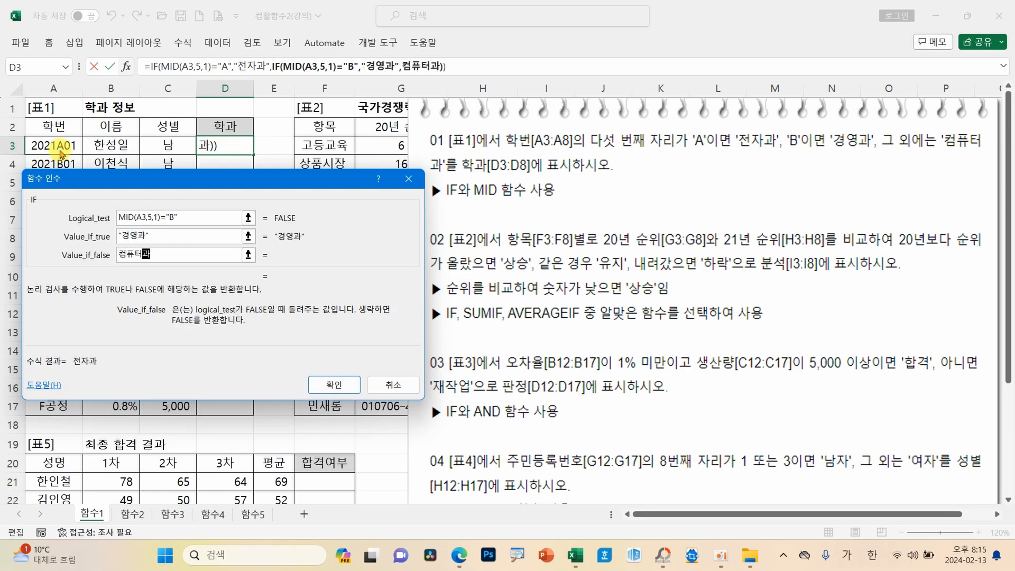
pyautogui.click(181, 236)
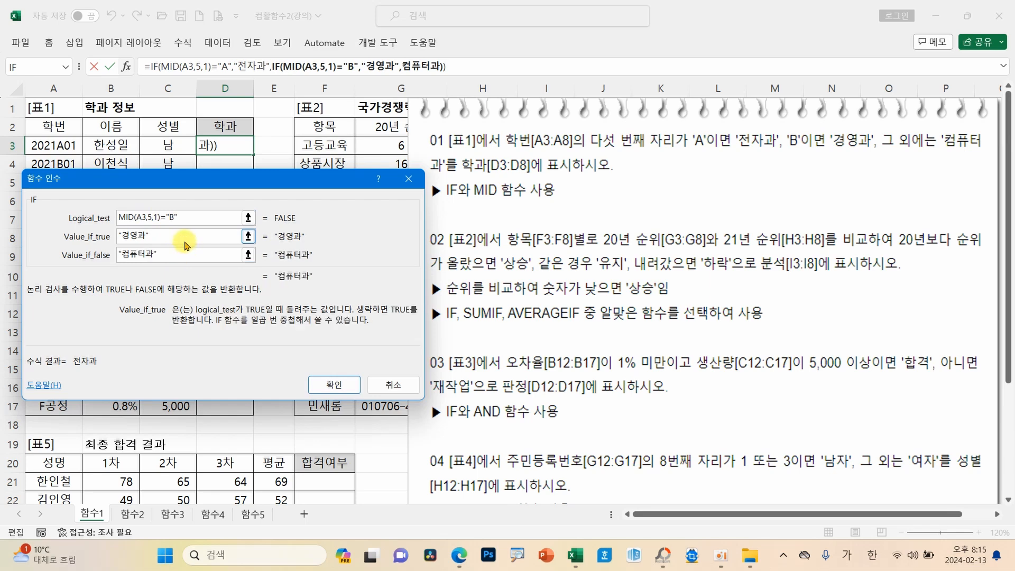
pyautogui.click(188, 254)
pyautogui.click(191, 239)
pyautogui.click(183, 255)
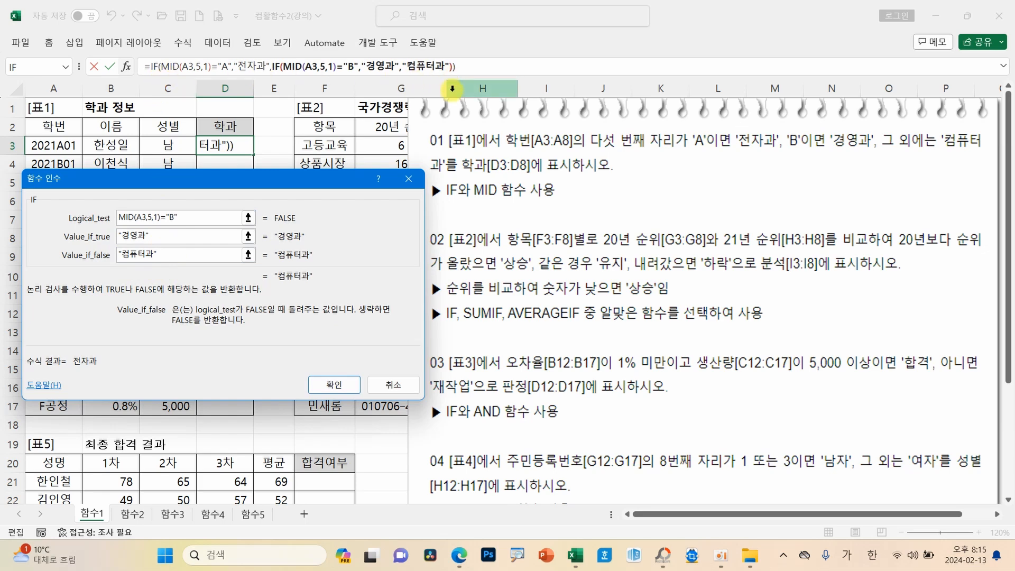
# Step: Confirm the nested IF formula in D3, copy it down the 학과 column to D8, and reselect D3
pyautogui.click(334, 384)
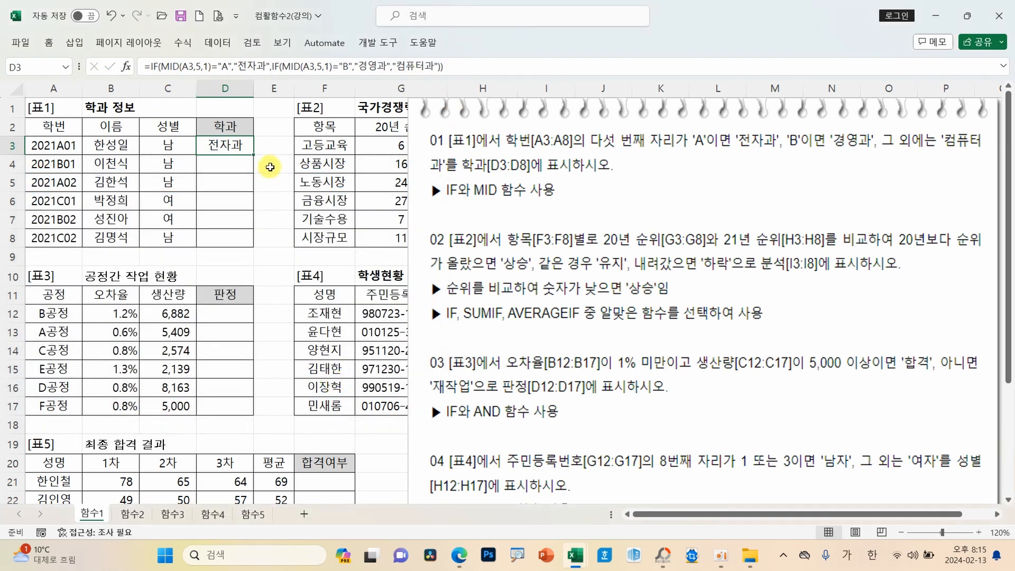
pyautogui.moveTo(256, 157); pyautogui.dragTo(254, 246)
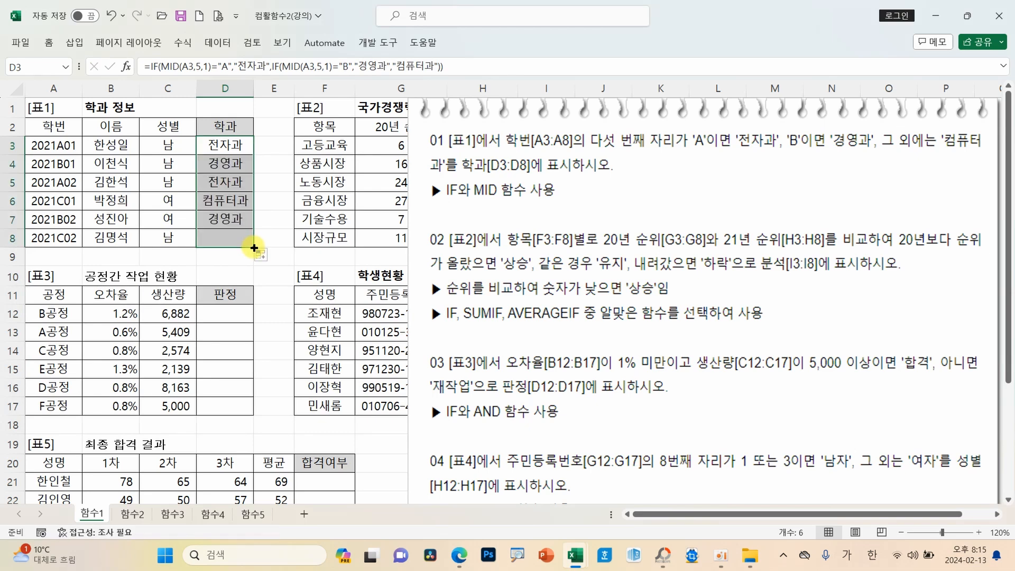
pyautogui.click(237, 147)
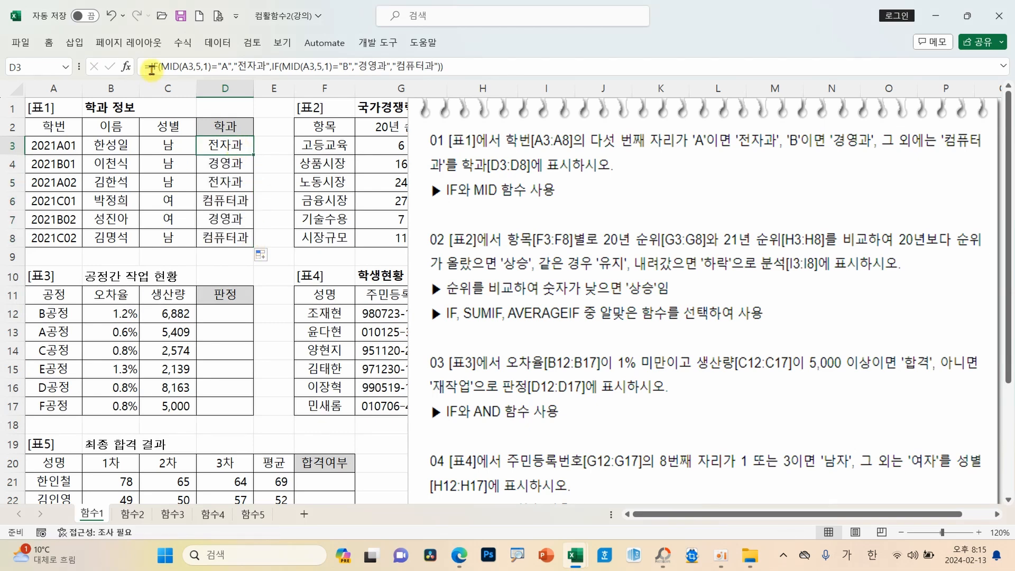
# Step: Review the nested IF formula in D3 of 표1 and leave the cell without changing it
pyautogui.doubleClick(228, 144)
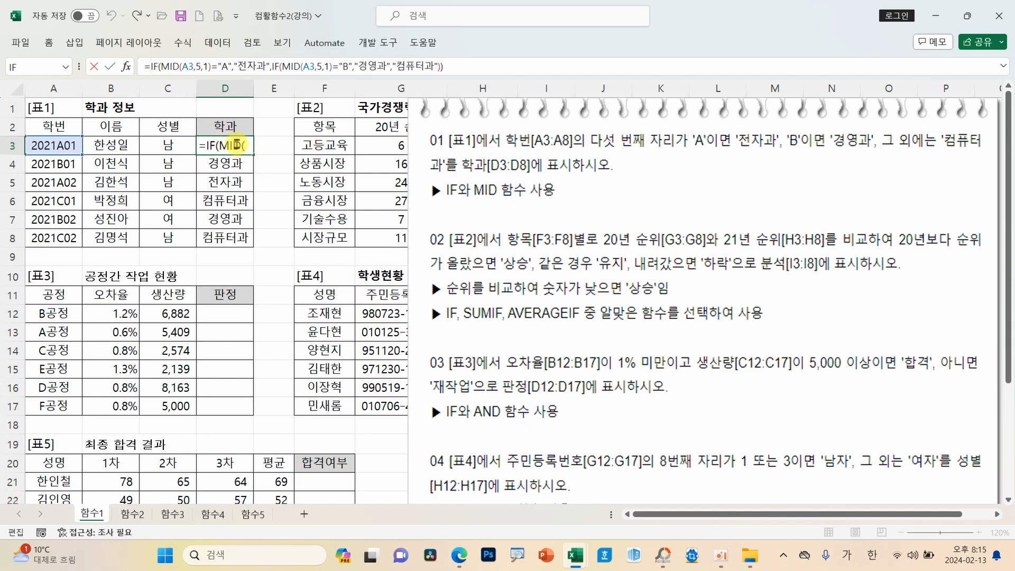
pyautogui.moveTo(209, 146); pyautogui.dragTo(146, 145)
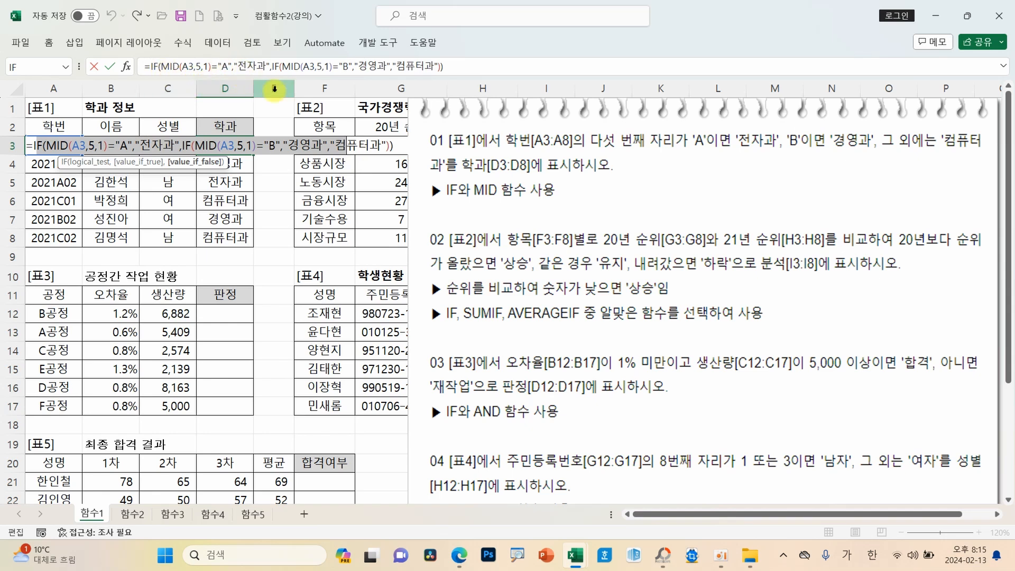
pyautogui.press('Escape')
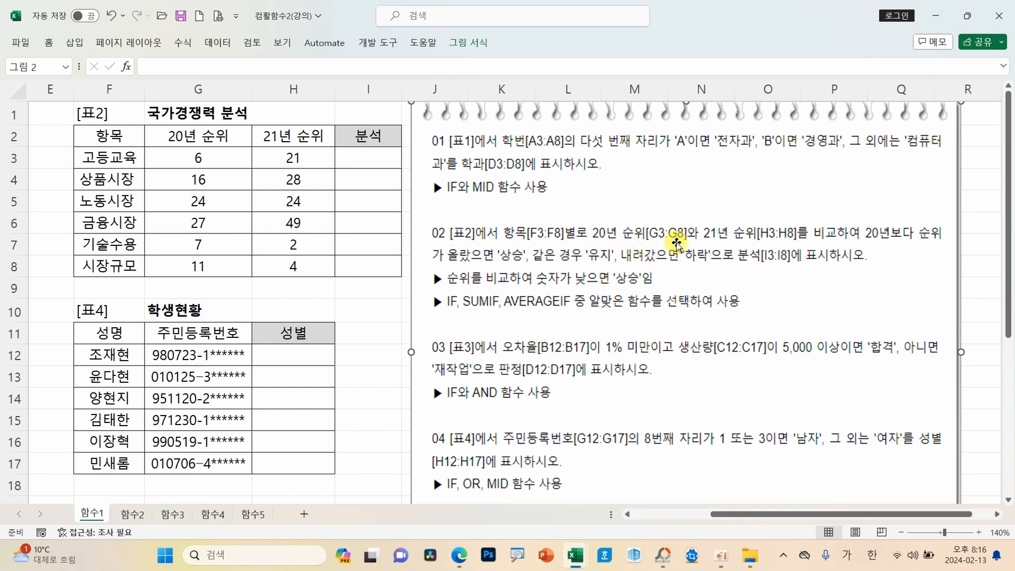
# Step: Examine exercise 02's rank ranges, result labels and function options, and compare the 20년 and 21년 ranks of 기술수용 in 표2
pyautogui.moveTo(589, 243); pyautogui.dragTo(798, 241)
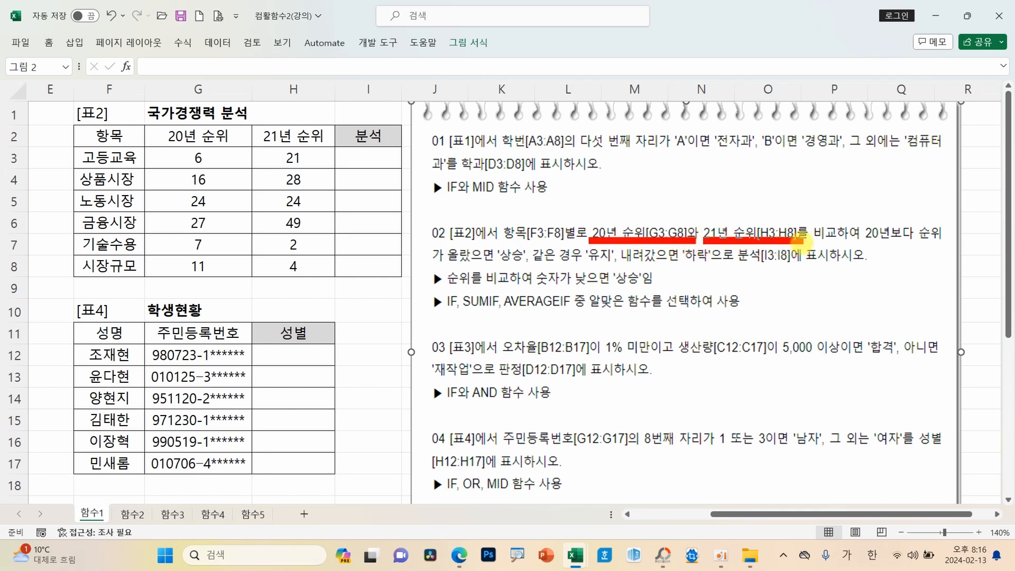
pyautogui.click(837, 242)
pyautogui.moveTo(861, 242); pyautogui.dragTo(898, 243)
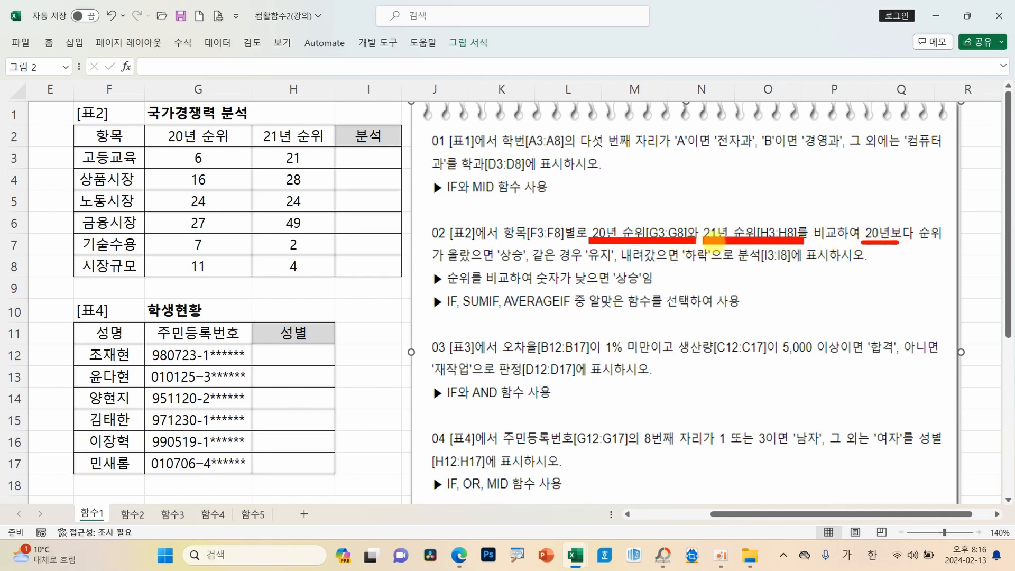
pyautogui.moveTo(530, 266)
pyautogui.mouseDown()
pyautogui.moveTo(500, 263)
pyautogui.moveTo(514, 244)
pyautogui.moveTo(526, 262)
pyautogui.mouseUp()
pyautogui.moveTo(623, 263)
pyautogui.mouseDown()
pyautogui.moveTo(584, 263)
pyautogui.moveTo(611, 247)
pyautogui.moveTo(615, 263)
pyautogui.mouseUp()
pyautogui.moveTo(710, 267)
pyautogui.mouseDown()
pyautogui.moveTo(668, 248)
pyautogui.moveTo(716, 259)
pyautogui.moveTo(692, 269)
pyautogui.mouseUp()
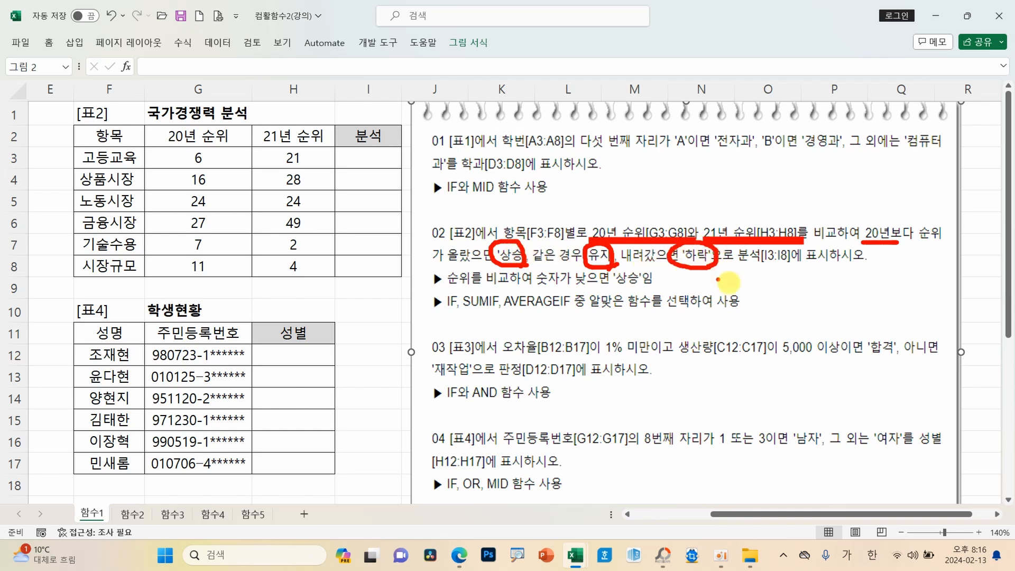
pyautogui.moveTo(777, 297)
pyautogui.mouseDown()
pyautogui.moveTo(773, 325)
pyautogui.moveTo(824, 315)
pyautogui.mouseUp()
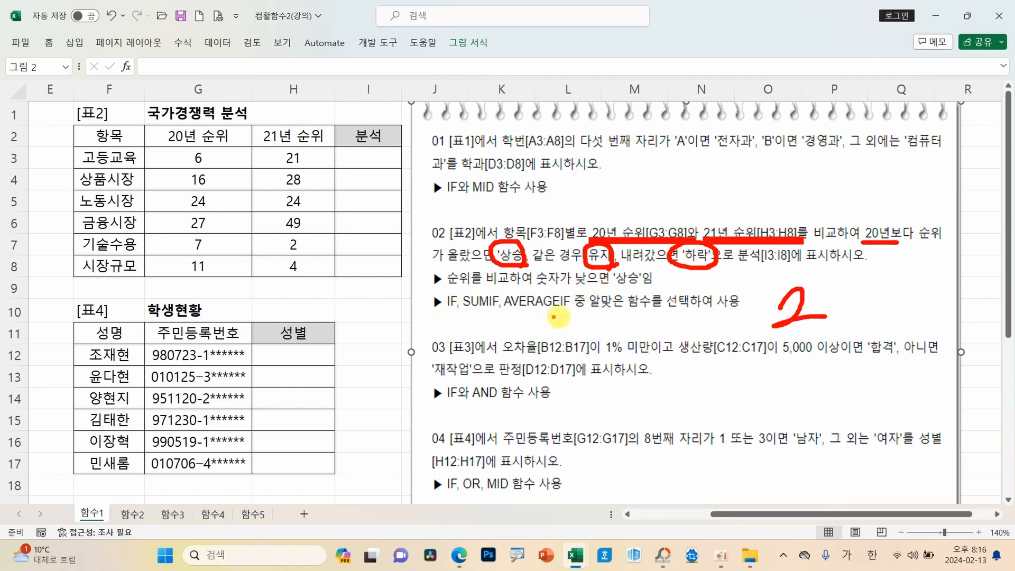
pyautogui.moveTo(588, 313); pyautogui.dragTo(645, 314)
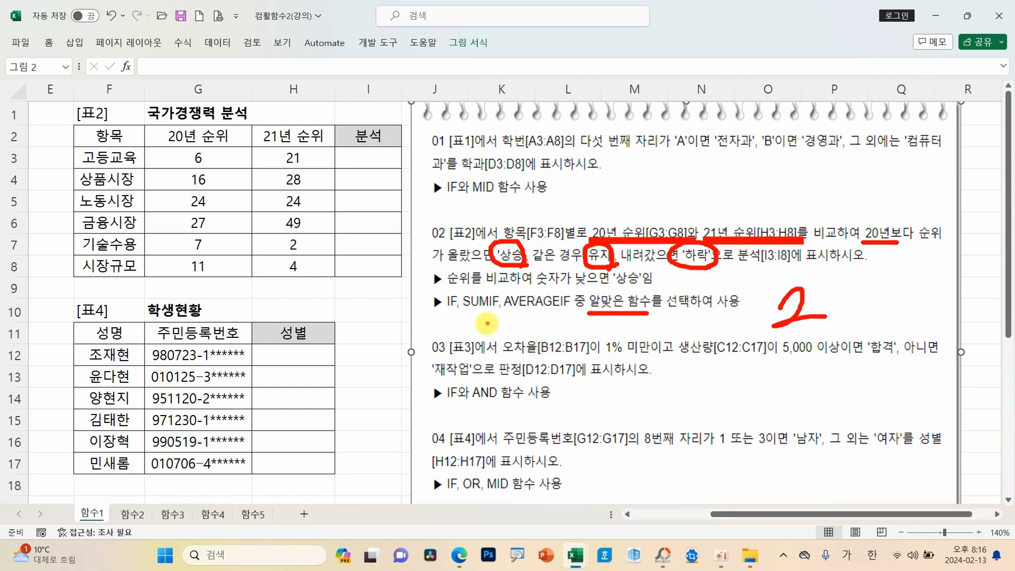
pyautogui.moveTo(443, 312)
pyautogui.mouseDown()
pyautogui.moveTo(463, 311)
pyautogui.moveTo(440, 290)
pyautogui.moveTo(449, 313)
pyautogui.mouseUp()
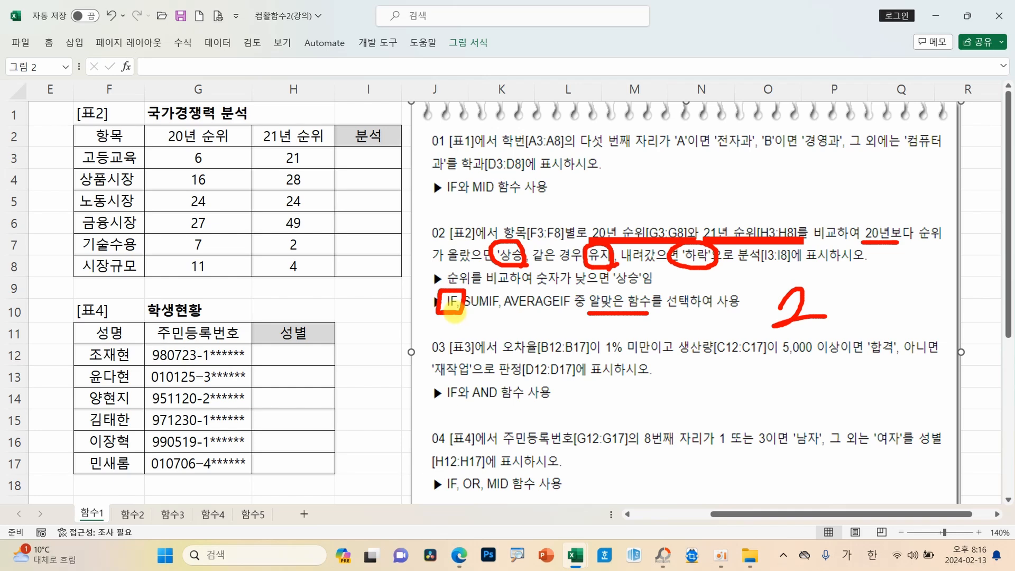
pyautogui.press('Escape')
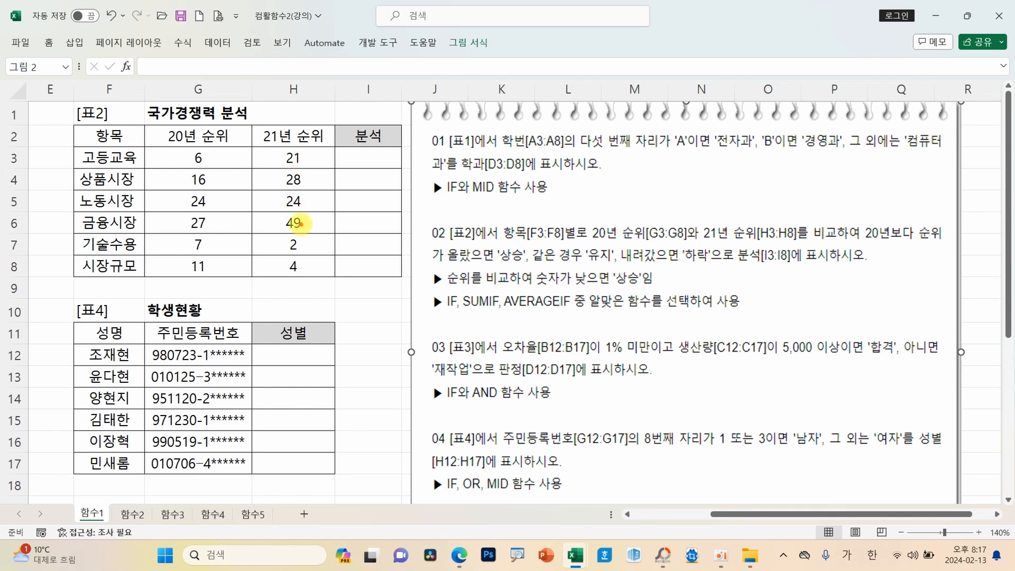
pyautogui.moveTo(186, 256); pyautogui.dragTo(208, 256)
pyautogui.moveTo(276, 255); pyautogui.dragTo(305, 255)
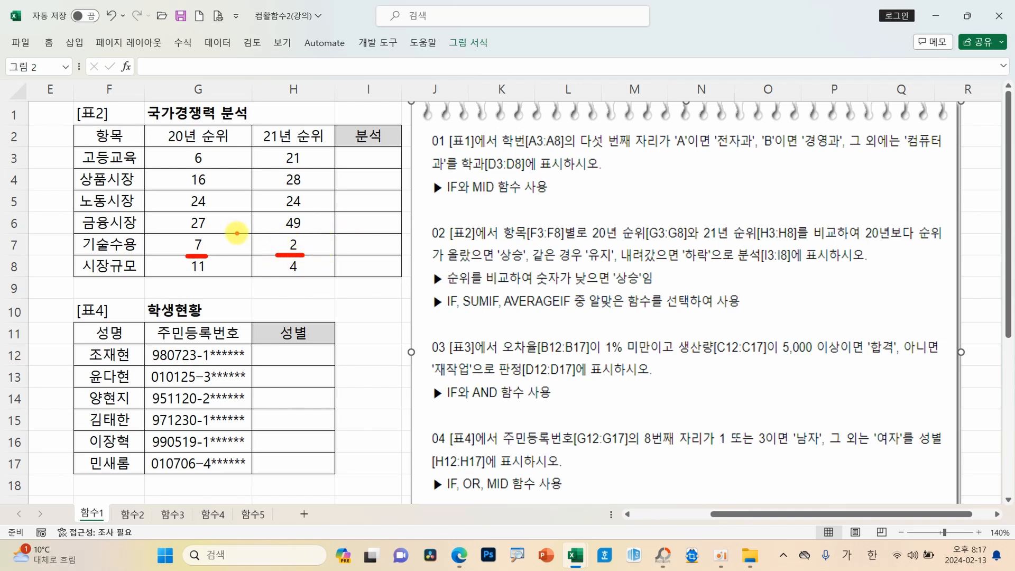
pyautogui.moveTo(236, 232)
pyautogui.mouseDown()
pyautogui.moveTo(261, 241)
pyautogui.moveTo(229, 260)
pyautogui.mouseUp()
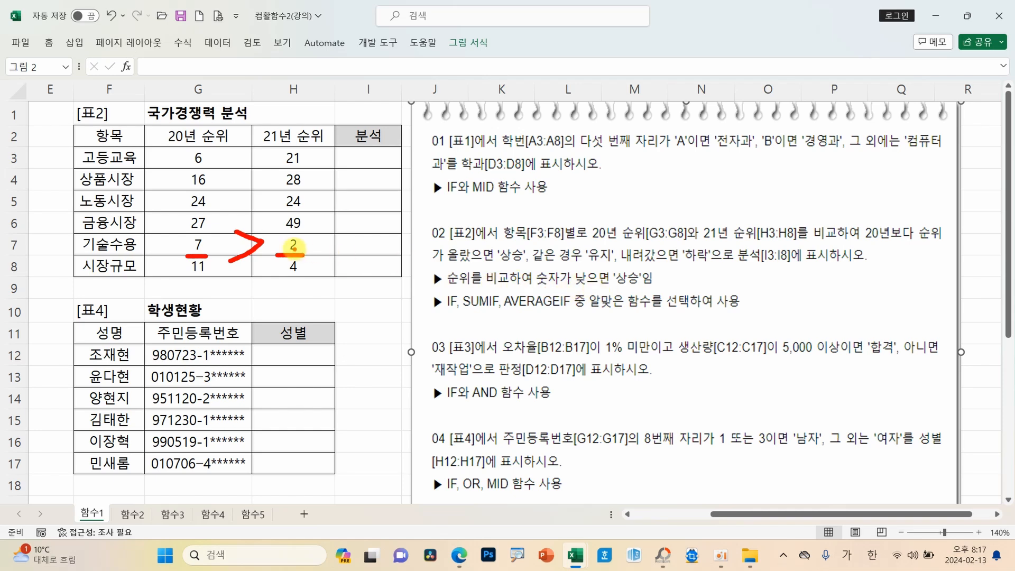
pyautogui.moveTo(236, 231)
pyautogui.mouseDown()
pyautogui.moveTo(257, 248)
pyautogui.moveTo(222, 260)
pyautogui.mouseUp()
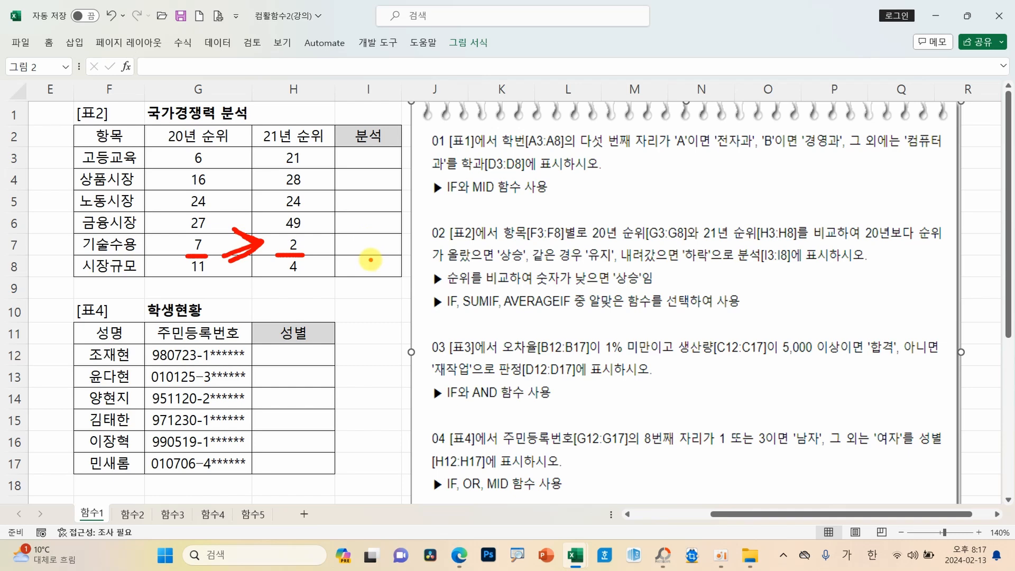
# Step: Insert an IF function in I3 of 표2 with the logical test G3>H3
pyautogui.click(362, 154)
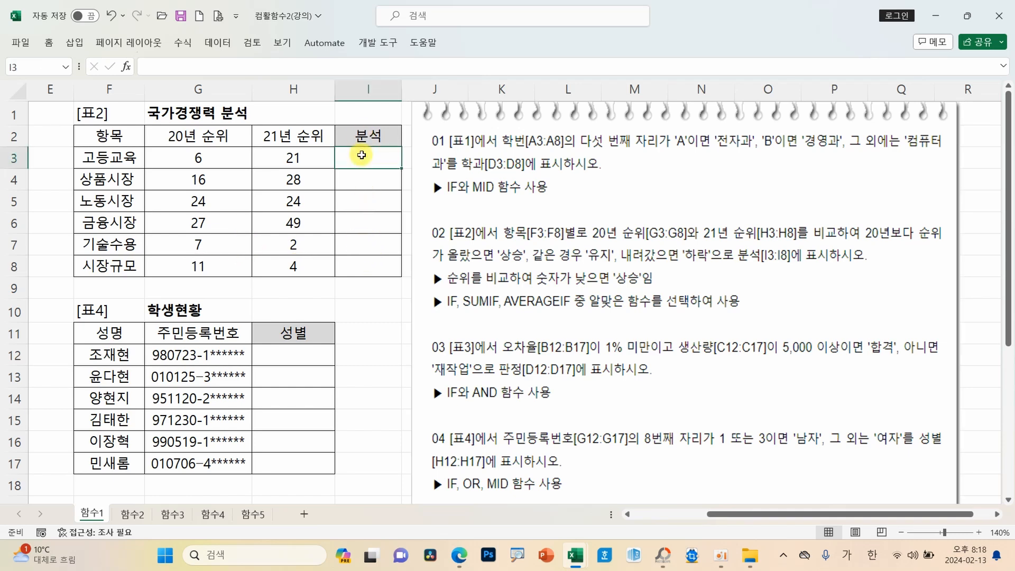
pyautogui.click(127, 67)
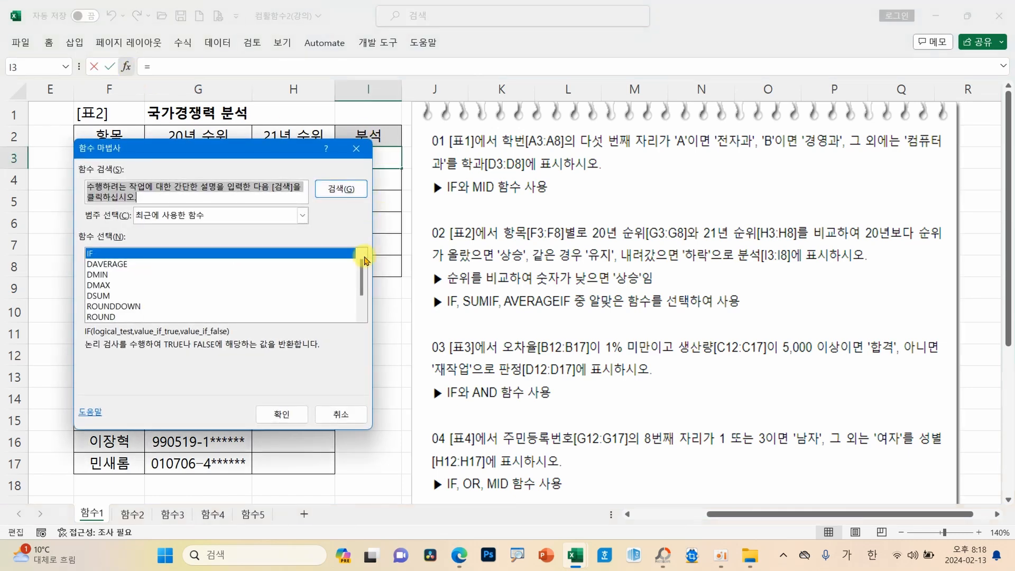
pyautogui.click(278, 408)
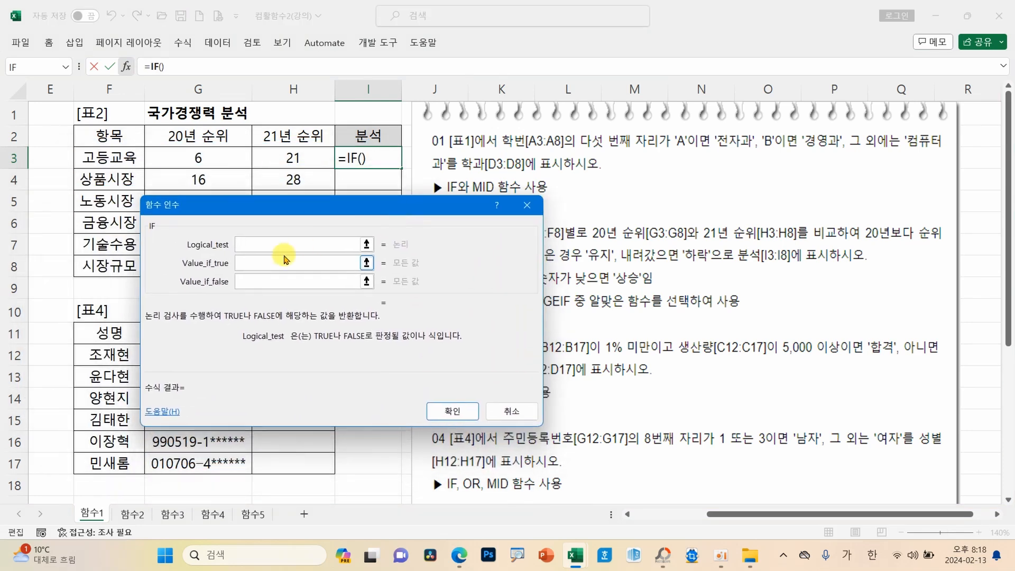
pyautogui.click(216, 158)
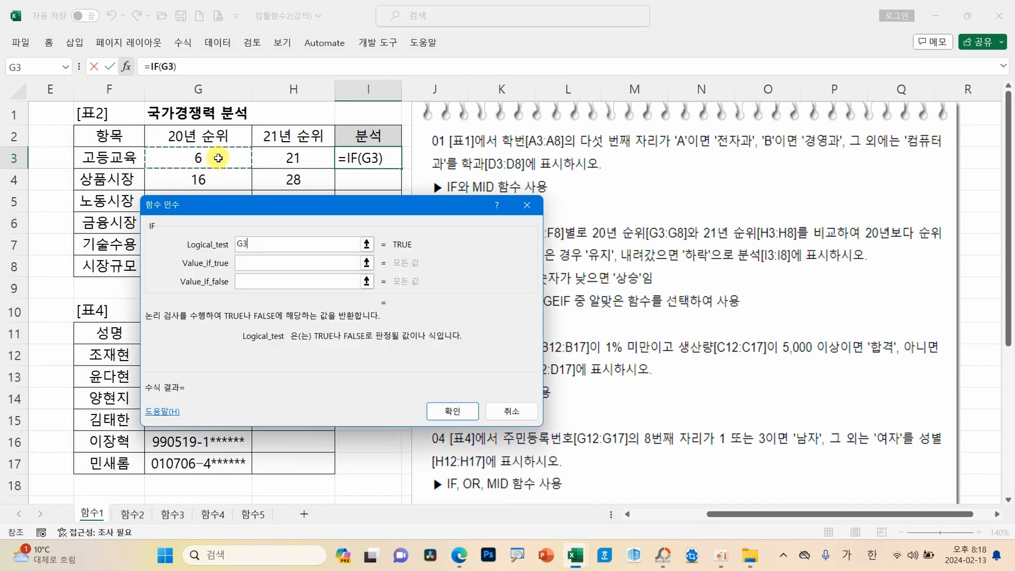
pyautogui.write('>')
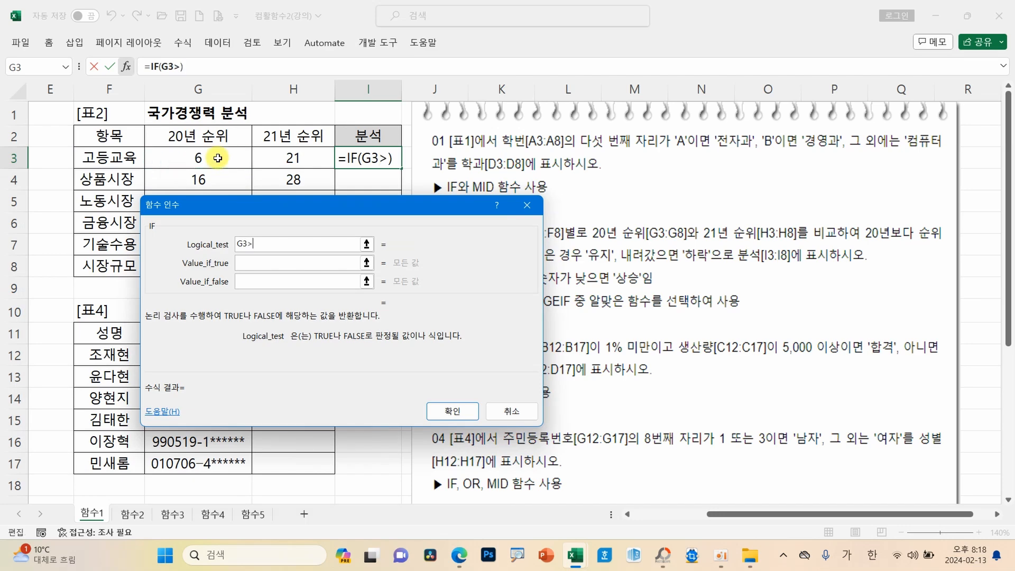
pyautogui.click(296, 159)
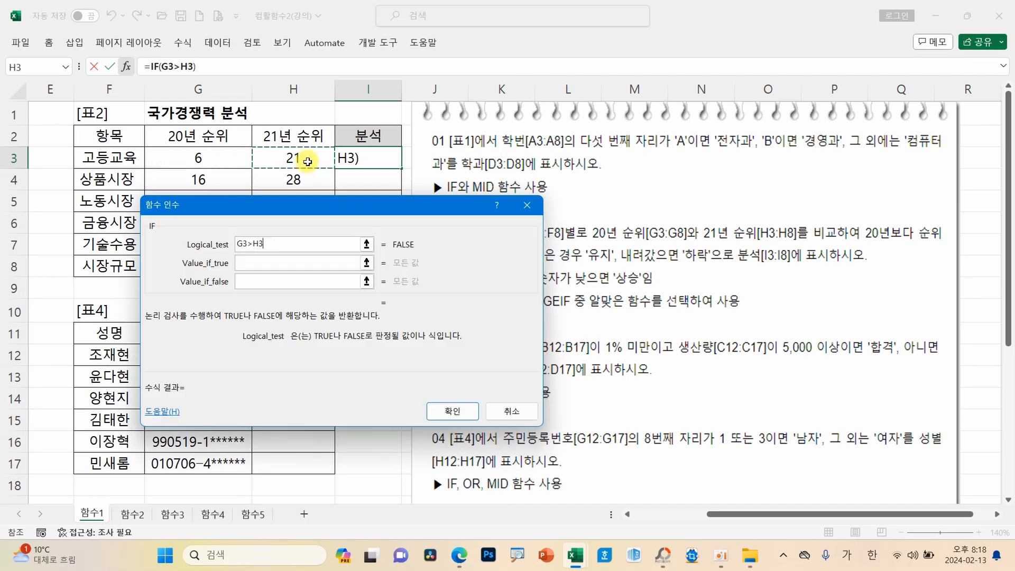
# Step: Set the value if true to "상승" and nest a second IF function as the value if false
pyautogui.click(261, 263)
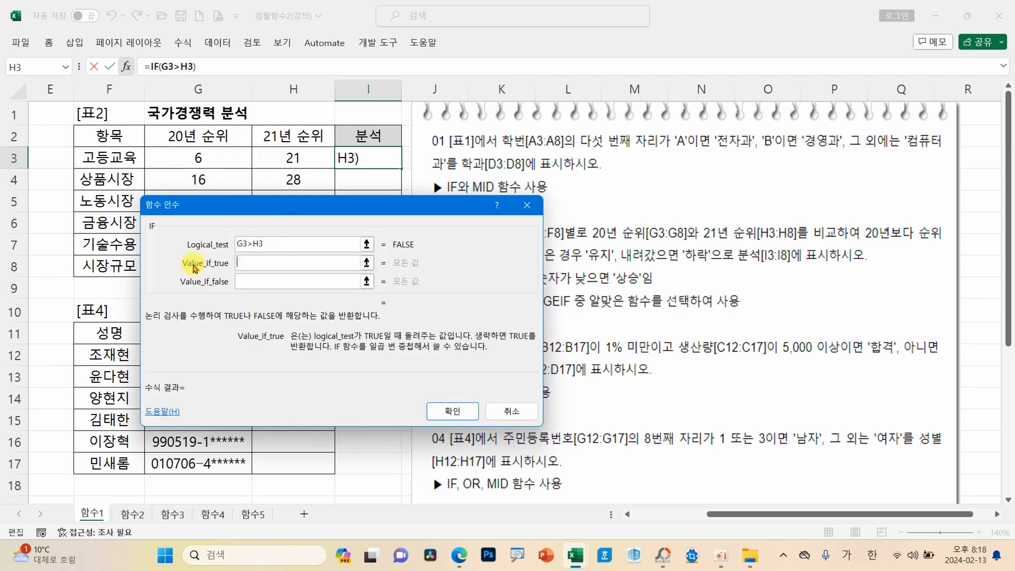
pyautogui.write('TKD')
pyautogui.press('BackSpace')
pyautogui.press('Hangul')
pyautogui.write('상스')
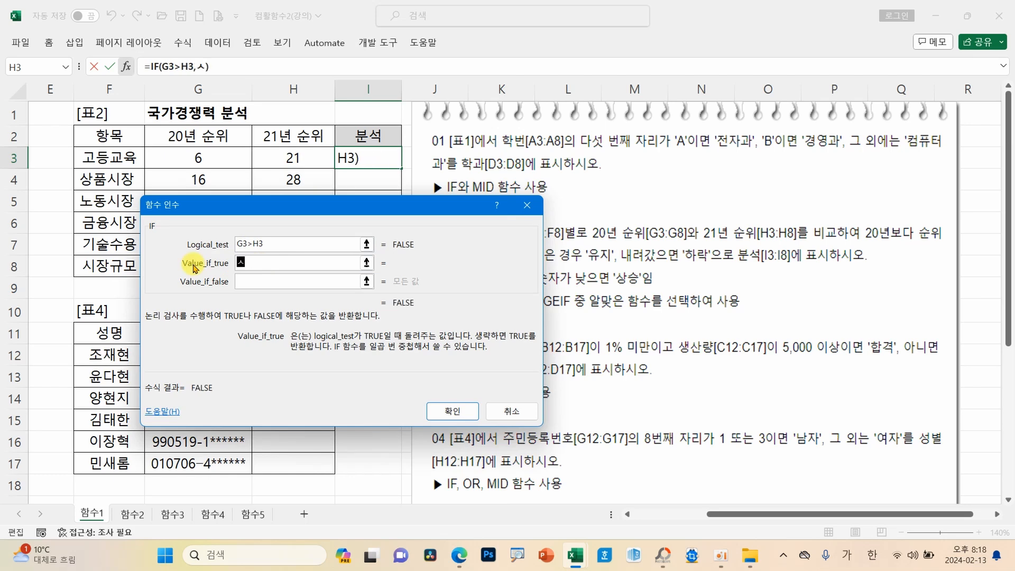
pyautogui.press('Tab')
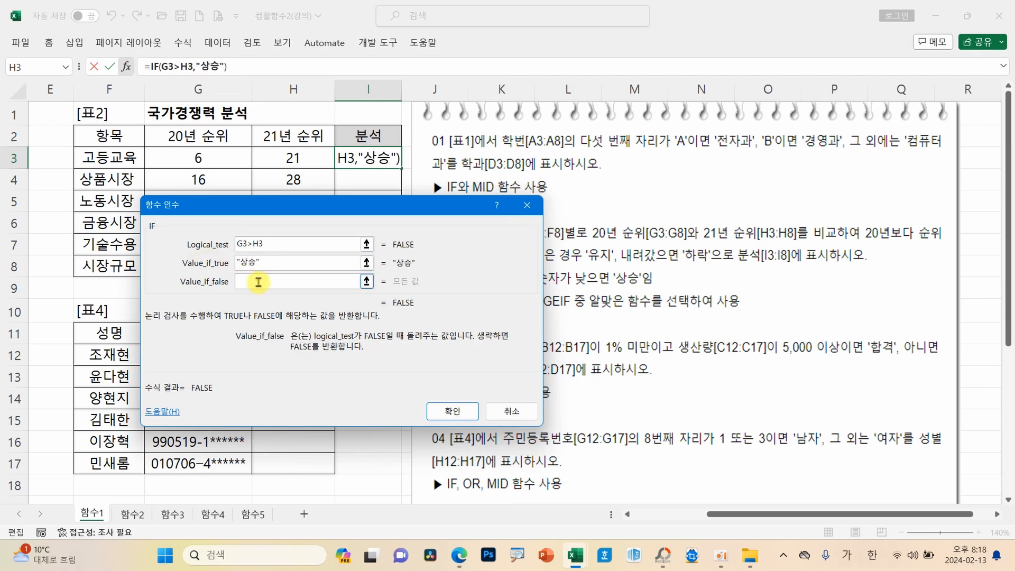
pyautogui.click(67, 69)
pyautogui.click(48, 86)
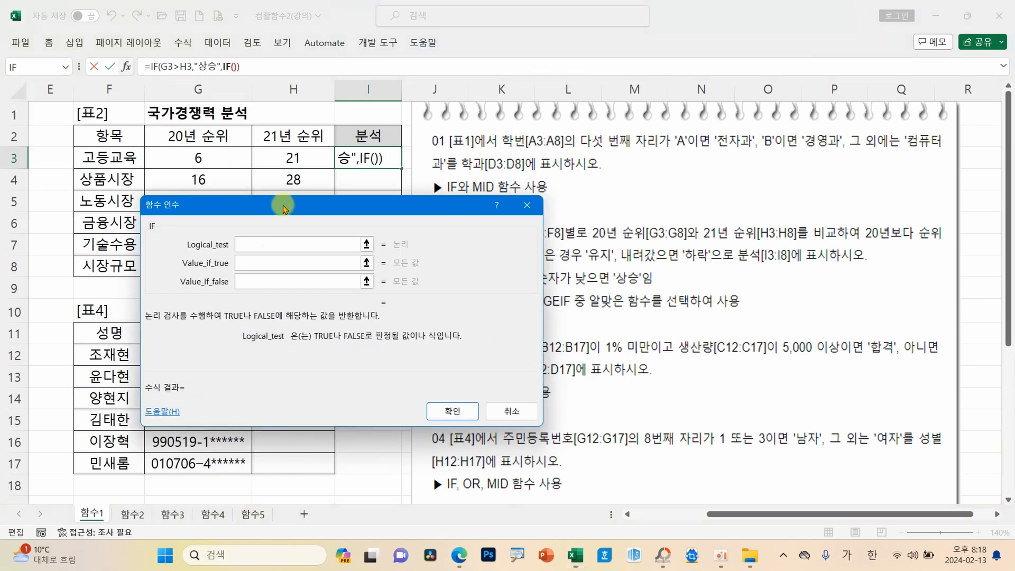
# Step: Set the nested IF's logical test to G3=H3
pyautogui.moveTo(279, 206); pyautogui.dragTo(279, 198)
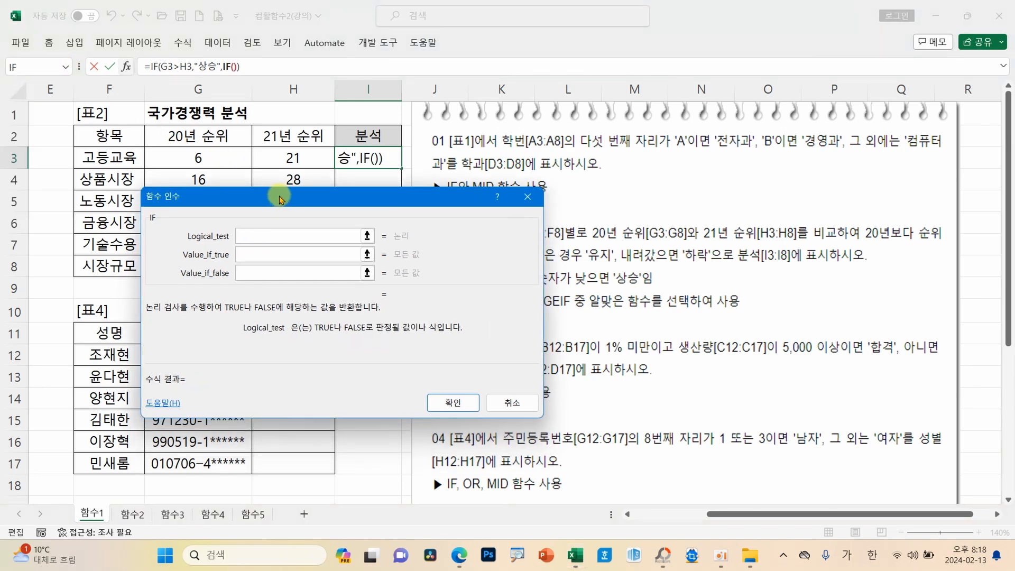
pyautogui.click(220, 160)
pyautogui.write('=')
pyautogui.click(271, 164)
# Step: Set the nested IF's value if true to "유지" and its value if false to "하락"
pyautogui.click(290, 256)
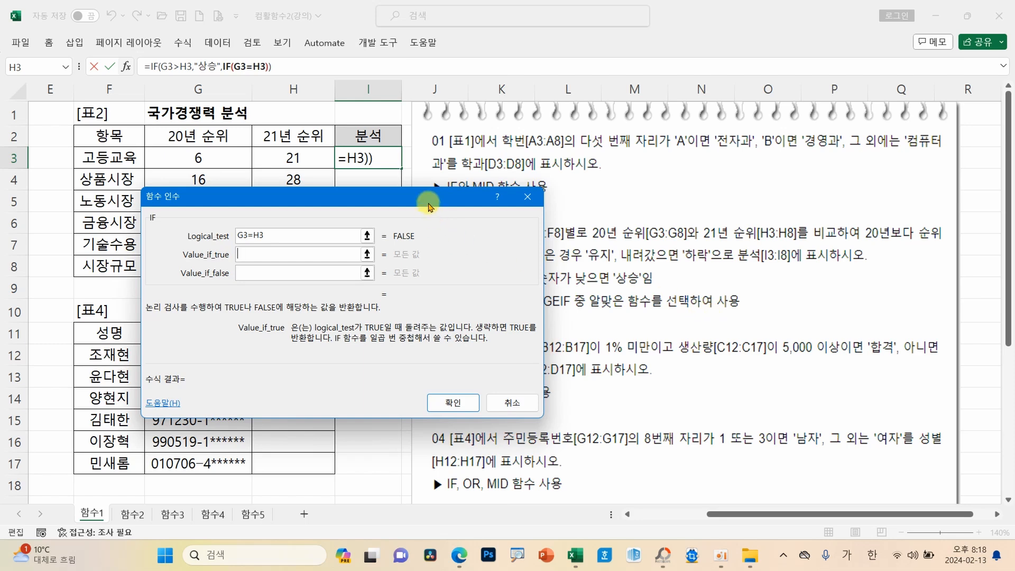
pyautogui.write('유지')
pyautogui.press('Tab')
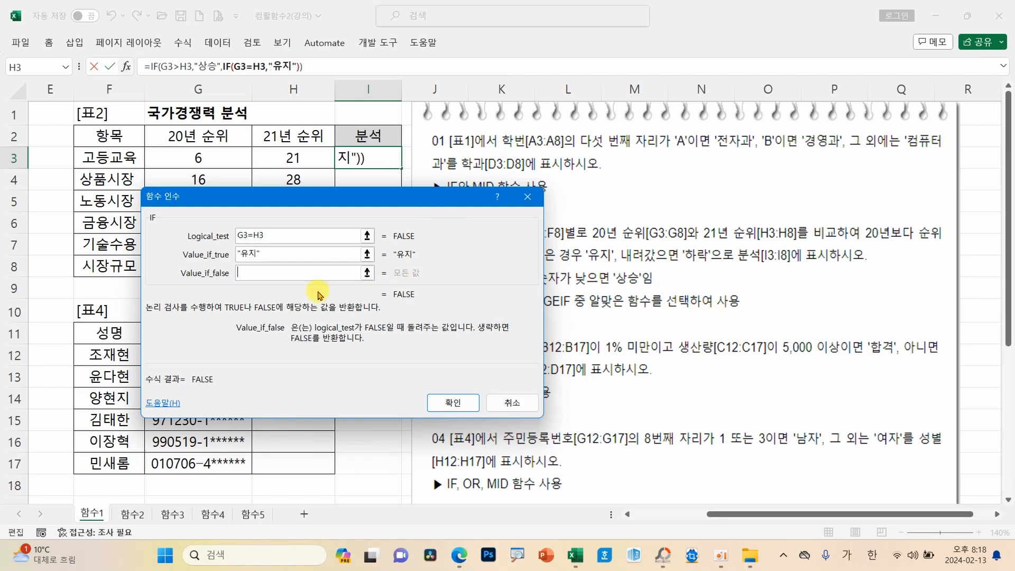
pyautogui.write('할락')
pyautogui.press('Tab')
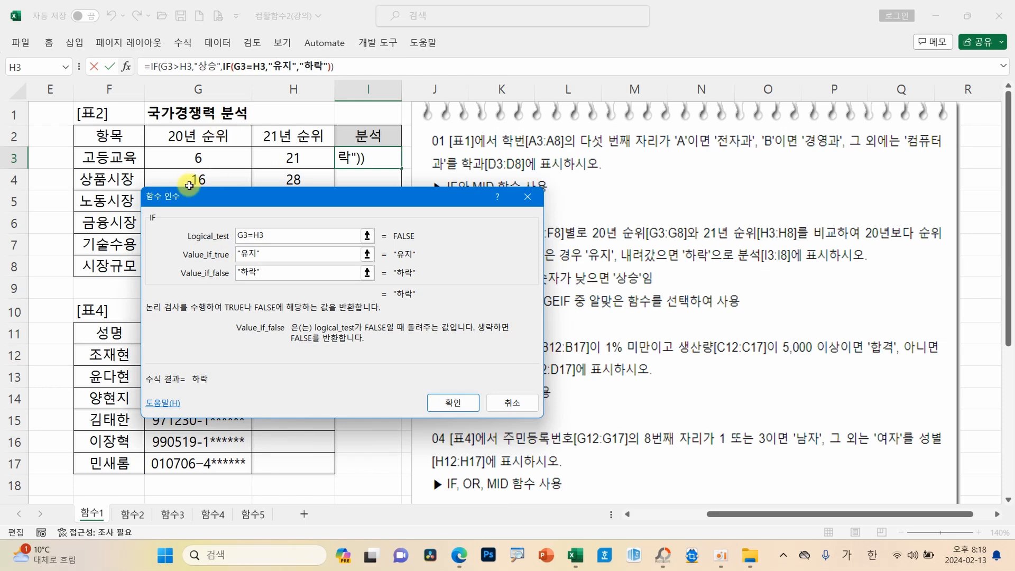
# Step: Confirm the nested IF formula in I3 and copy it down the 분석 column to I8
pyautogui.click(453, 402)
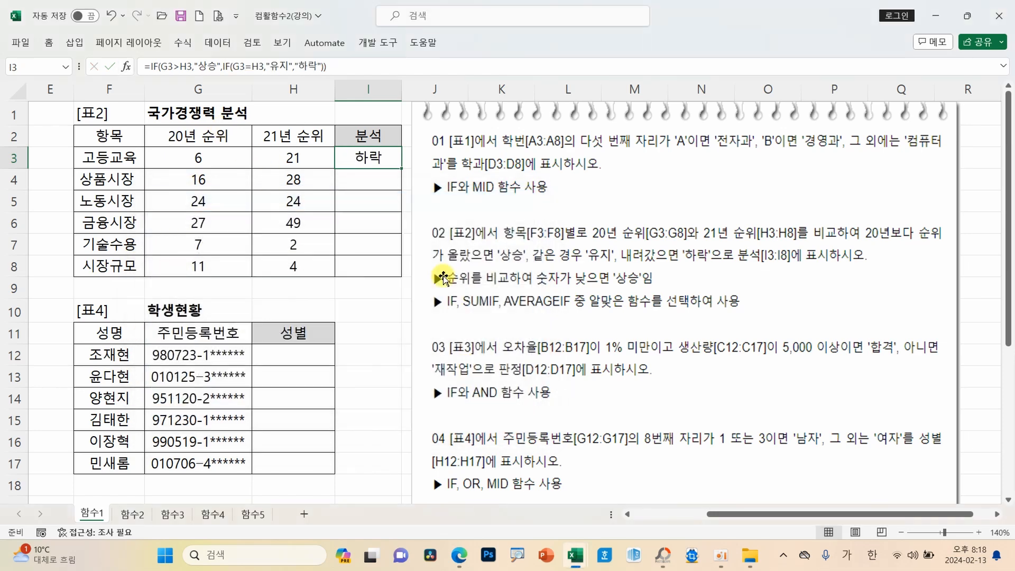
pyautogui.moveTo(401, 168); pyautogui.dragTo(395, 280)
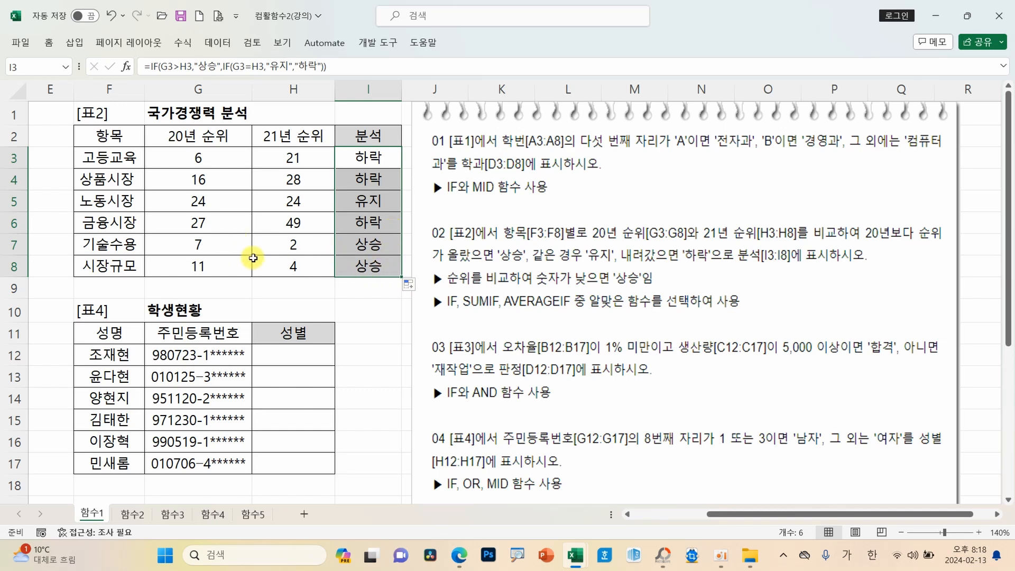
# Step: Check the 분석 results in 표2 against the 20년 and 21년 ranks, row by row
pyautogui.moveTo(233, 233)
pyautogui.mouseDown()
pyautogui.moveTo(247, 255)
pyautogui.moveTo(227, 291)
pyautogui.mouseUp()
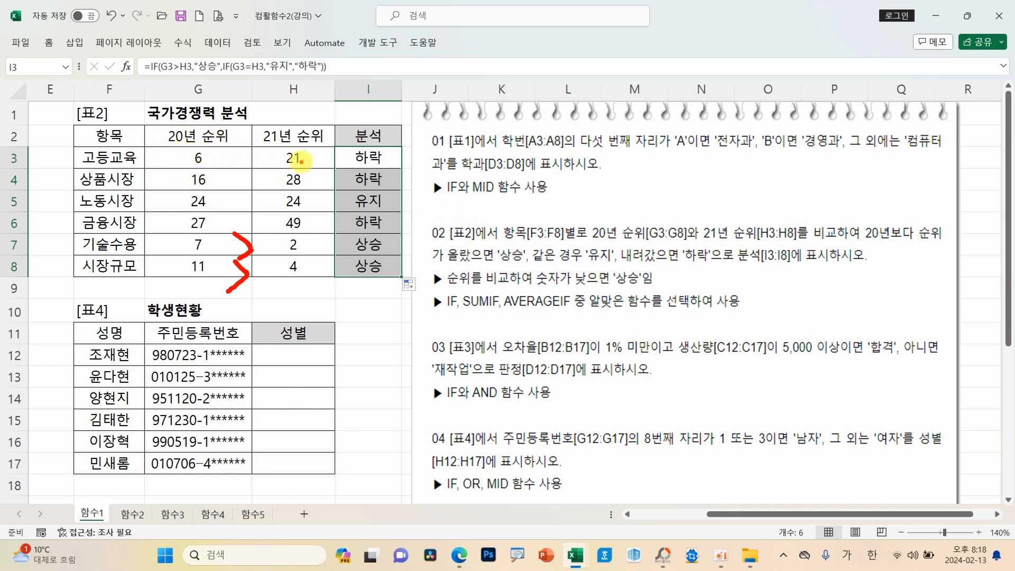
pyautogui.moveTo(244, 144)
pyautogui.mouseDown()
pyautogui.moveTo(265, 158)
pyautogui.moveTo(235, 177)
pyautogui.mouseUp()
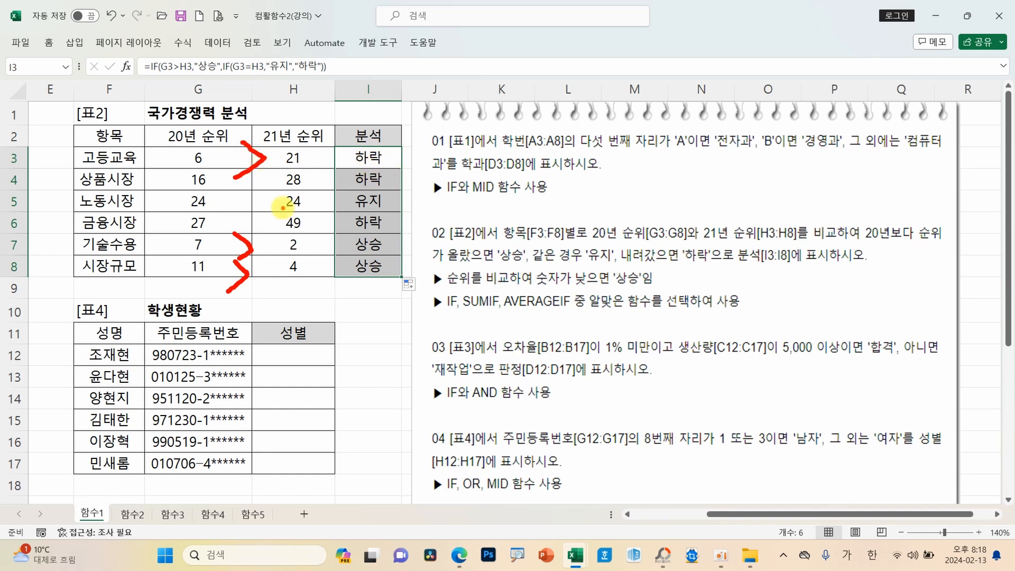
pyautogui.moveTo(241, 197); pyautogui.dragTo(263, 206)
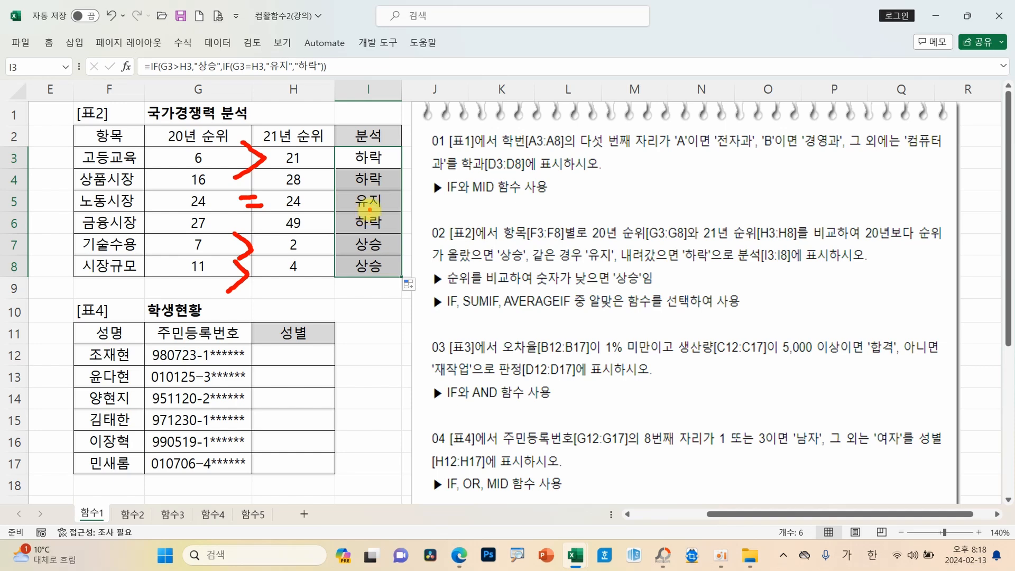
pyautogui.press('Escape')
pyautogui.click(376, 335)
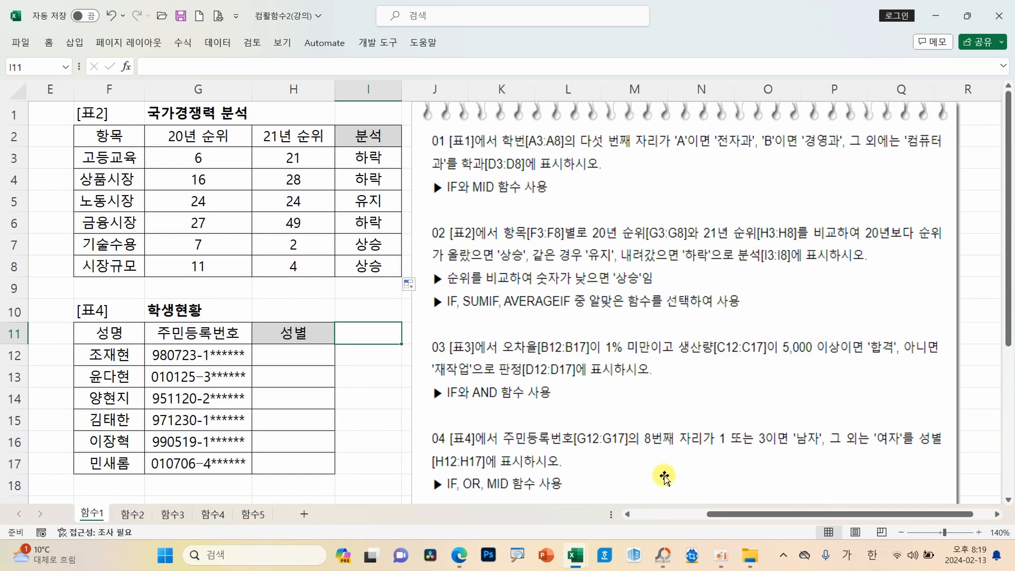
# Step: Move the exercise text box beside 표3 and examine the 1% 미만 condition in exercise 03
pyautogui.moveTo(710, 513); pyautogui.dragTo(635, 512)
pyautogui.moveTo(696, 446); pyautogui.dragTo(381, 399)
pyautogui.scroll(-2, 405, 381)
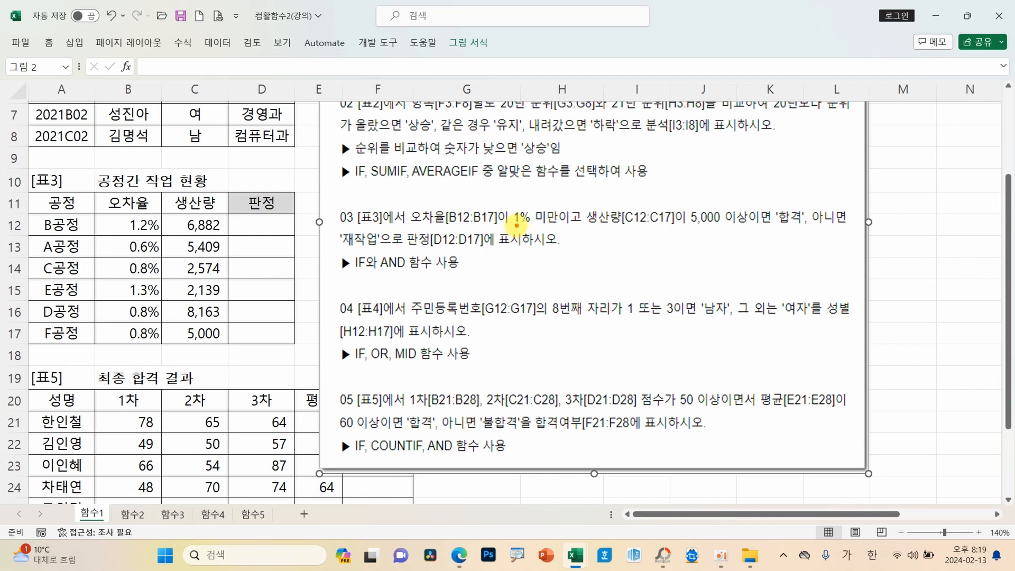
pyautogui.moveTo(564, 187)
pyautogui.mouseDown()
pyautogui.moveTo(540, 201)
pyautogui.moveTo(564, 207)
pyautogui.mouseUp()
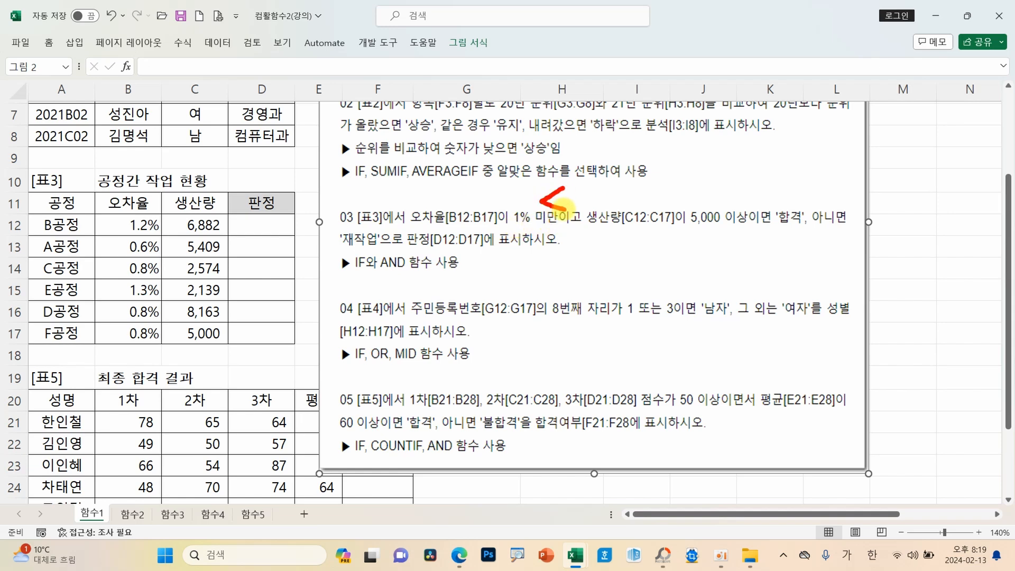
# Step: Examine exercise 03's error-rate and production conditions, its pass and rework results, and the functions it requires
pyautogui.moveTo(407, 226)
pyautogui.mouseDown()
pyautogui.moveTo(557, 223)
pyautogui.moveTo(533, 260)
pyautogui.mouseUp()
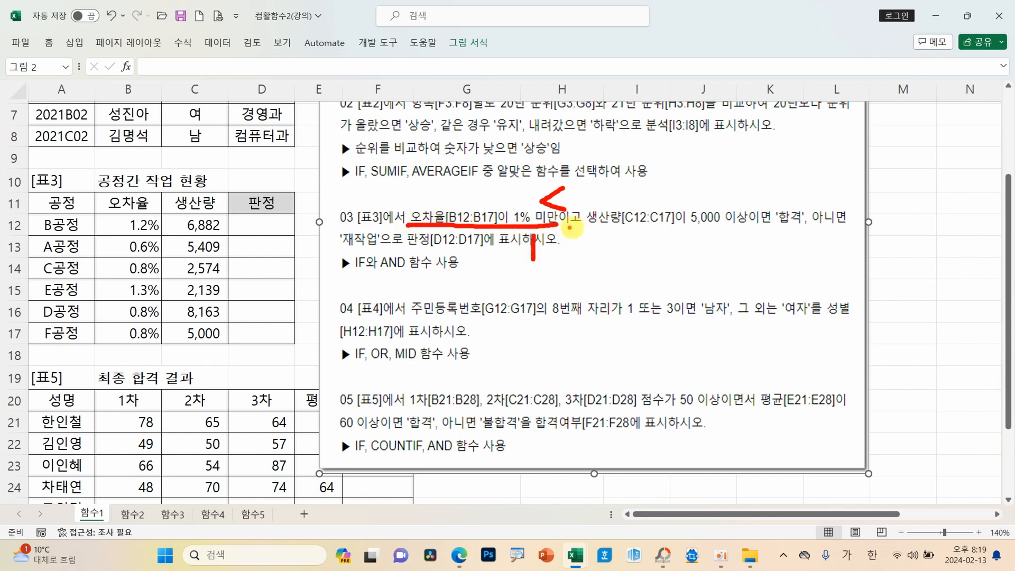
pyautogui.moveTo(588, 228); pyautogui.dragTo(678, 226)
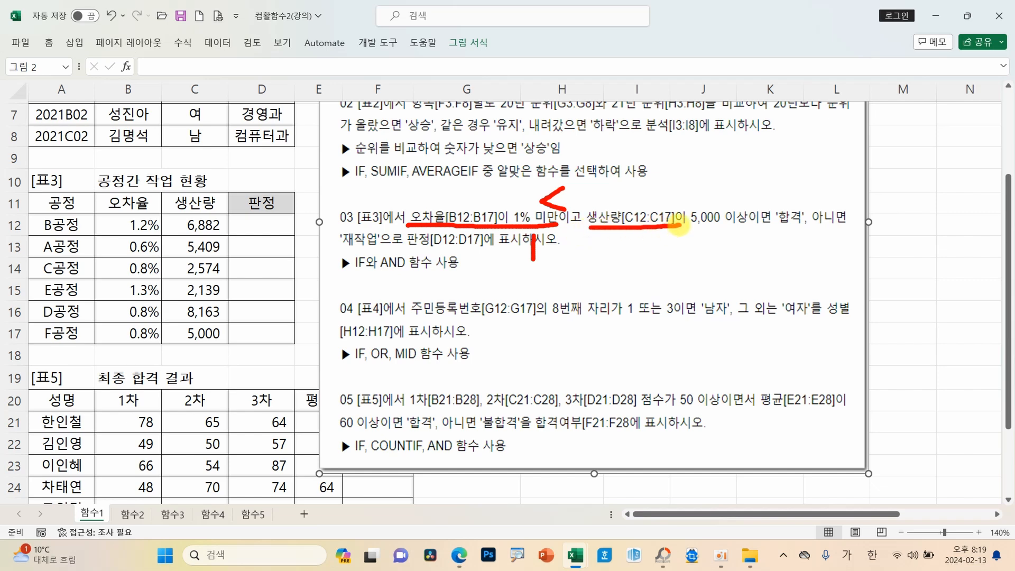
pyautogui.moveTo(679, 226); pyautogui.dragTo(743, 227)
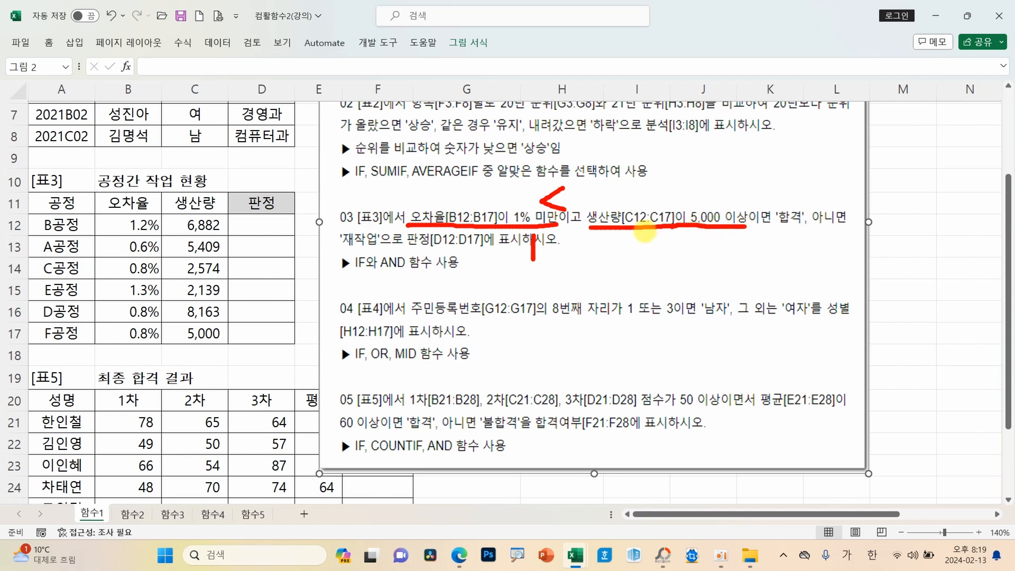
pyautogui.moveTo(665, 243)
pyautogui.mouseDown()
pyautogui.moveTo(683, 237)
pyautogui.moveTo(713, 257)
pyautogui.mouseUp()
pyautogui.moveTo(793, 201); pyautogui.dragTo(804, 238)
pyautogui.moveTo(391, 245)
pyautogui.mouseDown()
pyautogui.moveTo(338, 232)
pyautogui.moveTo(399, 247)
pyautogui.moveTo(413, 276)
pyautogui.mouseUp()
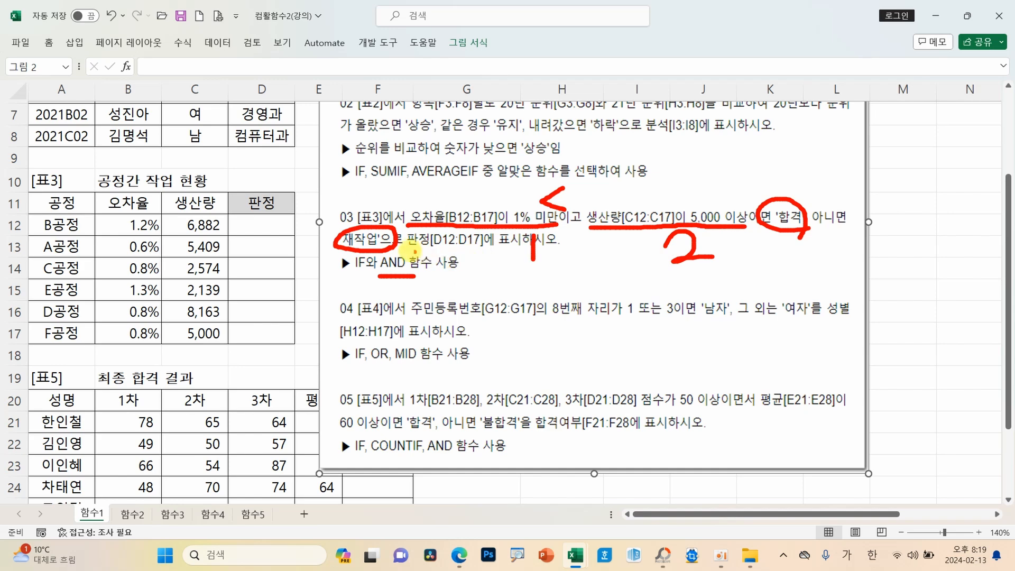
pyautogui.press('Escape')
# Step: Start an IF function in D12 of 표3 with the logical test AND(B12<1%,C12>=5000)
pyautogui.click(265, 225)
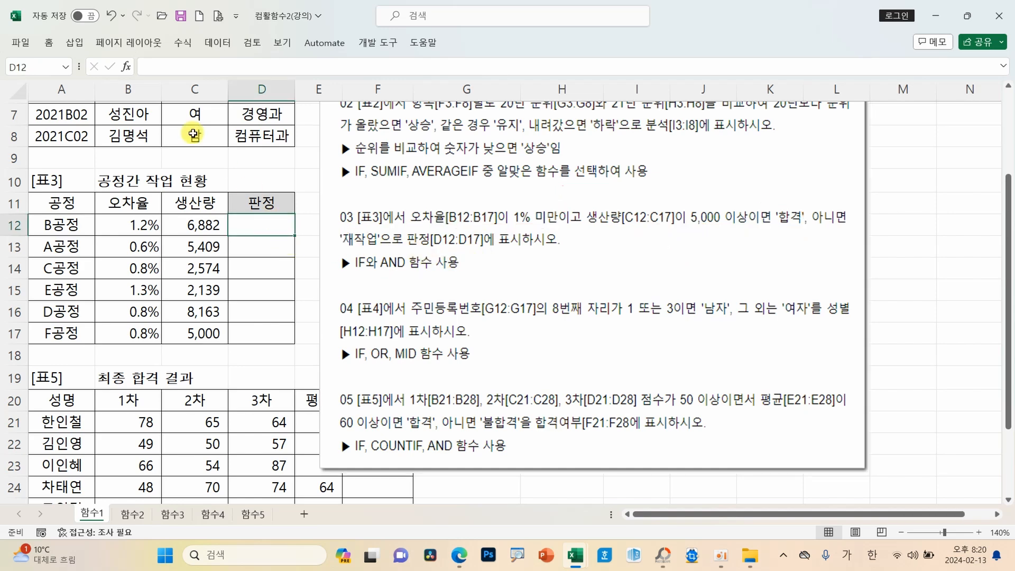
pyautogui.click(126, 66)
pyautogui.moveTo(321, 174); pyautogui.dragTo(166, 250)
pyautogui.click(271, 513)
pyautogui.moveTo(236, 280); pyautogui.dragTo(265, 261)
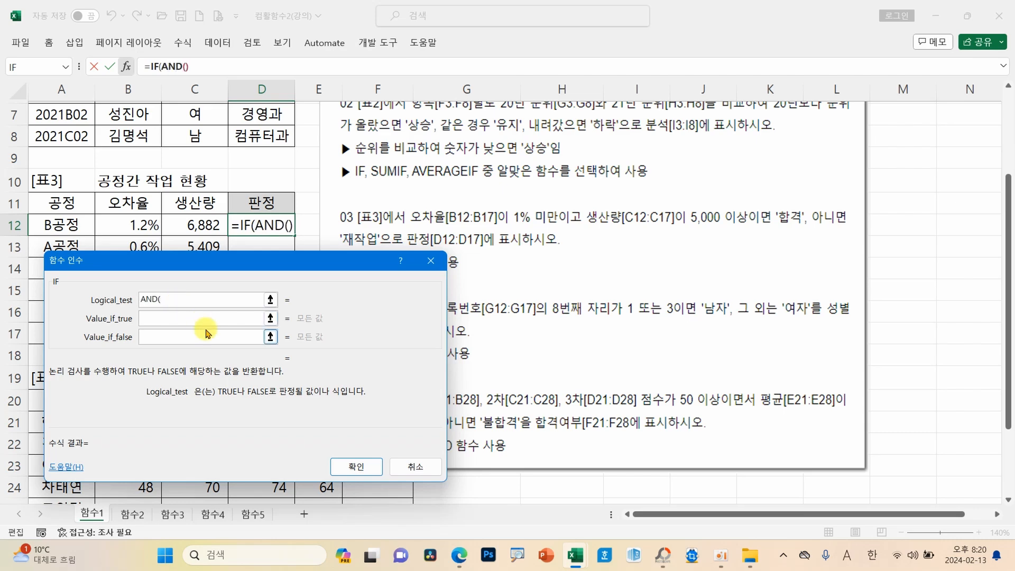
pyautogui.click(139, 228)
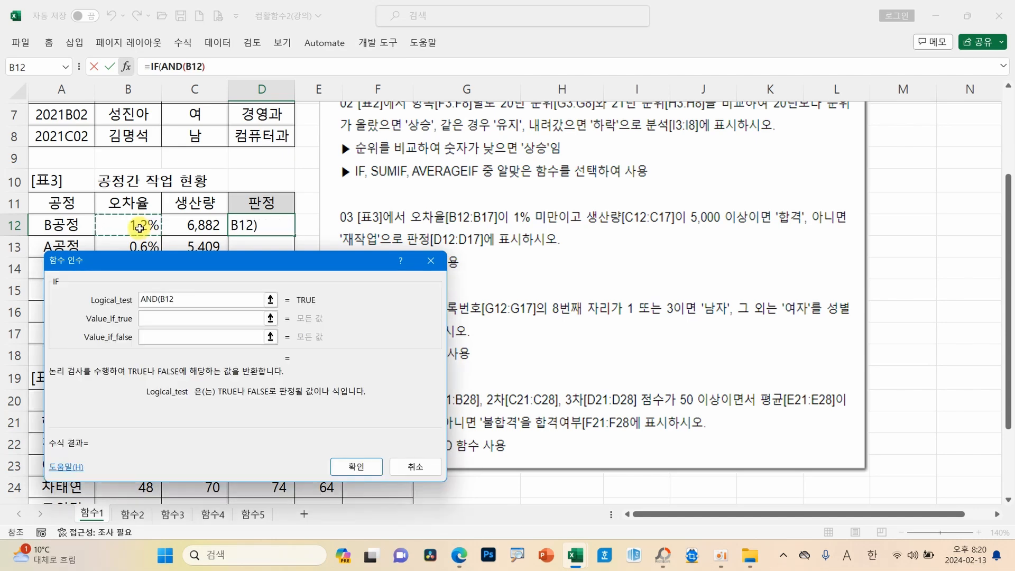
pyautogui.write('<1%,')
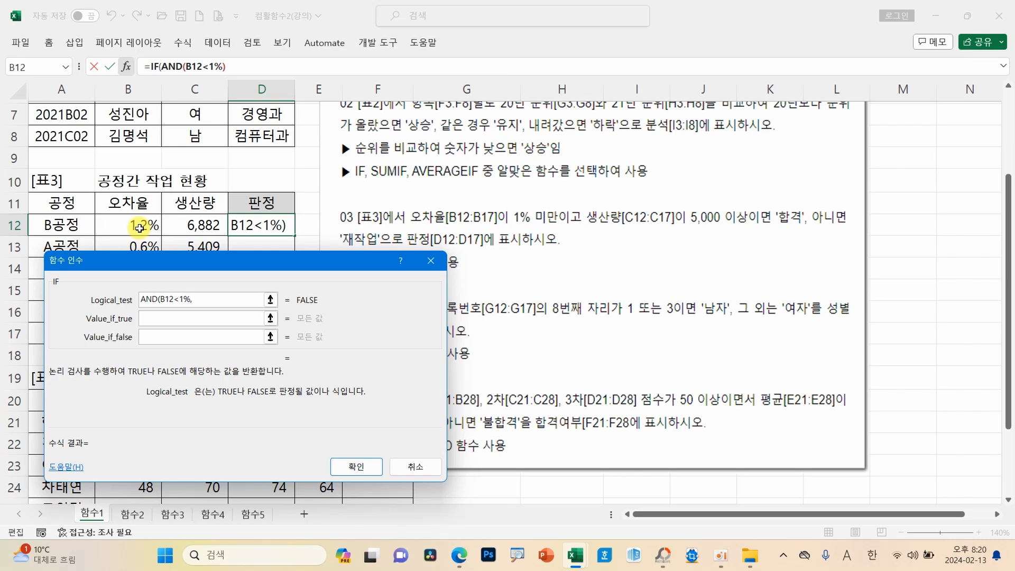
pyautogui.click(200, 224)
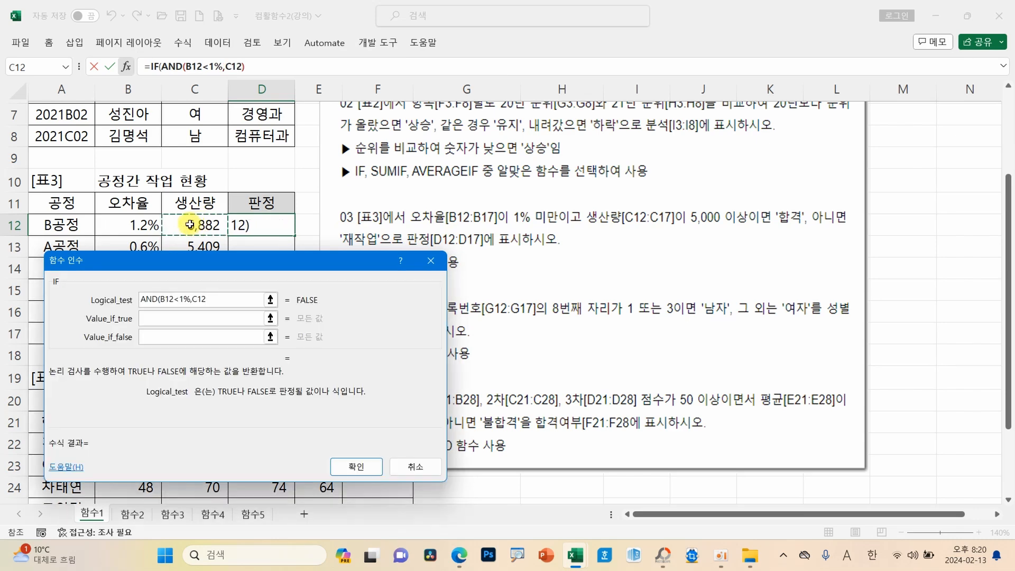
pyautogui.write('>=5000')
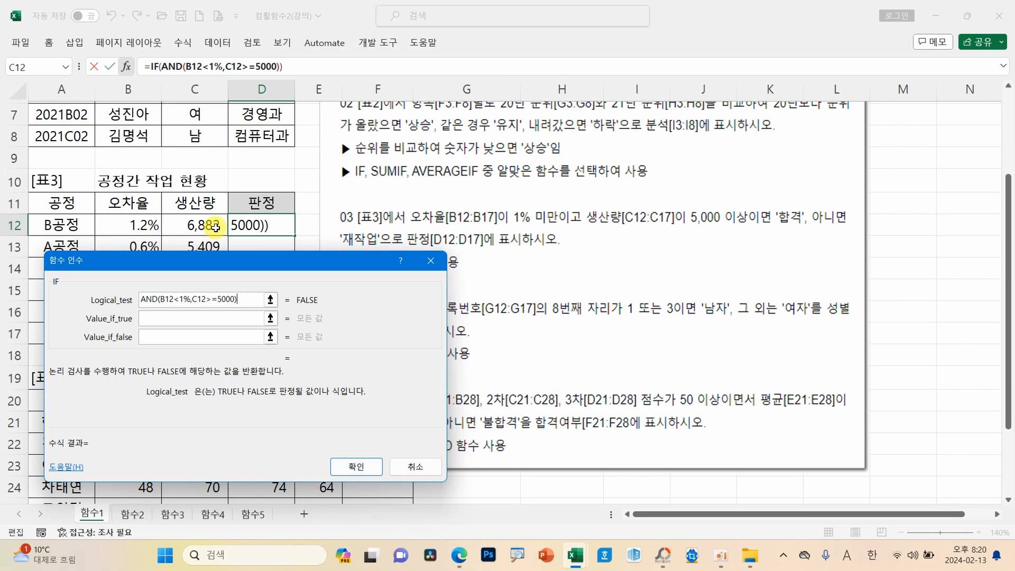
# Step: Set the IF function's value if true to "합격" and its value if false to "재작업"
pyautogui.click(228, 320)
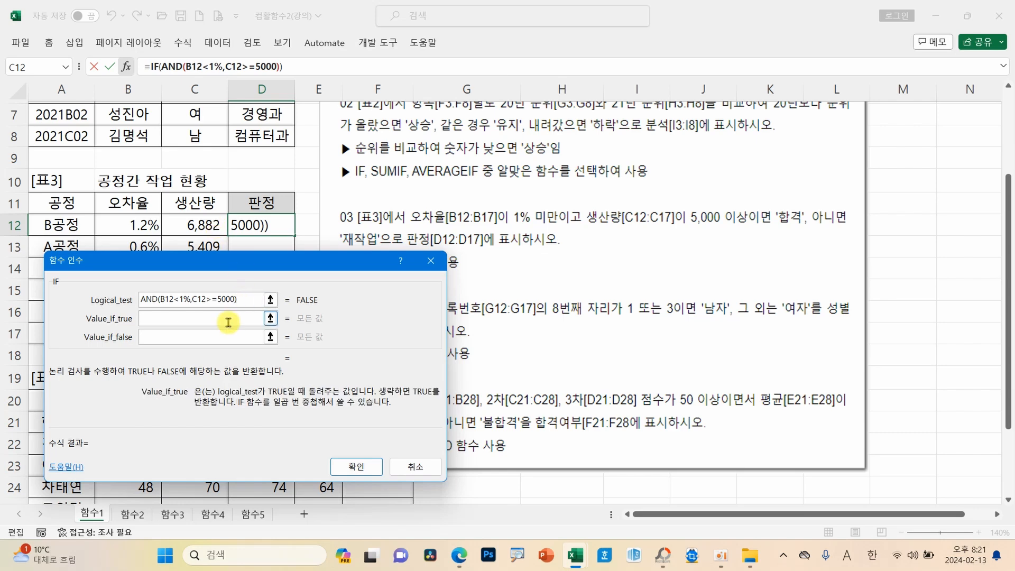
pyautogui.write('"합격"')
pyautogui.press('Tab')
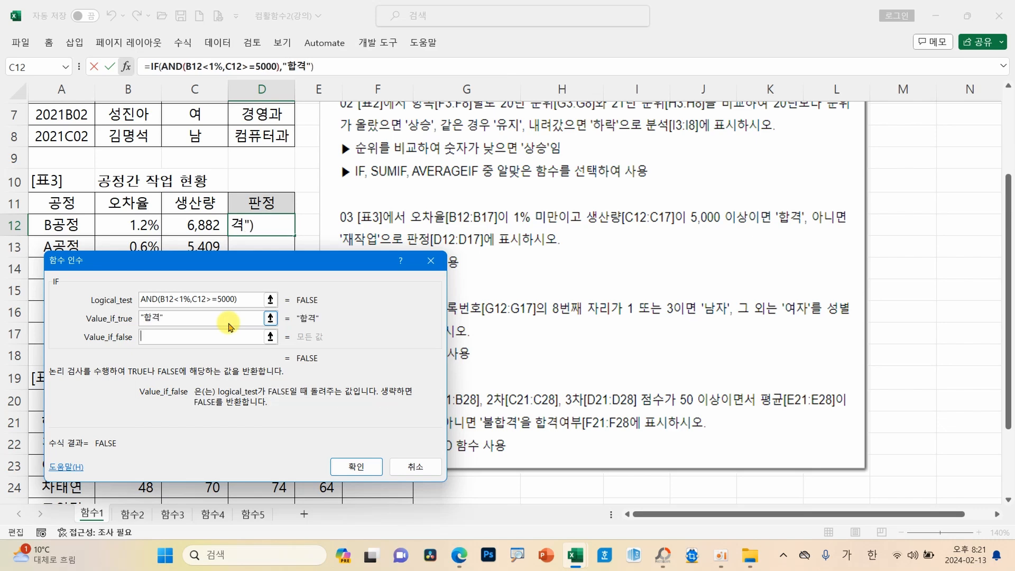
pyautogui.write('재작어')
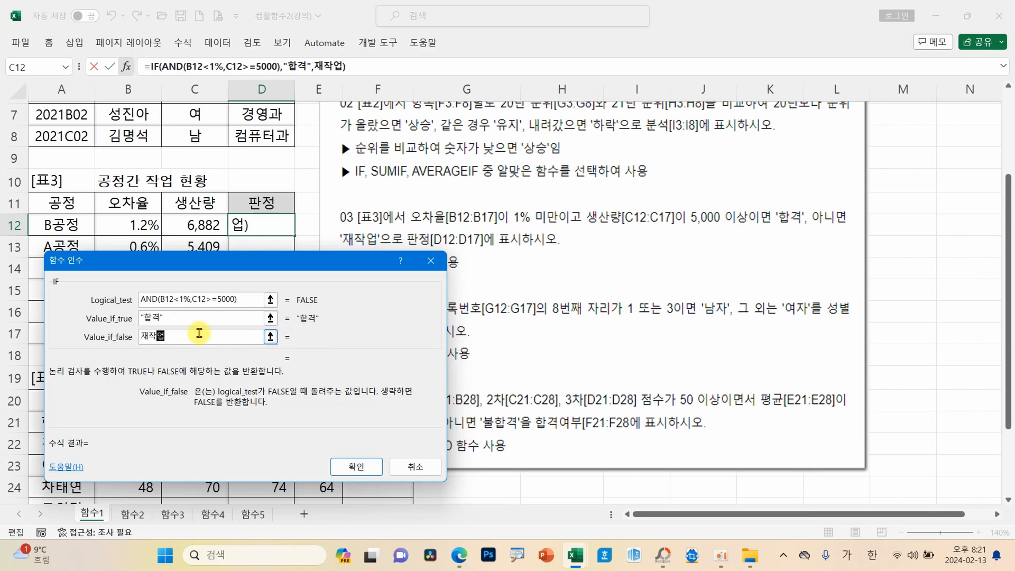
# Step: Confirm the IF formula in D12 and copy it down the 판정 column to D17
pyautogui.click(356, 468)
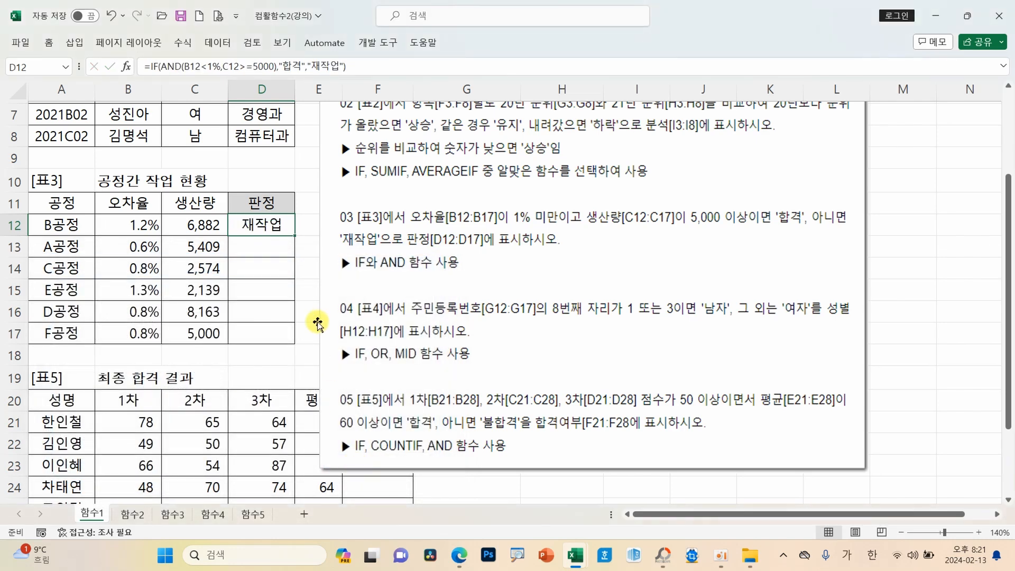
pyautogui.moveTo(295, 238); pyautogui.dragTo(291, 342)
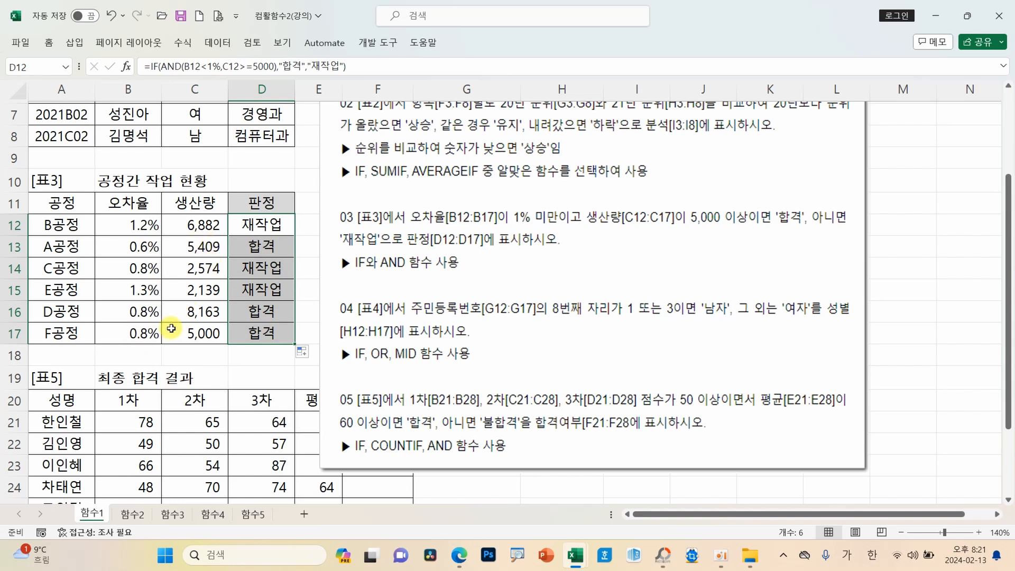
pyautogui.click(256, 319)
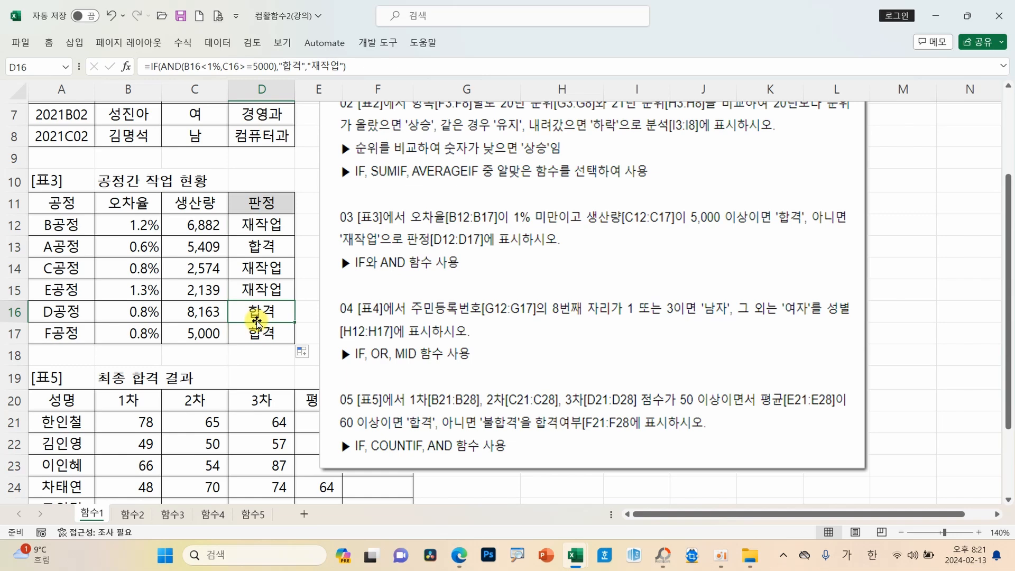
# Step: Move the exercise text box clear of 표4 and select the first 성별 cell, H12
pyautogui.moveTo(657, 517); pyautogui.dragTo(613, 517)
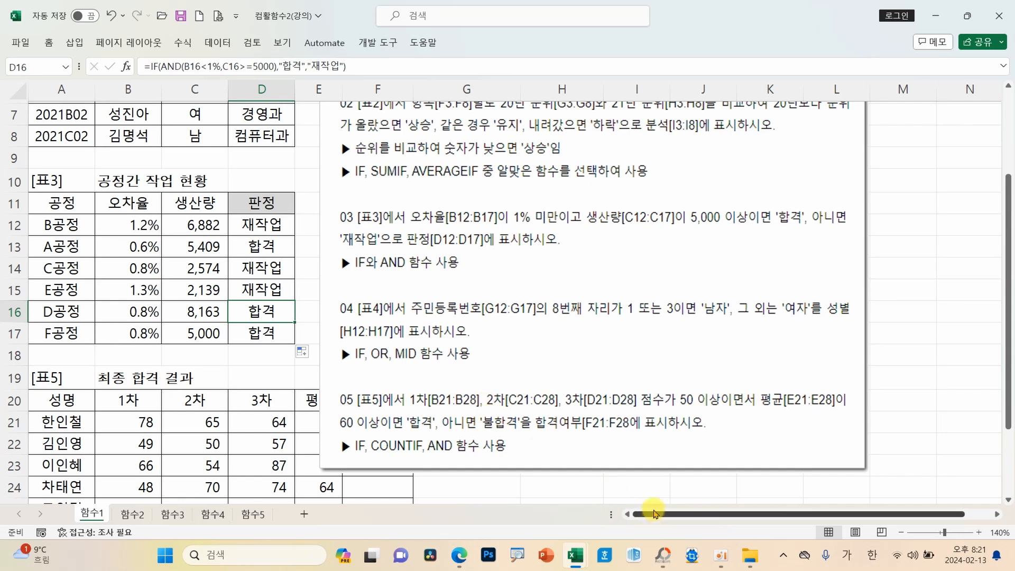
pyautogui.click(132, 423)
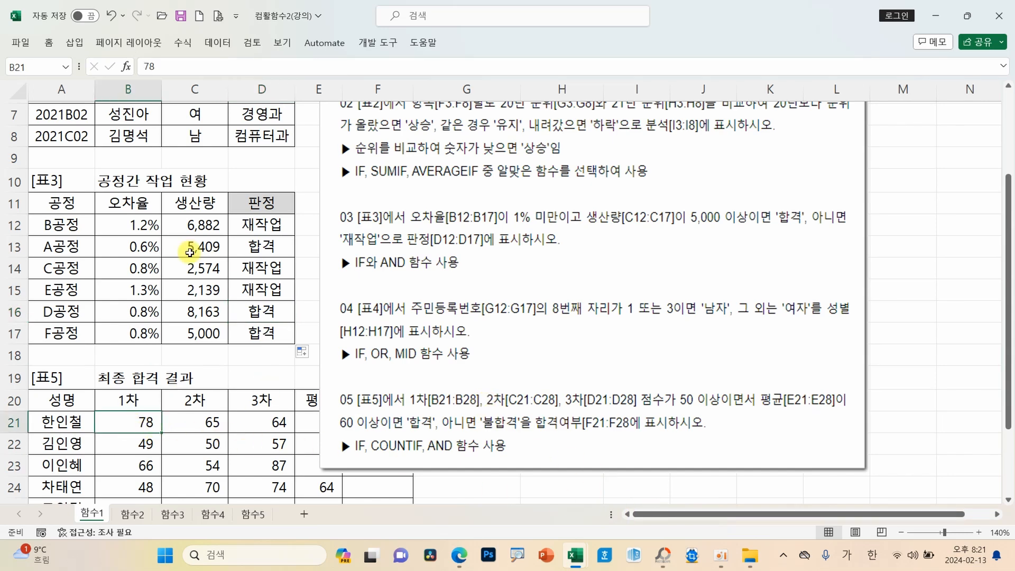
pyautogui.scroll(2, 211, 296)
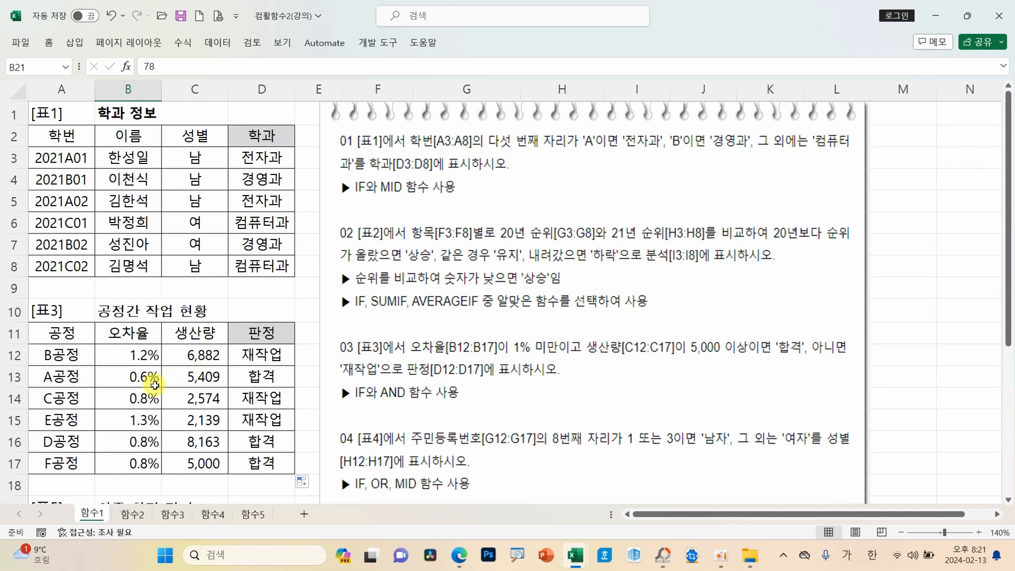
pyautogui.moveTo(405, 386); pyautogui.dragTo(718, 377)
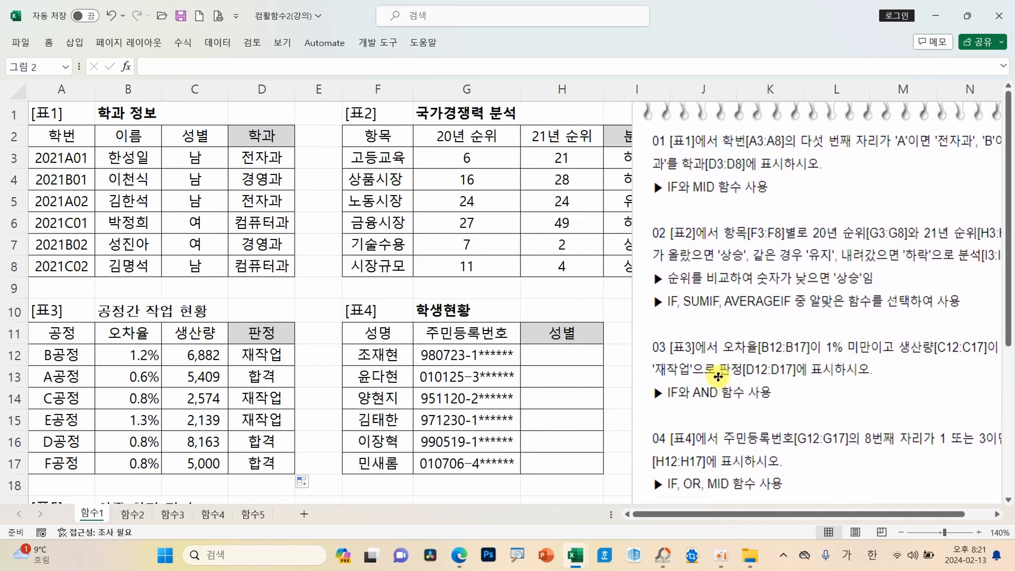
pyautogui.click(997, 514)
pyautogui.click(996, 513)
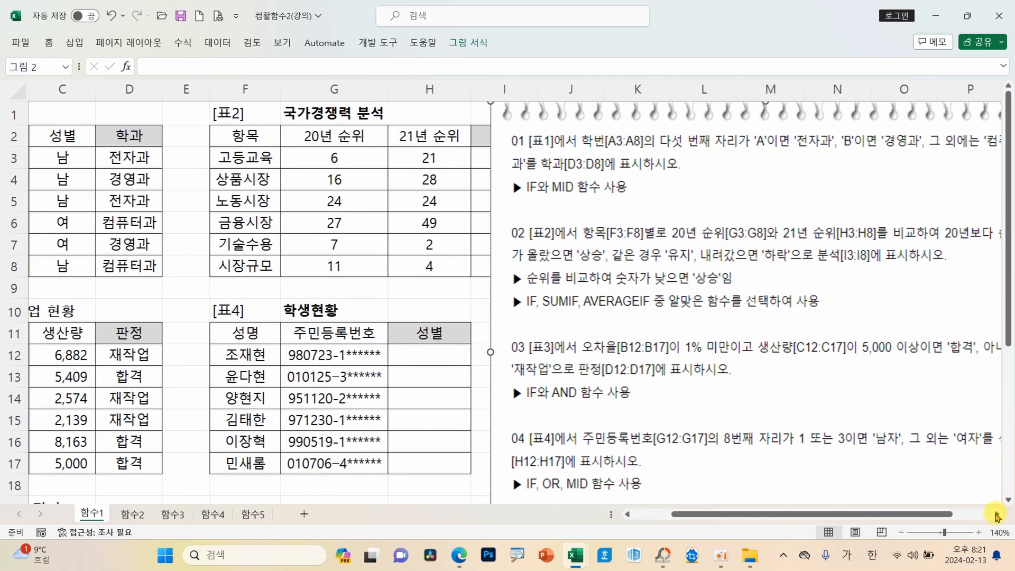
pyautogui.click(997, 514)
pyautogui.click(997, 513)
pyautogui.scroll(-3, 634, 347)
pyautogui.scroll(1, 584, 390)
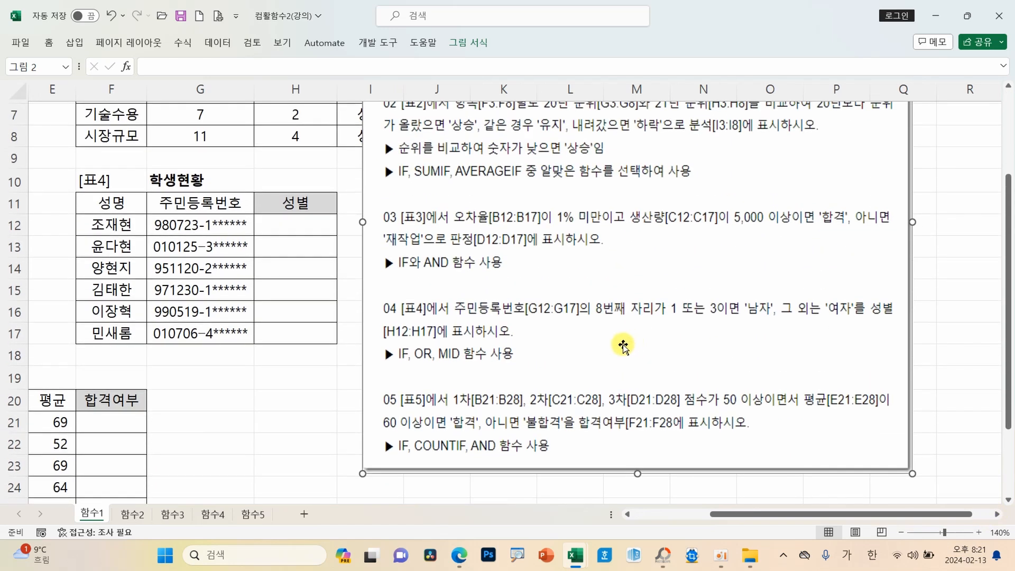
pyautogui.click(297, 230)
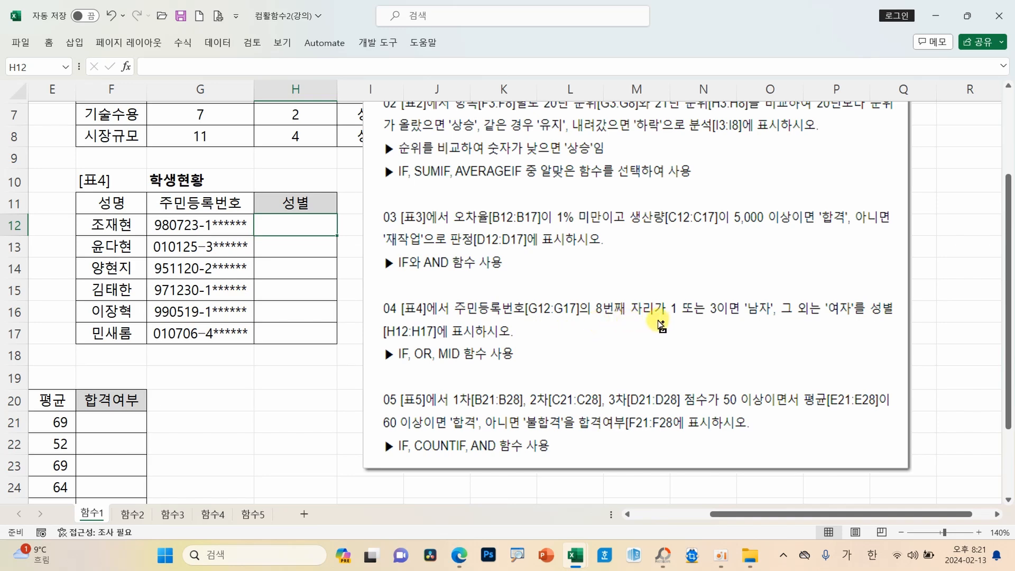
# Step: Examine exercise 04's rule for the eighth character of 주민등록번호, its 남자 and 여자 results, and the OR and MID functions
pyautogui.moveTo(458, 318); pyautogui.dragTo(667, 318)
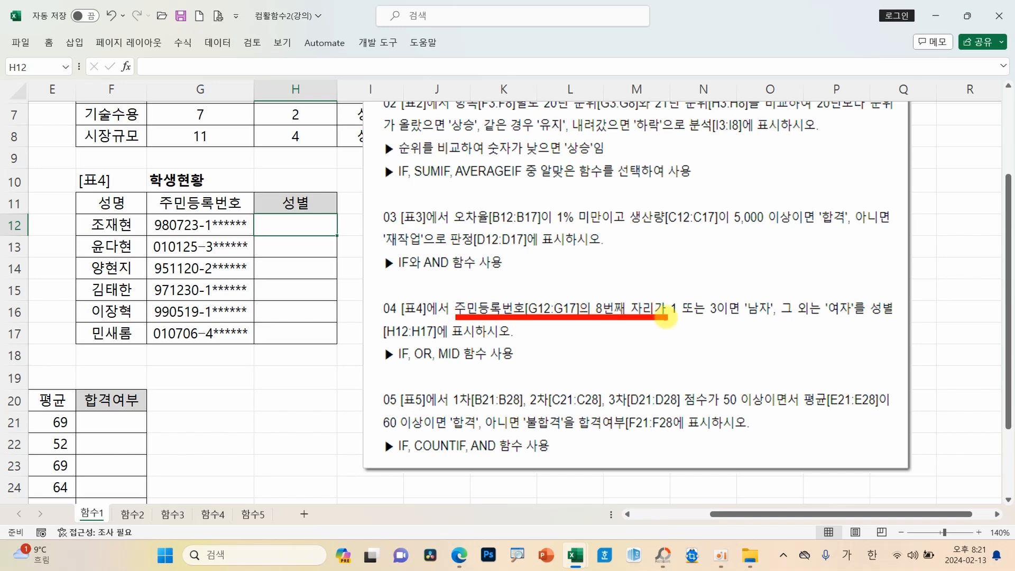
pyautogui.moveTo(598, 334)
pyautogui.mouseDown()
pyautogui.moveTo(593, 350)
pyautogui.moveTo(610, 345)
pyautogui.moveTo(627, 362)
pyautogui.mouseUp()
pyautogui.click(608, 361)
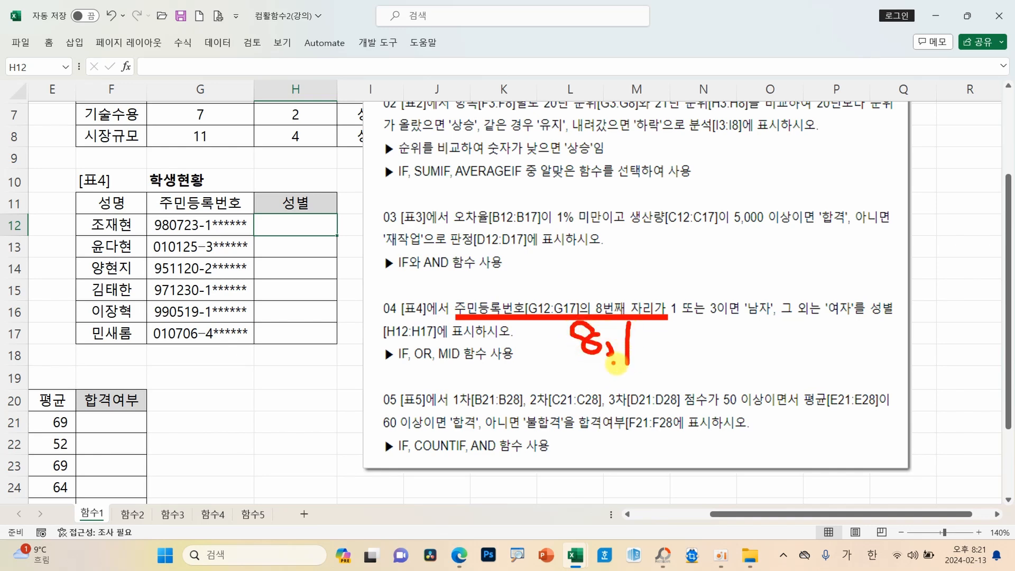
pyautogui.moveTo(676, 321)
pyautogui.mouseDown()
pyautogui.moveTo(662, 301)
pyautogui.moveTo(682, 319)
pyautogui.moveTo(697, 309)
pyautogui.moveTo(717, 321)
pyautogui.moveTo(762, 322)
pyautogui.mouseUp()
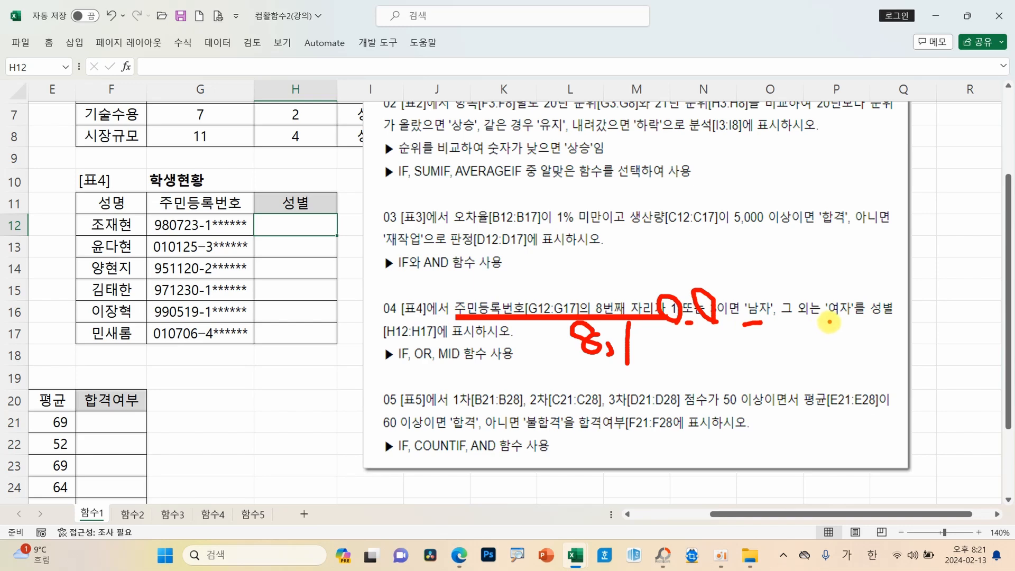
pyautogui.moveTo(828, 321); pyautogui.dragTo(848, 321)
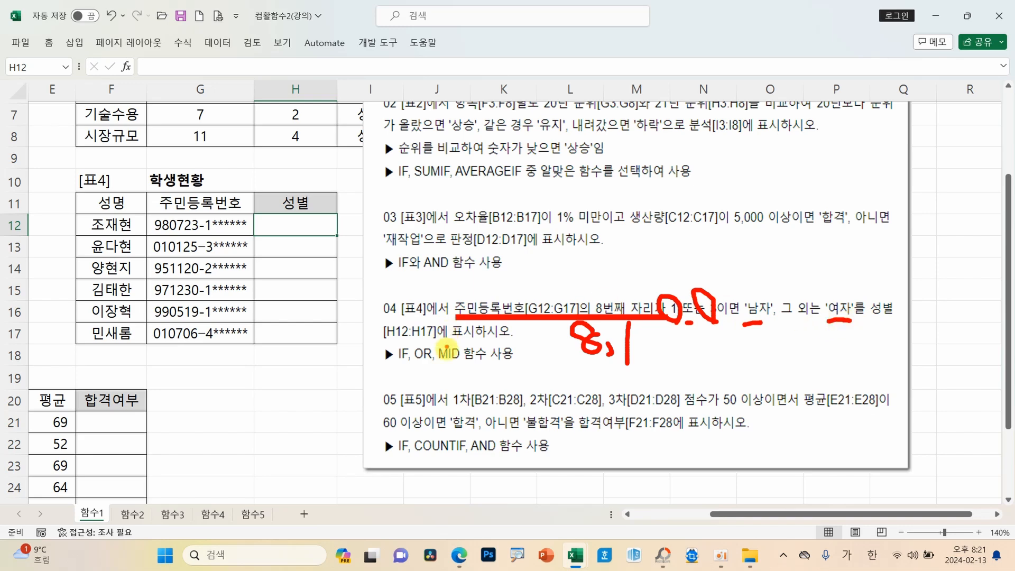
pyautogui.moveTo(416, 370)
pyautogui.mouseDown()
pyautogui.moveTo(555, 404)
pyautogui.moveTo(602, 361)
pyautogui.moveTo(618, 380)
pyautogui.mouseUp()
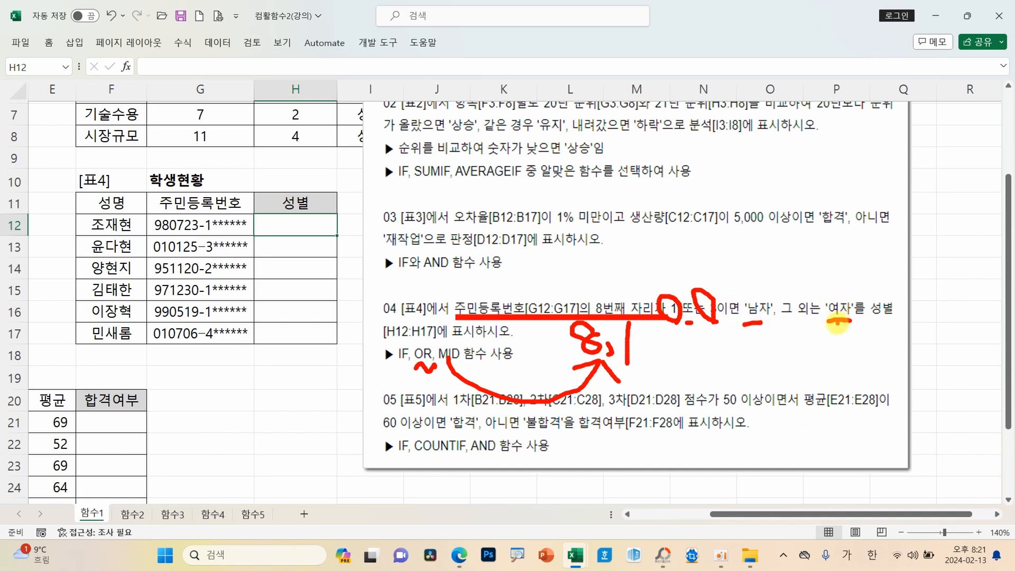
pyautogui.press('Escape')
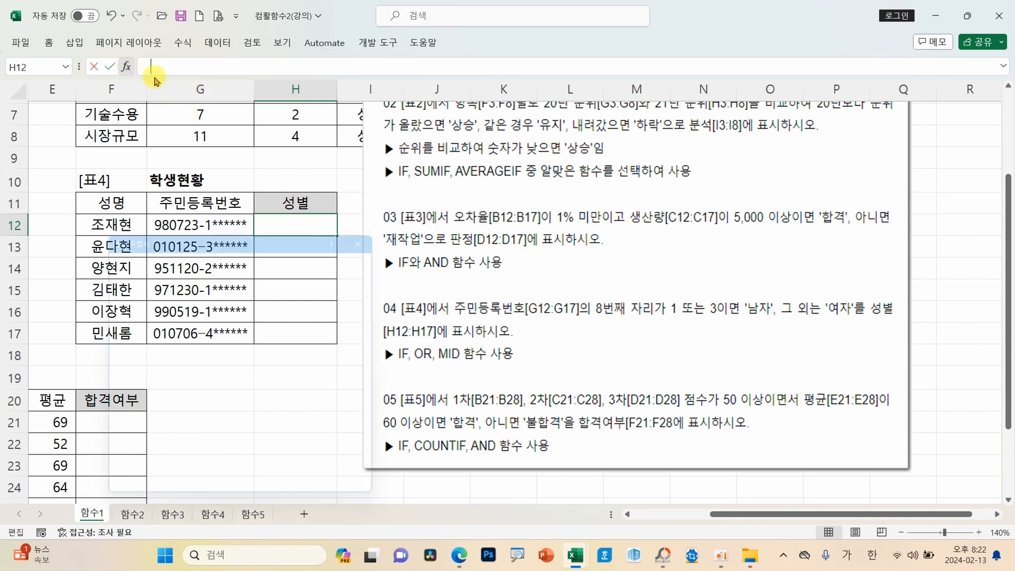
# Step: Insert an IF function in H12, place its dialog clear of 표4, and begin the logical test with OR(
pyautogui.click(126, 67)
pyautogui.click(303, 496)
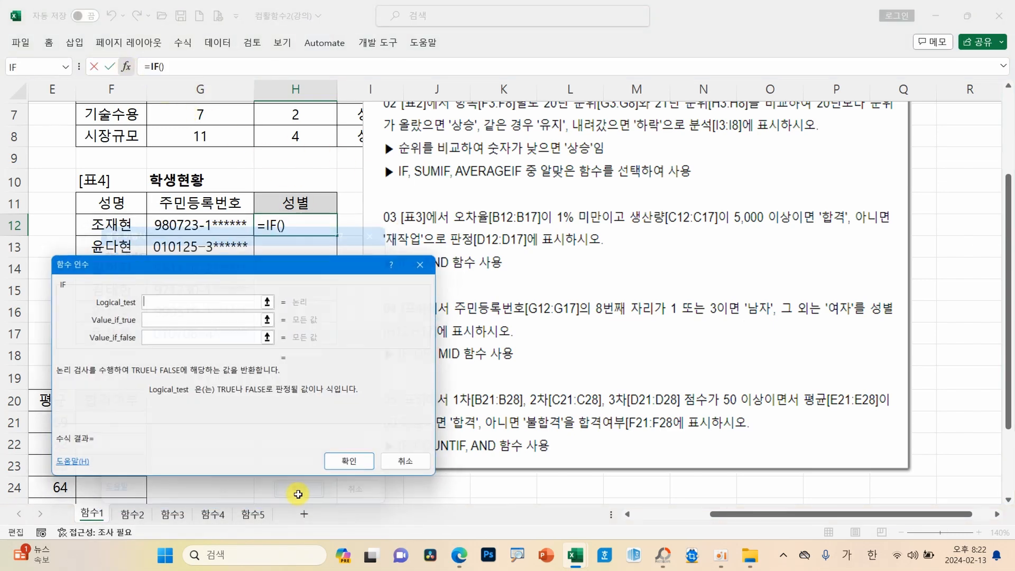
pyautogui.moveTo(290, 257); pyautogui.dragTo(646, 54)
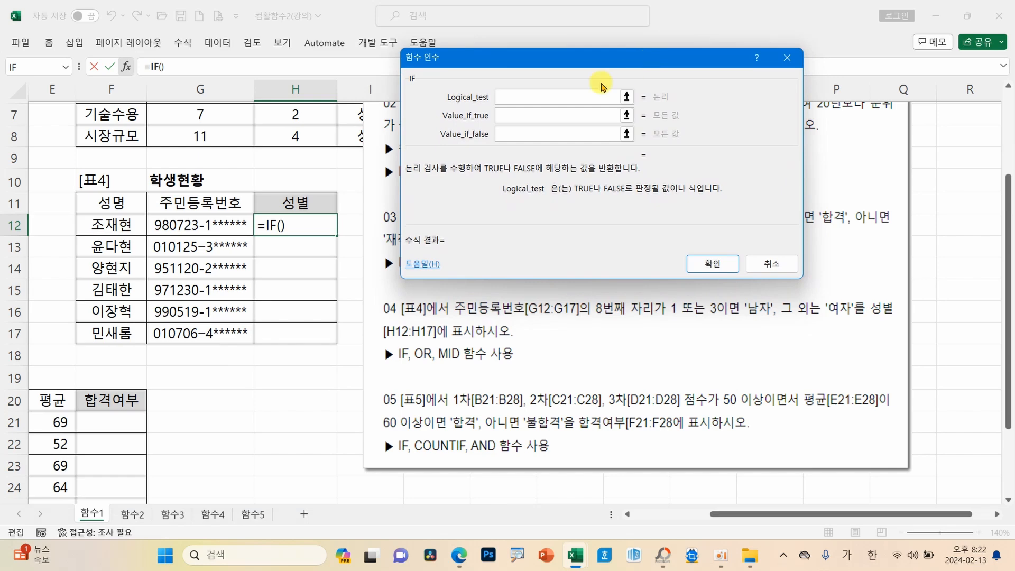
pyautogui.press('Hangul')
pyautogui.write('OR(')
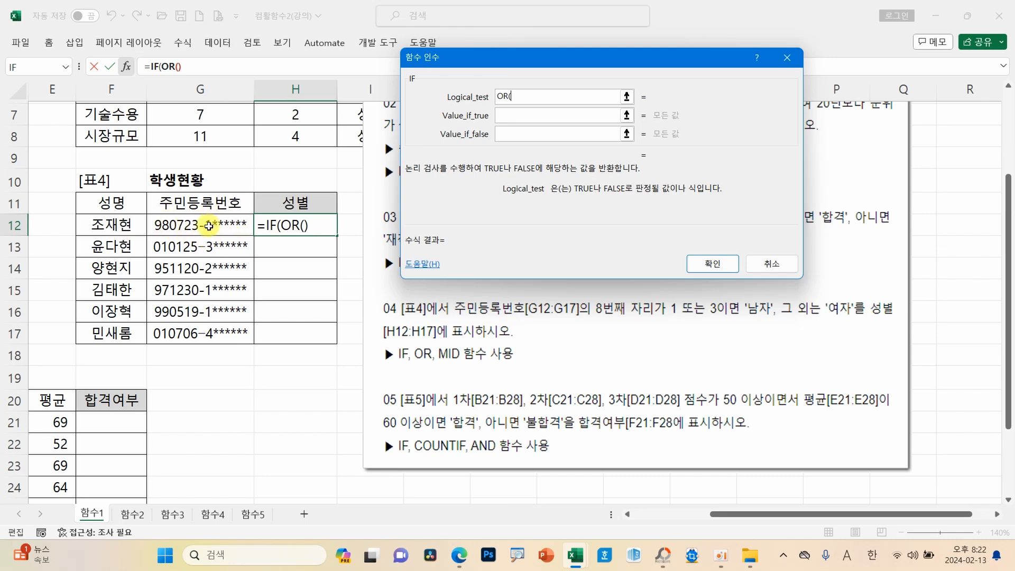
# Step: Add MID(G12,8,1)="1" as the first condition inside OR in the logical test
pyautogui.write('MID(')
pyautogui.click(210, 223)
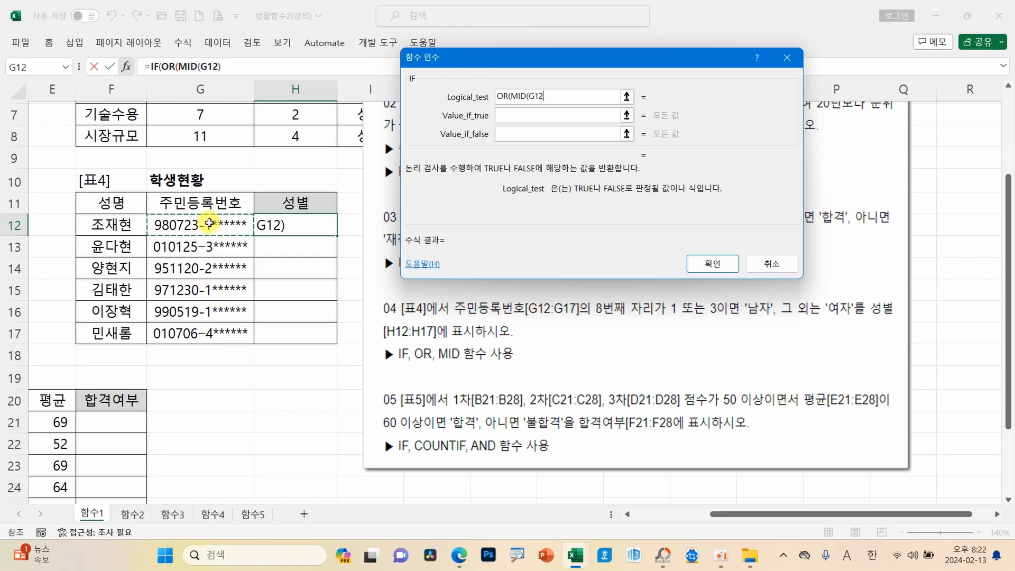
pyautogui.write(',8,1')
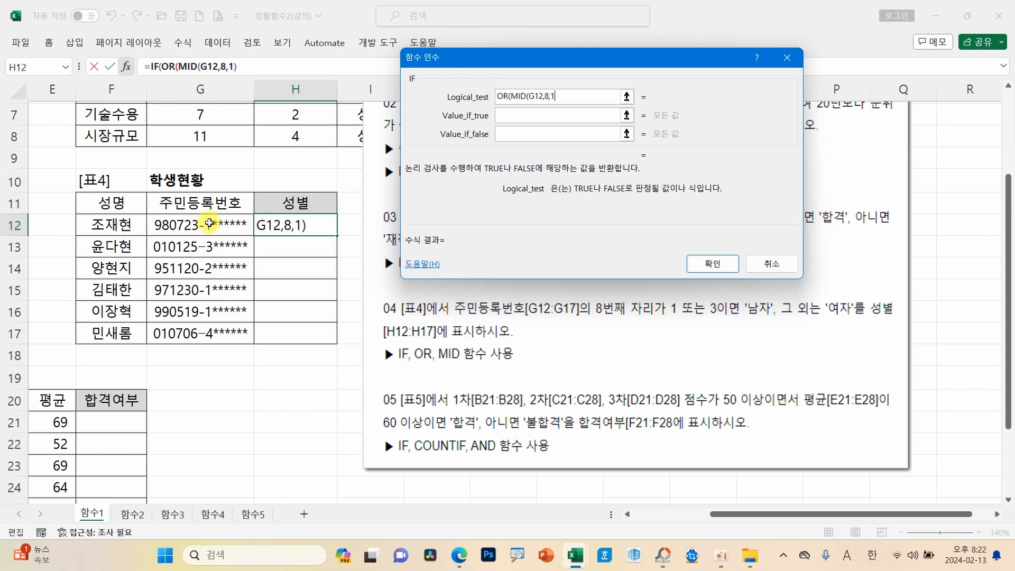
pyautogui.write(')="1"')
pyautogui.moveTo(506, 105); pyautogui.dragTo(573, 102)
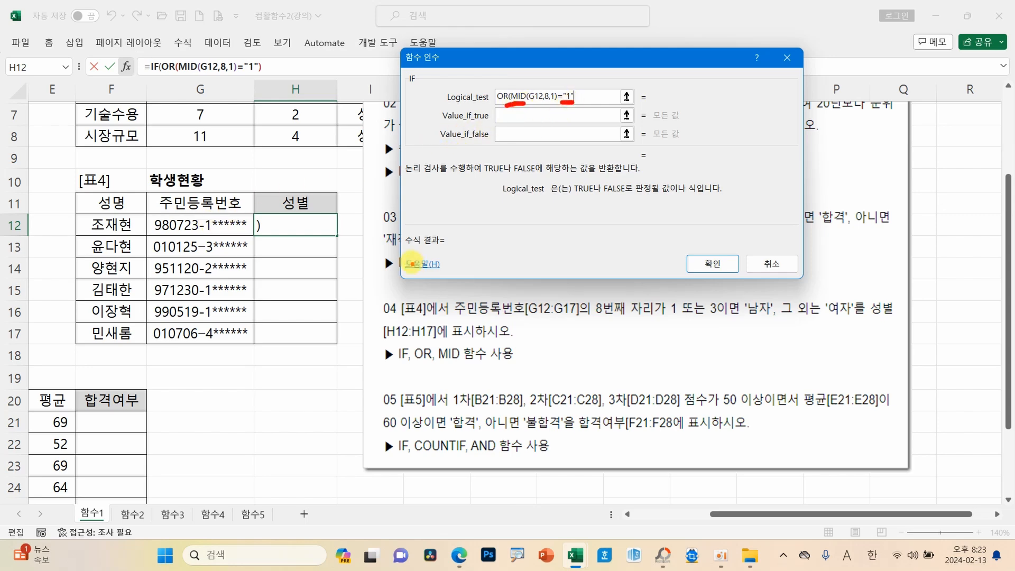
pyautogui.moveTo(449, 194); pyautogui.dragTo(446, 248)
pyautogui.moveTo(534, 194)
pyautogui.mouseDown()
pyautogui.moveTo(554, 201)
pyautogui.moveTo(573, 251)
pyautogui.mouseUp()
pyautogui.moveTo(604, 191)
pyautogui.mouseDown()
pyautogui.moveTo(598, 201)
pyautogui.moveTo(611, 197)
pyautogui.mouseUp()
pyautogui.moveTo(537, 214); pyautogui.dragTo(615, 210)
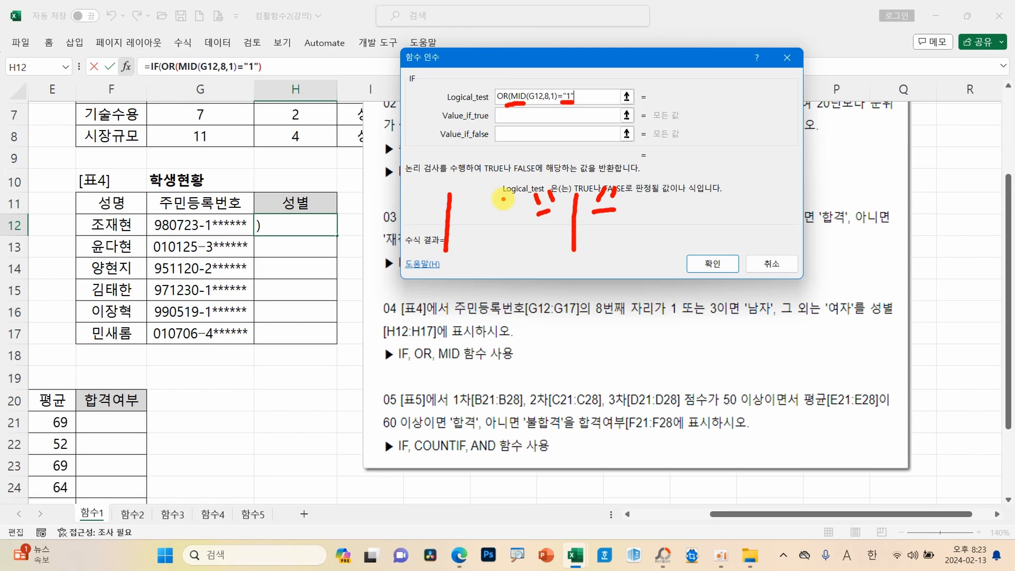
pyautogui.moveTo(584, 107)
pyautogui.mouseDown()
pyautogui.moveTo(561, 69)
pyautogui.moveTo(585, 107)
pyautogui.mouseUp()
pyautogui.moveTo(667, 78)
pyautogui.mouseDown()
pyautogui.moveTo(664, 96)
pyautogui.moveTo(740, 98)
pyautogui.mouseUp()
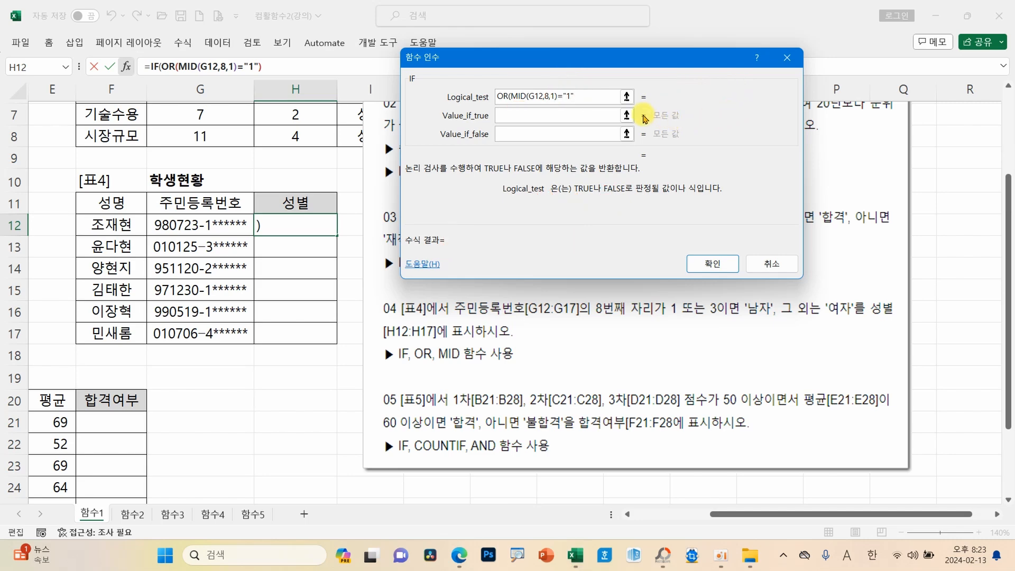
# Step: Add MID(G12,8,1)="3" as the second condition and close the OR function in the logical test
pyautogui.write('MID')
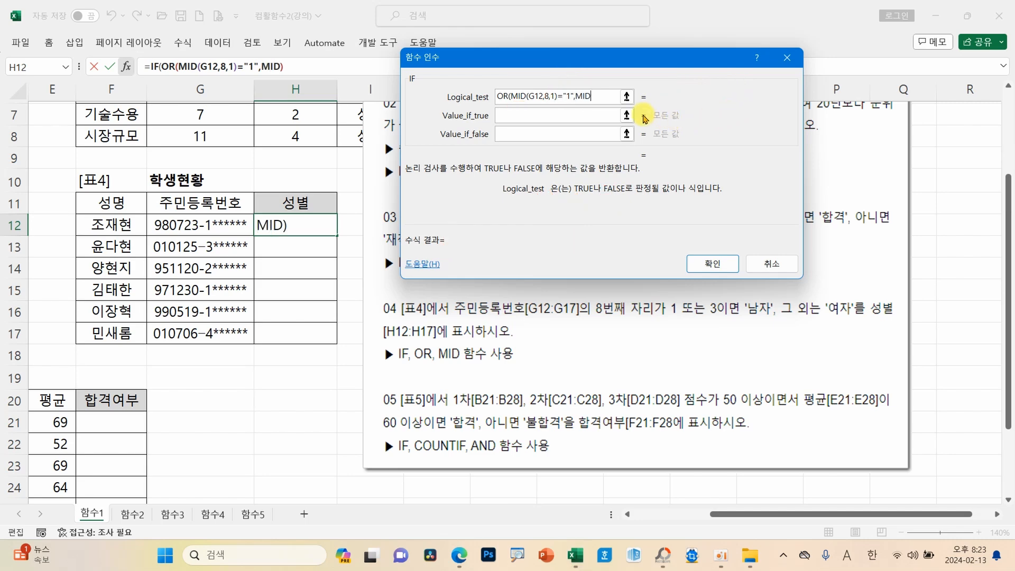
pyautogui.write('(')
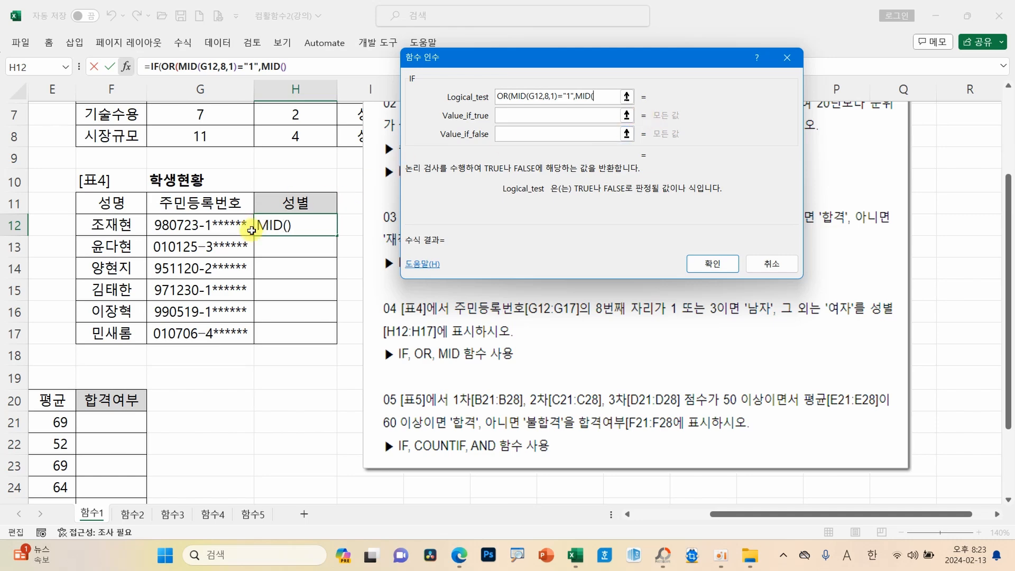
pyautogui.click(235, 226)
pyautogui.write(',8,1')
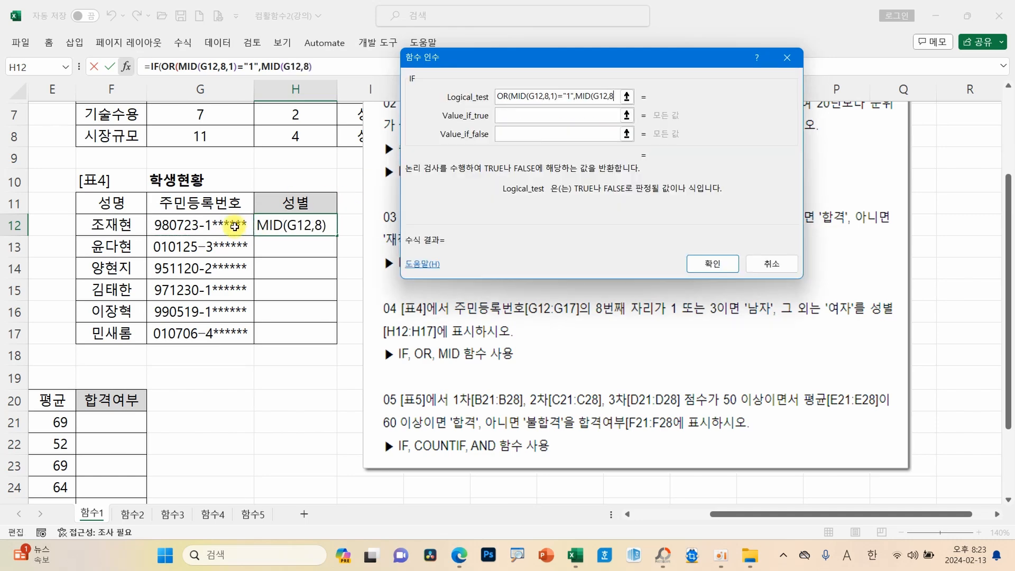
pyautogui.write(')=')
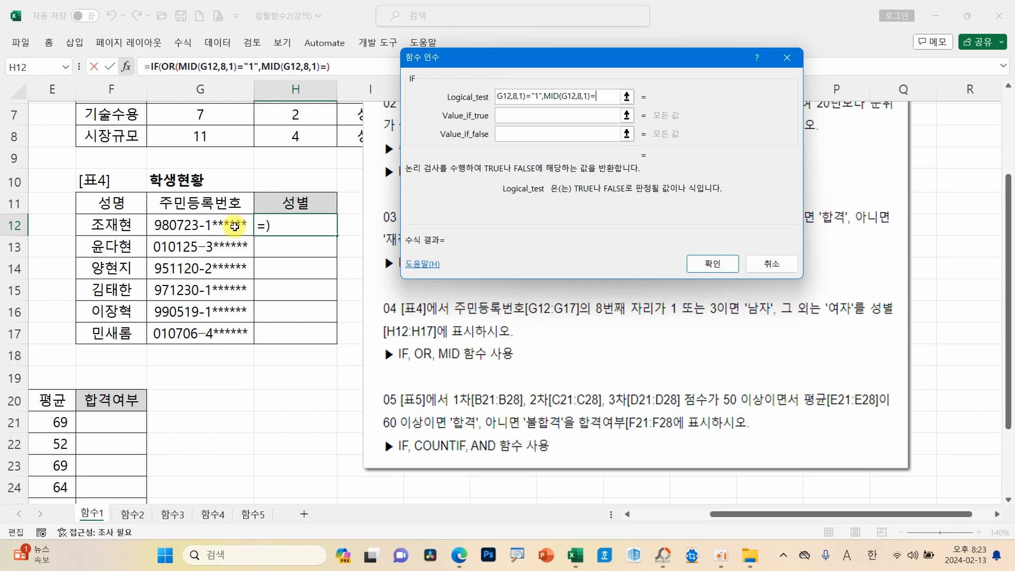
pyautogui.write('"3")')
# Step: Set the IF function's true result to "남자" and its false result to "여자"
pyautogui.click(507, 115)
pyautogui.press('Hangul')
pyautogui.write('남자')
pyautogui.press('Tab')
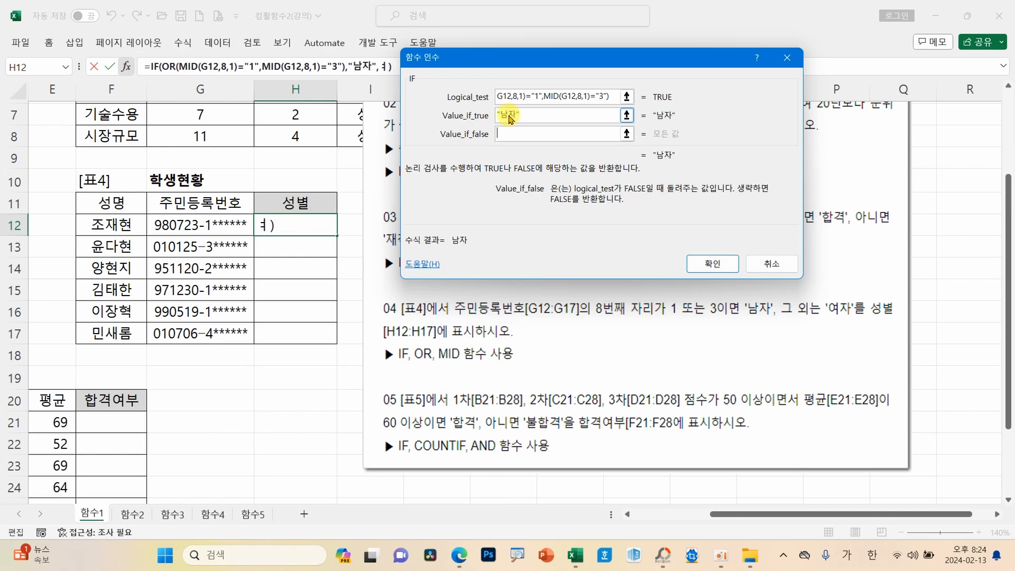
pyautogui.write('여자')
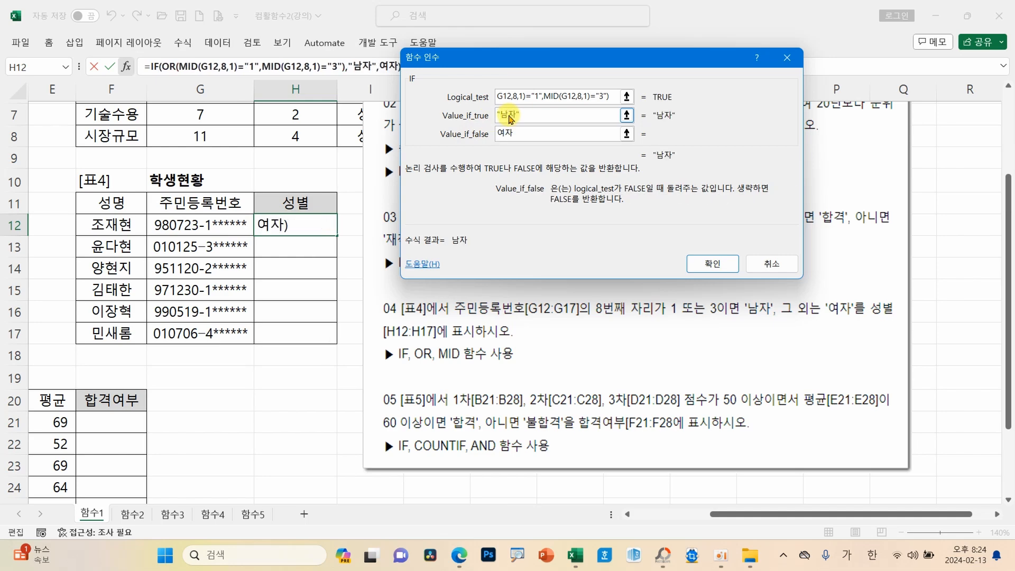
pyautogui.click(547, 118)
pyautogui.click(549, 128)
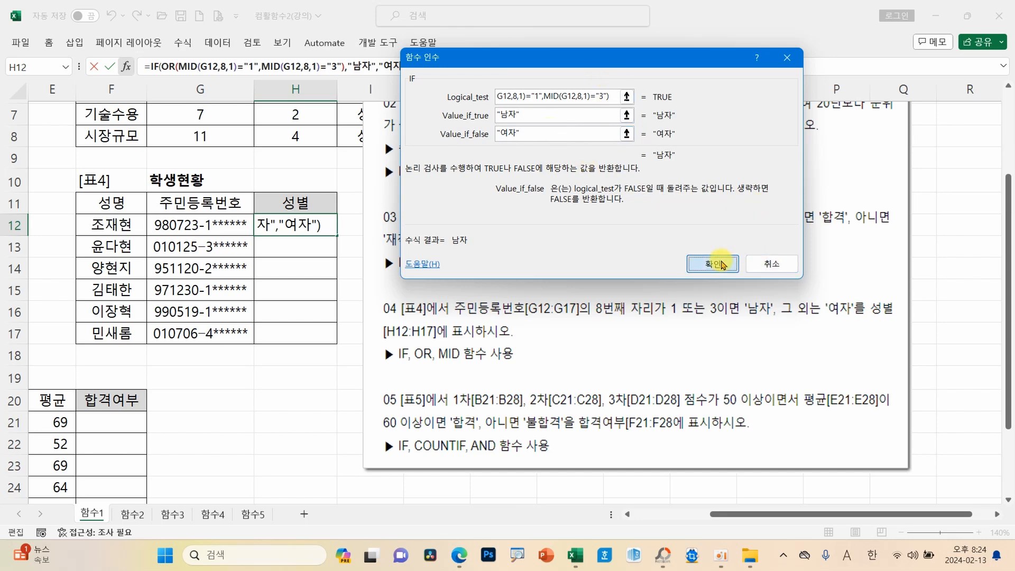
# Step: Confirm the IF function in H12 and fill the formula down through H17
pyautogui.click(722, 264)
pyautogui.moveTo(336, 236); pyautogui.dragTo(335, 340)
pyautogui.click(312, 229)
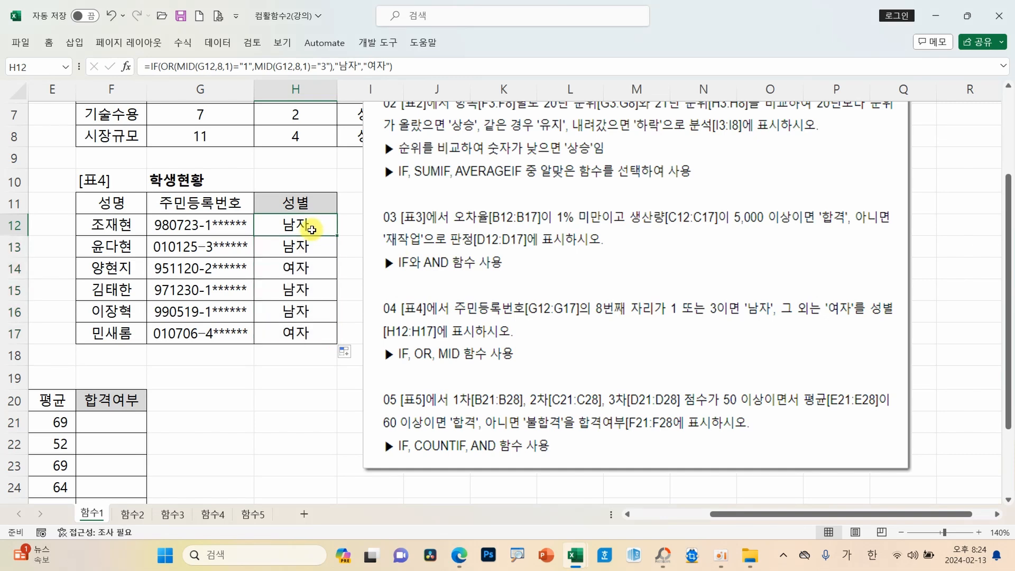
# Step: Display the sheet's formulas, widen column H to review the full 성별 formulas, and return to showing values
pyautogui.hotkey('ctrl', '`')
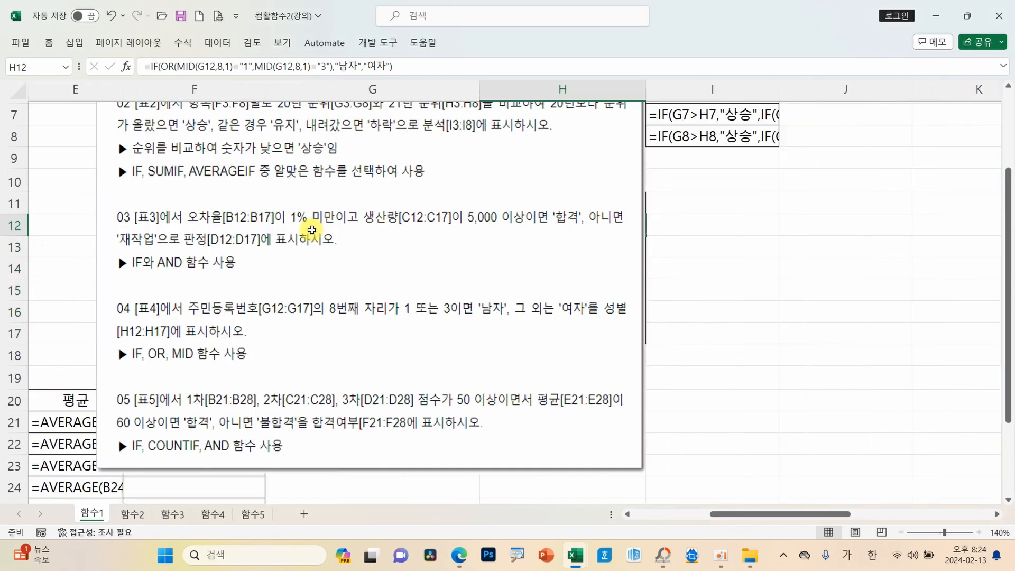
pyautogui.moveTo(647, 95); pyautogui.dragTo(849, 82)
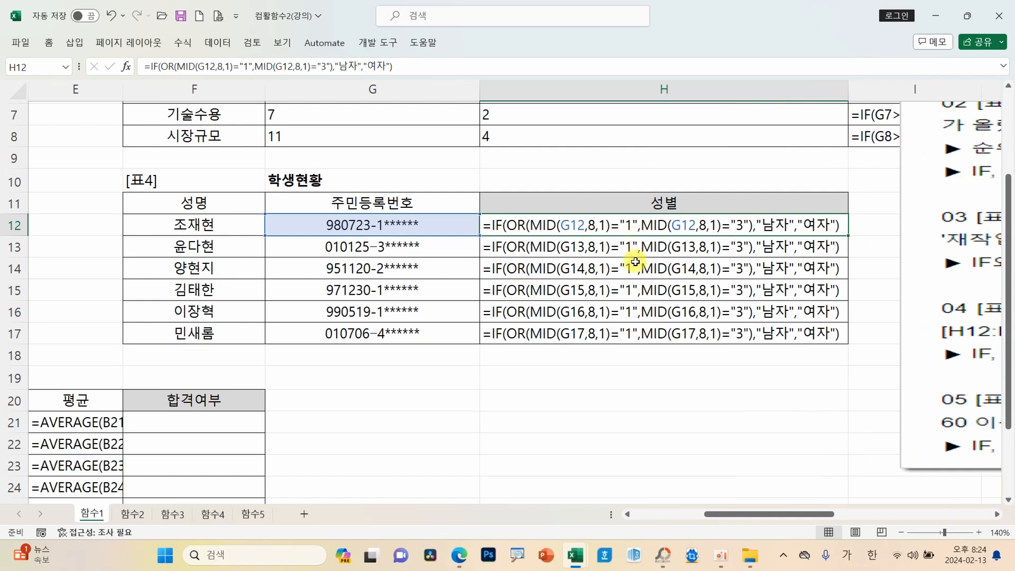
pyautogui.moveTo(640, 232)
pyautogui.mouseDown()
pyautogui.moveTo(611, 214)
pyautogui.moveTo(637, 217)
pyautogui.moveTo(640, 232)
pyautogui.mouseUp()
pyautogui.moveTo(756, 232)
pyautogui.mouseDown()
pyautogui.moveTo(720, 217)
pyautogui.moveTo(753, 222)
pyautogui.moveTo(747, 235)
pyautogui.mouseUp()
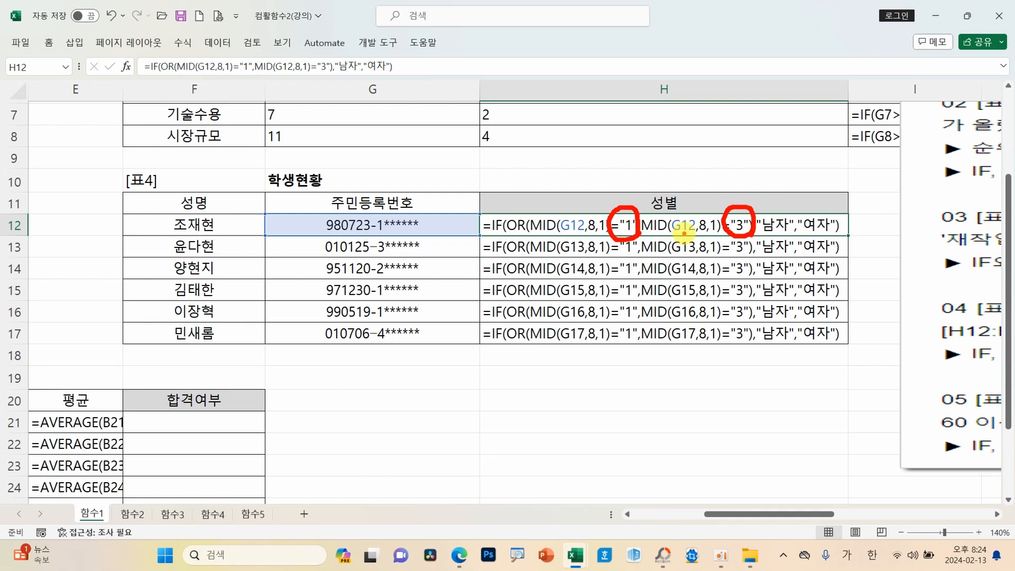
pyautogui.press('Escape')
pyautogui.press('super')
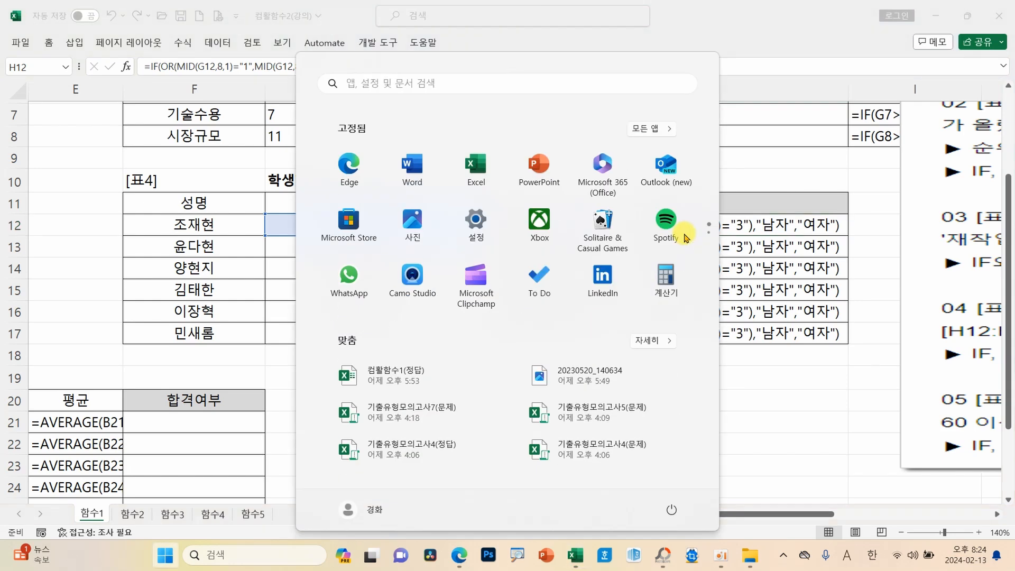
pyautogui.press('Escape')
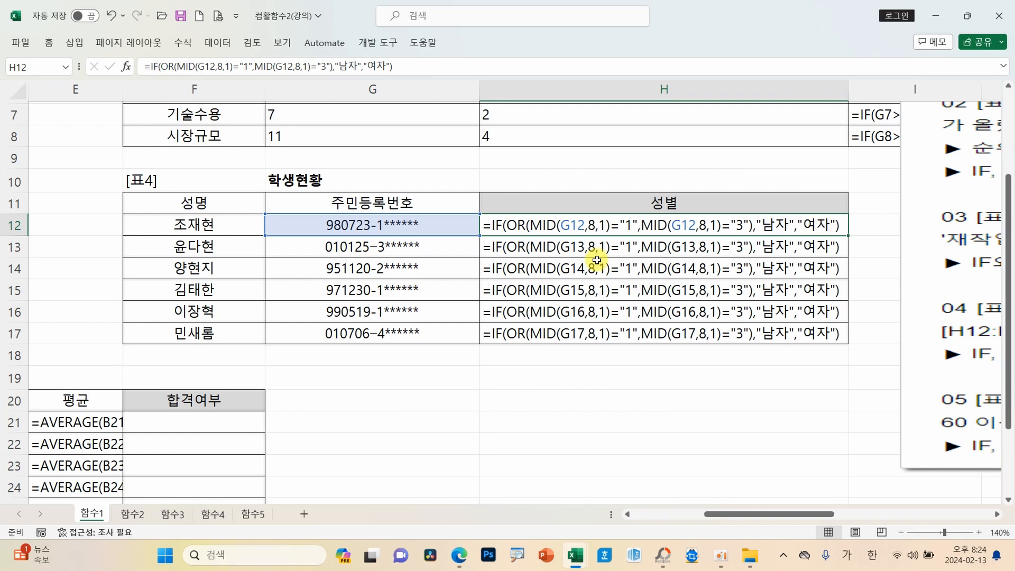
pyautogui.hotkey('ctrl', '`')
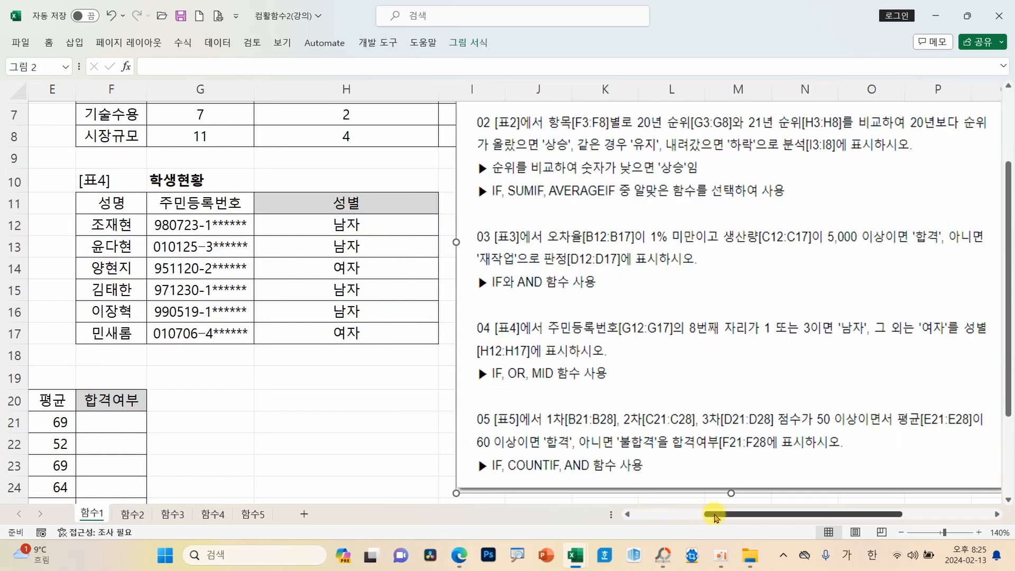
# Step: Move the exercise text box beside 표5, clear of its 합격여부 column
pyautogui.click(529, 427)
pyautogui.moveTo(750, 515); pyautogui.dragTo(645, 520)
pyautogui.scroll(-3, 386, 392)
pyautogui.moveTo(539, 245); pyautogui.dragTo(466, 330)
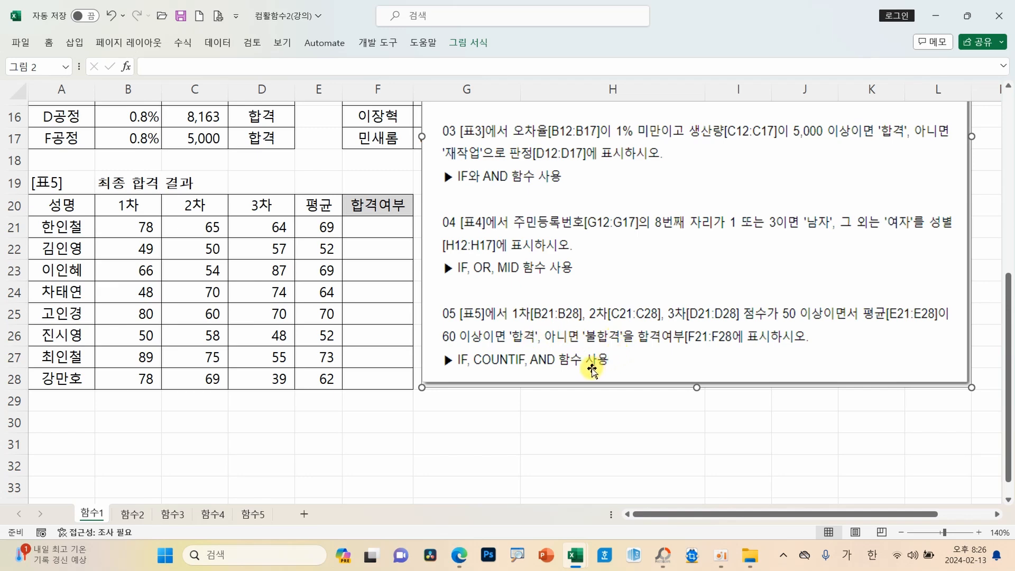
# Step: Examine exercise 05's score and average conditions and how COUNTIF applies to the 1차, 2차 and 3차 scores
pyautogui.moveTo(511, 324); pyautogui.dragTo(950, 324)
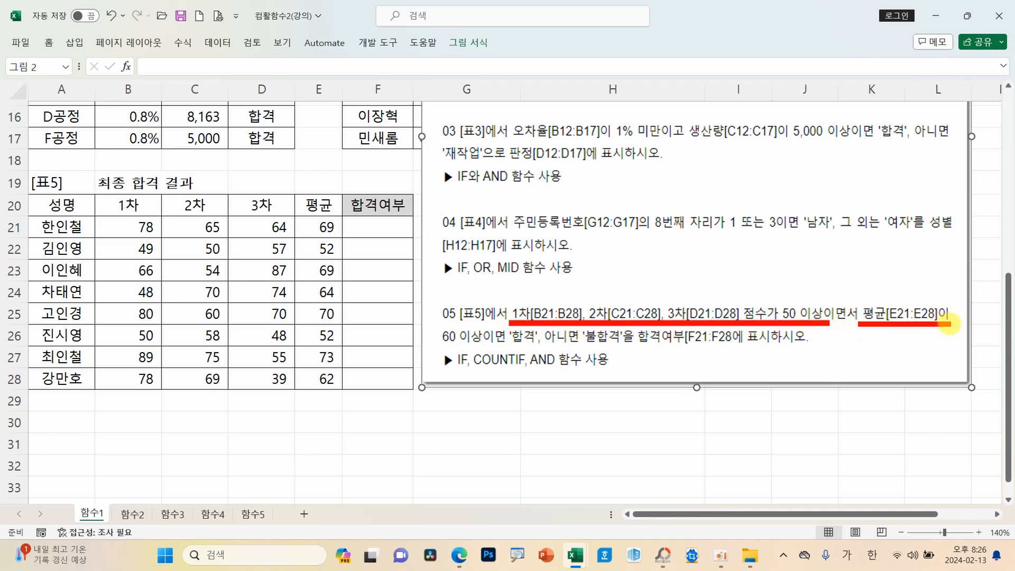
pyautogui.moveTo(444, 342); pyautogui.dragTo(504, 342)
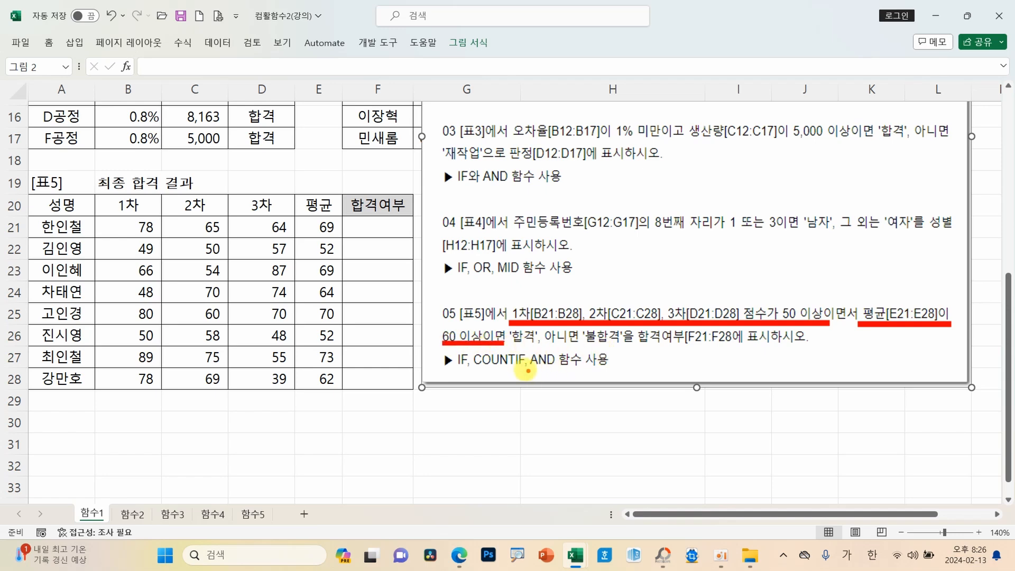
pyautogui.moveTo(477, 370)
pyautogui.mouseDown()
pyautogui.moveTo(524, 368)
pyautogui.moveTo(561, 430)
pyautogui.moveTo(635, 383)
pyautogui.moveTo(642, 325)
pyautogui.moveTo(622, 344)
pyautogui.moveTo(677, 357)
pyautogui.mouseUp()
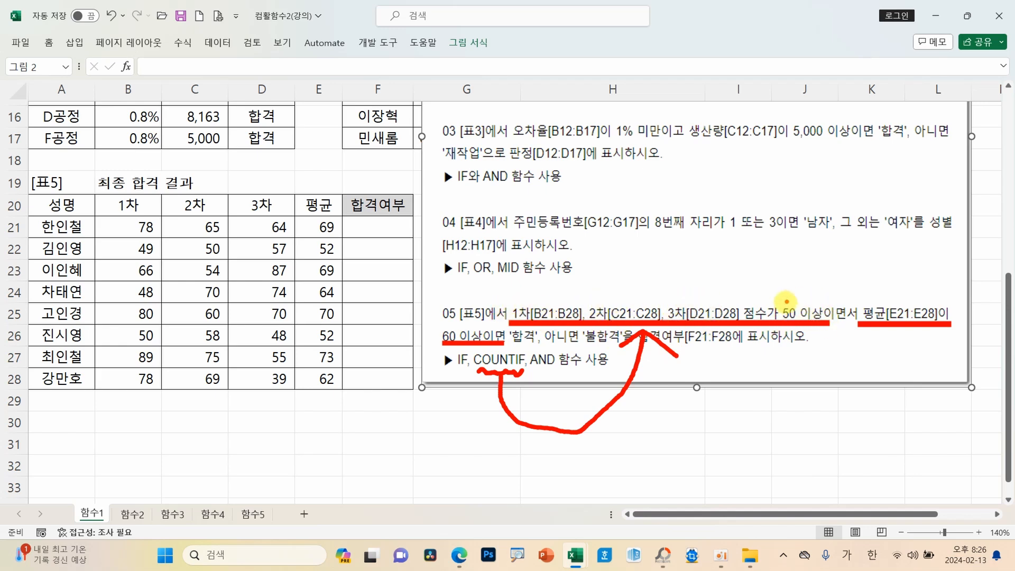
pyautogui.moveTo(520, 370); pyautogui.dragTo(529, 374)
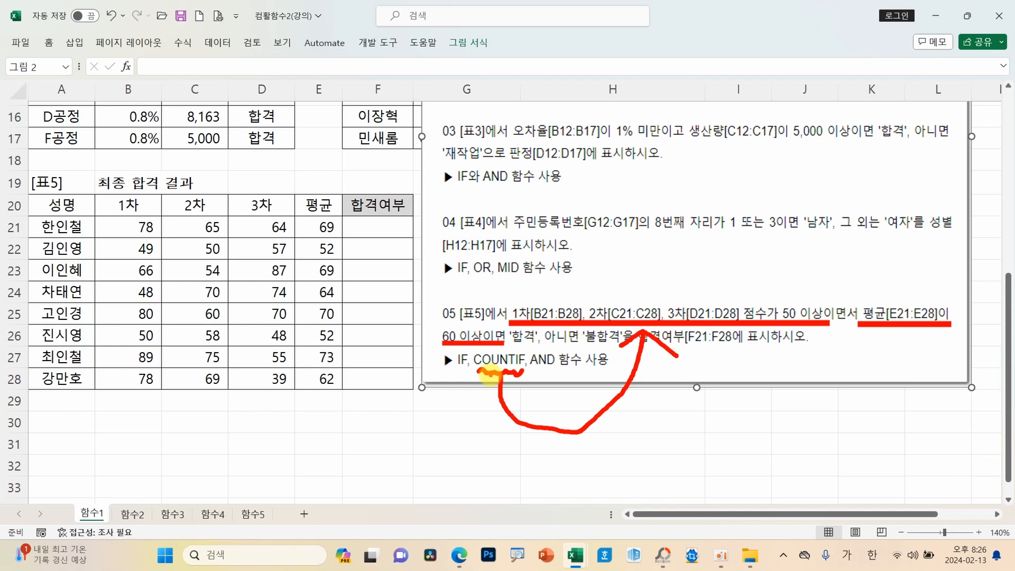
pyautogui.moveTo(540, 301); pyautogui.dragTo(578, 273)
pyautogui.moveTo(612, 284)
pyautogui.mouseDown()
pyautogui.moveTo(618, 297)
pyautogui.moveTo(644, 271)
pyautogui.moveTo(686, 289)
pyautogui.moveTo(721, 272)
pyautogui.mouseUp()
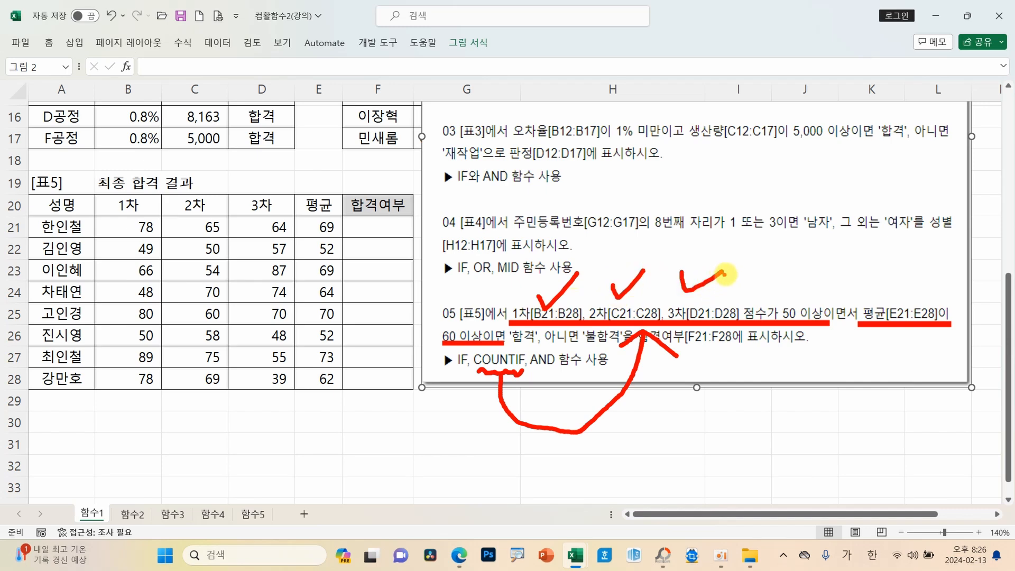
pyautogui.moveTo(810, 274)
pyautogui.mouseDown()
pyautogui.moveTo(842, 269)
pyautogui.moveTo(836, 281)
pyautogui.mouseUp()
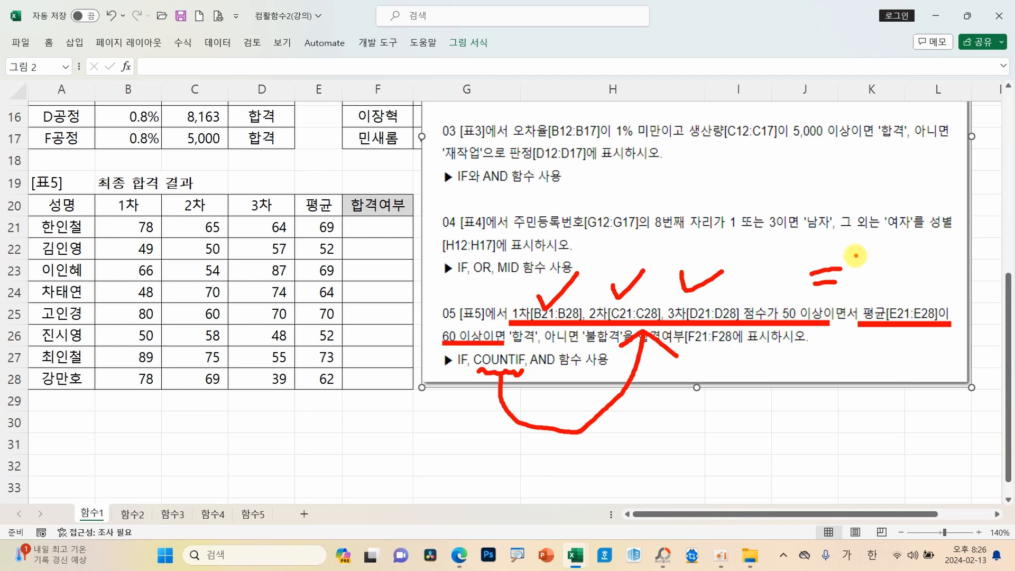
pyautogui.moveTo(855, 257)
pyautogui.mouseDown()
pyautogui.moveTo(891, 288)
pyautogui.moveTo(861, 294)
pyautogui.mouseUp()
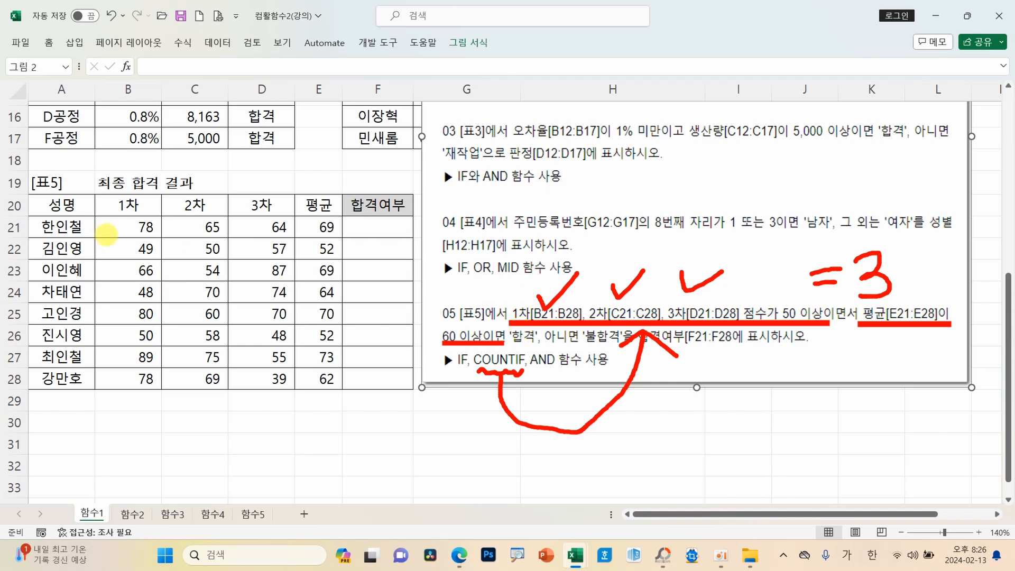
pyautogui.press('Escape')
# Step: Insert an IF function in F21, place its dialog below row 21, and begin the logical test with AND(
pyautogui.click(351, 226)
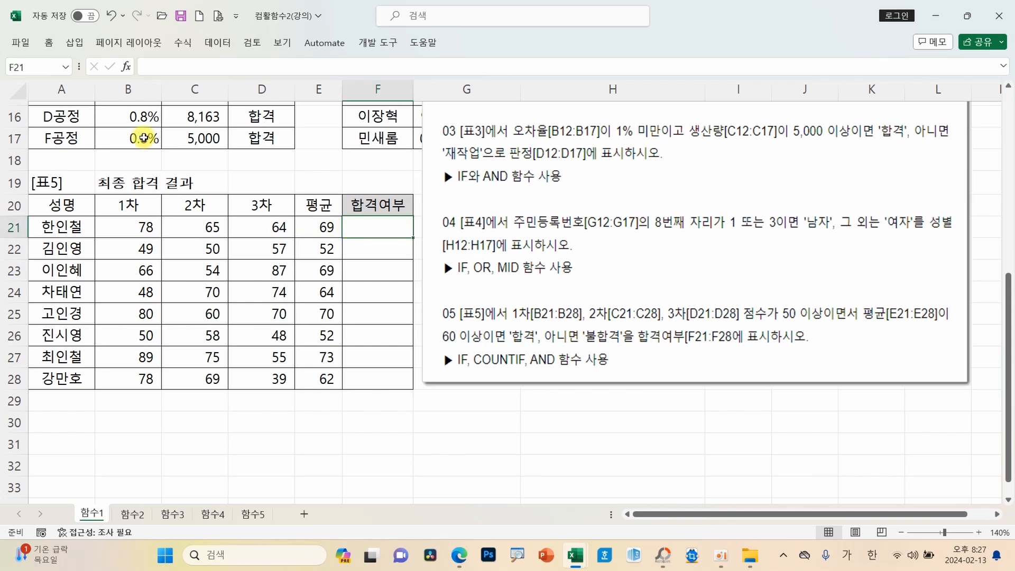
pyautogui.click(126, 66)
pyautogui.click(660, 293)
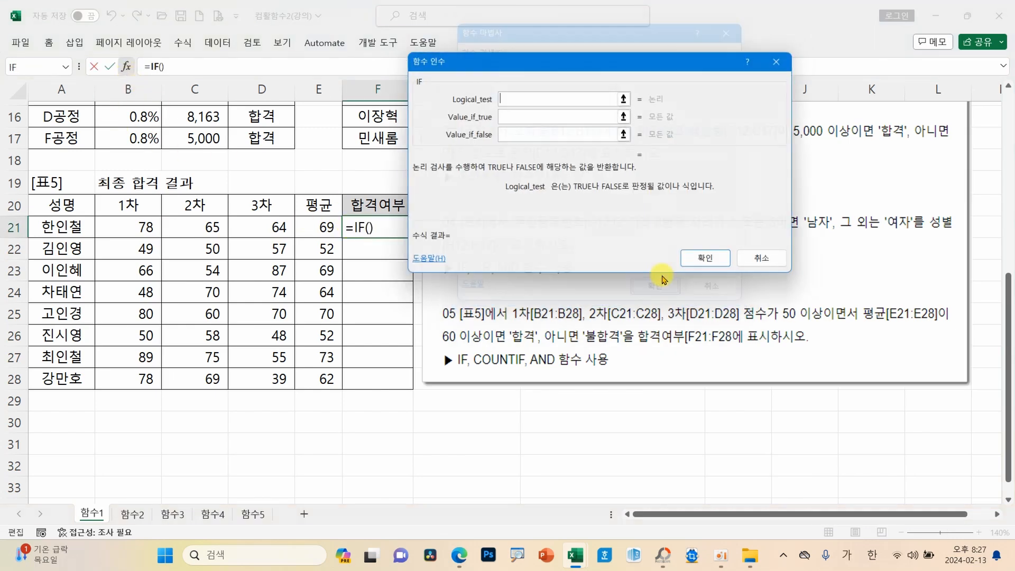
pyautogui.moveTo(537, 72); pyautogui.dragTo(160, 254)
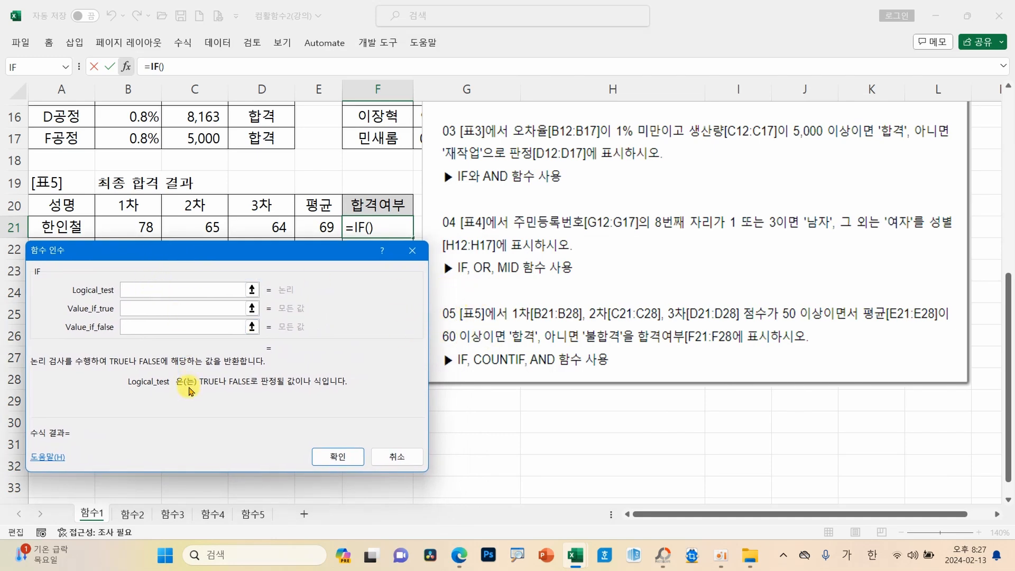
pyautogui.write('ㅁ')
pyautogui.press('BackSpace')
pyautogui.press('Hangul')
pyautogui.write('AND(')
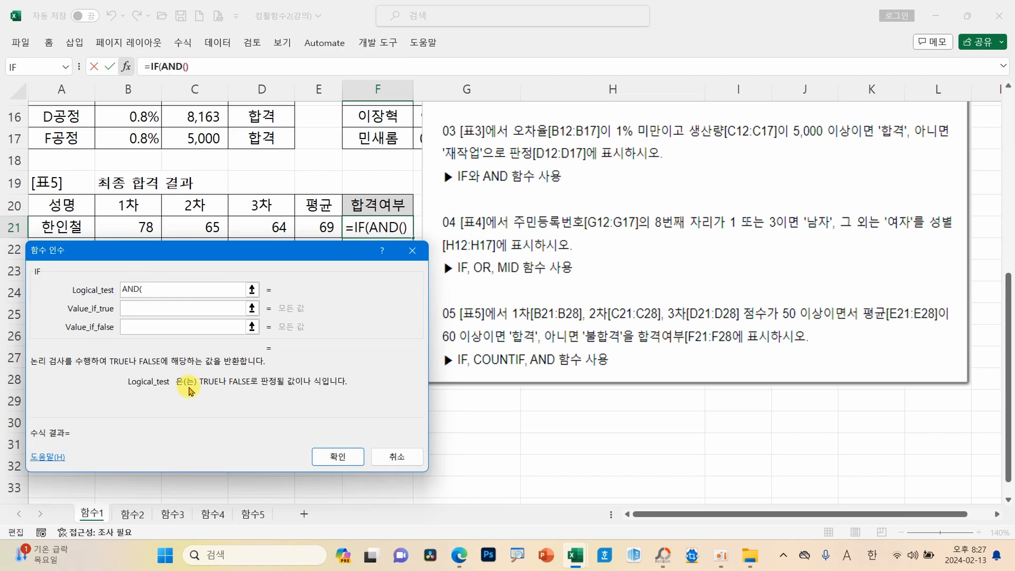
# Step: Complete F21's logical test as AND(COUNTIF(B21:D21,">=50")=3,E21>=60)
pyautogui.write('CO')
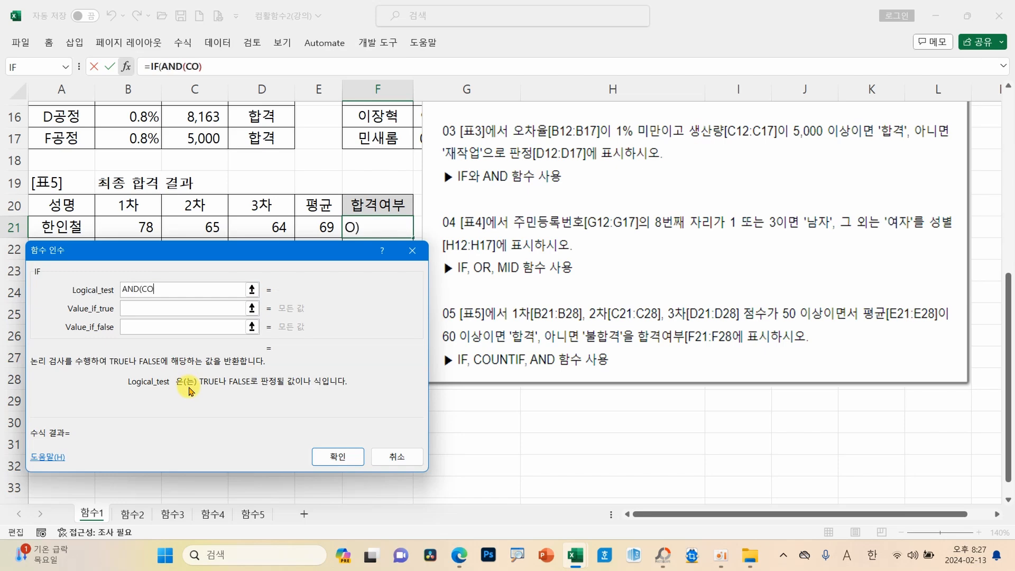
pyautogui.write('UNTIF')
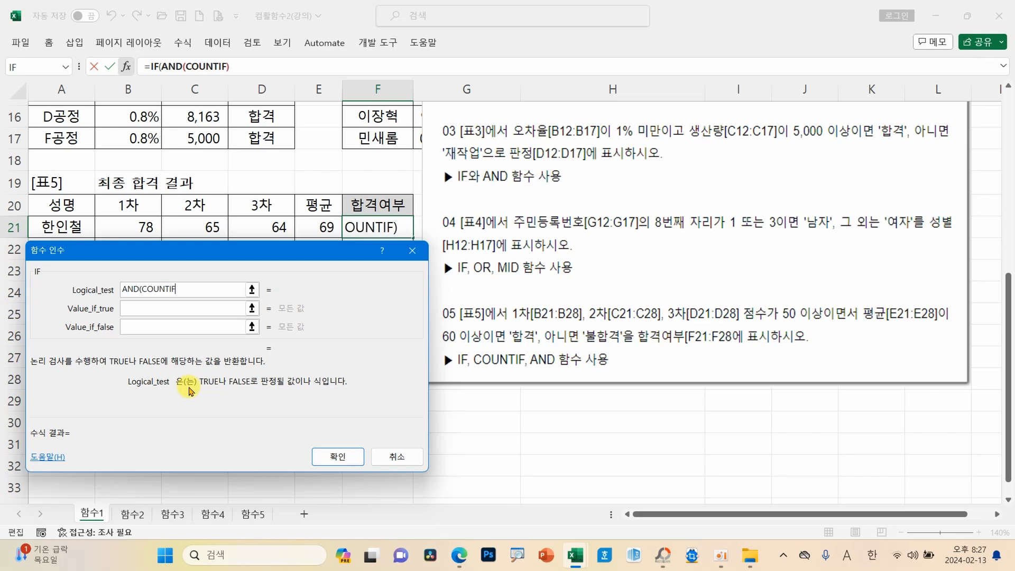
pyautogui.write('(')
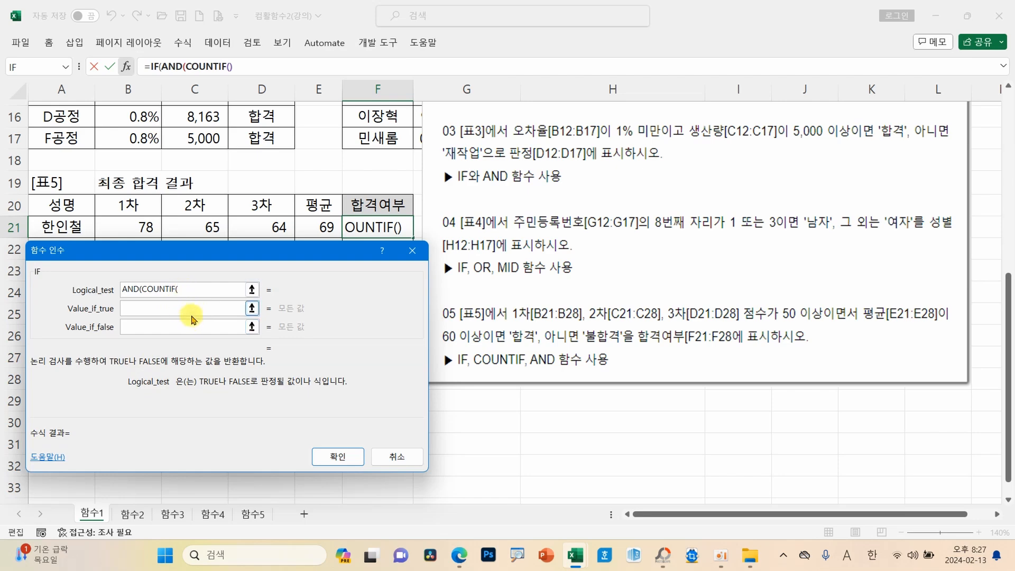
pyautogui.moveTo(143, 226); pyautogui.dragTo(267, 227)
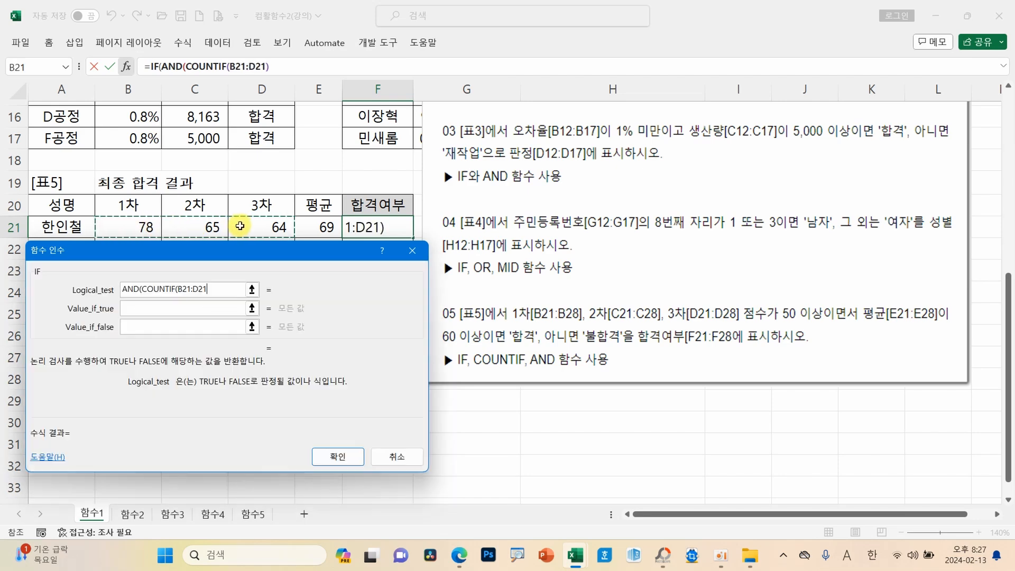
pyautogui.write(',')
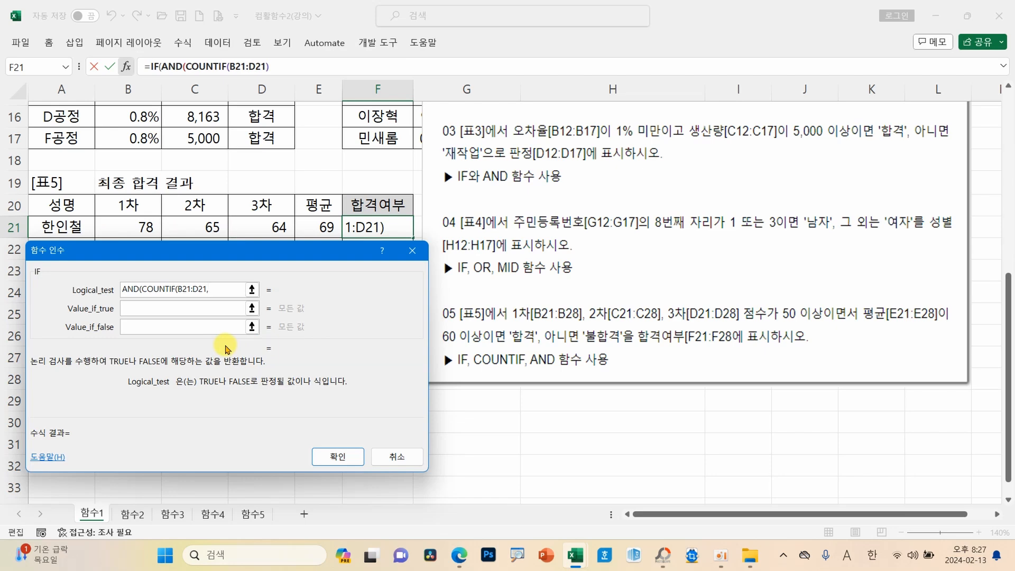
pyautogui.write('">=50')
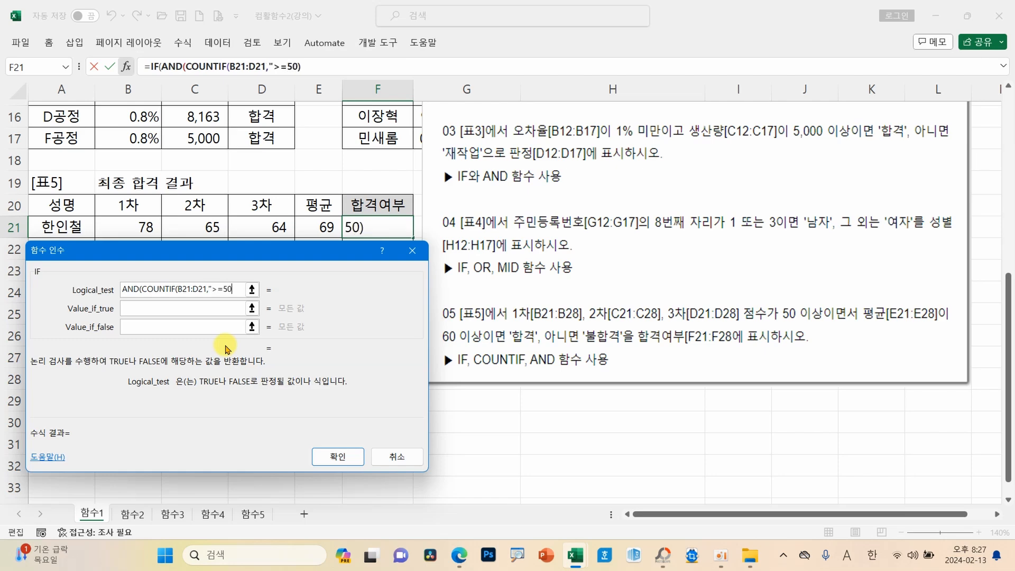
pyautogui.write('")')
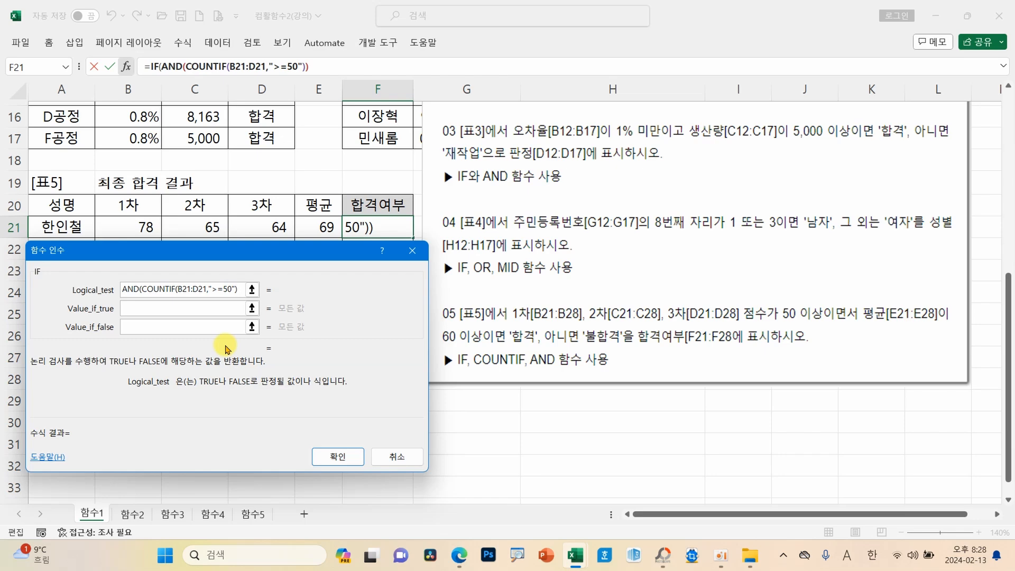
pyautogui.write('=3')
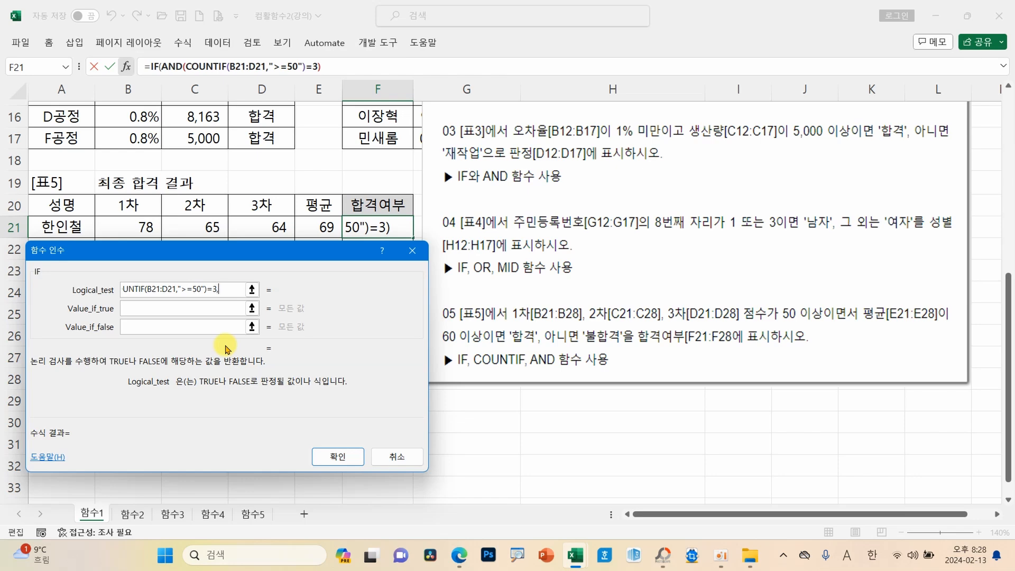
pyautogui.write(',')
pyautogui.click(316, 228)
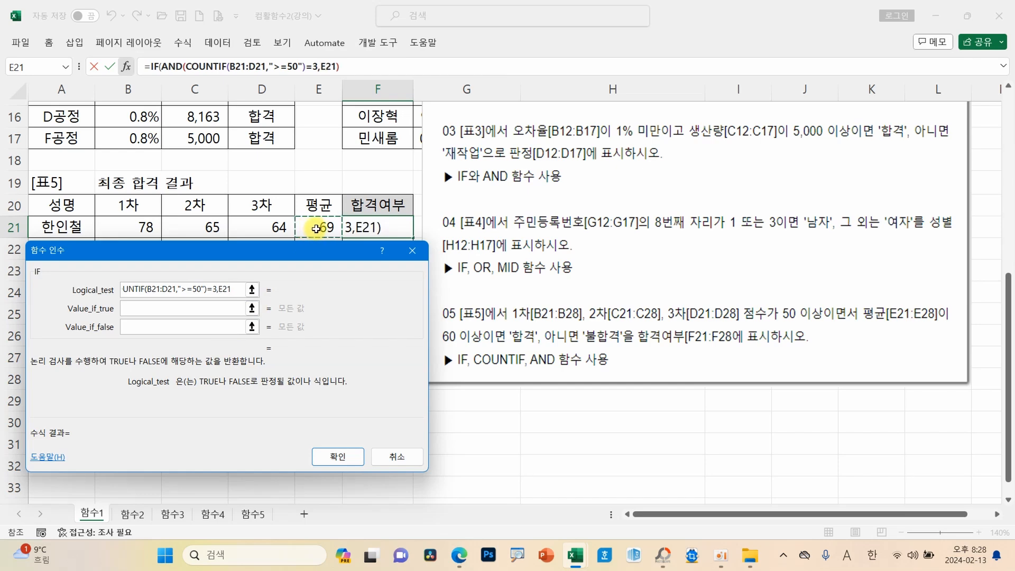
pyautogui.write('>=60)')
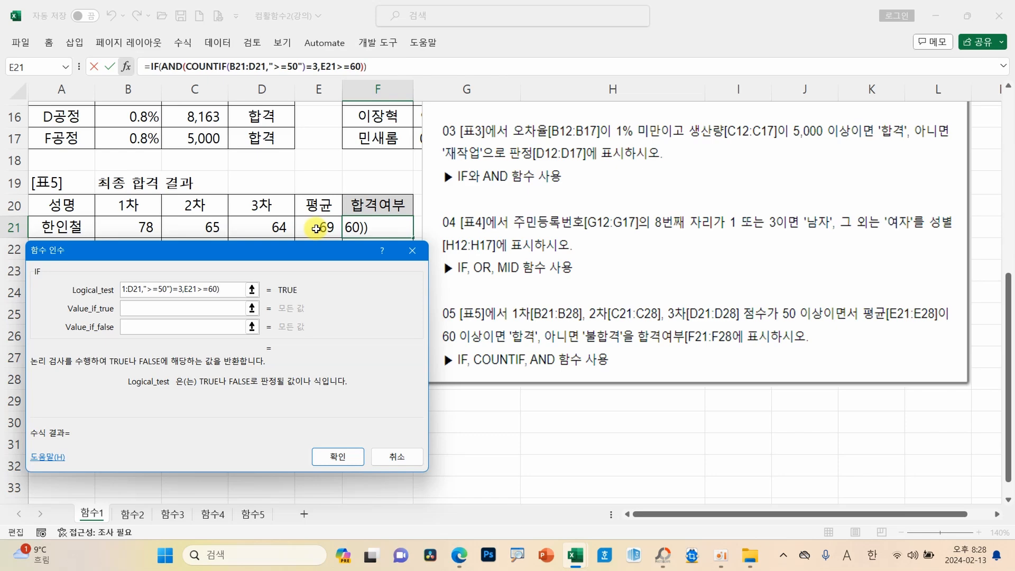
# Step: Set F21's IF results to "합격" when true and "불합격" when false, and confirm the formula
pyautogui.press('Tab')
pyautogui.write('합격')
pyautogui.press('Tab')
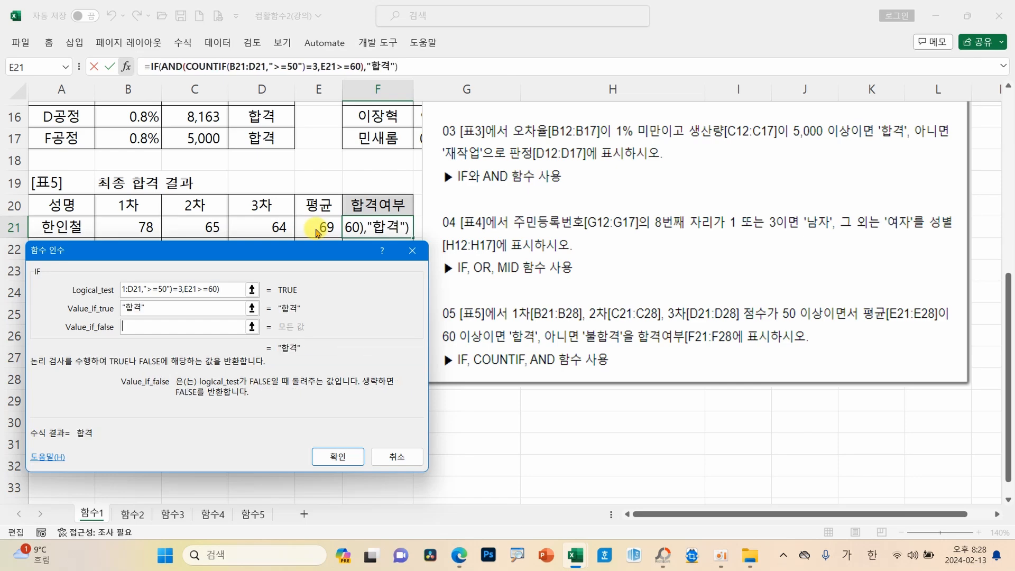
pyautogui.write('불합격')
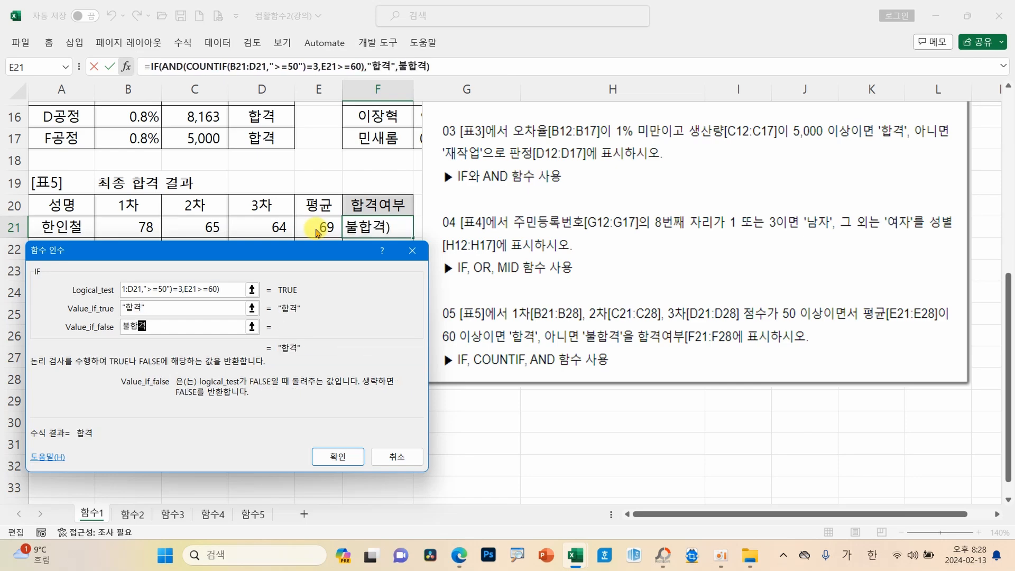
pyautogui.click(224, 309)
pyautogui.click(216, 329)
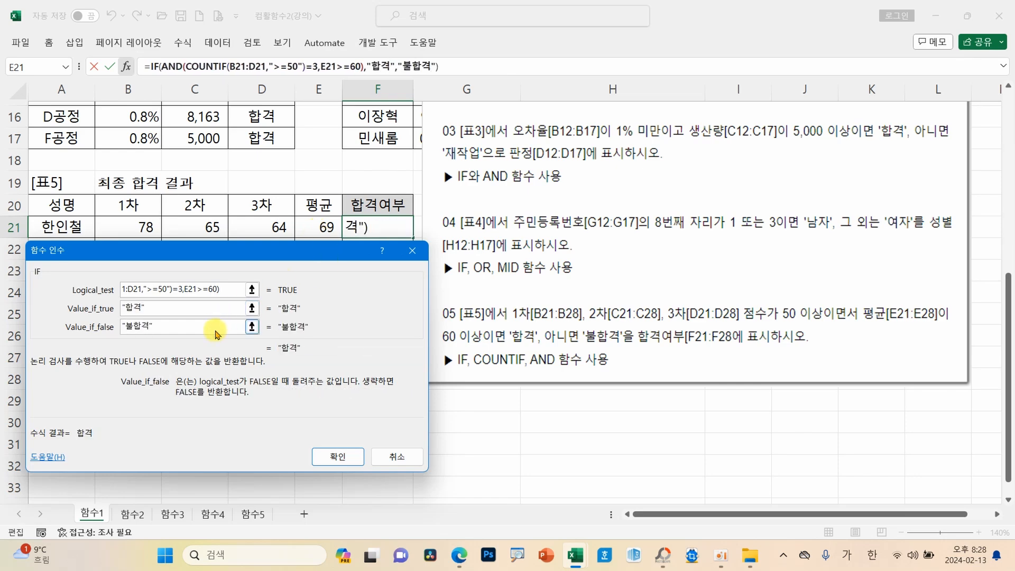
pyautogui.click(357, 461)
# Step: Fill the 합격여부 formula from F21 down to F28 and review the two AND conditions in F21's formula
pyautogui.moveTo(413, 237); pyautogui.dragTo(392, 387)
pyautogui.click(384, 234)
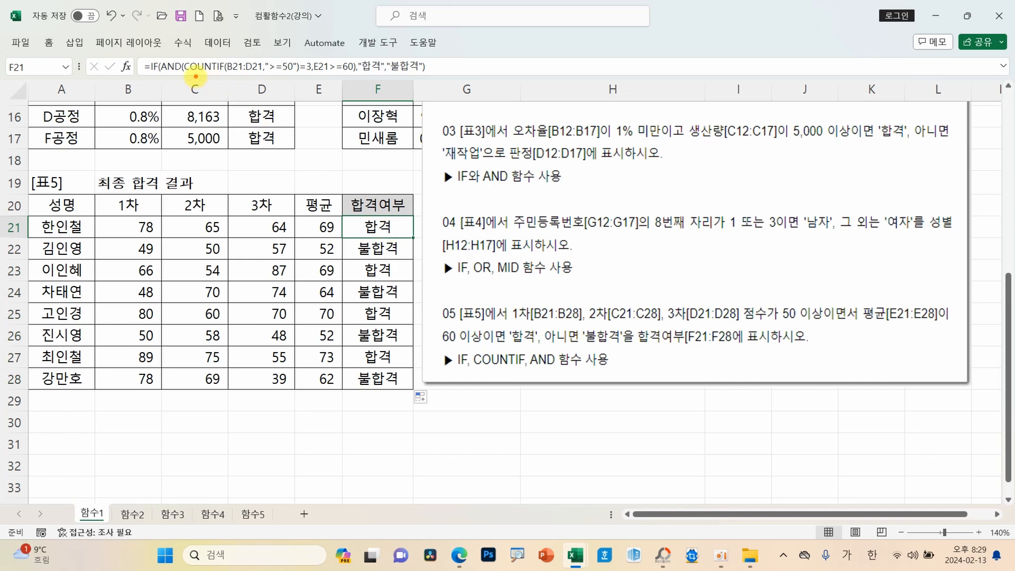
pyautogui.moveTo(188, 72)
pyautogui.mouseDown()
pyautogui.moveTo(357, 75)
pyautogui.moveTo(343, 102)
pyautogui.mouseUp()
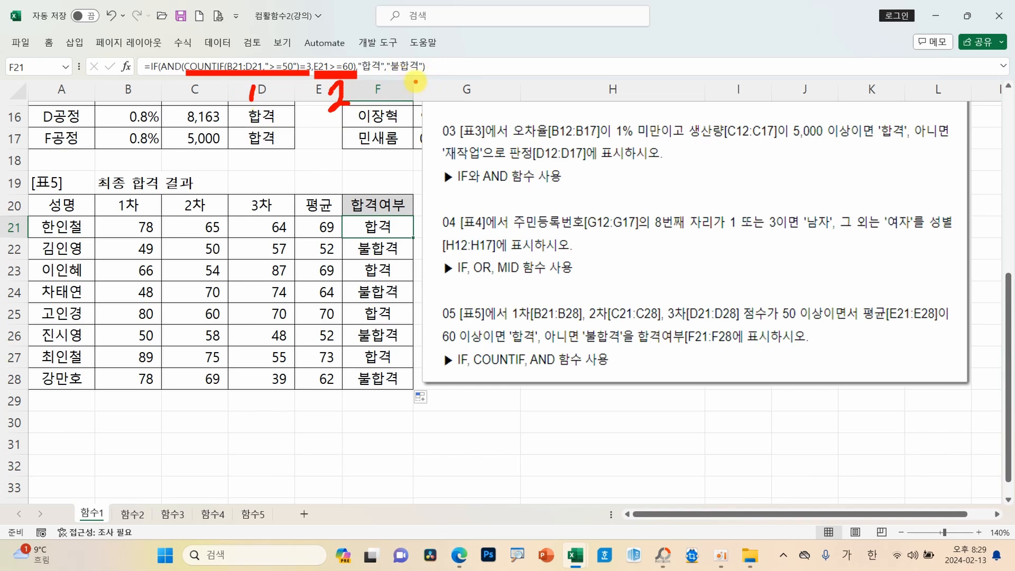
pyautogui.press('Escape')
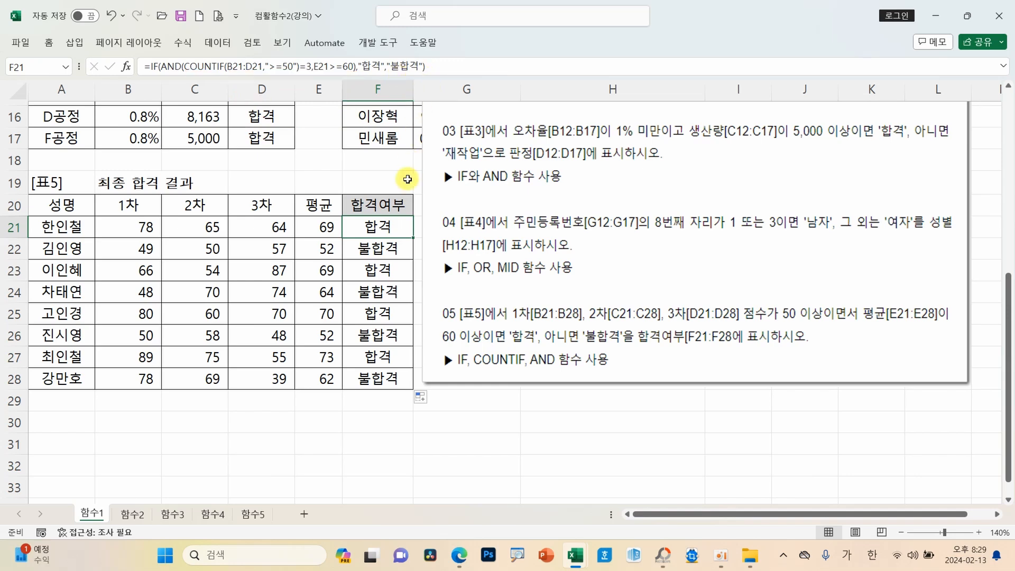
# Step: Move the exercise text box up so it starts at row 1 beside 표1, and look over its five exercises
pyautogui.scroll(5, 374, 370)
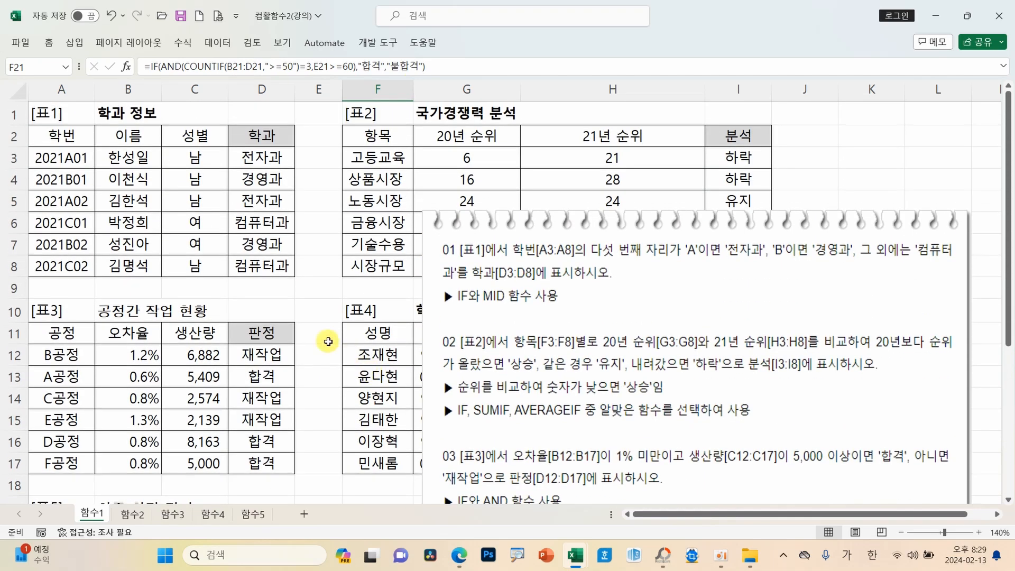
pyautogui.moveTo(554, 347); pyautogui.dragTo(568, 242)
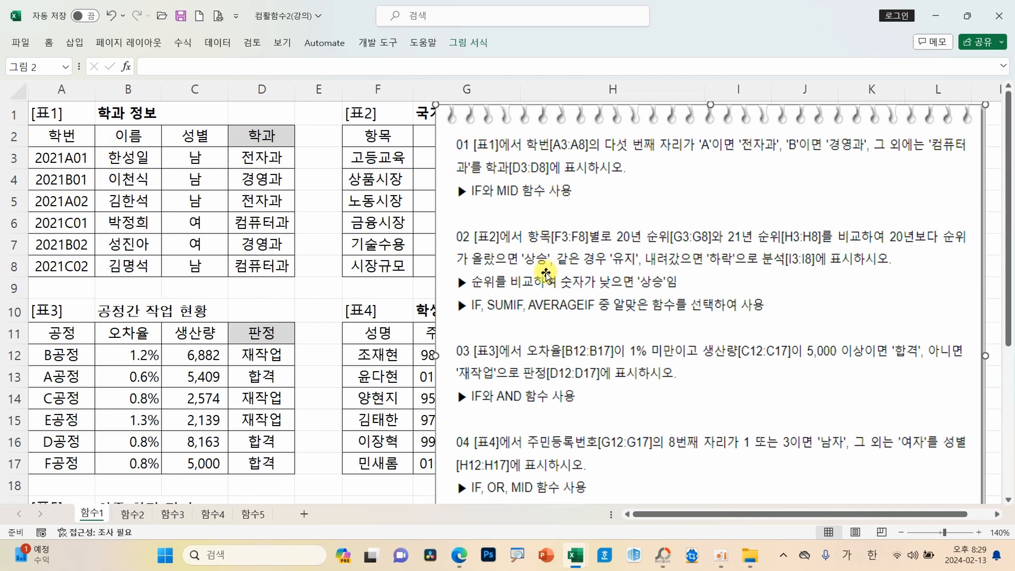
pyautogui.scroll(-2, 557, 402)
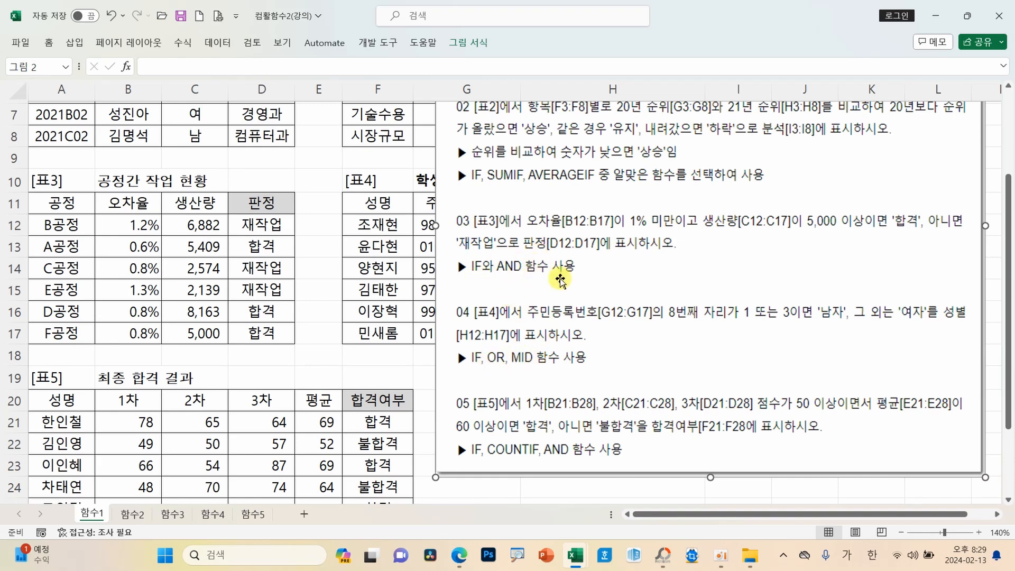
pyautogui.scroll(2, 568, 328)
pyautogui.scroll(1, 567, 327)
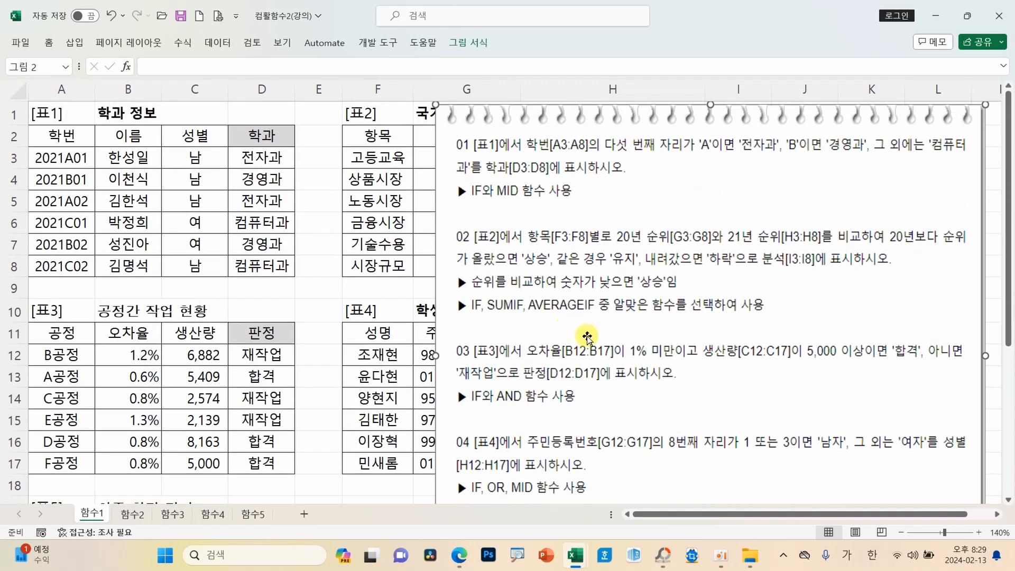
# Step: Switch to the 함수2 sheet and move its exercise text box beside 표1 and 표3, starting at column F
pyautogui.click(132, 513)
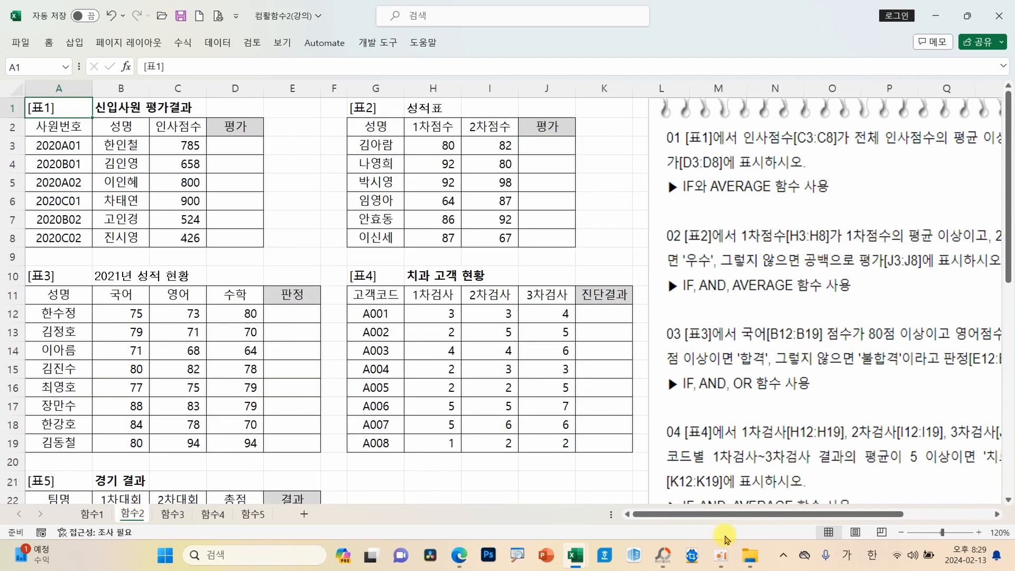
pyautogui.click(979, 533)
pyautogui.moveTo(853, 400); pyautogui.dragTo(539, 373)
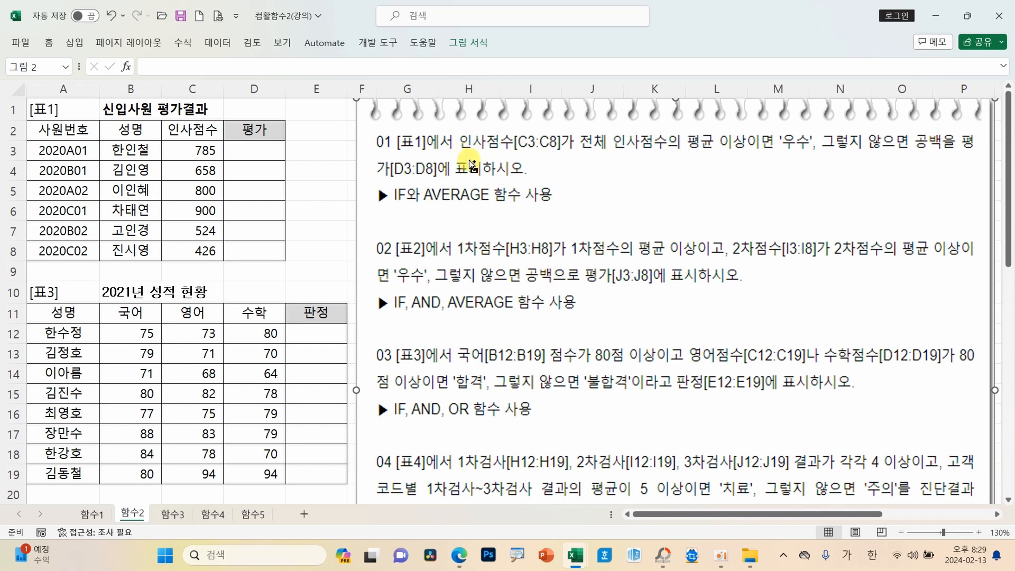
# Step: Examine exercise 01's condition comparing each 인사점수 with the overall average, and the scores AVERAGE has to cover
pyautogui.moveTo(459, 151); pyautogui.dragTo(566, 152)
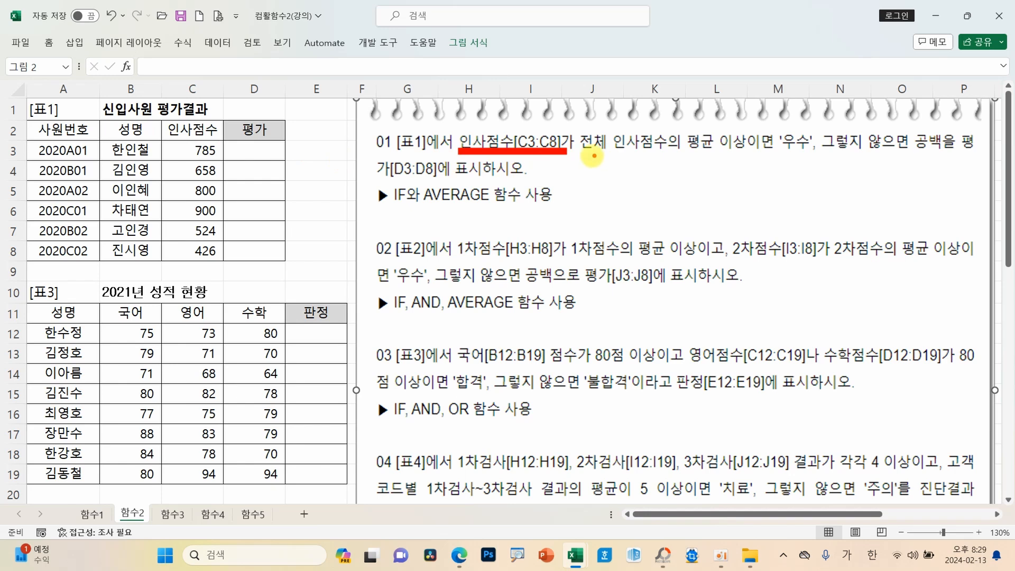
pyautogui.moveTo(580, 153); pyautogui.dragTo(757, 155)
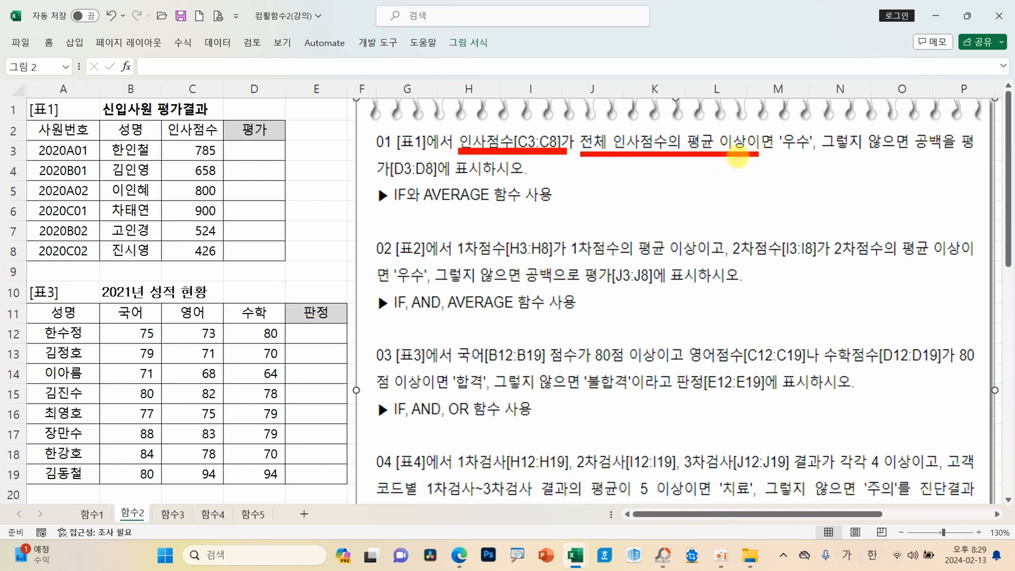
pyautogui.moveTo(711, 152)
pyautogui.mouseDown()
pyautogui.moveTo(703, 127)
pyautogui.moveTo(582, 117)
pyautogui.moveTo(574, 144)
pyautogui.moveTo(600, 157)
pyautogui.moveTo(689, 160)
pyautogui.mouseUp()
pyautogui.moveTo(220, 143)
pyautogui.mouseDown()
pyautogui.moveTo(183, 145)
pyautogui.moveTo(170, 241)
pyautogui.moveTo(224, 242)
pyautogui.mouseUp()
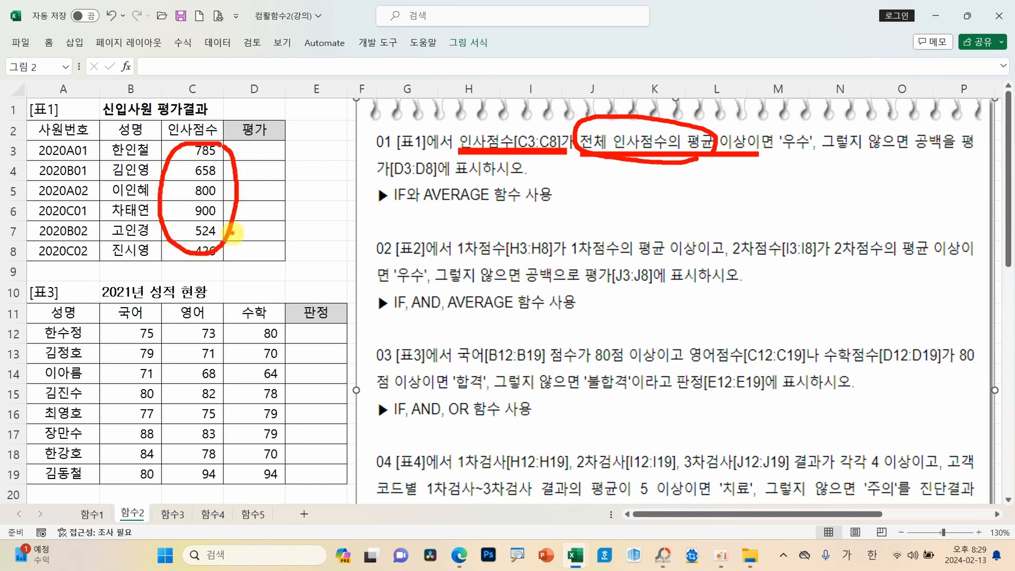
pyautogui.moveTo(229, 236)
pyautogui.mouseDown()
pyautogui.moveTo(388, 233)
pyautogui.moveTo(455, 205)
pyautogui.moveTo(443, 204)
pyautogui.moveTo(454, 222)
pyautogui.mouseUp()
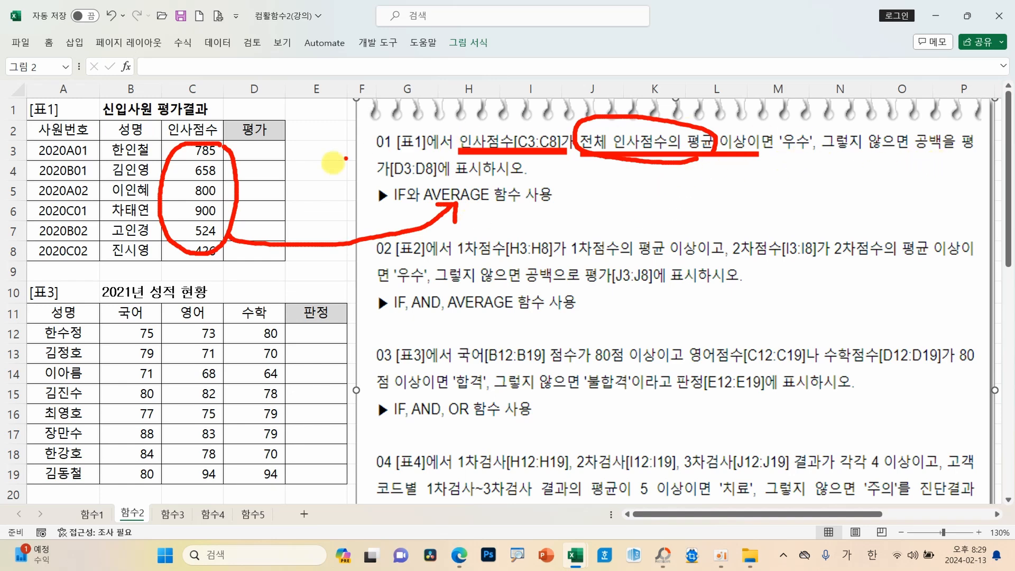
pyautogui.press('Escape')
# Step: Insert an IF function in D3 of 표1 and move its arguments dialog so the first 인사점수 cells stay accessible
pyautogui.click(239, 151)
pyautogui.click(126, 66)
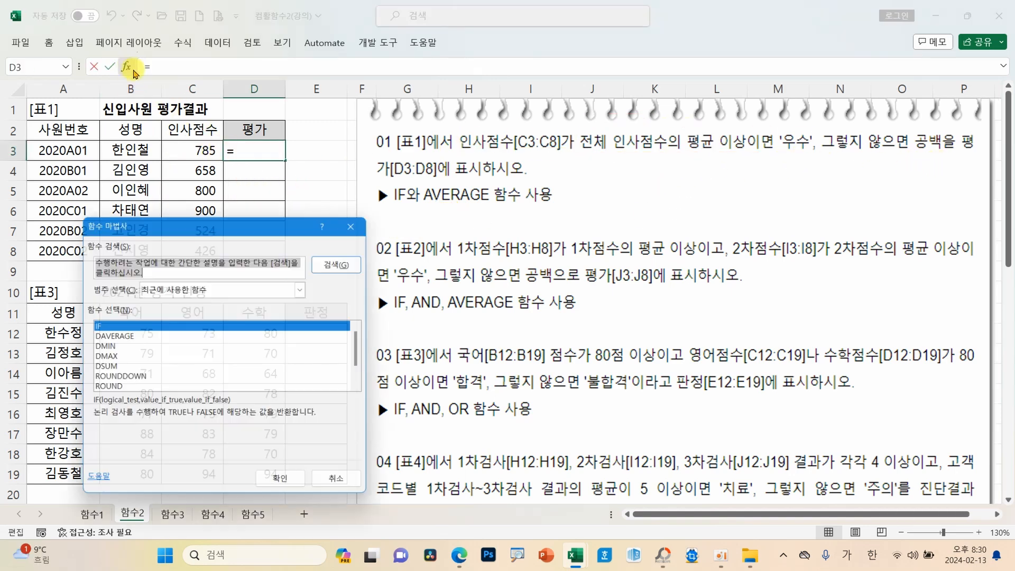
pyautogui.click(267, 484)
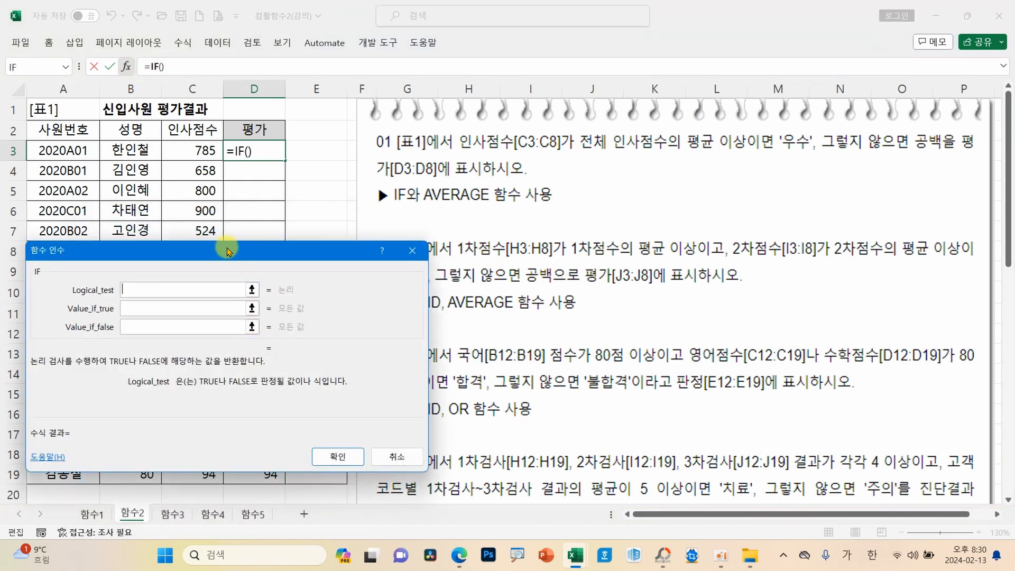
pyautogui.moveTo(215, 244); pyautogui.dragTo(283, 231)
# Step: Enter C3>=AVERAGE($C$3:$C$8) as D3's logical test, with the score range absolute, and go to the value-if-true argument
pyautogui.click(186, 153)
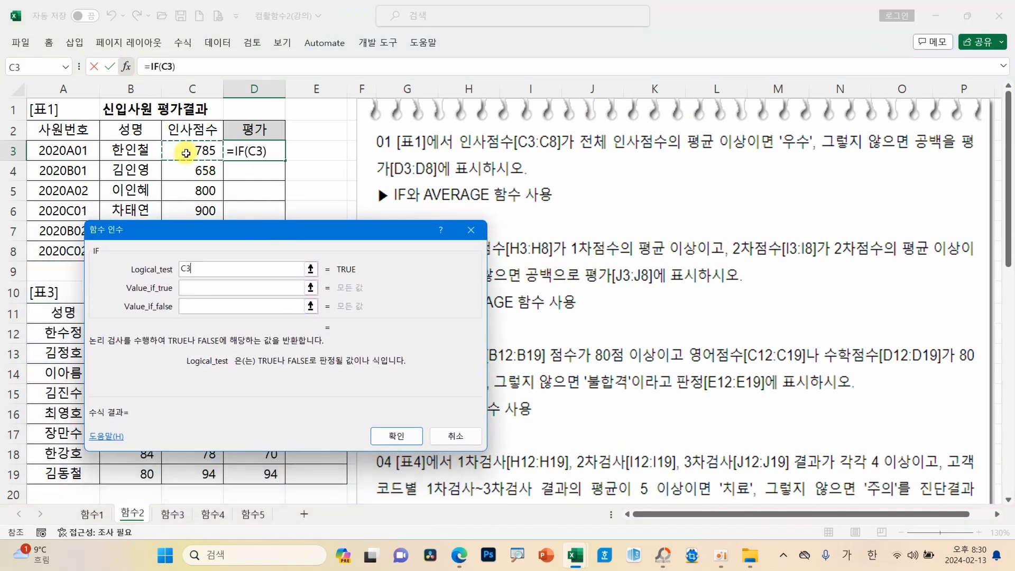
pyautogui.write('>')
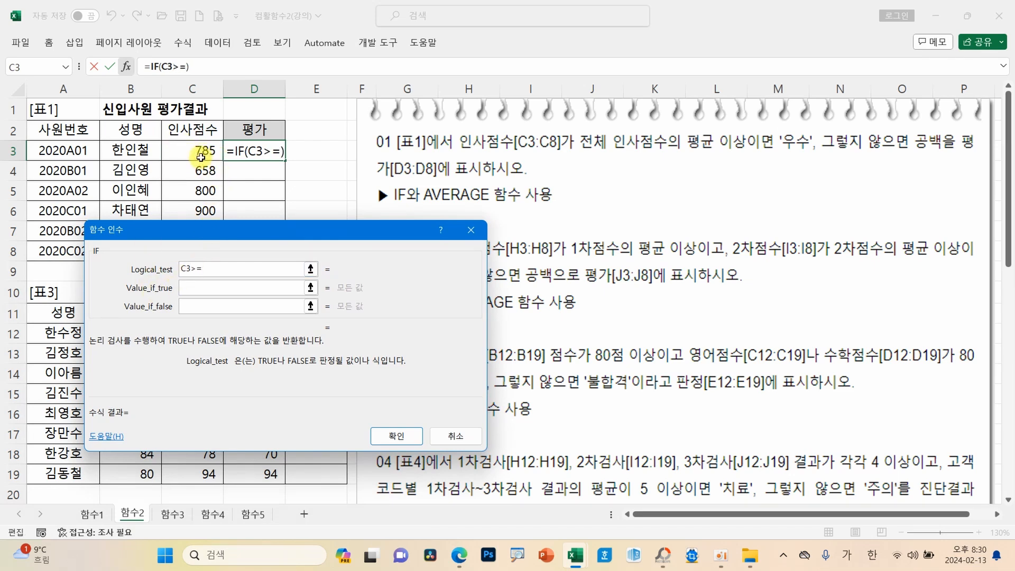
pyautogui.write('=ㅁ')
pyautogui.write('AVE')
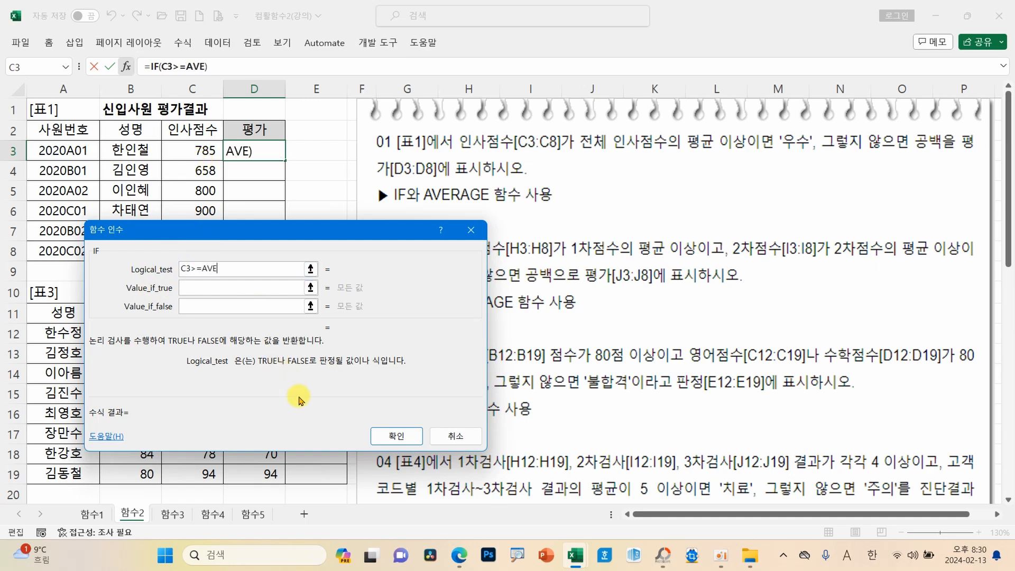
pyautogui.write('RAGE(')
pyautogui.moveTo(200, 154); pyautogui.dragTo(191, 251)
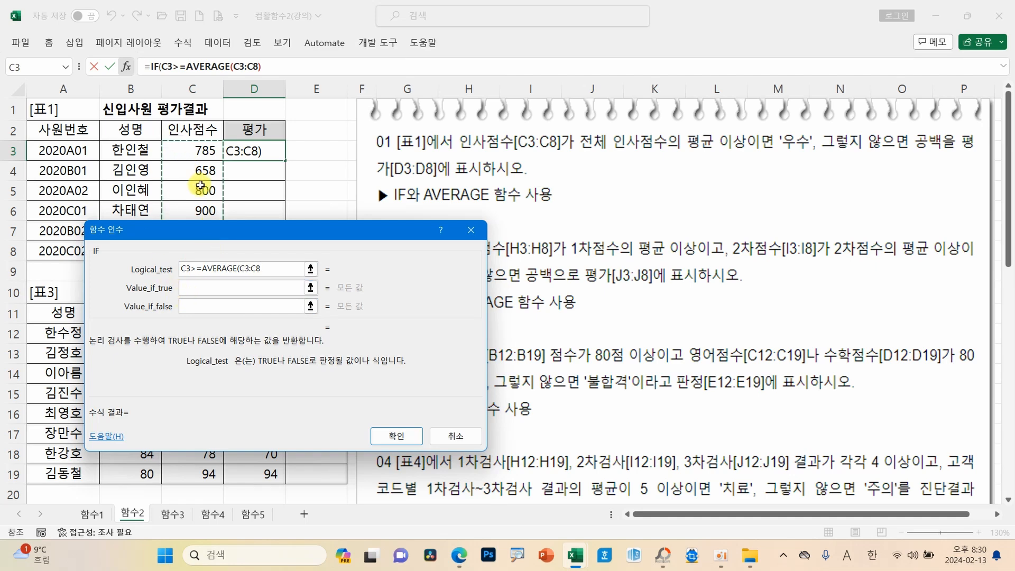
pyautogui.press('F4')
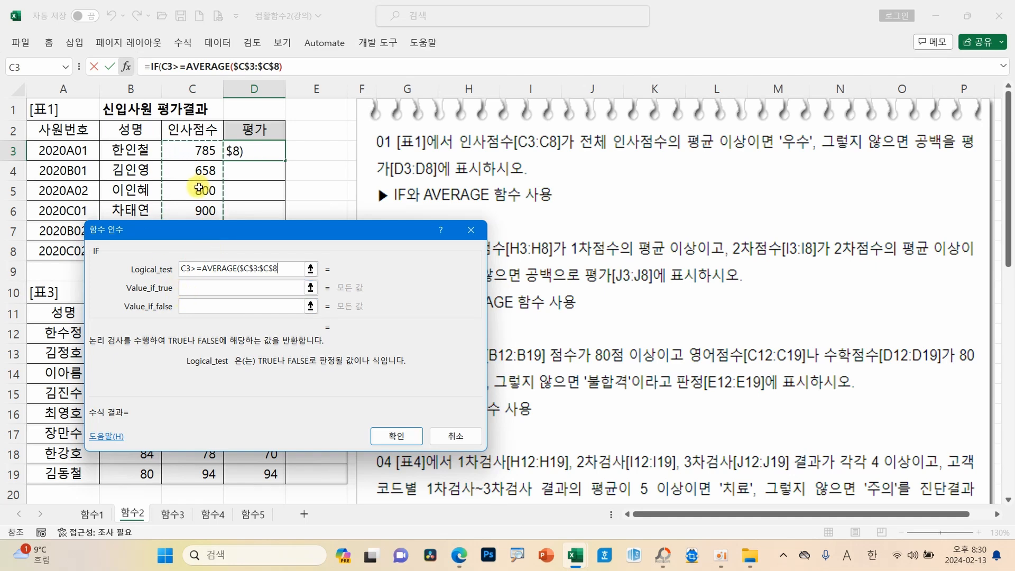
pyautogui.write(')')
pyautogui.click(241, 285)
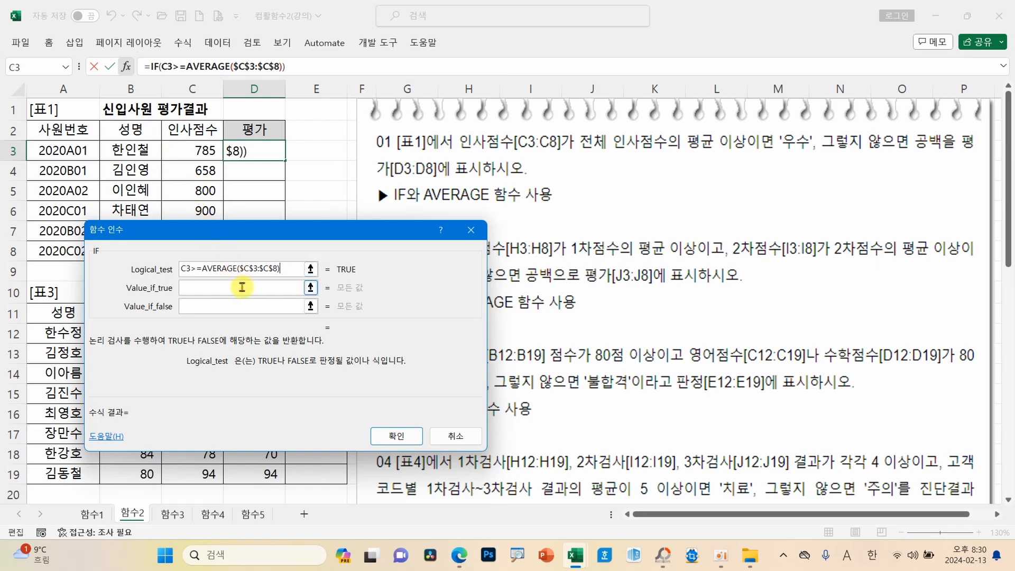
pyautogui.click(217, 289)
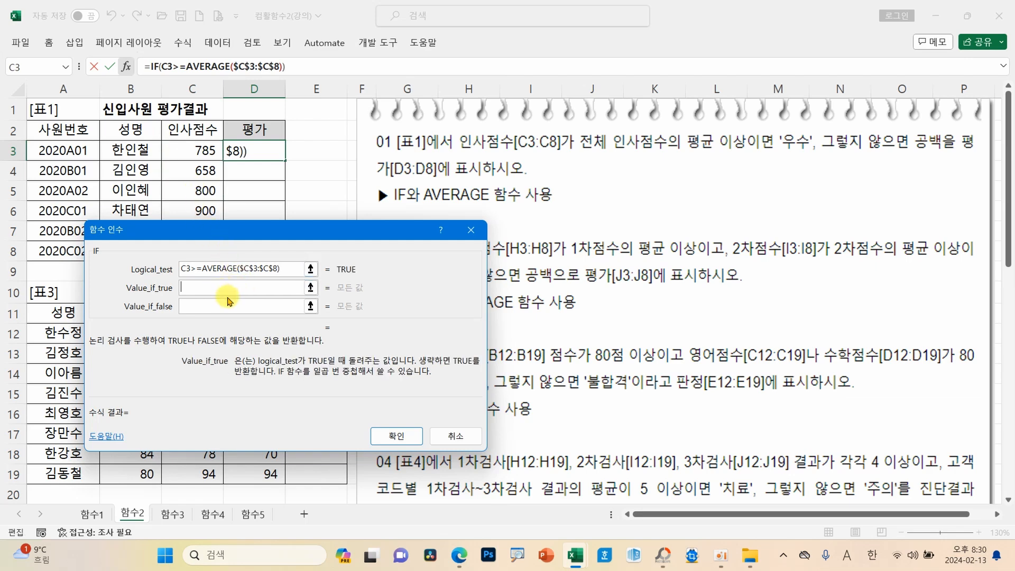
# Step: Complete D3's IF with "우수" if true and an empty string if false, and fill the formula down to D8
pyautogui.write('우수')
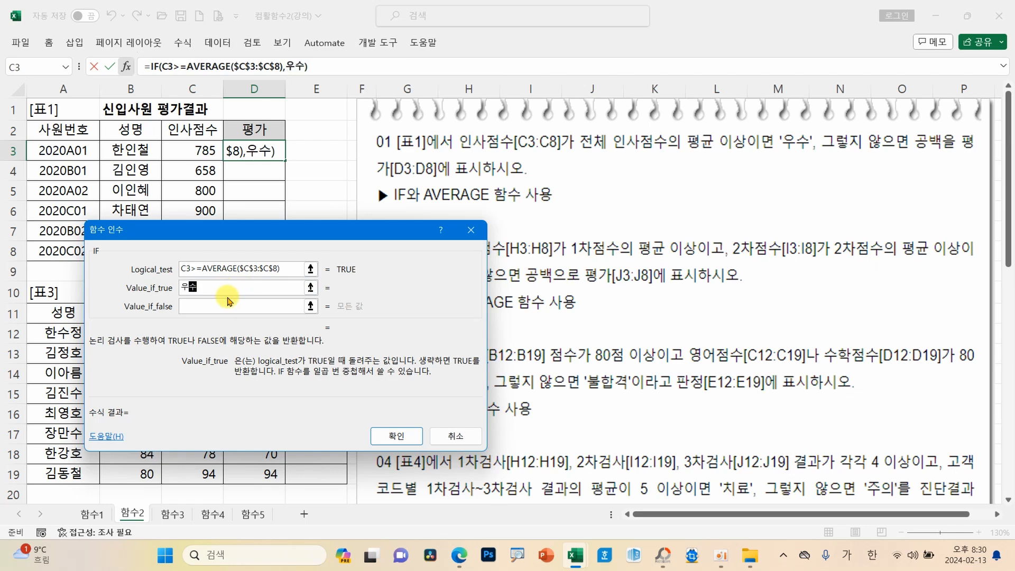
pyautogui.press('Tab')
pyautogui.write('""')
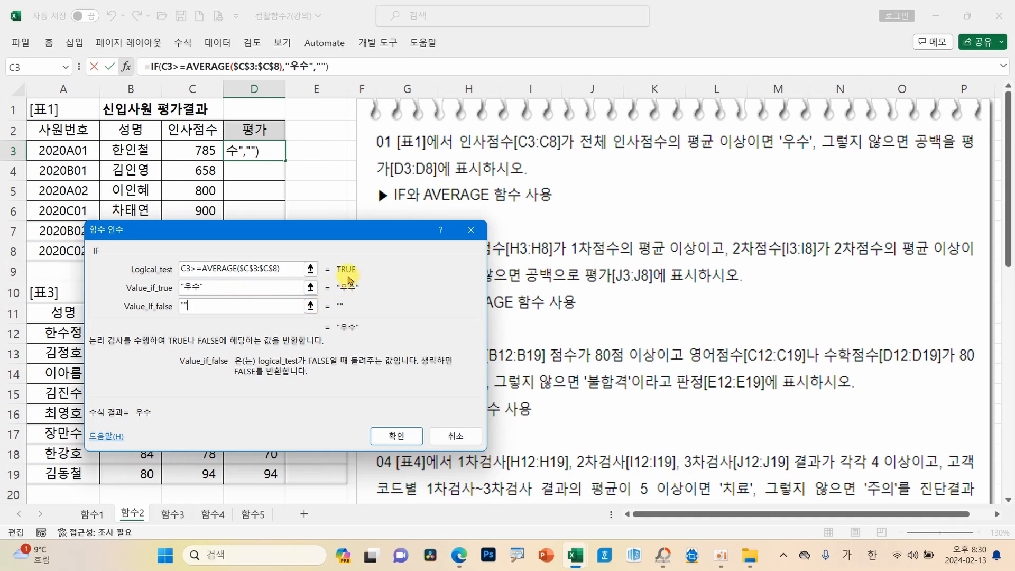
pyautogui.click(396, 436)
pyautogui.moveTo(285, 160); pyautogui.dragTo(280, 259)
pyautogui.click(267, 233)
pyautogui.click(267, 171)
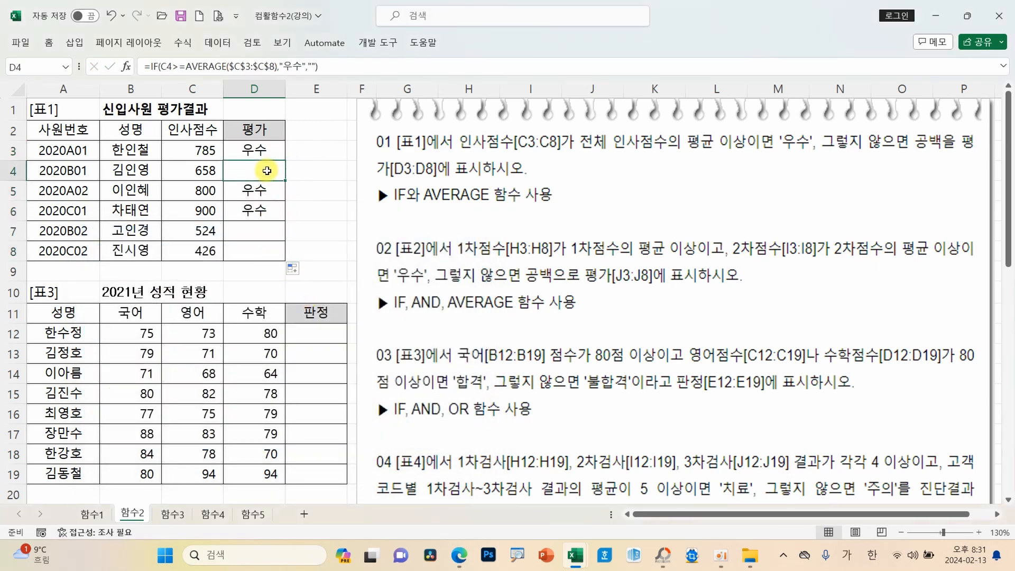
# Step: Move the exercise text box off 표2 so that it starts at column K, keeping 표2 and the exercise text readable together
pyautogui.moveTo(511, 329); pyautogui.dragTo(801, 317)
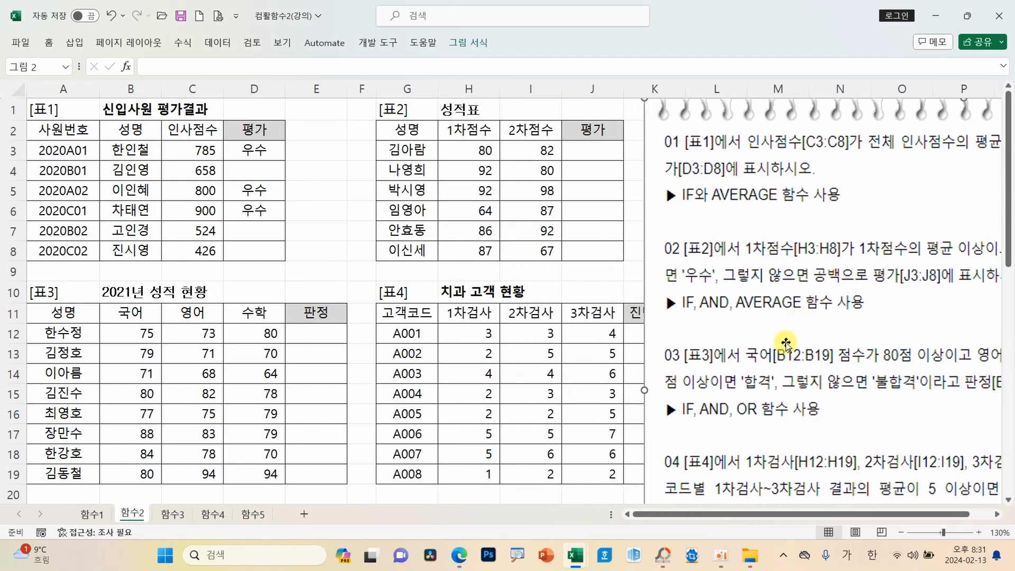
pyautogui.moveTo(761, 515); pyautogui.dragTo(797, 521)
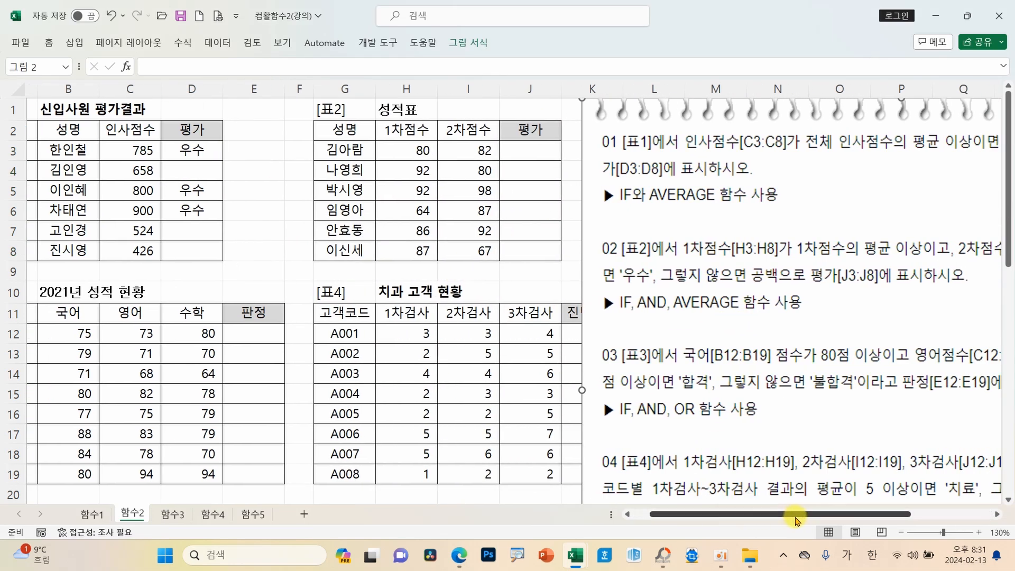
pyautogui.click(997, 516)
pyautogui.click(997, 515)
pyautogui.click(997, 516)
pyautogui.click(996, 515)
pyautogui.click(997, 515)
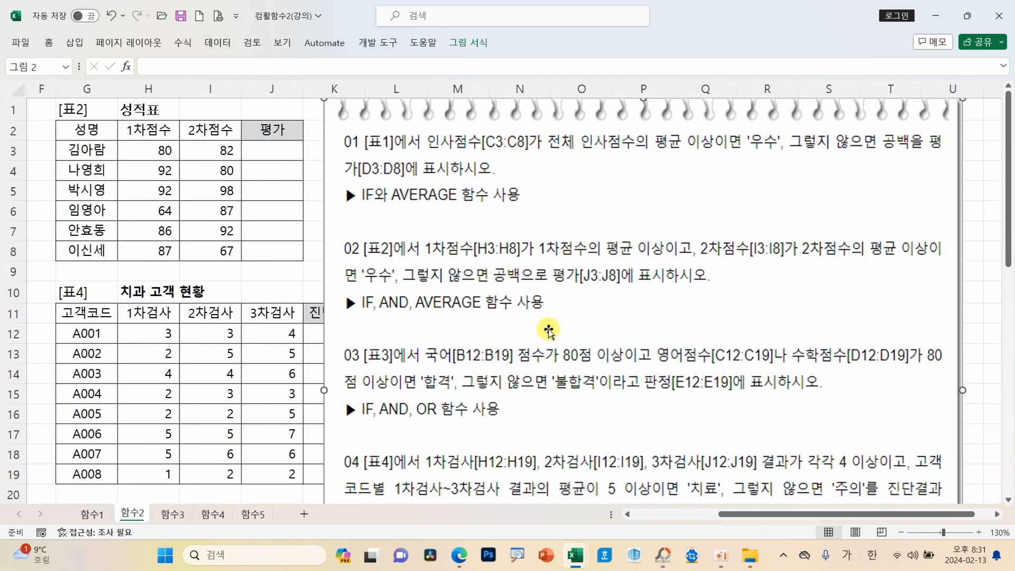
# Step: Insert an IF function in J3 of 표2 and move its arguments dialog so the first 1차점수 and 2차점수 cells stay accessible
pyautogui.click(288, 158)
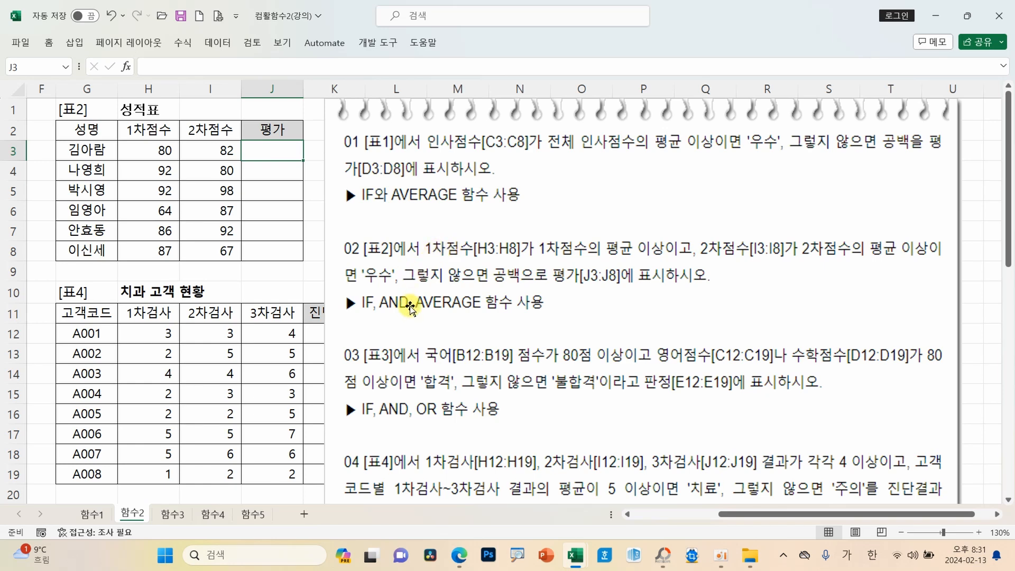
pyautogui.click(126, 66)
pyautogui.moveTo(279, 195); pyautogui.dragTo(740, 104)
pyautogui.click(813, 375)
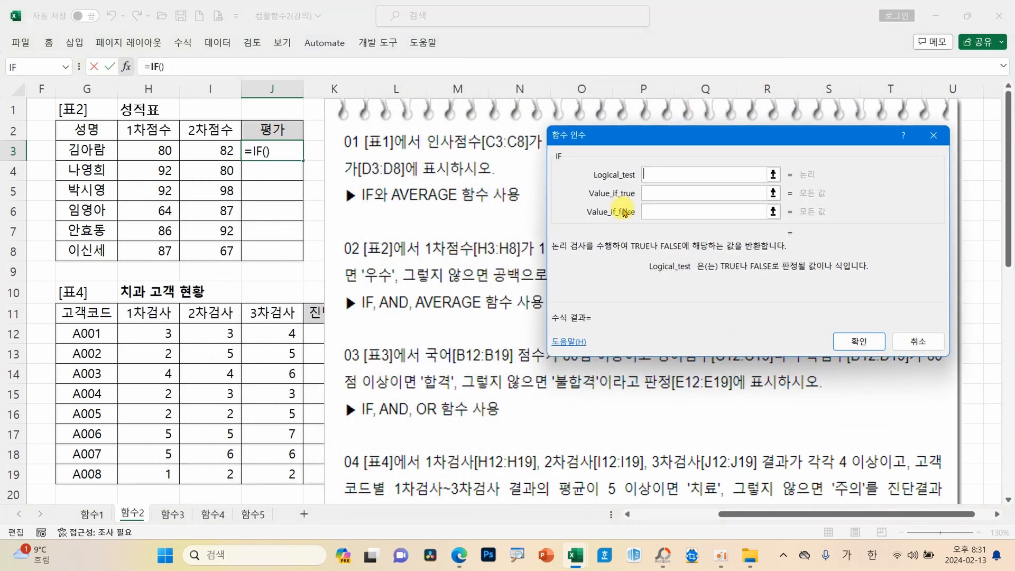
pyautogui.moveTo(611, 104); pyautogui.dragTo(130, 173)
pyautogui.click(140, 153)
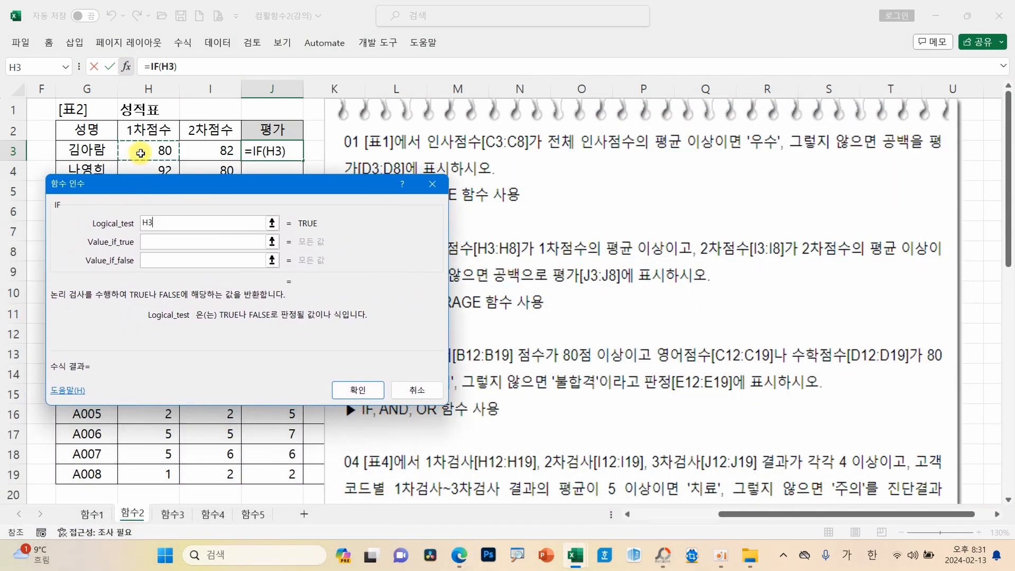
pyautogui.write('>=')
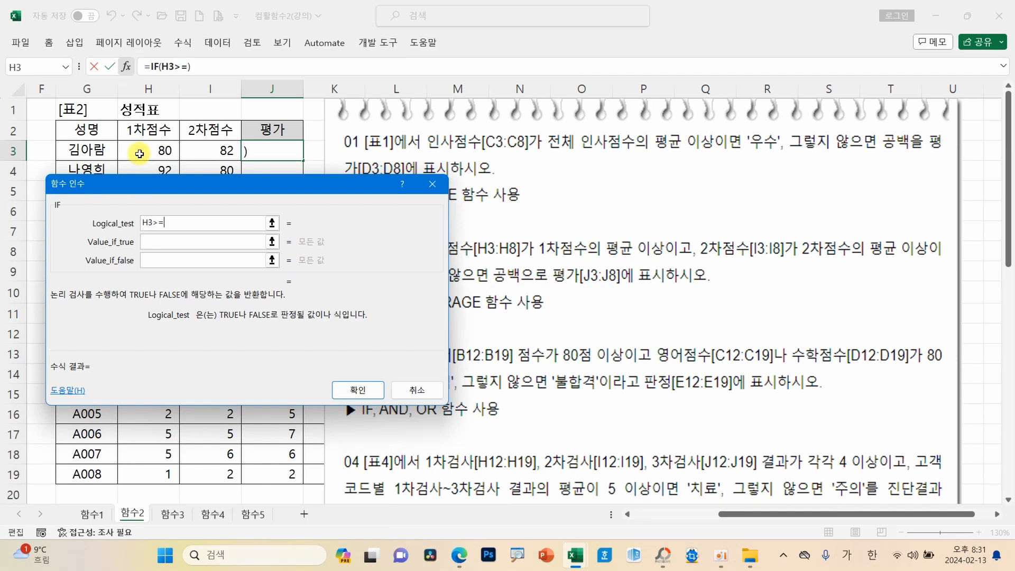
pyautogui.press('BackSpace')
pyautogui.press('BackSpace')
pyautogui.press('BackSpace')
pyautogui.press('BackSpace')
# Step: Move the IF arguments dialog below 표2's score rows and begin J3's logical test with AND(
pyautogui.moveTo(305, 196); pyautogui.dragTo(318, 320)
pyautogui.write('ㅁ')
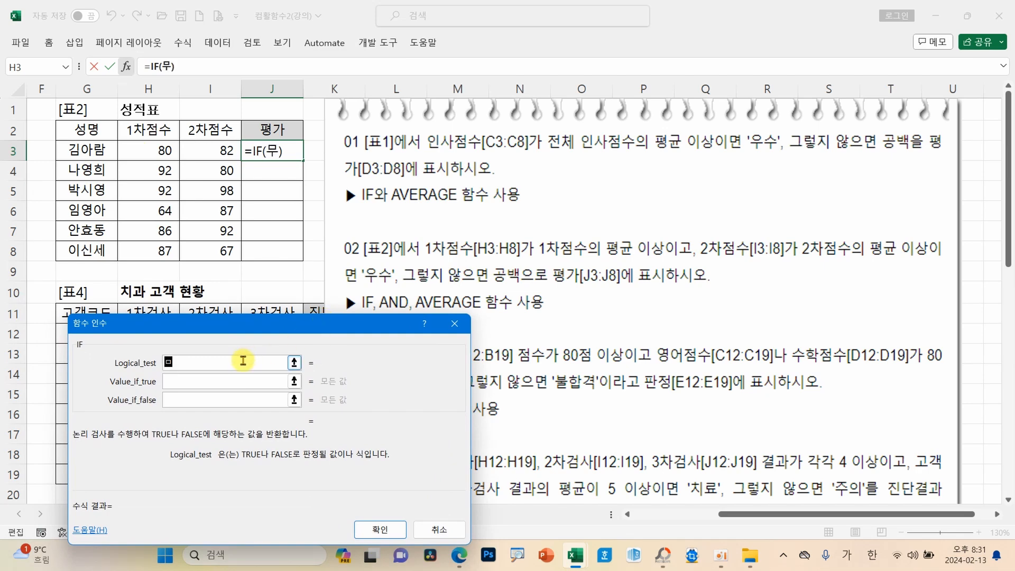
pyautogui.press('BackSpace')
pyautogui.press('BackSpace')
pyautogui.press('Hangul')
pyautogui.write('AND(')
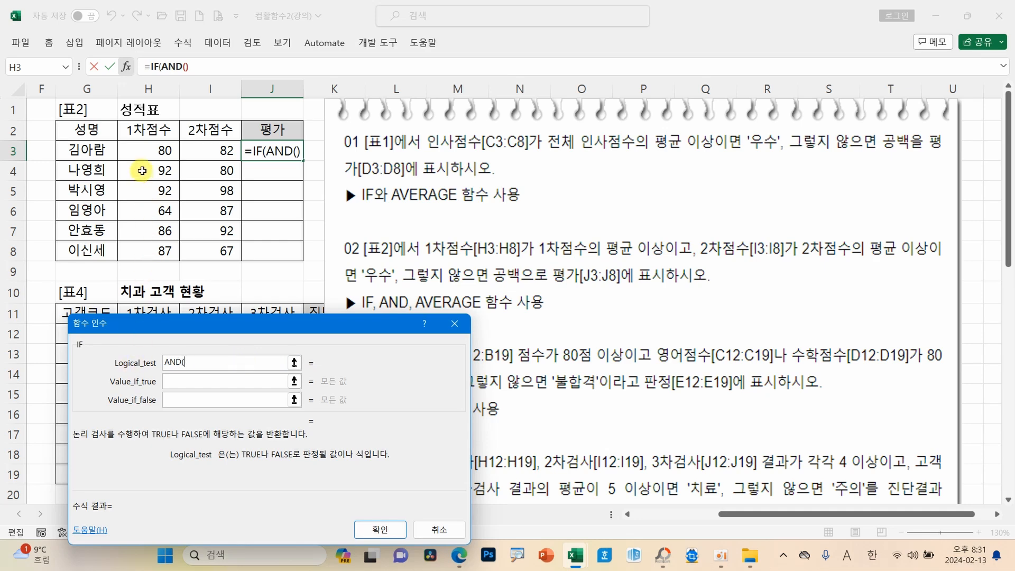
# Step: Enter H3>=AVERAGE($H$3:$H$8) as the first AND condition, with the 1차점수 range absolute, followed by a comma
pyautogui.click(149, 151)
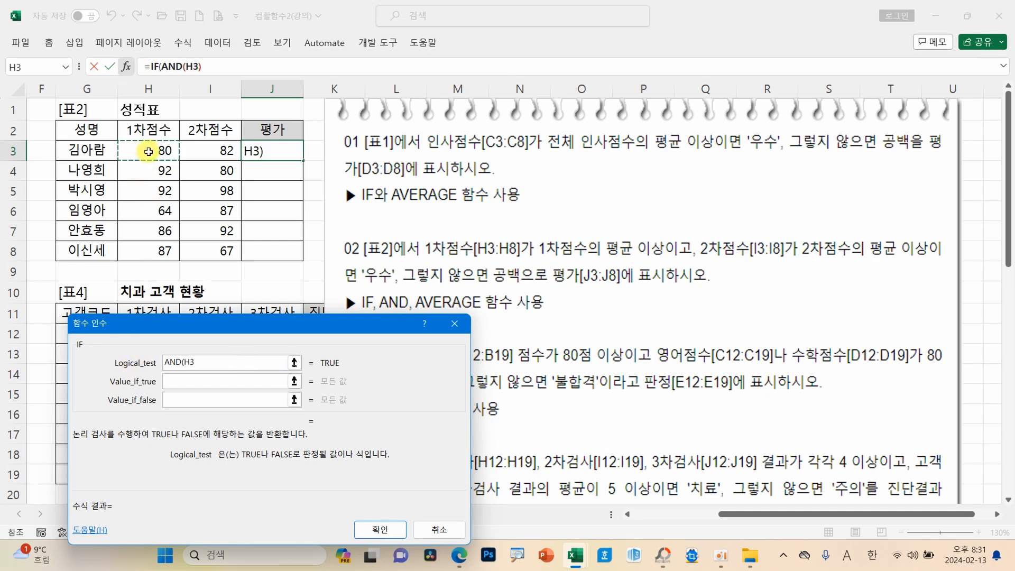
pyautogui.write('>')
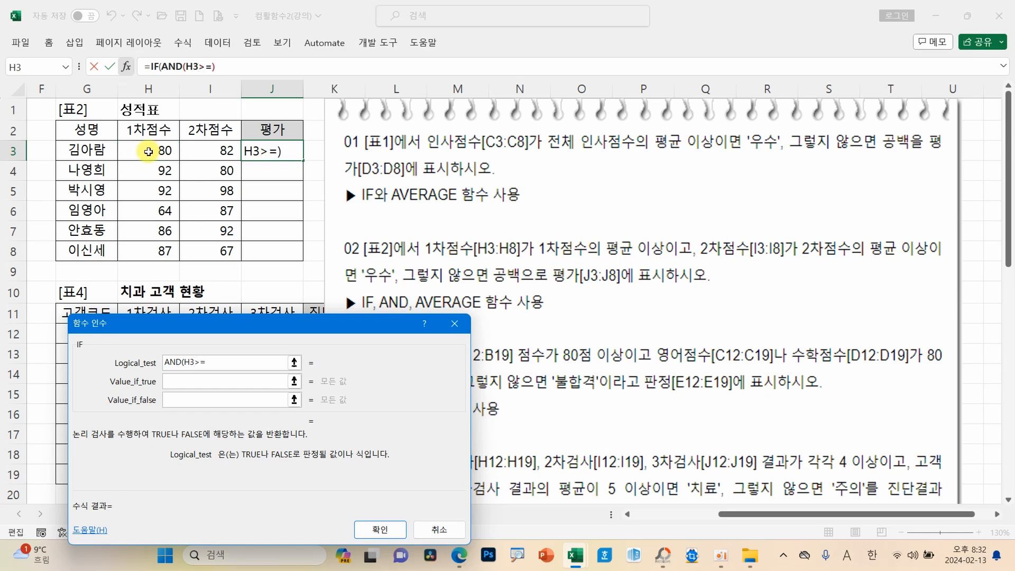
pyautogui.write('=AVERAGE(')
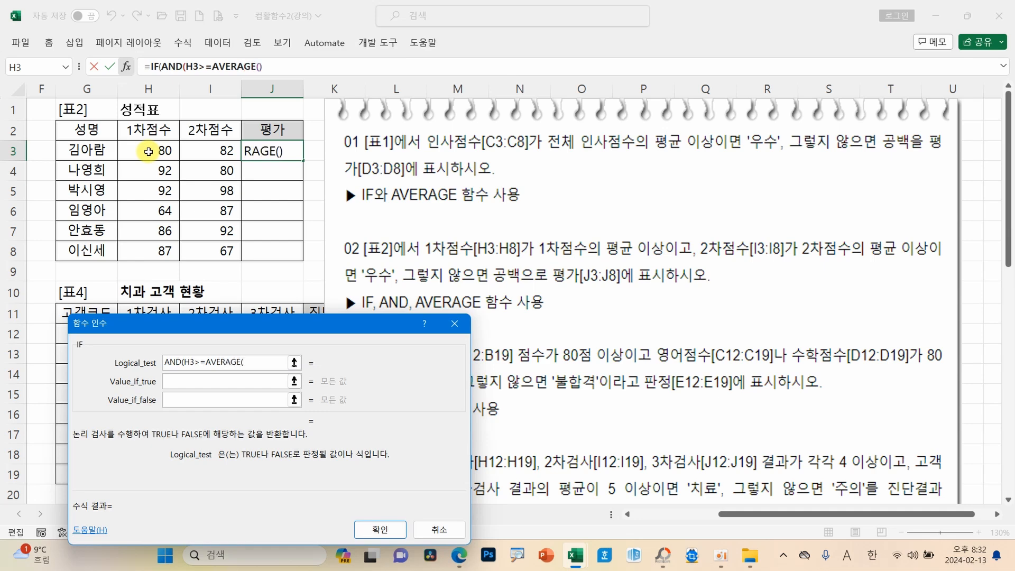
pyautogui.moveTo(148, 151); pyautogui.dragTo(151, 251)
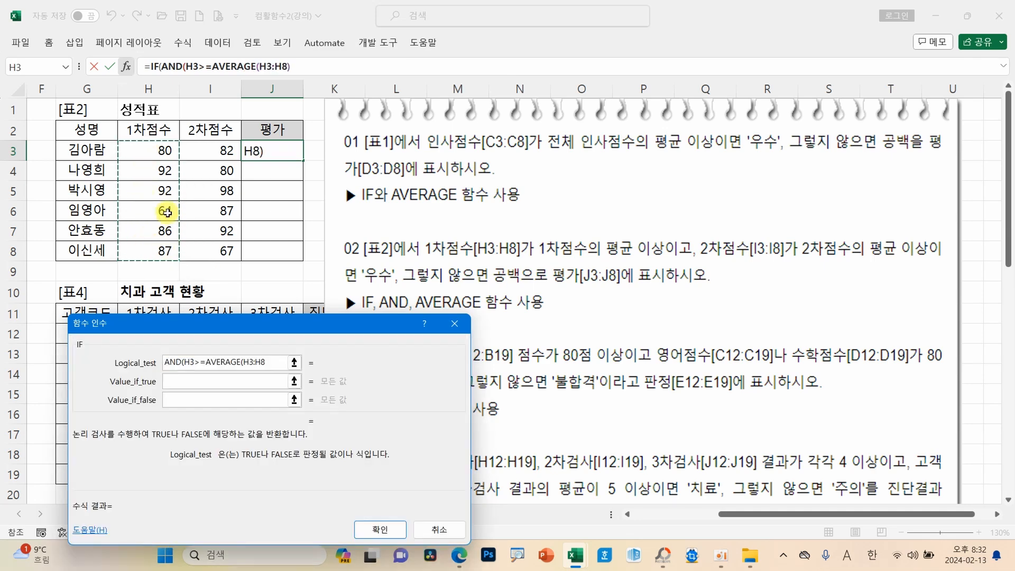
pyautogui.press('F4')
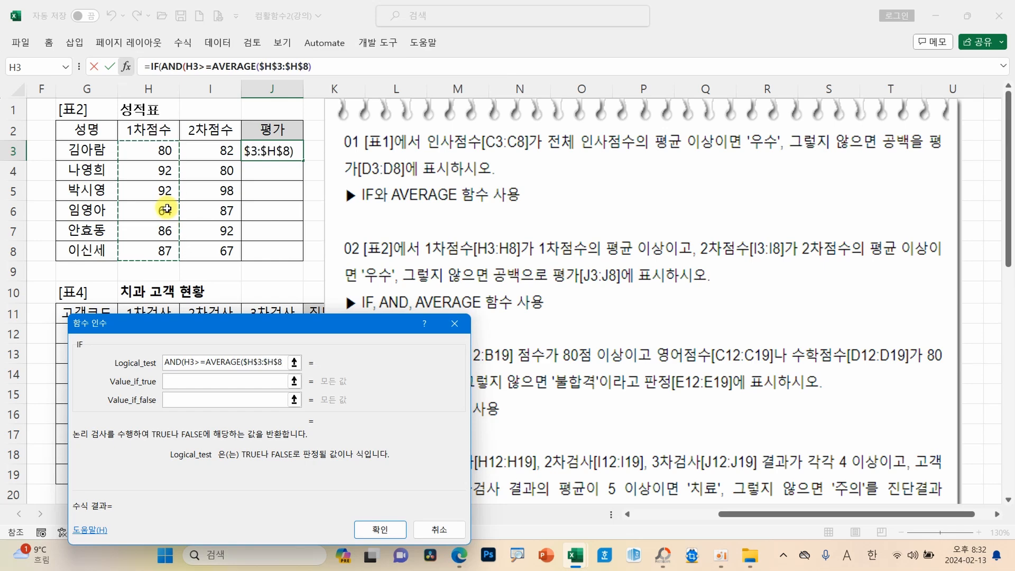
pyautogui.write(')')
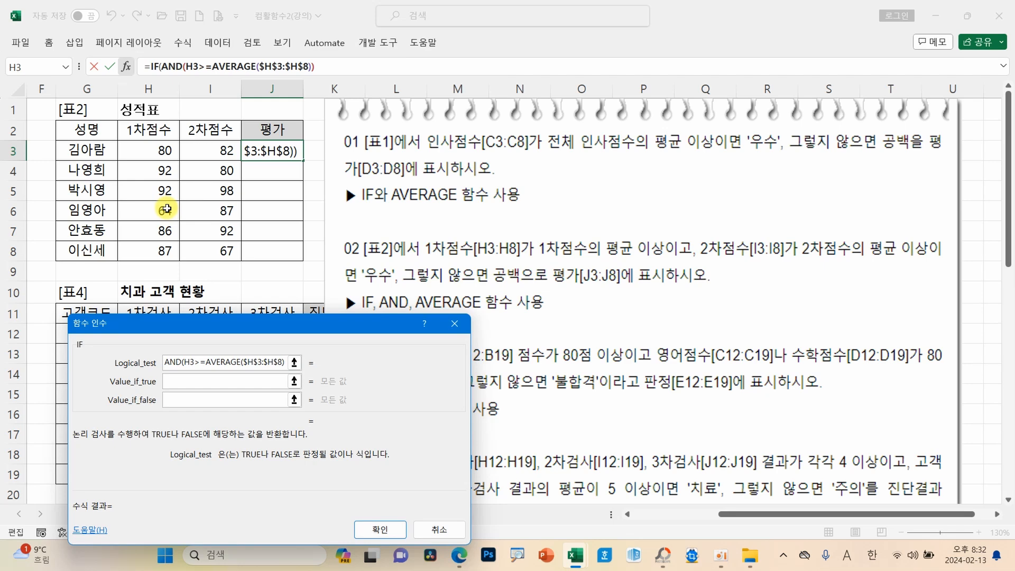
pyautogui.write(',')
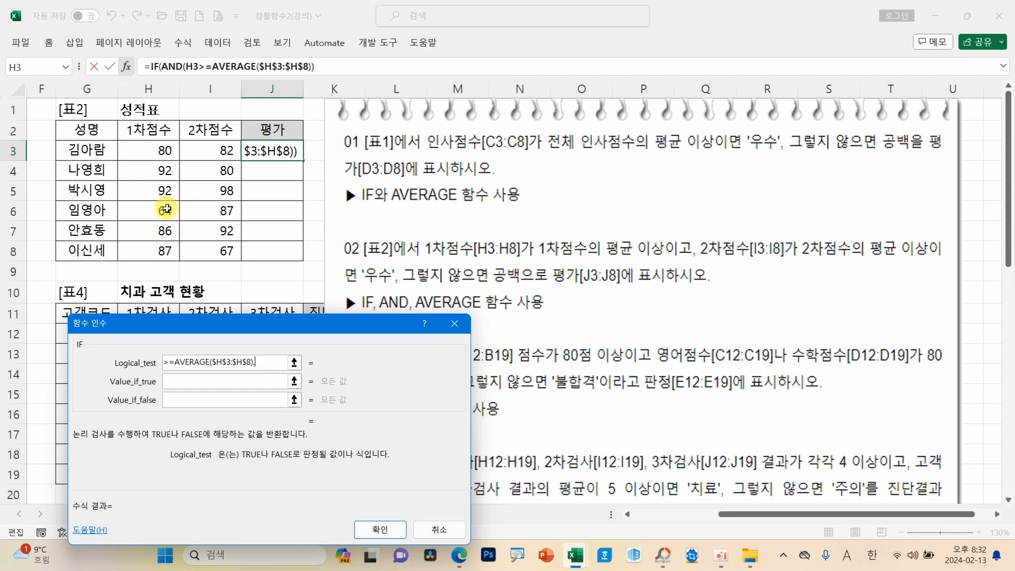
# Step: Enter I3>=AVERAGE($I$3:$I$8) as the second AND condition, with the 2차점수 range absolute, and close the AND function
pyautogui.click(215, 151)
pyautogui.write('>=AVERAGE(')
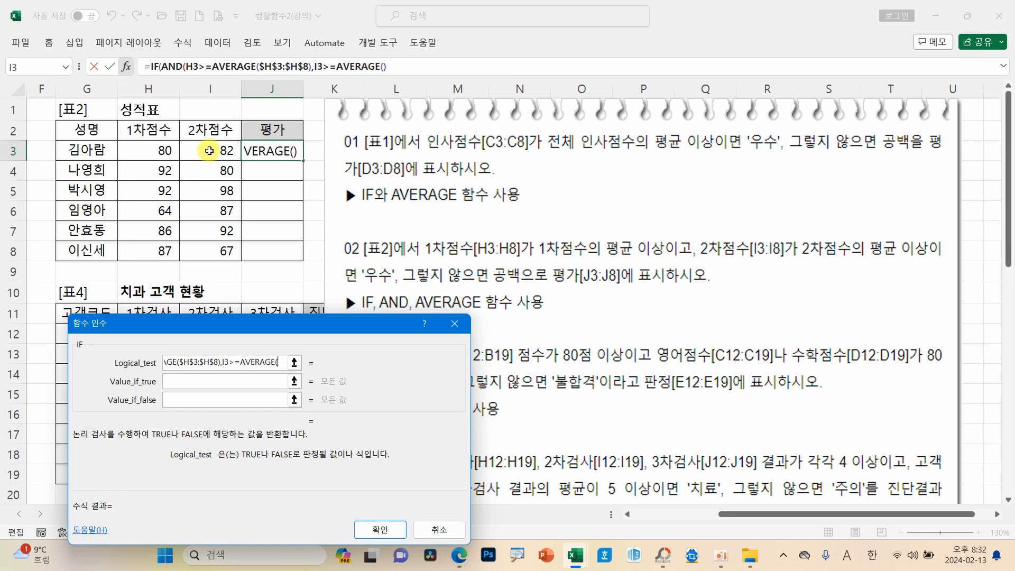
pyautogui.moveTo(209, 151); pyautogui.dragTo(202, 247)
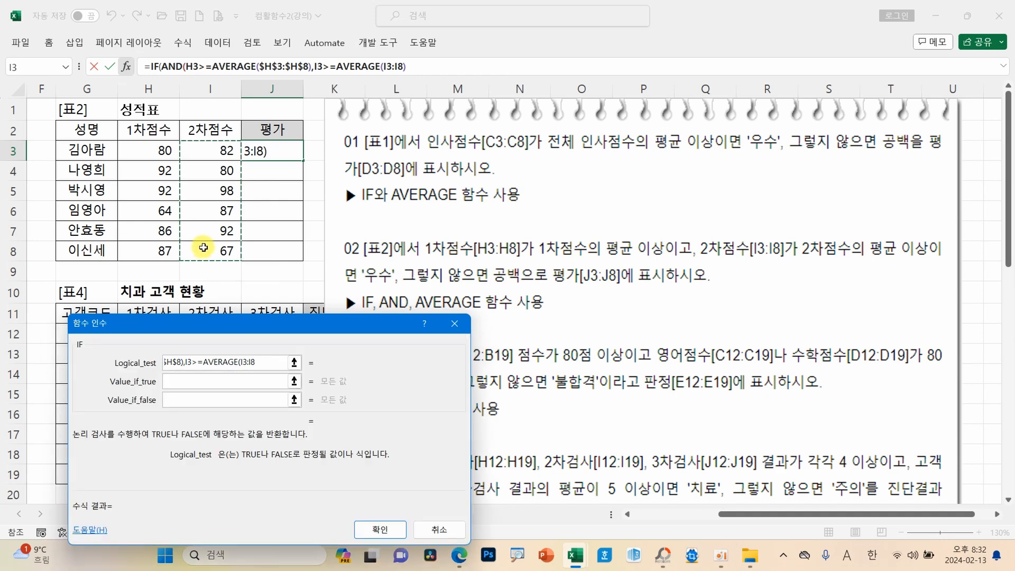
pyautogui.press('F4')
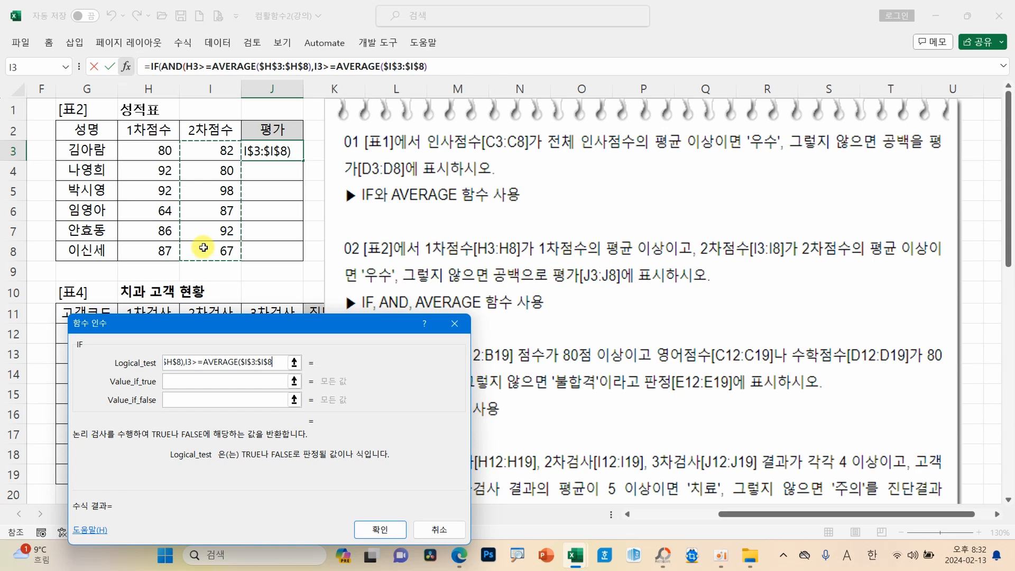
pyautogui.write(')')
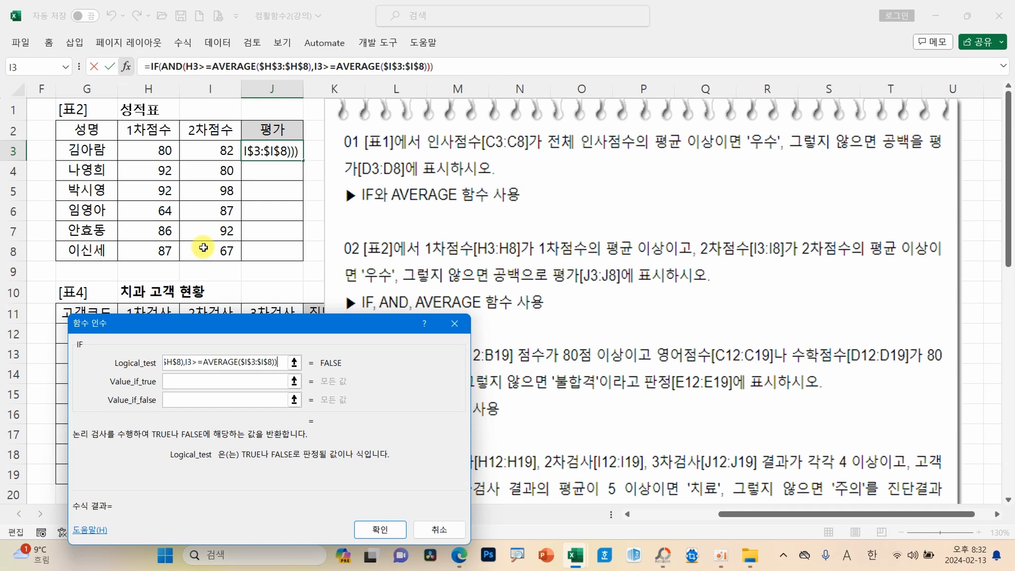
# Step: Return "우수" if true and an empty string if false in J3, and fill the formula down to J8
pyautogui.click(196, 380)
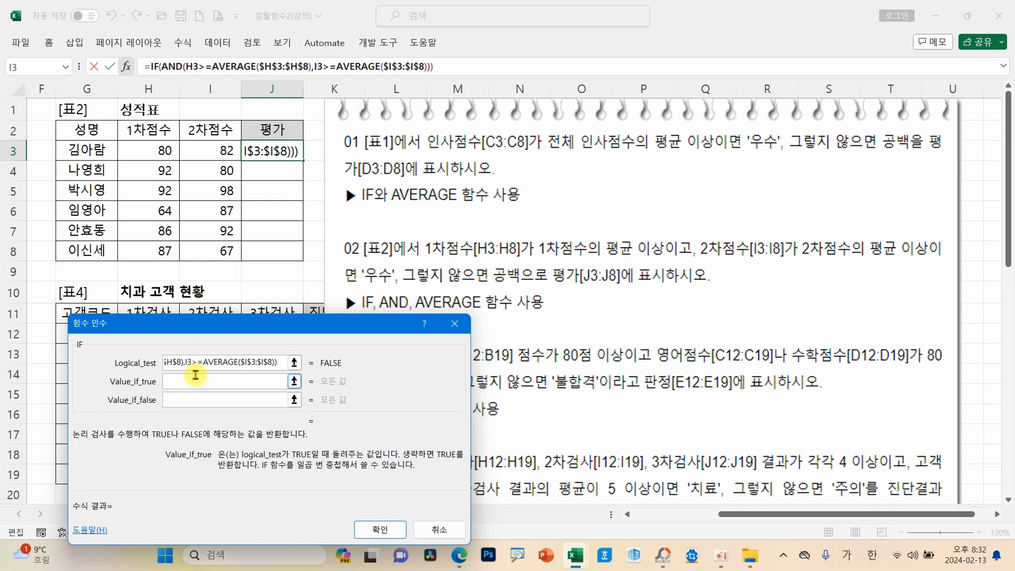
pyautogui.write('우수')
pyautogui.press('Tab')
pyautogui.write('"')
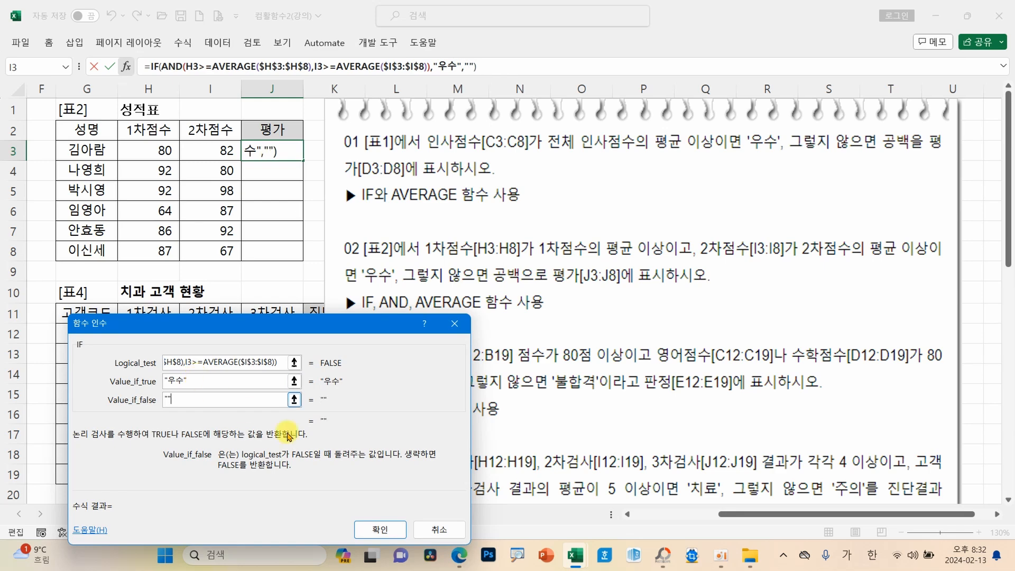
pyautogui.click(380, 529)
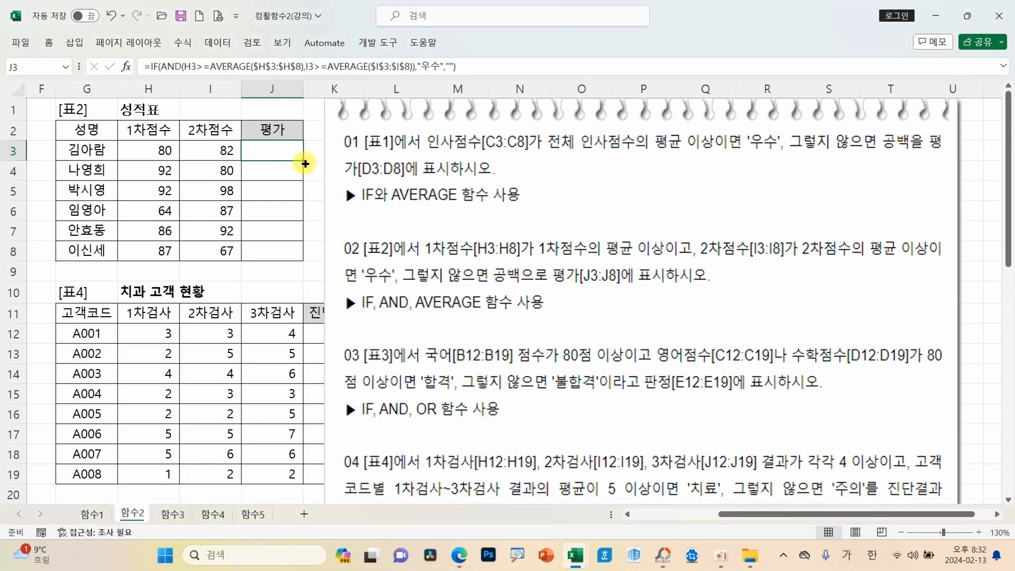
pyautogui.moveTo(304, 162); pyautogui.dragTo(293, 261)
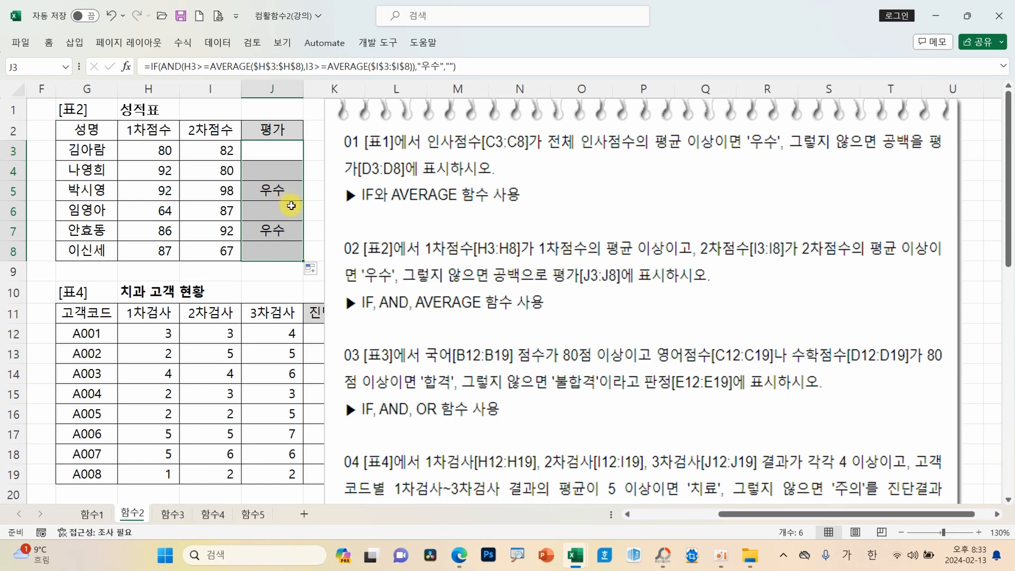
# Step: Move the exercise text box back beside 표1 and 표3, starting at column F, and select E12 in 표3's 판정 column
pyautogui.click(288, 338)
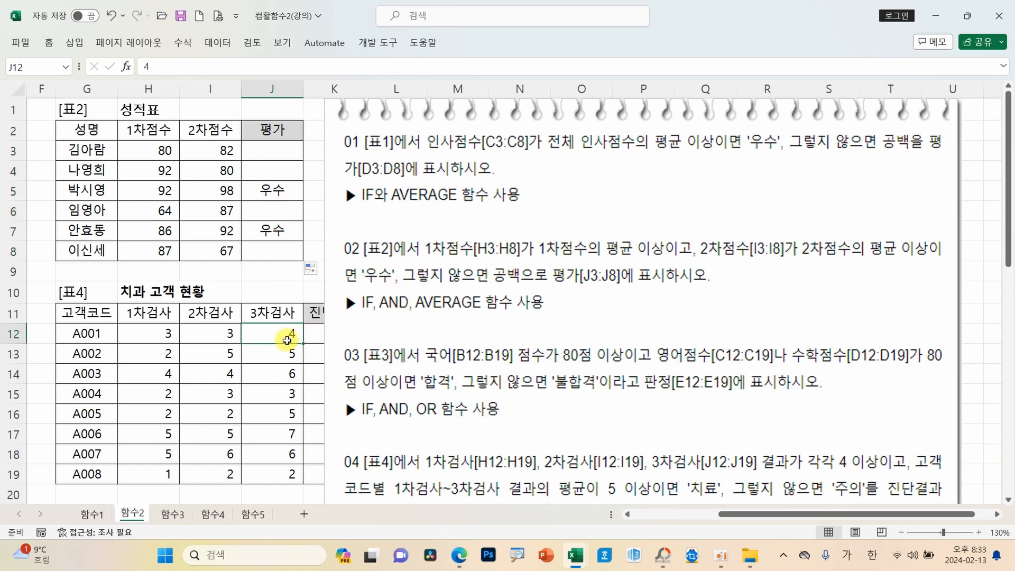
pyautogui.moveTo(742, 521); pyautogui.dragTo(642, 519)
pyautogui.moveTo(713, 392); pyautogui.dragTo(429, 392)
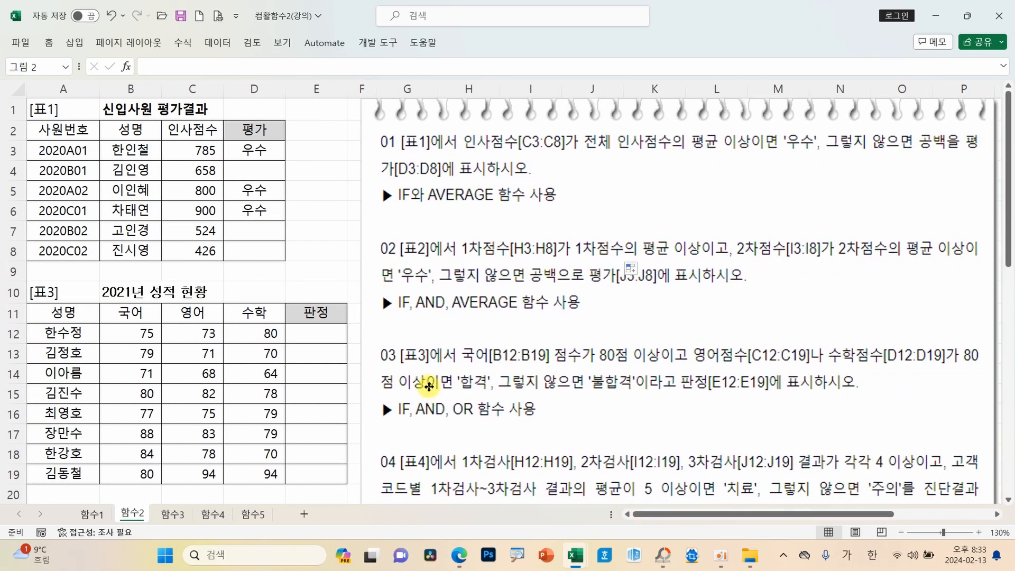
pyautogui.click(312, 332)
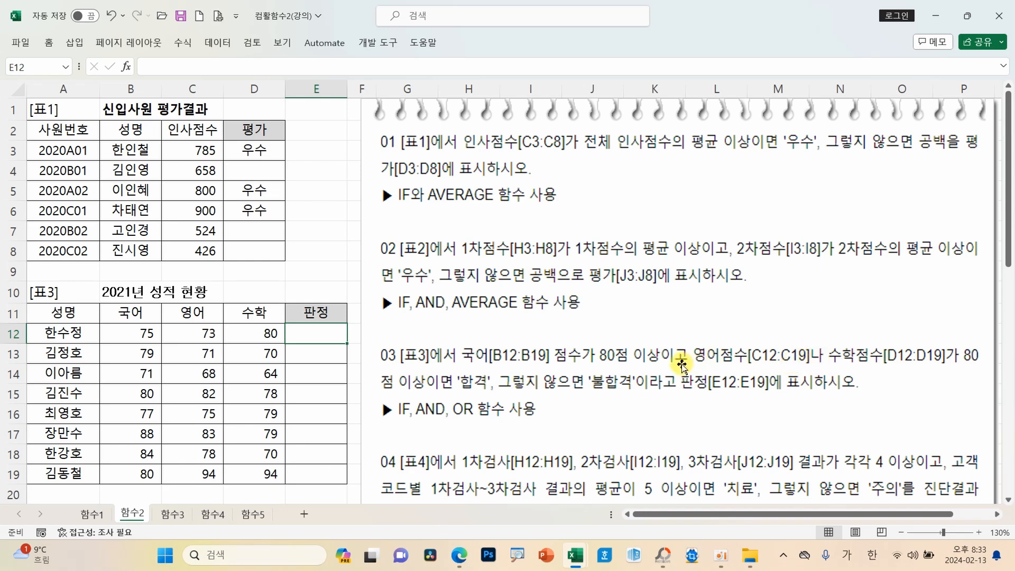
# Step: Examine how exercise 03's condition combines the 국어 score test with the 영어 and 수학 score tests
pyautogui.moveTo(464, 363); pyautogui.dragTo(660, 364)
pyautogui.moveTo(587, 320); pyautogui.dragTo(581, 333)
pyautogui.moveTo(684, 365)
pyautogui.mouseDown()
pyautogui.moveTo(671, 356)
pyautogui.moveTo(685, 366)
pyautogui.mouseUp()
pyautogui.moveTo(656, 320)
pyautogui.mouseDown()
pyautogui.moveTo(651, 331)
pyautogui.moveTo(668, 324)
pyautogui.moveTo(668, 339)
pyautogui.moveTo(680, 323)
pyautogui.moveTo(849, 364)
pyautogui.moveTo(942, 369)
pyautogui.mouseUp()
pyautogui.moveTo(814, 320)
pyautogui.mouseDown()
pyautogui.moveTo(800, 334)
pyautogui.moveTo(808, 323)
pyautogui.moveTo(850, 344)
pyautogui.mouseUp()
pyautogui.moveTo(958, 373); pyautogui.dragTo(981, 370)
pyautogui.moveTo(380, 391); pyautogui.dragTo(425, 387)
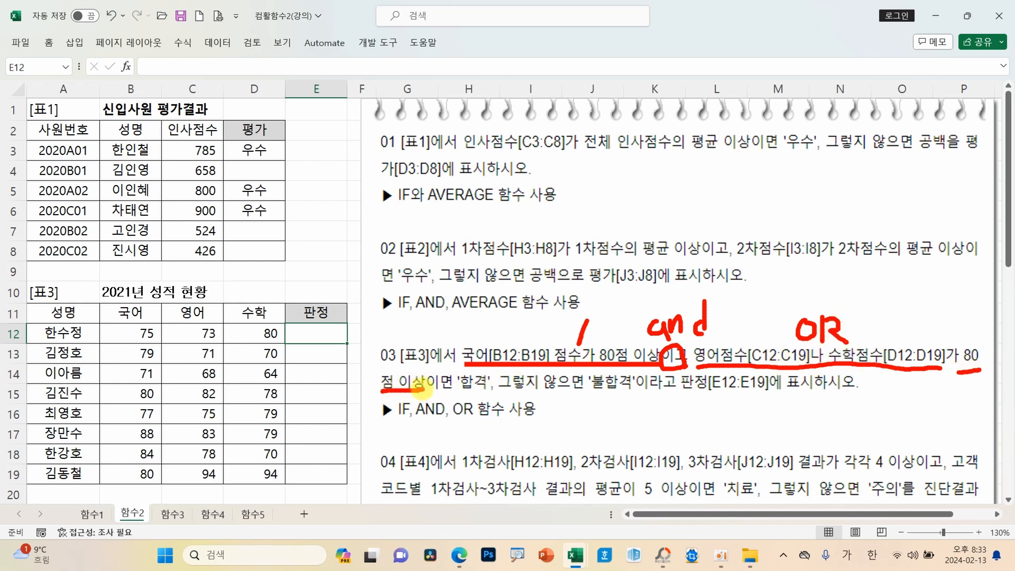
pyautogui.moveTo(899, 388)
pyautogui.mouseDown()
pyautogui.moveTo(913, 378)
pyautogui.moveTo(933, 405)
pyautogui.mouseUp()
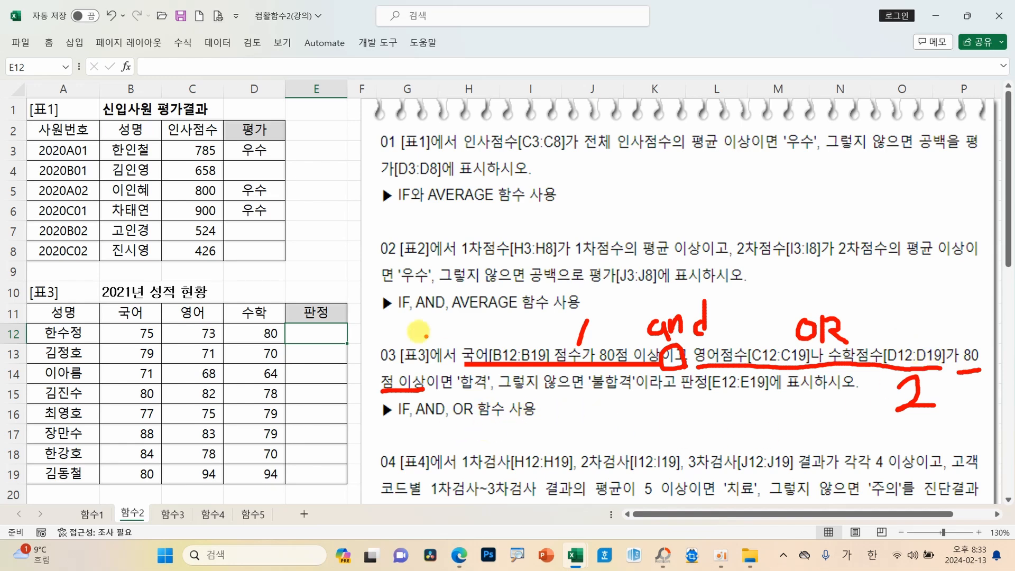
pyautogui.press('Escape')
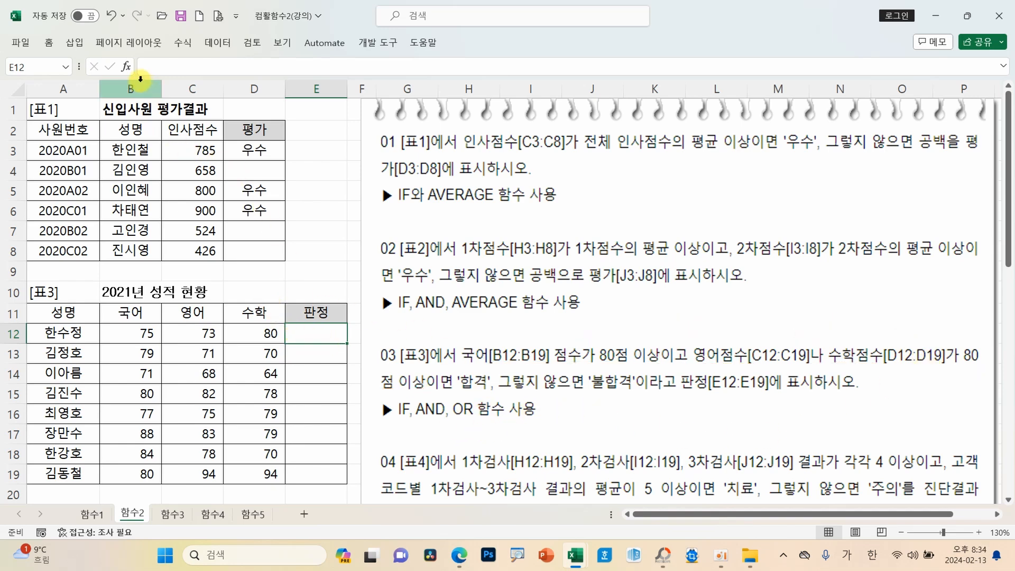
# Step: Insert an IF function in E12 of 표3 and move its arguments dialog above exercise 03 so the text and scores stay readable
pyautogui.click(126, 67)
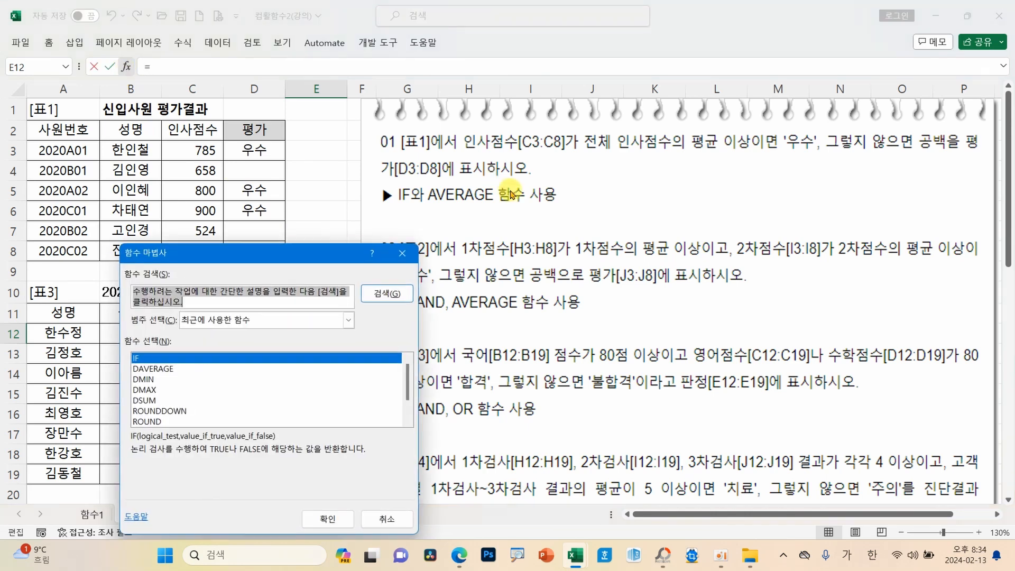
pyautogui.click(328, 518)
pyautogui.moveTo(377, 326); pyautogui.dragTo(633, 109)
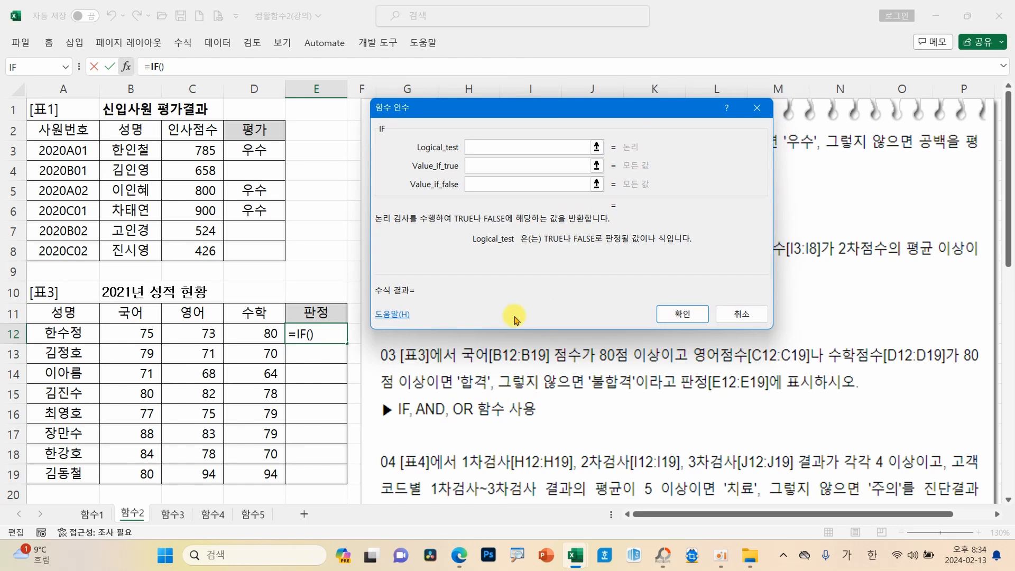
# Step: Set E12's logical test to AND(B12>=80,OR(C12>=80,D12>=80))
pyautogui.write('AND(')
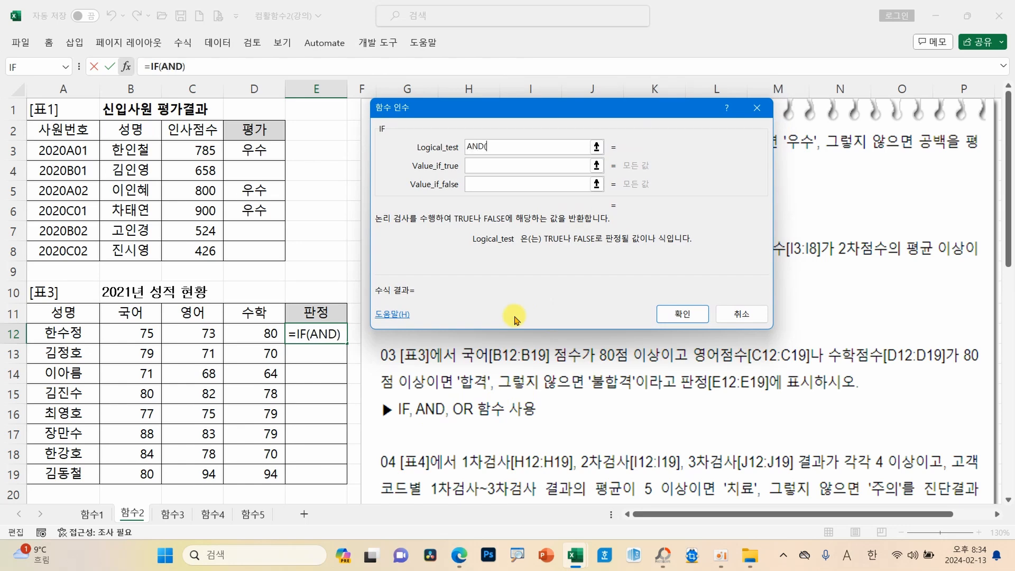
pyautogui.click(150, 332)
pyautogui.write('>')
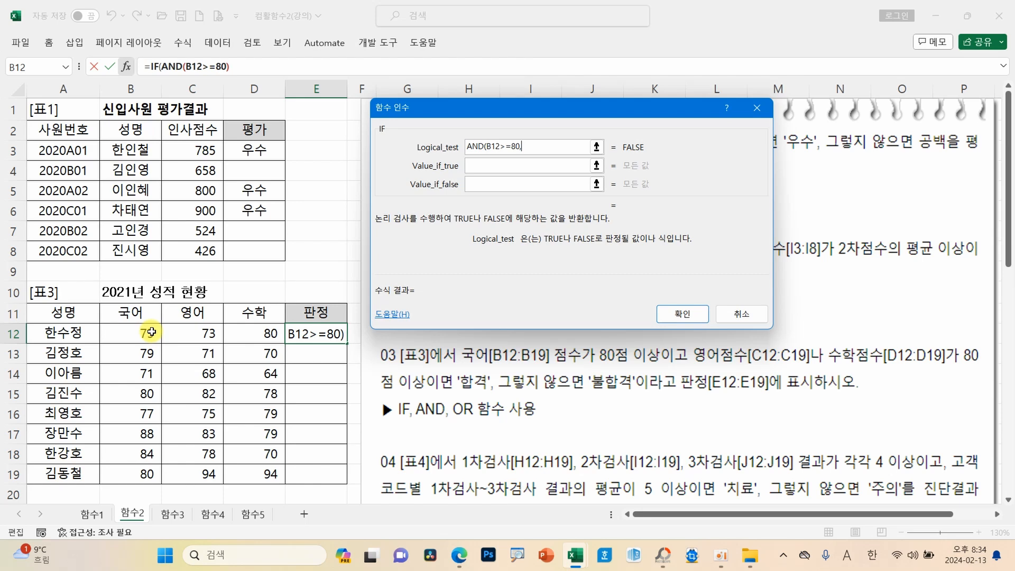
pyautogui.write('=80,OR(')
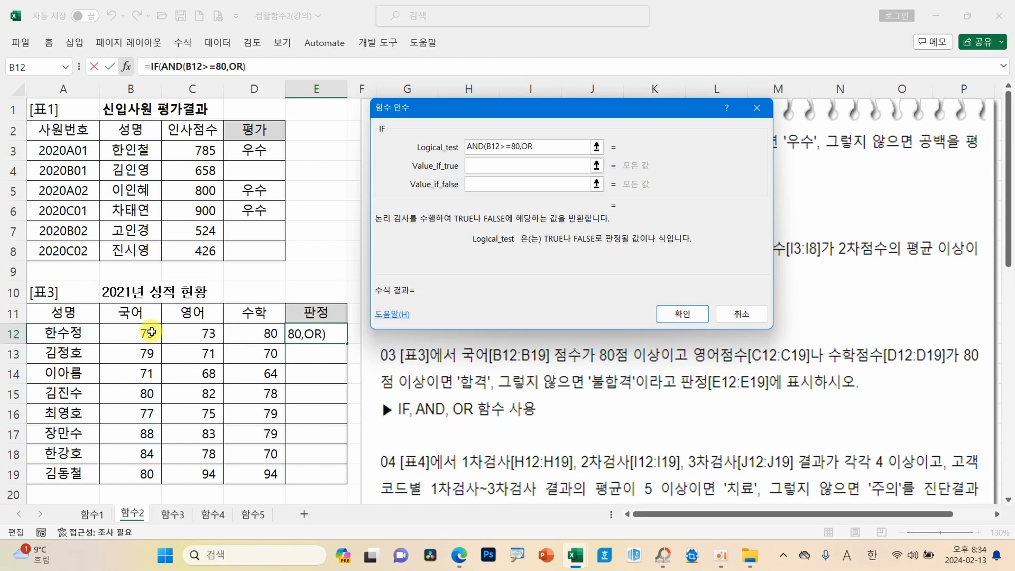
pyautogui.click(205, 337)
pyautogui.write('>=80,')
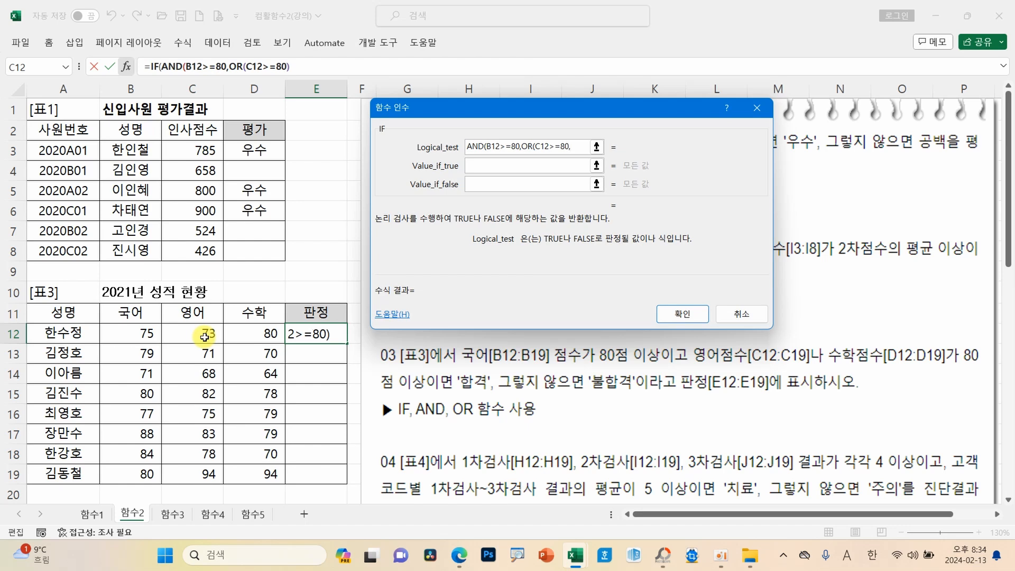
pyautogui.click(252, 334)
pyautogui.write('>=80')
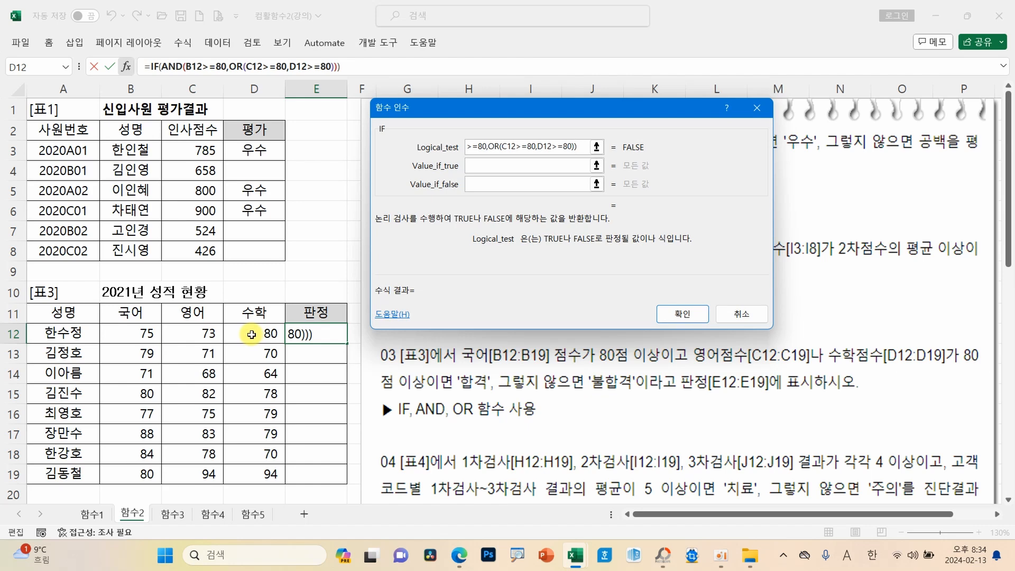
# Step: Return "합격" if true and "불합격" if false in E12, and fill the formula down to E19
pyautogui.click(486, 165)
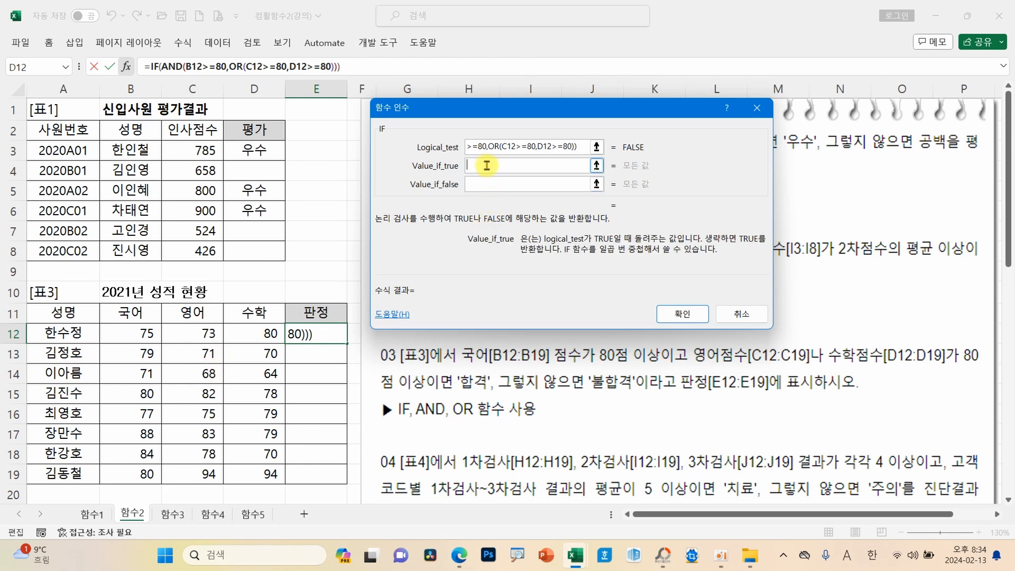
pyautogui.press('Hangul')
pyautogui.write('합ㄱ')
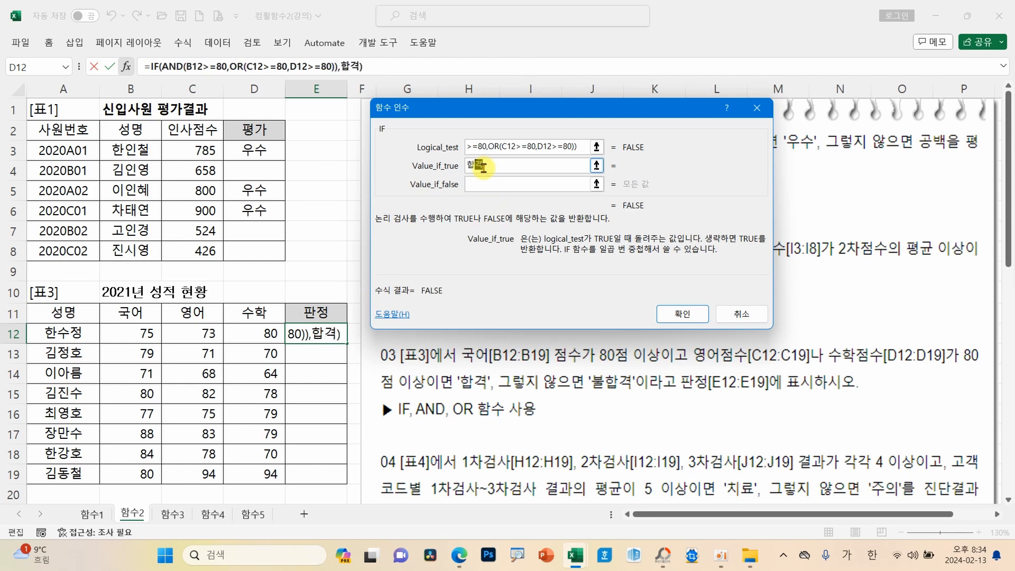
pyautogui.press('Tab')
pyautogui.write('불합ㄱ')
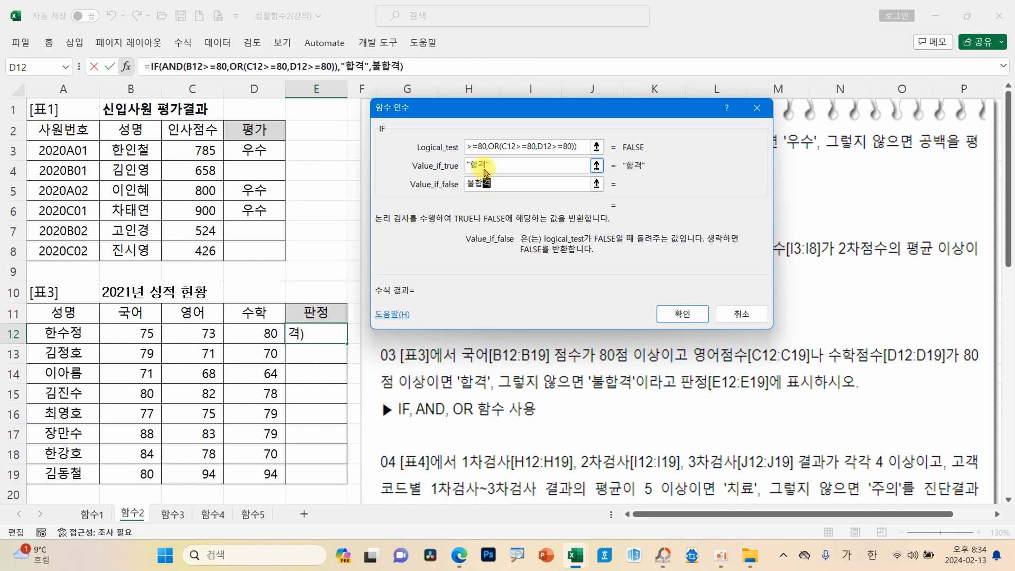
pyautogui.click(491, 166)
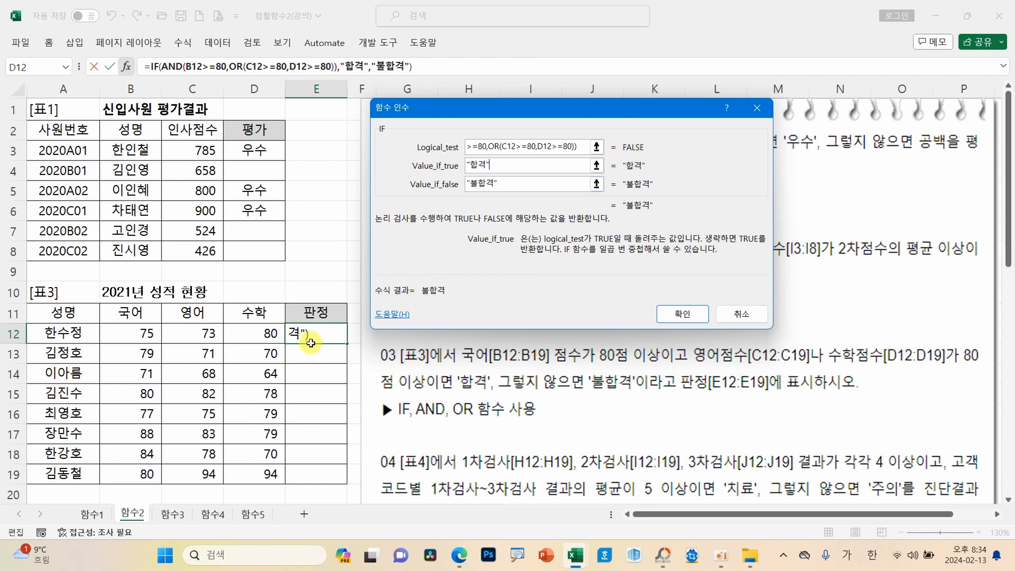
pyautogui.click(681, 315)
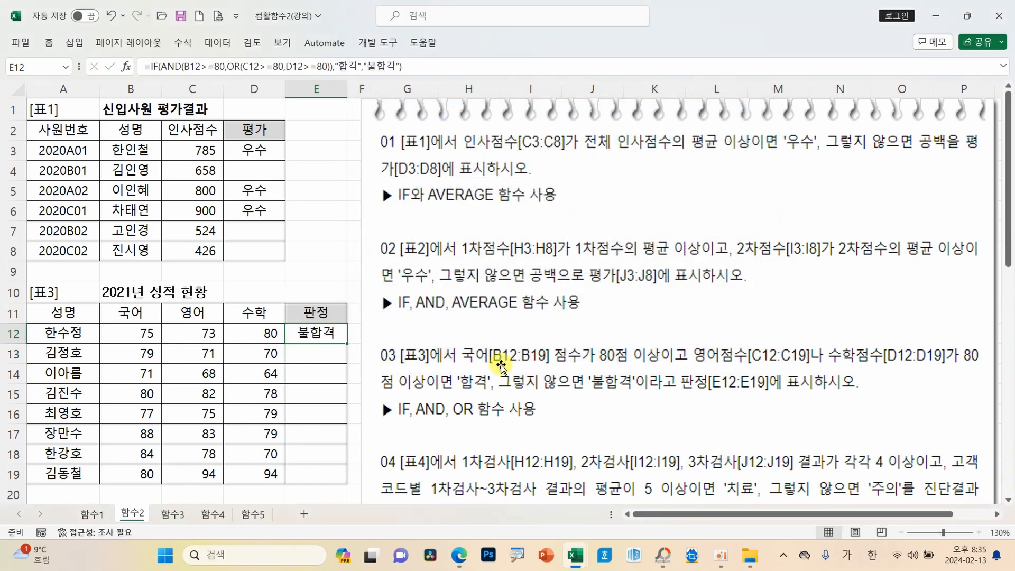
pyautogui.moveTo(346, 344); pyautogui.dragTo(329, 478)
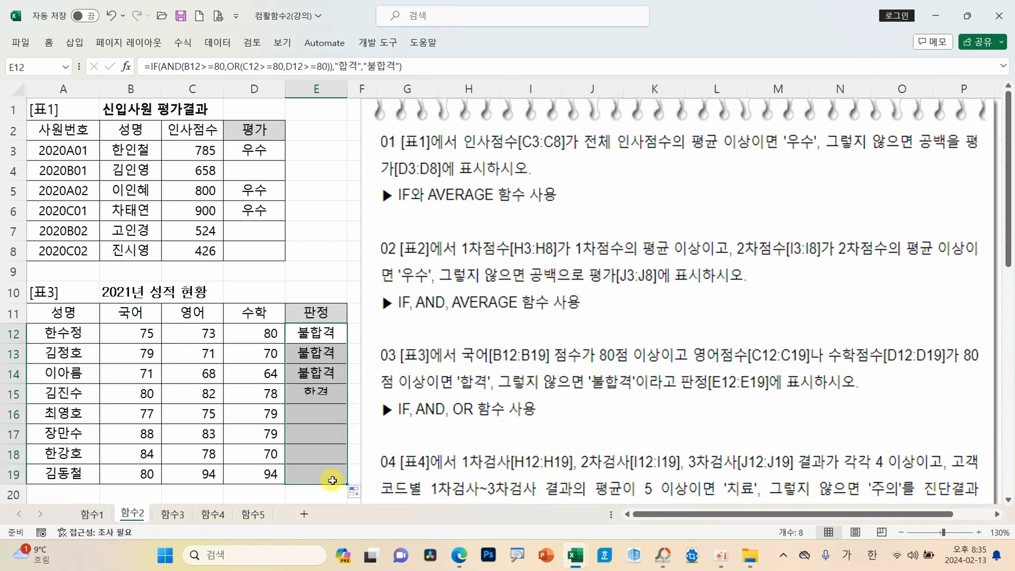
pyautogui.click(324, 335)
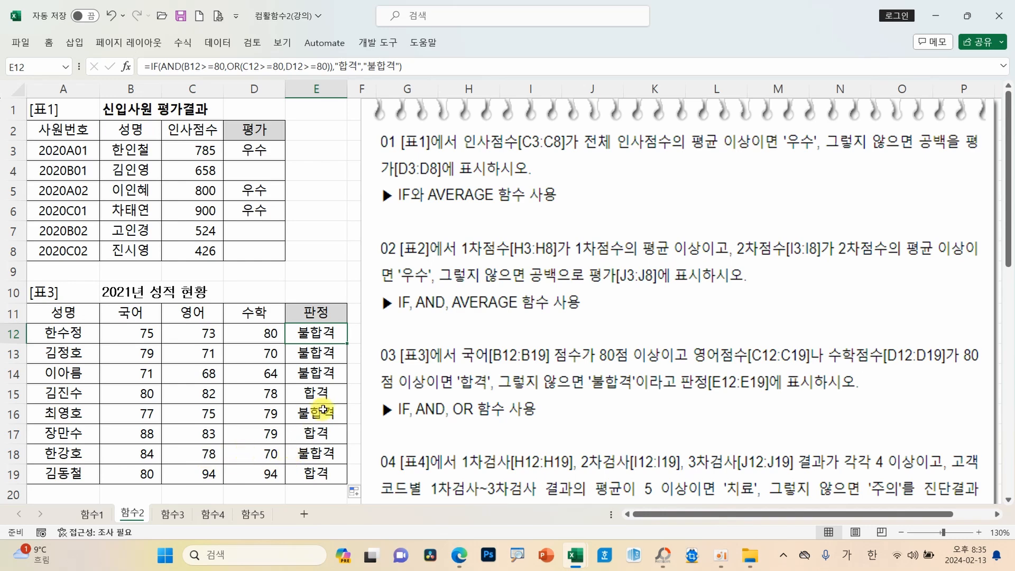
# Step: Move the exercise text box beside 표4, starting at column L, so the 진단결과 column and exercise 04 are both readable
pyautogui.moveTo(460, 383); pyautogui.dragTo(738, 309)
pyautogui.moveTo(702, 516); pyautogui.dragTo(761, 502)
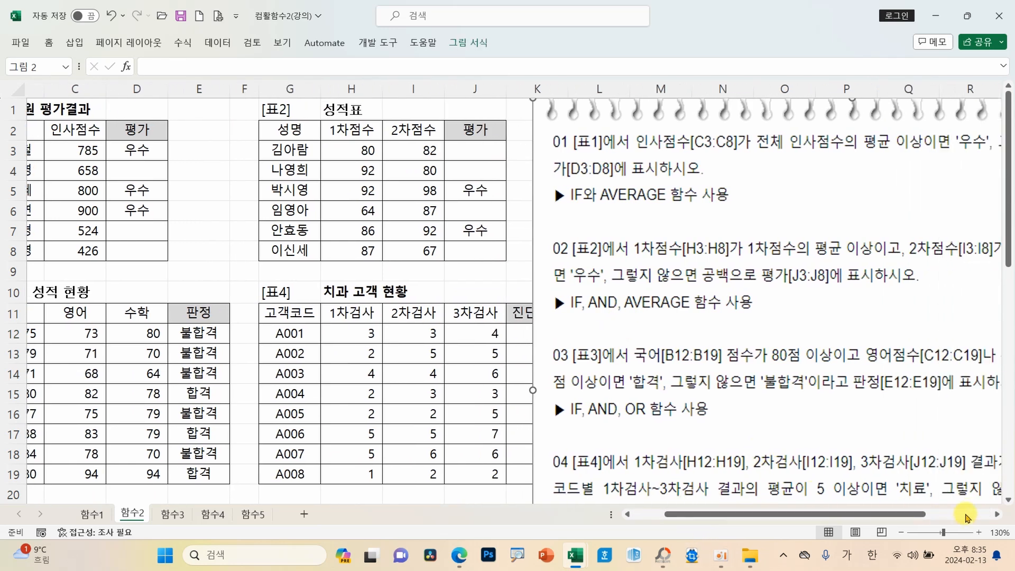
pyautogui.click(998, 516)
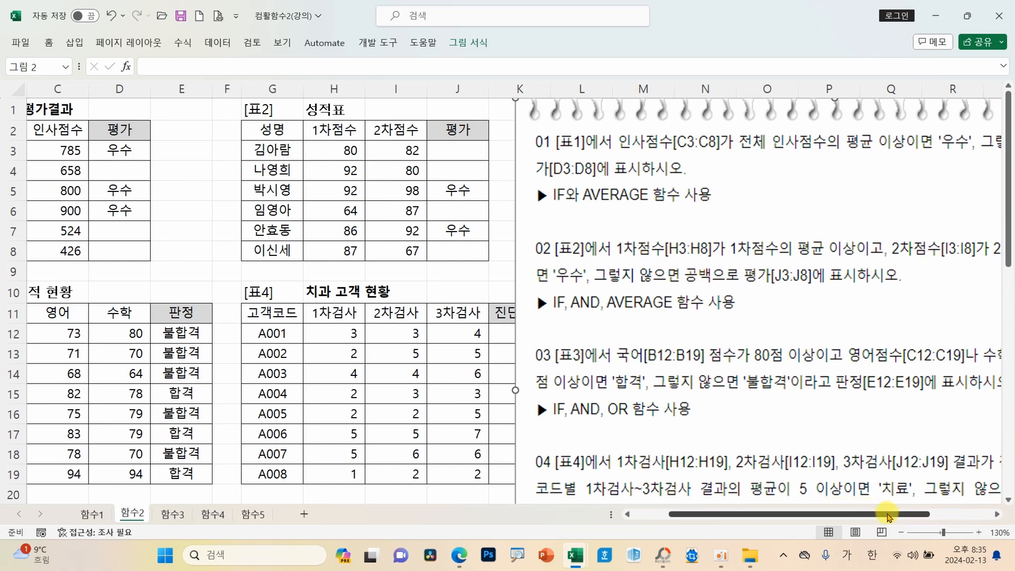
pyautogui.moveTo(897, 517); pyautogui.dragTo(941, 517)
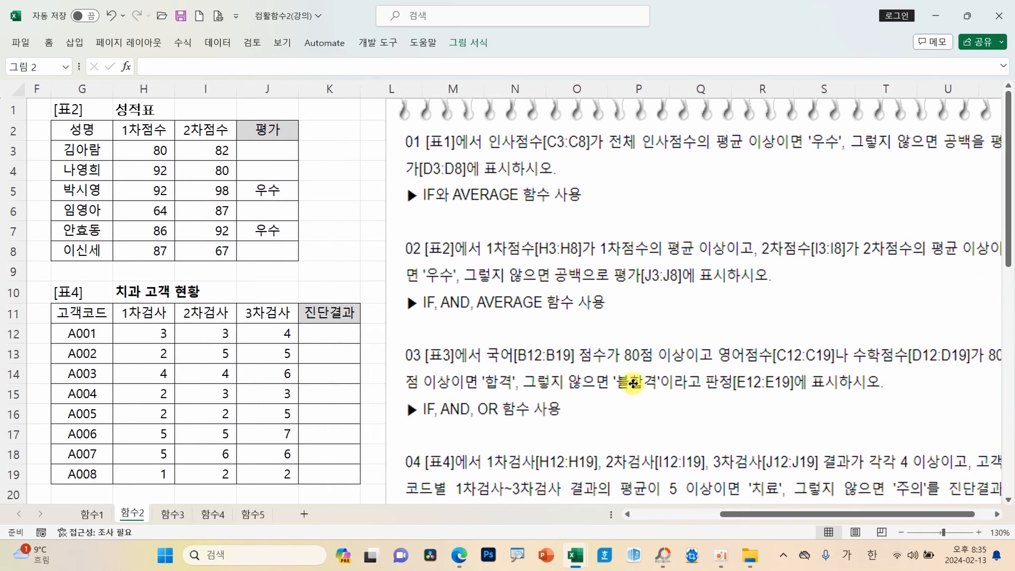
pyautogui.scroll(-2, 621, 382)
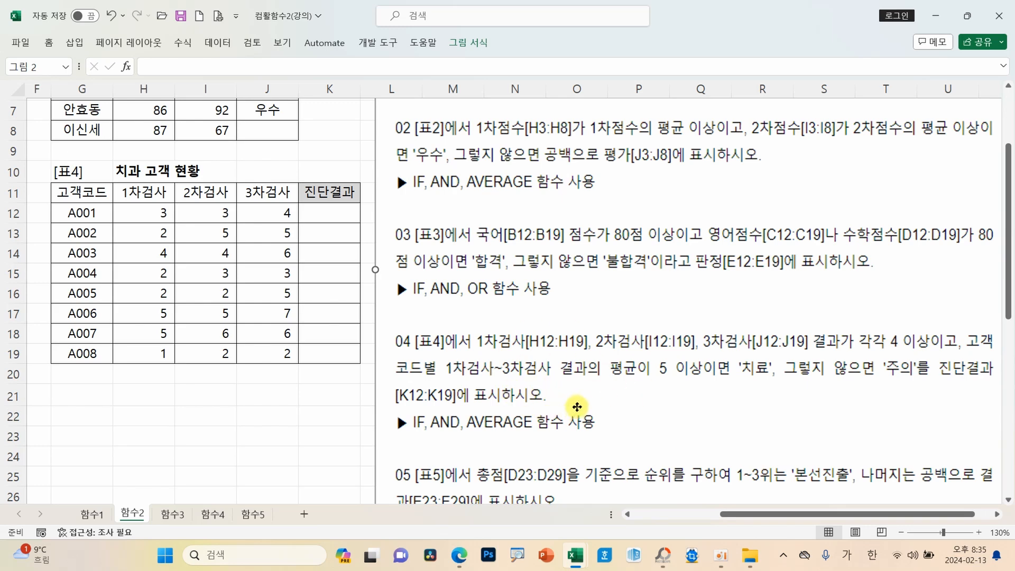
pyautogui.moveTo(577, 407); pyautogui.dragTo(567, 406)
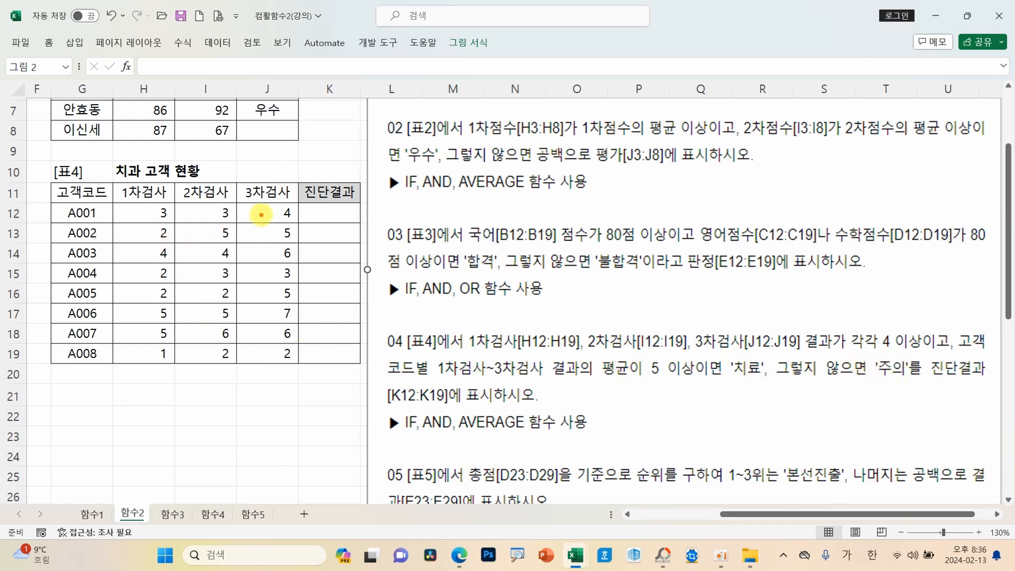
# Step: Examine exercise 04's average condition over the three 검사 columns and its '치료' and '주의' results
pyautogui.moveTo(288, 200)
pyautogui.mouseDown()
pyautogui.moveTo(211, 196)
pyautogui.moveTo(164, 222)
pyautogui.moveTo(292, 210)
pyautogui.mouseUp()
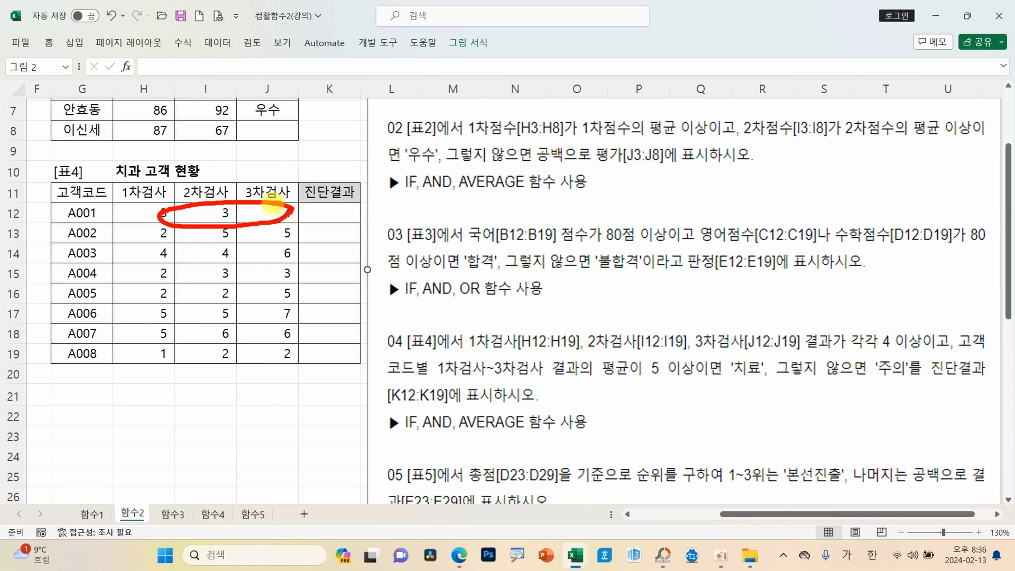
pyautogui.moveTo(622, 380); pyautogui.dragTo(695, 380)
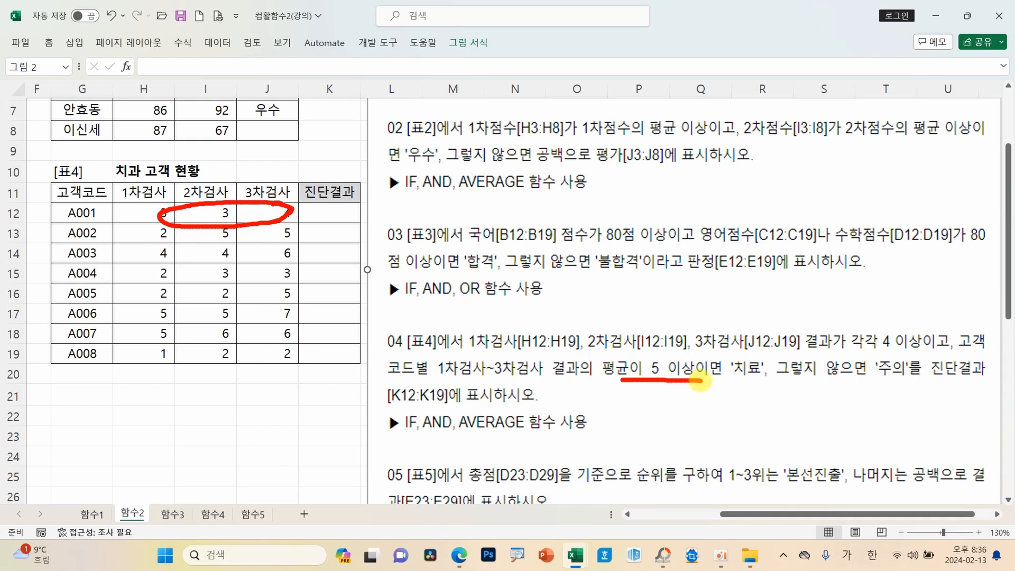
pyautogui.moveTo(761, 383)
pyautogui.mouseDown()
pyautogui.moveTo(740, 349)
pyautogui.moveTo(750, 389)
pyautogui.mouseUp()
pyautogui.moveTo(908, 390)
pyautogui.mouseDown()
pyautogui.moveTo(867, 359)
pyautogui.moveTo(907, 386)
pyautogui.mouseUp()
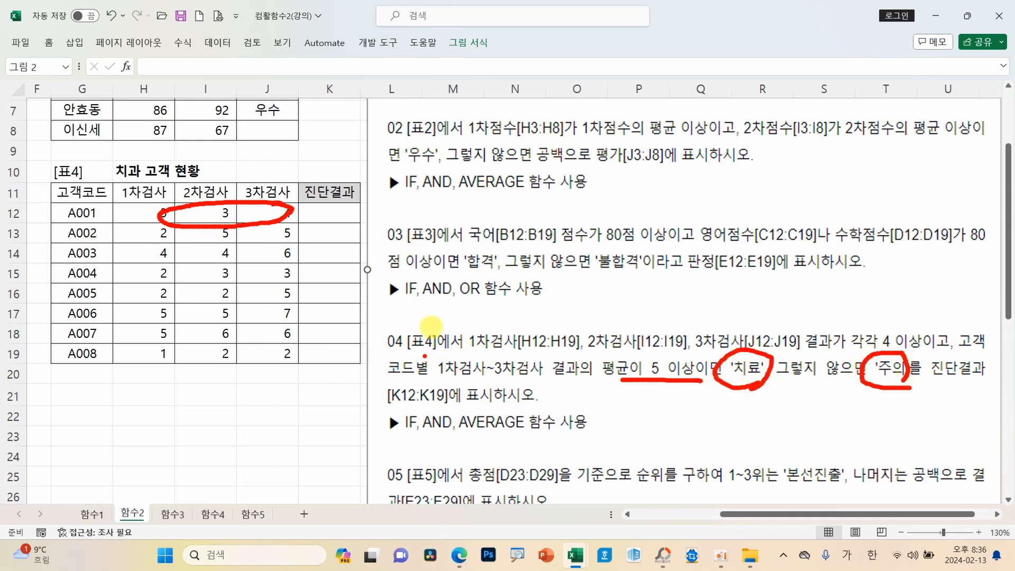
pyautogui.press('Escape')
# Step: Insert an IF function in K12 of 표4 and move its arguments dialog above exercise 04's text
pyautogui.click(339, 217)
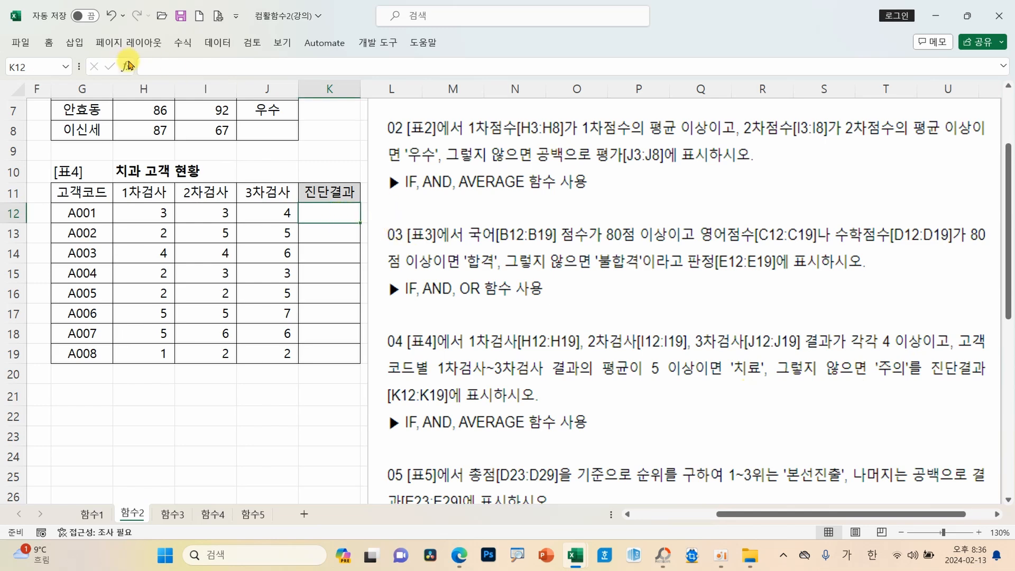
pyautogui.click(128, 65)
pyautogui.click(629, 343)
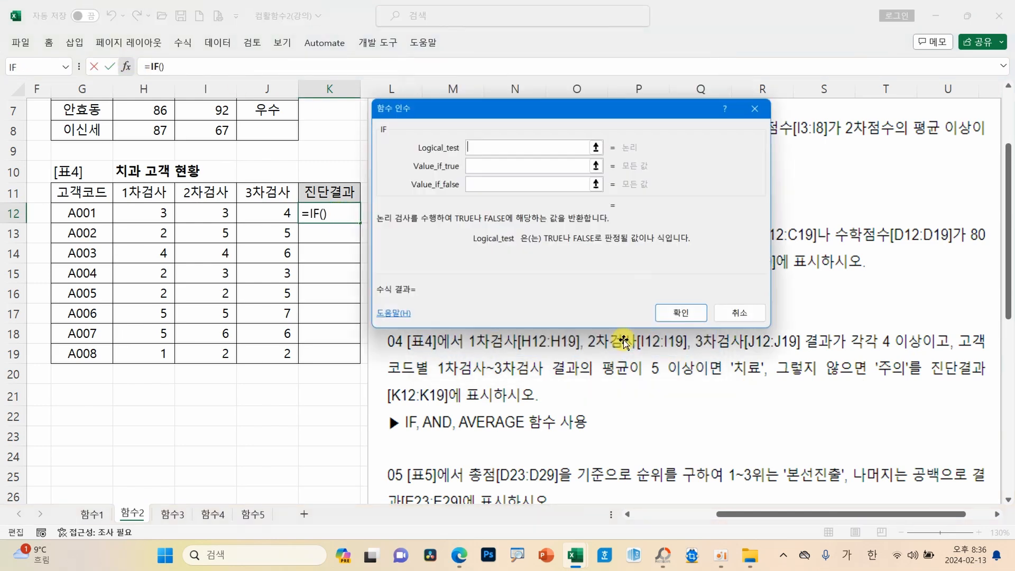
pyautogui.moveTo(504, 114); pyautogui.dragTo(517, 101)
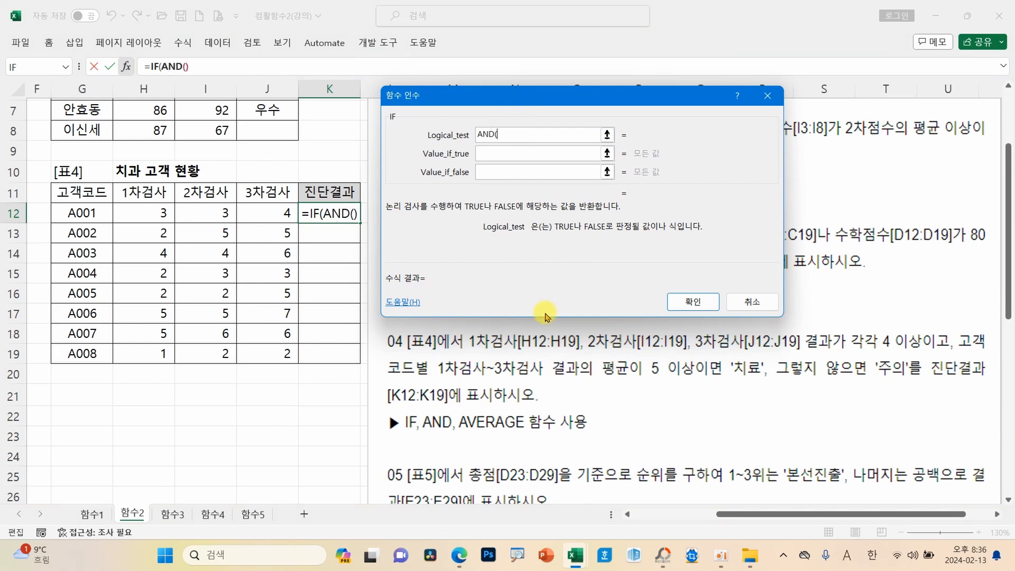
# Step: Begin K12's logical test with an AND function requiring H12>=4, I12>=4 and J12>=4
pyautogui.write('AND(')
pyautogui.click(164, 216)
pyautogui.write('>=4,')
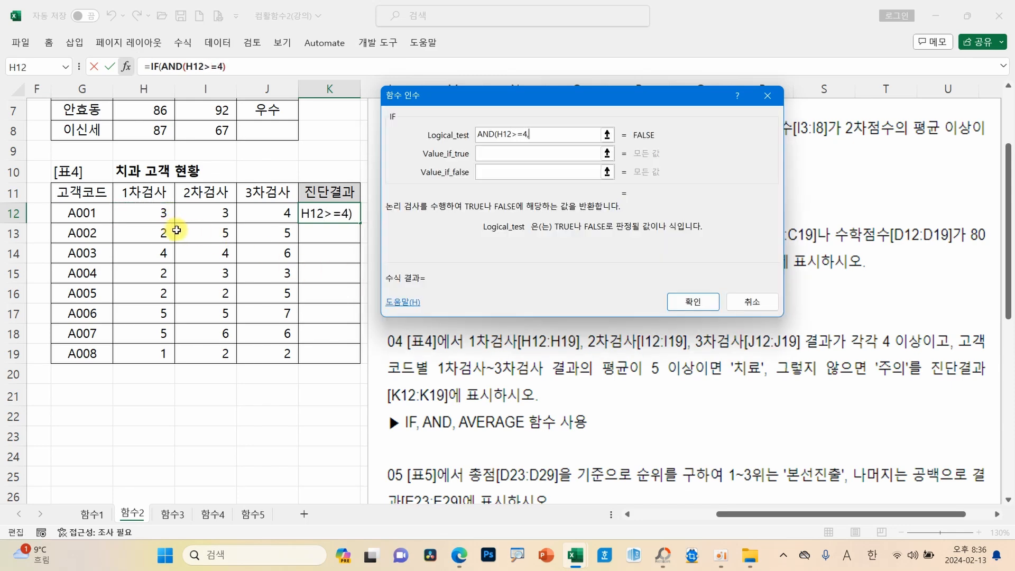
pyautogui.write('>=4,')
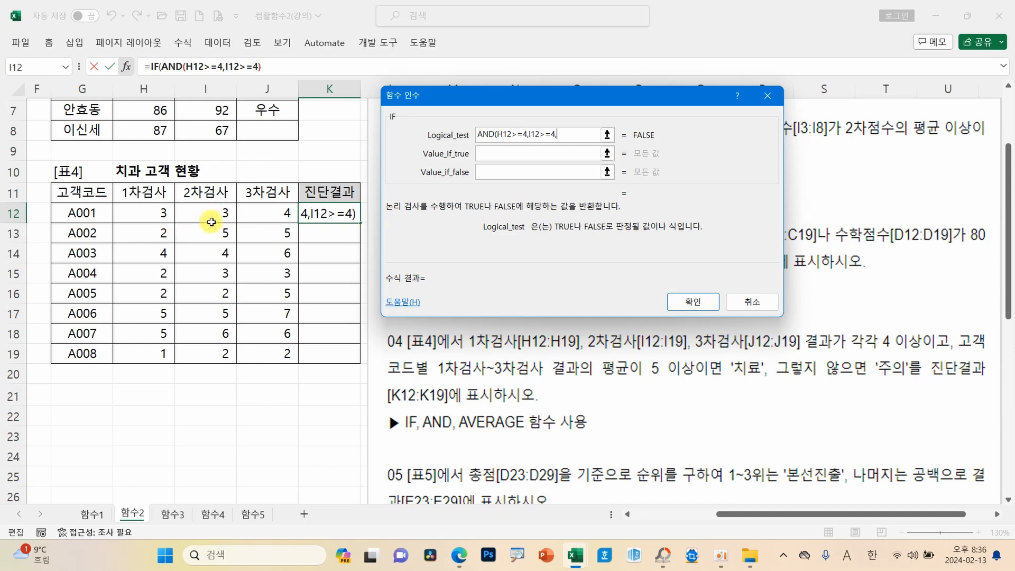
pyautogui.click(272, 219)
pyautogui.write('>=4,')
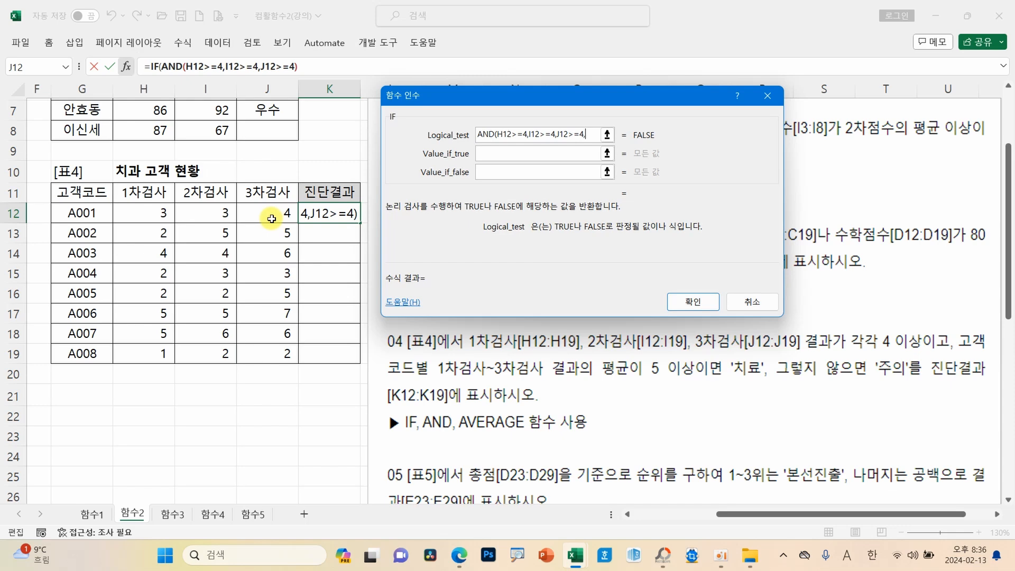
# Step: Add AVERAGE(H12:J12)>=5 as the last AND condition in K12 and close the logical test
pyautogui.write('AVERAGE')
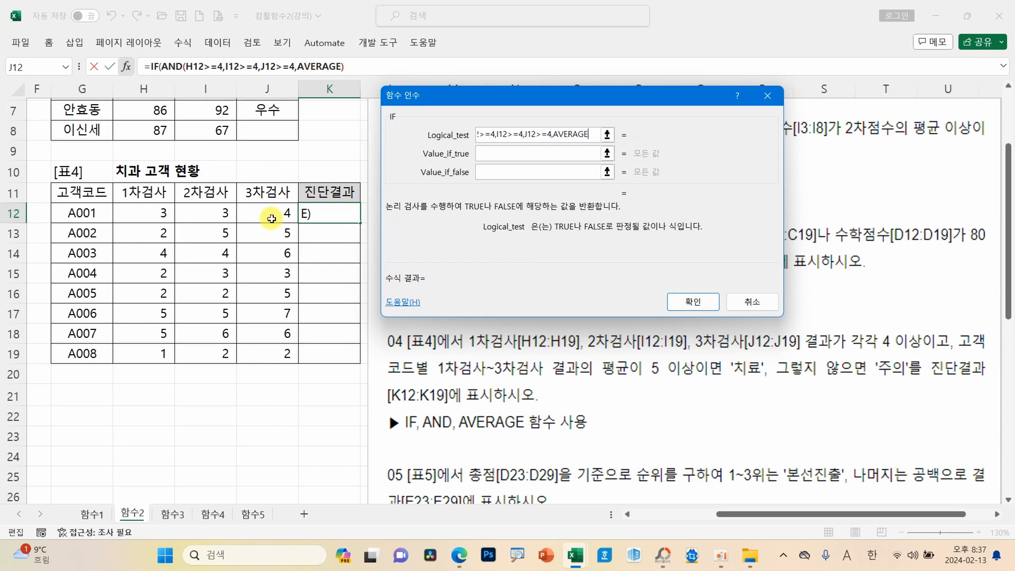
pyautogui.write('(')
pyautogui.moveTo(150, 213); pyautogui.dragTo(264, 215)
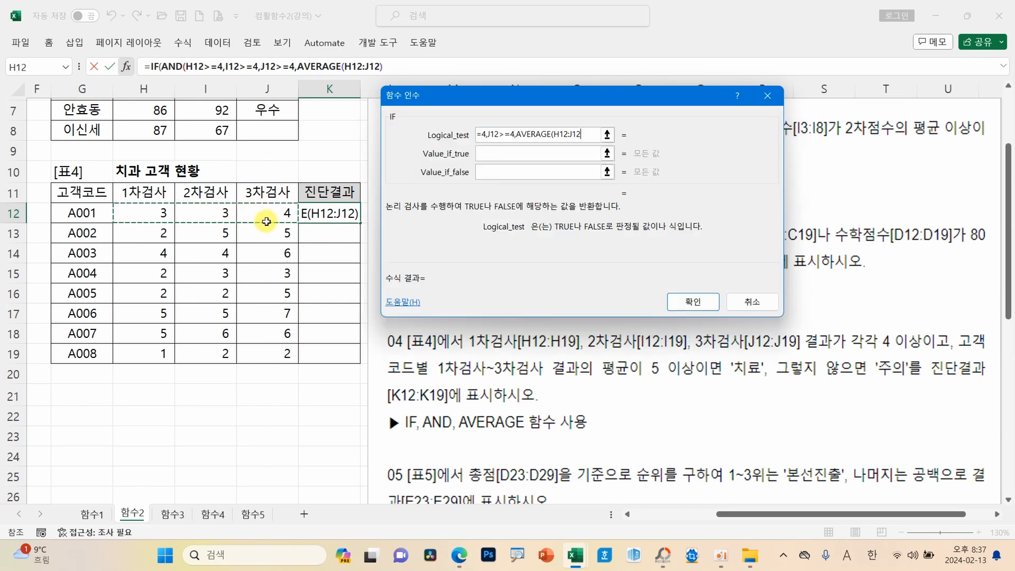
pyautogui.write(')>=5')
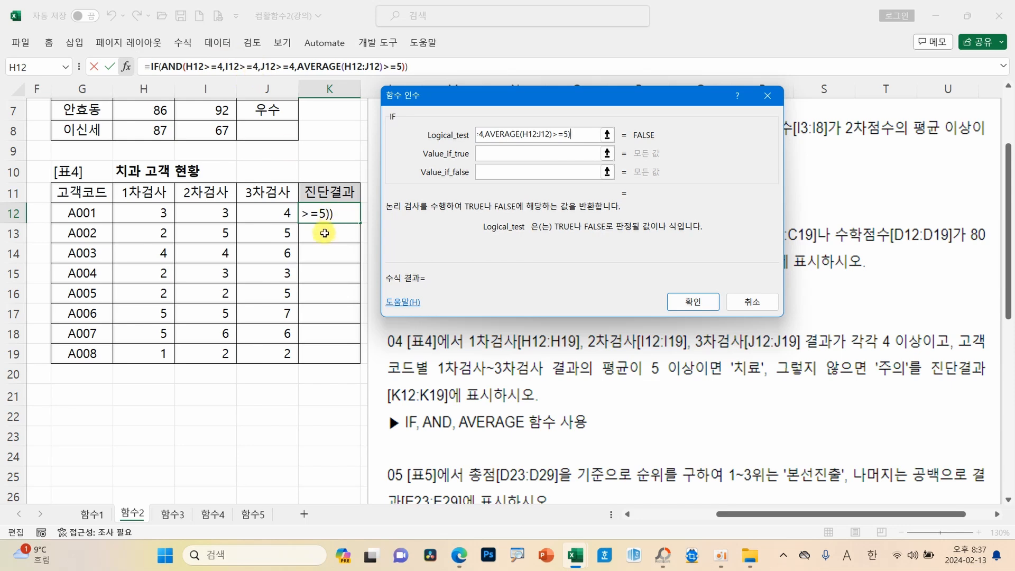
# Step: Return "치료" if true and "주의" if false in K12, and fill the formula down to K19
pyautogui.click(491, 157)
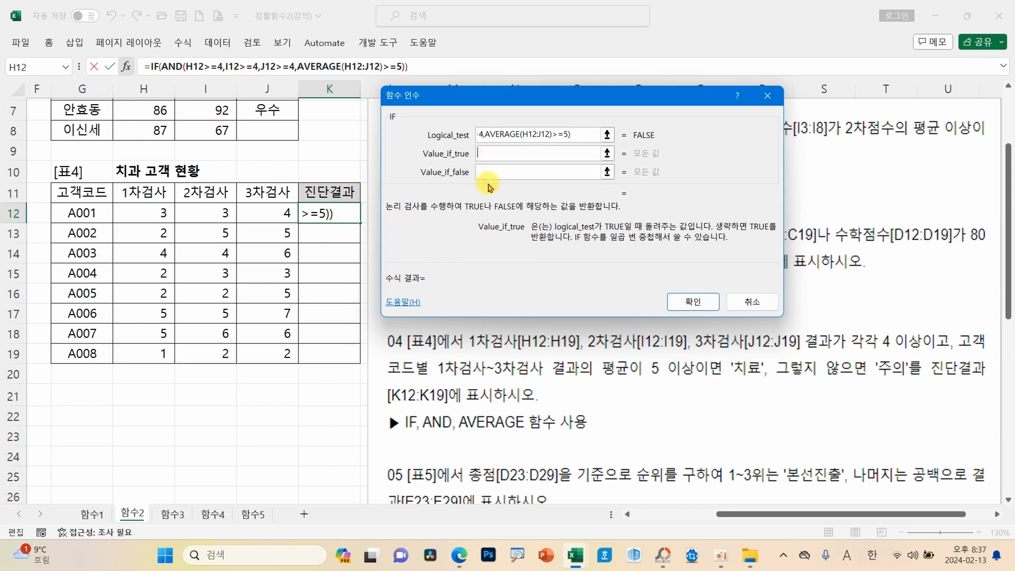
pyautogui.write('치료')
pyautogui.press('Tab')
pyautogui.write('ㅈㅜㅇㅢ')
pyautogui.click(516, 153)
pyautogui.click(525, 170)
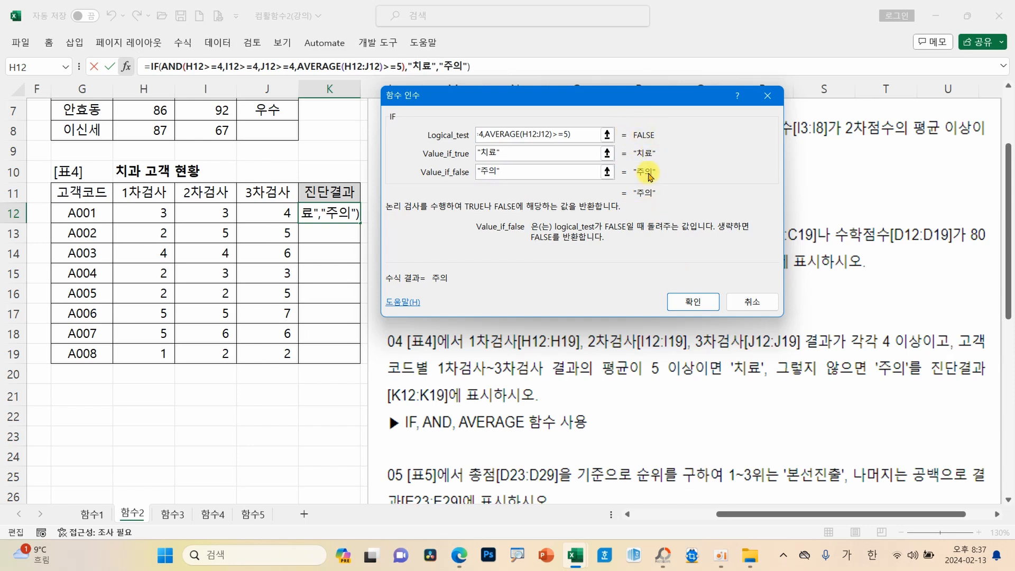
pyautogui.click(693, 301)
pyautogui.moveTo(360, 223); pyautogui.dragTo(341, 357)
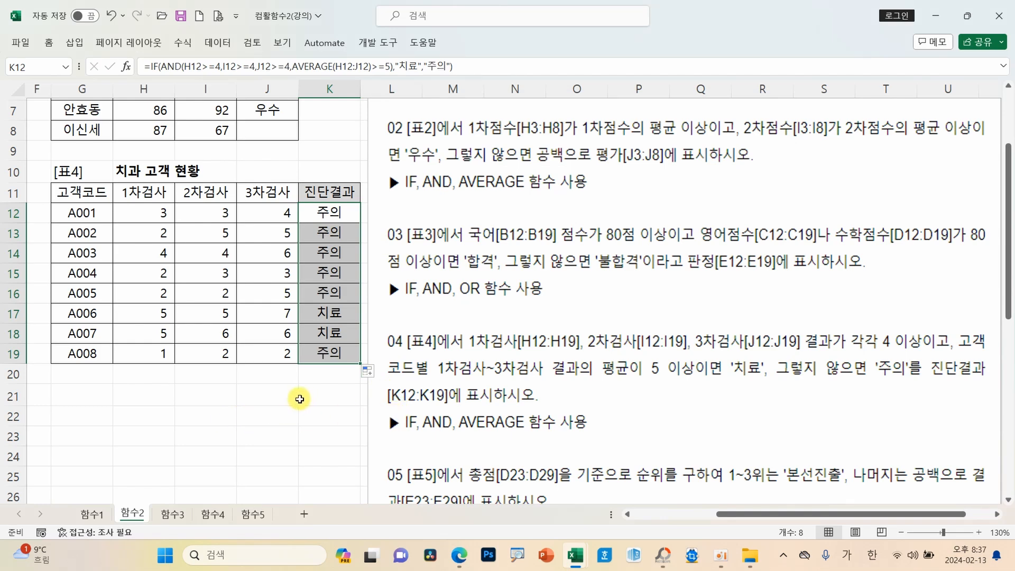
pyautogui.click(291, 372)
# Step: Move the exercise text box back to column F, beside 표5, and bring exercise 05 into view
pyautogui.moveTo(459, 438); pyautogui.dragTo(369, 437)
pyautogui.click(723, 515)
pyautogui.moveTo(723, 515); pyautogui.dragTo(620, 518)
pyautogui.moveTo(656, 460); pyautogui.dragTo(400, 453)
pyautogui.scroll(-3, 442, 434)
pyautogui.moveTo(460, 340); pyautogui.dragTo(478, 340)
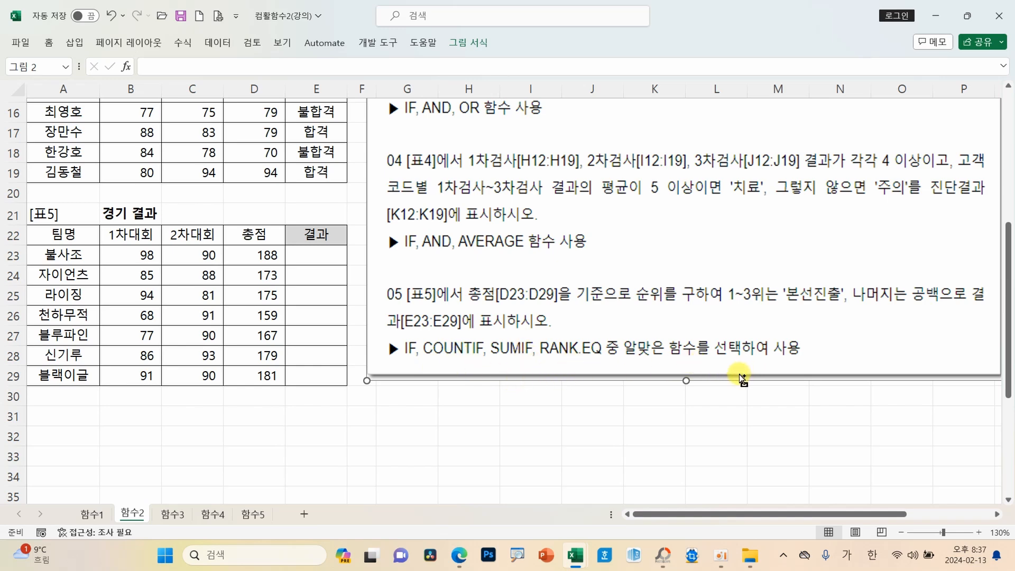
pyautogui.moveTo(773, 313); pyautogui.dragTo(823, 311)
pyautogui.moveTo(907, 307); pyautogui.dragTo(935, 305)
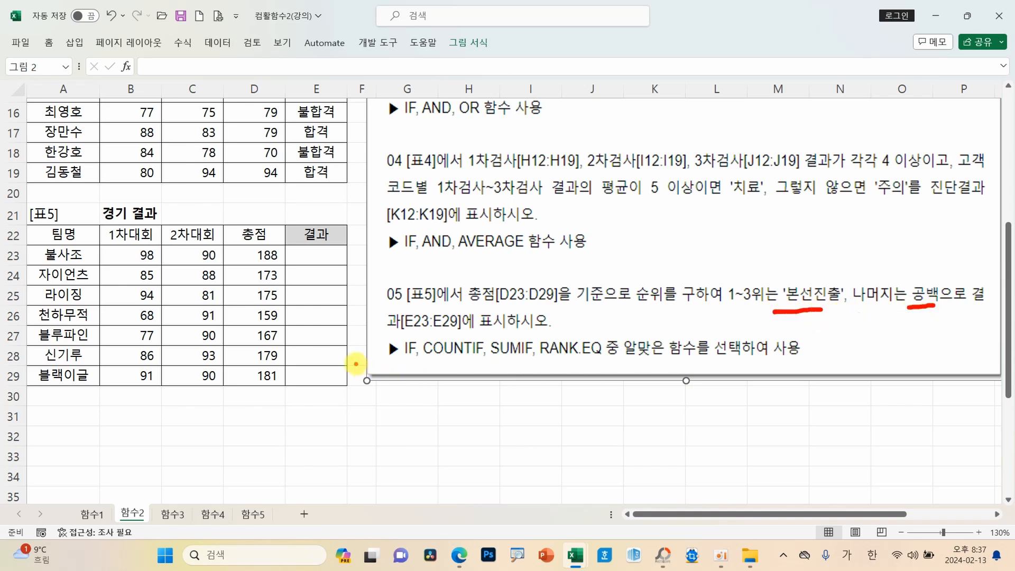
pyautogui.moveTo(417, 341)
pyautogui.mouseDown()
pyautogui.moveTo(403, 345)
pyautogui.moveTo(409, 367)
pyautogui.moveTo(426, 365)
pyautogui.mouseUp()
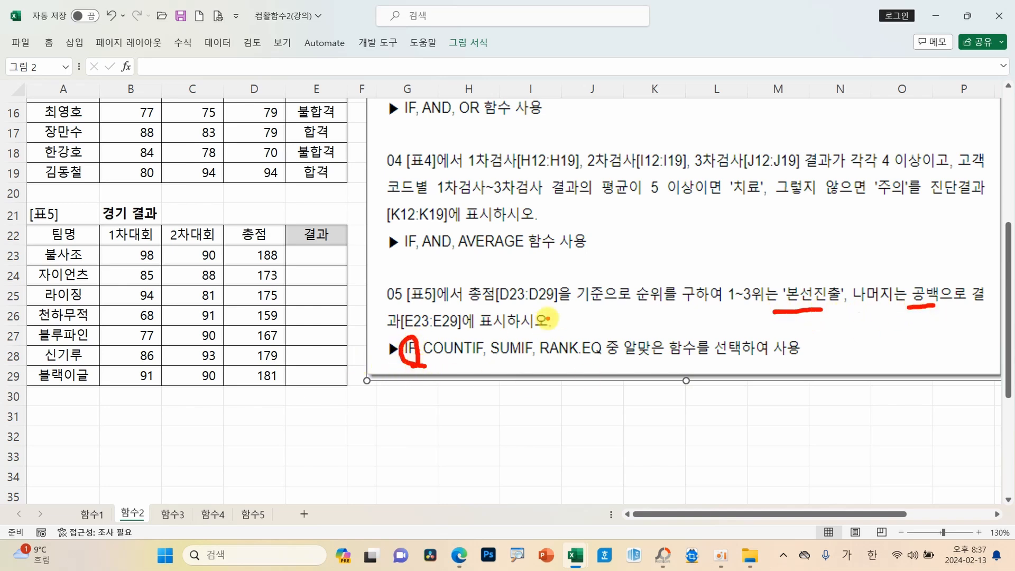
pyautogui.moveTo(273, 246)
pyautogui.mouseDown()
pyautogui.moveTo(246, 258)
pyautogui.moveTo(277, 262)
pyautogui.mouseUp()
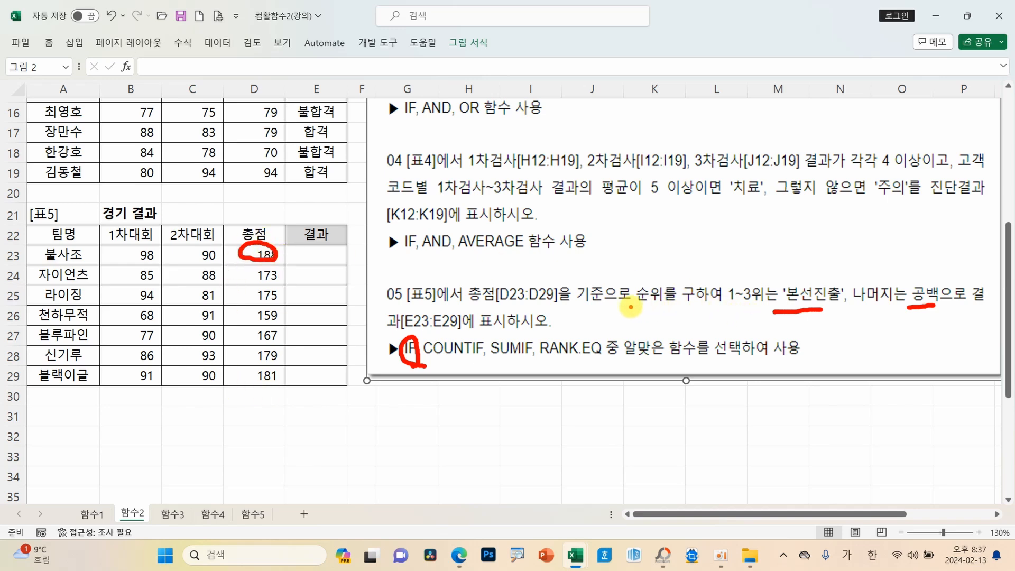
pyautogui.moveTo(605, 339)
pyautogui.mouseDown()
pyautogui.moveTo(555, 365)
pyautogui.moveTo(526, 341)
pyautogui.moveTo(600, 356)
pyautogui.mouseUp()
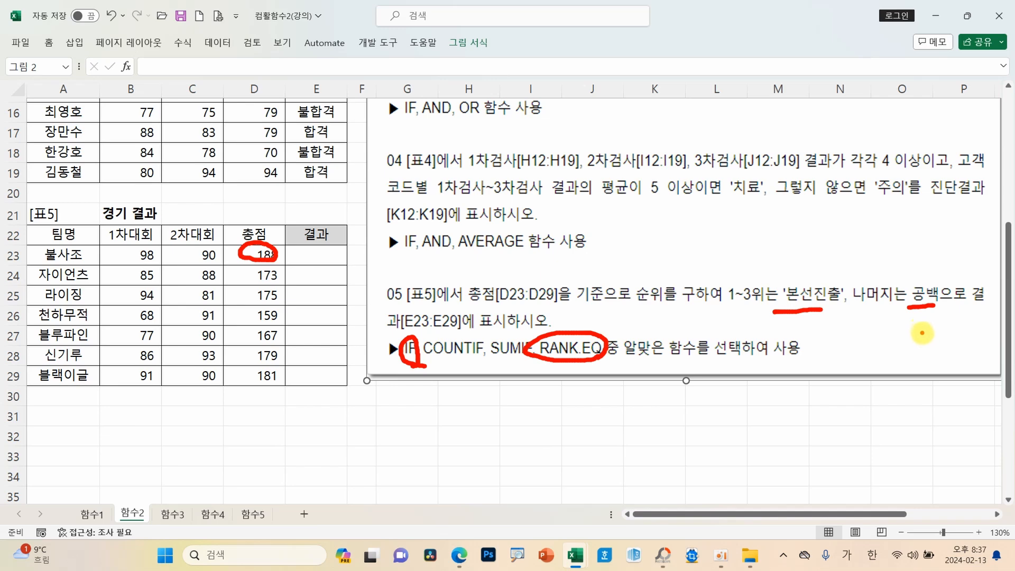
pyautogui.moveTo(705, 259)
pyautogui.mouseDown()
pyautogui.moveTo(553, 251)
pyautogui.moveTo(692, 270)
pyautogui.moveTo(706, 258)
pyautogui.mouseUp()
pyautogui.moveTo(777, 191)
pyautogui.mouseDown()
pyautogui.moveTo(767, 226)
pyautogui.moveTo(846, 218)
pyautogui.mouseUp()
pyautogui.moveTo(875, 186)
pyautogui.mouseDown()
pyautogui.moveTo(896, 206)
pyautogui.moveTo(880, 217)
pyautogui.mouseUp()
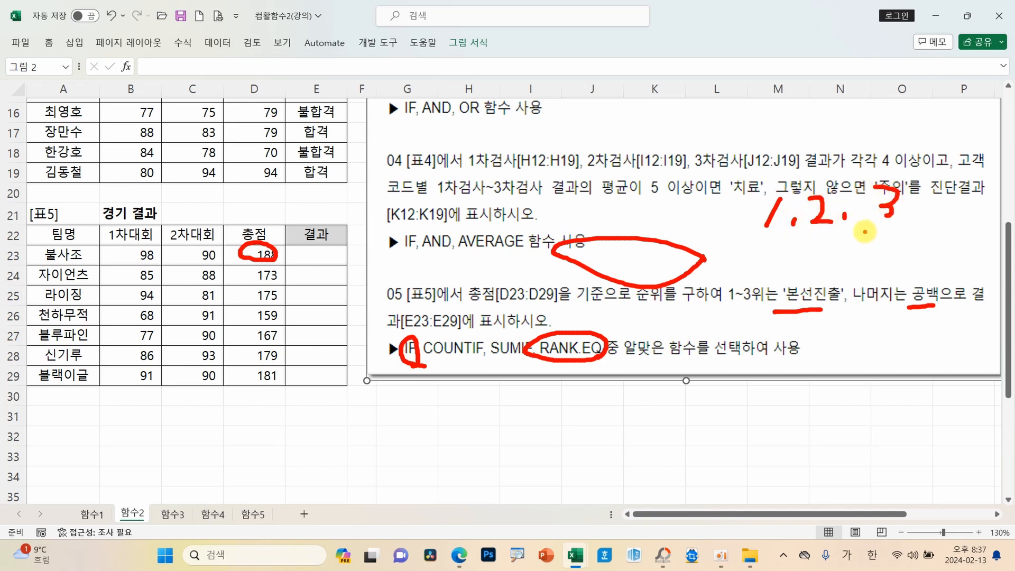
pyautogui.moveTo(771, 246)
pyautogui.mouseDown()
pyautogui.moveTo(793, 253)
pyautogui.moveTo(799, 272)
pyautogui.moveTo(773, 276)
pyautogui.mouseUp()
pyautogui.moveTo(727, 247)
pyautogui.mouseDown()
pyautogui.moveTo(704, 259)
pyautogui.moveTo(724, 279)
pyautogui.moveTo(755, 254)
pyautogui.moveTo(757, 266)
pyautogui.mouseUp()
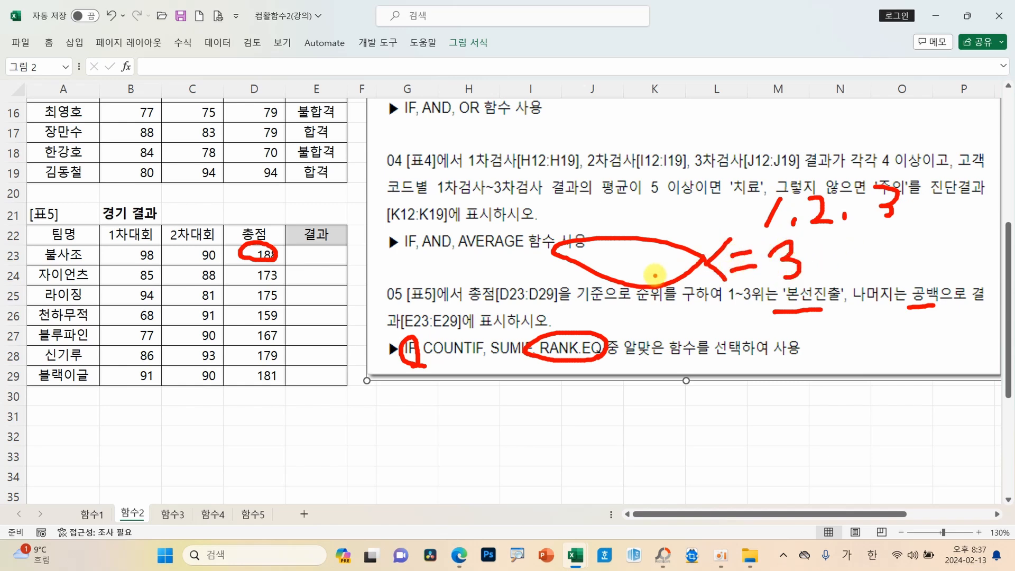
pyautogui.moveTo(615, 249)
pyautogui.mouseDown()
pyautogui.moveTo(650, 208)
pyautogui.moveTo(736, 201)
pyautogui.mouseUp()
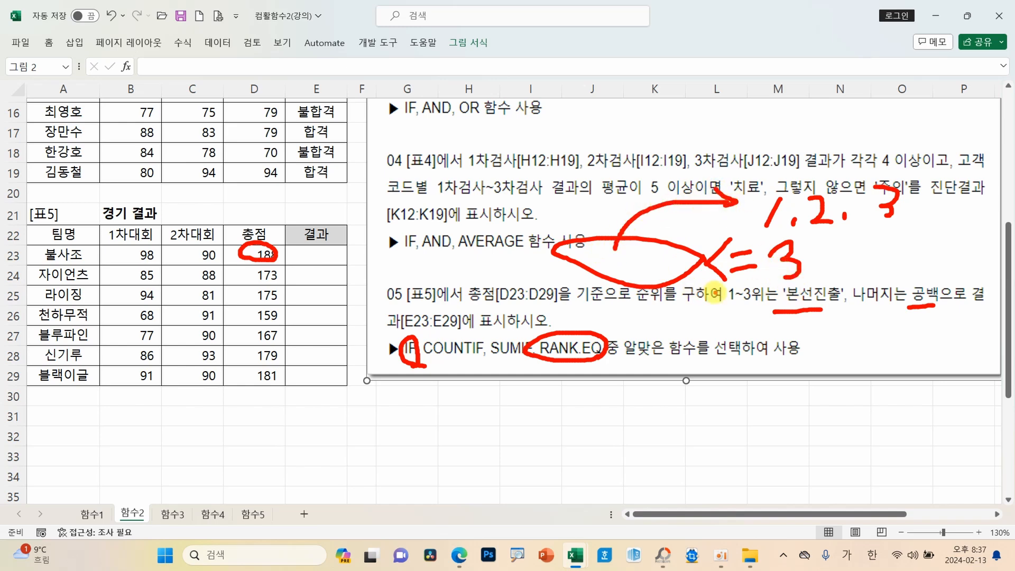
pyautogui.moveTo(674, 292)
pyautogui.mouseDown()
pyautogui.moveTo(570, 279)
pyautogui.moveTo(663, 221)
pyautogui.moveTo(648, 294)
pyautogui.moveTo(606, 296)
pyautogui.mouseUp()
pyautogui.moveTo(760, 283); pyautogui.dragTo(705, 279)
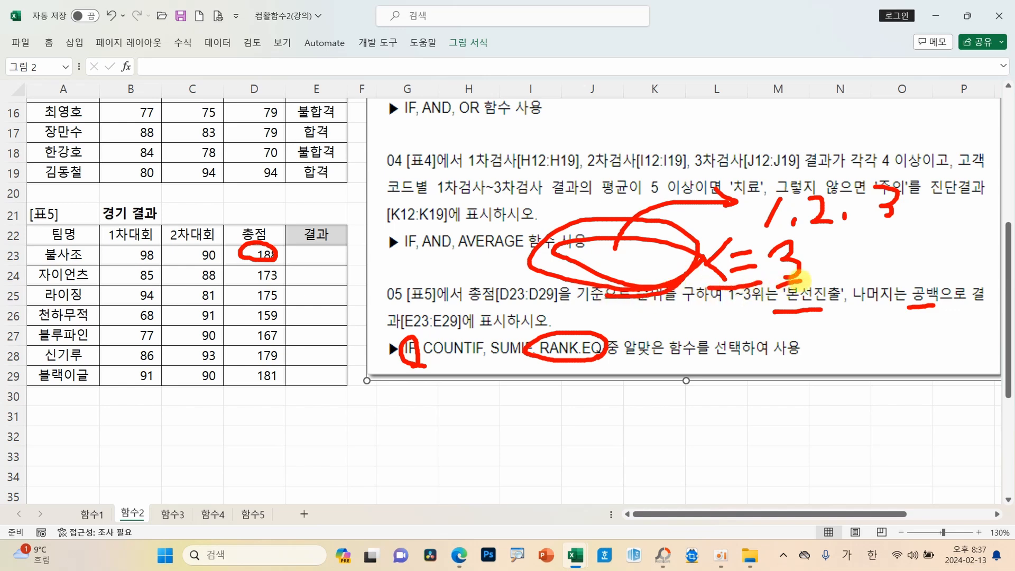
pyautogui.moveTo(663, 305)
pyautogui.mouseDown()
pyautogui.moveTo(665, 330)
pyautogui.moveTo(751, 308)
pyautogui.moveTo(667, 316)
pyautogui.moveTo(751, 342)
pyautogui.moveTo(660, 376)
pyautogui.moveTo(663, 340)
pyautogui.mouseUp()
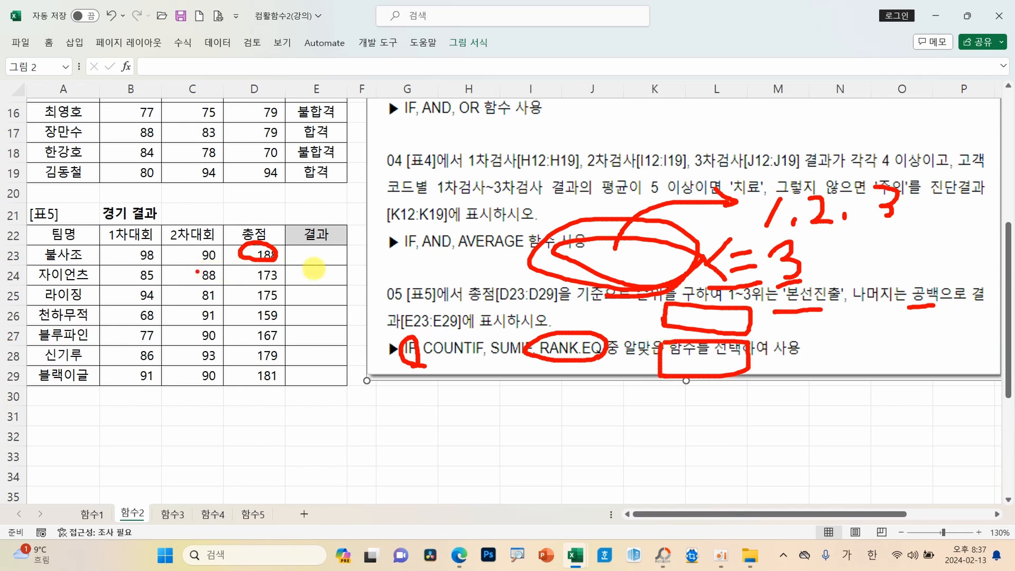
pyautogui.press('Escape')
# Step: Insert an IF function in E23 with the logical test RANK.EQ(D23,$D$23:$D$29)<=3
pyautogui.click(319, 255)
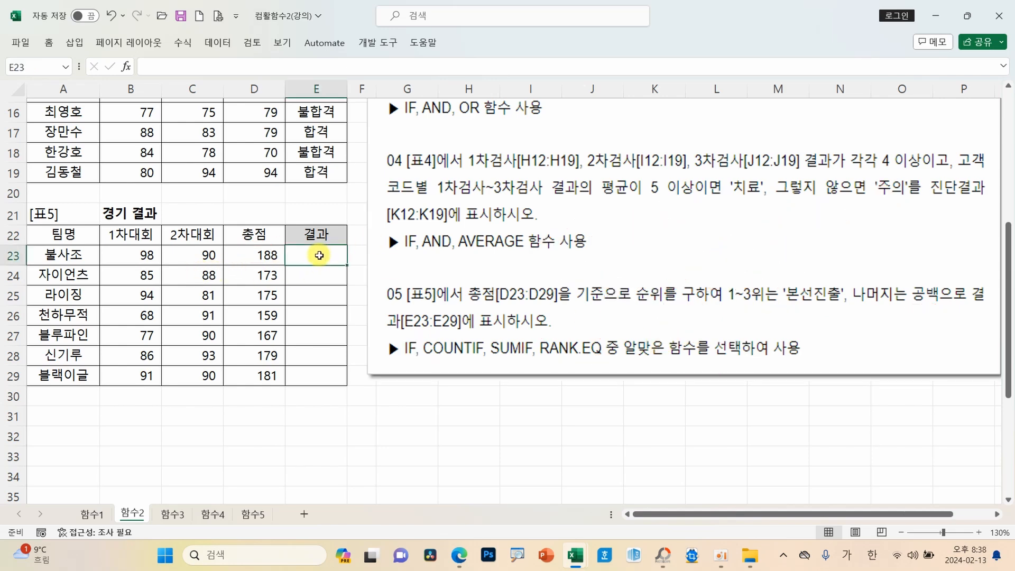
pyautogui.click(127, 67)
pyautogui.click(593, 331)
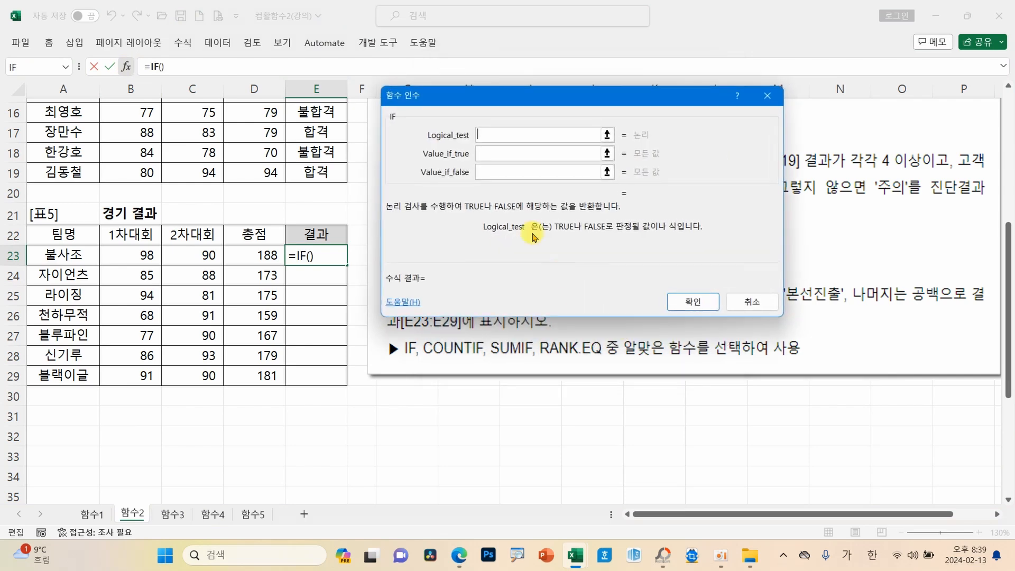
pyautogui.moveTo(487, 96); pyautogui.dragTo(157, 298)
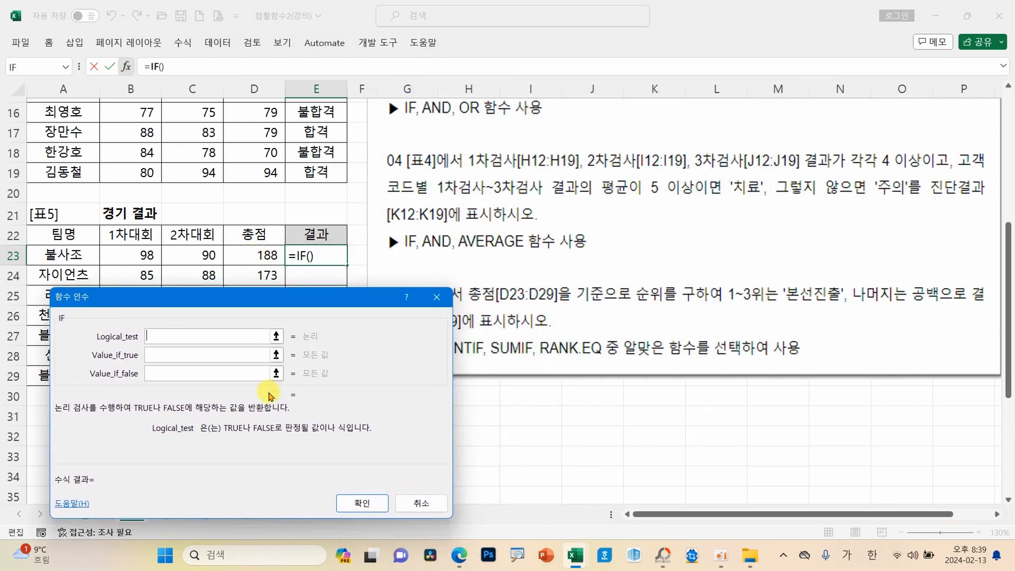
pyautogui.write('RANK.')
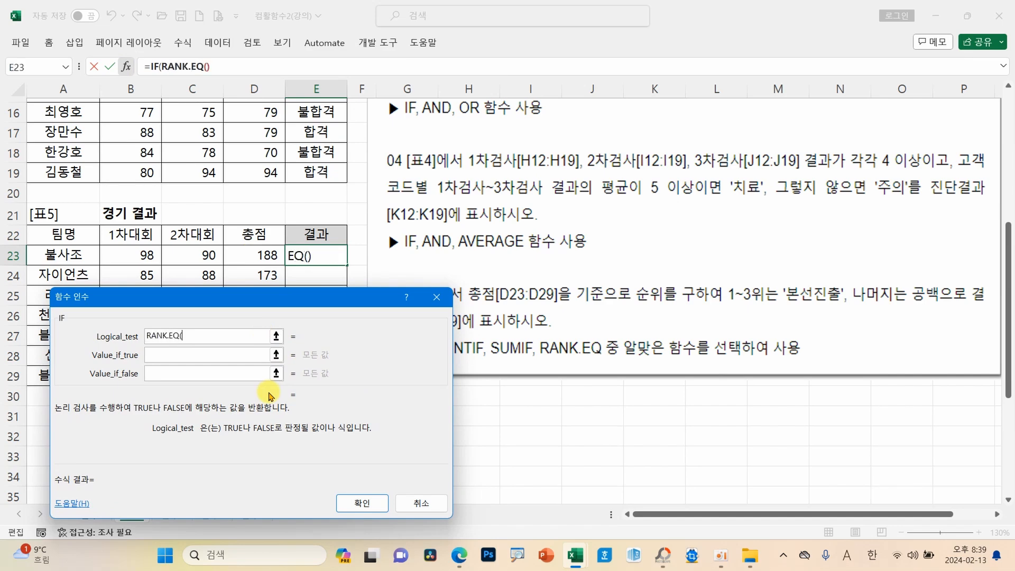
pyautogui.write('EQ(')
pyautogui.click(254, 260)
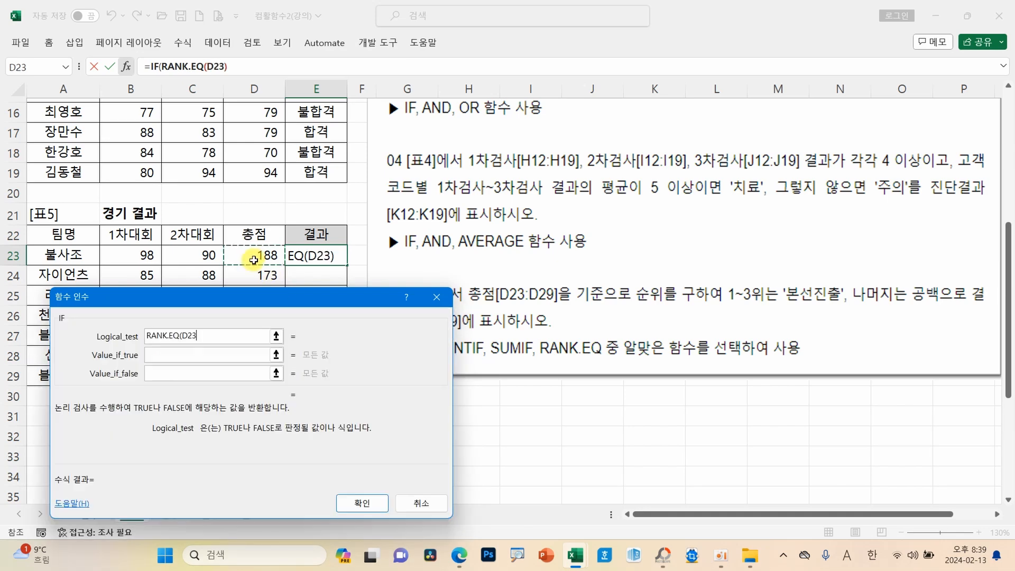
pyautogui.write(',')
pyautogui.moveTo(254, 260); pyautogui.dragTo(252, 373)
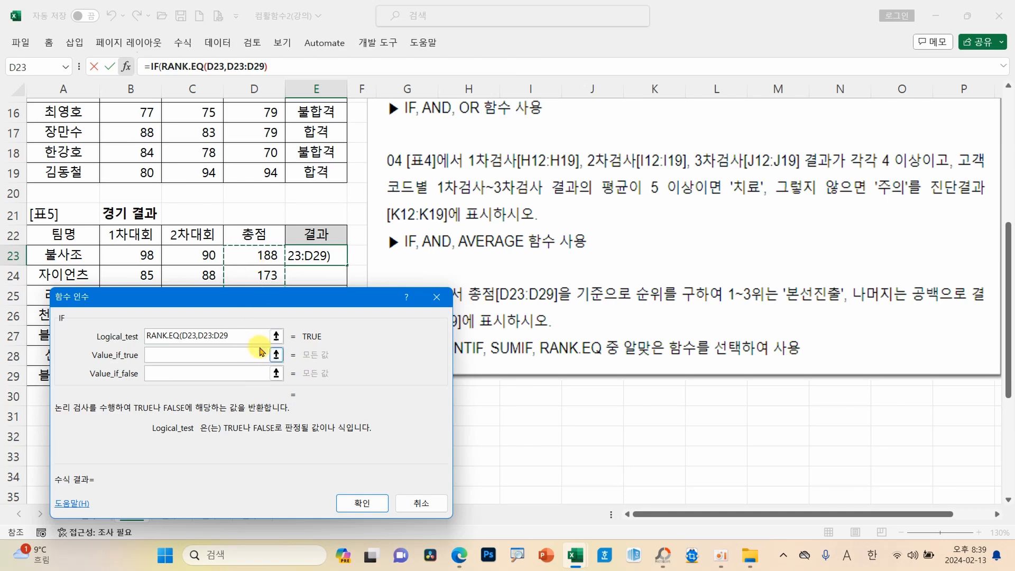
pyautogui.press('F4')
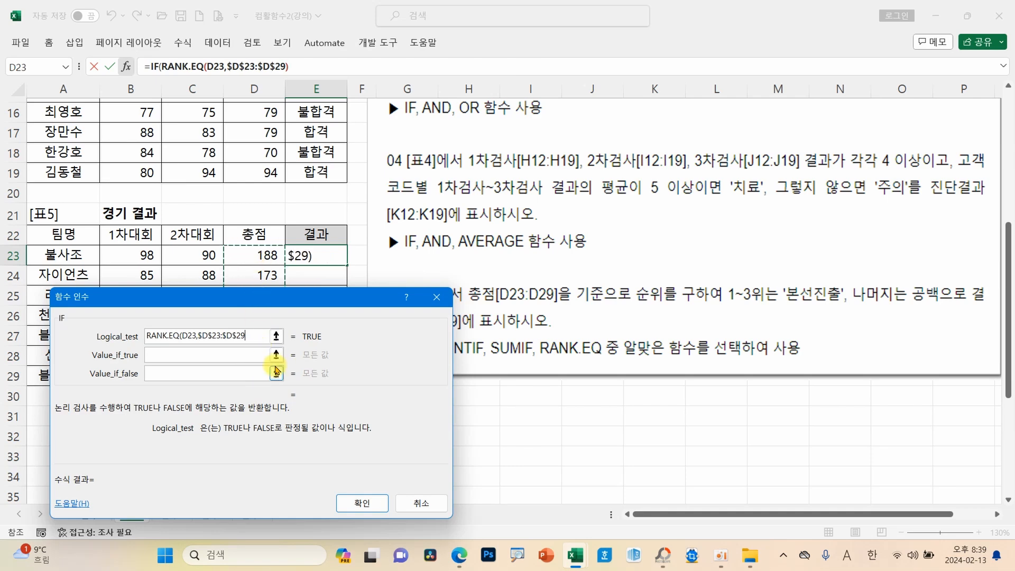
pyautogui.write(')<=3')
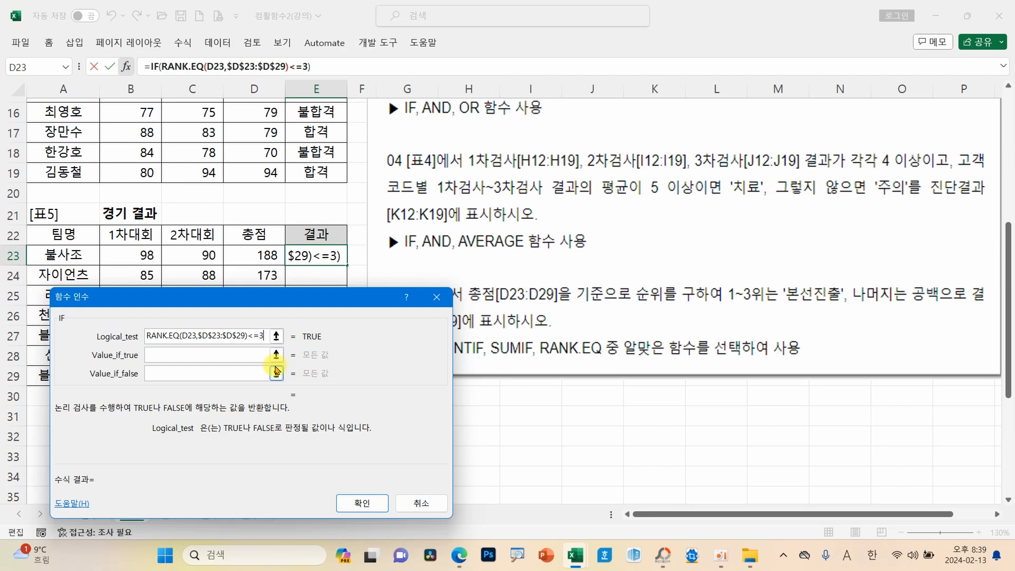
# Step: Return "본선진출" if true and an empty string "" if false in E23, and fill the formula down to E29
pyautogui.click(238, 356)
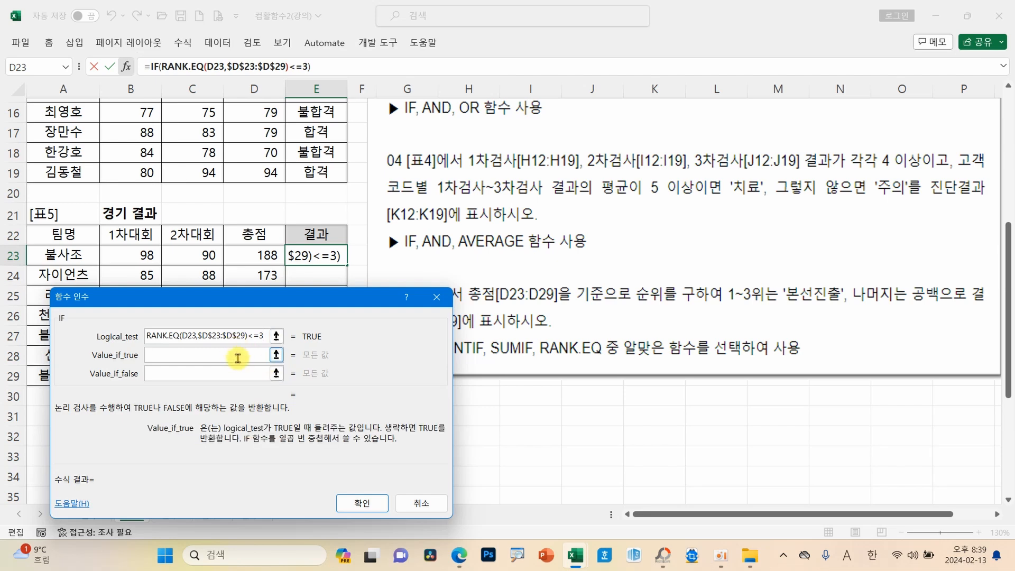
pyautogui.write('본선진출')
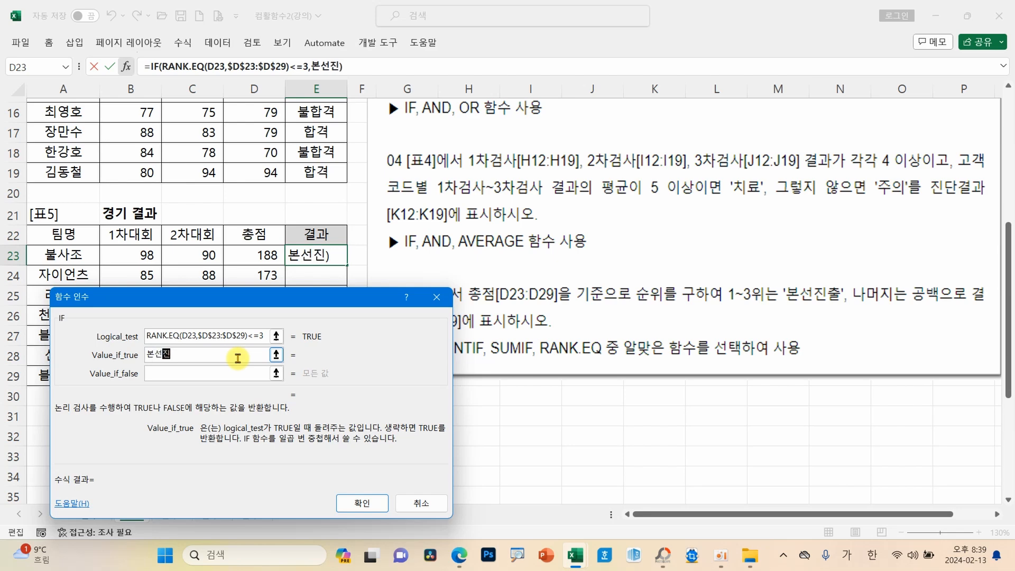
pyautogui.press('Tab')
pyautogui.write('""')
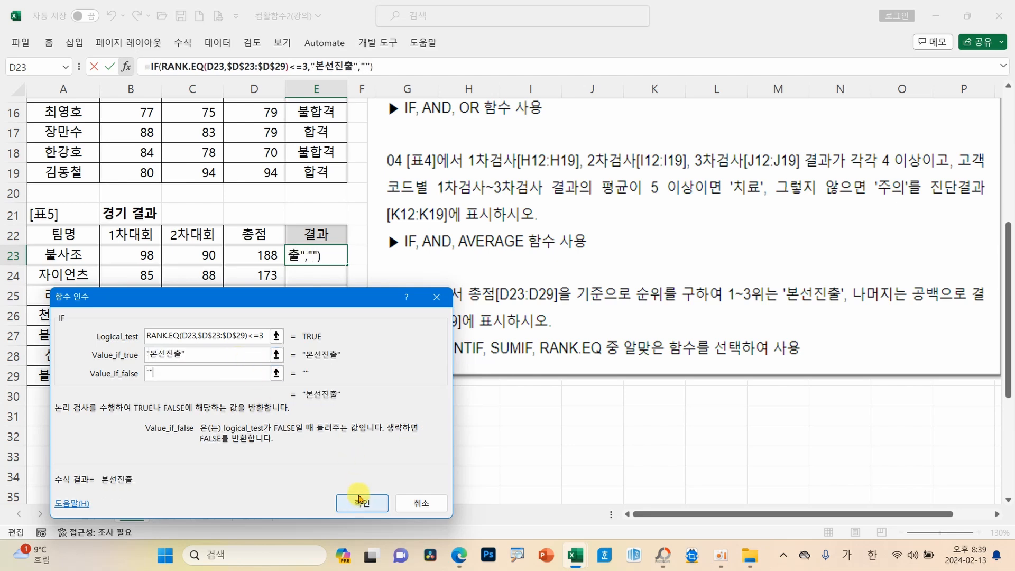
pyautogui.click(361, 503)
pyautogui.moveTo(347, 267); pyautogui.dragTo(340, 384)
pyautogui.click(324, 318)
pyautogui.click(320, 274)
pyautogui.click(319, 257)
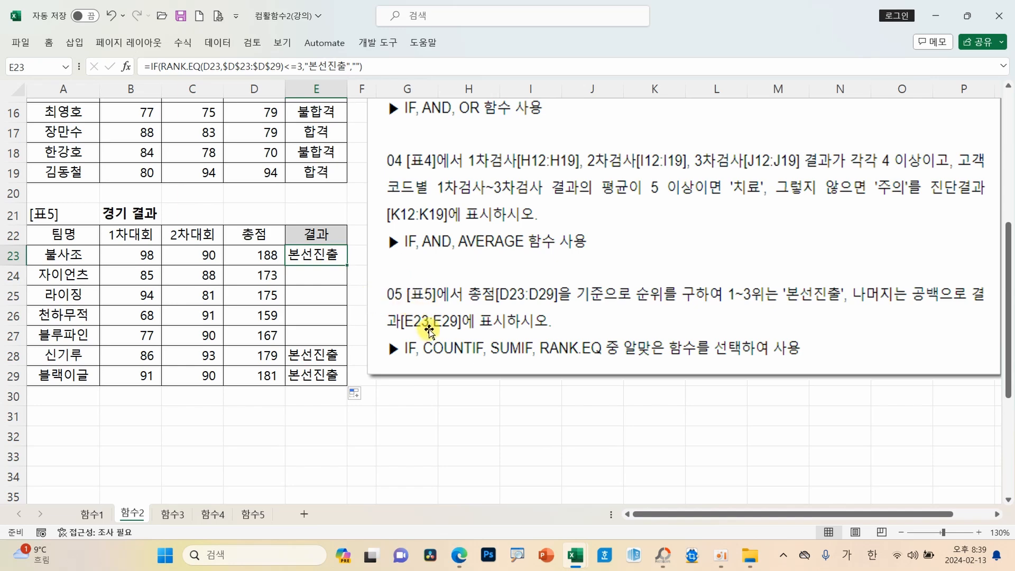
# Step: Switch to the 함수3 sheet, placing its exercise text box beside 표1 and 표3, and select D3
pyautogui.moveTo(420, 283); pyautogui.dragTo(423, 304)
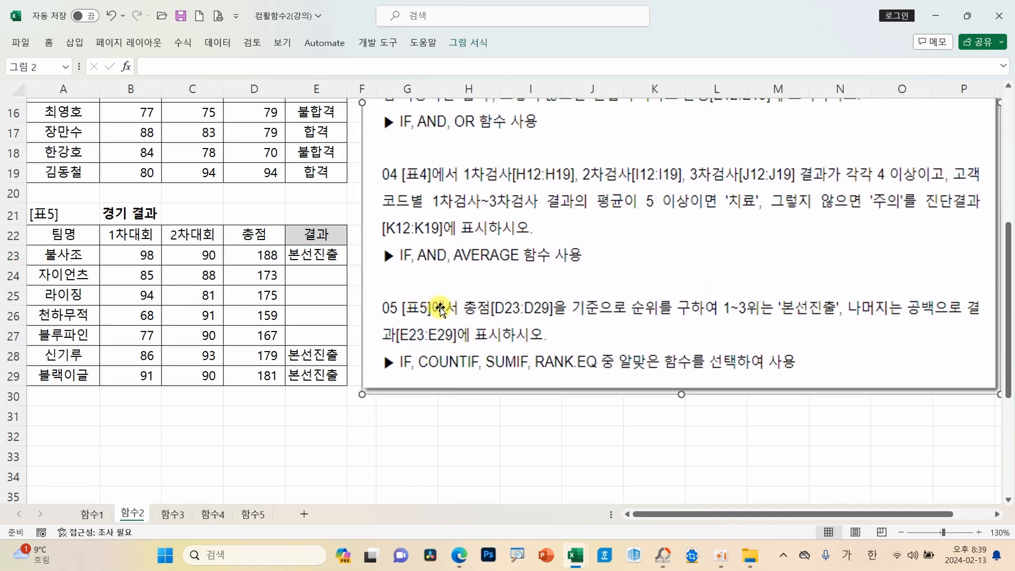
pyautogui.click(173, 513)
pyautogui.moveTo(726, 364); pyautogui.dragTo(388, 362)
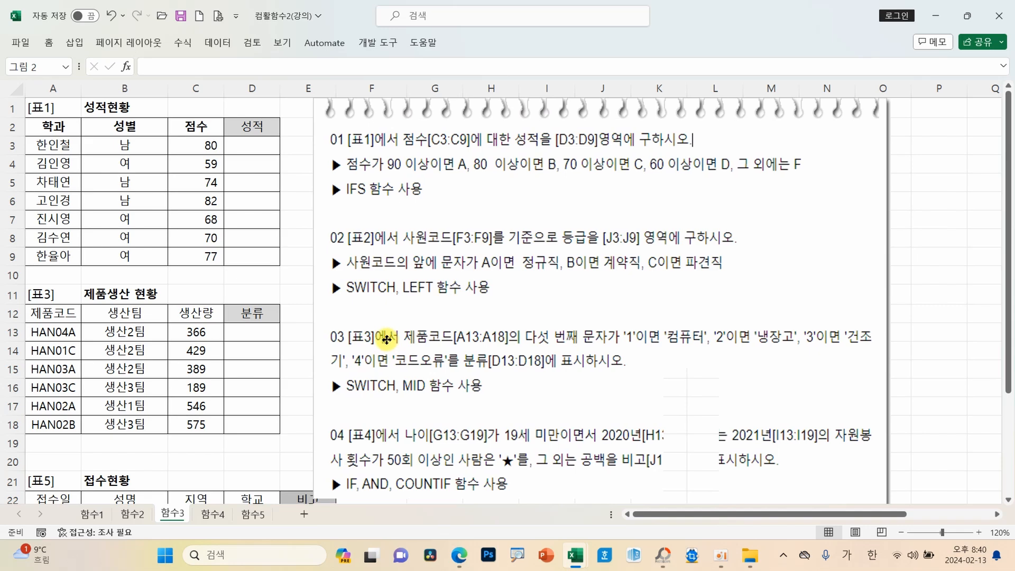
pyautogui.click(249, 144)
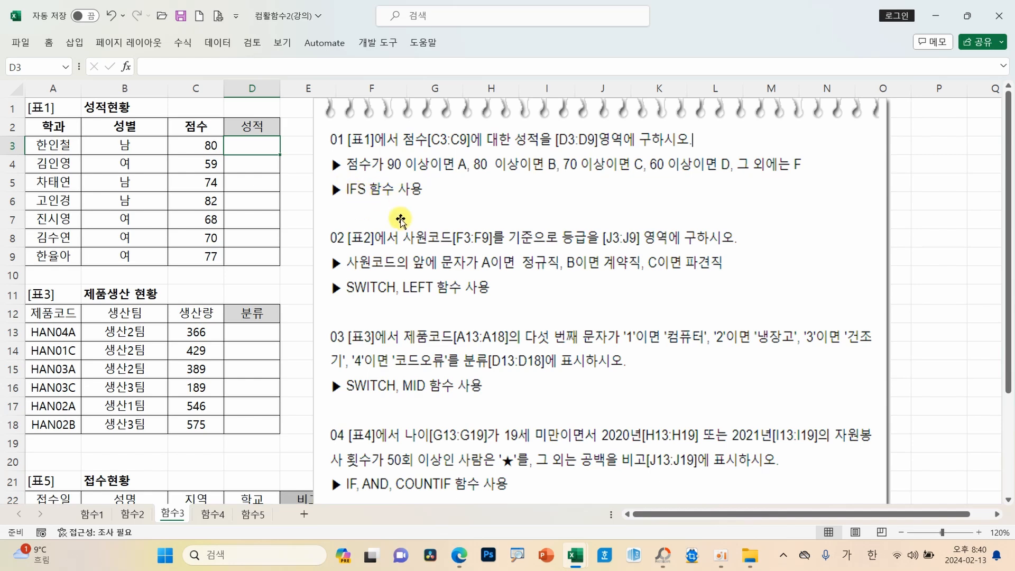
# Step: Check the IFS syntax on the 논리함수2 sheet of the 컴활함수2(정리) workbook, and return to the 컴활함수2(강의) workbook
pyautogui.moveTo(575, 554)
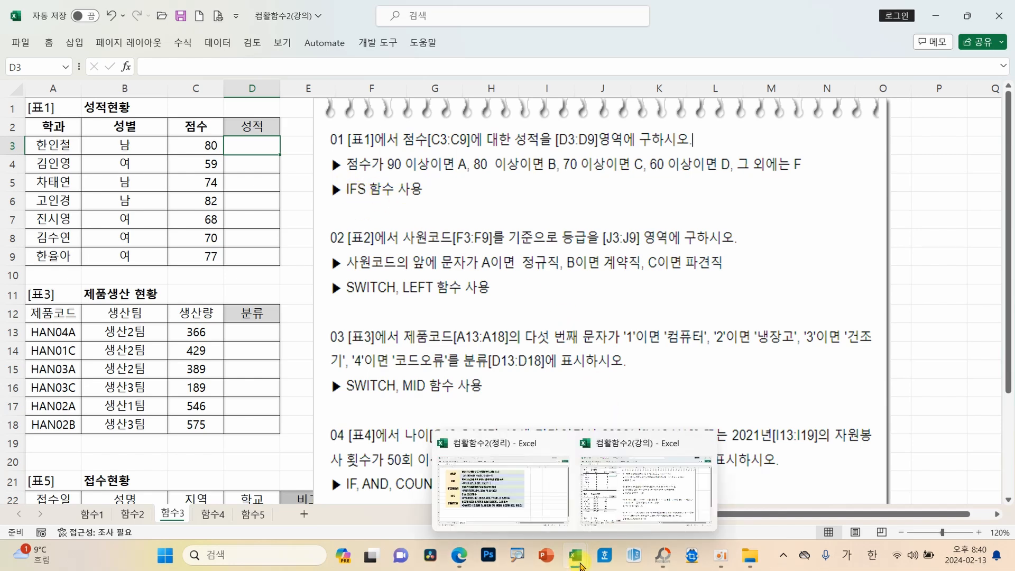
pyautogui.click(520, 513)
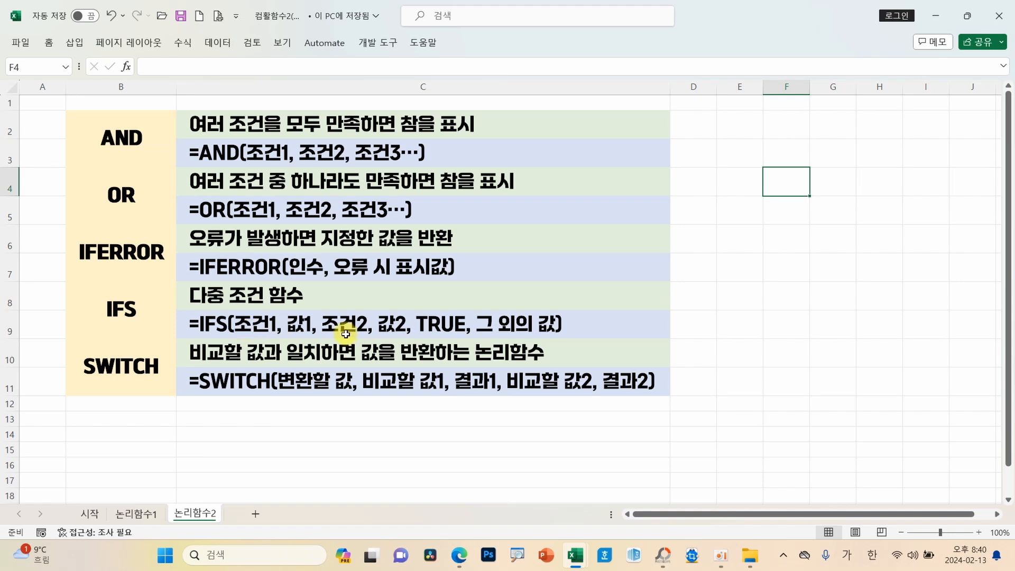
pyautogui.moveTo(175, 305)
pyautogui.mouseDown()
pyautogui.moveTo(376, 333)
pyautogui.moveTo(588, 343)
pyautogui.mouseUp()
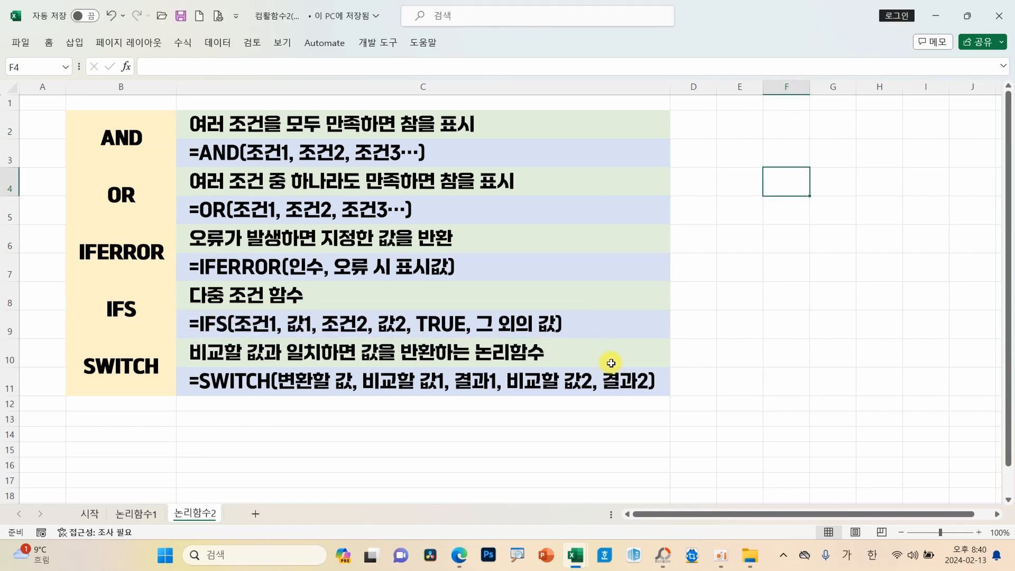
pyautogui.moveTo(576, 555)
pyautogui.click(608, 504)
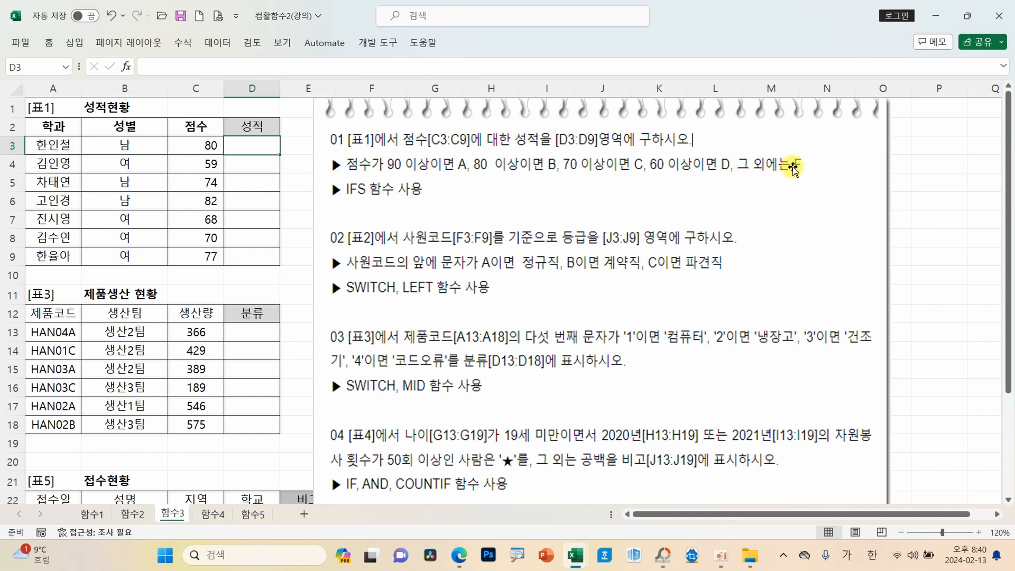
# Step: Find and insert the IFS function in D3, with C3>=90 as its first logical test
pyautogui.click(126, 67)
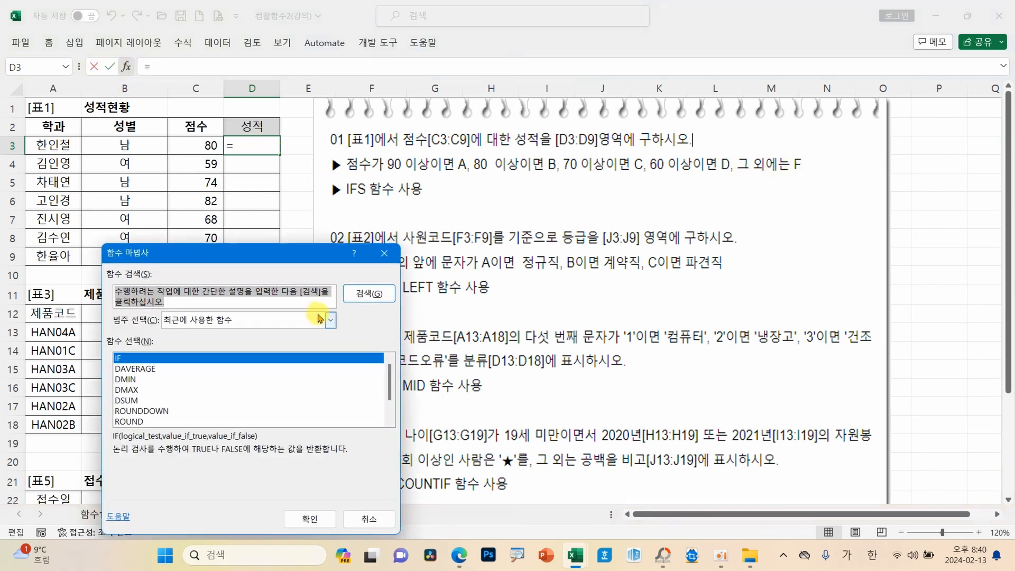
pyautogui.press('Hangul')
pyautogui.write('IF')
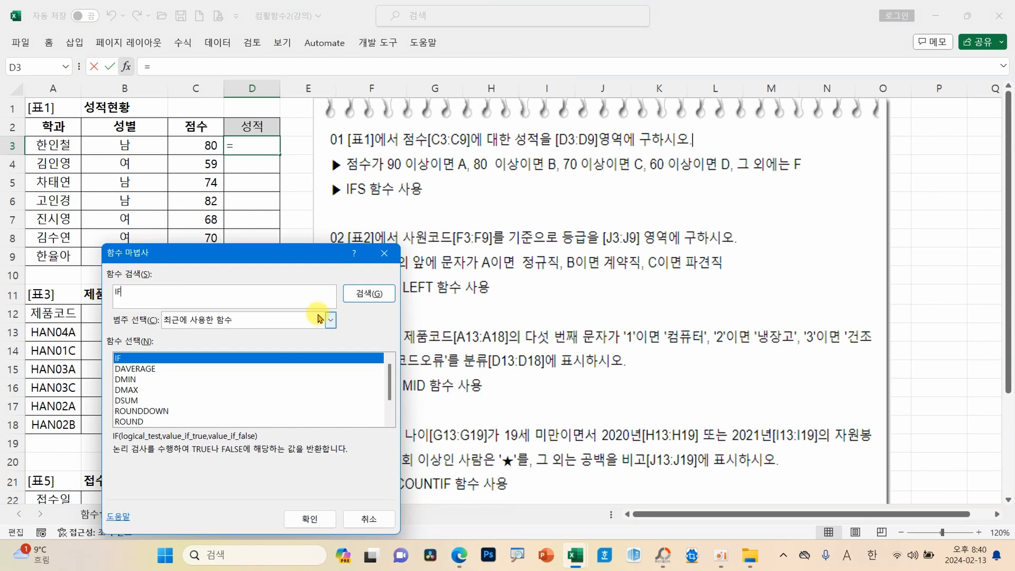
pyautogui.press('Return')
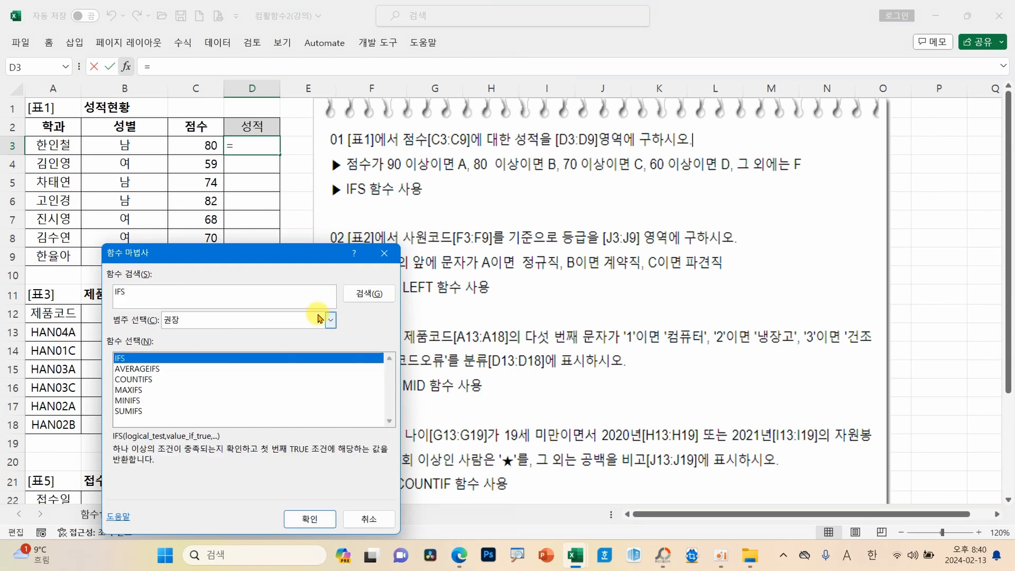
pyautogui.click(310, 519)
pyautogui.moveTo(211, 260); pyautogui.dragTo(207, 220)
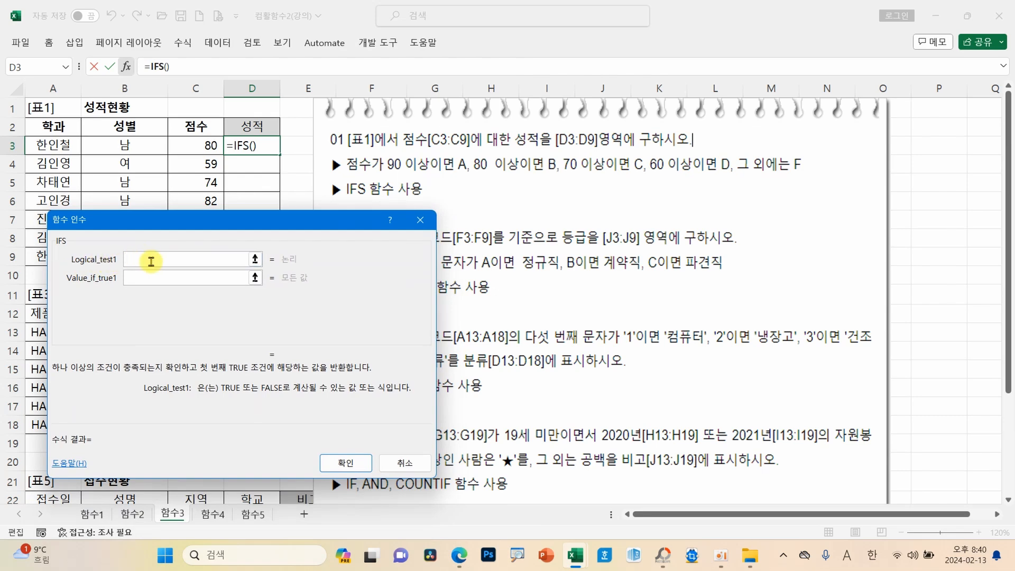
pyautogui.click(199, 154)
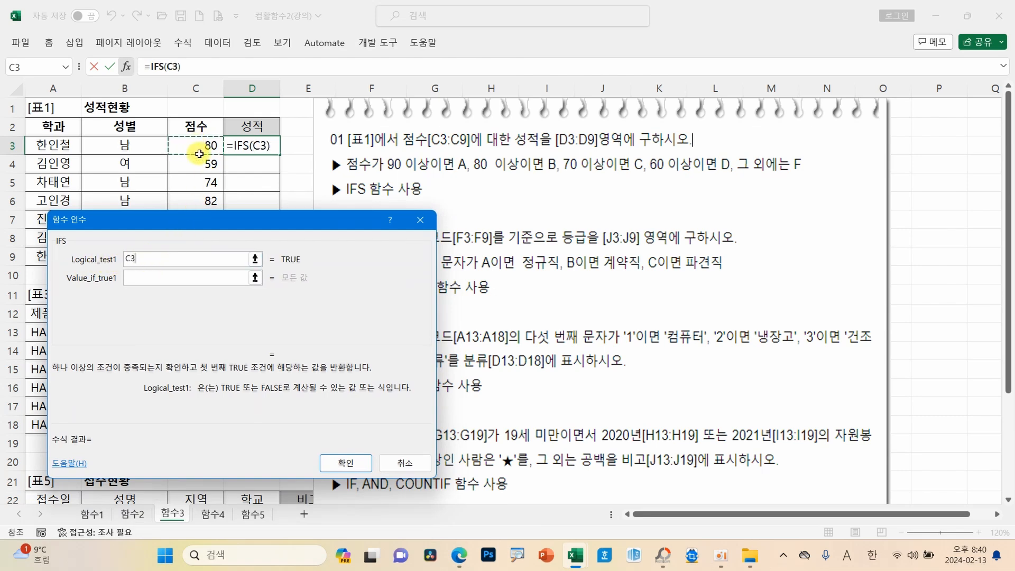
pyautogui.write('>=90')
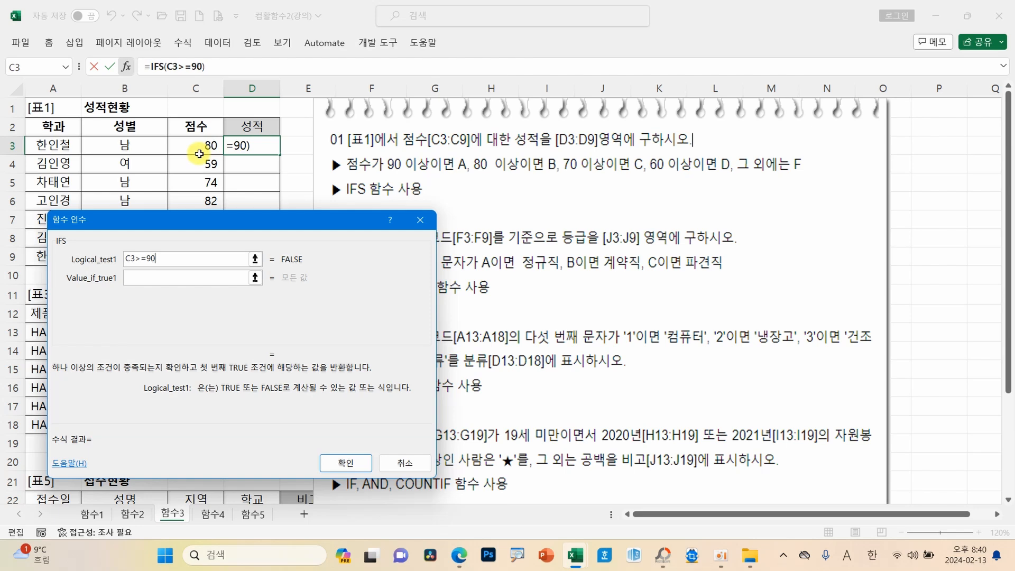
pyautogui.press('Tab')
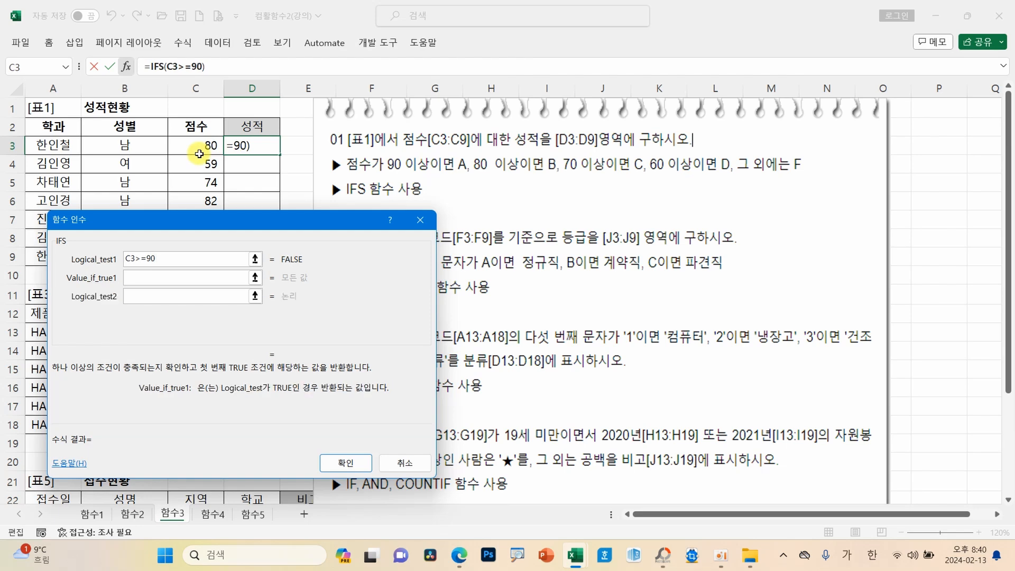
# Step: Return "A" for the first IFS test in D3, and add C3>=80 as the second test returning "B"
pyautogui.write('A')
pyautogui.press('Tab')
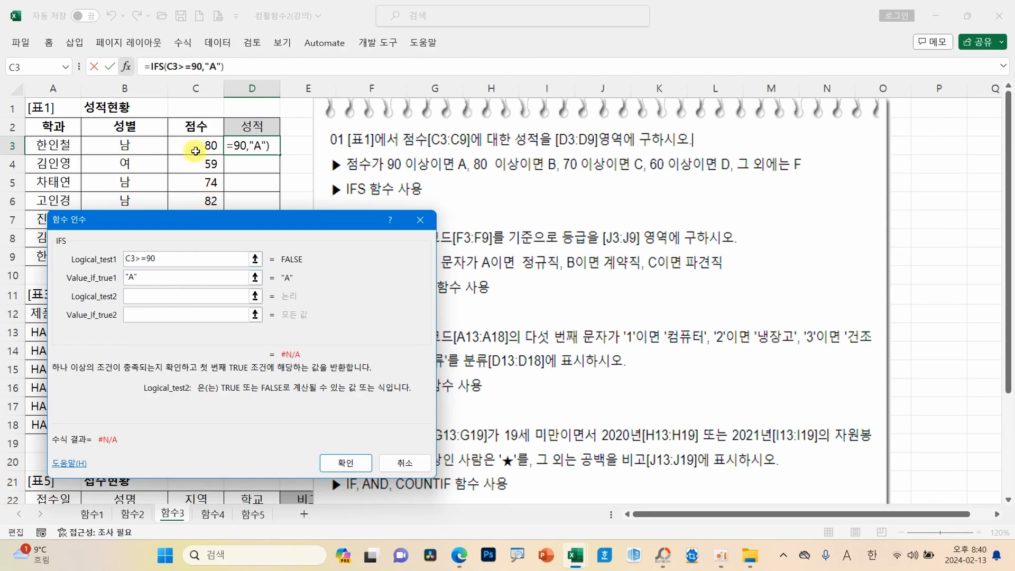
pyautogui.click(197, 143)
pyautogui.write('>=80')
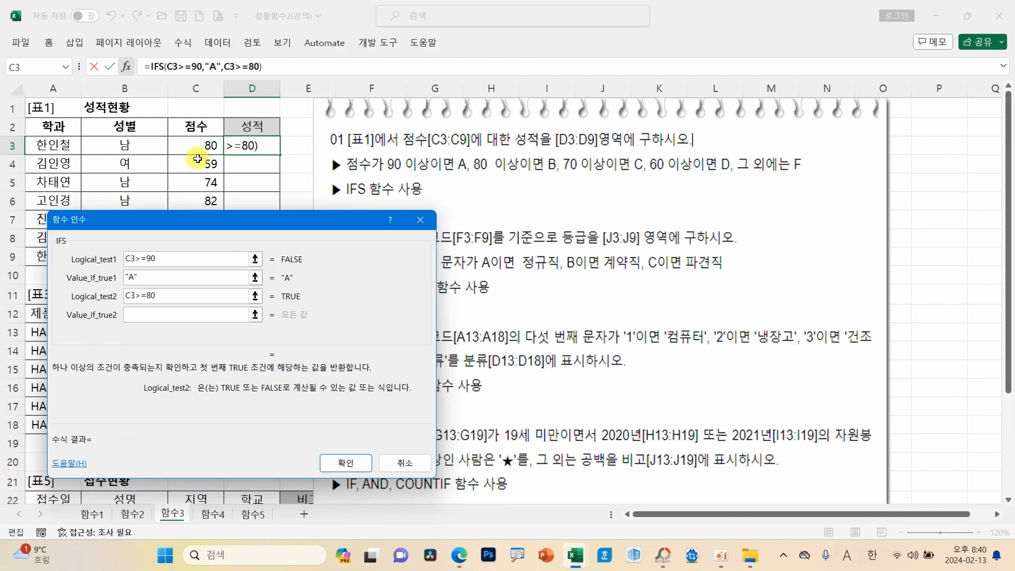
pyautogui.press('Tab')
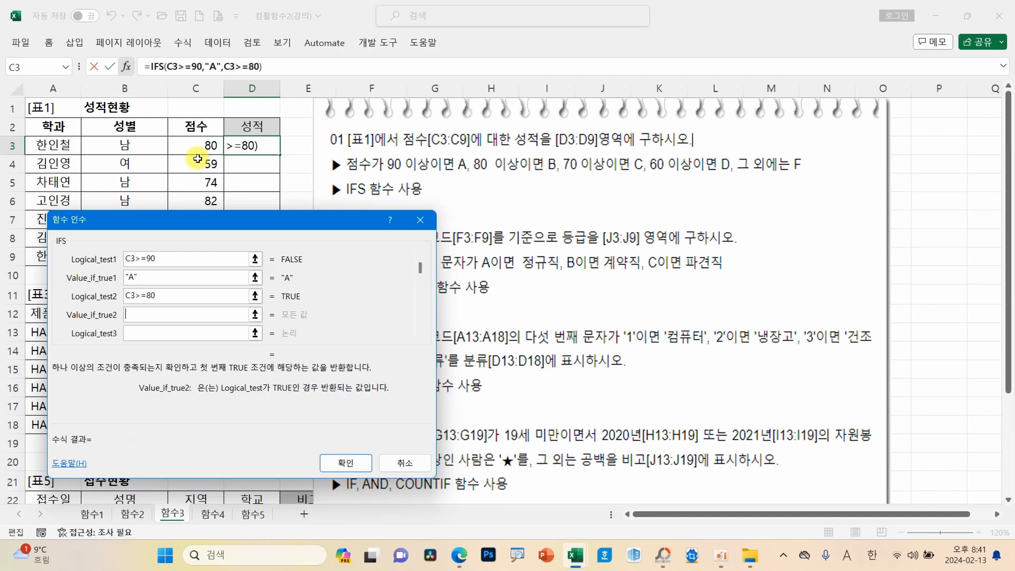
pyautogui.write('b')
pyautogui.press('Tab')
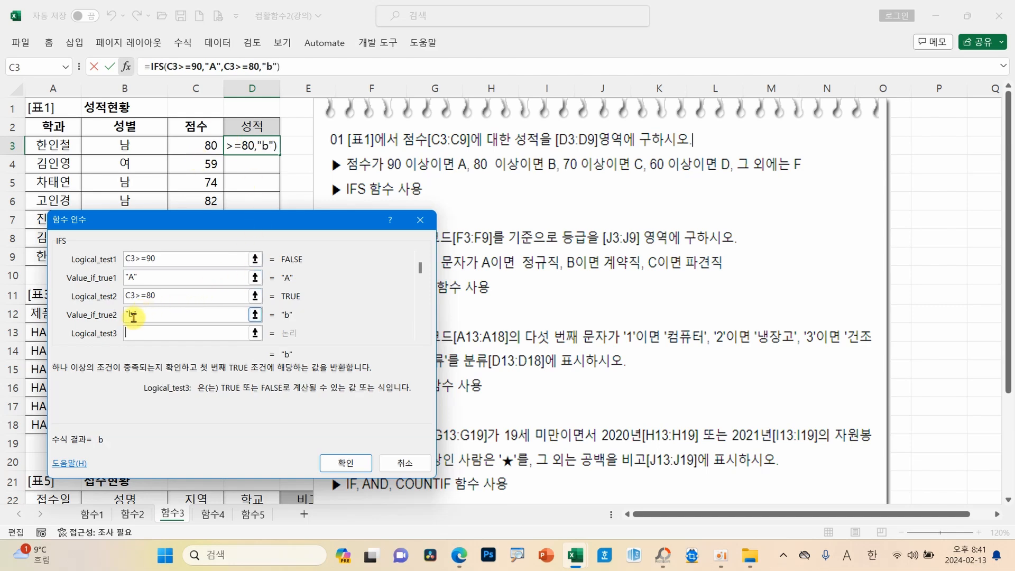
pyautogui.click(134, 317)
pyautogui.press('BackSpace')
pyautogui.write('B')
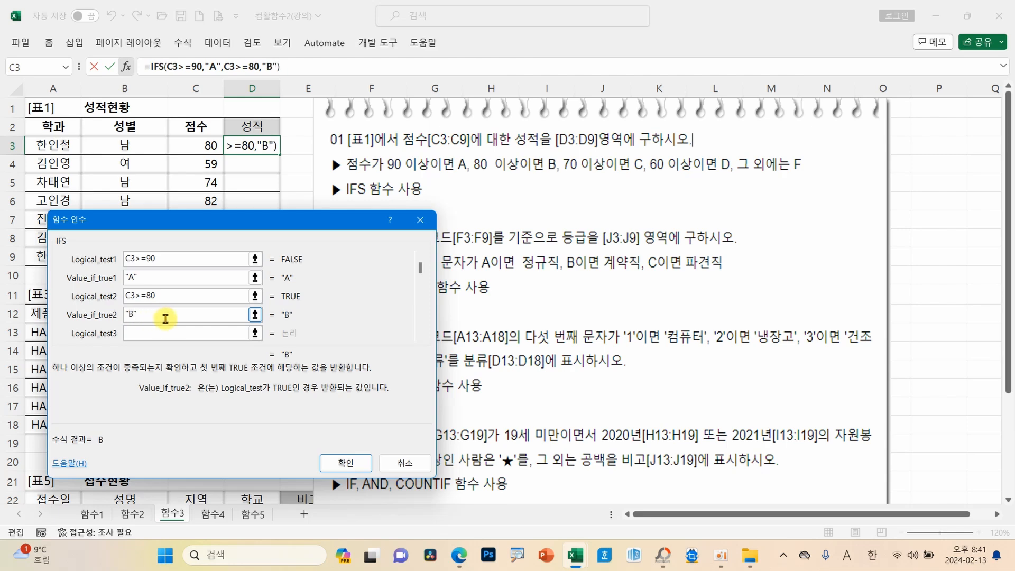
# Step: Add C3>=70 as the third IFS test in D3, returning "C"
pyautogui.click(179, 335)
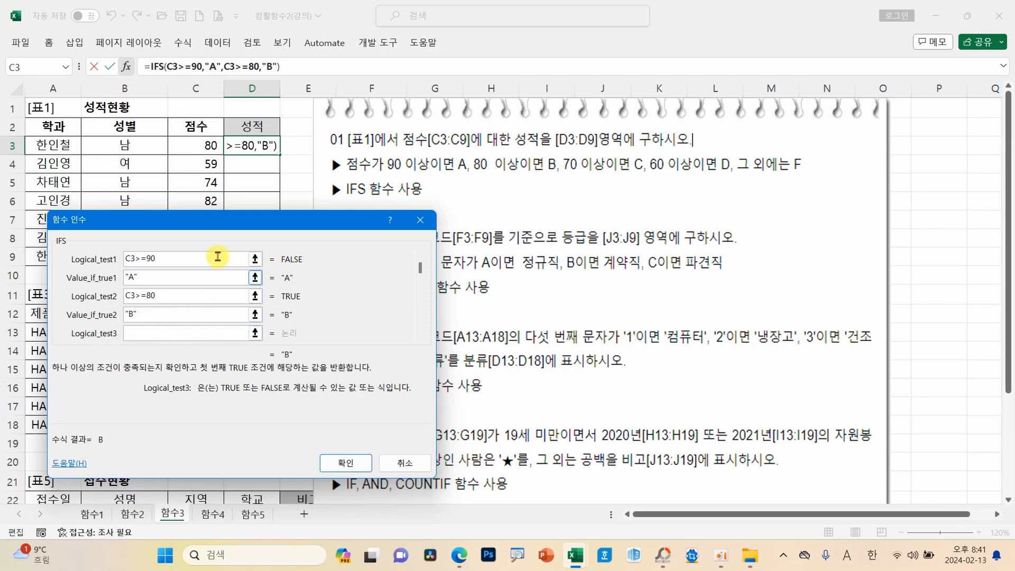
pyautogui.click(198, 148)
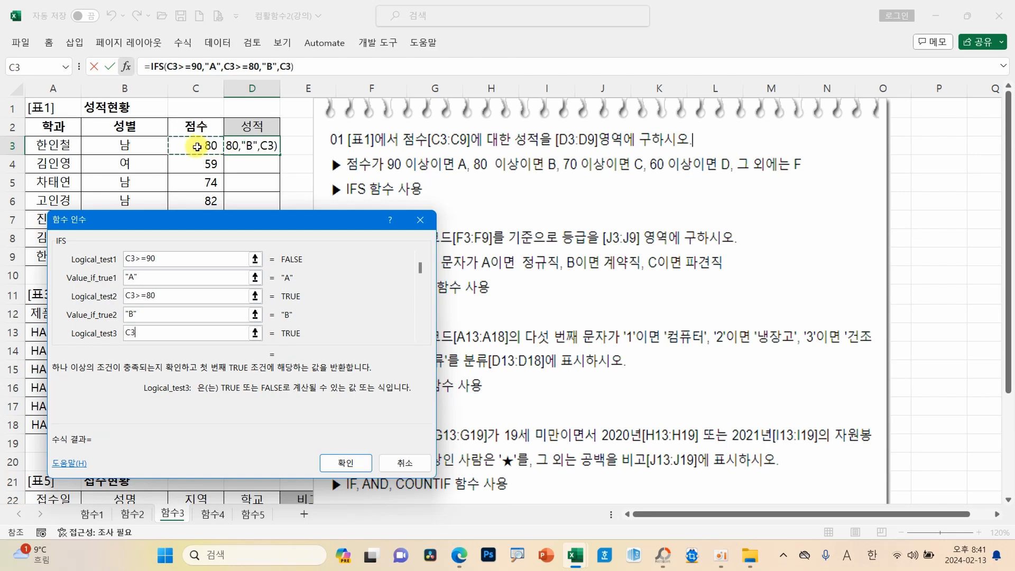
pyautogui.write('>=70')
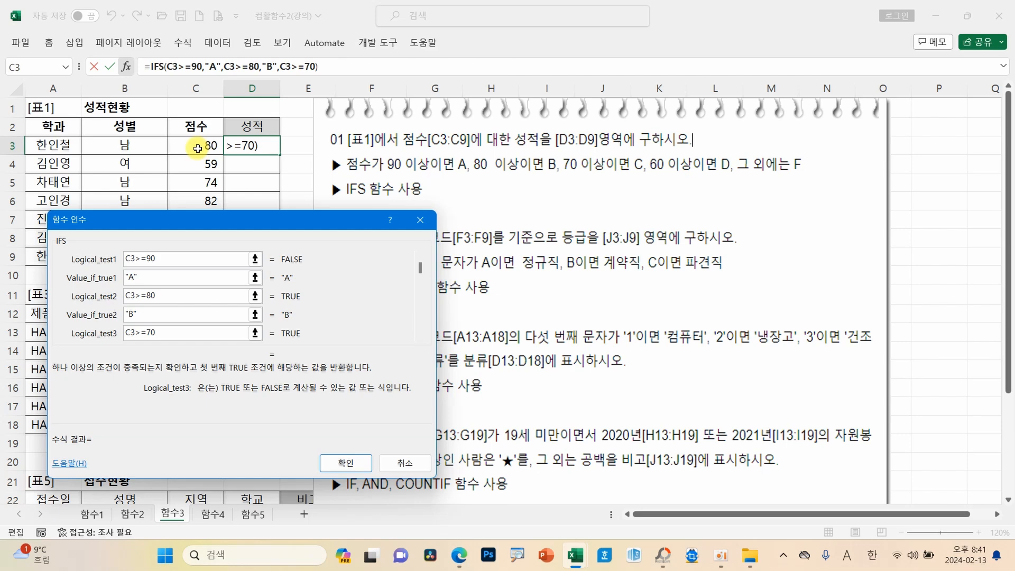
pyautogui.press('Tab')
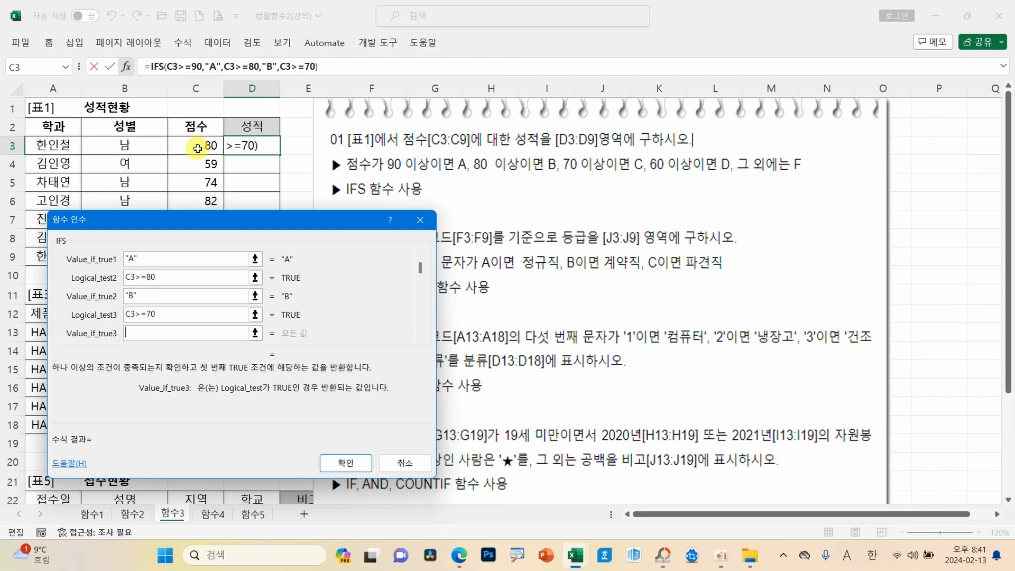
pyautogui.write('C')
pyautogui.press('Tab')
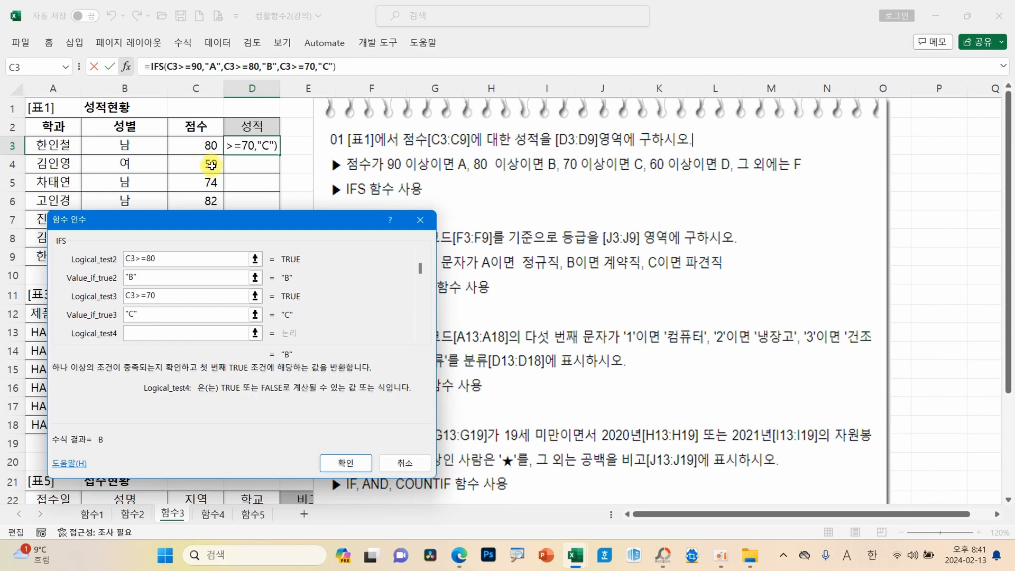
# Step: Add C3>=60 as the fourth IFS test in D3, returning "D"
pyautogui.click(201, 148)
pyautogui.write('>=60')
pyautogui.press('Tab')
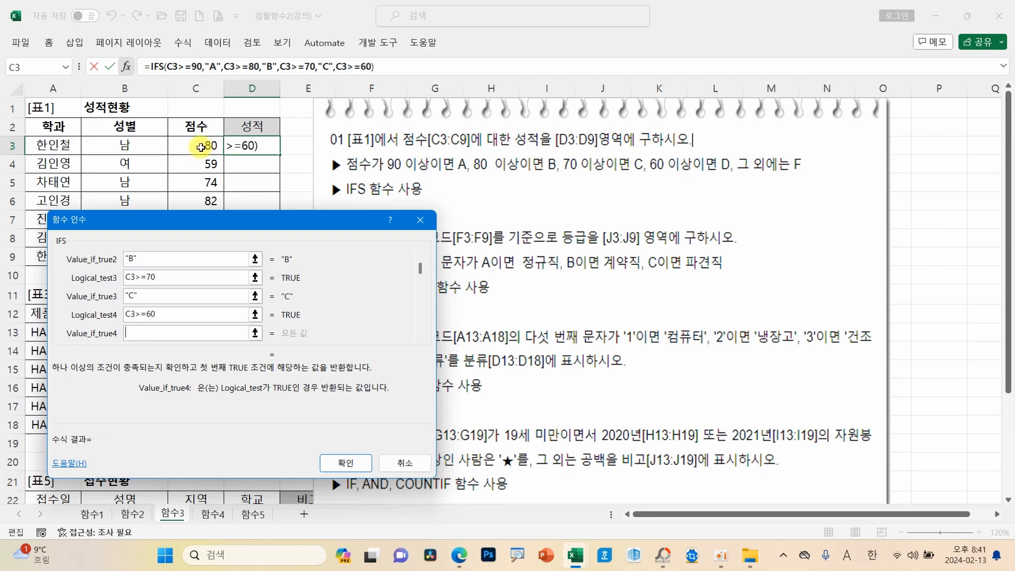
pyautogui.write('D')
pyautogui.press('Tab')
# Step: Close the IFS with TRUE returning "F" for all other scores, and fill the formula from D3 down to D9
pyautogui.write('TRUE')
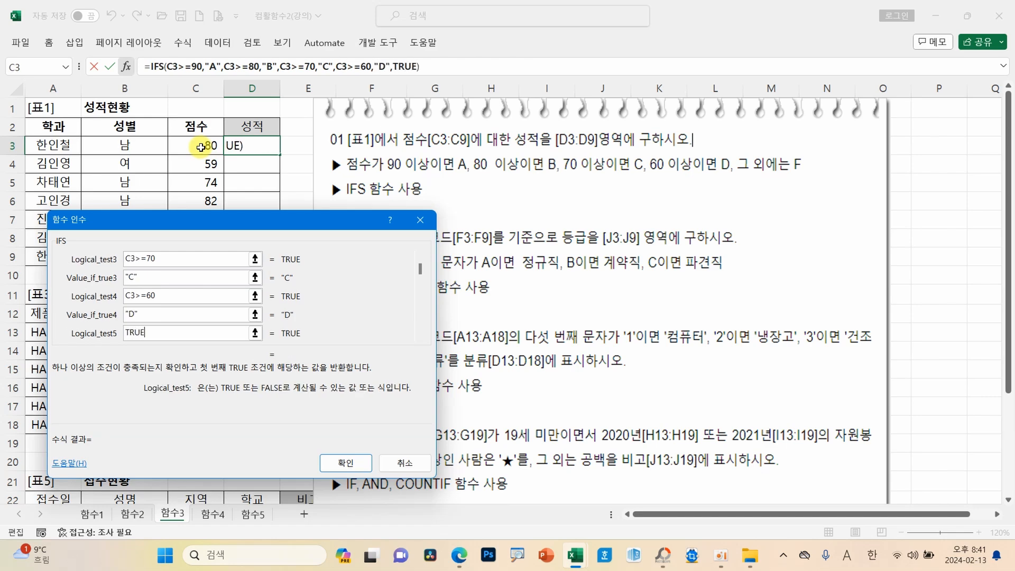
pyautogui.press('Tab')
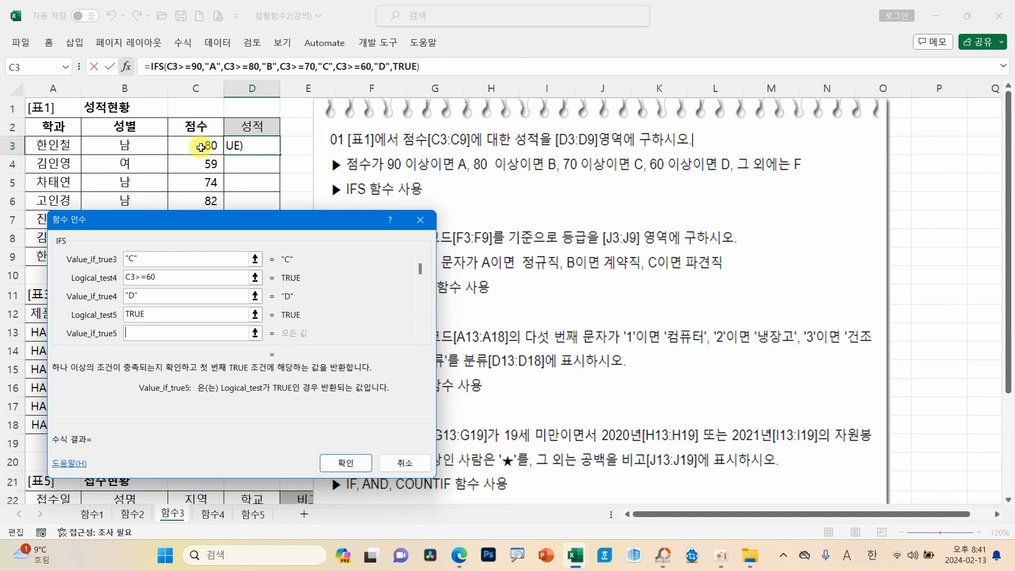
pyautogui.write('F')
pyautogui.click(193, 315)
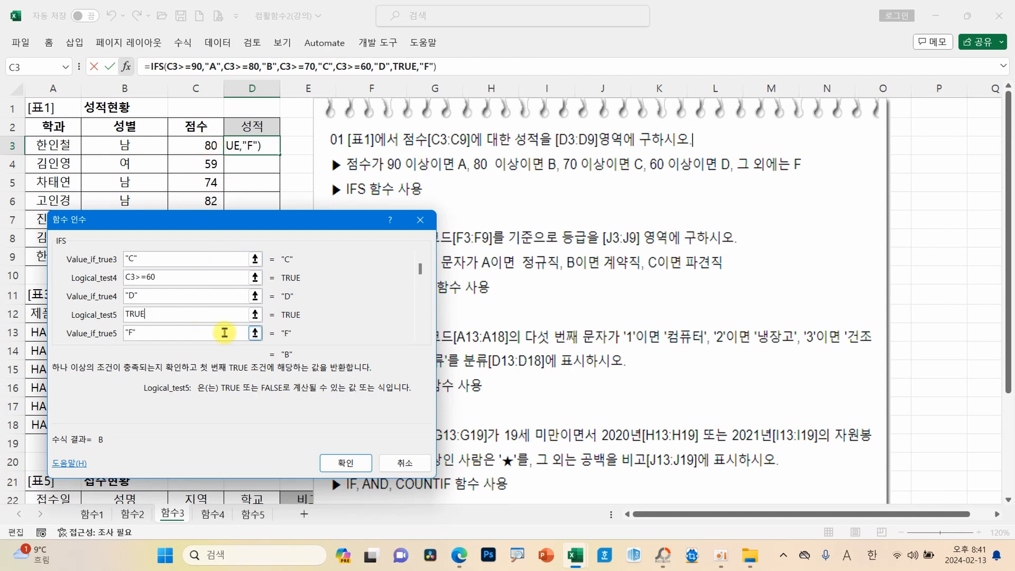
pyautogui.click(333, 456)
pyautogui.moveTo(280, 154); pyautogui.dragTo(281, 261)
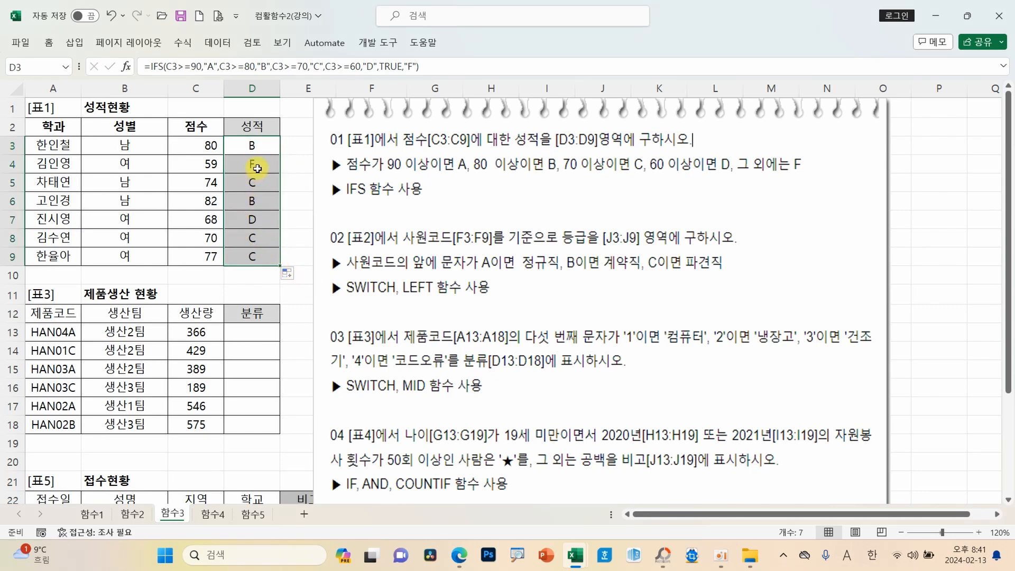
# Step: Check the grading formulas in D4 and D3 against the IFS syntax in the 컴활함수2(정리) workbook, and return to 컴활함수2(강의)
pyautogui.click(241, 172)
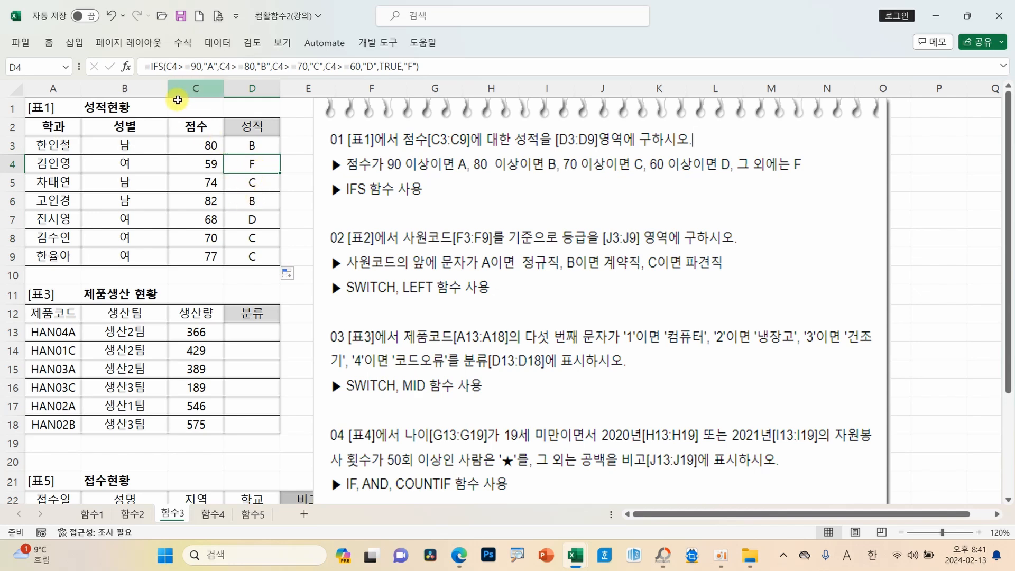
pyautogui.click(263, 149)
pyautogui.moveTo(575, 555)
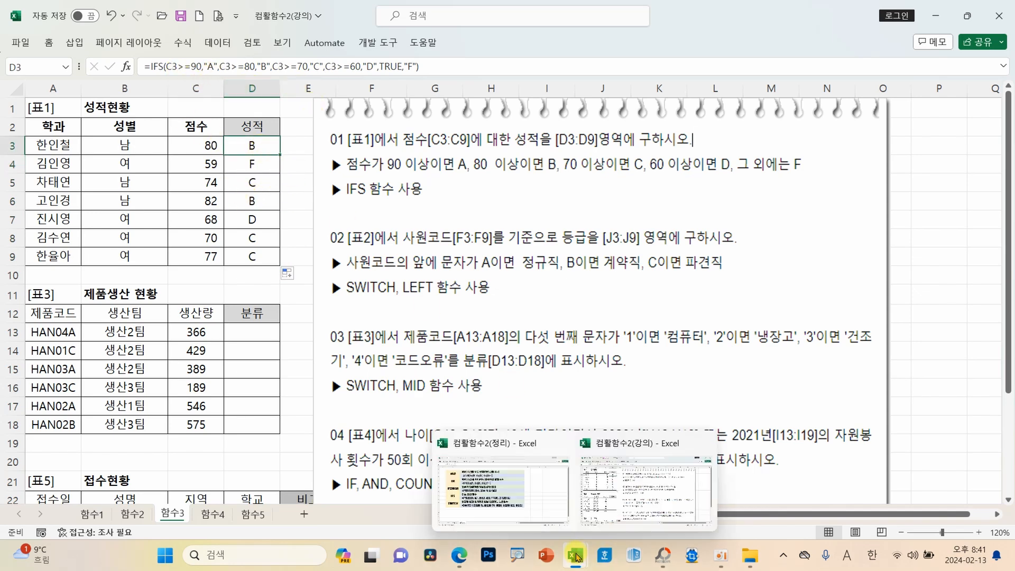
pyautogui.click(499, 489)
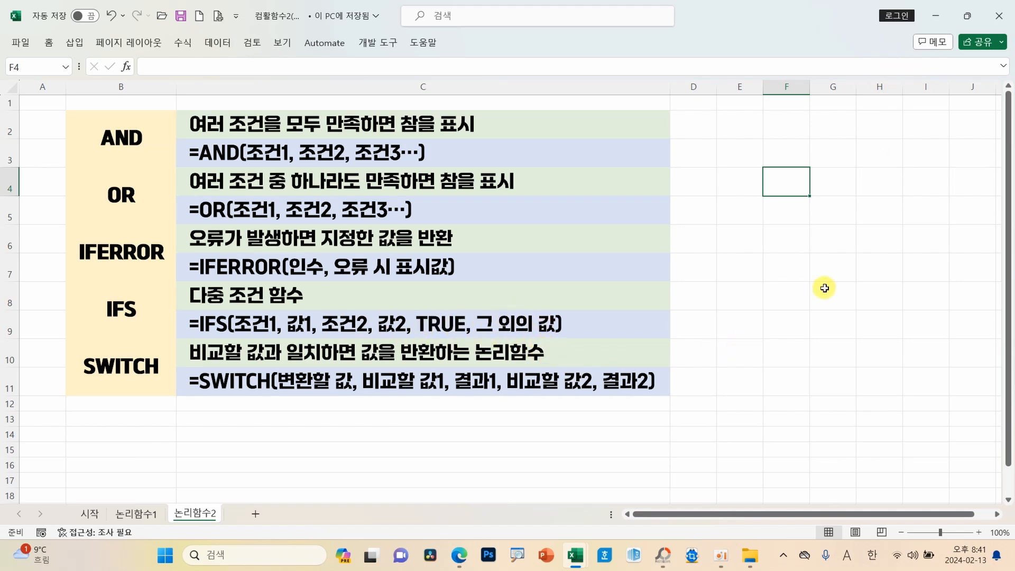
pyautogui.moveTo(576, 566)
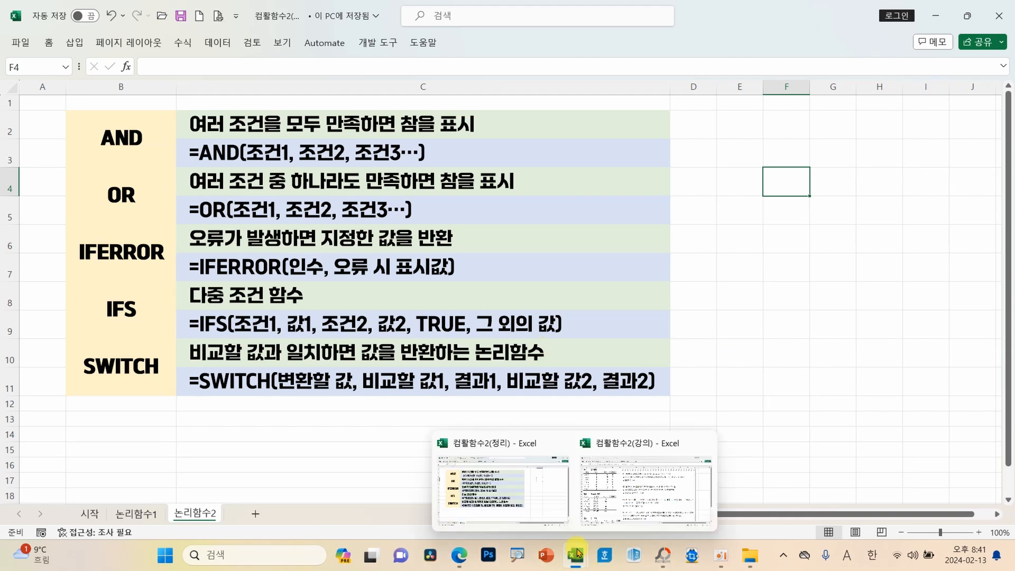
pyautogui.click(612, 496)
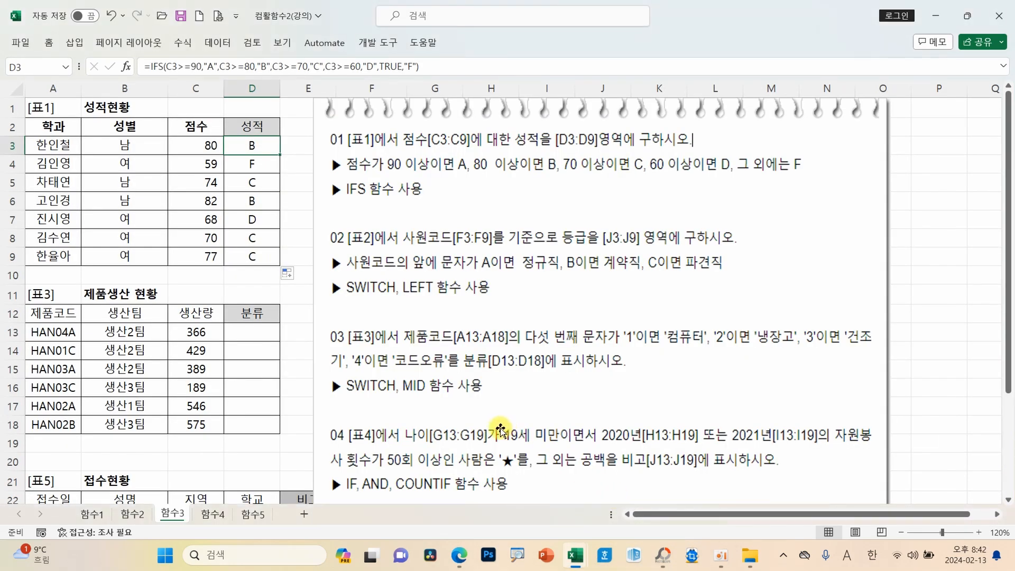
# Step: Place the exercise text box beside 표2 and 표4, keeping both tables and the exercise text in view
pyautogui.moveTo(492, 431); pyautogui.dragTo(805, 372)
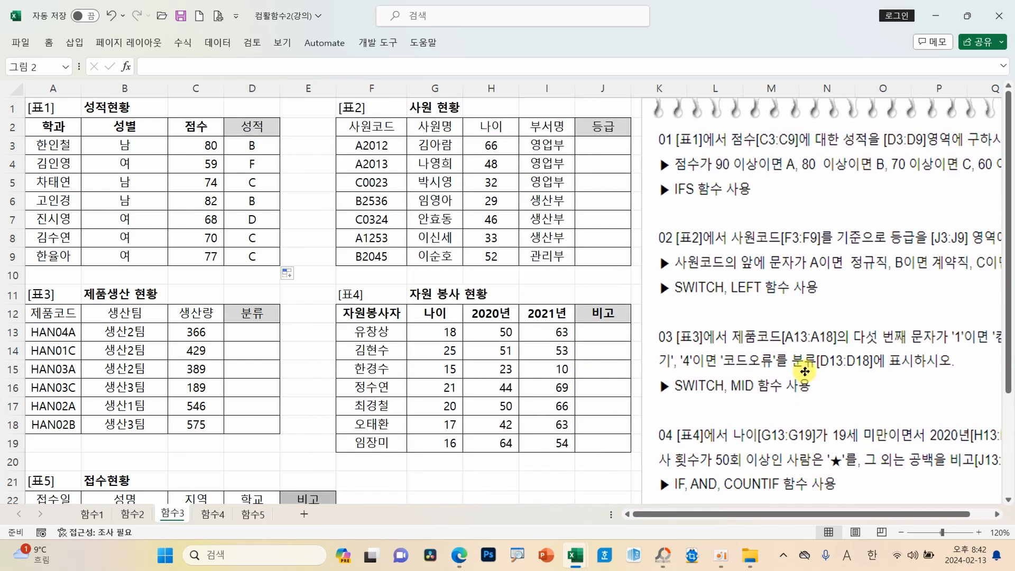
pyautogui.click(996, 514)
pyautogui.click(996, 514)
pyautogui.click(996, 514)
pyautogui.click(996, 514)
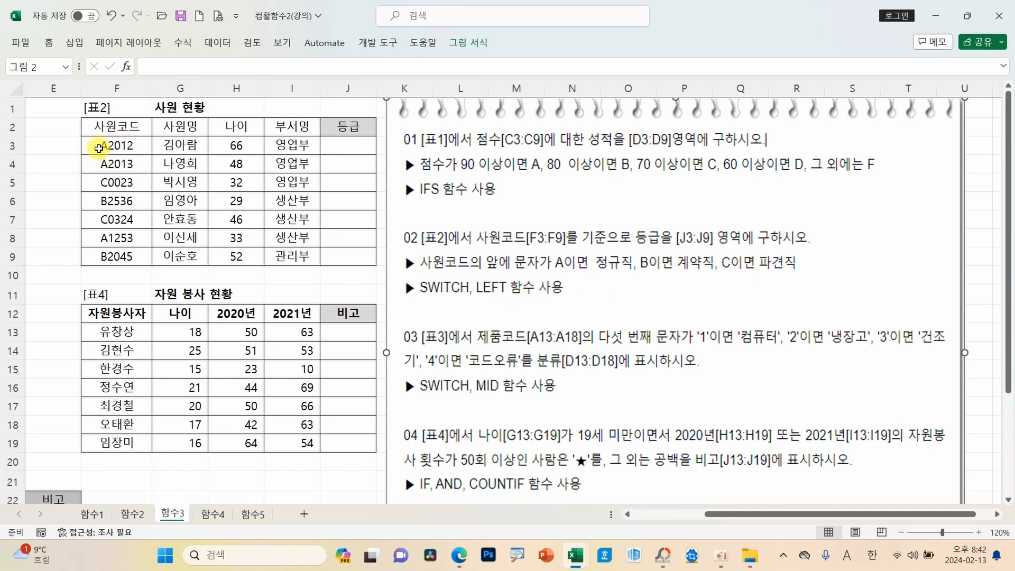
# Step: Check the SWITCH syntax on the 논리함수2 sheet of the 컴활함수2(정리) workbook, and return to the 컴활함수2(강의) workbook
pyautogui.click(576, 555)
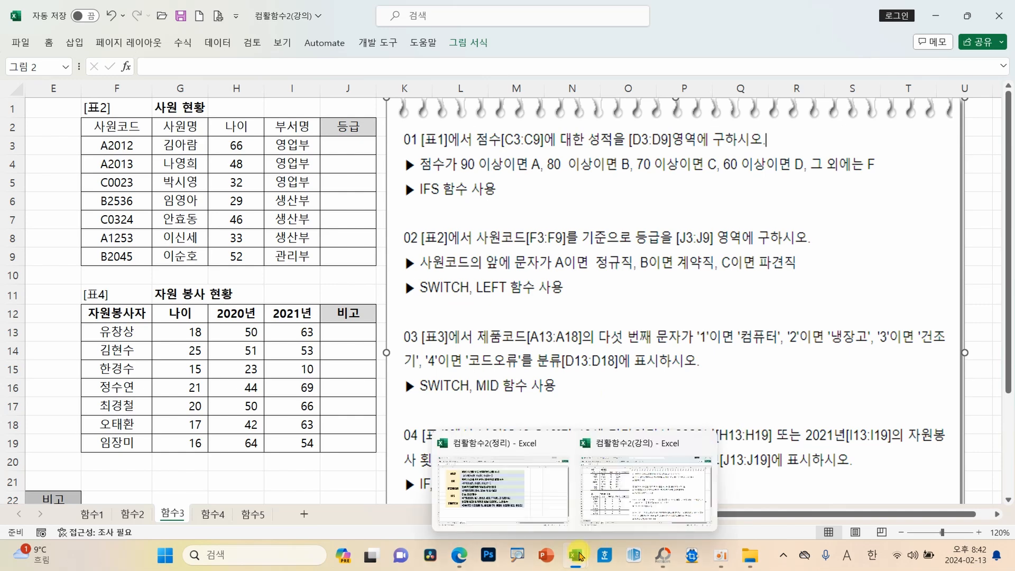
pyautogui.click(502, 497)
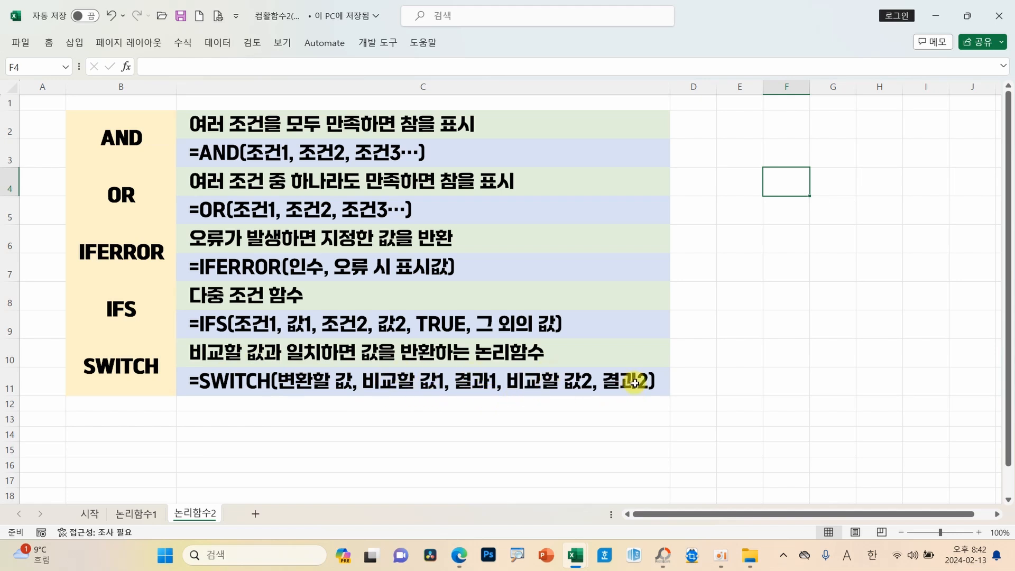
pyautogui.moveTo(576, 555)
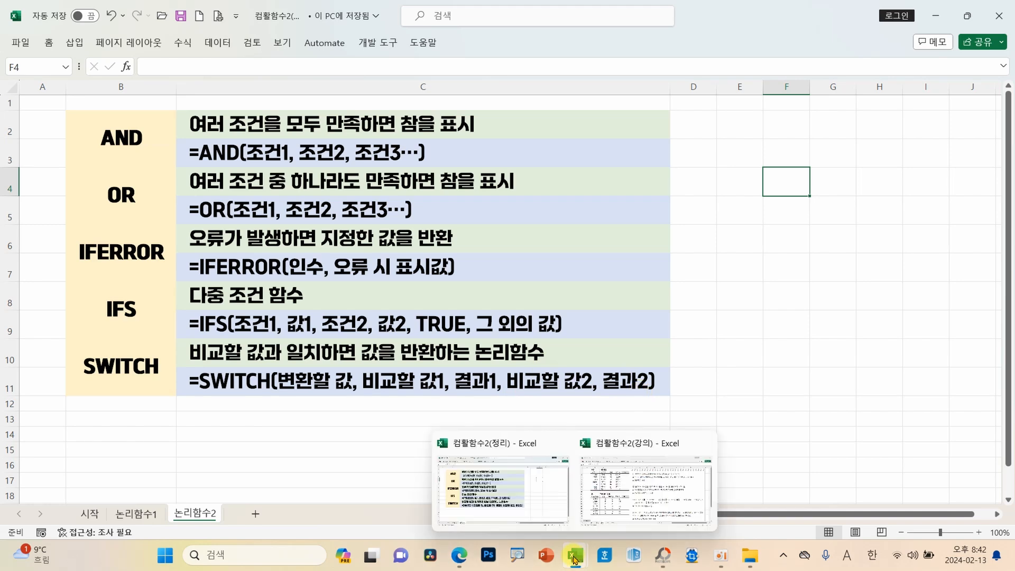
pyautogui.click(608, 501)
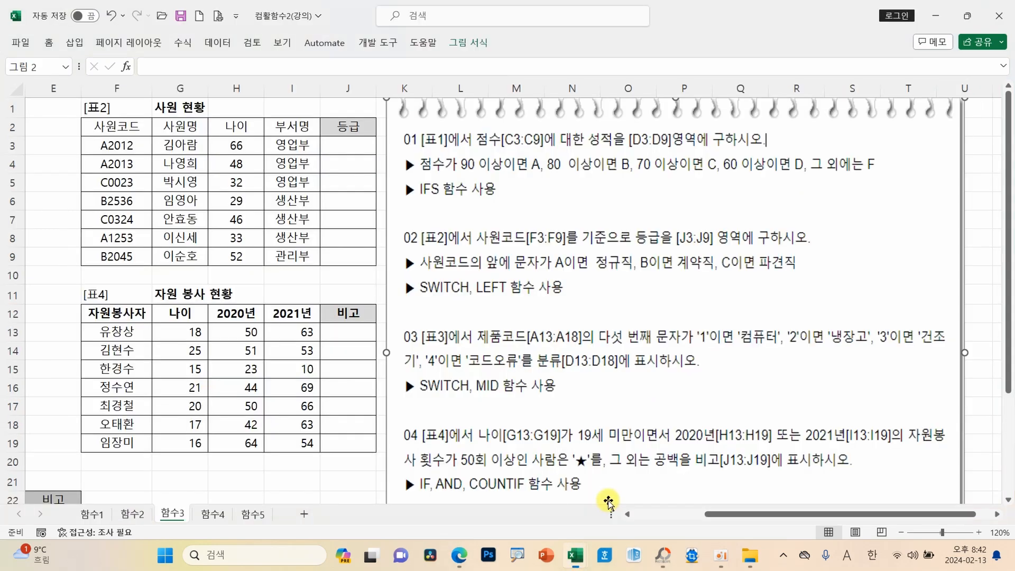
# Step: Find the SWITCH function by searching for SWI, and insert it in J3 of 표2's 등급 column
pyautogui.click(344, 144)
pyautogui.click(126, 67)
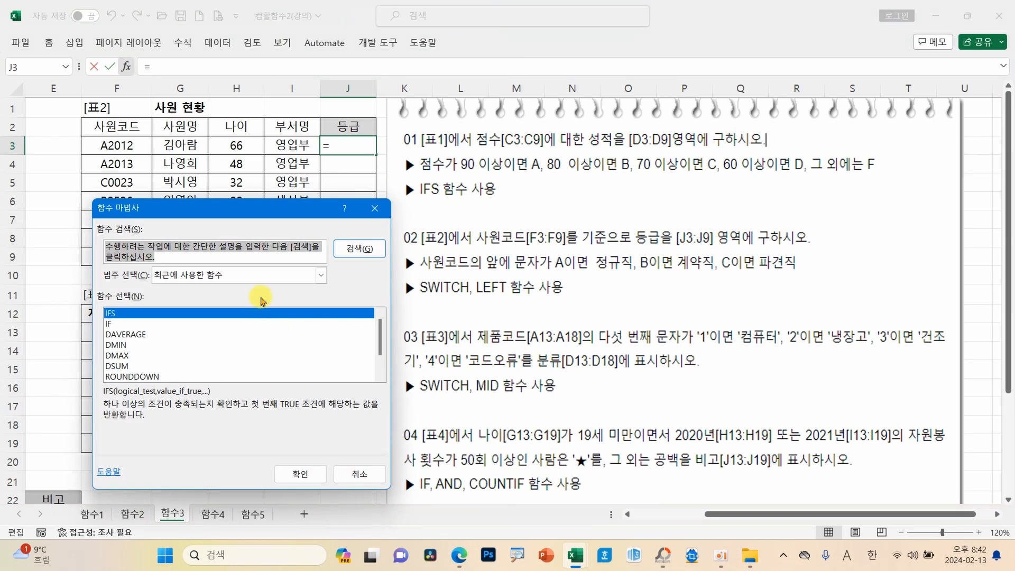
pyautogui.write('SW')
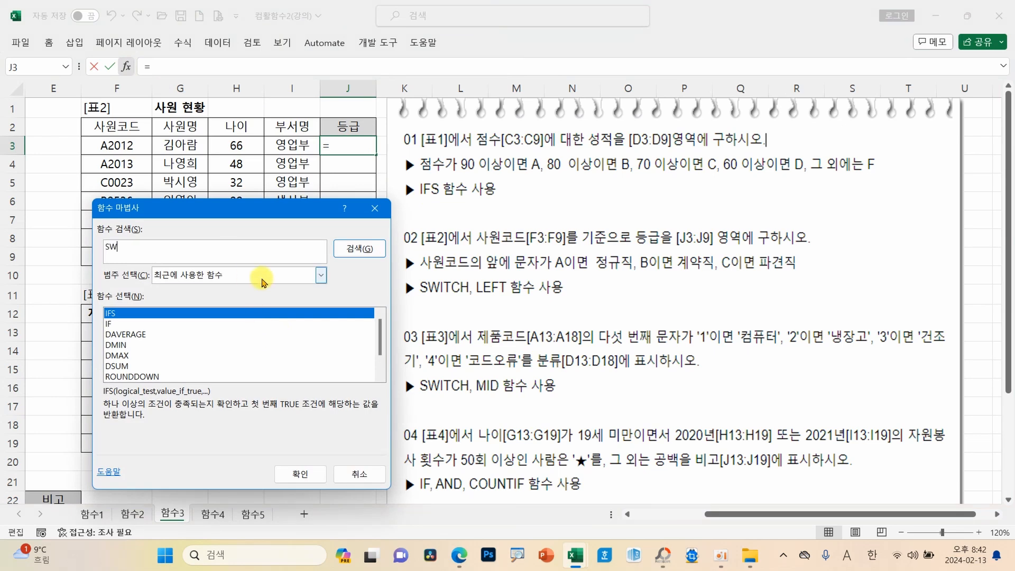
pyautogui.write('IC')
pyautogui.press('Return')
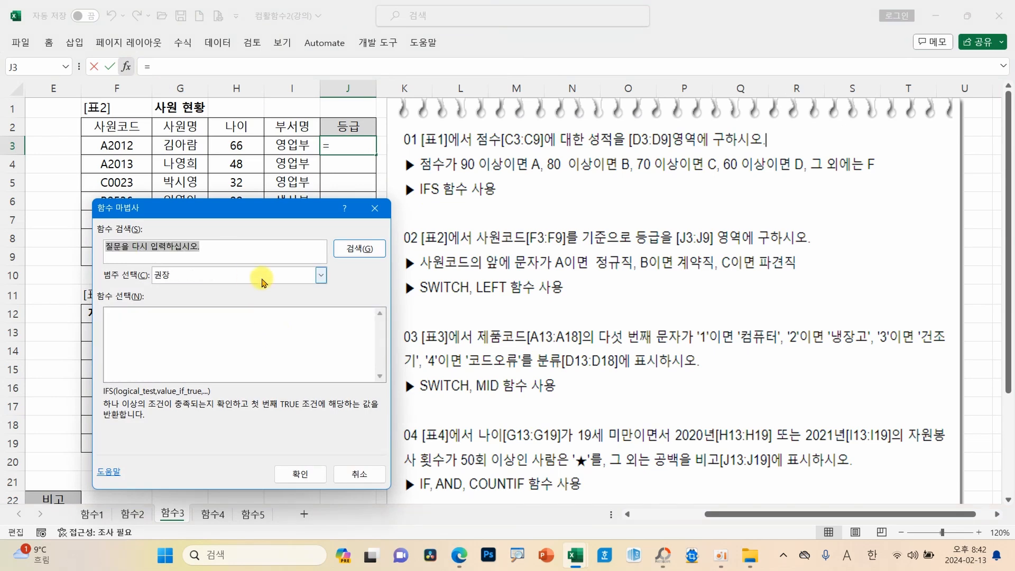
pyautogui.write('S')
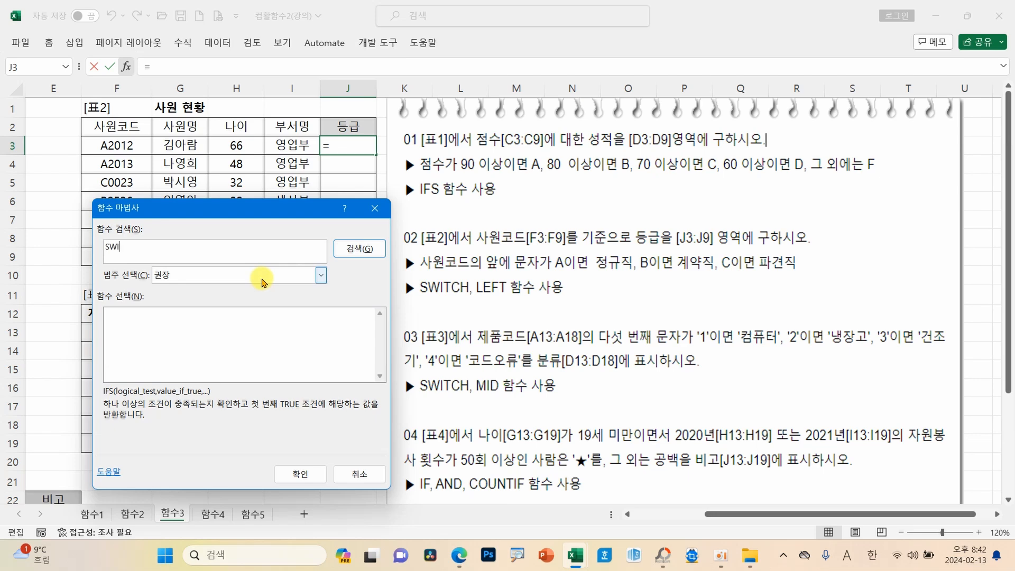
pyautogui.write('WI')
pyautogui.press('Return')
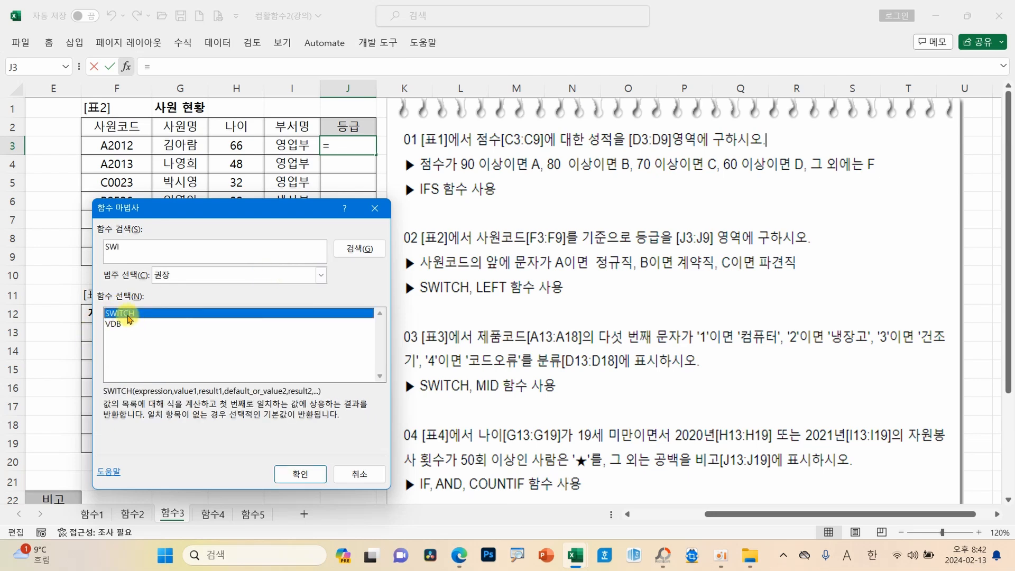
pyautogui.click(300, 474)
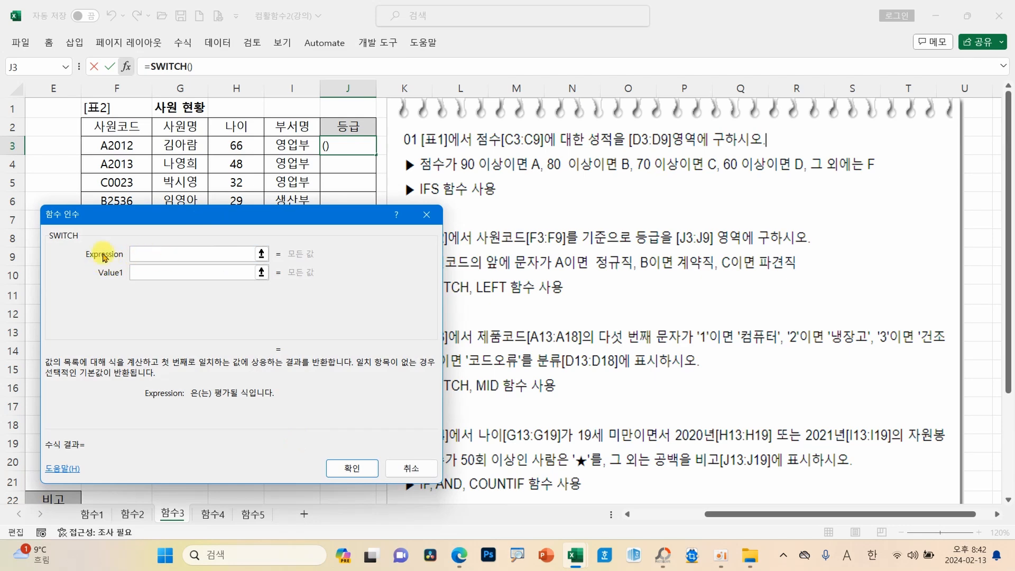
# Step: Set the SWITCH expression for J3 to LEFT(F3,1), taking the first character of the 사원코드
pyautogui.moveTo(144, 214)
pyautogui.mouseDown()
pyautogui.moveTo(143, 194)
pyautogui.moveTo(144, 204)
pyautogui.mouseUp()
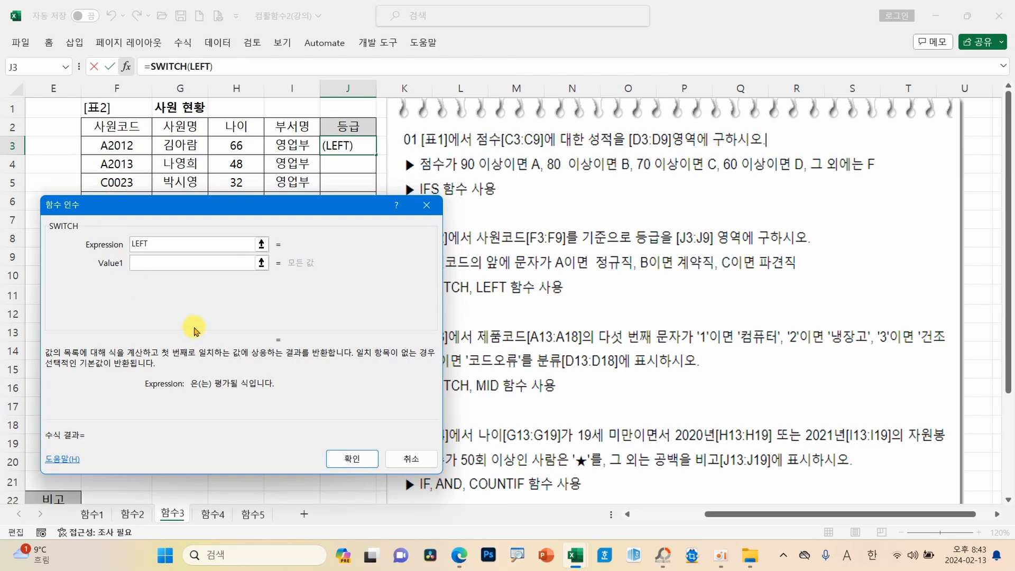
pyautogui.click(128, 149)
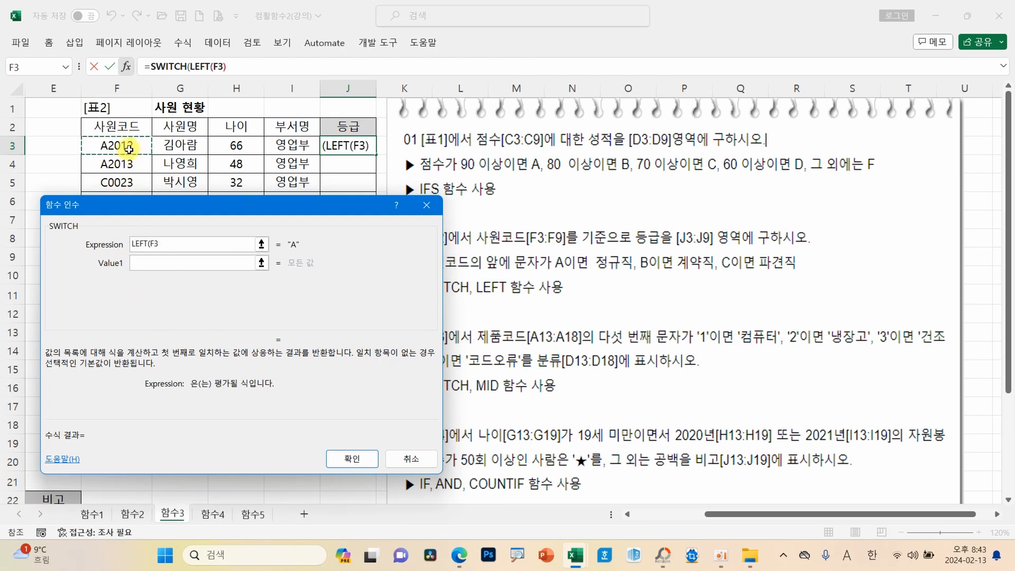
pyautogui.write(',A')
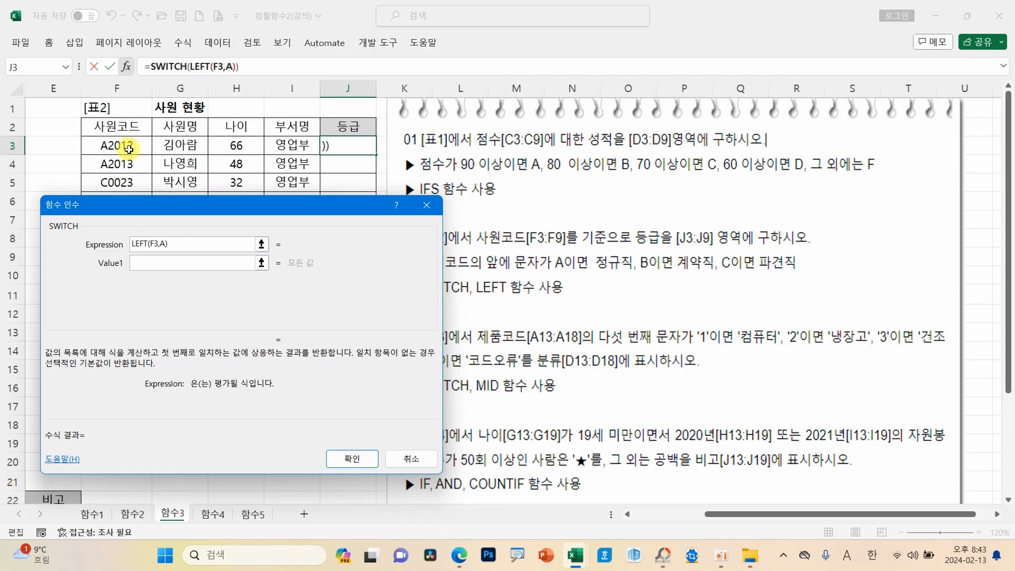
pyautogui.press('BackSpace')
pyautogui.press('BackSpace')
pyautogui.write('1')
pyautogui.press('Tab')
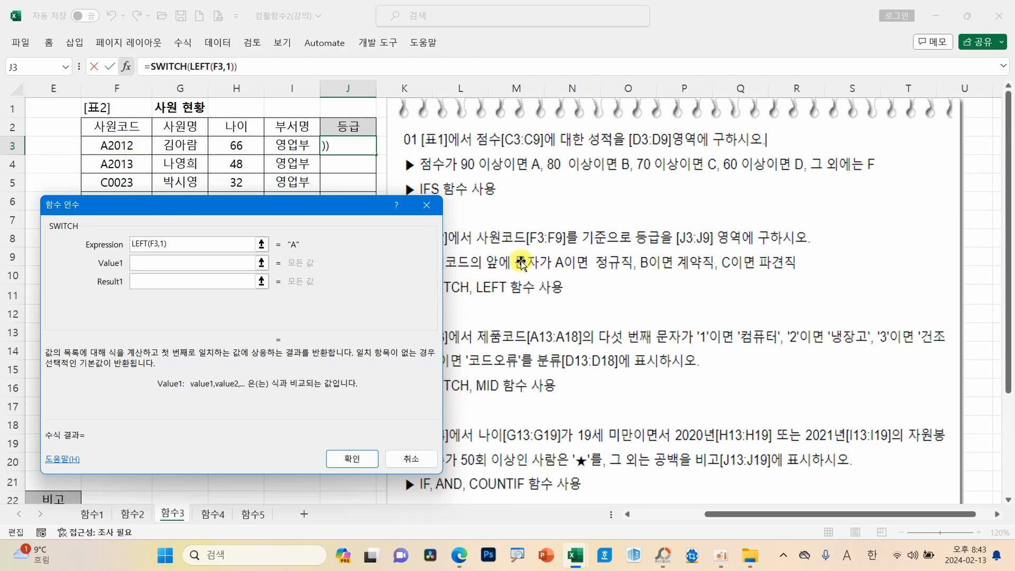
# Step: Set the first SWITCH value to "A" with "정규직" as its result
pyautogui.write('A')
pyautogui.click(248, 281)
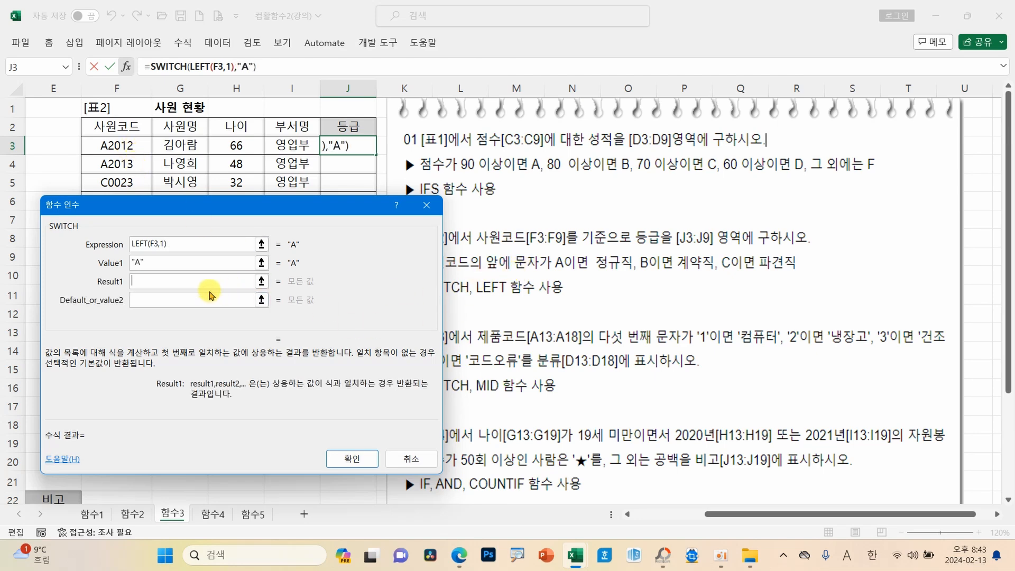
pyautogui.write('정규직')
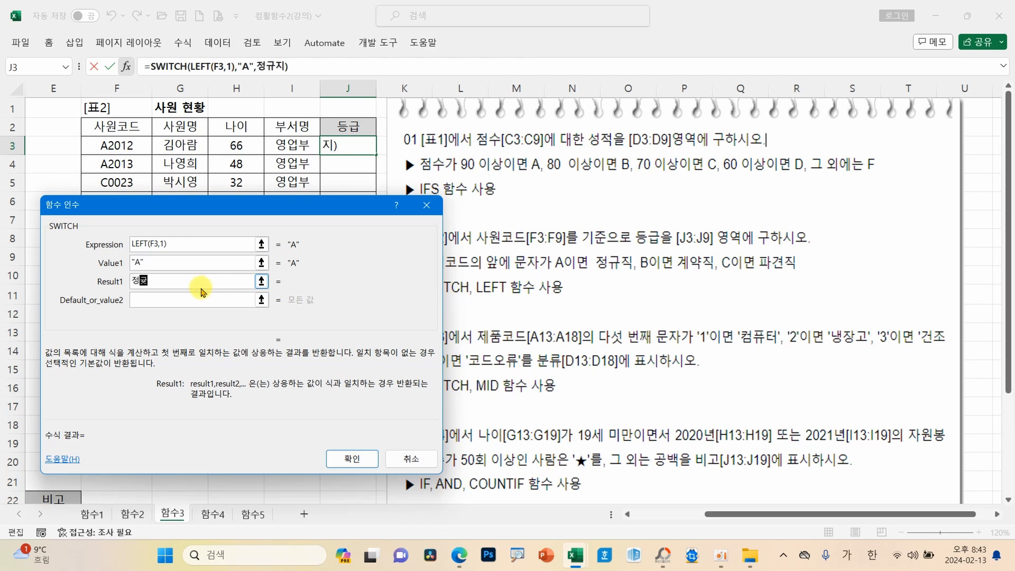
pyautogui.press('Tab')
pyautogui.click(184, 305)
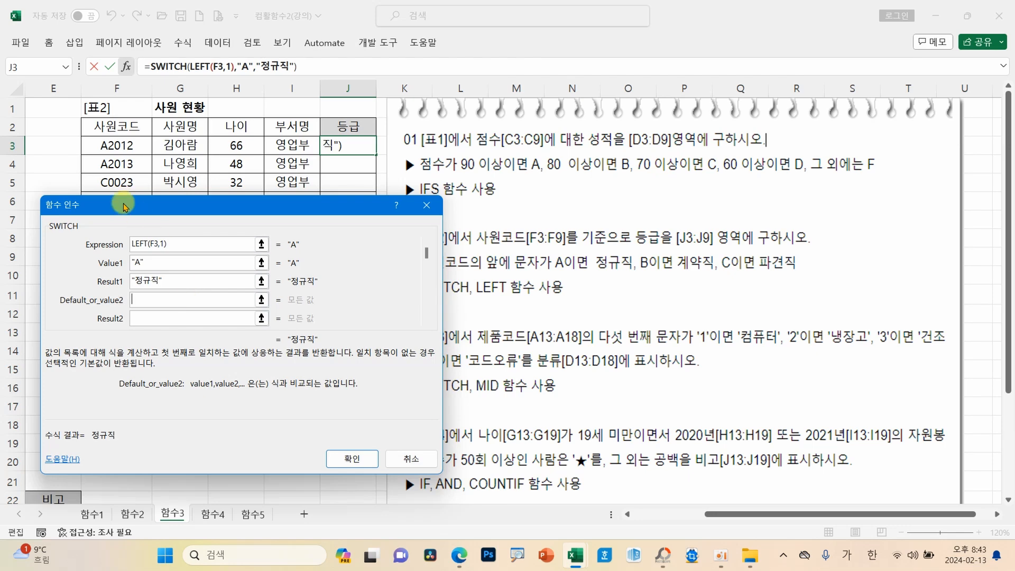
# Step: Add LEFT(F3,1), "B" and "계약직" as the next three arguments of the SWITCH function
pyautogui.write('LEFT(')
pyautogui.click(121, 152)
pyautogui.write(',1')
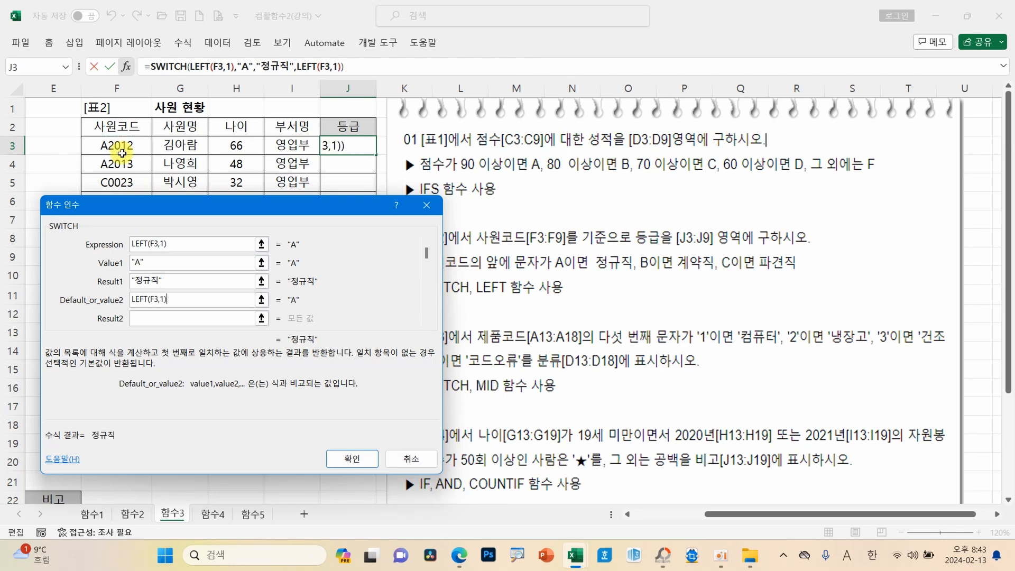
pyautogui.press('Tab')
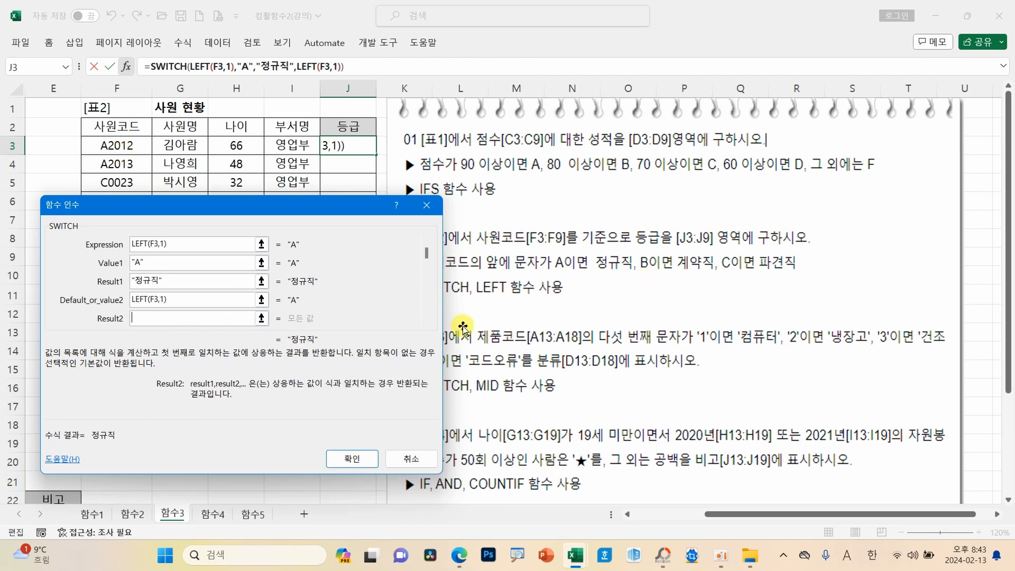
pyautogui.write('B')
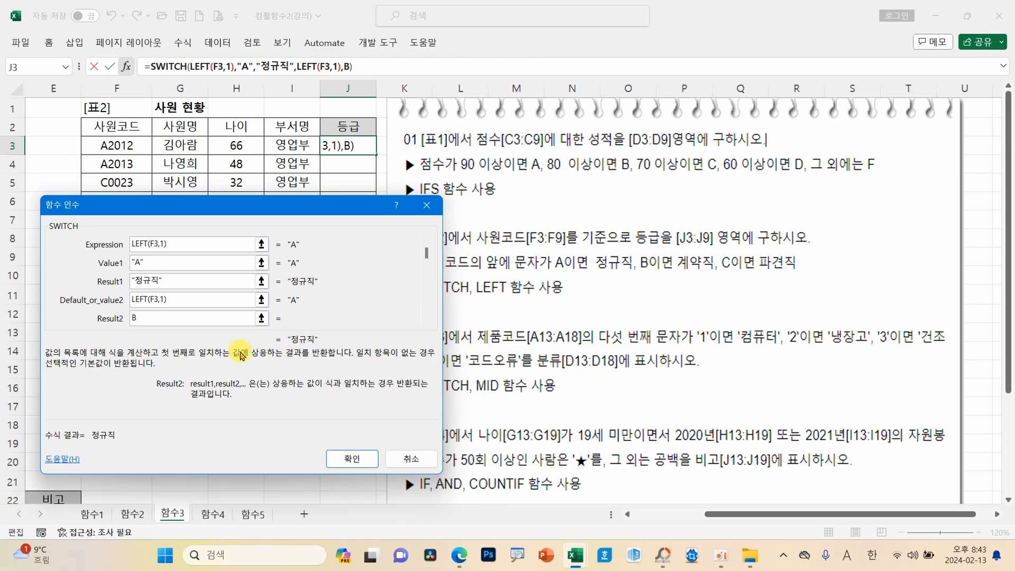
pyautogui.press('Tab')
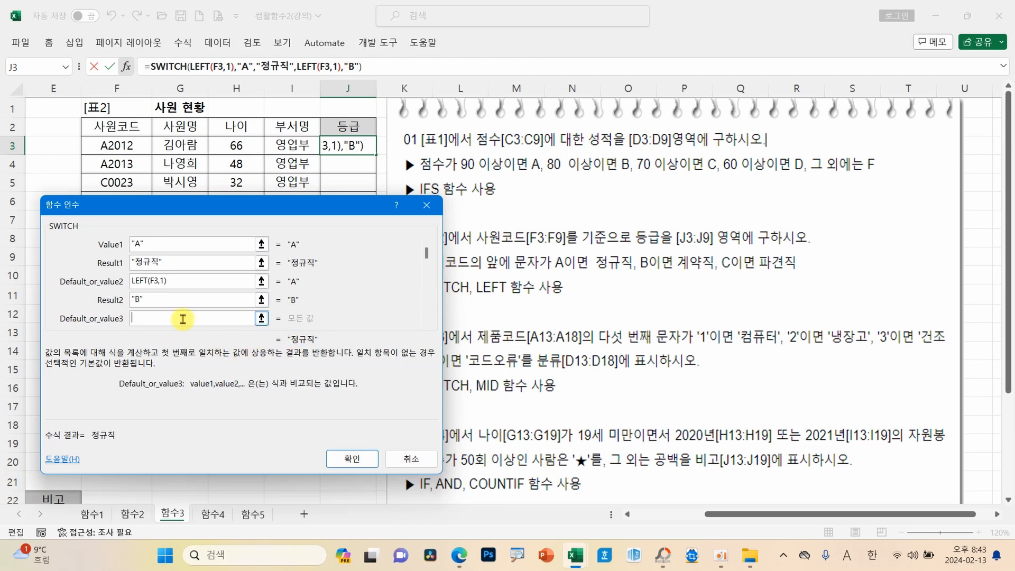
pyautogui.write('ㄱ약ㅈ')
pyautogui.press('Tab')
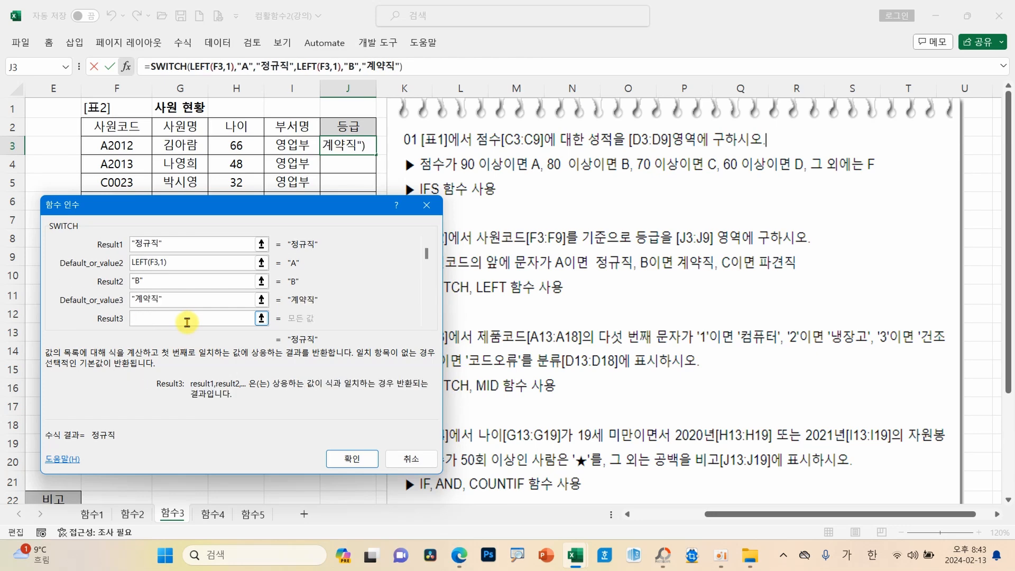
# Step: Add a further LEFT(F3,1) and "C" to the SWITCH arguments after "계약직"
pyautogui.write('LEFT(')
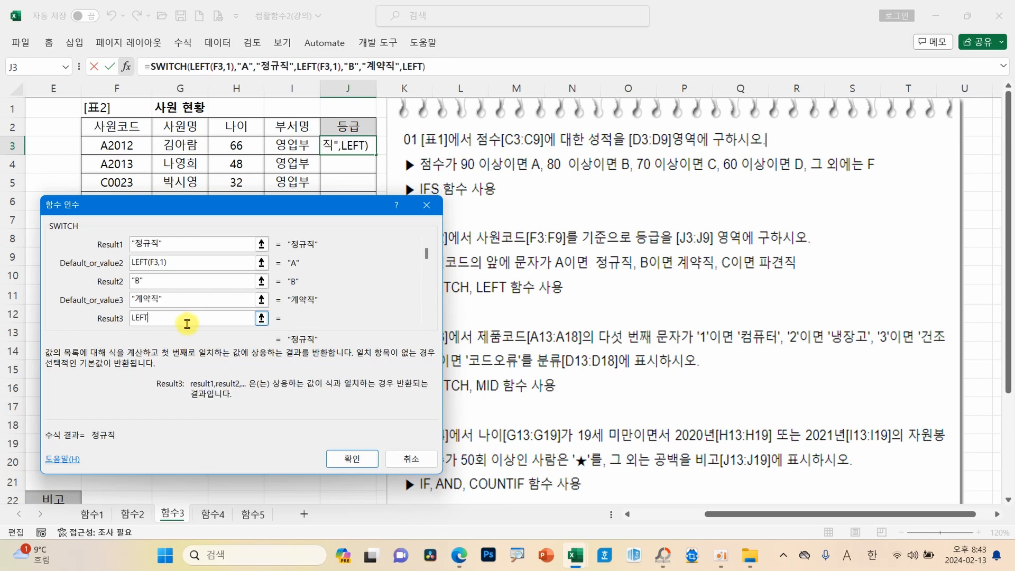
pyautogui.click(128, 148)
pyautogui.write(',1')
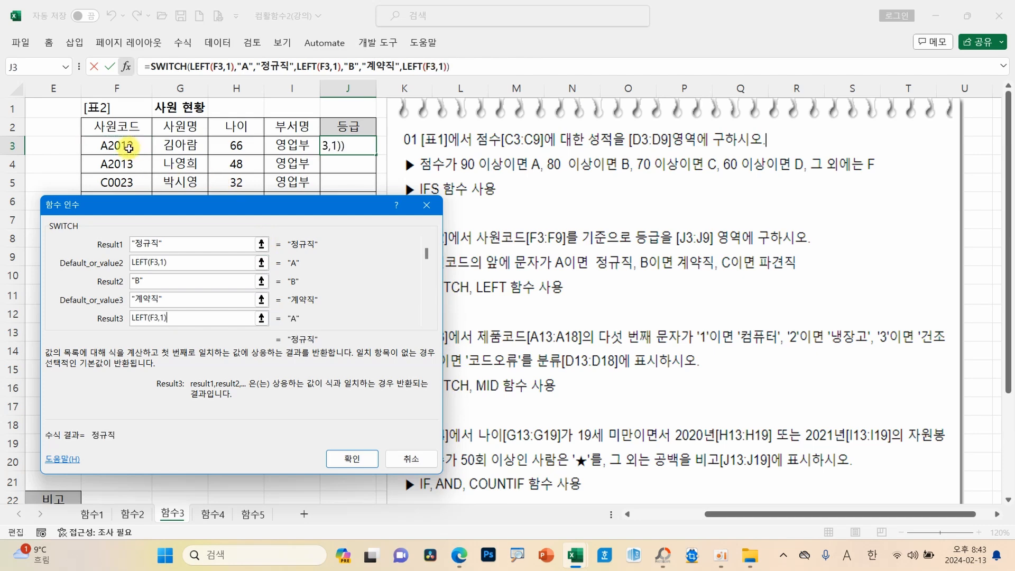
pyautogui.write(')')
pyautogui.press('Tab')
pyautogui.write('"C"')
pyautogui.press('Tab')
# Step: Complete the J3 SWITCH formula with "파견직" as its last argument, and fill it down through J9
pyautogui.press('Hangul')
pyautogui.write('ㄱ')
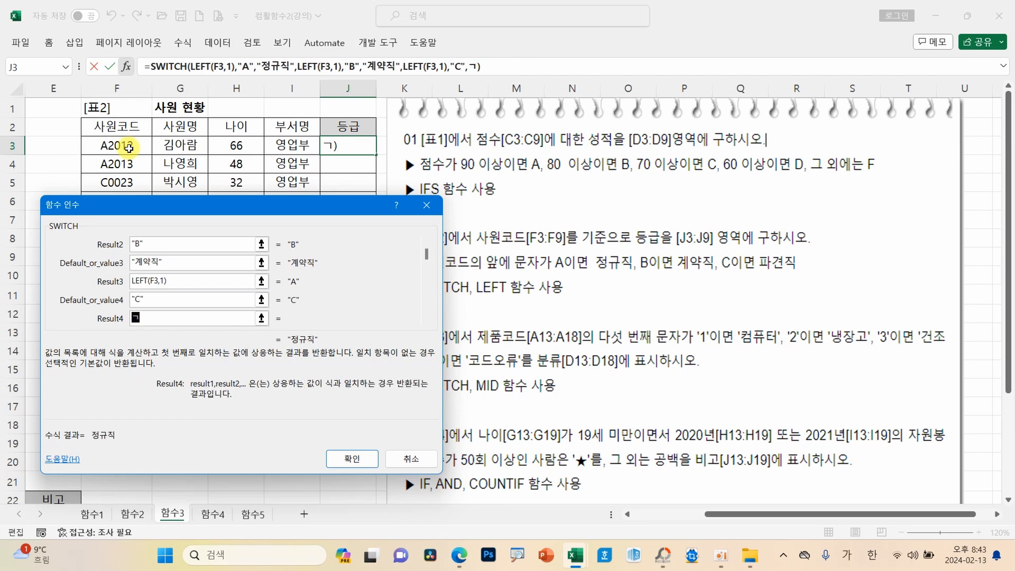
pyautogui.press('BackSpace')
pyautogui.write('파견지')
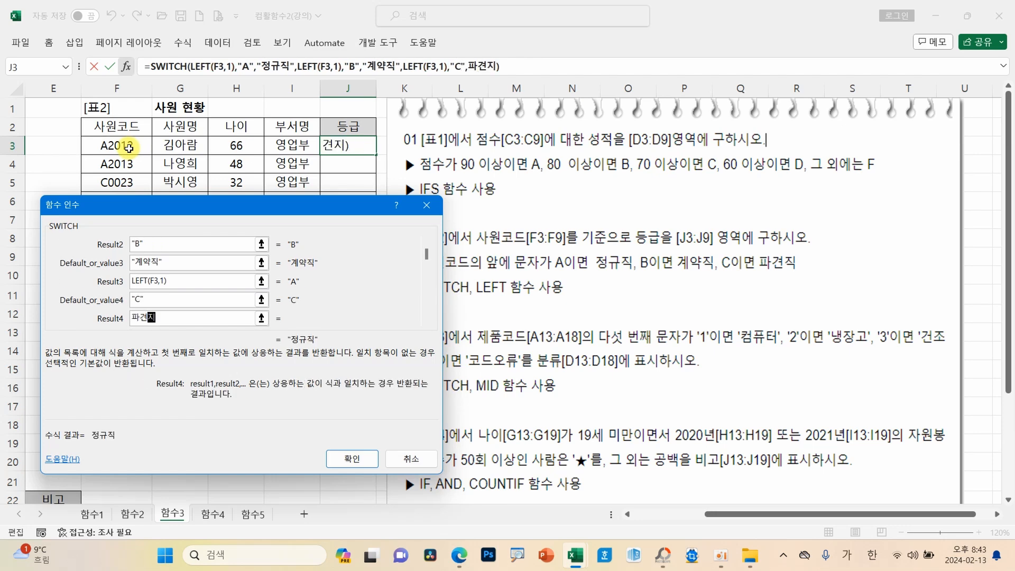
pyautogui.click(180, 299)
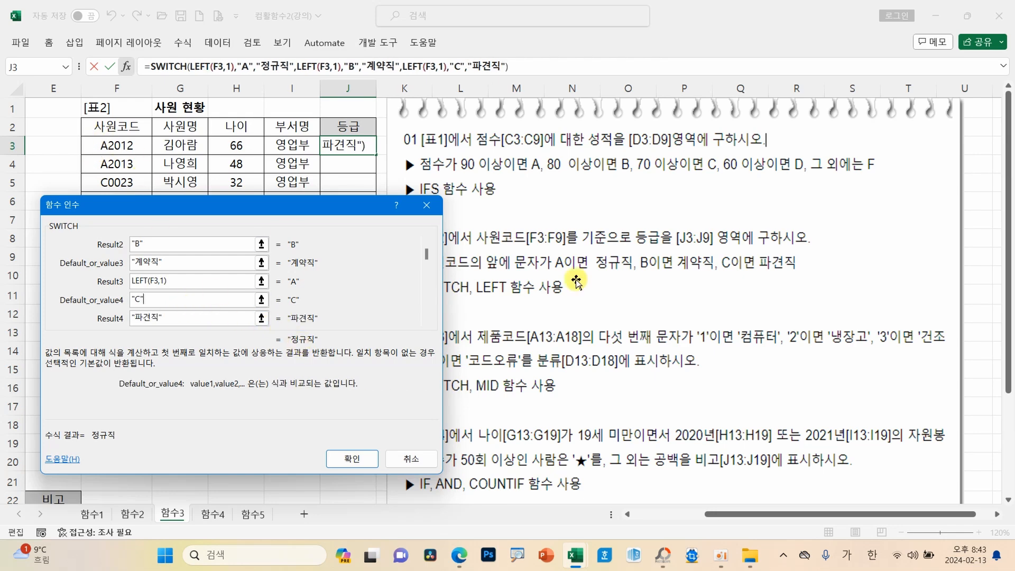
pyautogui.press('Return')
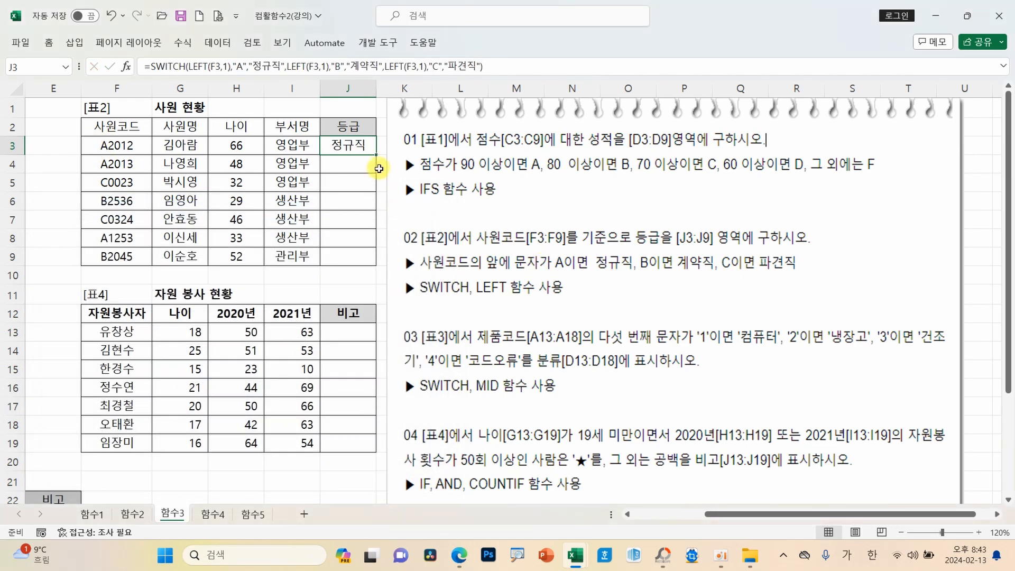
pyautogui.moveTo(377, 170); pyautogui.dragTo(374, 260)
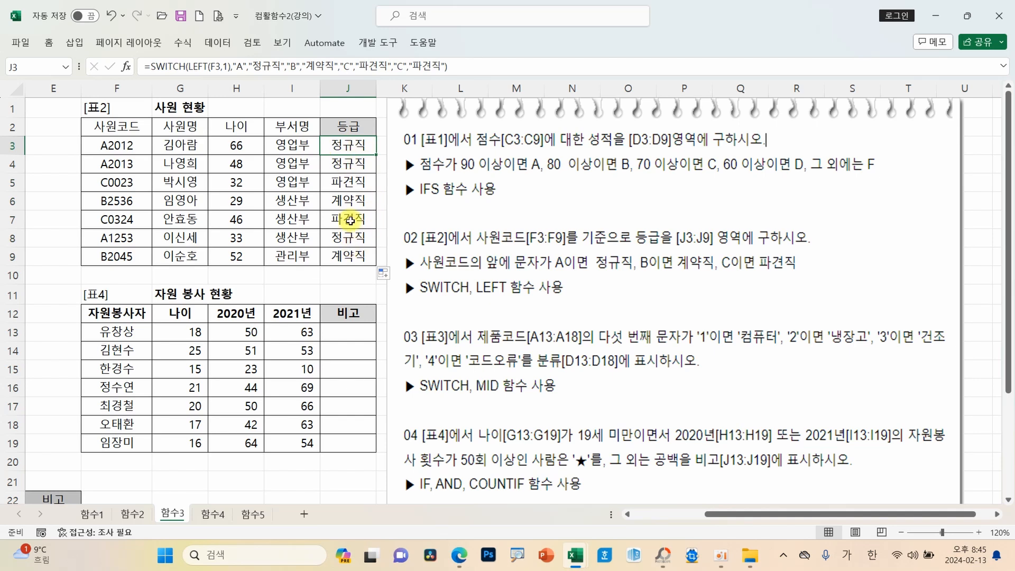
# Step: Clear the 등급 results in J3:J9 and insert a new SWITCH function in J3
pyautogui.moveTo(348, 146); pyautogui.dragTo(352, 258)
pyautogui.press('Delete')
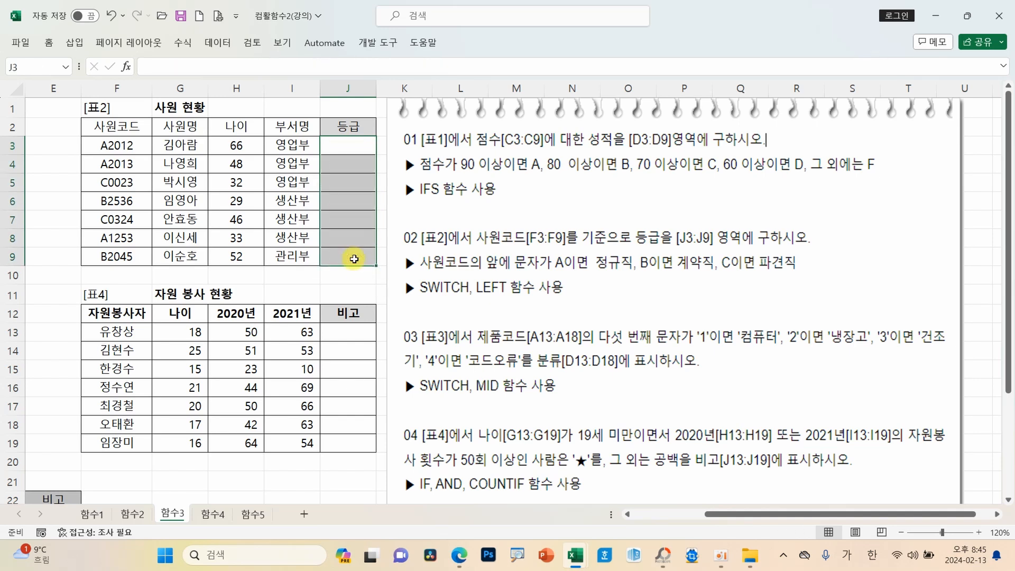
pyautogui.click(353, 148)
pyautogui.click(126, 66)
pyautogui.click(565, 232)
pyautogui.click(640, 391)
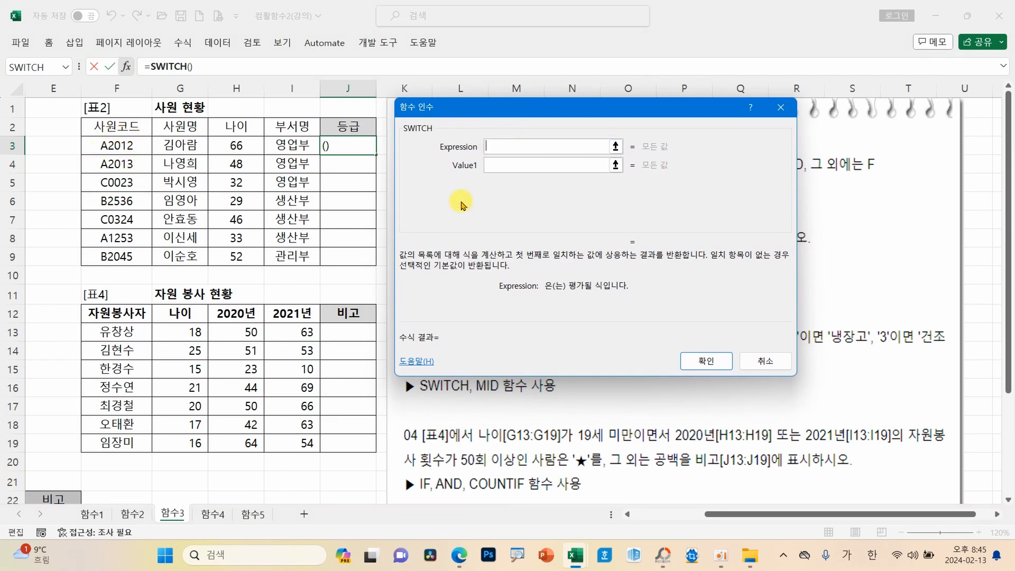
# Step: Enter LEFT(F3,1) as the expression of the new SWITCH function
pyautogui.write('ㅣㄷ')
pyautogui.write('LEFT(')
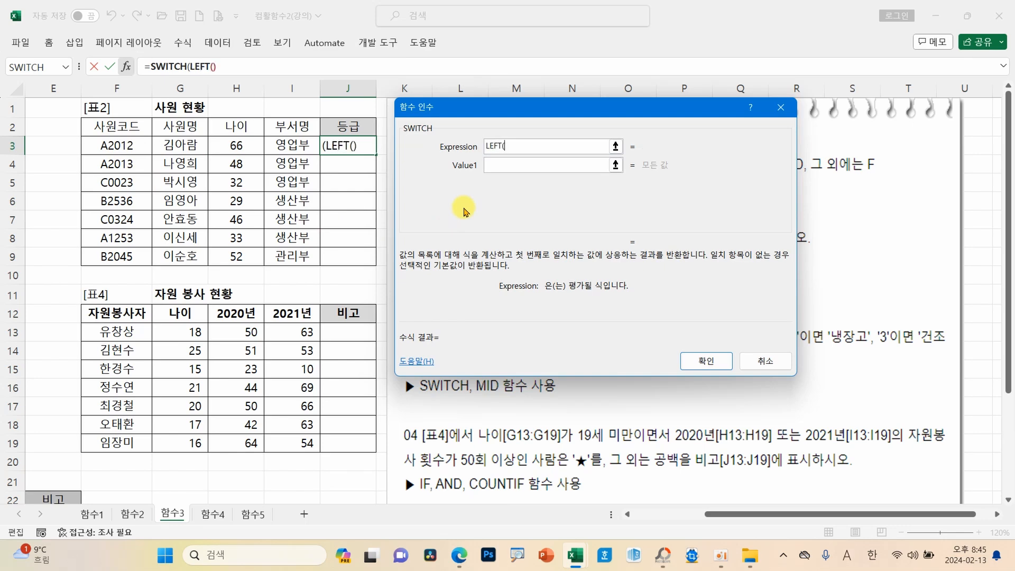
pyautogui.click(124, 144)
pyautogui.write(',1')
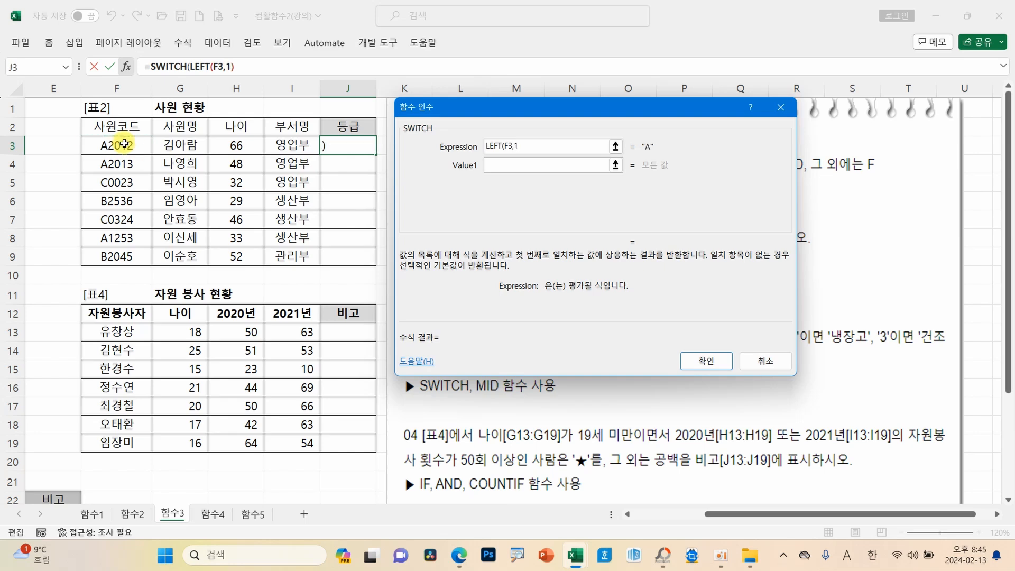
pyautogui.press('Tab')
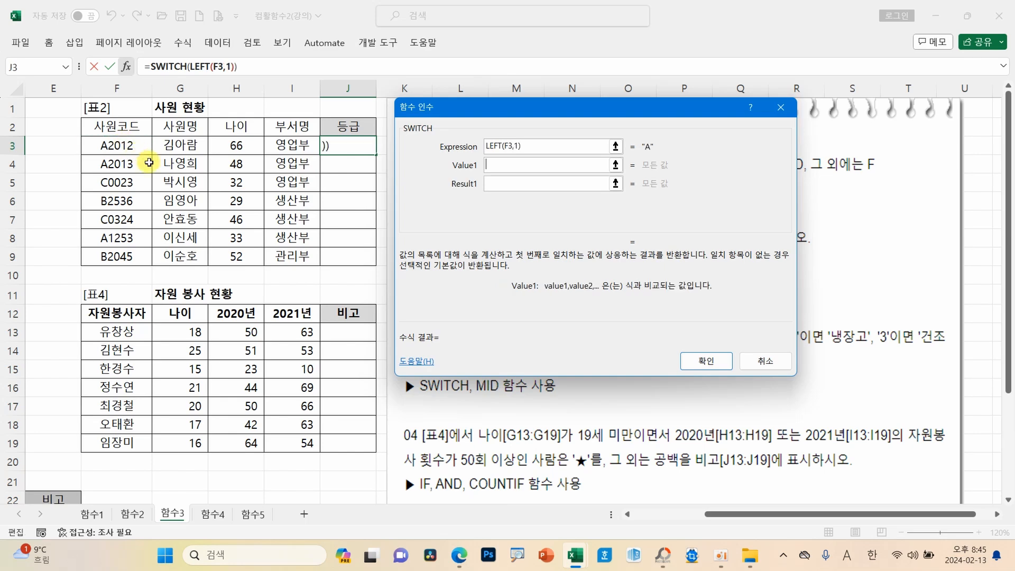
# Step: Pair the value "A" with the result "정규직", keeping the exercise text readable beside the arguments
pyautogui.write('A')
pyautogui.click(499, 184)
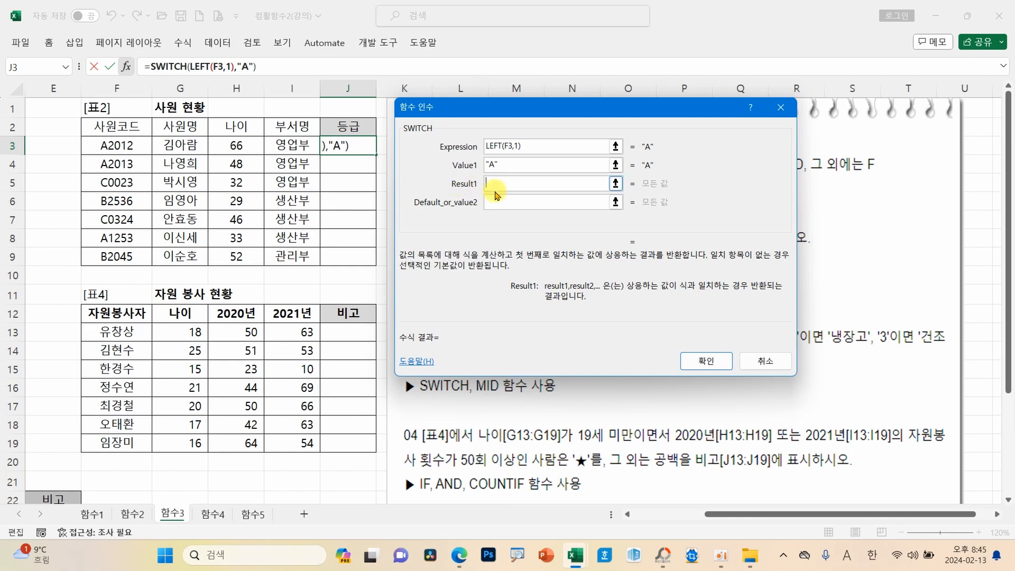
pyautogui.moveTo(496, 114); pyautogui.dragTo(157, 178)
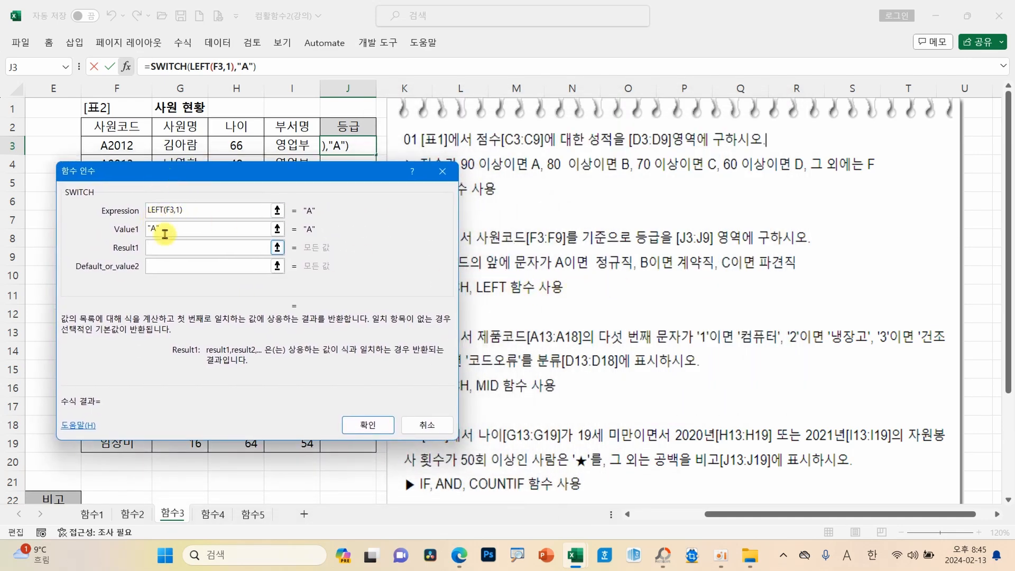
pyautogui.press('Hangul')
pyautogui.write('"정규직"')
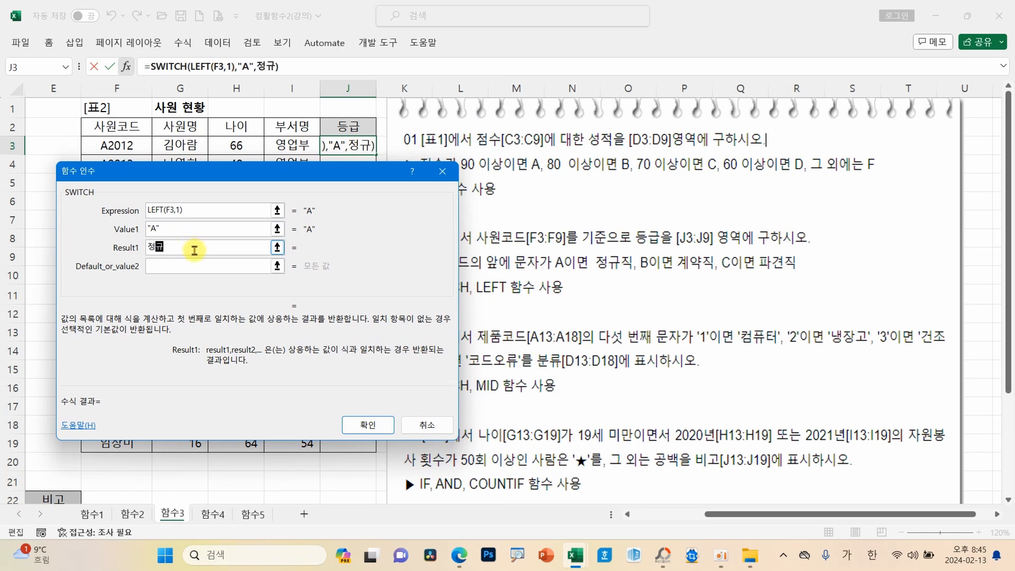
pyautogui.press('Tab')
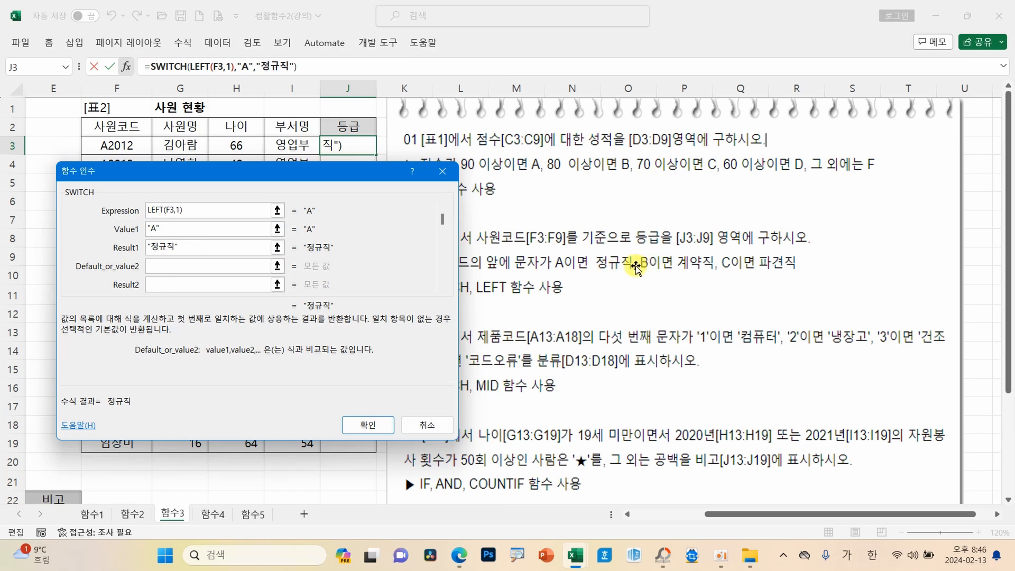
# Step: Add "B" as the second SWITCH value with "계약직" as its result
pyautogui.write('ㅠ')
pyautogui.press('BackSpace')
pyautogui.press('Hangul')
pyautogui.write('B')
pyautogui.press('Tab')
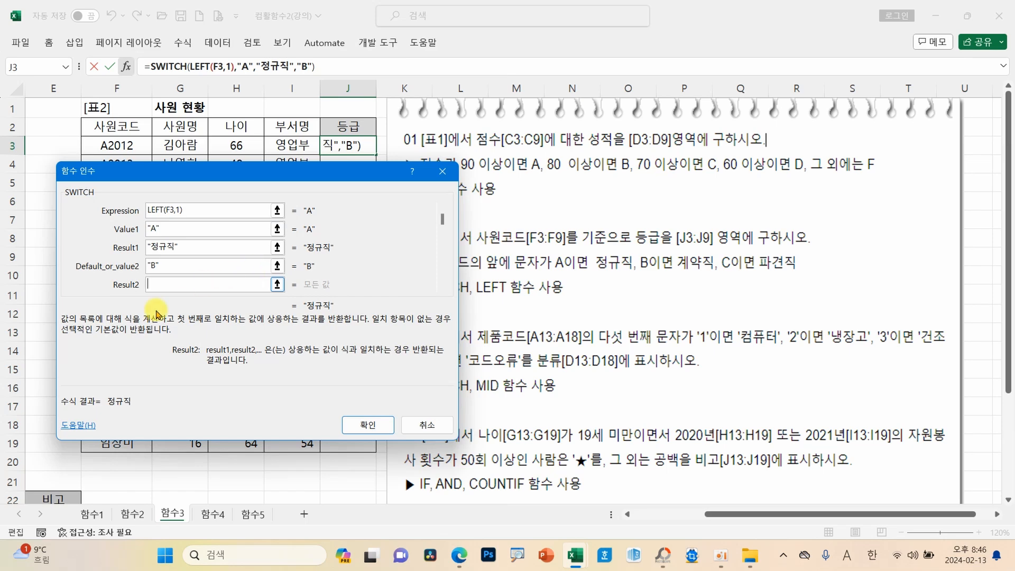
pyautogui.write('R')
pyautogui.press('BackSpace')
pyautogui.press('BackSpace')
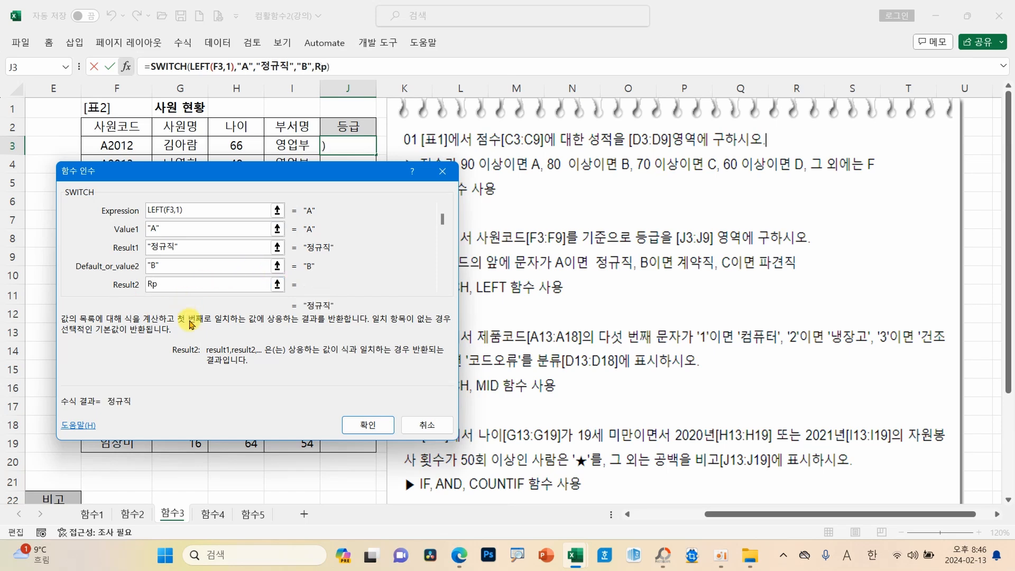
pyautogui.write('"계약직"')
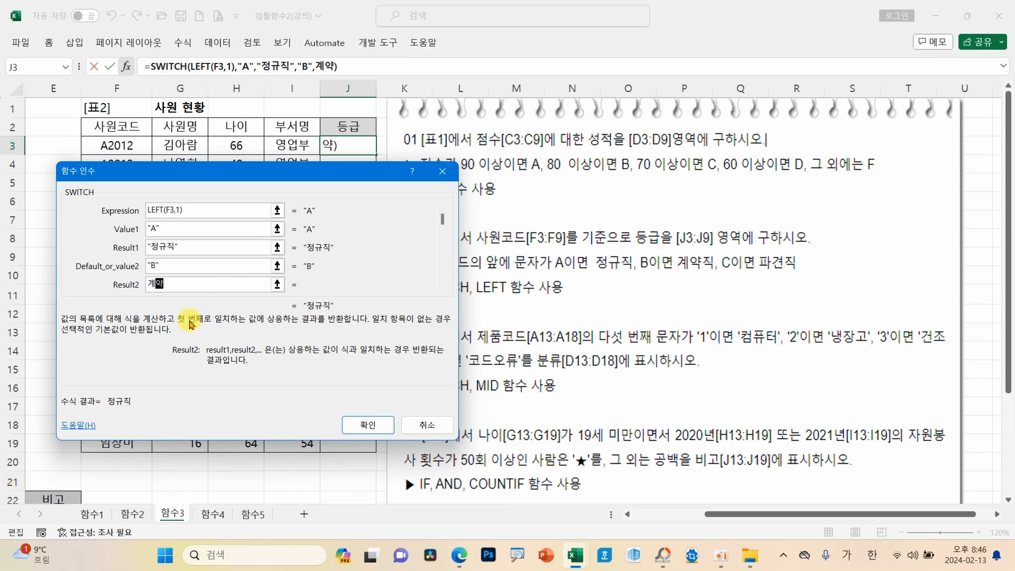
pyautogui.press('Tab')
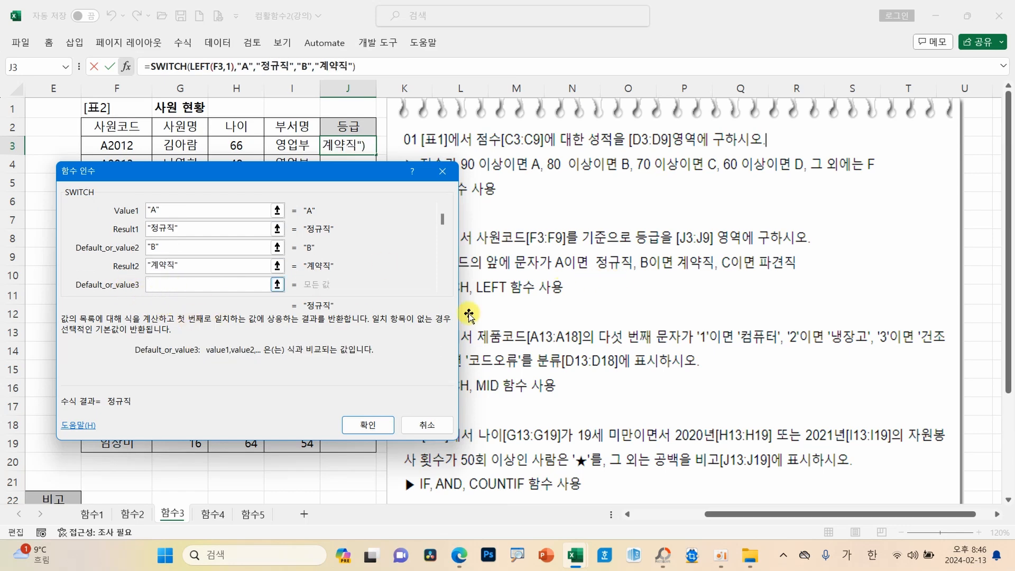
# Step: Add "C" as the third SWITCH value with "파견직" as its result
pyautogui.write('C')
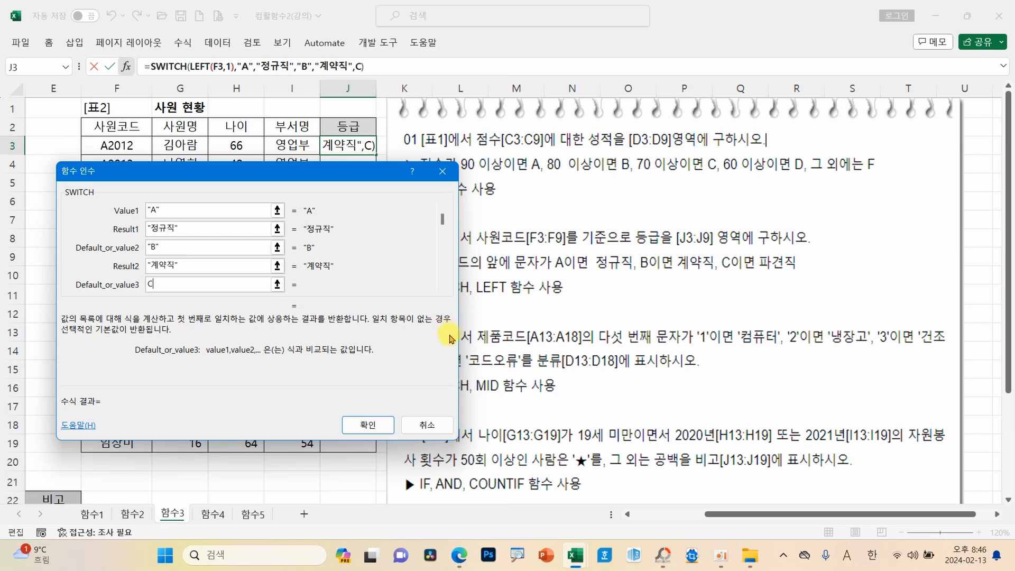
pyautogui.press('Tab')
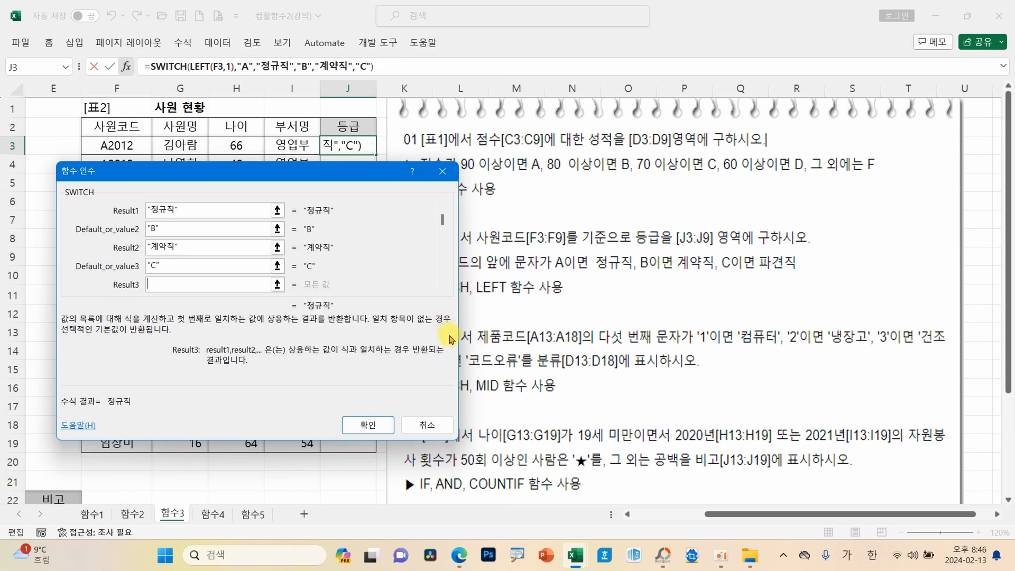
pyautogui.write('파견직')
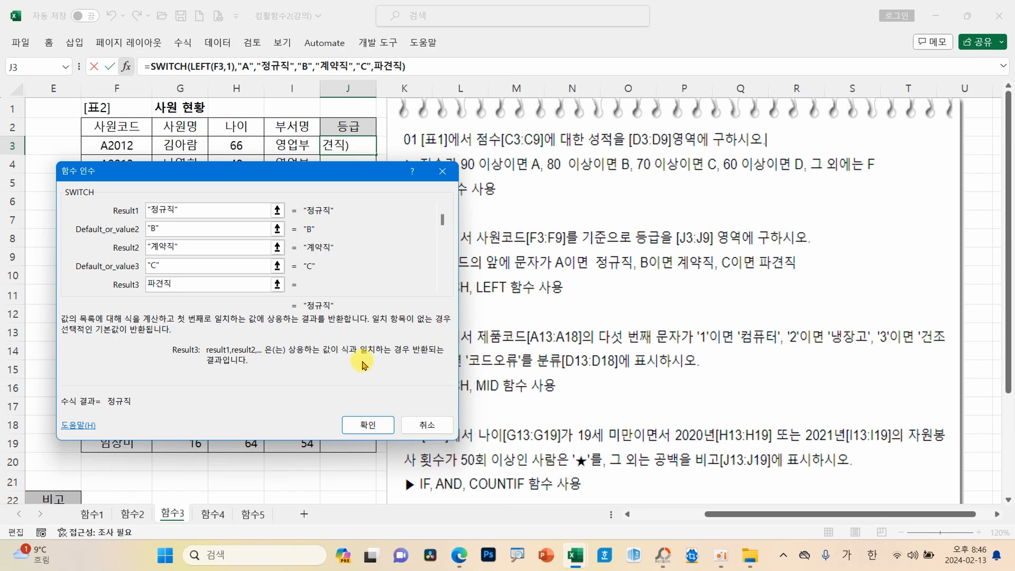
pyautogui.click(226, 267)
pyautogui.click(218, 285)
pyautogui.click(221, 266)
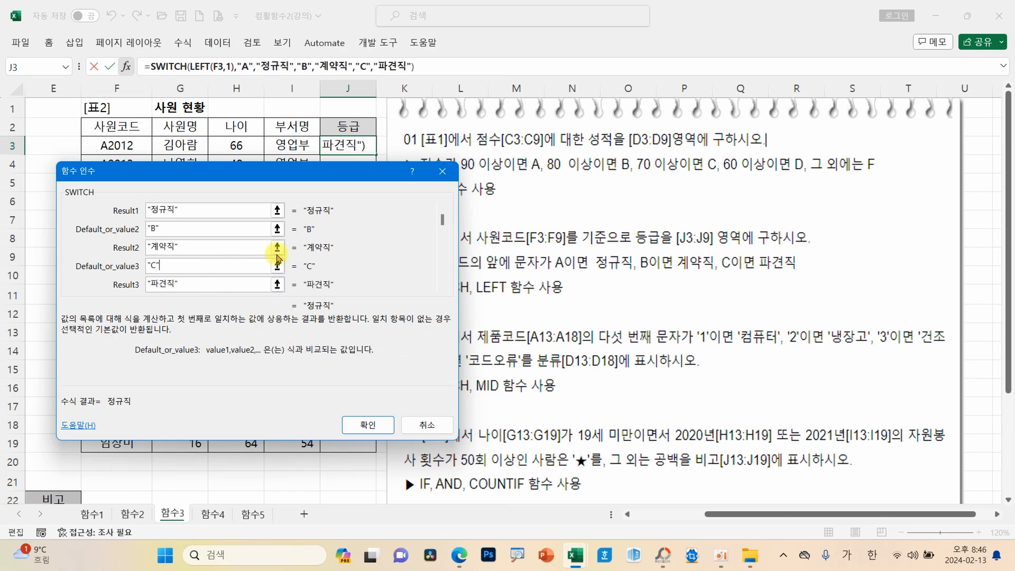
pyautogui.moveTo(442, 221); pyautogui.dragTo(443, 212)
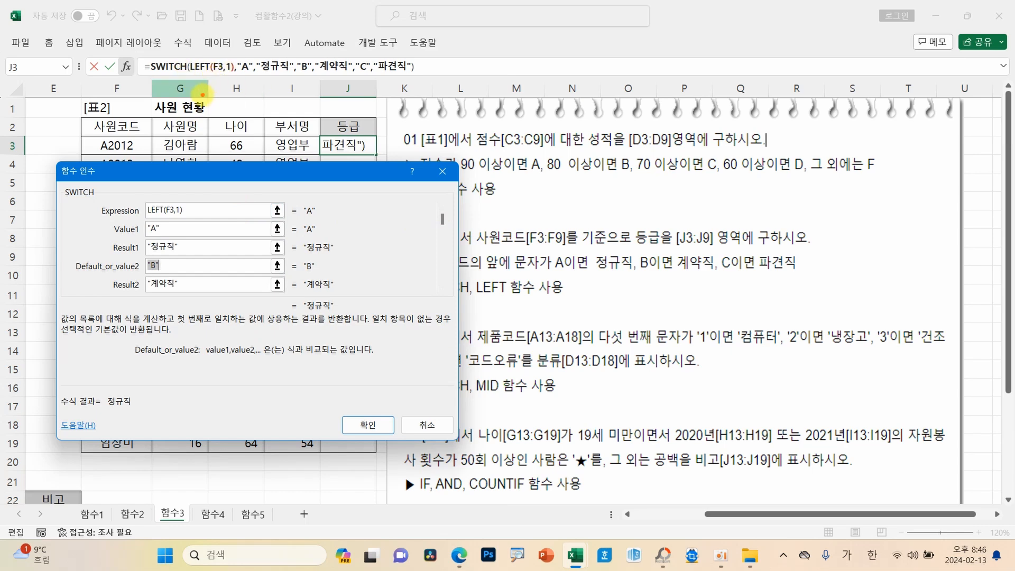
pyautogui.moveTo(191, 72); pyautogui.dragTo(228, 75)
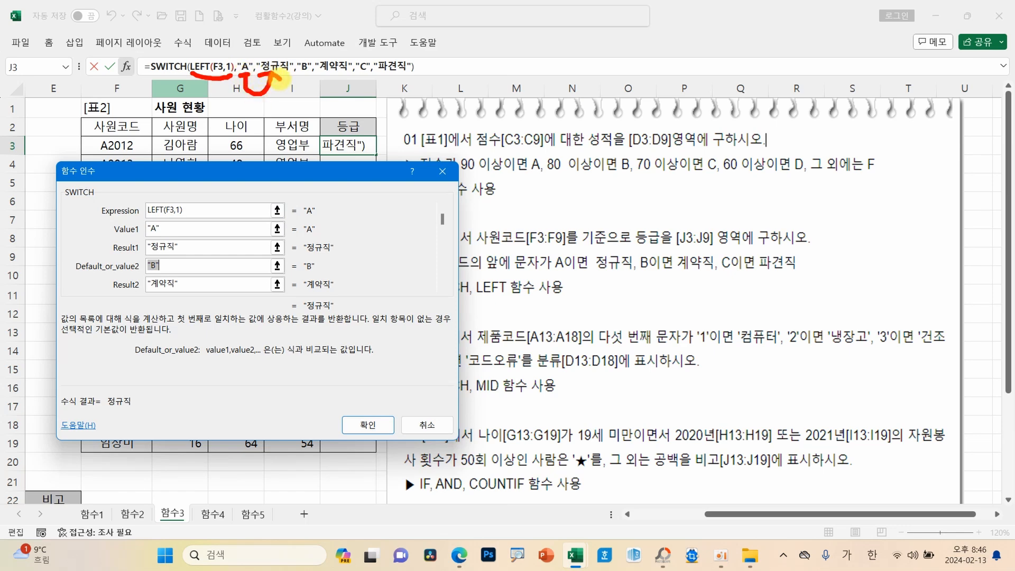
pyautogui.moveTo(309, 74)
pyautogui.mouseDown()
pyautogui.moveTo(315, 99)
pyautogui.moveTo(338, 65)
pyautogui.mouseUp()
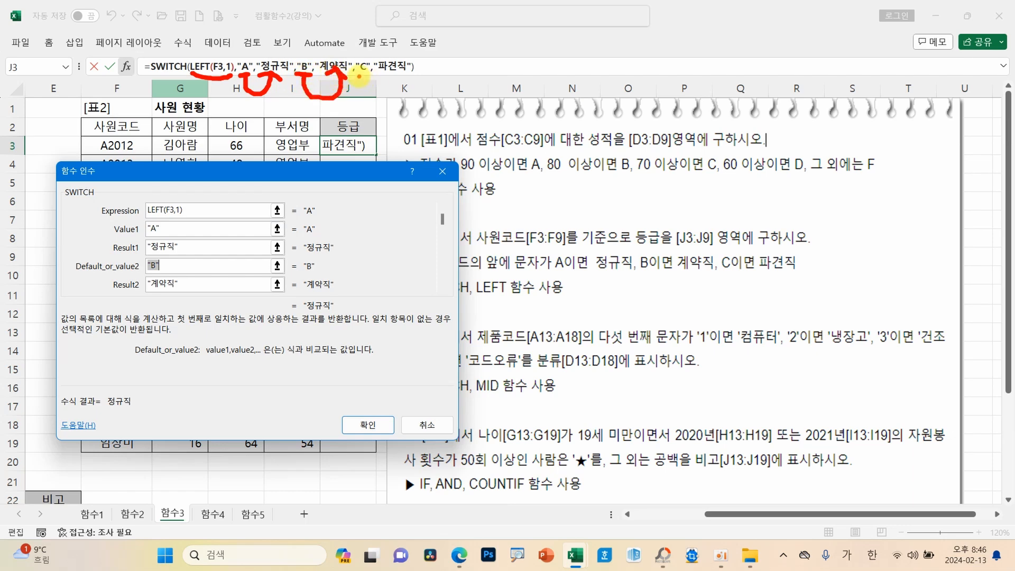
pyautogui.moveTo(367, 76)
pyautogui.mouseDown()
pyautogui.moveTo(367, 101)
pyautogui.moveTo(406, 80)
pyautogui.mouseUp()
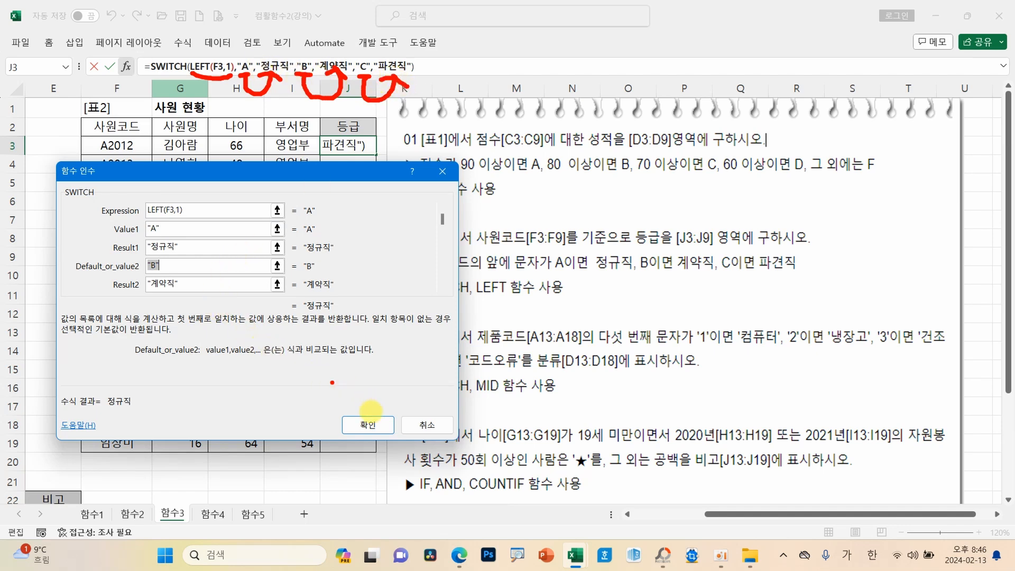
# Step: Confirm the SWITCH formula in J3 and fill it down the 등급 column through J9
pyautogui.click(368, 424)
pyautogui.moveTo(374, 191); pyautogui.dragTo(374, 261)
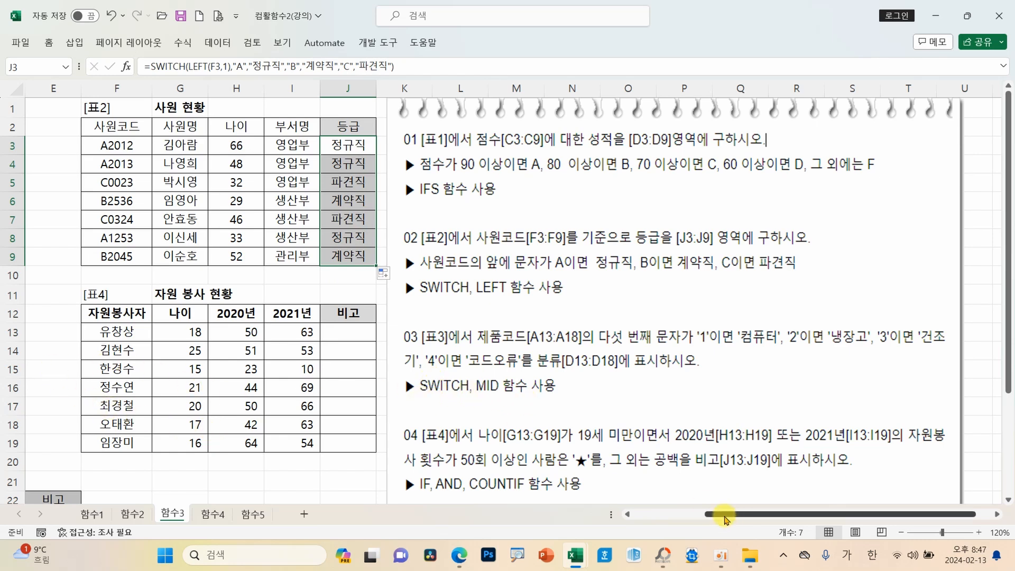
# Step: Move the problem-text picture beside 표1 and 표3 so it starts around column E, and select cell D13
pyautogui.moveTo(724, 519); pyautogui.dragTo(653, 520)
pyautogui.moveTo(767, 388); pyautogui.dragTo(416, 389)
pyautogui.scroll(-2, 418, 381)
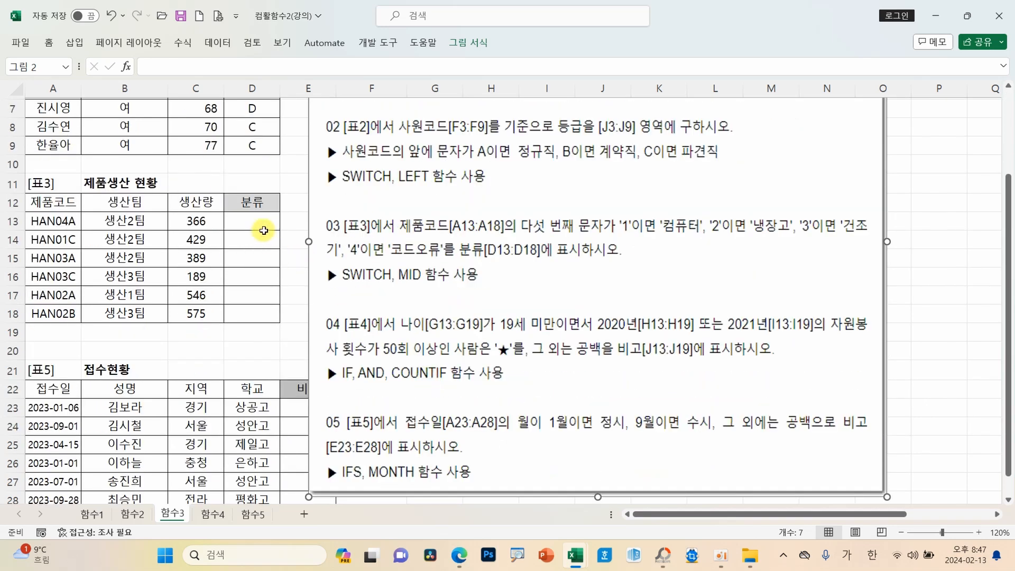
pyautogui.click(264, 231)
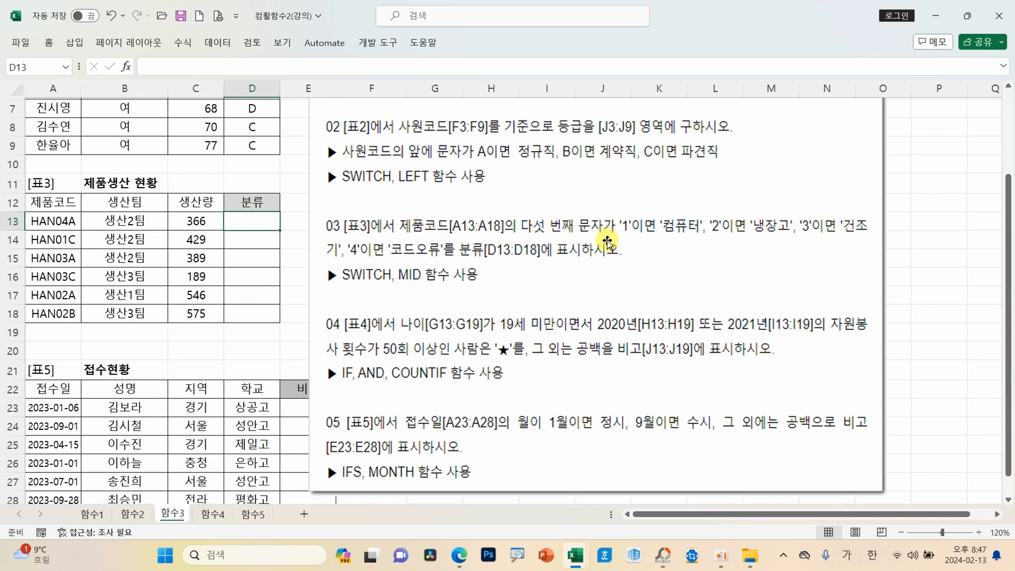
# Step: Underline the conditions of problem 03 in red, note and circle "5,1" above them, and clear the annotations
pyautogui.moveTo(394, 238); pyautogui.dragTo(607, 239)
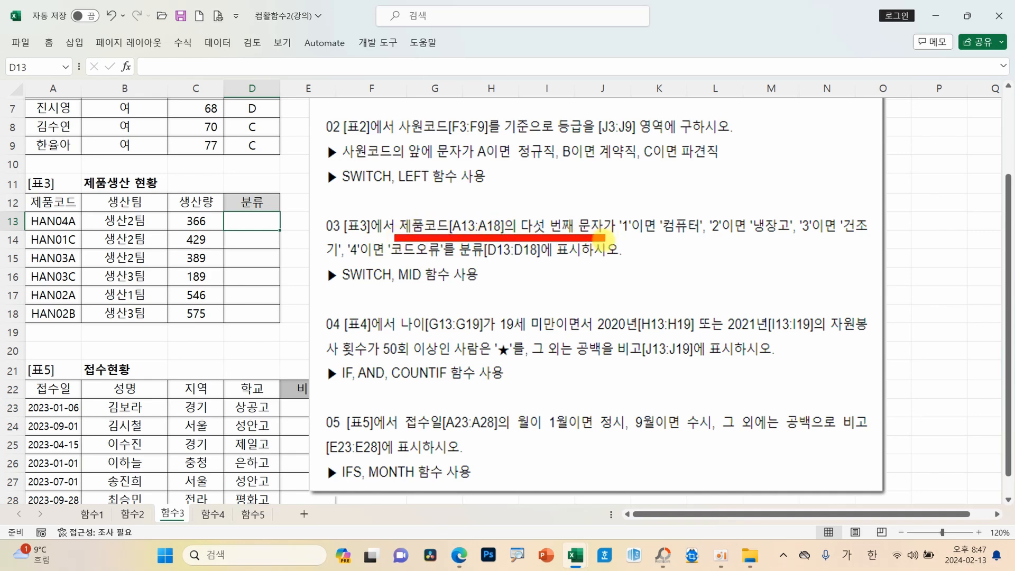
pyautogui.moveTo(506, 187)
pyautogui.mouseDown()
pyautogui.moveTo(505, 228)
pyautogui.moveTo(539, 225)
pyautogui.moveTo(564, 188)
pyautogui.moveTo(573, 211)
pyautogui.mouseUp()
pyautogui.moveTo(615, 239); pyautogui.dragTo(887, 242)
pyautogui.moveTo(325, 260); pyautogui.dragTo(341, 258)
pyautogui.moveTo(350, 256); pyautogui.dragTo(433, 261)
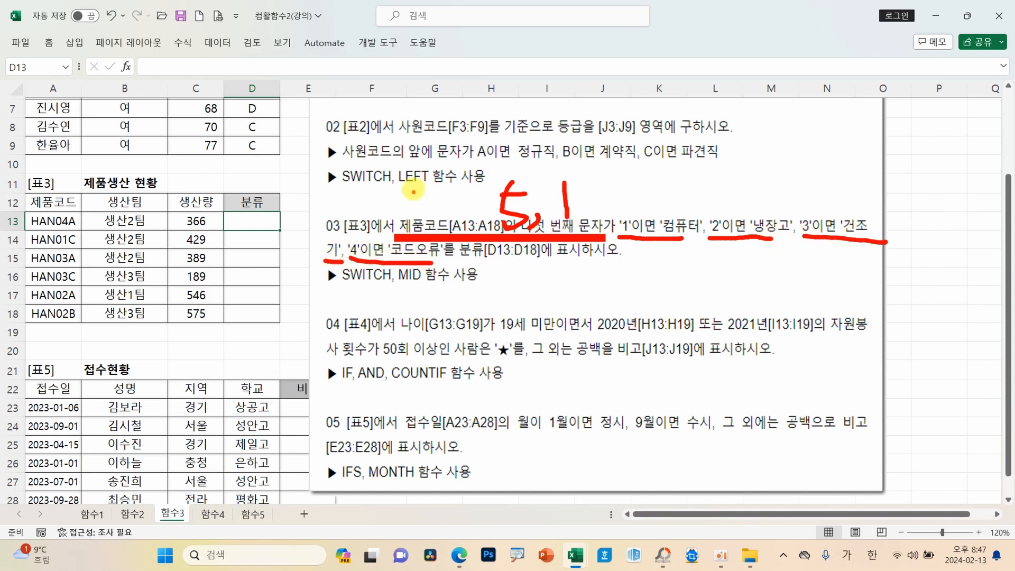
pyautogui.moveTo(547, 233)
pyautogui.mouseDown()
pyautogui.moveTo(534, 150)
pyautogui.moveTo(553, 235)
pyautogui.mouseUp()
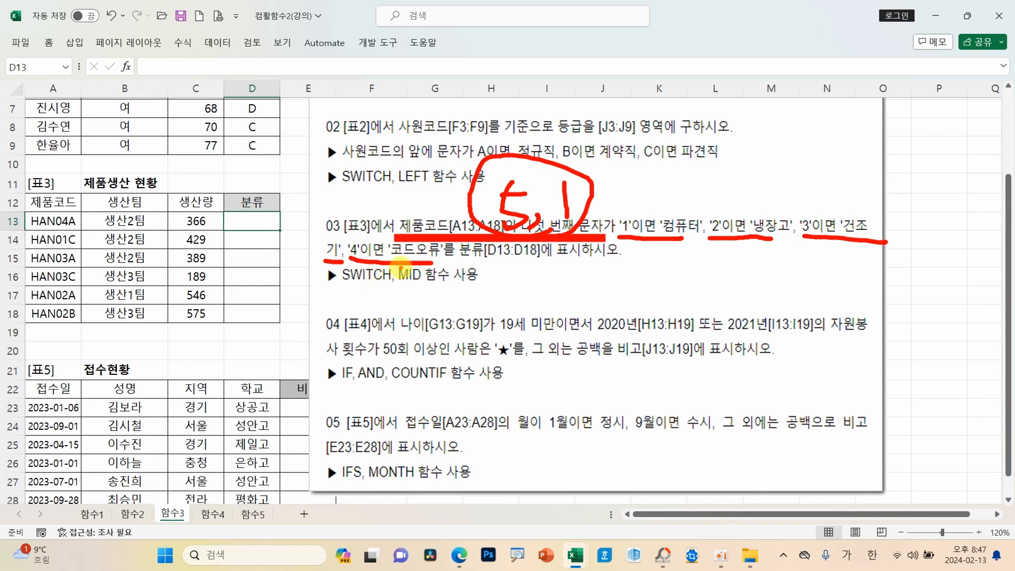
pyautogui.press('Escape')
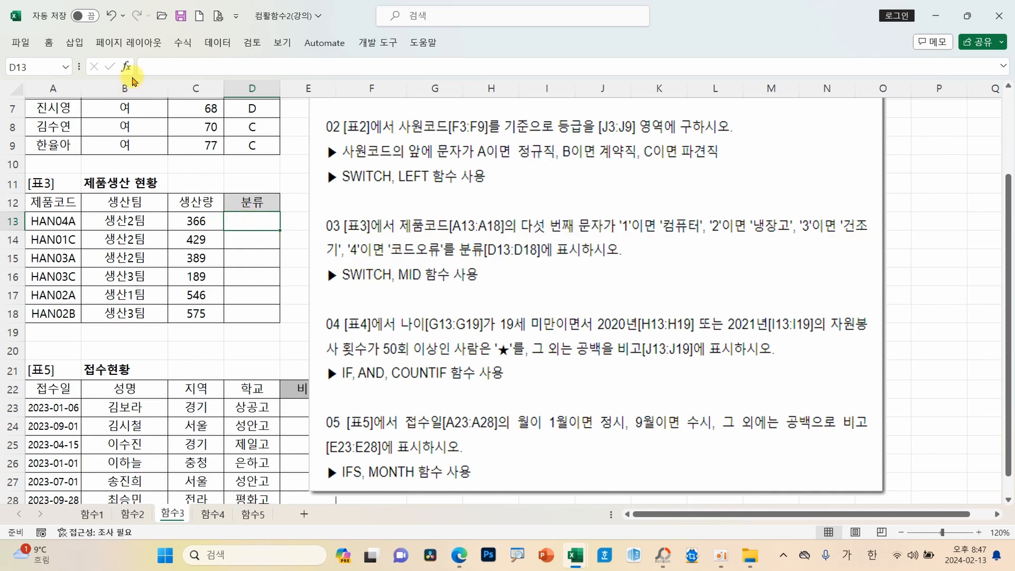
# Step: Insert a SWITCH function in D13 with MID(A13,5,1) as its expression
pyautogui.click(126, 66)
pyautogui.click(316, 431)
pyautogui.moveTo(267, 172); pyautogui.dragTo(267, 301)
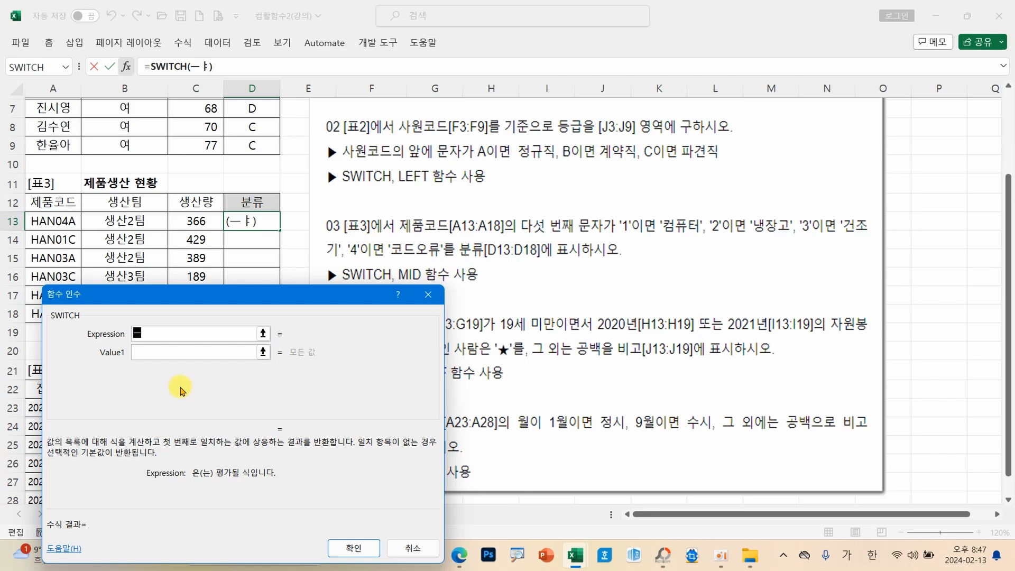
pyautogui.write('MID')
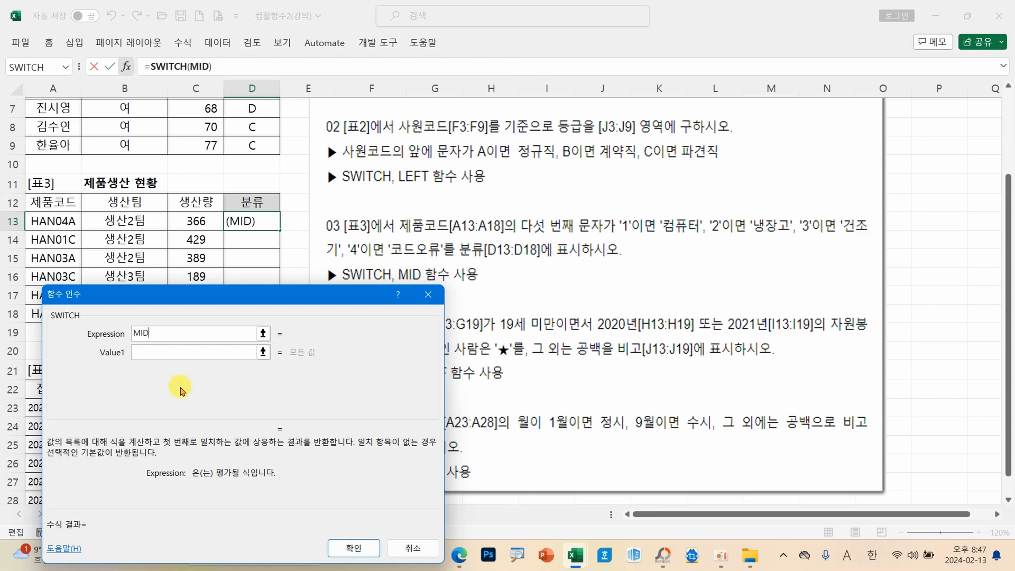
pyautogui.write('(')
pyautogui.click(73, 224)
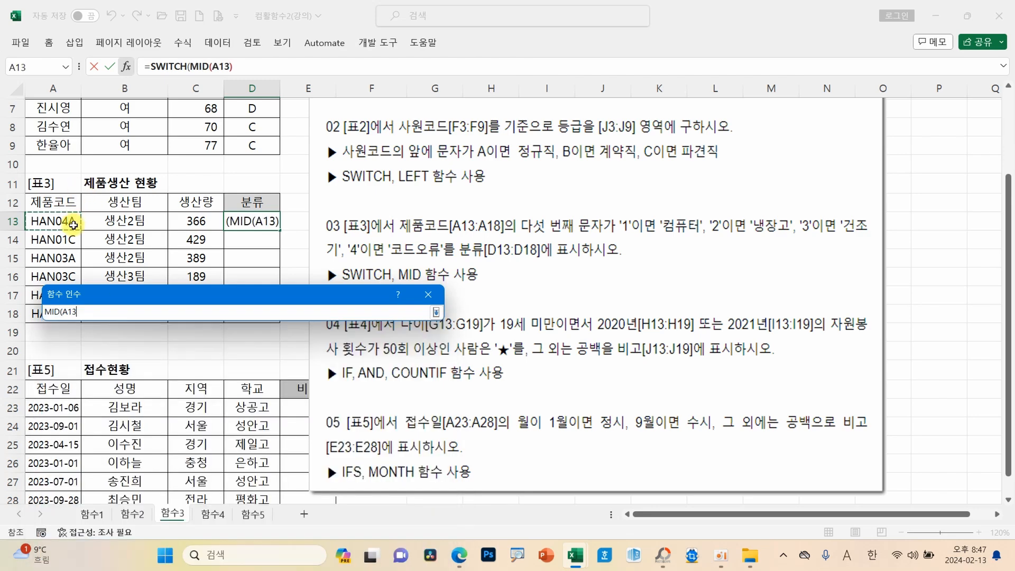
pyautogui.write(',5')
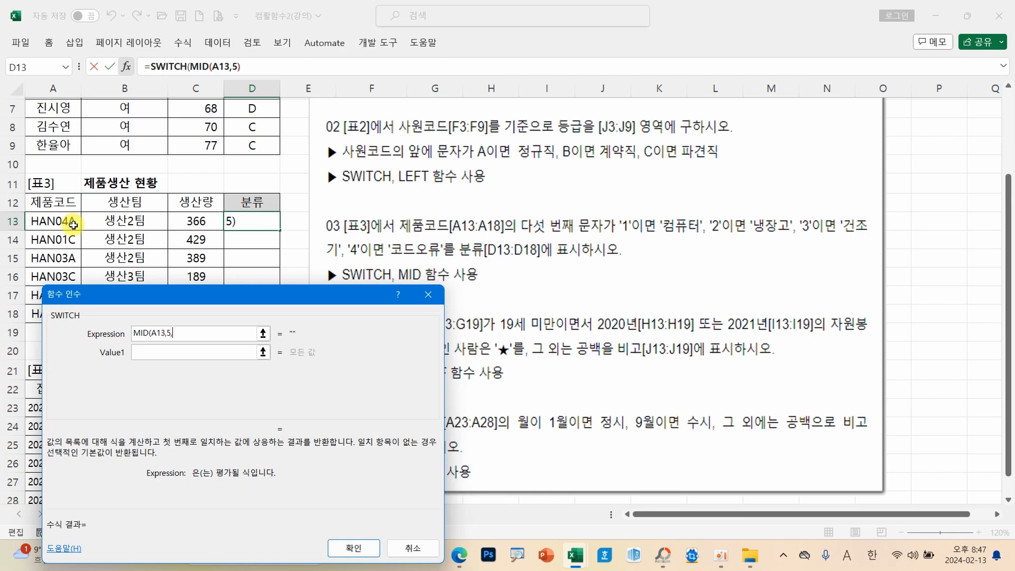
pyautogui.write(',1)')
# Step: Add the first two SWITCH pairs: value 1 returns "컴퓨터" and value 2 returns "냉장고"
pyautogui.press('Tab')
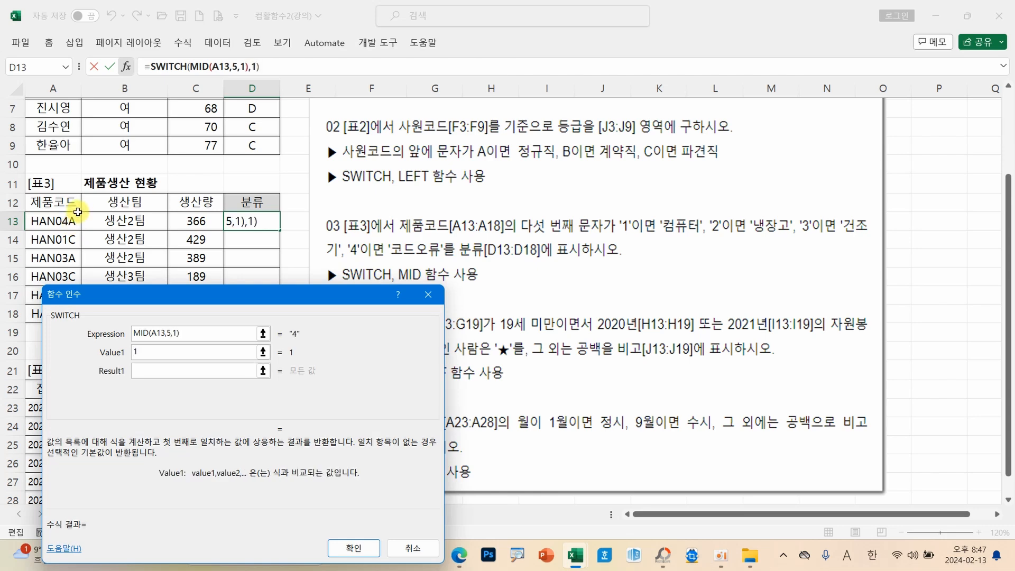
pyautogui.press('Tab')
pyautogui.write('컴퓨터')
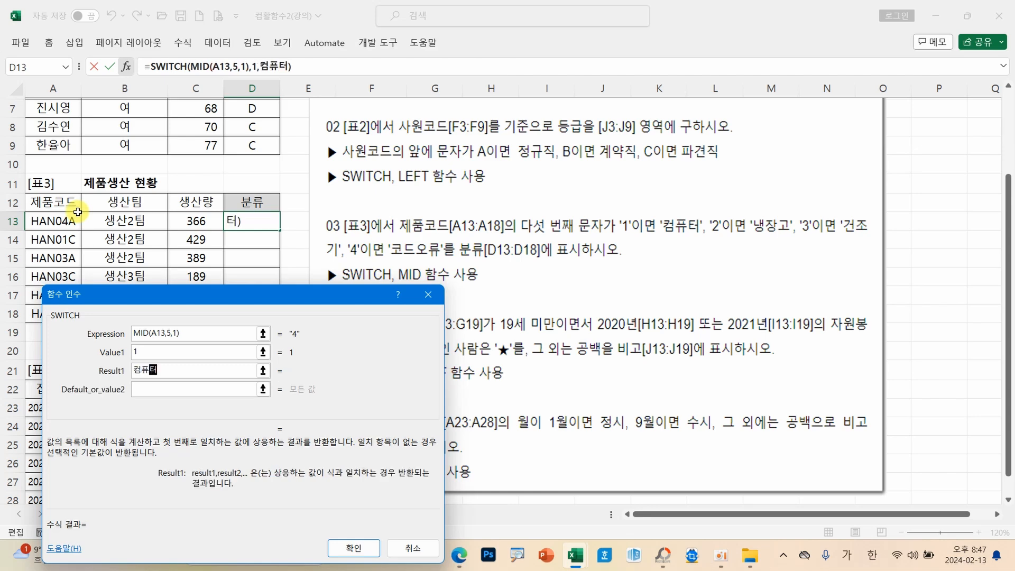
pyautogui.press('Tab')
pyautogui.write('2')
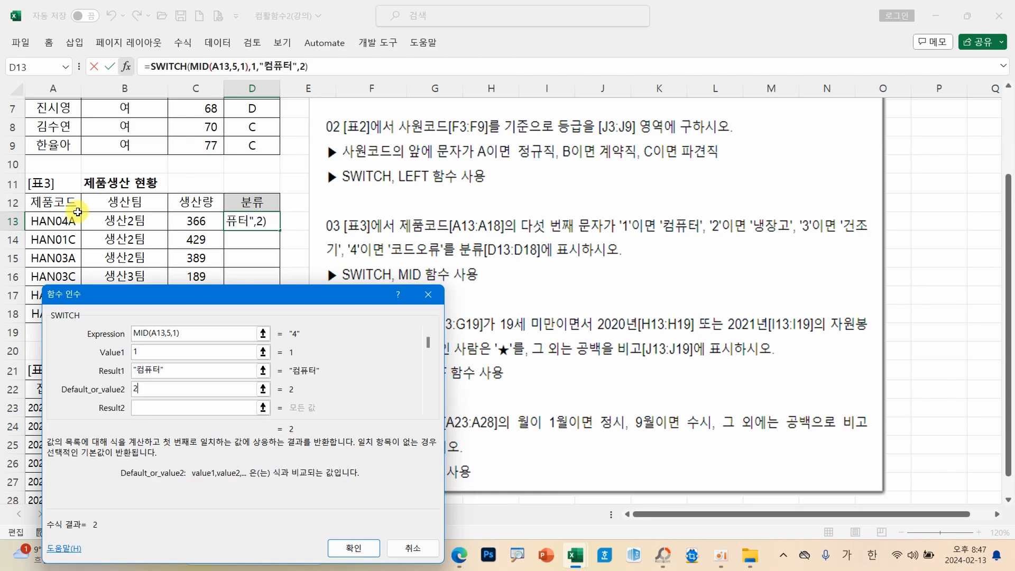
pyautogui.press('Tab')
pyautogui.write('냉장고')
pyautogui.press('Tab')
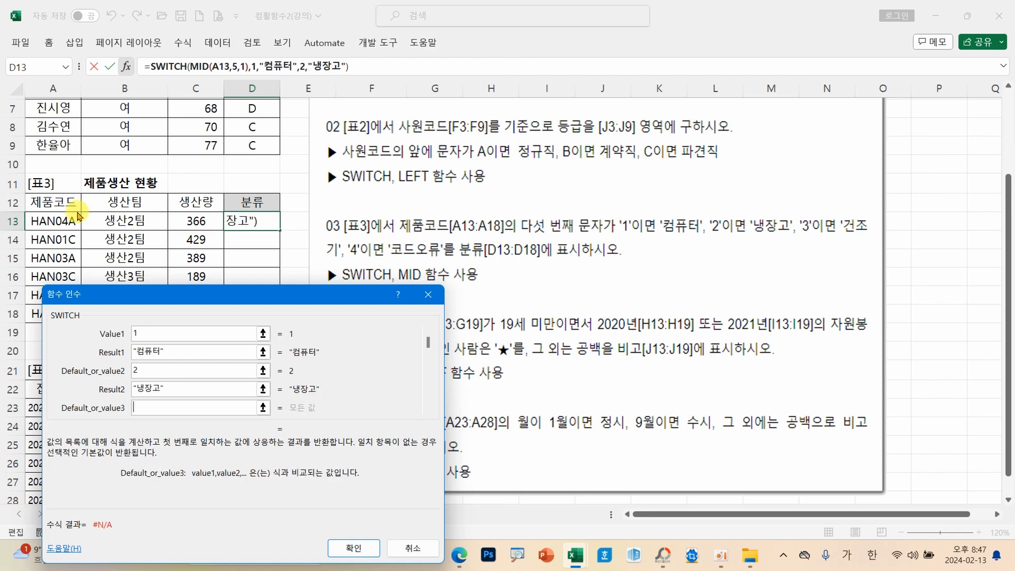
# Step: Add the remaining SWITCH pairs: value 3 returns "건조기" and value 4 returns "코드오류"
pyautogui.write('3')
pyautogui.press('Tab')
pyautogui.write('거조기')
pyautogui.press('Tab')
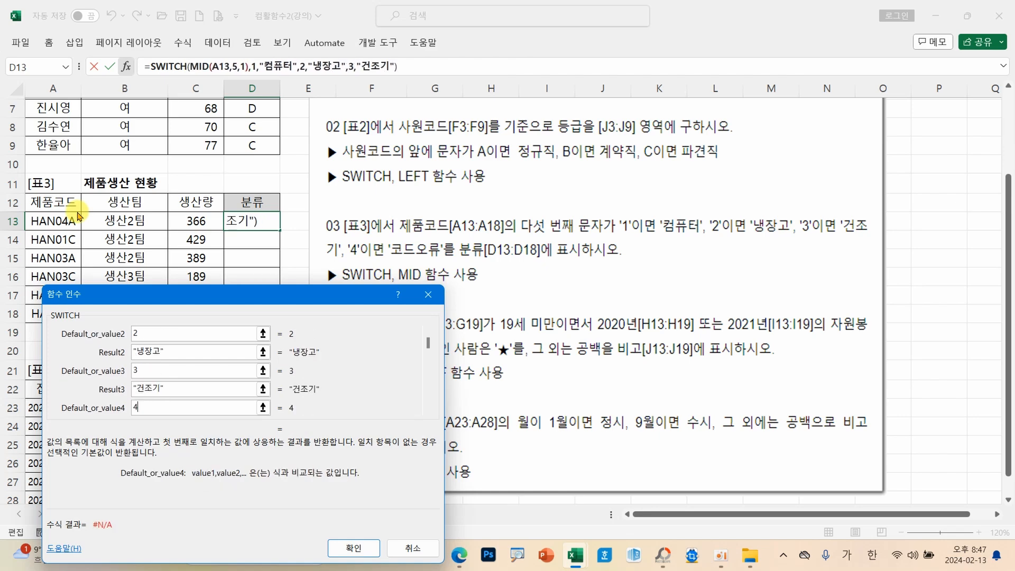
pyautogui.write('4')
pyautogui.press('Tab')
pyautogui.write('코드오')
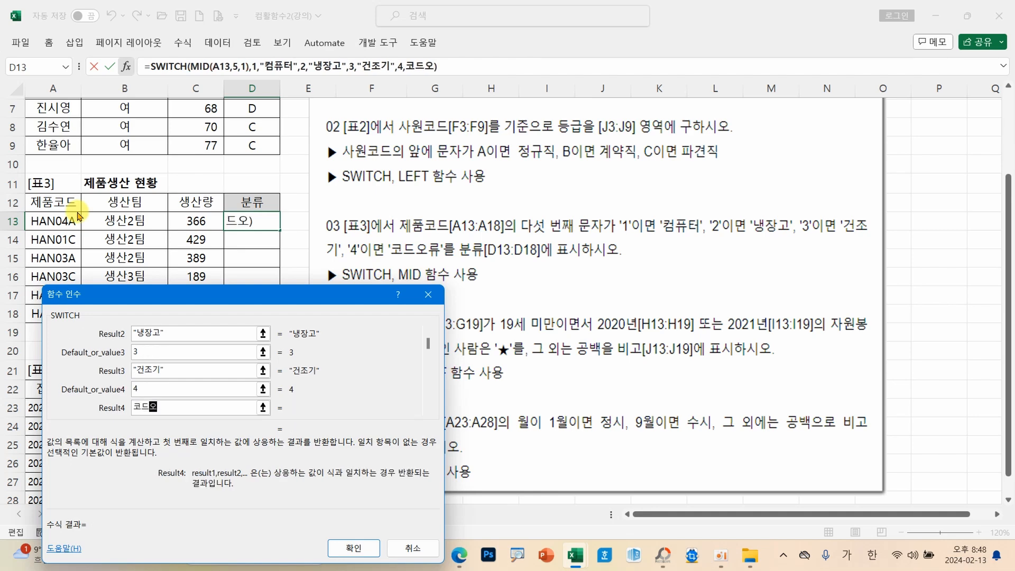
pyautogui.write('류')
pyautogui.click(180, 389)
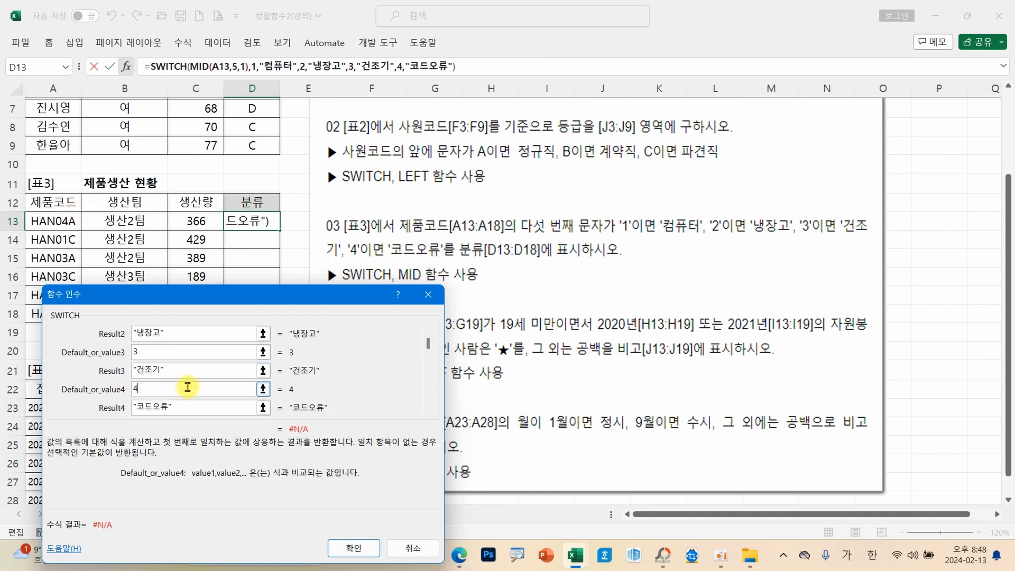
pyautogui.click(209, 408)
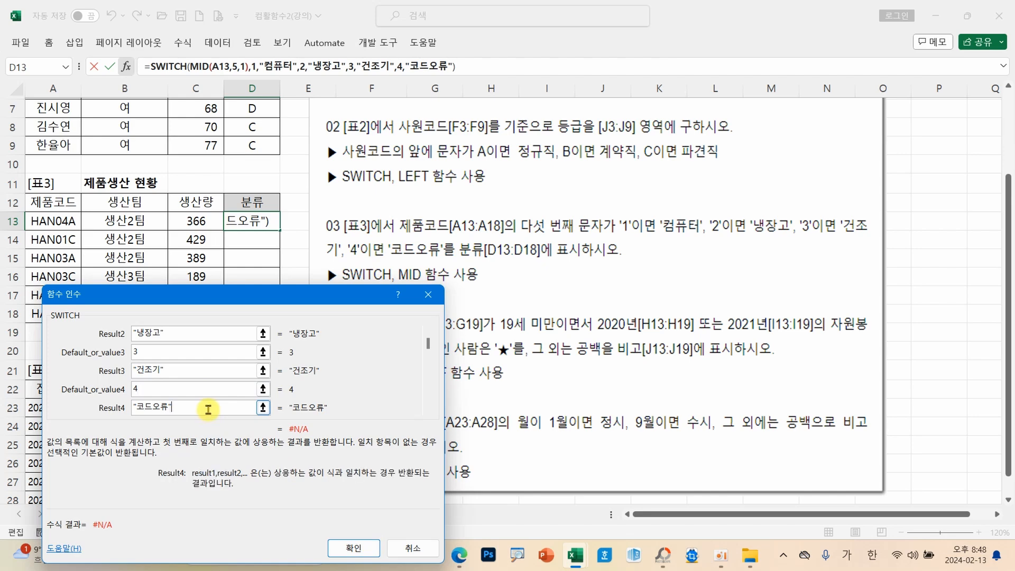
# Step: Review the SWITCH arguments, commit the formula in D13, and fill it down through D18
pyautogui.moveTo(242, 297); pyautogui.dragTo(706, 179)
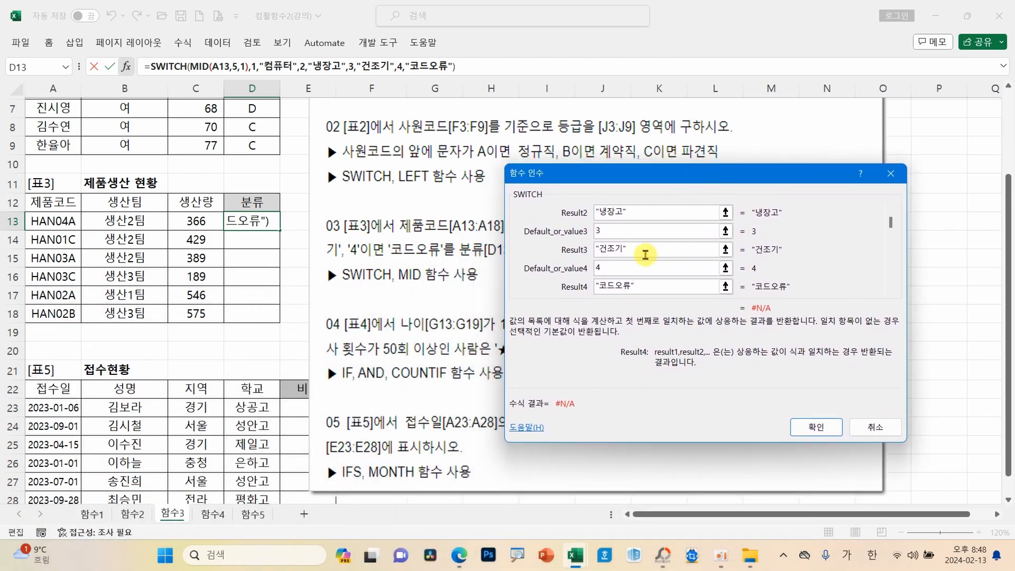
pyautogui.click(655, 270)
pyautogui.scroll(2, 655, 270)
pyautogui.scroll(-3, 665, 262)
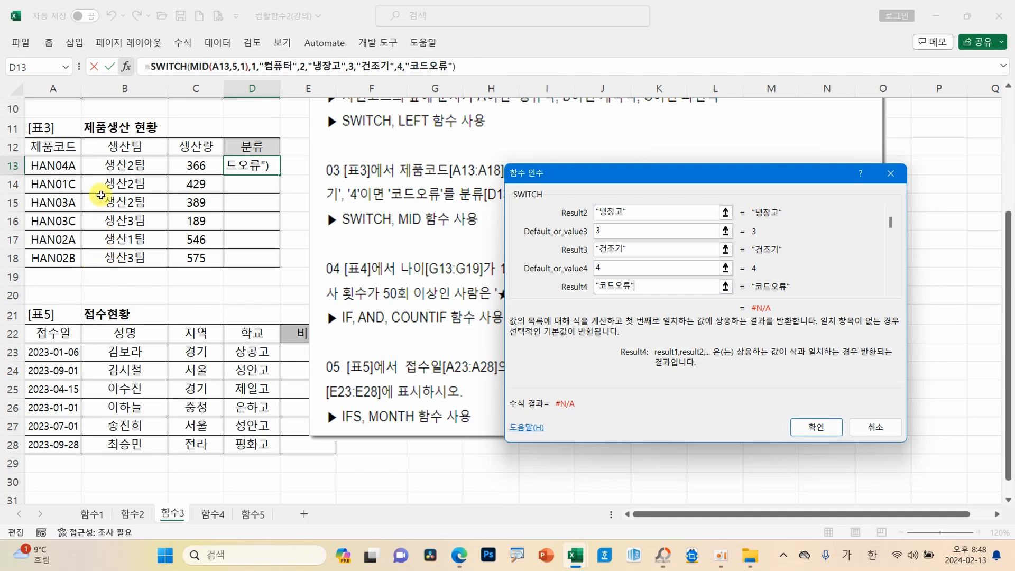
pyautogui.click(812, 421)
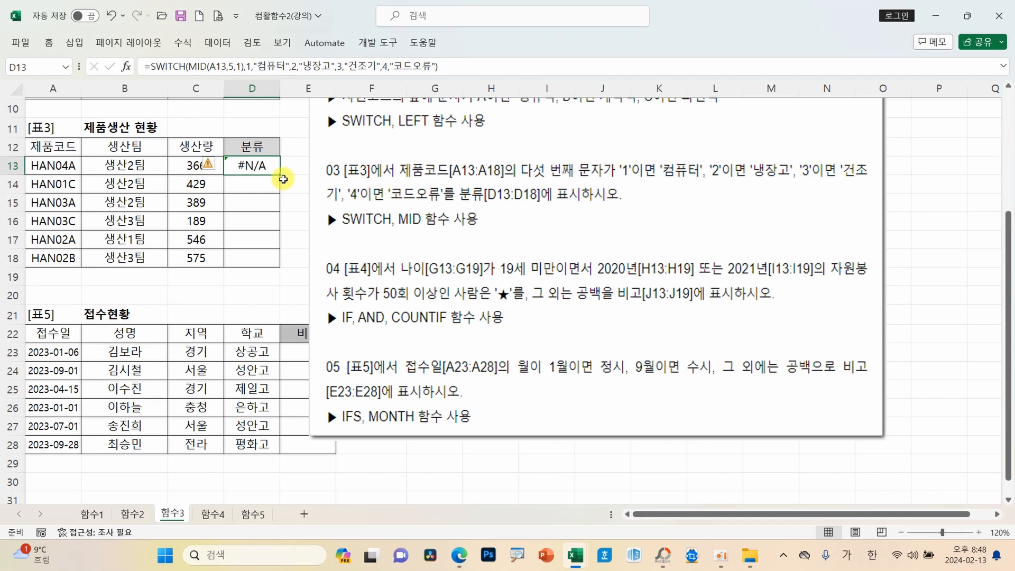
pyautogui.moveTo(278, 175); pyautogui.dragTo(279, 272)
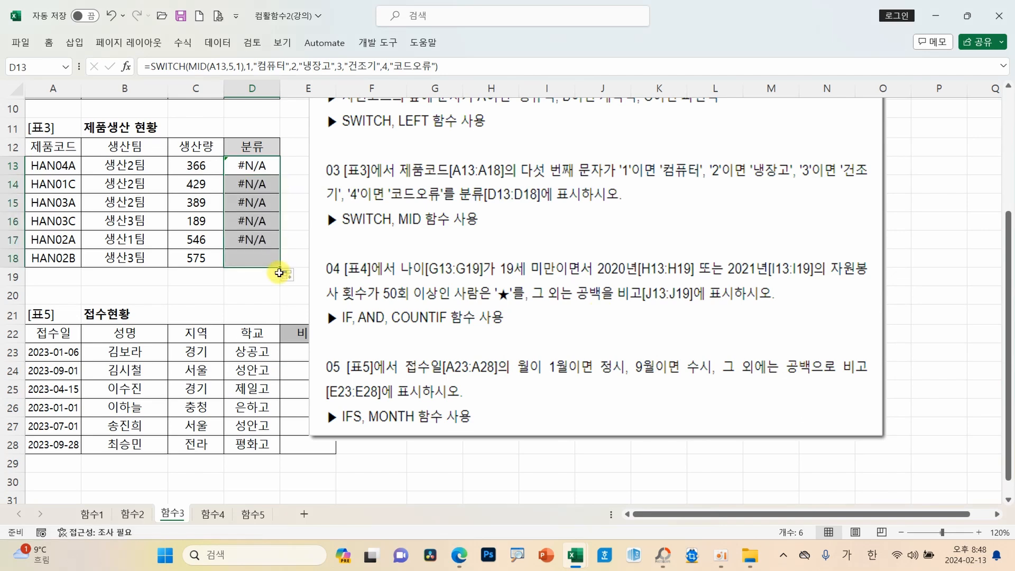
pyautogui.click(267, 167)
pyautogui.click(247, 67)
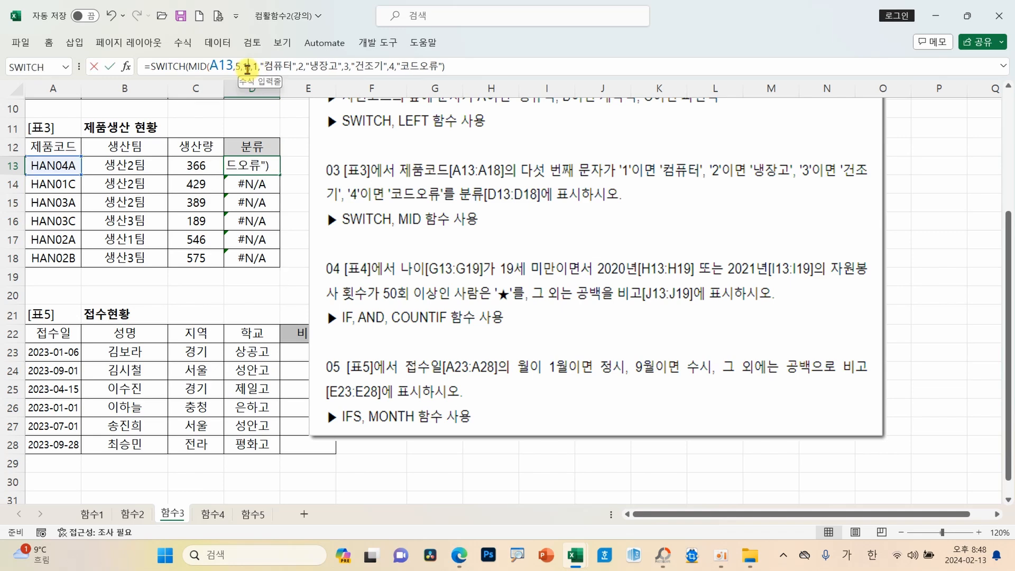
pyautogui.write(')')
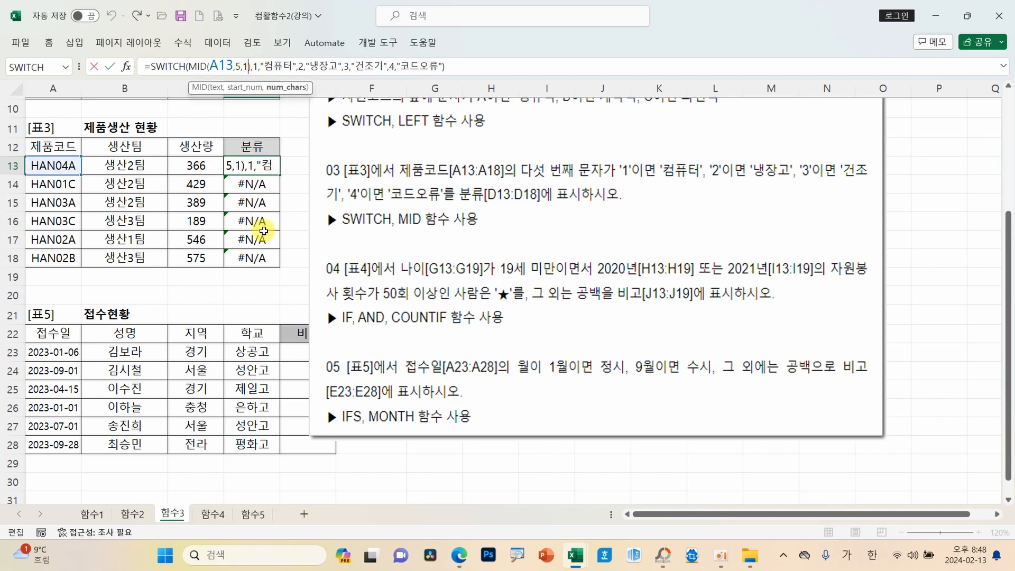
pyautogui.hotkey('ctrl', 'Return')
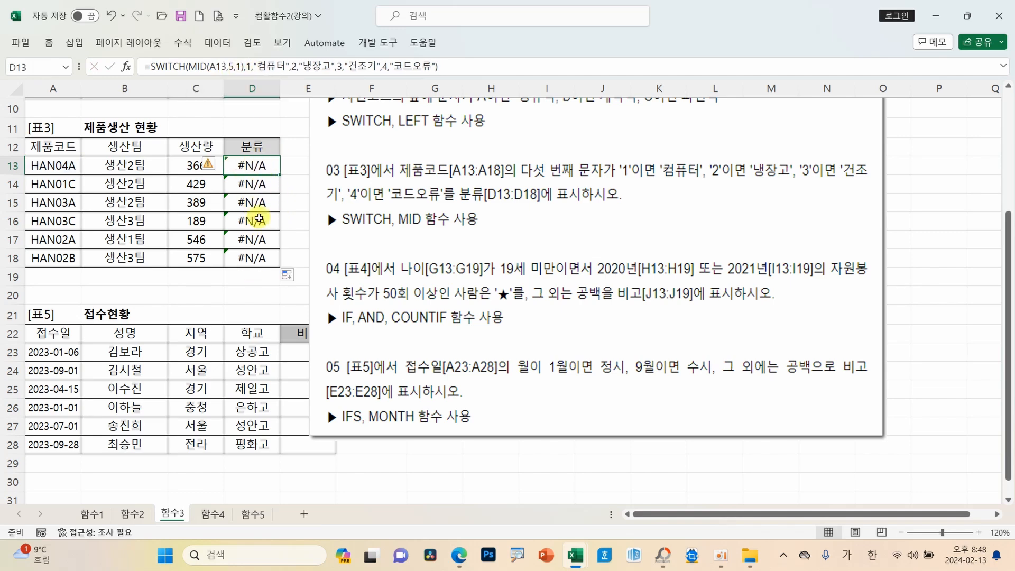
# Step: Reopen the SWITCH arguments of D13 and change the first two comparison values to the text strings "1" and "2"
pyautogui.click(135, 68)
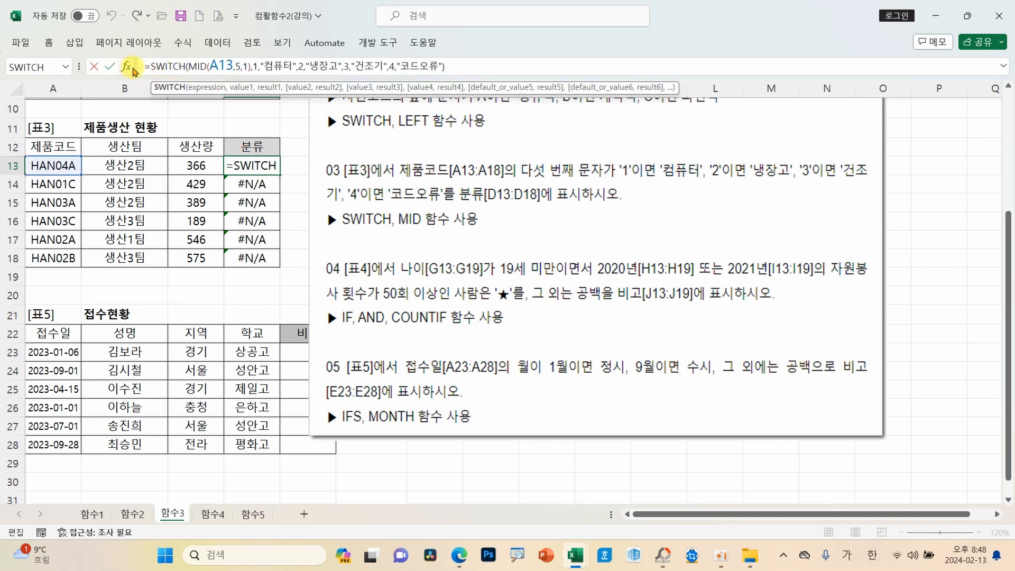
pyautogui.click(135, 68)
pyautogui.click(606, 231)
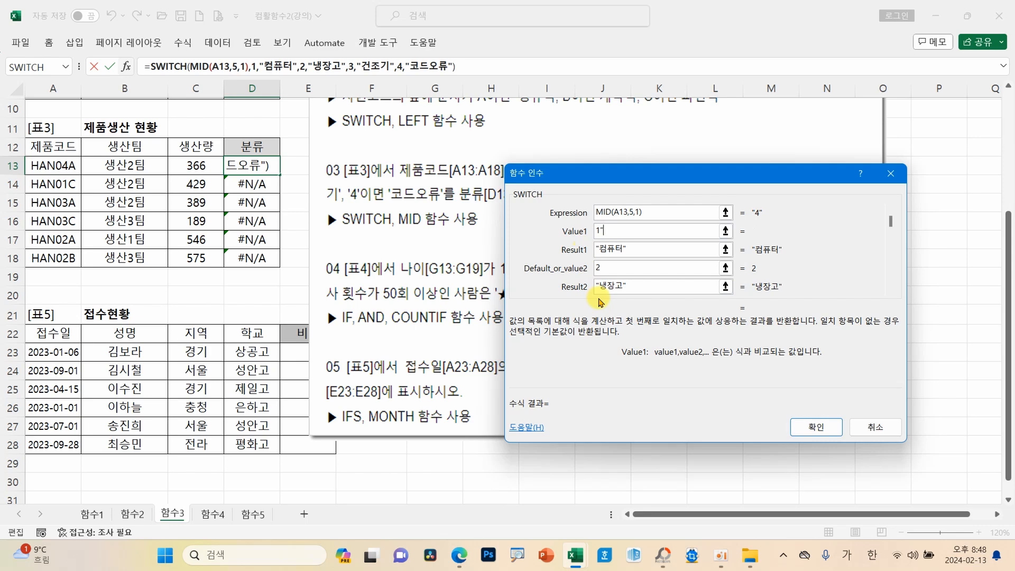
pyautogui.write('"1"')
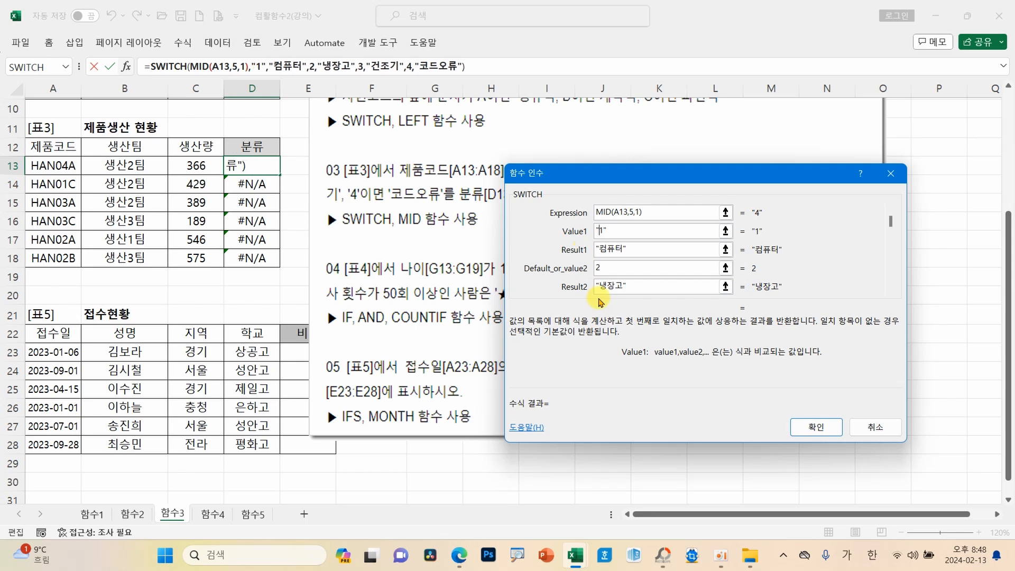
pyautogui.click(616, 268)
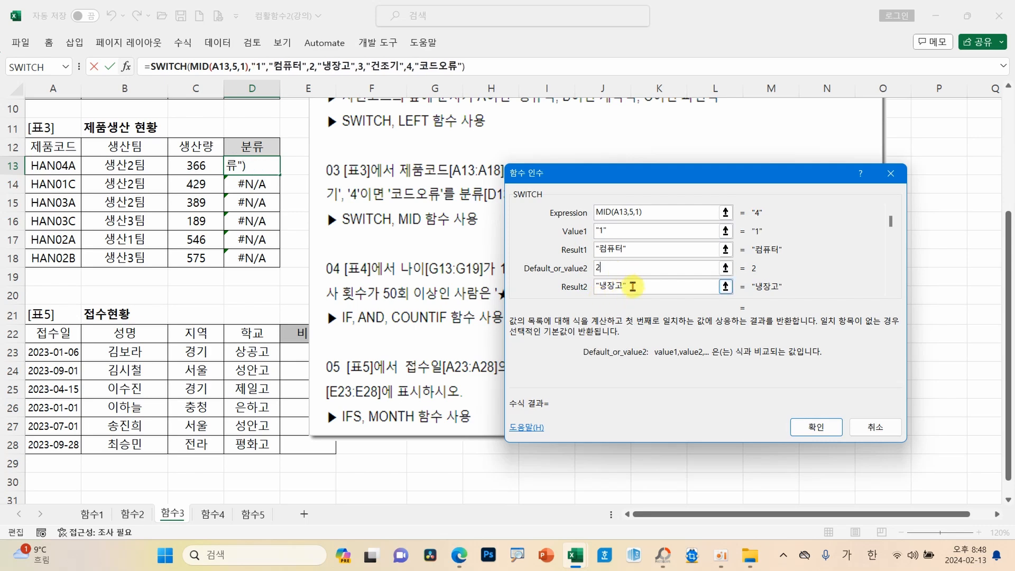
pyautogui.write('"냉장고')
pyautogui.write('"2"')
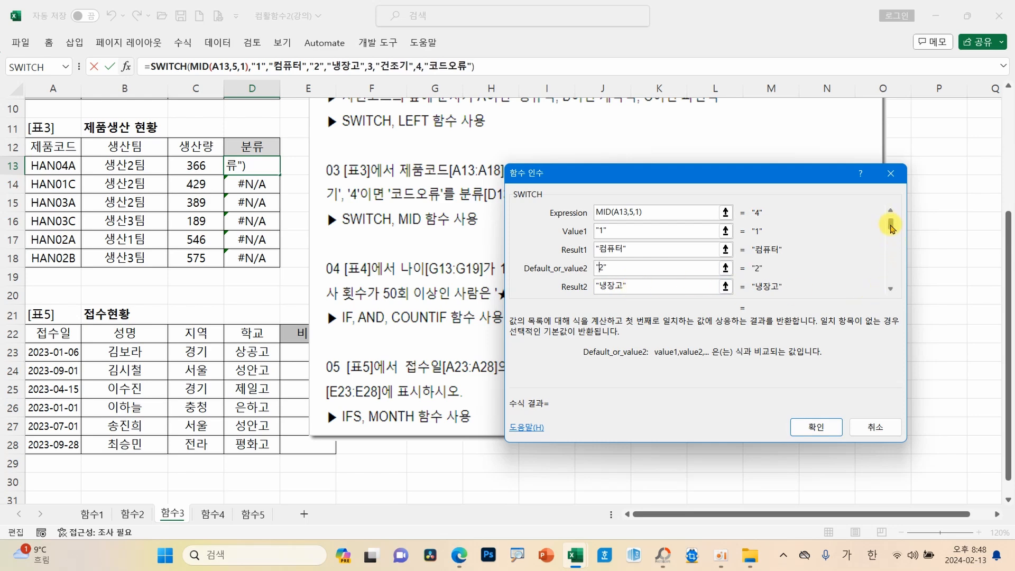
# Step: Change the third and fourth SWITCH comparison values in D13 to the text strings "3" and "4", and refill the formula down through D18
pyautogui.moveTo(892, 237); pyautogui.dragTo(893, 257)
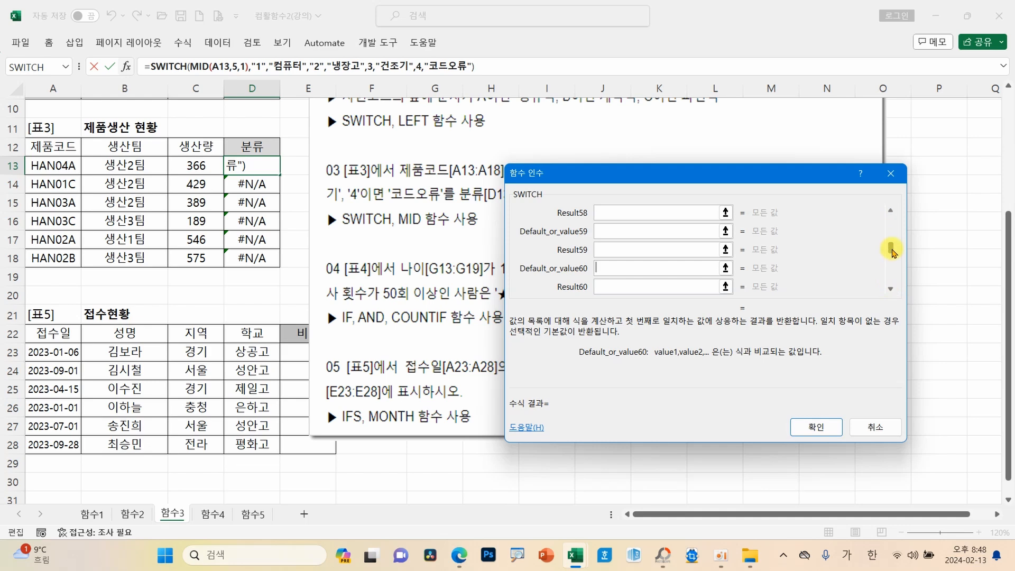
pyautogui.moveTo(892, 202); pyautogui.dragTo(891, 201)
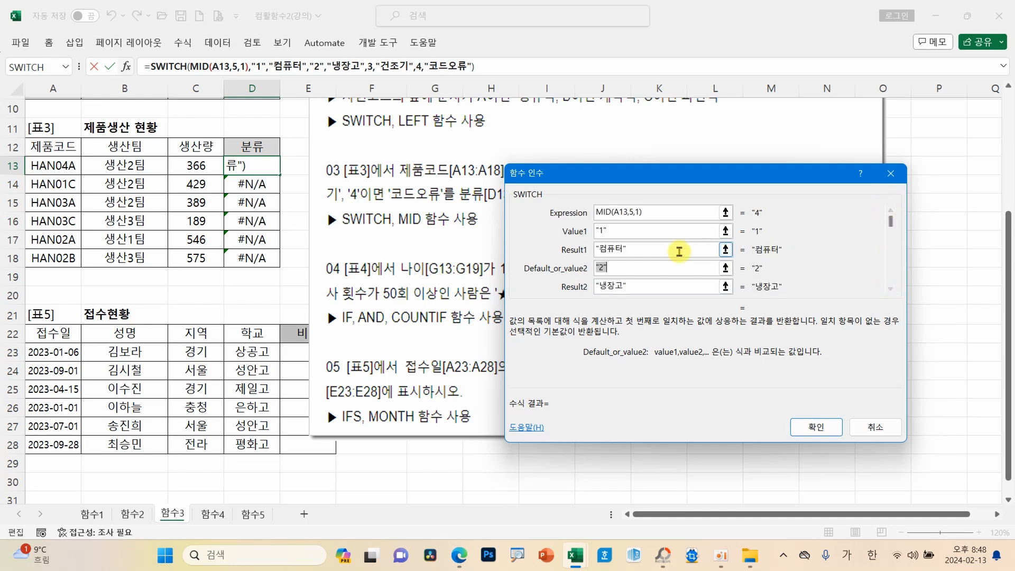
pyautogui.click(372, 66)
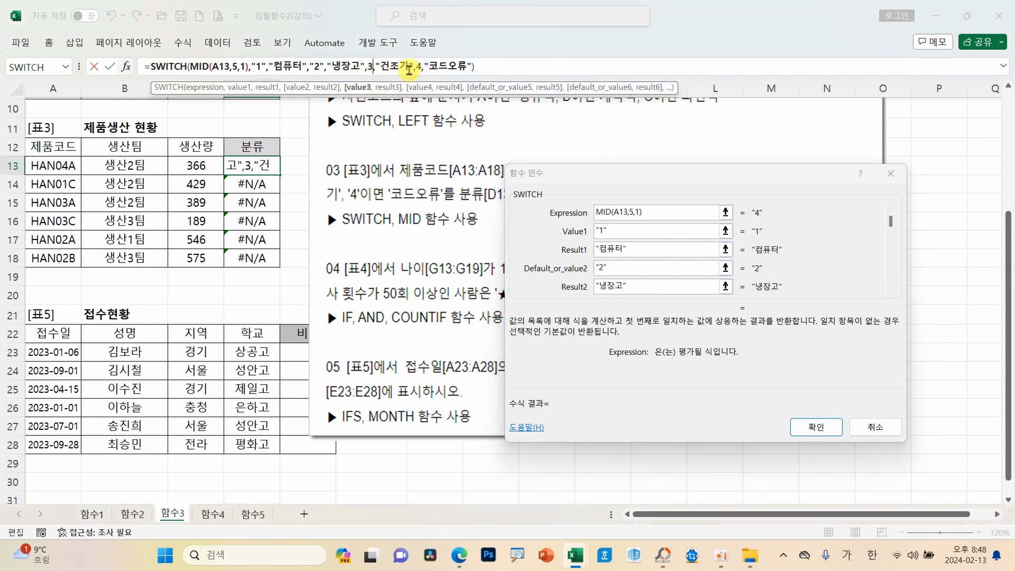
pyautogui.write('"1')
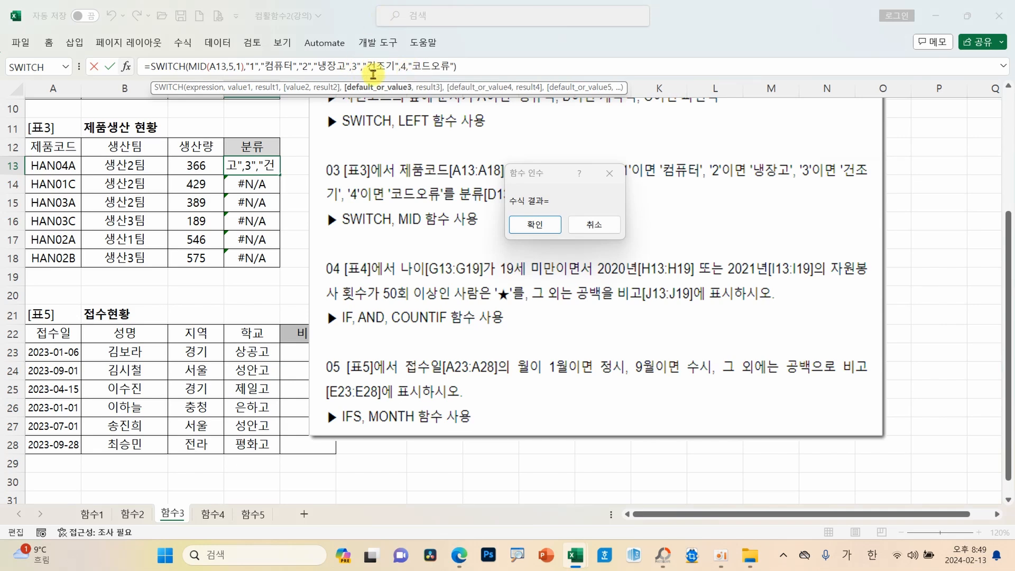
pyautogui.write('"')
pyautogui.click(426, 66)
pyautogui.write('"')
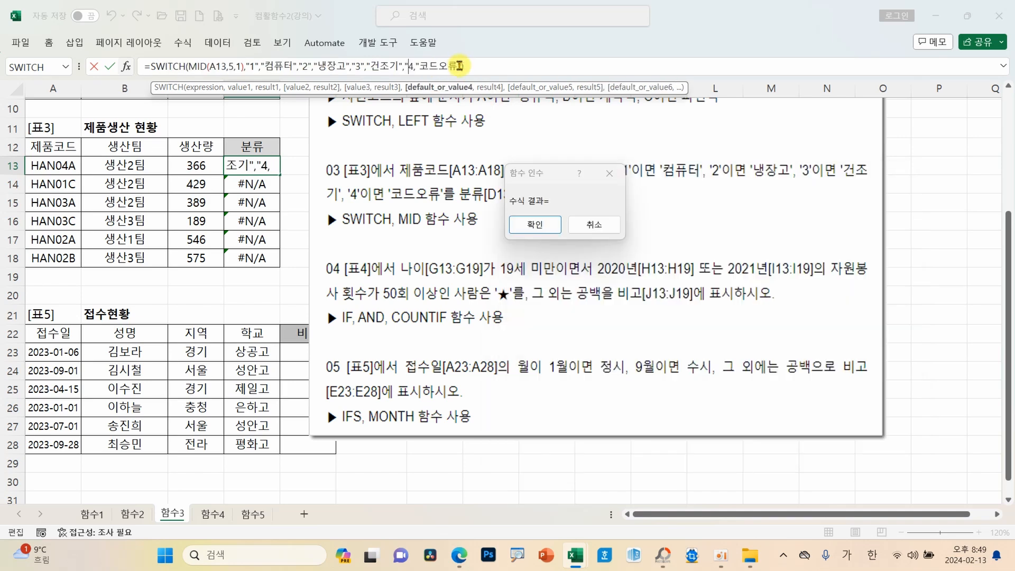
pyautogui.click(413, 64)
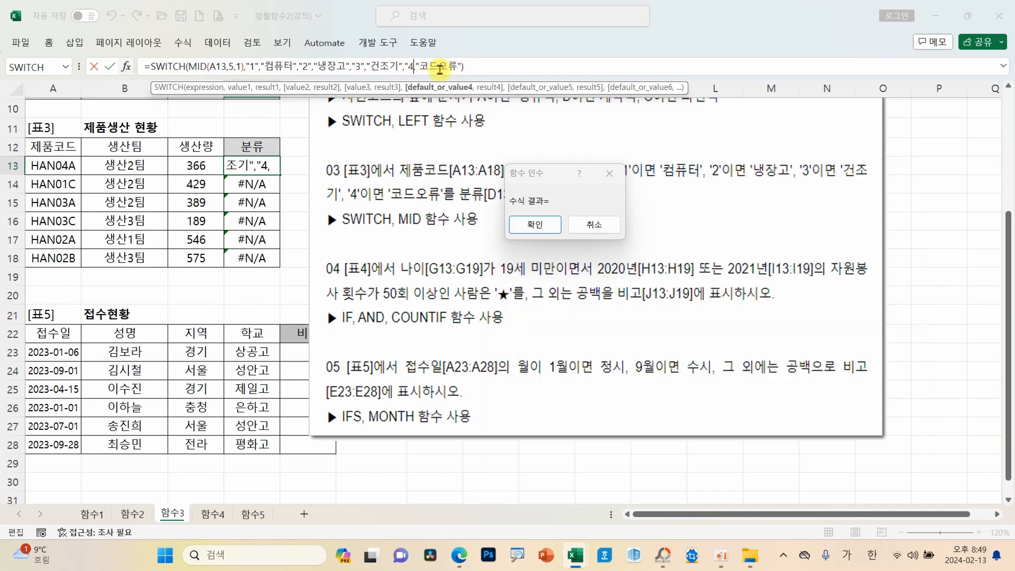
pyautogui.write('"')
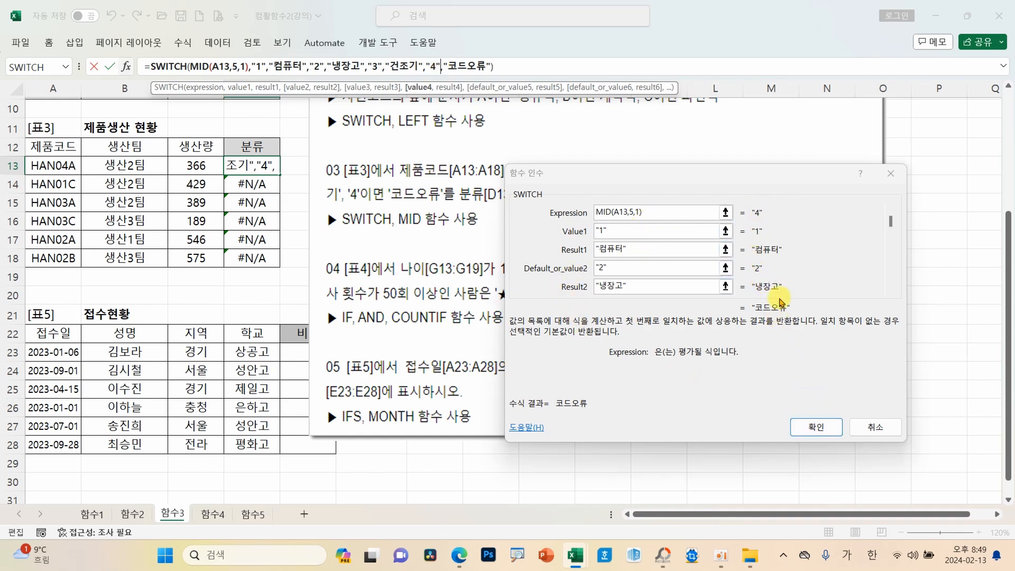
pyautogui.click(816, 426)
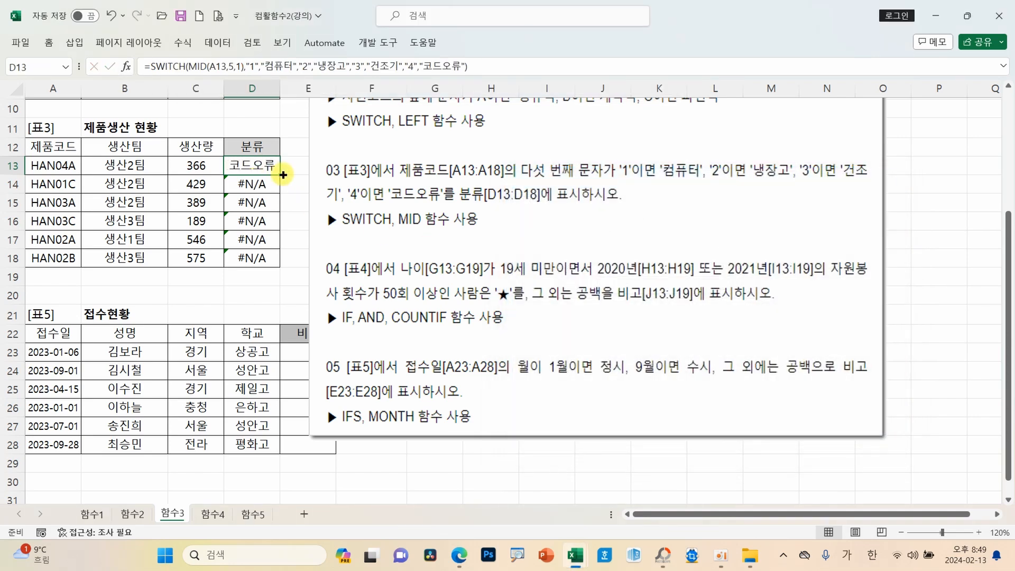
pyautogui.moveTo(280, 175); pyautogui.dragTo(273, 261)
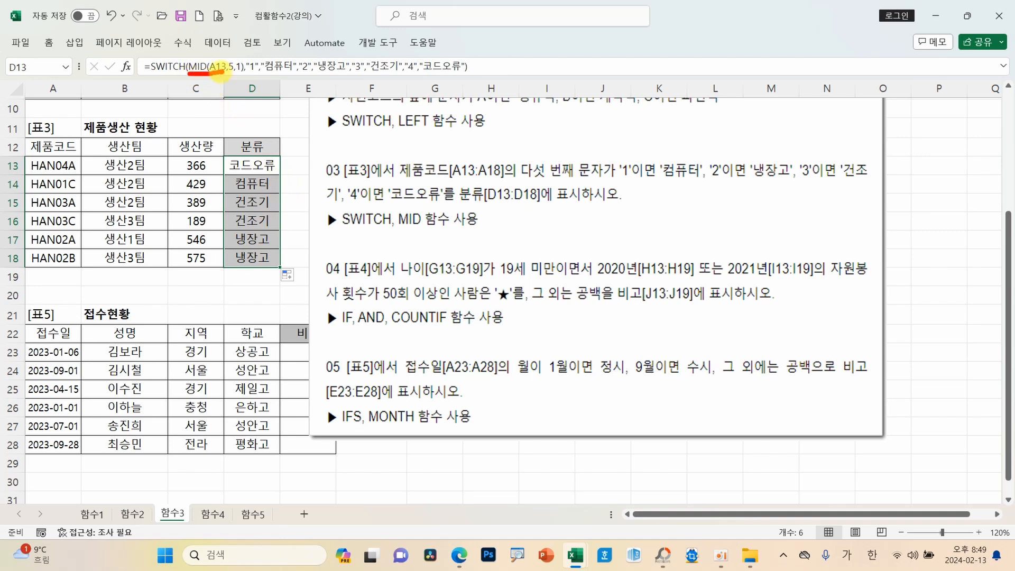
# Step: Examine with temporary on-screen markup how the MID result for A13 is compared with the quoted values in the SWITCH formula
pyautogui.moveTo(66, 172)
pyautogui.mouseDown()
pyautogui.moveTo(24, 168)
pyautogui.moveTo(193, 117)
pyautogui.moveTo(247, 78)
pyautogui.mouseUp()
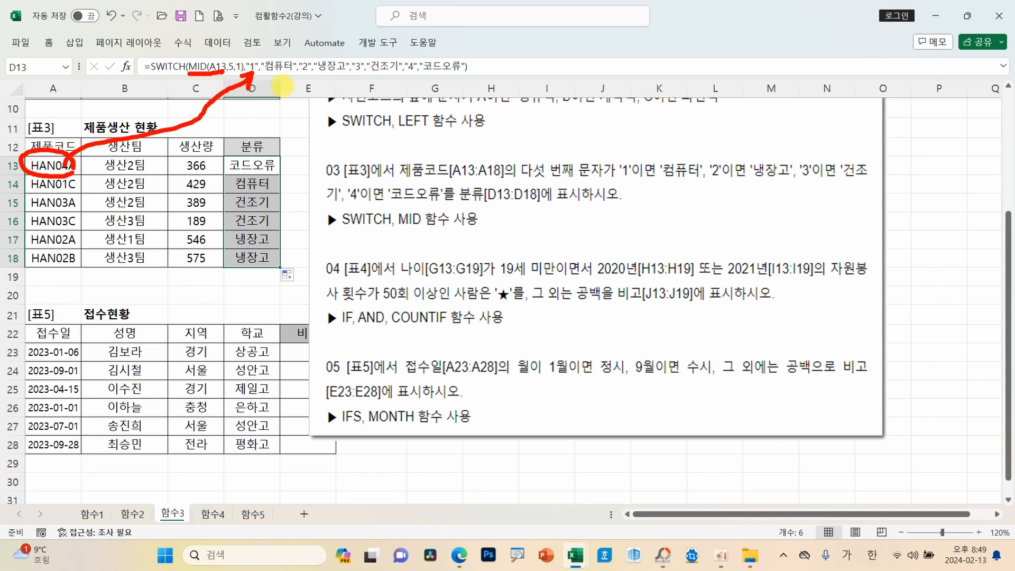
pyautogui.moveTo(348, 80); pyautogui.dragTo(358, 81)
pyautogui.moveTo(249, 103); pyautogui.dragTo(241, 141)
pyautogui.moveTo(291, 114); pyautogui.dragTo(324, 141)
pyautogui.moveTo(376, 122)
pyautogui.mouseDown()
pyautogui.moveTo(417, 151)
pyautogui.moveTo(395, 161)
pyautogui.mouseUp()
pyautogui.moveTo(478, 132)
pyautogui.mouseDown()
pyautogui.moveTo(448, 151)
pyautogui.moveTo(511, 159)
pyautogui.moveTo(482, 185)
pyautogui.mouseUp()
pyautogui.moveTo(294, 267)
pyautogui.mouseDown()
pyautogui.moveTo(219, 138)
pyautogui.moveTo(300, 270)
pyautogui.moveTo(282, 278)
pyautogui.mouseUp()
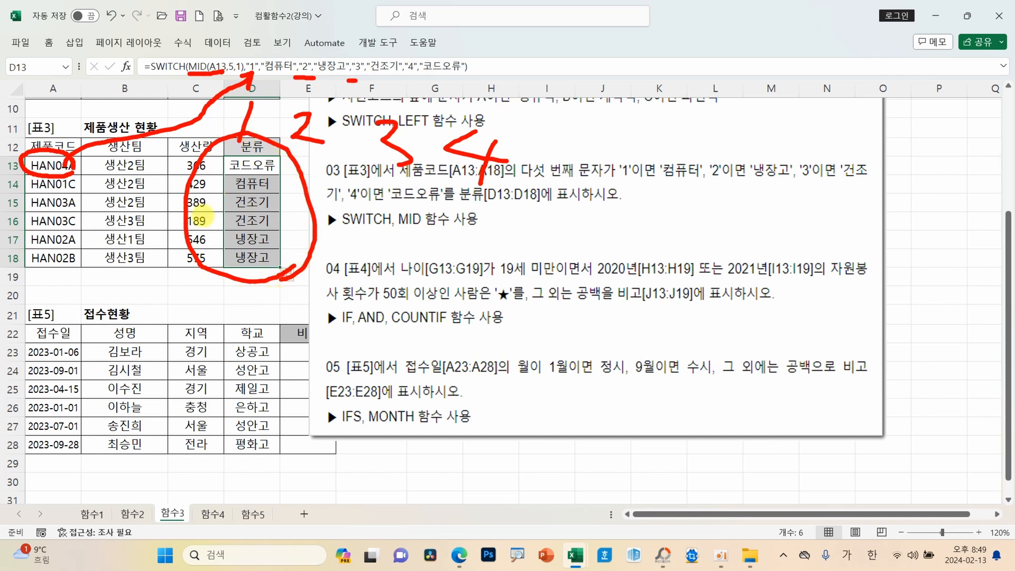
pyautogui.press('Escape')
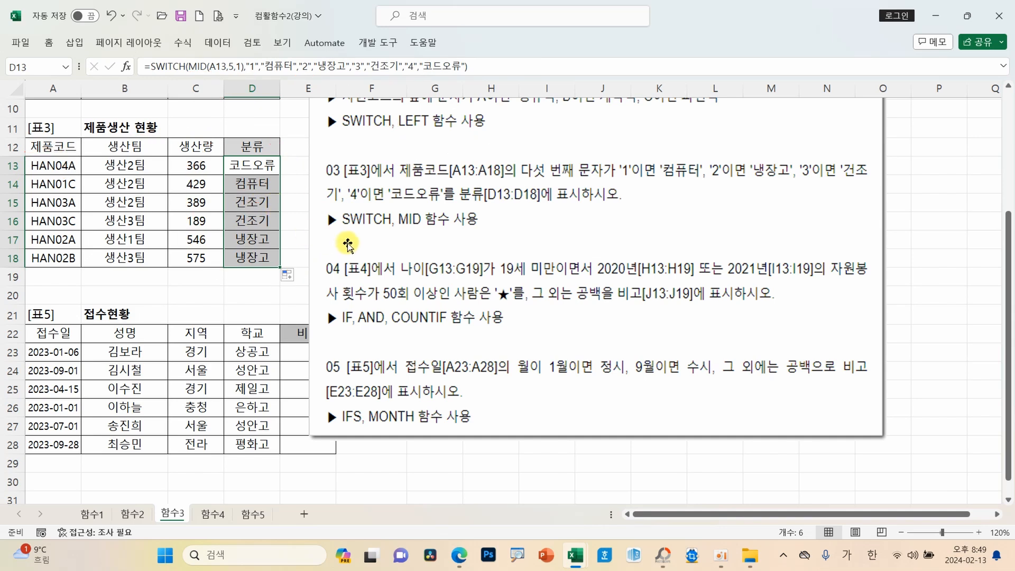
# Step: Move the exercise instruction picture beside 표4 so that the table and its 비고 column are uncovered
pyautogui.moveTo(389, 277); pyautogui.dragTo(725, 266)
pyautogui.moveTo(748, 515); pyautogui.dragTo(796, 521)
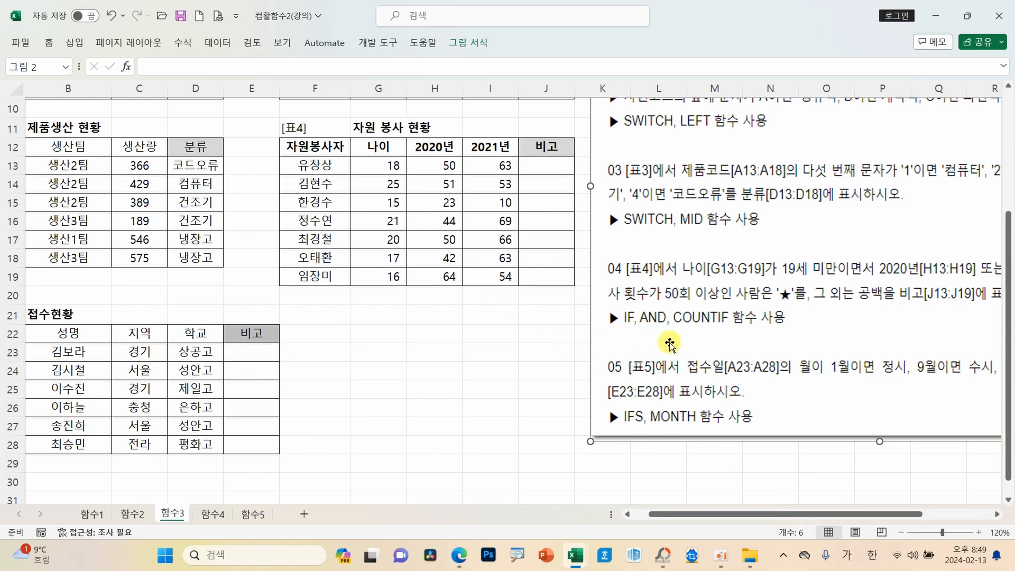
pyautogui.click(997, 514)
pyautogui.click(997, 513)
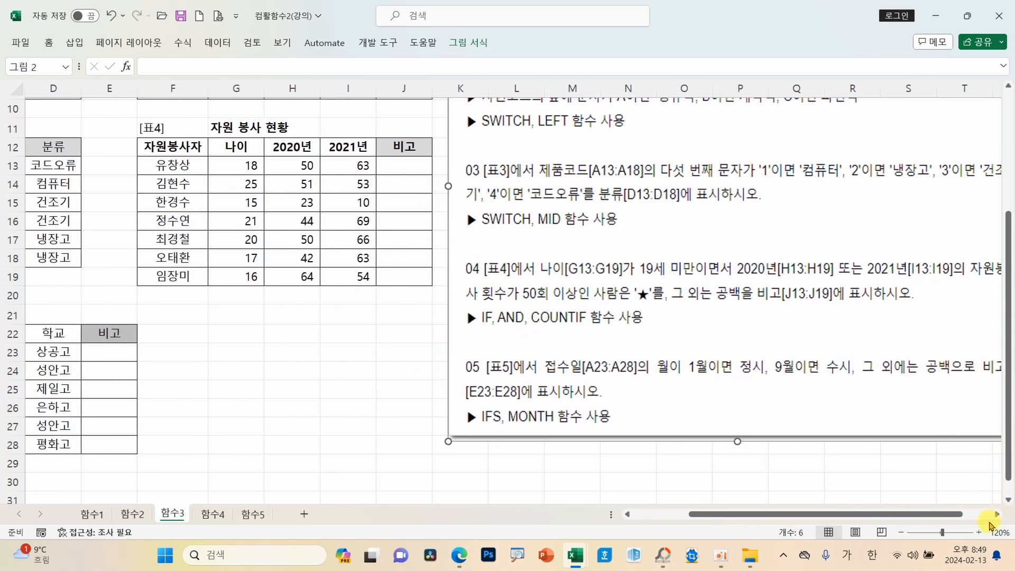
pyautogui.click(997, 514)
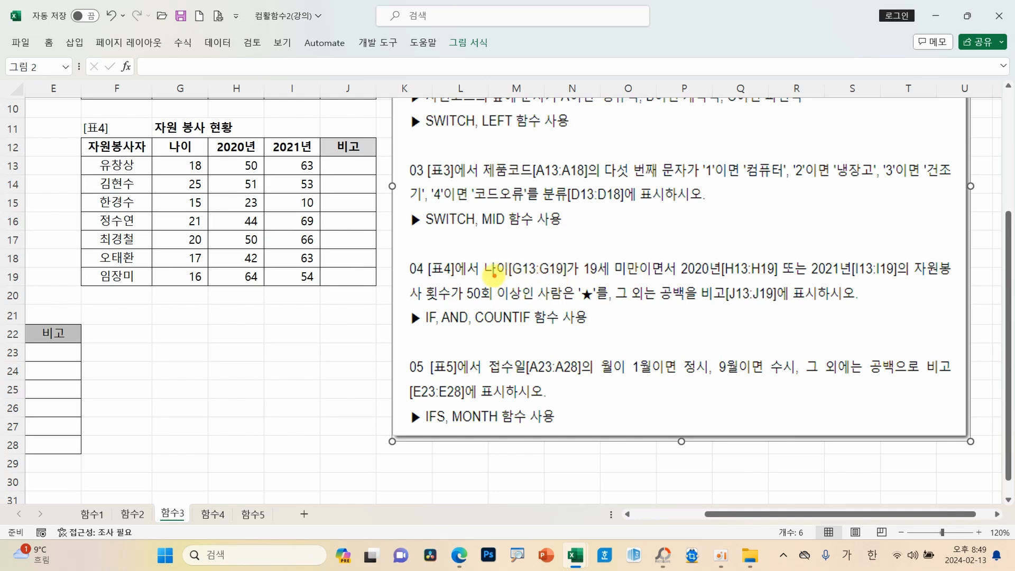
# Step: Examine exercise 04 with temporary markup, covering the age condition, the 2020/2021 volunteer count condition, and the star or blank results
pyautogui.moveTo(485, 276); pyautogui.dragTo(644, 276)
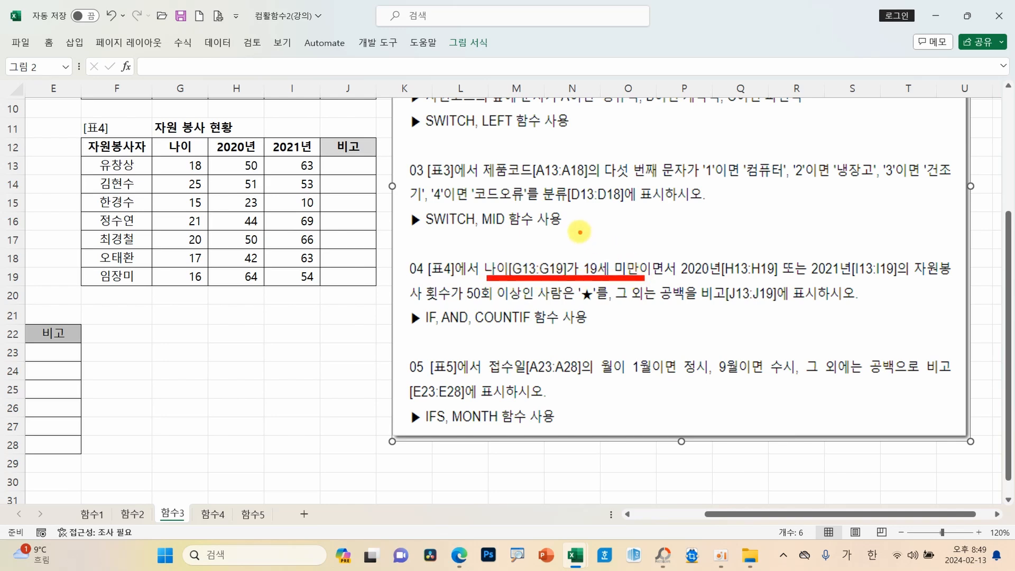
pyautogui.moveTo(574, 247); pyautogui.dragTo(573, 255)
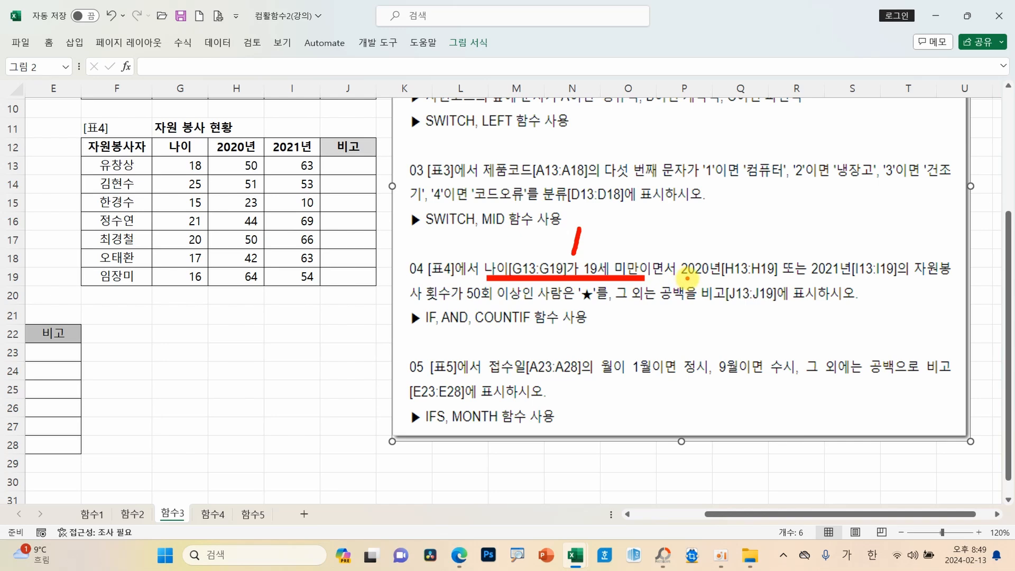
pyautogui.moveTo(681, 276); pyautogui.dragTo(719, 276)
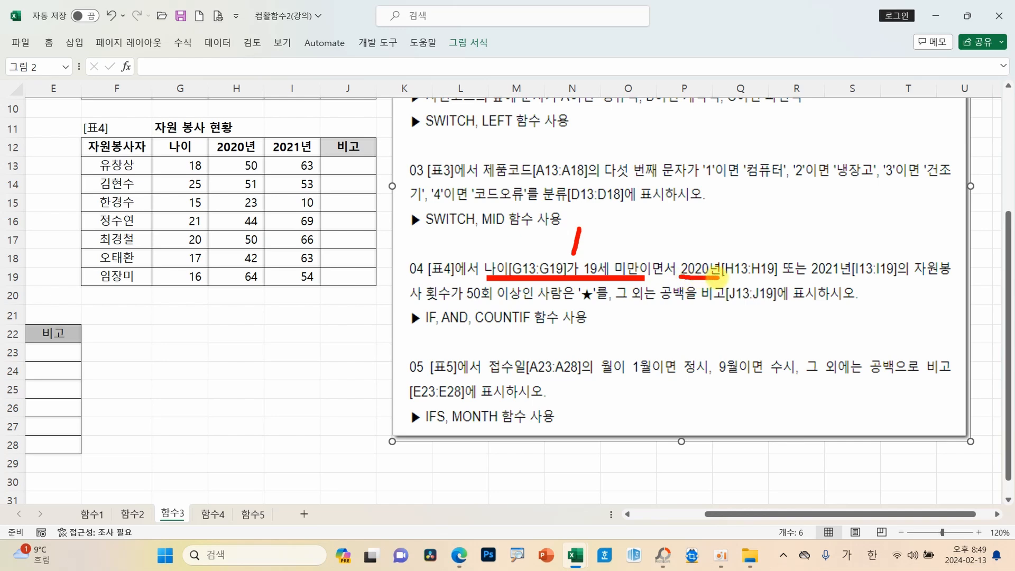
pyautogui.moveTo(798, 274)
pyautogui.mouseDown()
pyautogui.moveTo(773, 254)
pyautogui.moveTo(794, 277)
pyautogui.moveTo(870, 283)
pyautogui.mouseUp()
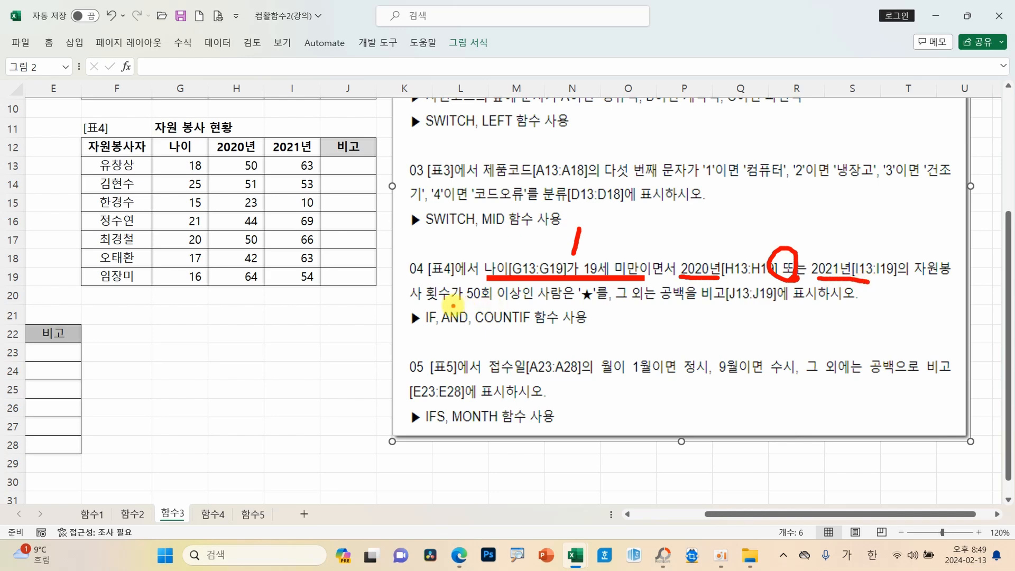
pyautogui.moveTo(457, 302); pyautogui.dragTo(515, 304)
pyautogui.moveTo(584, 288); pyautogui.dragTo(671, 310)
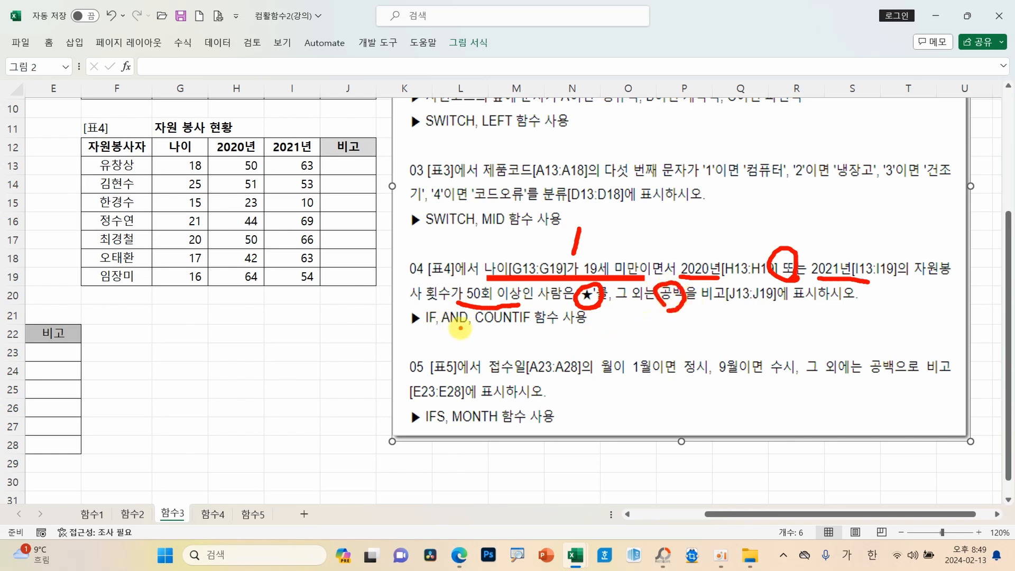
pyautogui.moveTo(682, 259); pyautogui.dragTo(923, 271)
pyautogui.moveTo(787, 210)
pyautogui.mouseDown()
pyautogui.moveTo(793, 230)
pyautogui.moveTo(841, 234)
pyautogui.mouseUp()
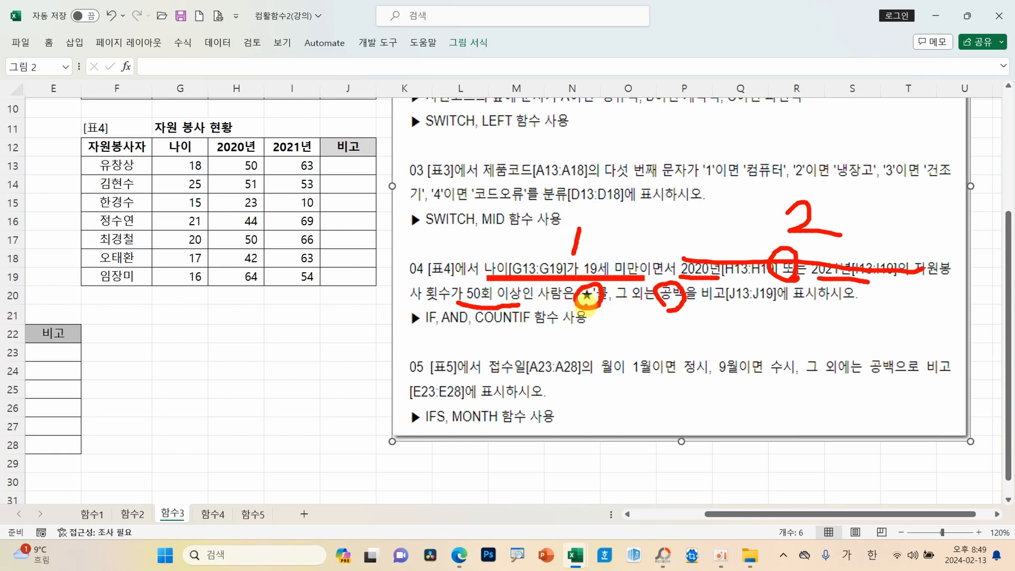
pyautogui.press('Escape')
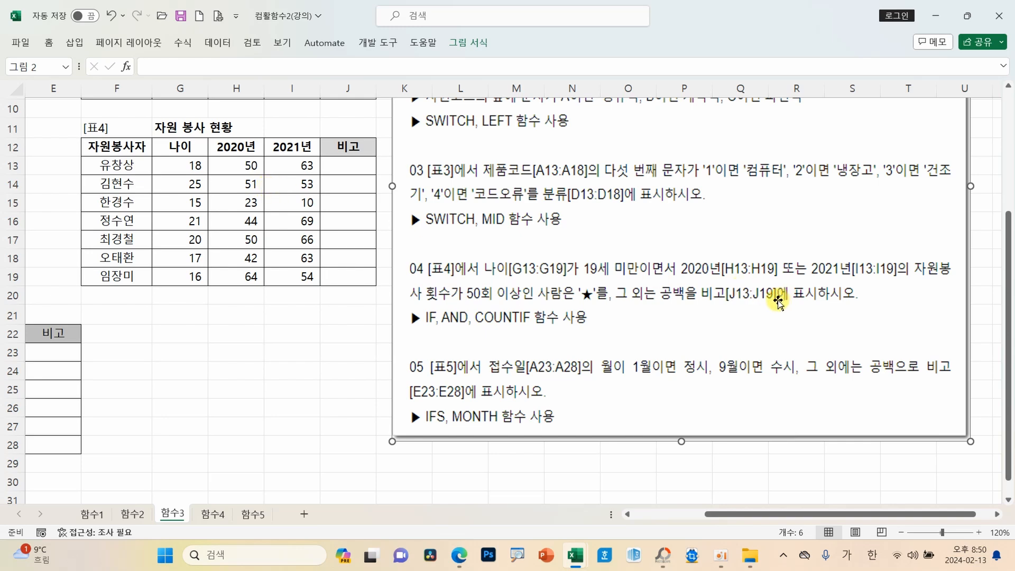
# Step: Examine with temporary markup how a COUNTIF >=1 test on the 2020년 and 2021년 columns expresses the "or" condition
pyautogui.moveTo(648, 311)
pyautogui.mouseDown()
pyautogui.moveTo(679, 329)
pyautogui.moveTo(648, 348)
pyautogui.mouseUp()
pyautogui.moveTo(695, 325)
pyautogui.mouseDown()
pyautogui.moveTo(720, 326)
pyautogui.moveTo(728, 338)
pyautogui.mouseUp()
pyautogui.moveTo(742, 306); pyautogui.dragTo(743, 366)
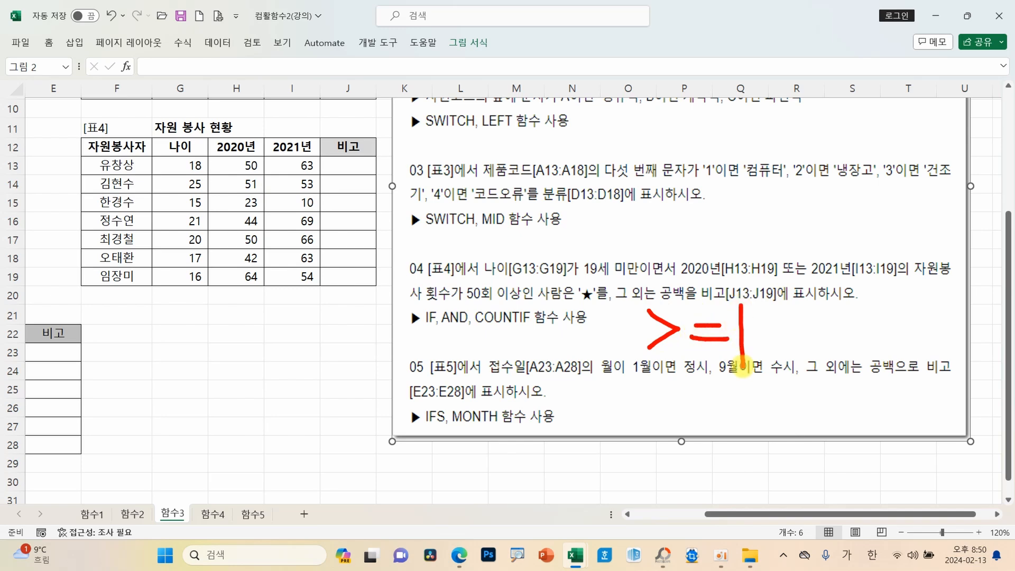
pyautogui.moveTo(637, 316)
pyautogui.mouseDown()
pyautogui.moveTo(508, 304)
pyautogui.moveTo(576, 367)
pyautogui.moveTo(636, 313)
pyautogui.mouseUp()
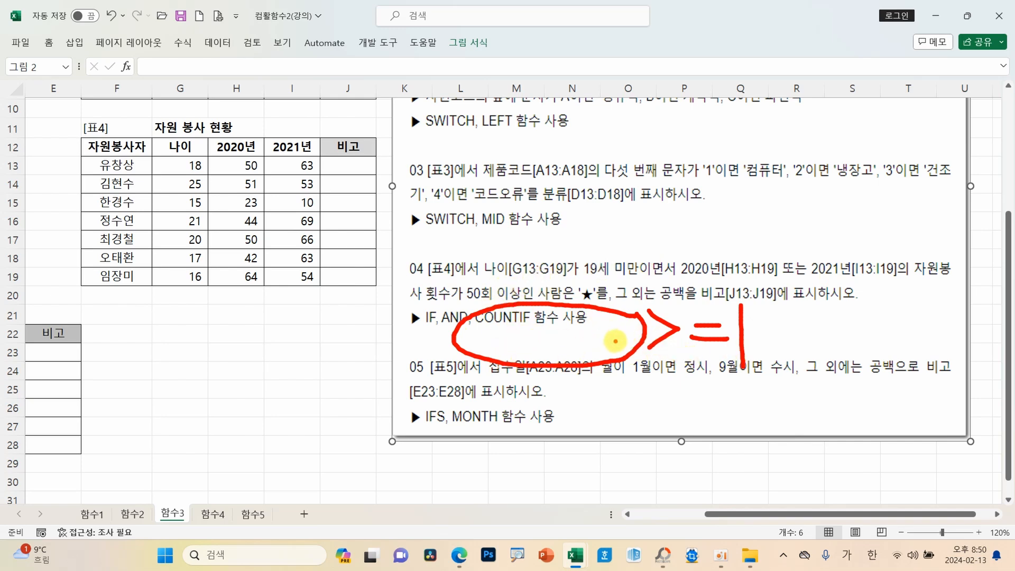
pyautogui.moveTo(264, 168); pyautogui.dragTo(261, 197)
pyautogui.moveTo(312, 174)
pyautogui.mouseDown()
pyautogui.moveTo(324, 203)
pyautogui.moveTo(371, 207)
pyautogui.mouseUp()
pyautogui.moveTo(343, 240)
pyautogui.mouseDown()
pyautogui.moveTo(322, 254)
pyautogui.moveTo(343, 267)
pyautogui.moveTo(334, 243)
pyautogui.mouseUp()
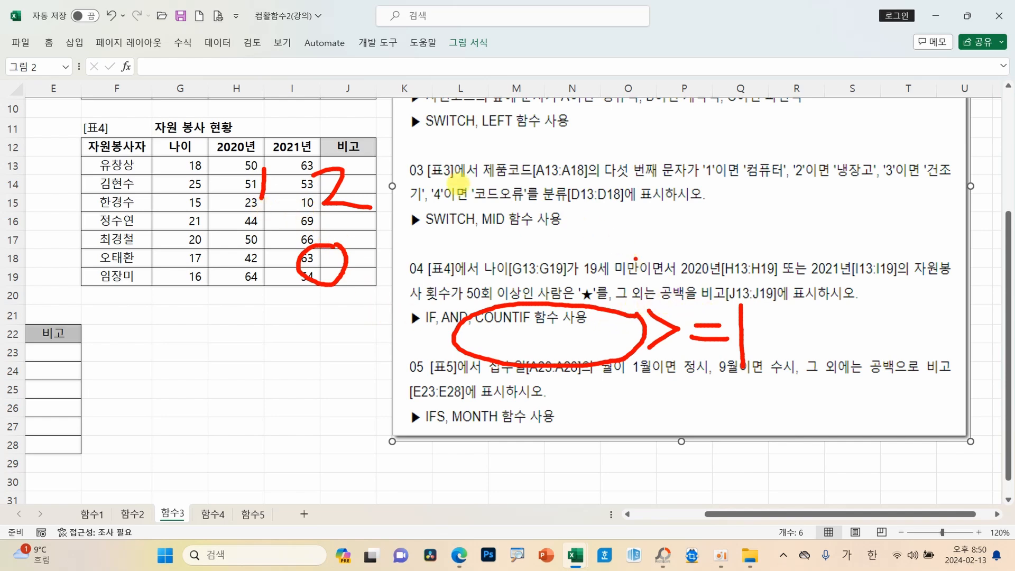
pyautogui.press('Escape')
# Step: Insert the IF function in J13 and move its arguments dialog below the exercise 04 text
pyautogui.click(357, 166)
pyautogui.click(126, 66)
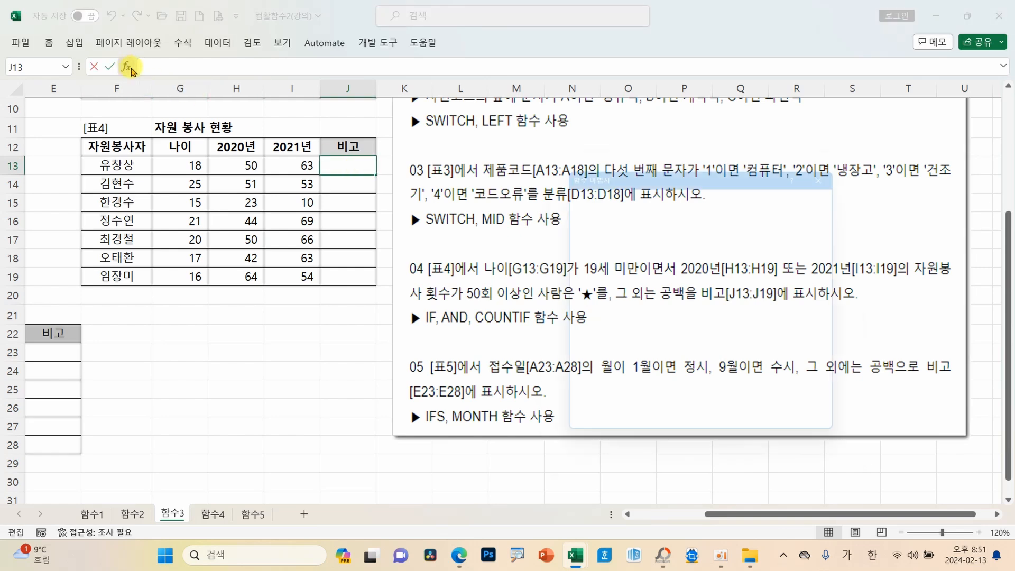
pyautogui.click(682, 294)
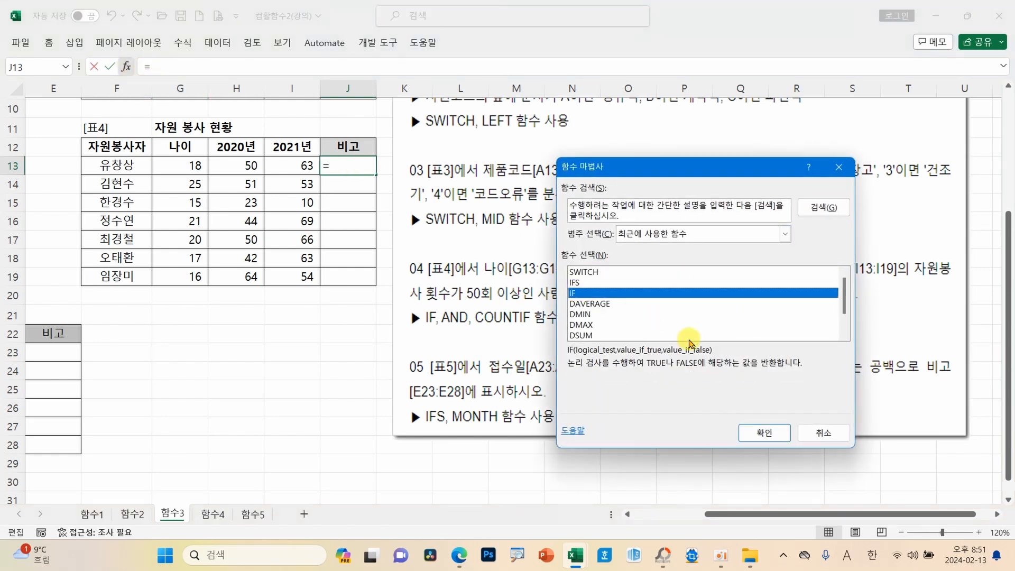
pyautogui.click(764, 433)
pyautogui.moveTo(664, 210); pyautogui.dragTo(554, 350)
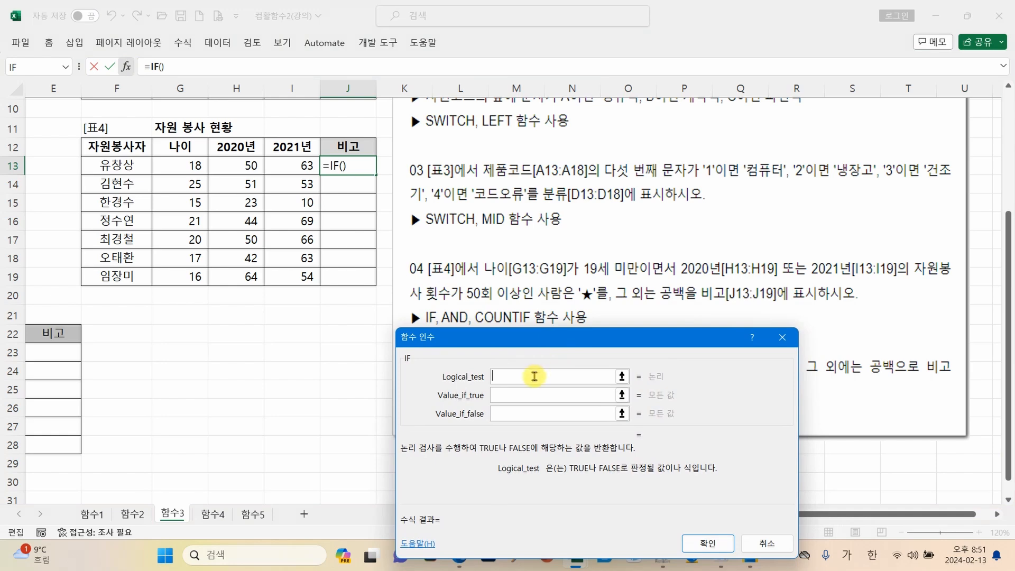
# Step: Start the IF logical test with an AND function whose first condition is G13<19
pyautogui.write('무')
pyautogui.press('BackSpace')
pyautogui.press('BackSpace')
pyautogui.press('Hangul')
pyautogui.write('AND(')
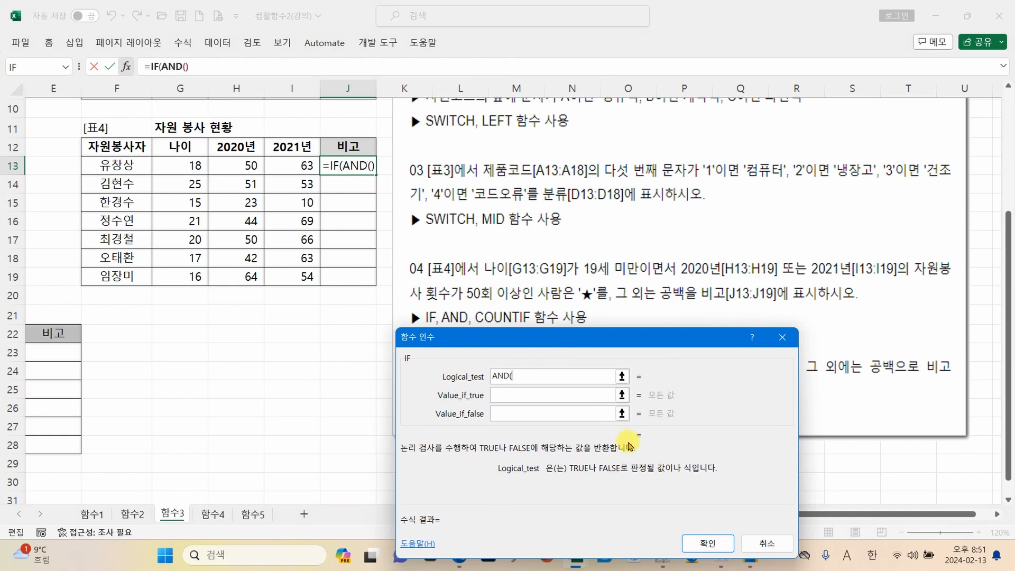
pyautogui.click(183, 167)
pyautogui.write('<19')
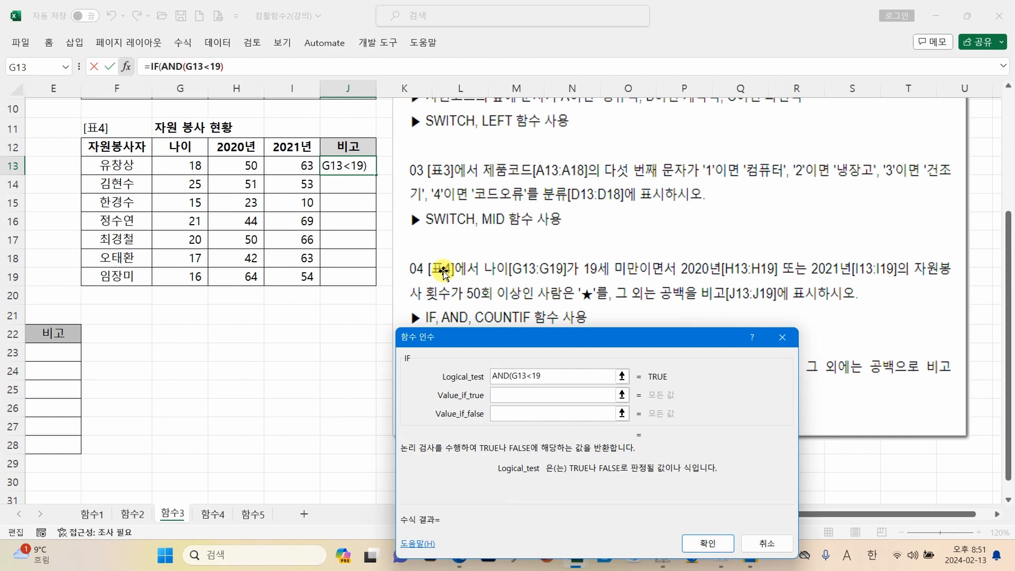
# Step: Complete the AND test with the second condition COUNTIF(H13:I13,">=50")>=1
pyautogui.write(',COUNTIF')
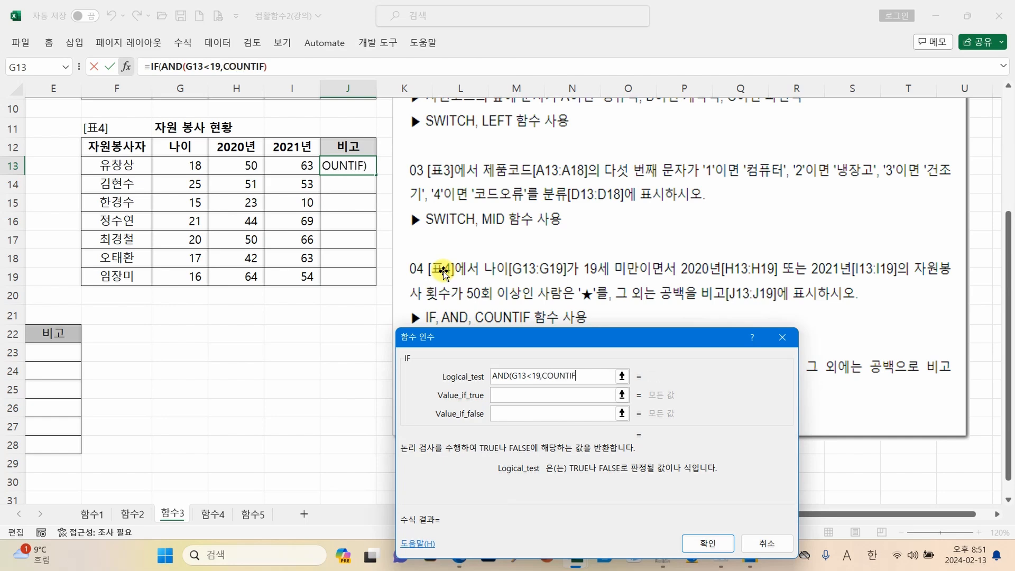
pyautogui.write('(')
pyautogui.moveTo(249, 165); pyautogui.dragTo(302, 165)
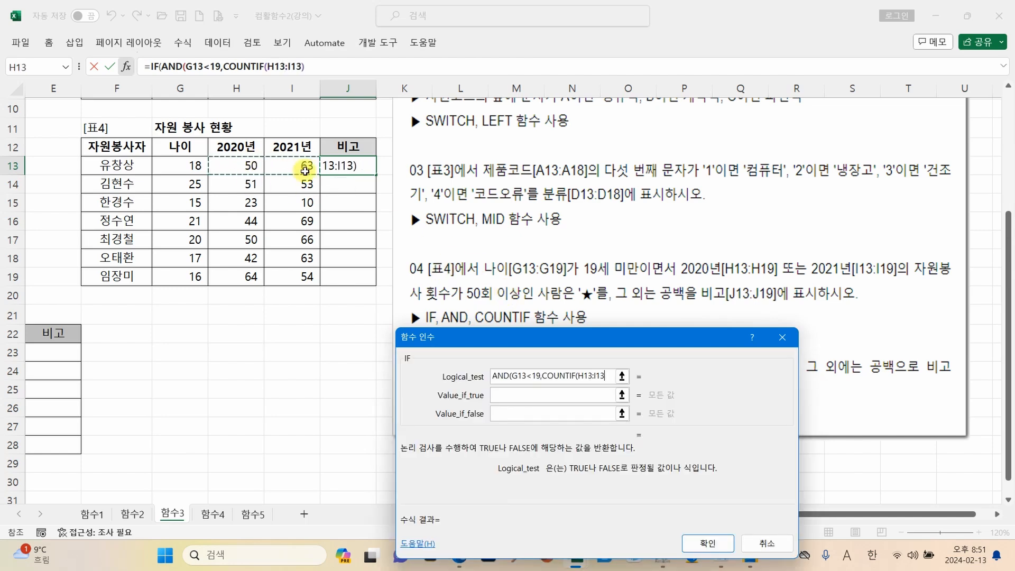
pyautogui.write(',">=50')
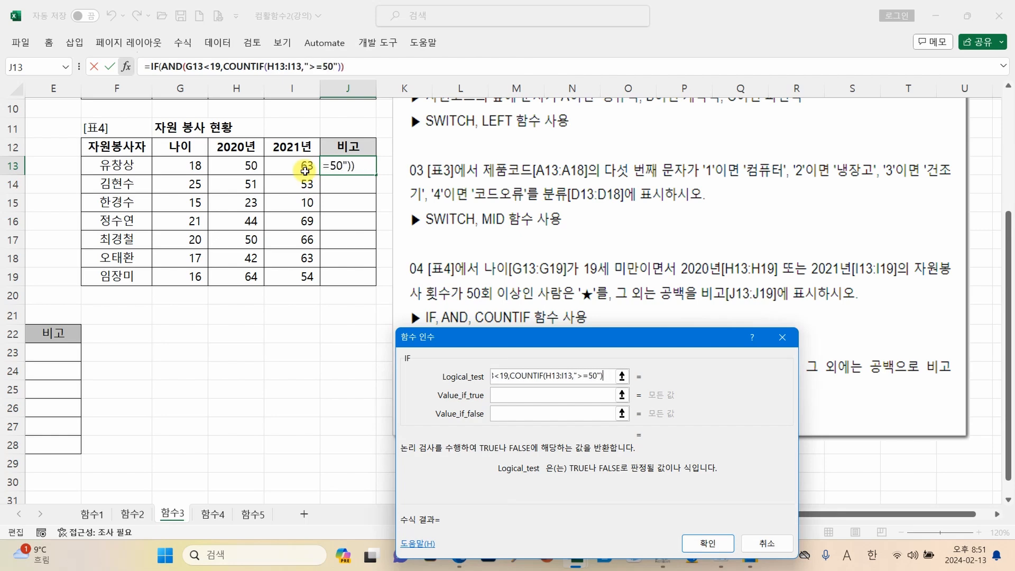
pyautogui.write('")>=1')
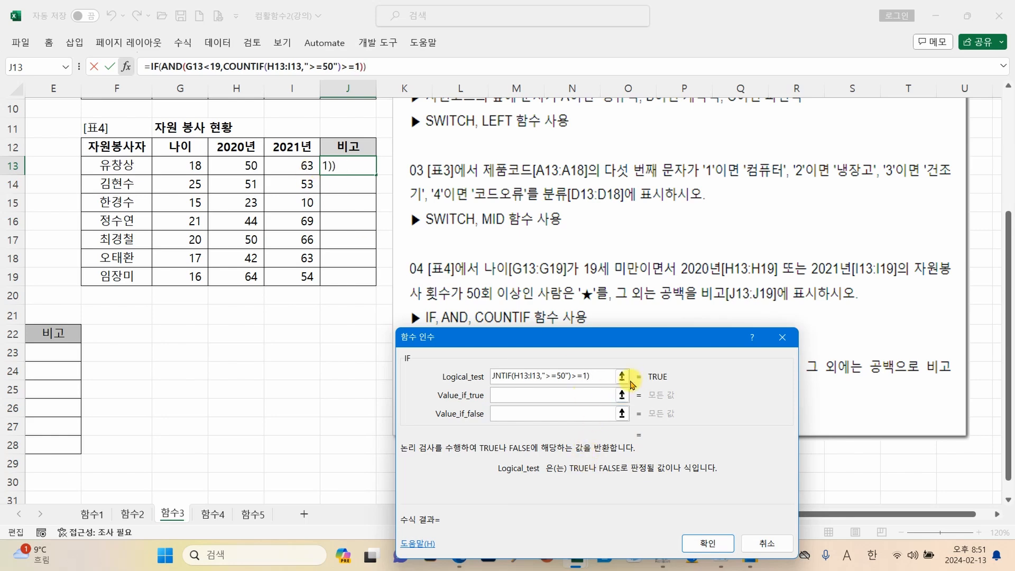
pyautogui.click(555, 396)
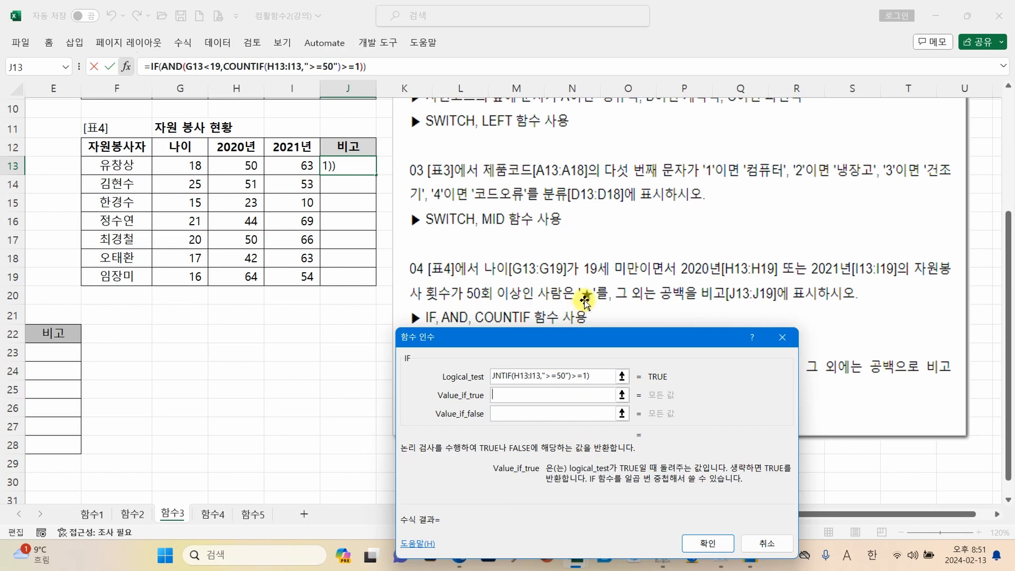
# Step: Complete the J13 IF formula with "★" for true and "" for false, and fill it down to J19
pyautogui.write('ㅁ')
pyautogui.press('Hangul_Hanja')
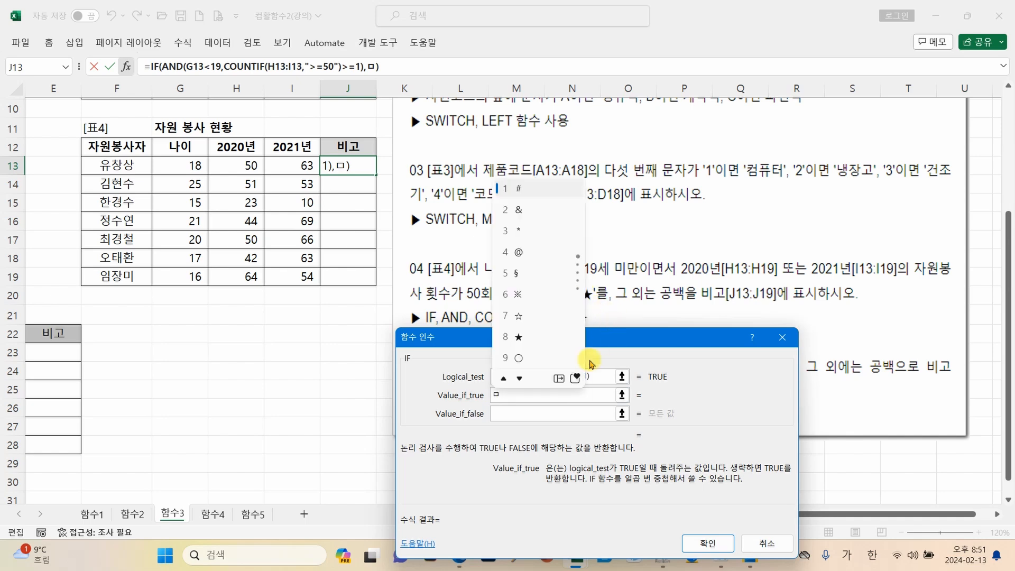
pyautogui.click(524, 333)
pyautogui.click(530, 418)
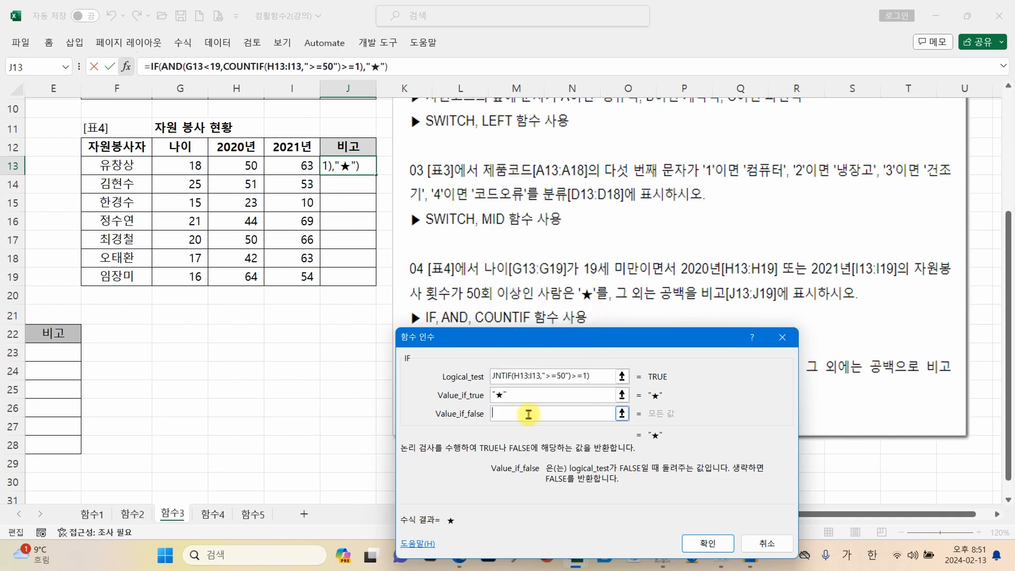
pyautogui.moveTo(511, 344); pyautogui.dragTo(171, 213)
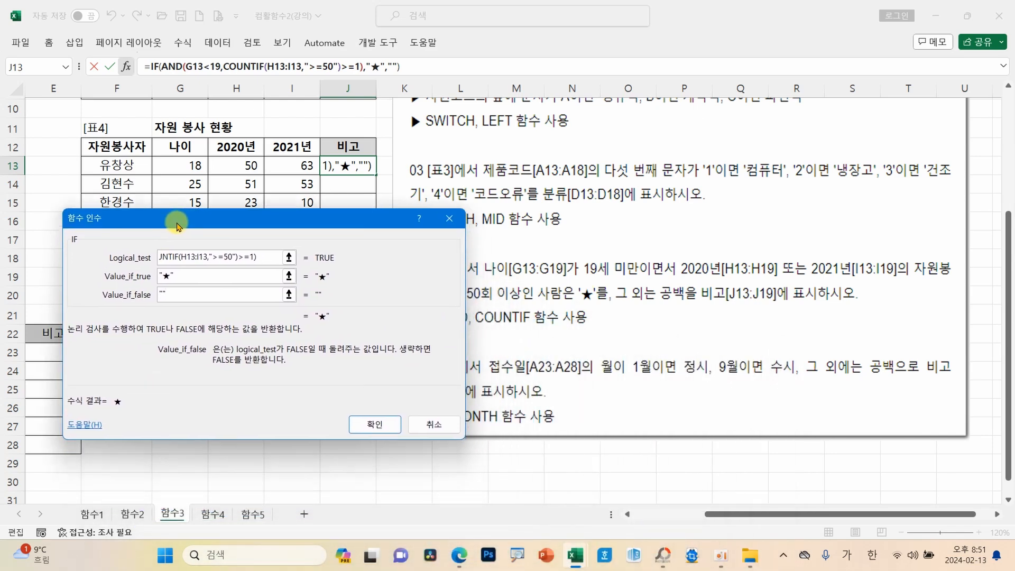
pyautogui.click(364, 419)
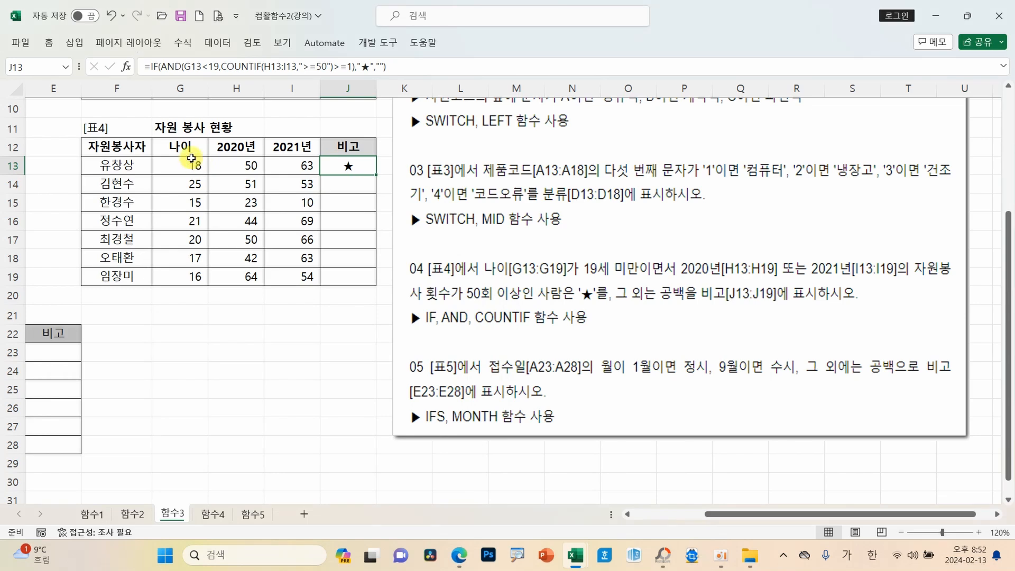
pyautogui.moveTo(376, 175); pyautogui.dragTo(365, 288)
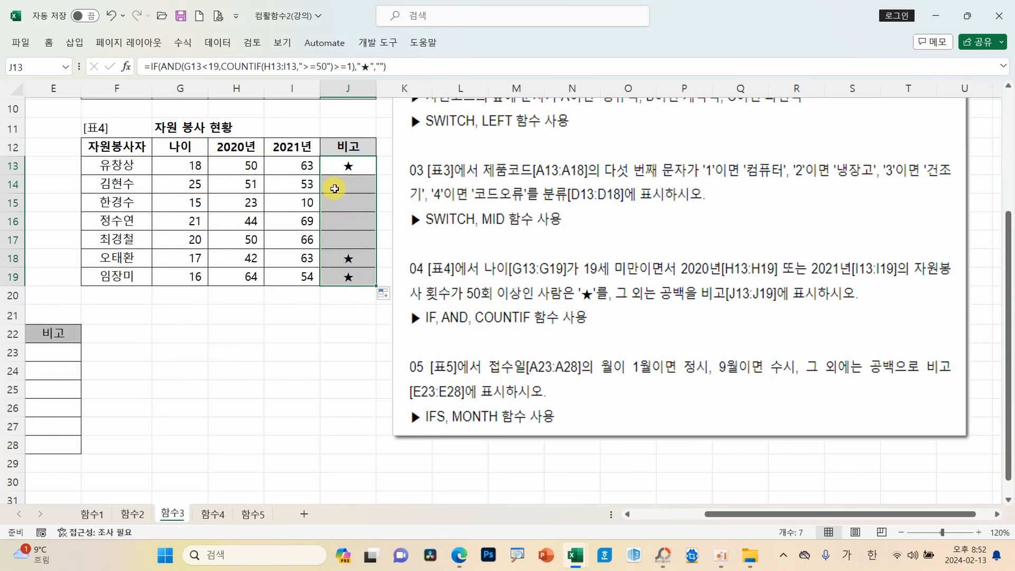
# Step: Check the ages in G14:G17 and the formula in J16 against the exercise 04 conditions
pyautogui.click(199, 184)
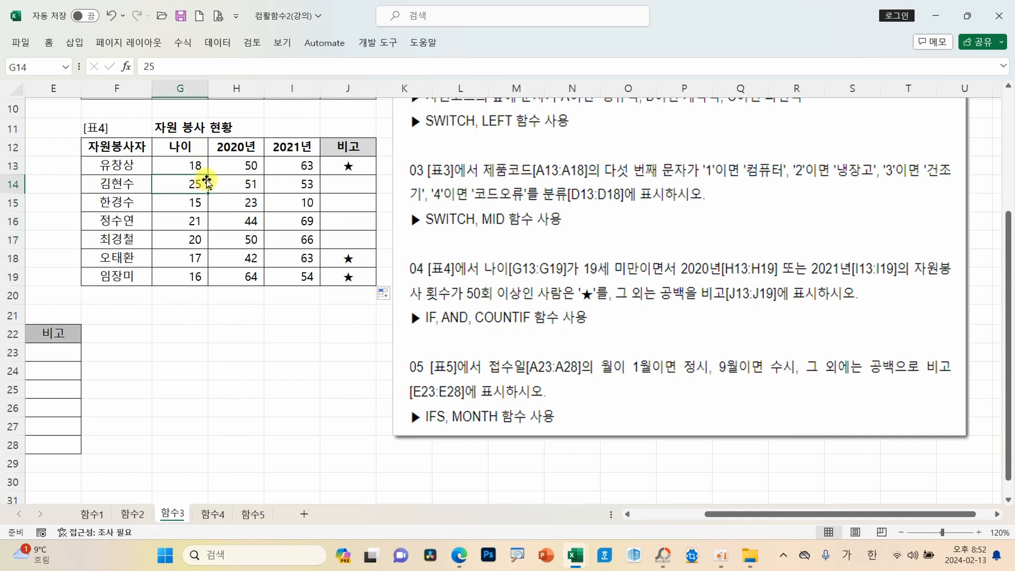
pyautogui.click(196, 203)
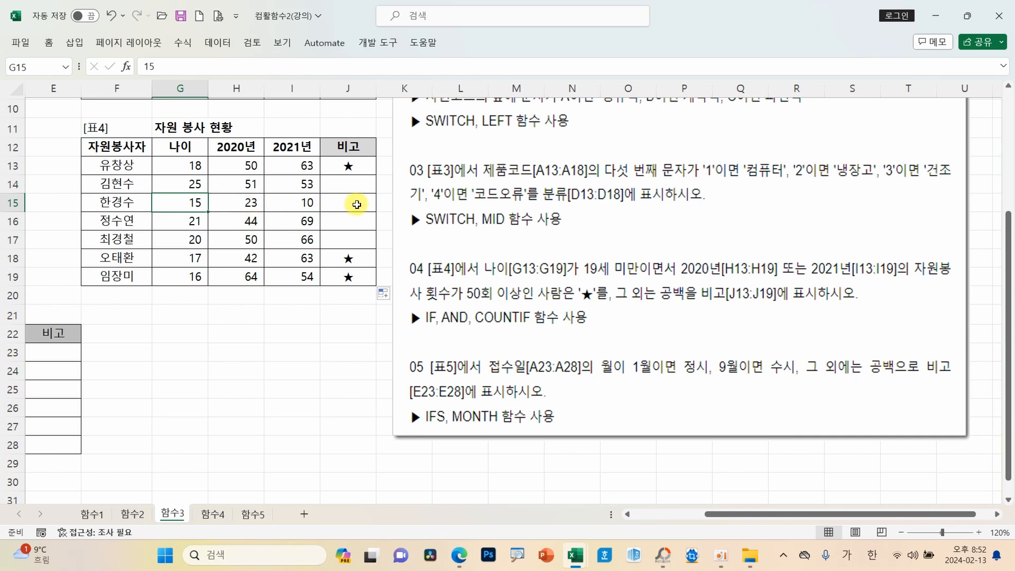
pyautogui.click(196, 224)
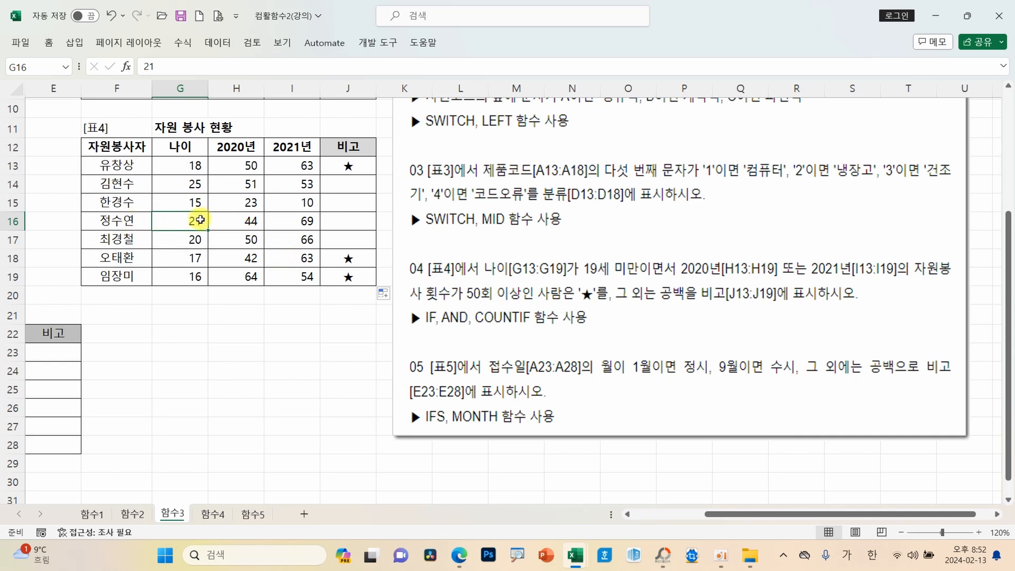
pyautogui.click(192, 241)
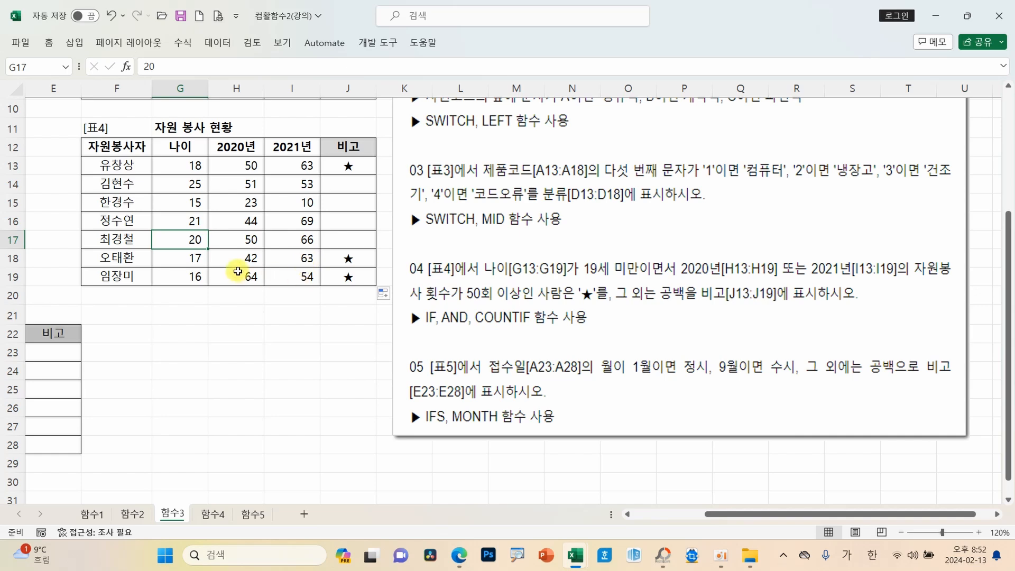
pyautogui.click(344, 226)
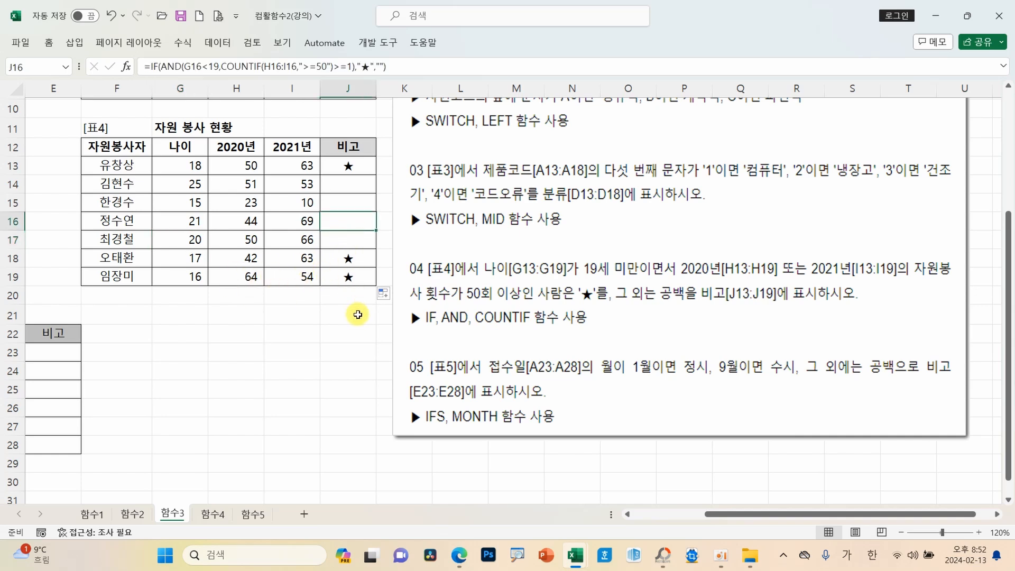
# Step: Move the exercise text picture beside 표5 and insert the IFS function in E23, with its arguments dialog clear of 표5
pyautogui.click(628, 515)
pyautogui.moveTo(717, 412); pyautogui.dragTo(431, 423)
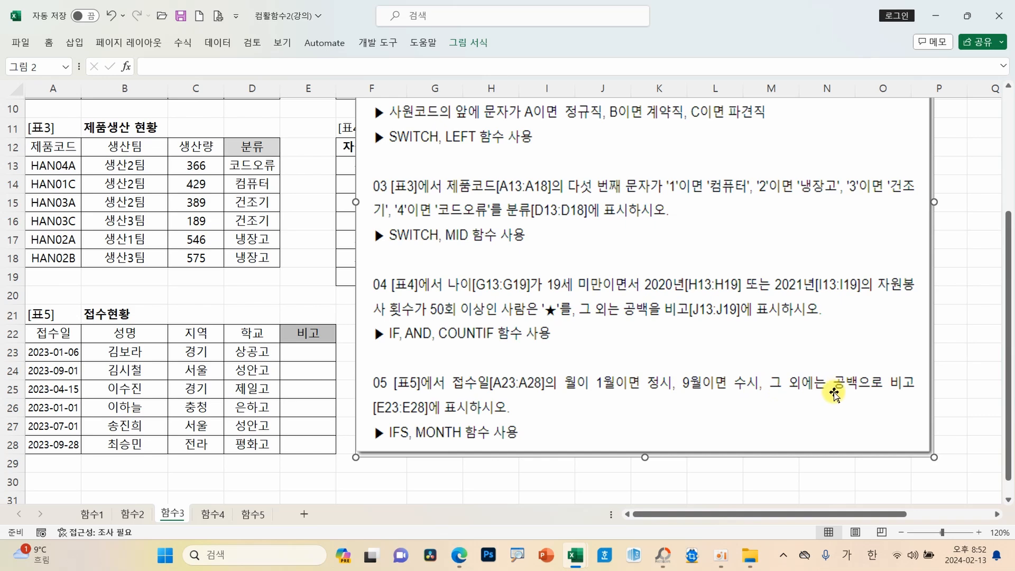
pyautogui.click(296, 351)
pyautogui.click(126, 67)
pyautogui.click(135, 302)
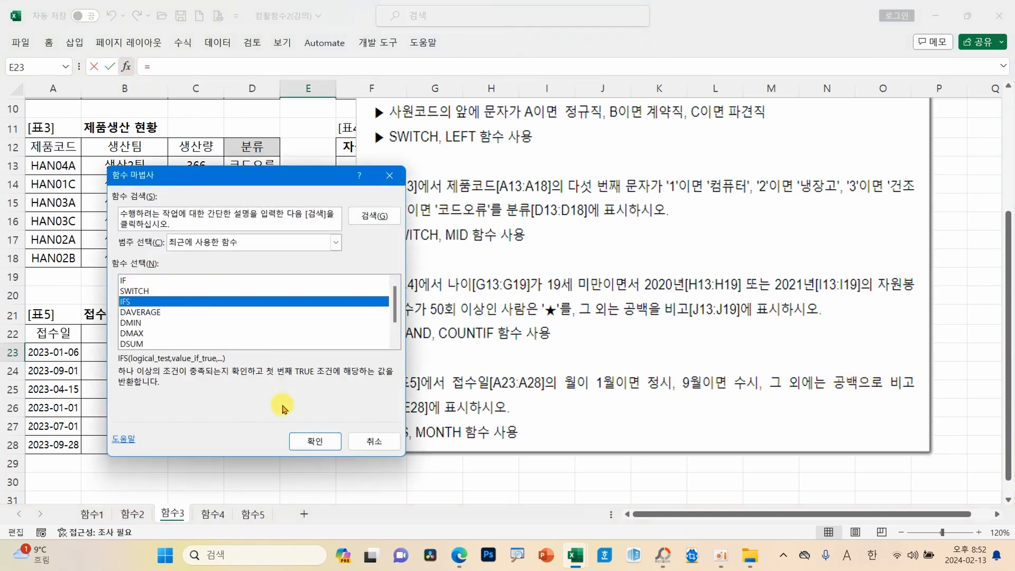
pyautogui.click(299, 439)
pyautogui.moveTo(274, 201); pyautogui.dragTo(574, 109)
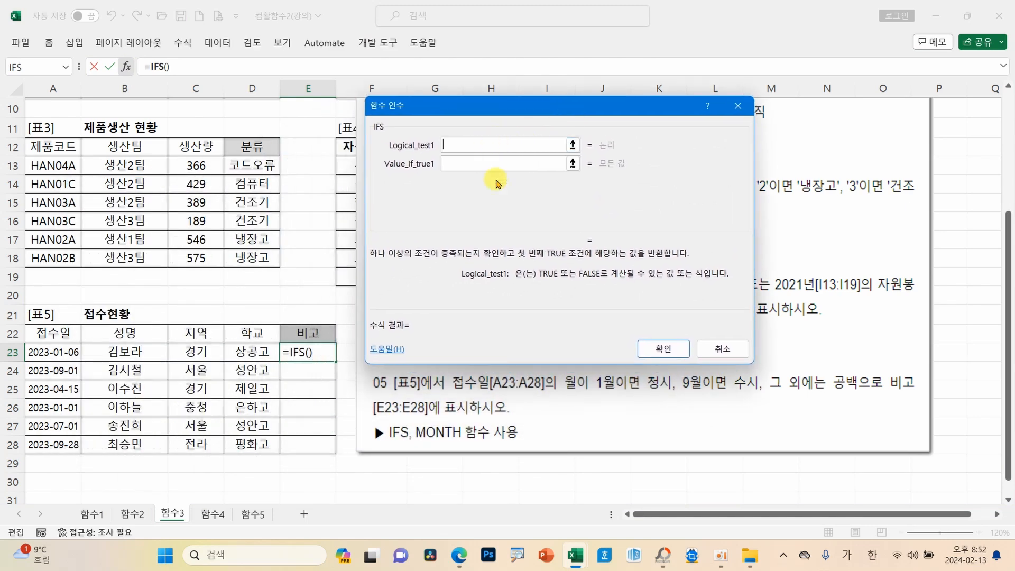
# Step: Set the first IFS condition to MONTH(A23)=1 with the result "정시"
pyautogui.write('MON')
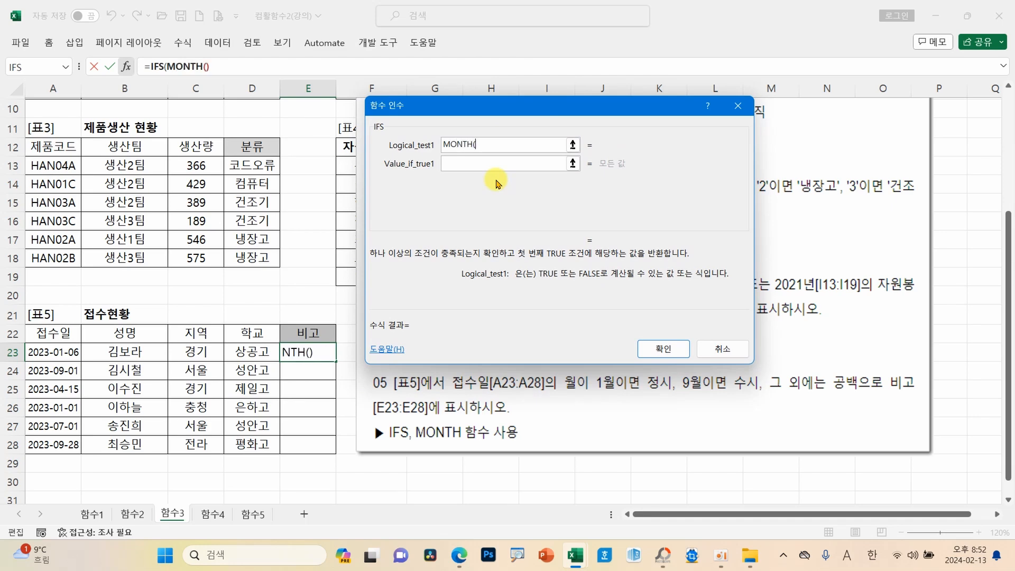
pyautogui.write('TH(')
pyautogui.click(57, 353)
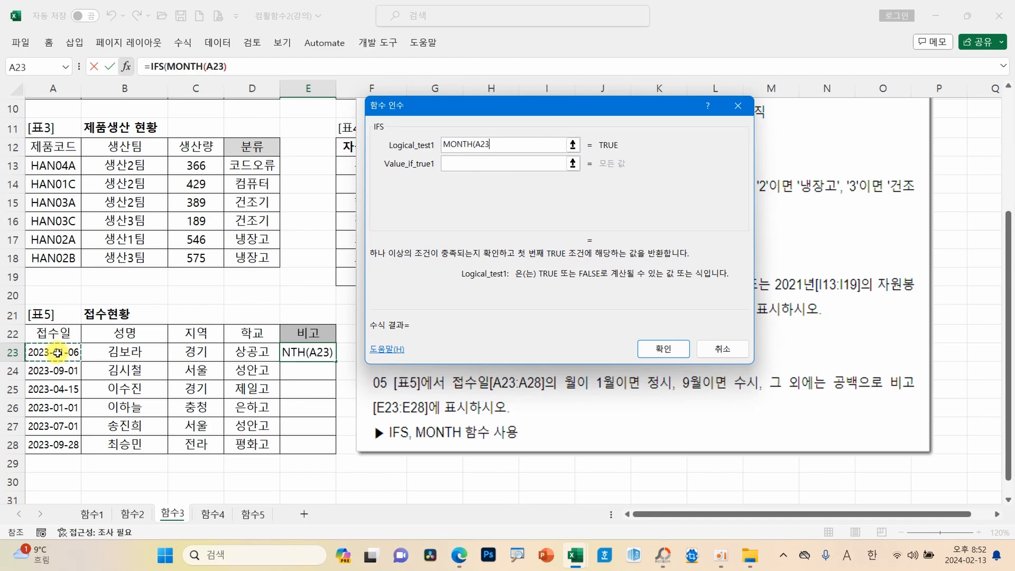
pyautogui.write(')')
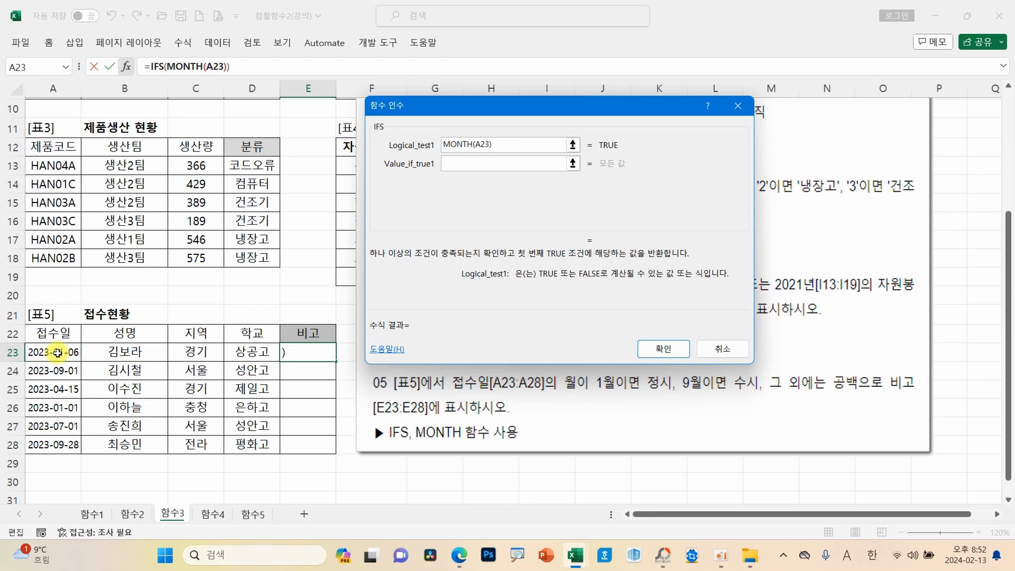
pyautogui.write('=1')
pyautogui.press('Tab')
pyautogui.write('정시')
pyautogui.press('Tab')
# Step: Add the second IFS condition MONTH(A23)=9 with the result "수시"
pyautogui.write('MONTH')
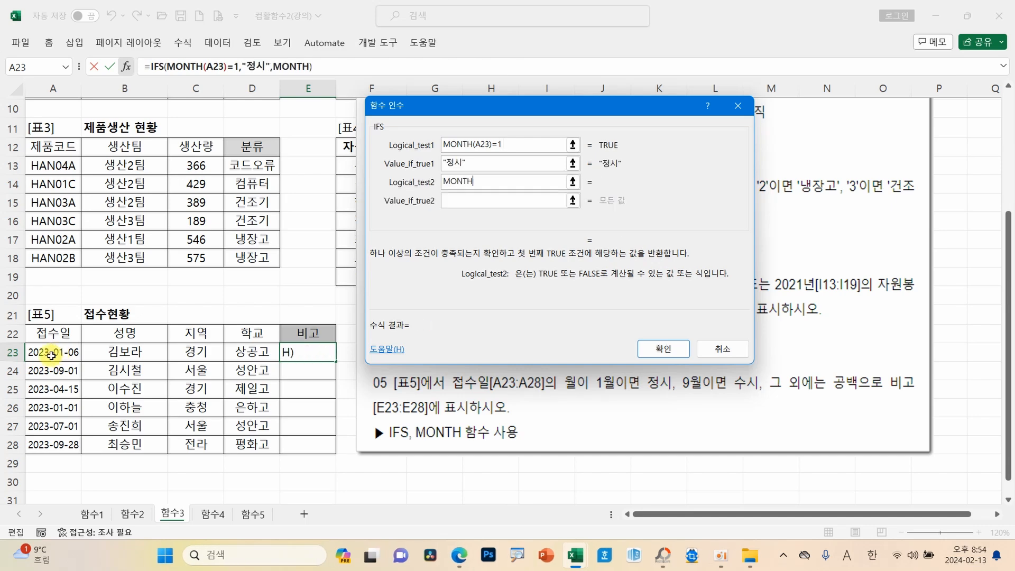
pyautogui.write('(')
pyautogui.click(52, 355)
pyautogui.write(')=')
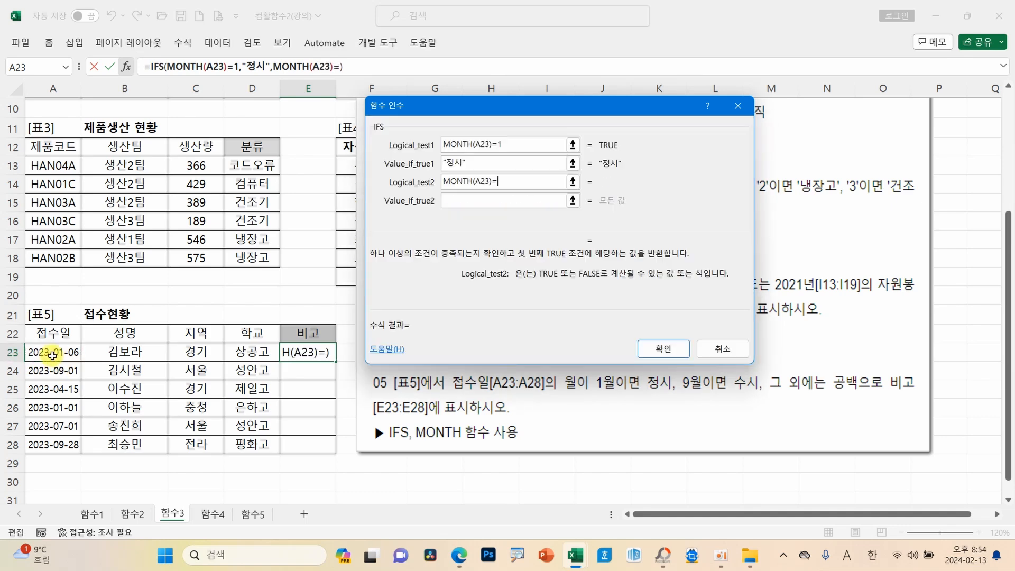
pyautogui.write('9')
pyautogui.press('Tab')
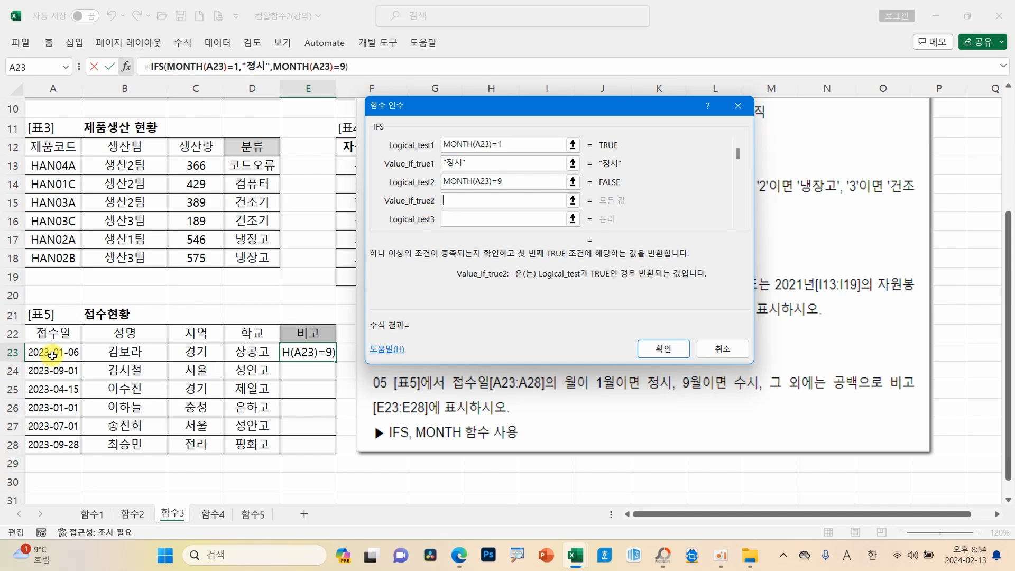
pyautogui.press('Hangul')
pyautogui.write('수시')
pyautogui.press('Tab')
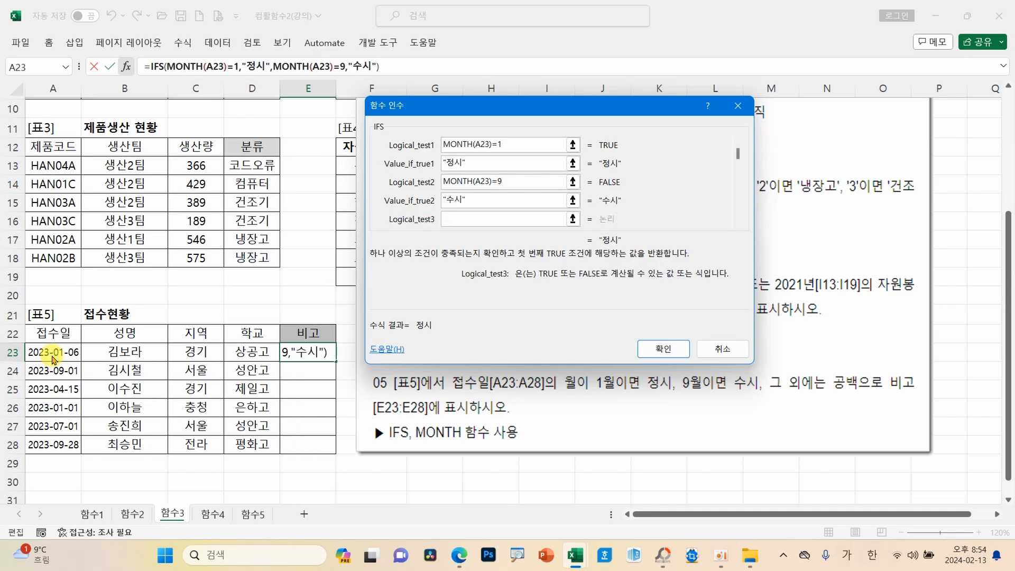
# Step: Finish the IFS formula with TRUE returning "" as the fallback, and fill it from E23 down to E28
pyautogui.press('Hangul')
pyautogui.write('TRUE')
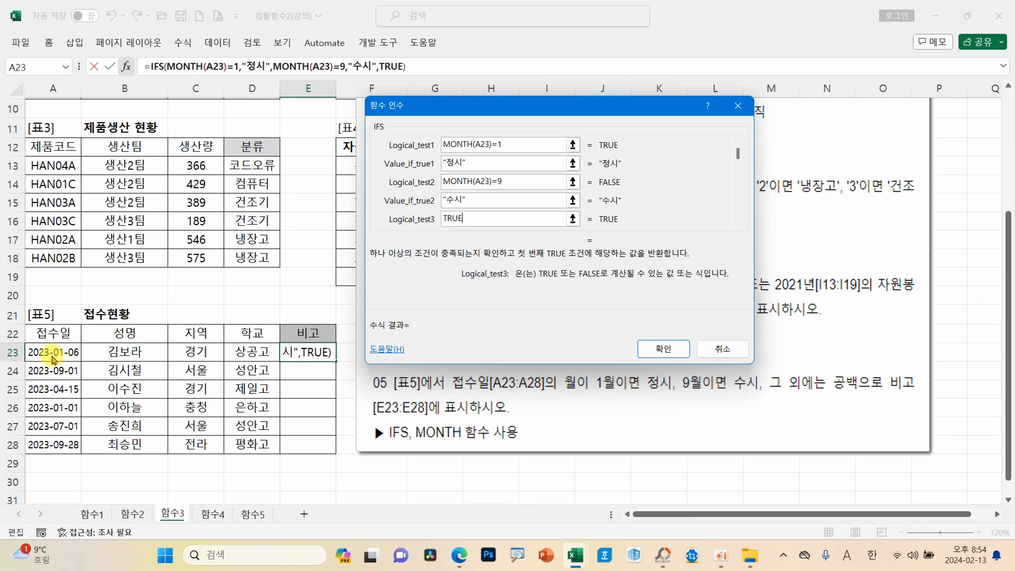
pyautogui.press('Tab')
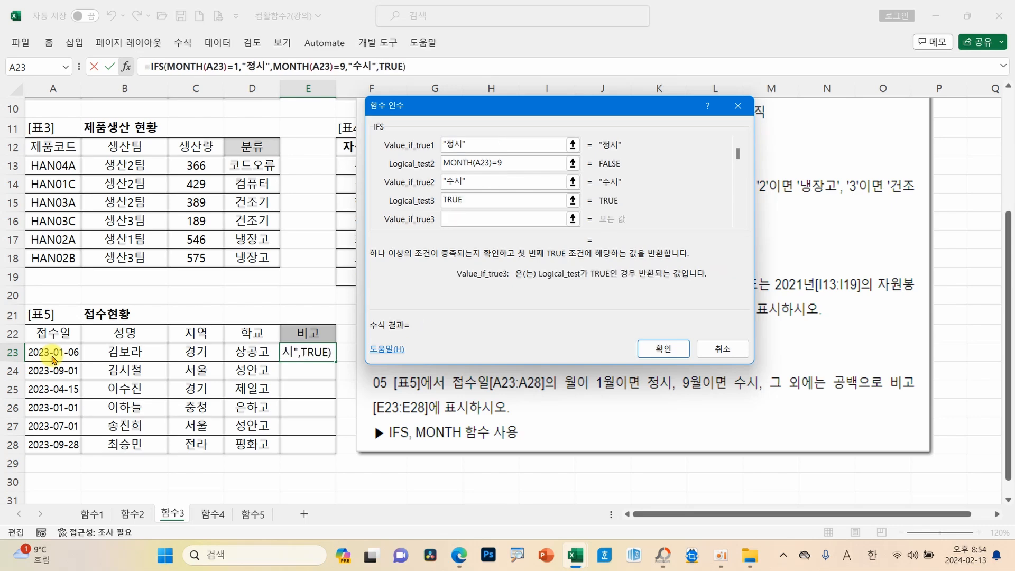
pyautogui.write('""')
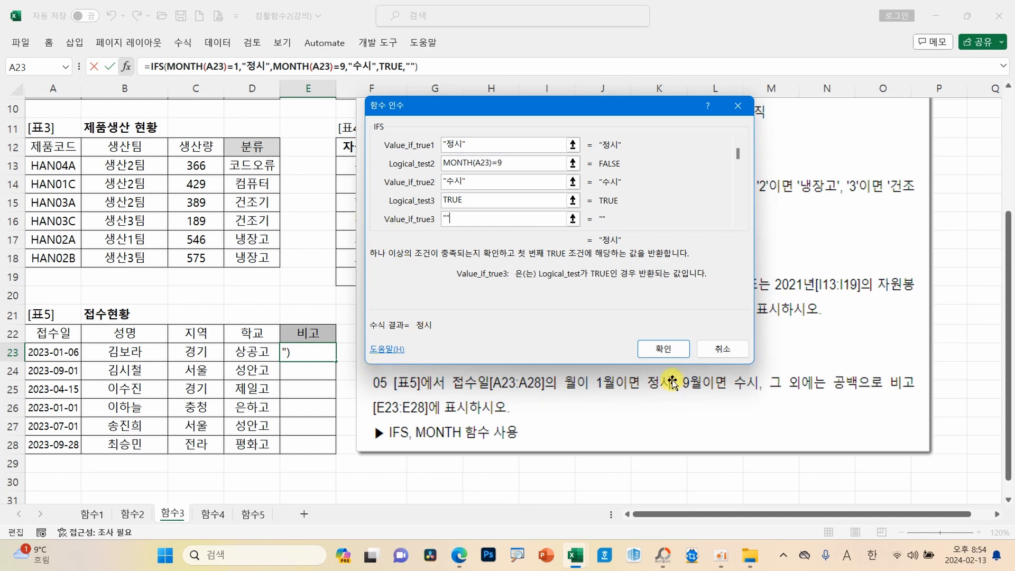
pyautogui.click(664, 349)
pyautogui.moveTo(335, 362); pyautogui.dragTo(361, 462)
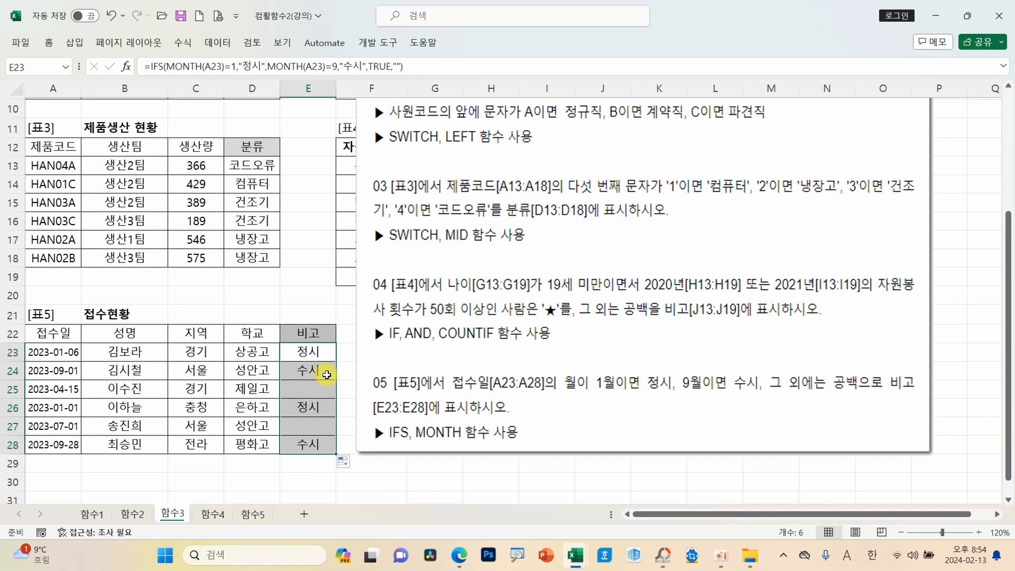
# Step: Trace the January and September 접수일 dates in 표5 to their 비고 results with temporary markup
pyautogui.click(307, 349)
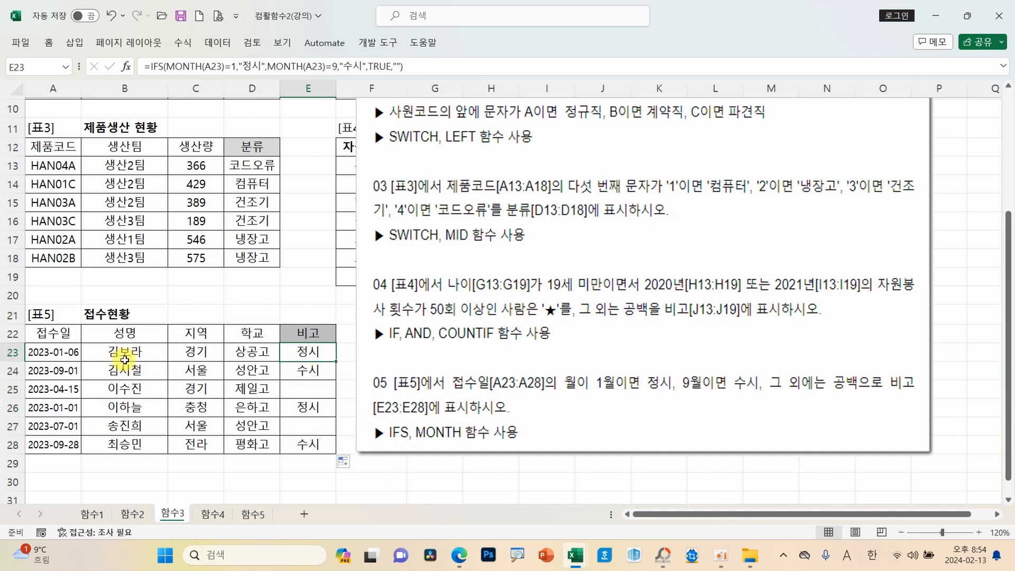
pyautogui.moveTo(61, 351)
pyautogui.mouseDown()
pyautogui.moveTo(221, 327)
pyautogui.moveTo(292, 345)
pyautogui.mouseUp()
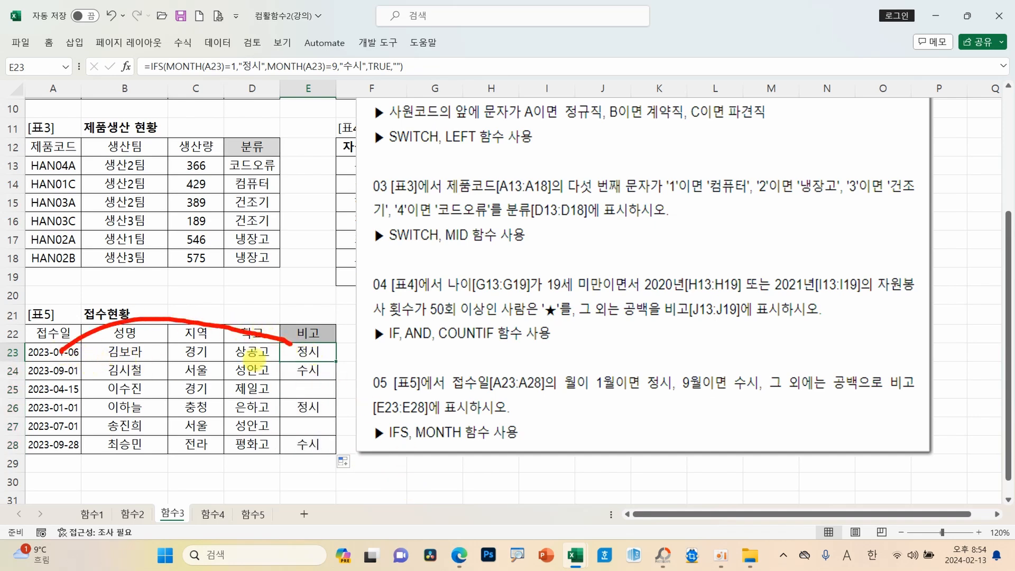
pyautogui.moveTo(59, 371); pyautogui.dragTo(311, 369)
pyautogui.moveTo(63, 408); pyautogui.dragTo(310, 401)
pyautogui.moveTo(66, 448); pyautogui.dragTo(317, 444)
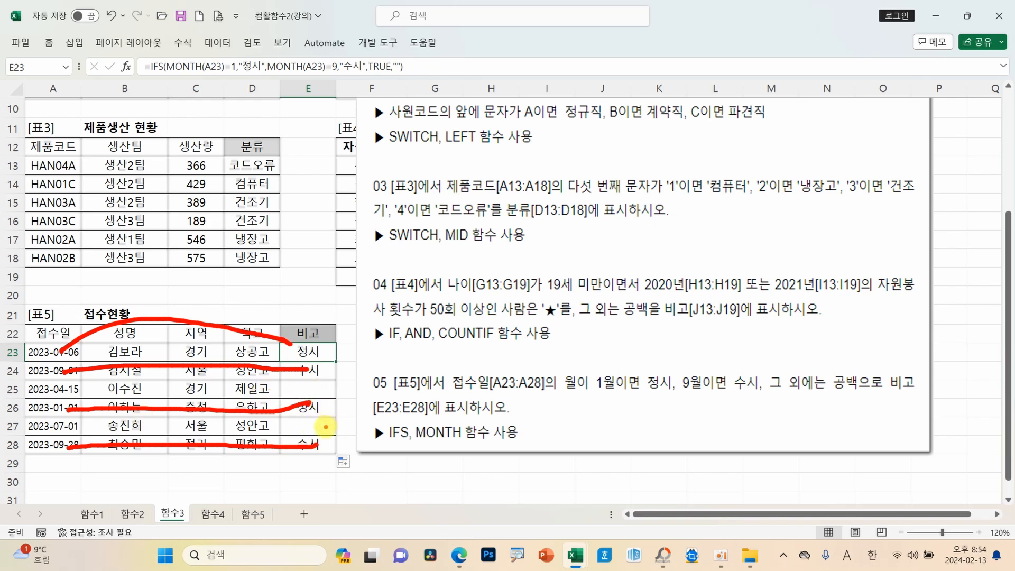
pyautogui.press('Escape')
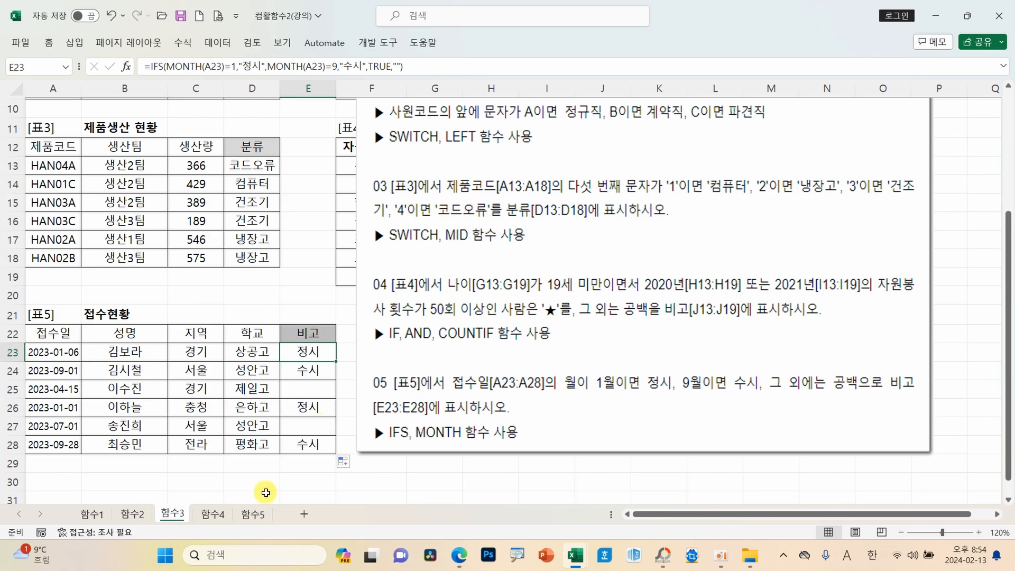
# Step: Open the 함수4 sheet and move its exercise text picture beside 표1 and 표3
pyautogui.click(213, 514)
pyautogui.scroll(1, 338, 424)
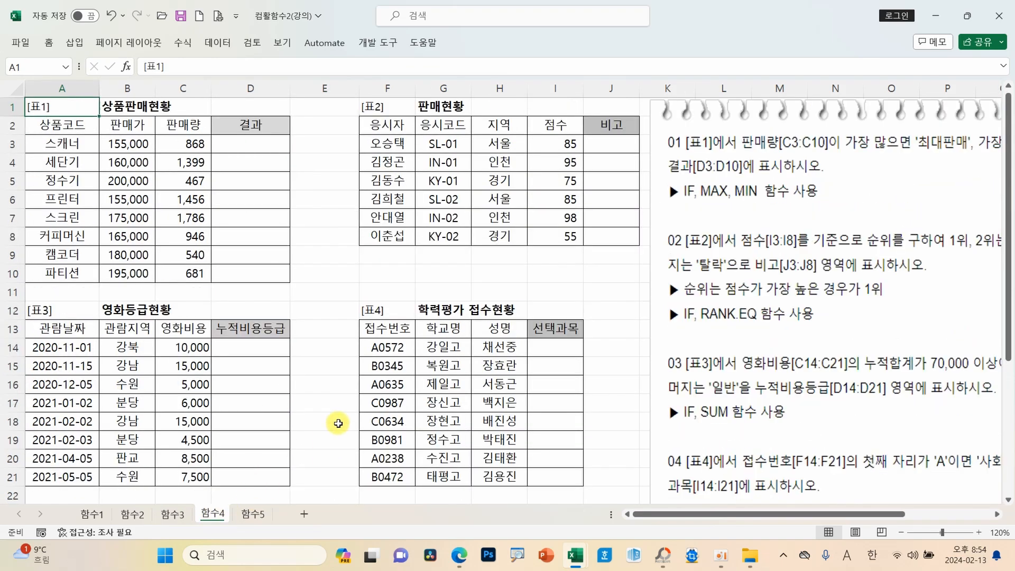
pyautogui.moveTo(700, 267); pyautogui.dragTo(396, 253)
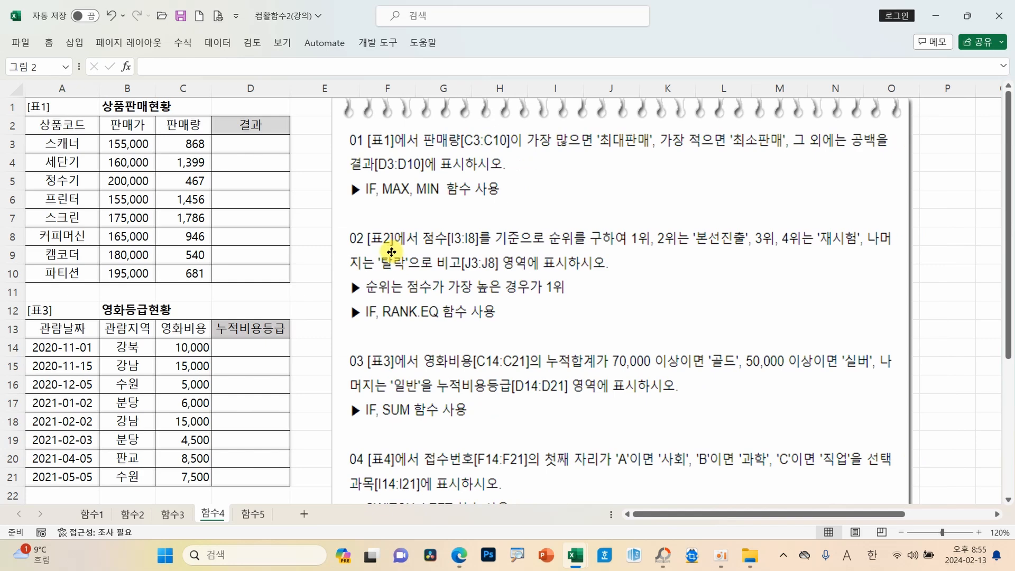
# Step: Select D3 and examine the 최대판매, 최소판매 and 공백 outcomes of exercise 01 with temporary markup
pyautogui.click(256, 146)
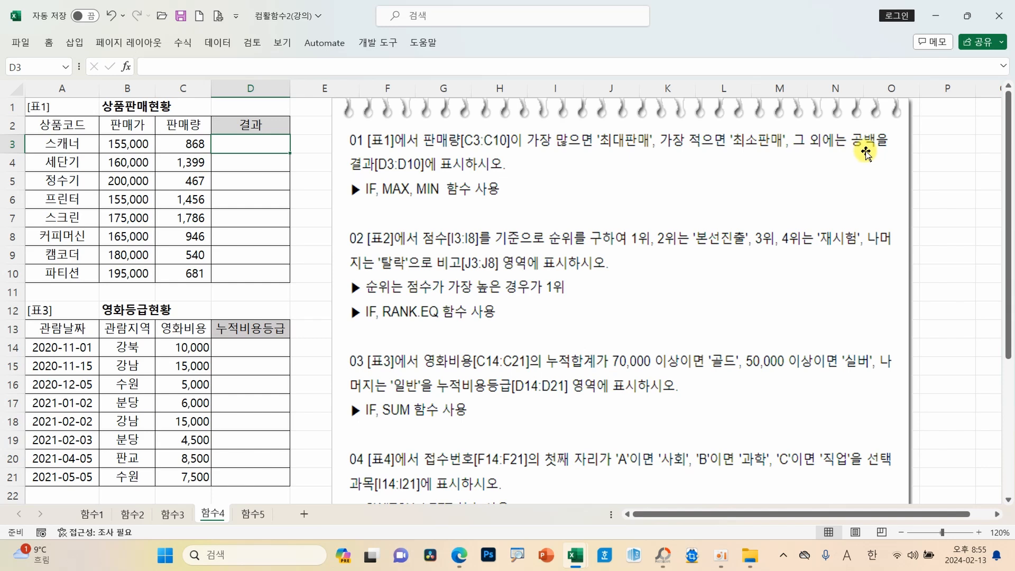
pyautogui.moveTo(648, 153)
pyautogui.mouseDown()
pyautogui.moveTo(598, 143)
pyautogui.moveTo(637, 156)
pyautogui.mouseUp()
pyautogui.moveTo(778, 158); pyautogui.dragTo(777, 162)
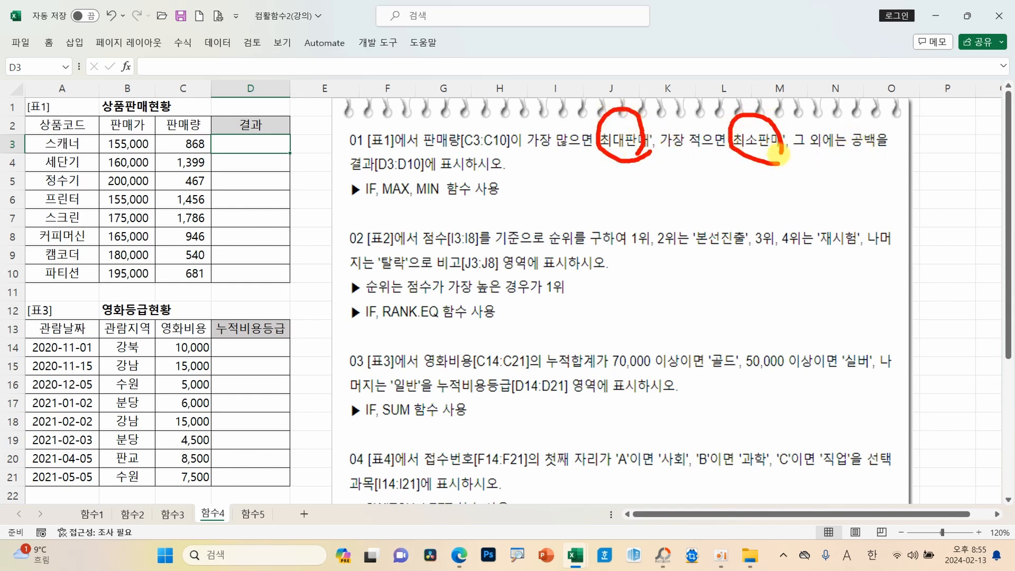
pyautogui.moveTo(877, 158)
pyautogui.mouseDown()
pyautogui.moveTo(868, 125)
pyautogui.moveTo(878, 164)
pyautogui.mouseUp()
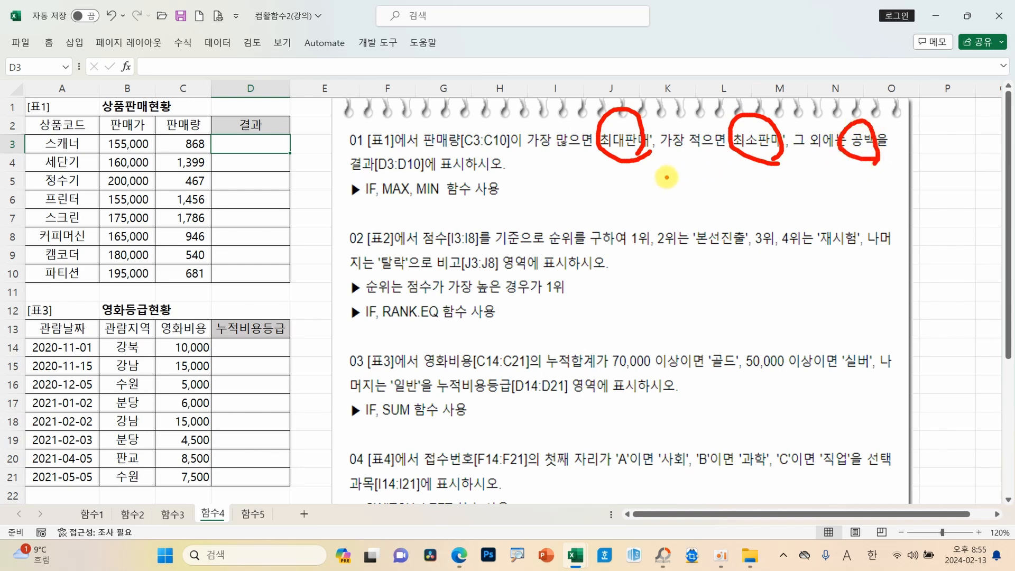
pyautogui.moveTo(734, 186); pyautogui.dragTo(817, 222)
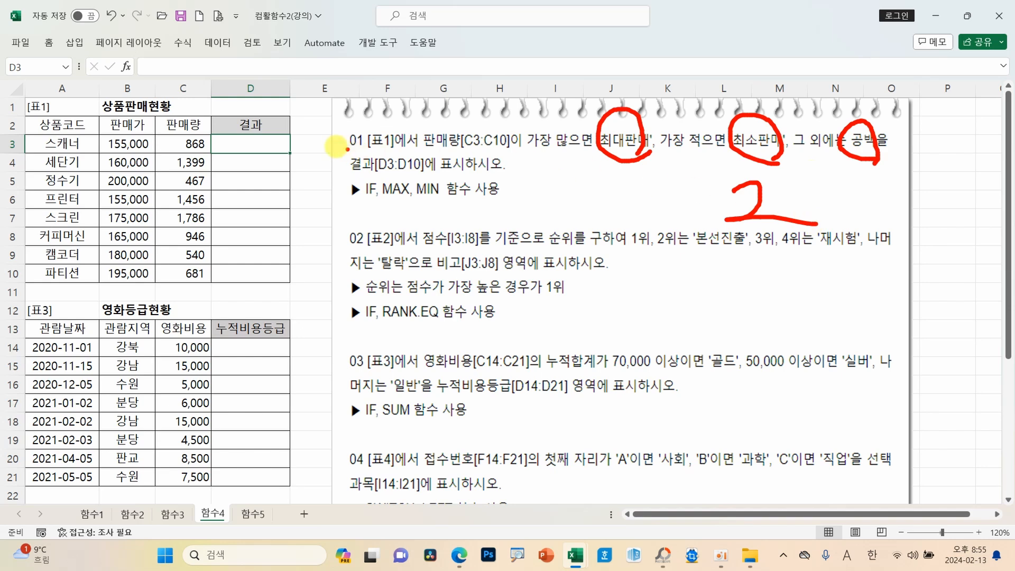
pyautogui.press('Escape')
# Step: Start an IF function in D3 with the logical test C3=MAX($C$3:$C$10)
pyautogui.click(126, 68)
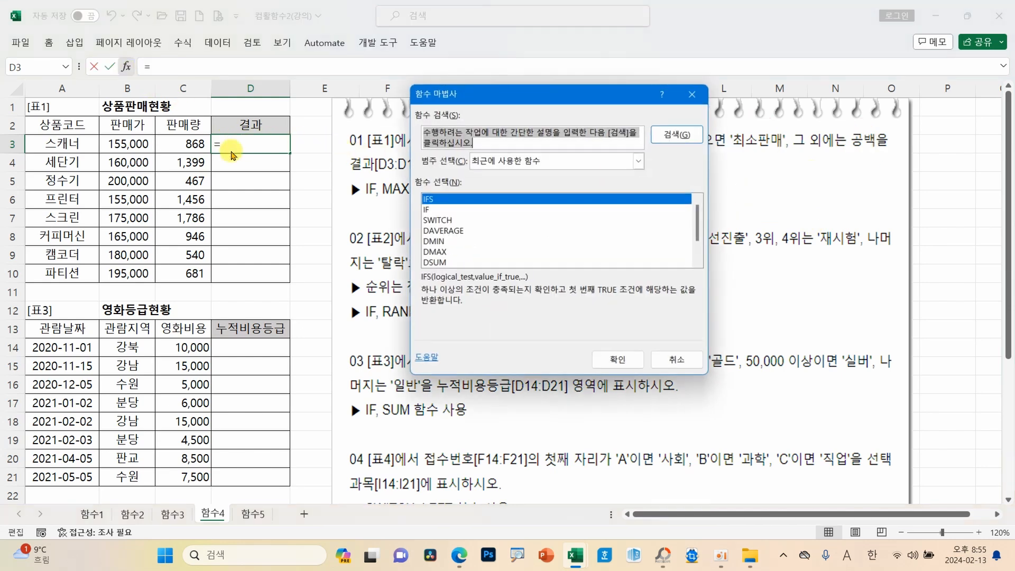
pyautogui.click(429, 210)
pyautogui.click(612, 359)
pyautogui.moveTo(508, 135); pyautogui.dragTo(251, 197)
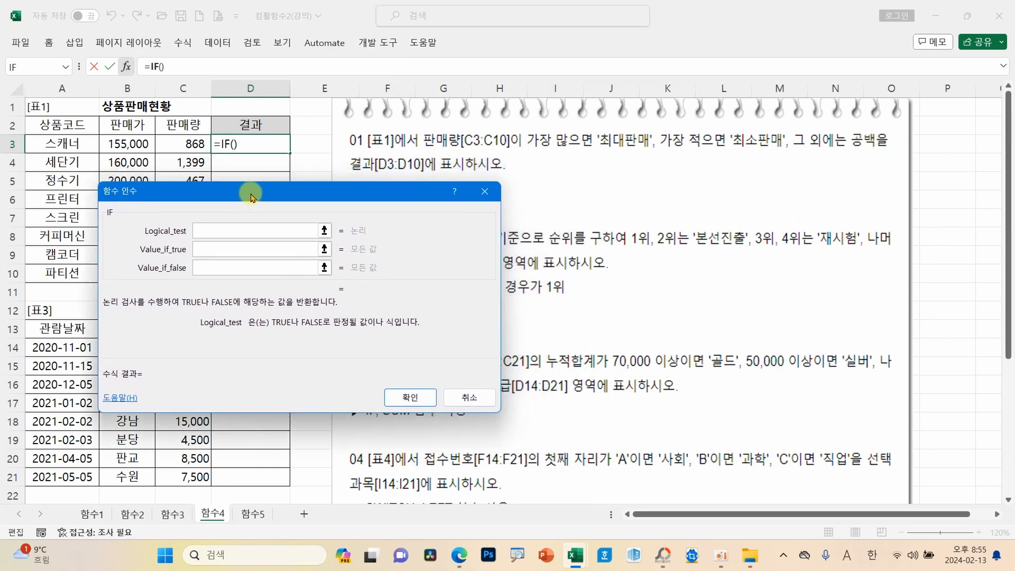
pyautogui.click(196, 144)
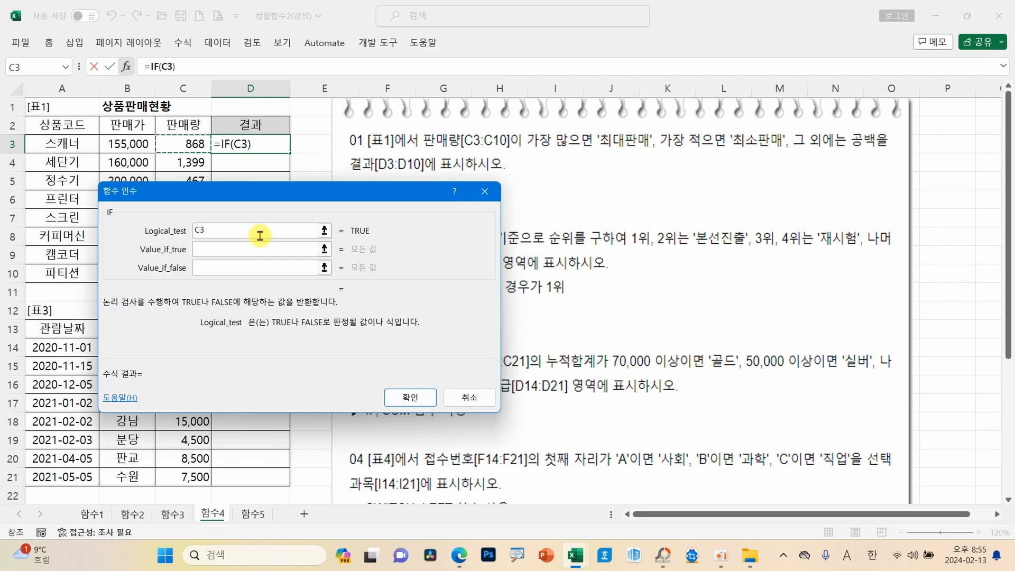
pyautogui.moveTo(247, 193); pyautogui.dragTo(379, 194)
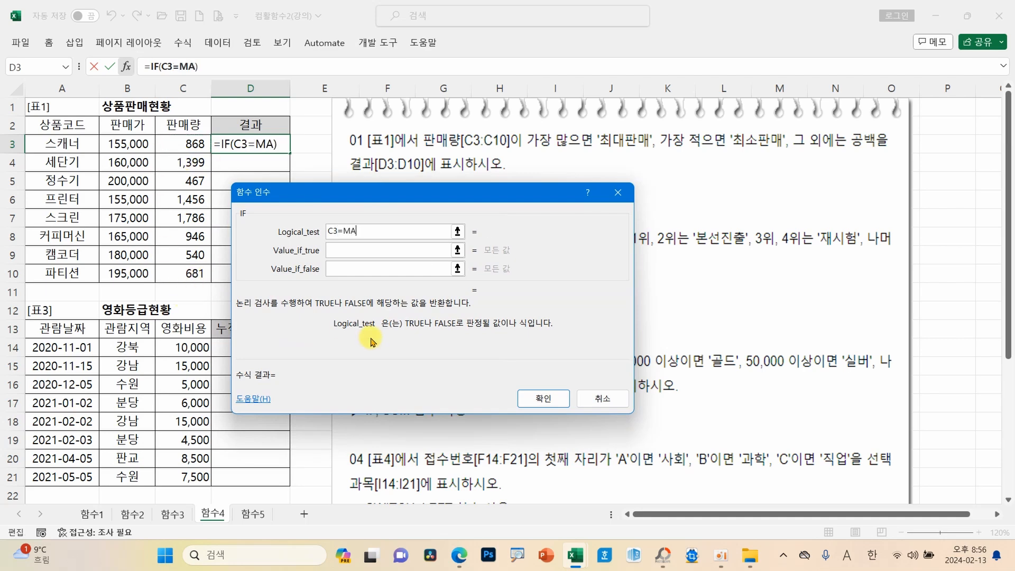
pyautogui.moveTo(195, 144); pyautogui.dragTo(191, 268)
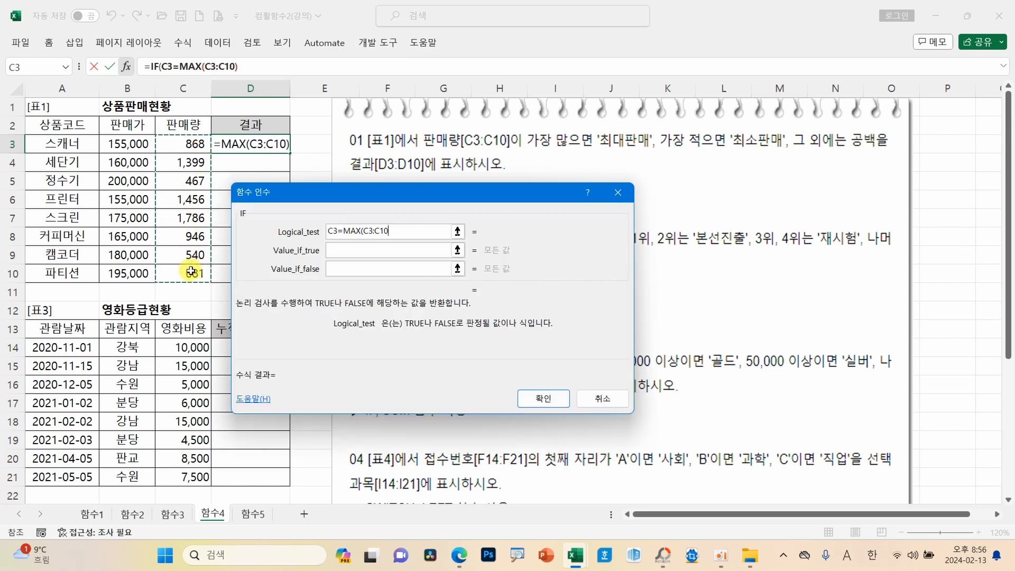
pyautogui.press('F4')
pyautogui.write(')')
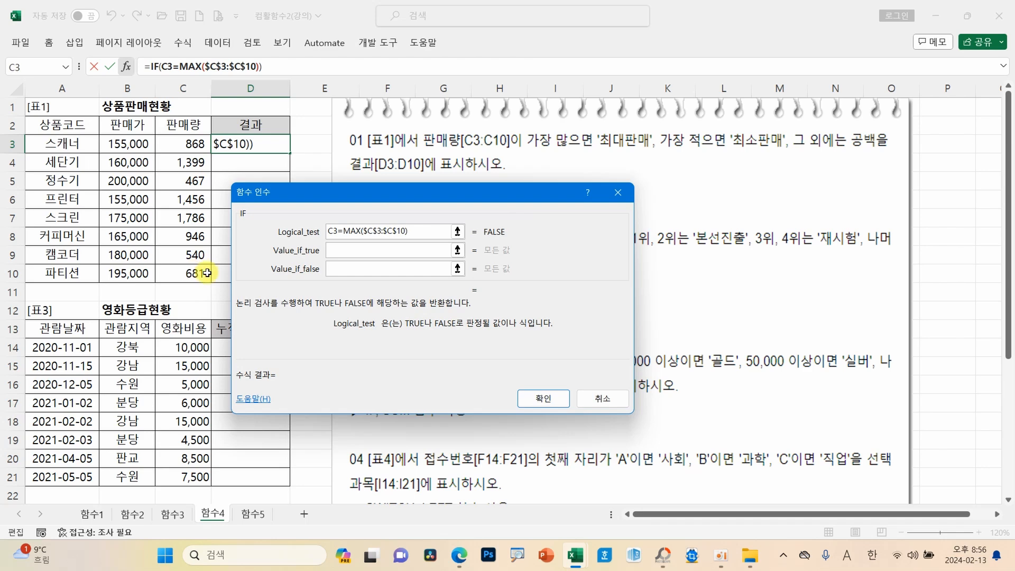
# Step: Set the IF's true value to "최대판매" and nest a second IF function as its false value
pyautogui.click(367, 251)
pyautogui.press('Hangul')
pyautogui.write('ㅊ대판')
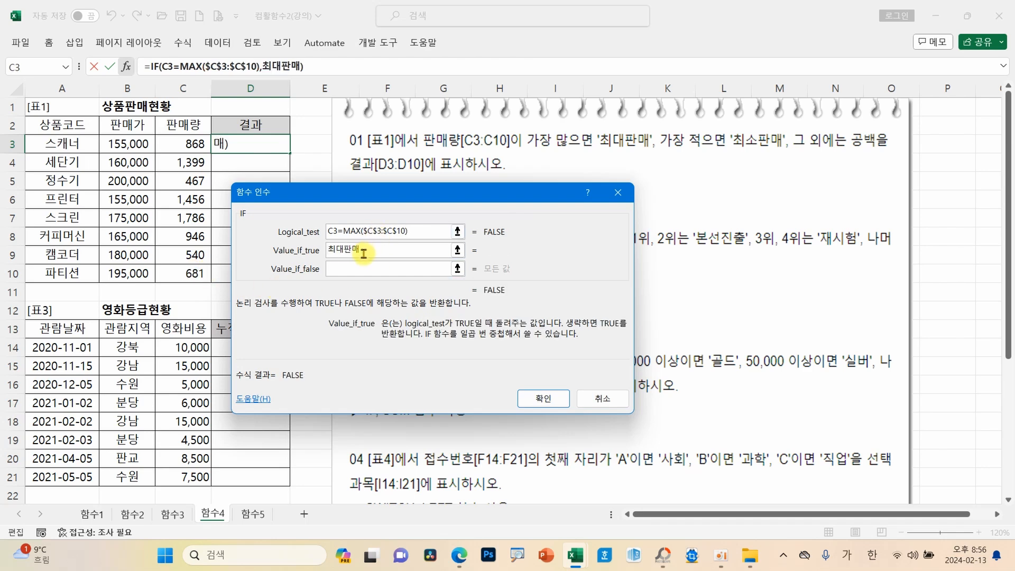
pyautogui.click(367, 268)
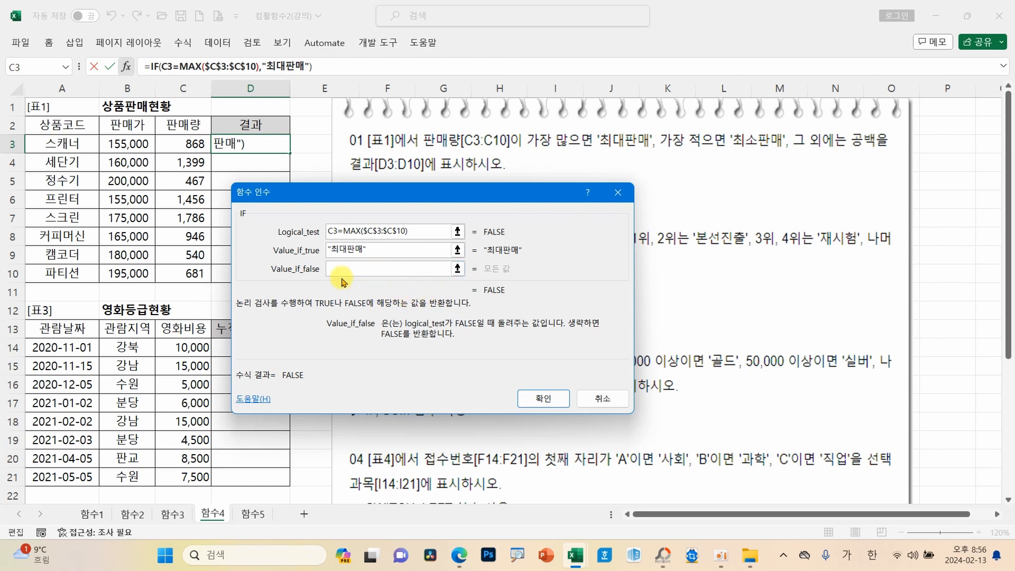
pyautogui.click(65, 67)
pyautogui.click(61, 84)
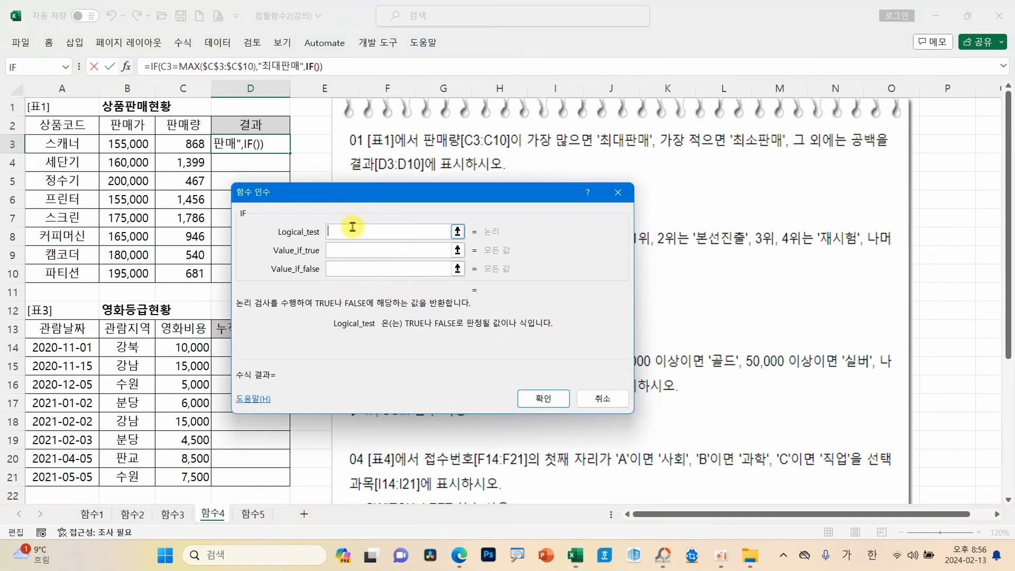
# Step: Set the nested IF's logical test to C3=MIN($C$3:$C$10)
pyautogui.click(187, 144)
pyautogui.write('=MIN')
pyautogui.press('Hangul')
pyautogui.write('MIN(')
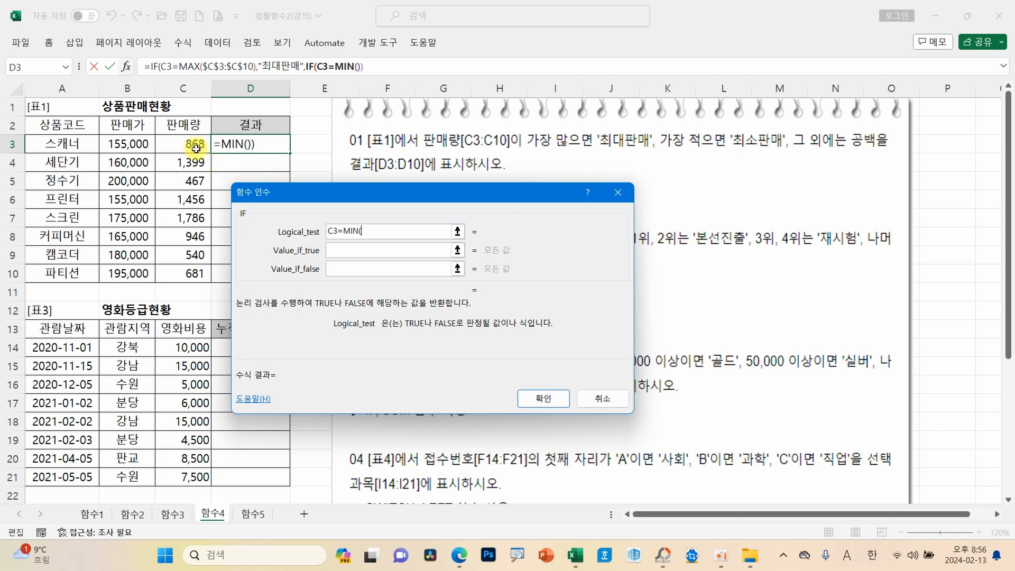
pyautogui.moveTo(197, 148); pyautogui.dragTo(183, 271)
pyautogui.press('F4')
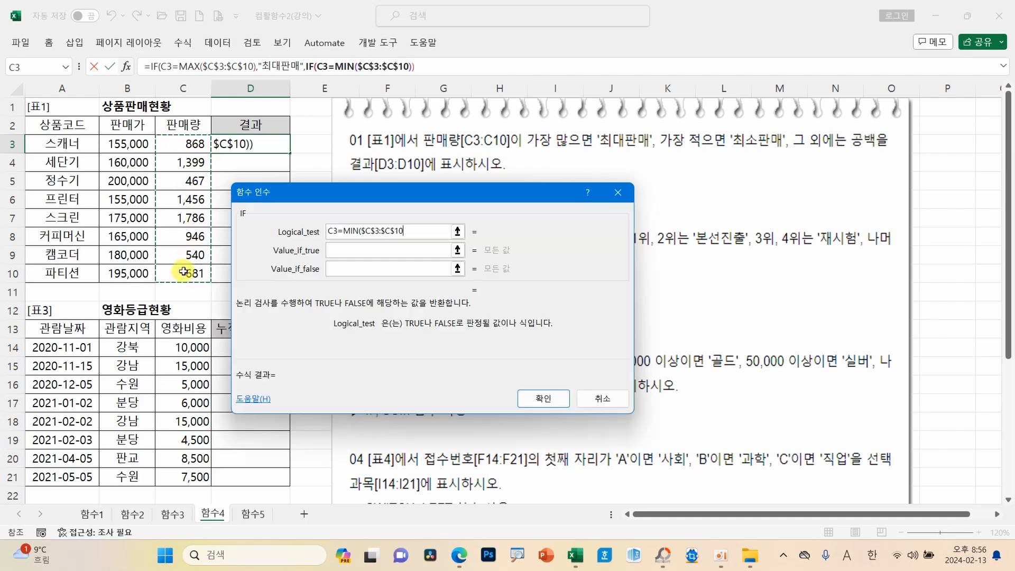
pyautogui.write(')')
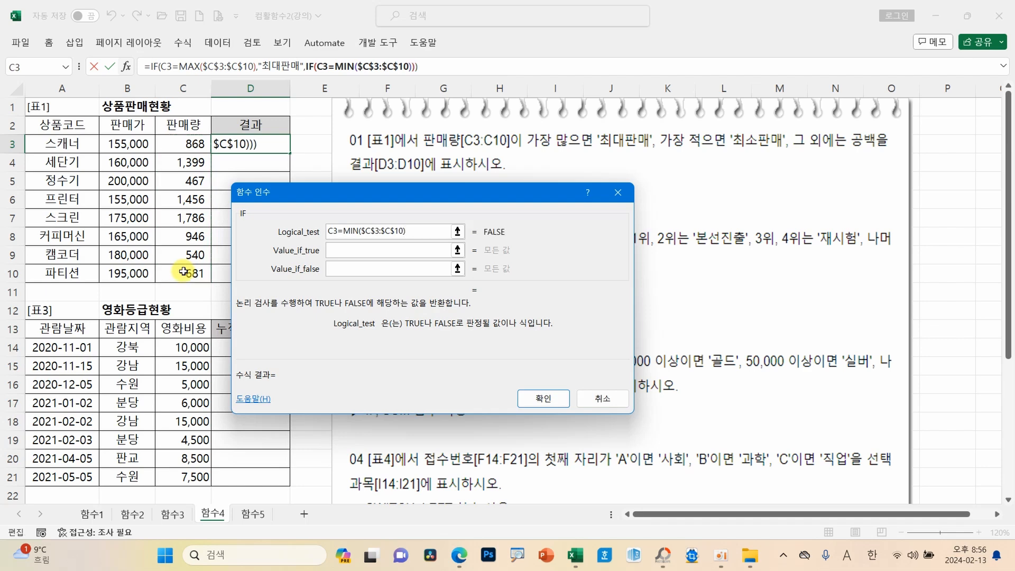
# Step: Complete the nested IF with "최소판매" when true and "" when false, and fill the formula from D3 down to D10
pyautogui.press('Tab')
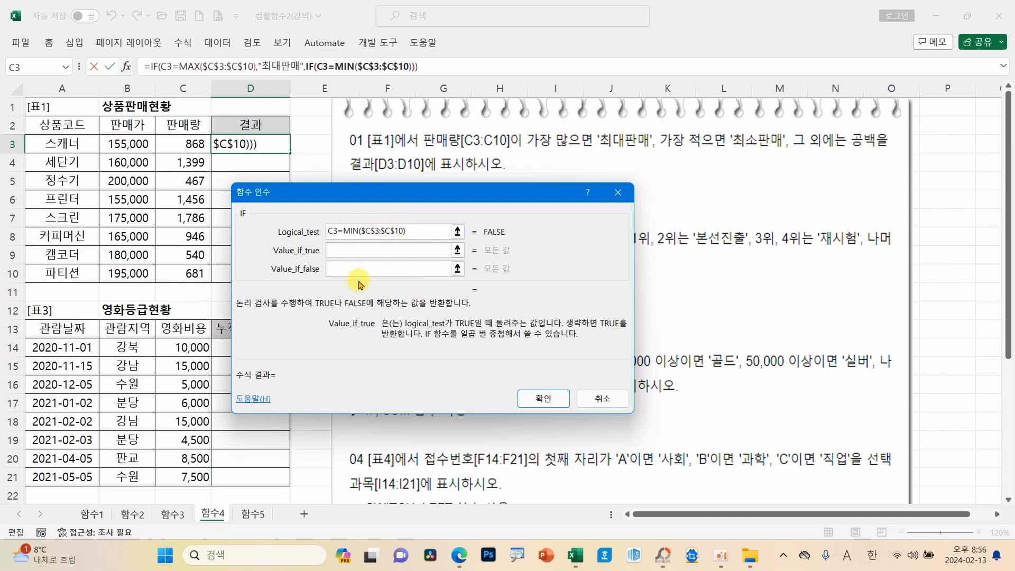
pyautogui.press('Hangul')
pyautogui.write('ㅊ')
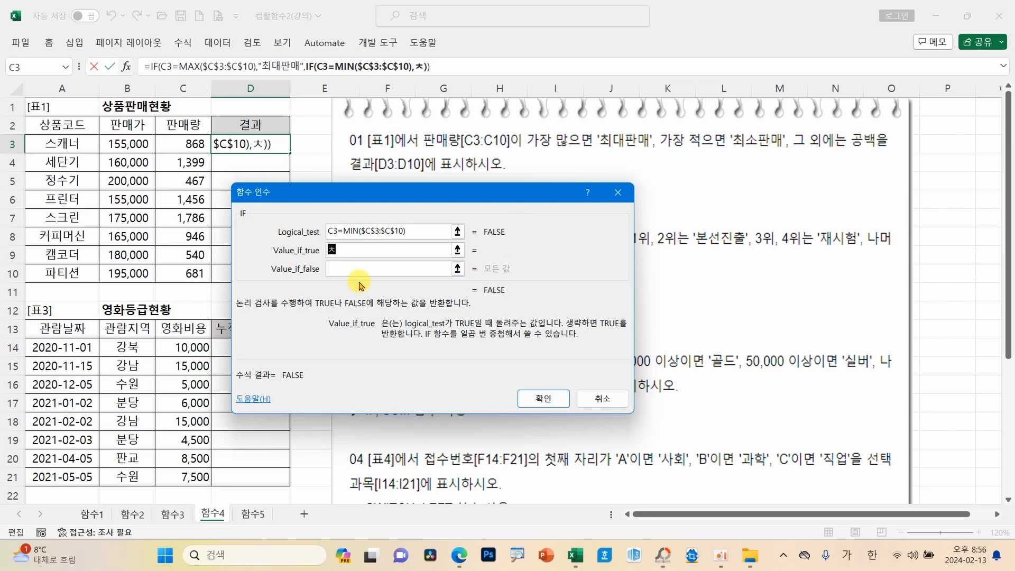
pyautogui.write('최소판매')
pyautogui.press('Tab')
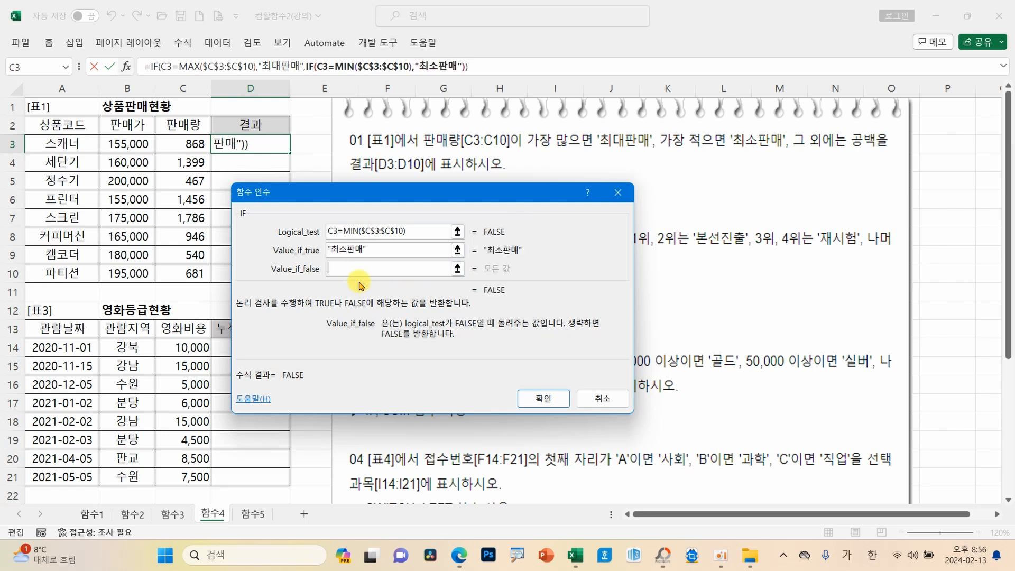
pyautogui.write('""')
pyautogui.click(543, 398)
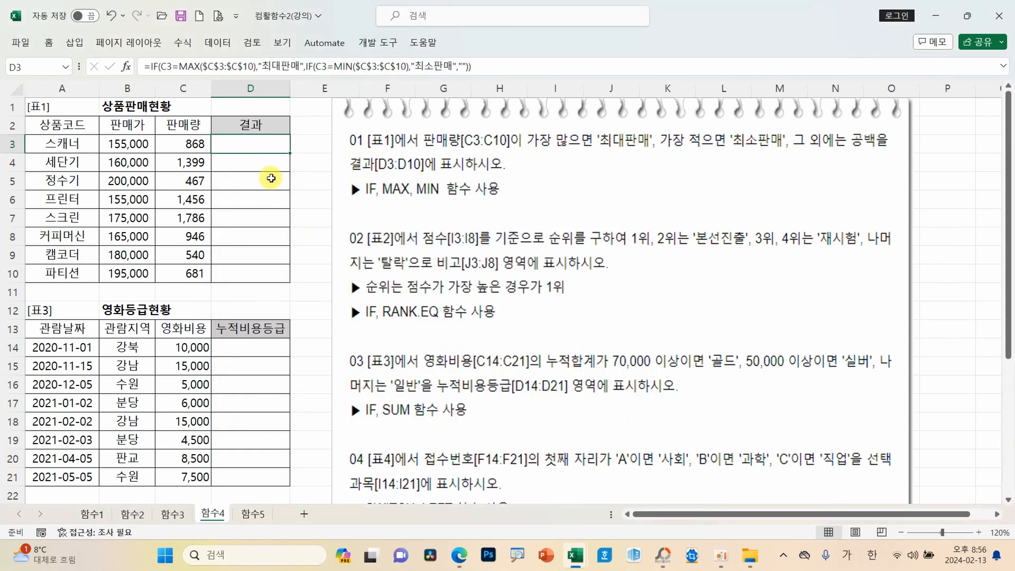
pyautogui.moveTo(290, 153); pyautogui.dragTo(283, 276)
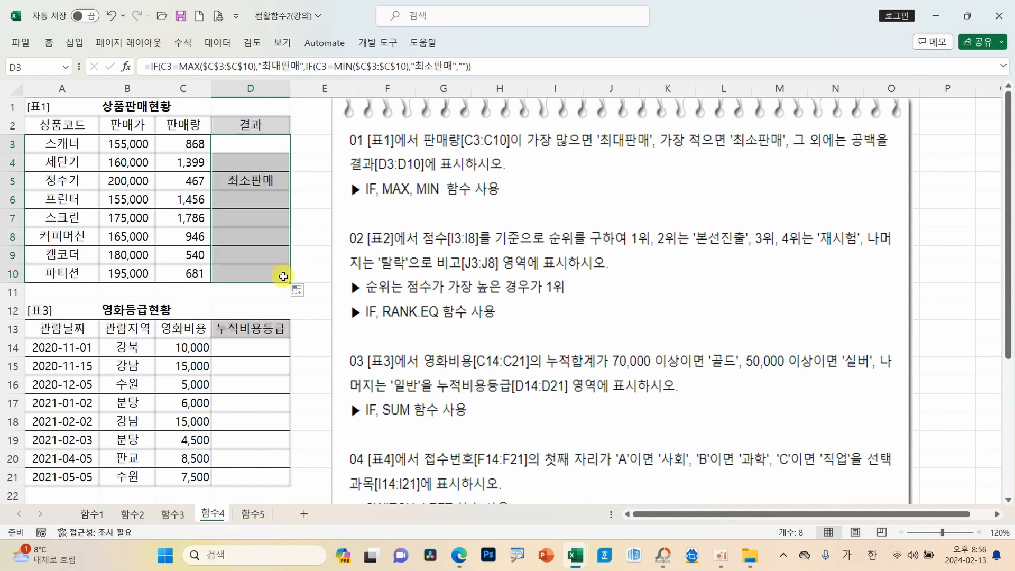
pyautogui.click(248, 219)
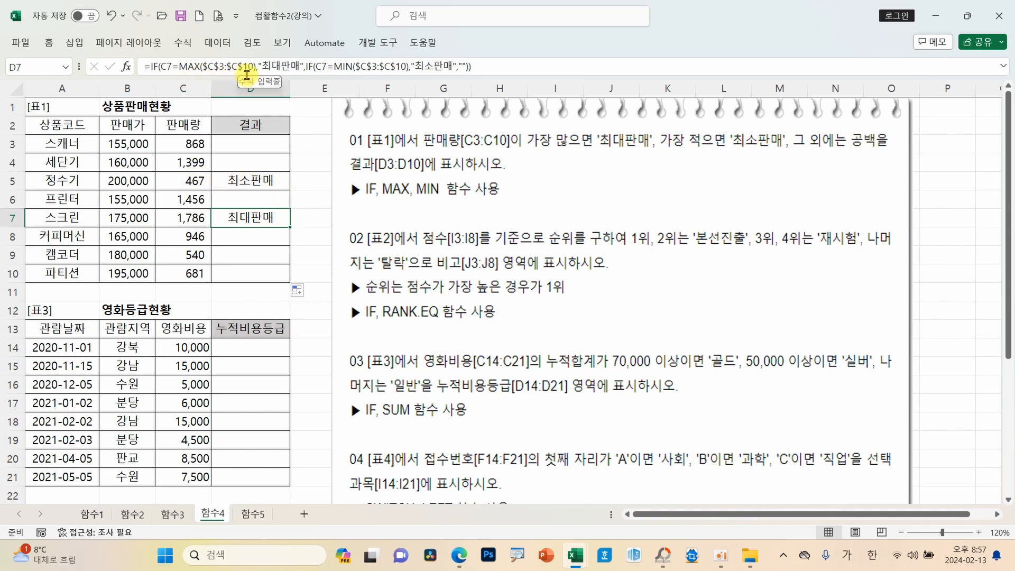
# Step: Move the exercise text picture clear of 표2 and 표4 so it starts at column K
pyautogui.moveTo(432, 262); pyautogui.dragTo(743, 246)
pyautogui.moveTo(805, 516); pyautogui.dragTo(905, 518)
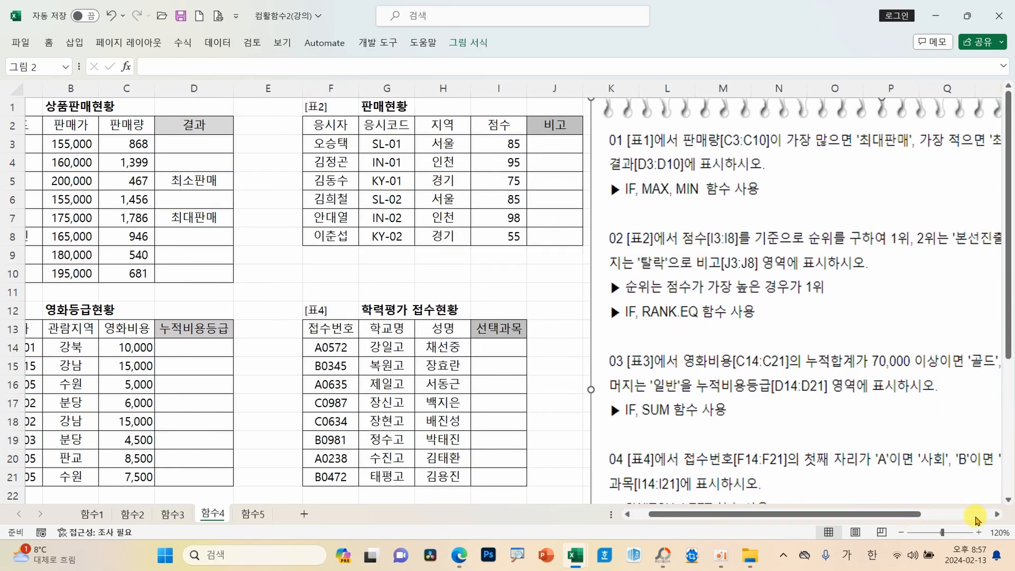
pyautogui.click(998, 517)
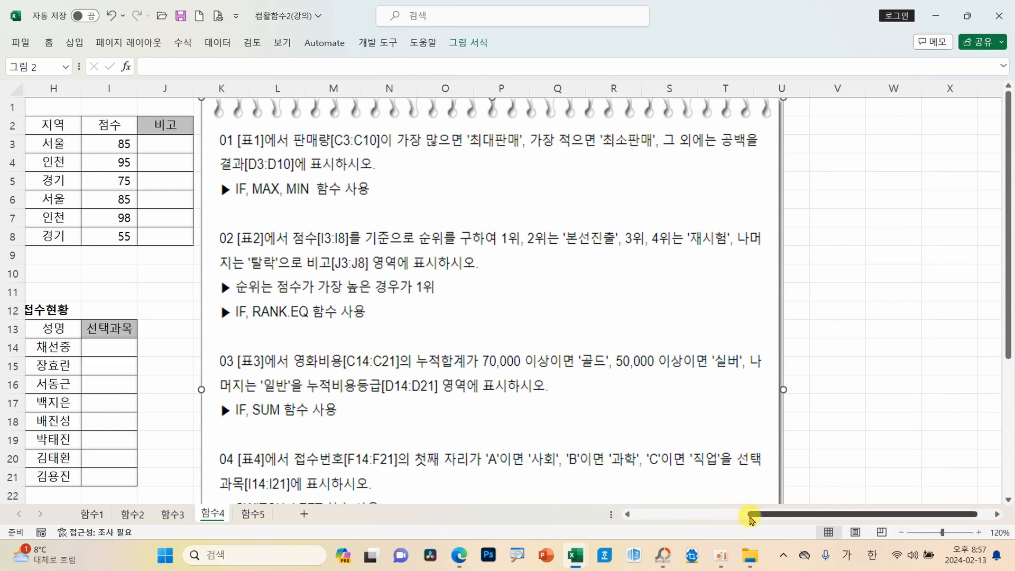
pyautogui.moveTo(763, 513); pyautogui.dragTo(710, 524)
# Step: Select J3 and examine the 본선진출, 재시험 and 탈락 rank conditions of exercise 02 with temporary markup
pyautogui.click(376, 146)
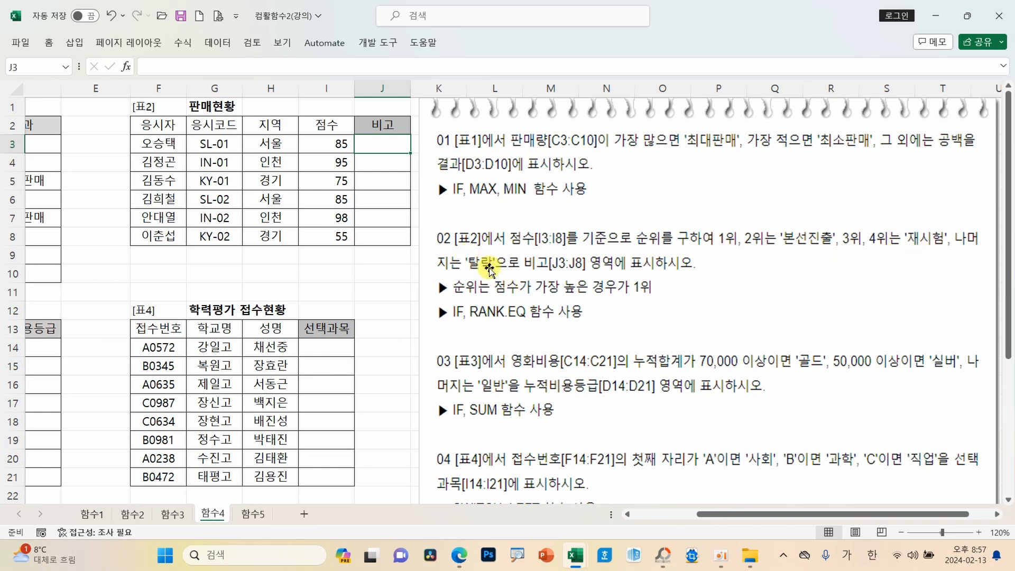
pyautogui.moveTo(782, 253); pyautogui.dragTo(822, 257)
pyautogui.moveTo(897, 247); pyautogui.dragTo(951, 245)
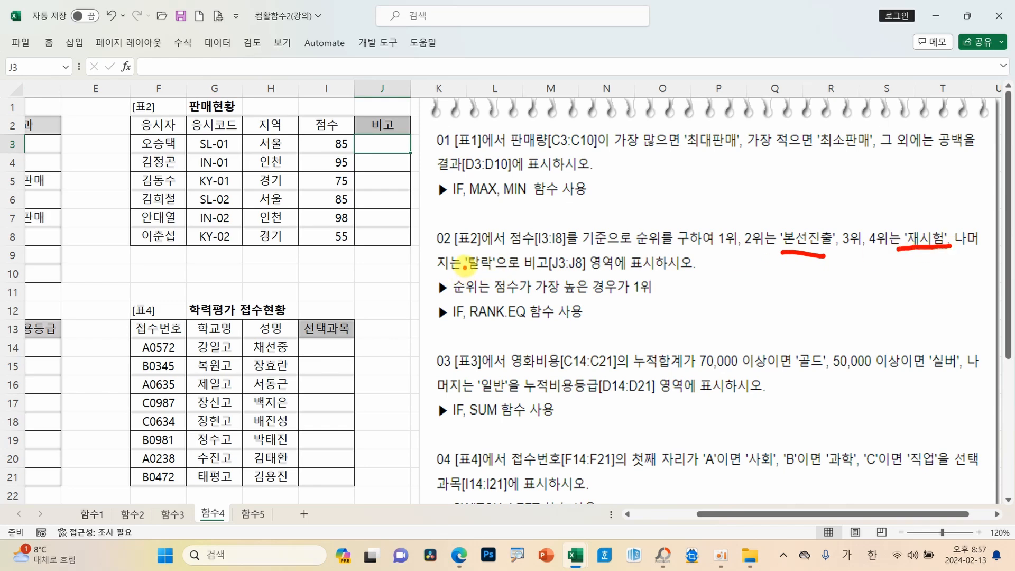
pyautogui.moveTo(469, 272); pyautogui.dragTo(501, 272)
pyautogui.moveTo(678, 316)
pyautogui.mouseDown()
pyautogui.moveTo(670, 338)
pyautogui.moveTo(725, 333)
pyautogui.mouseUp()
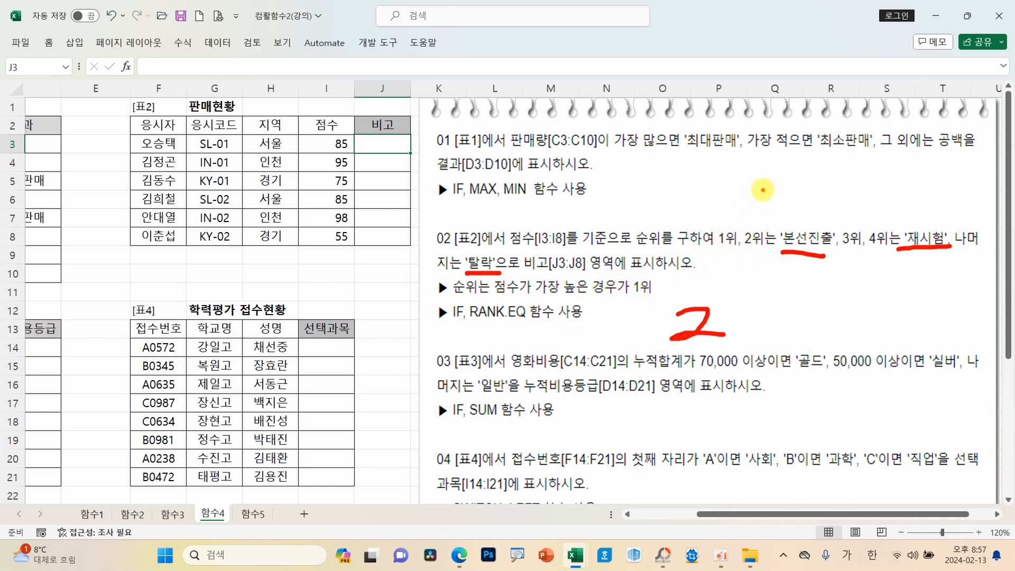
pyautogui.moveTo(706, 174)
pyautogui.mouseDown()
pyautogui.moveTo(694, 202)
pyautogui.moveTo(771, 200)
pyautogui.moveTo(733, 248)
pyautogui.moveTo(762, 222)
pyautogui.moveTo(761, 235)
pyautogui.moveTo(769, 214)
pyautogui.moveTo(774, 249)
pyautogui.mouseUp()
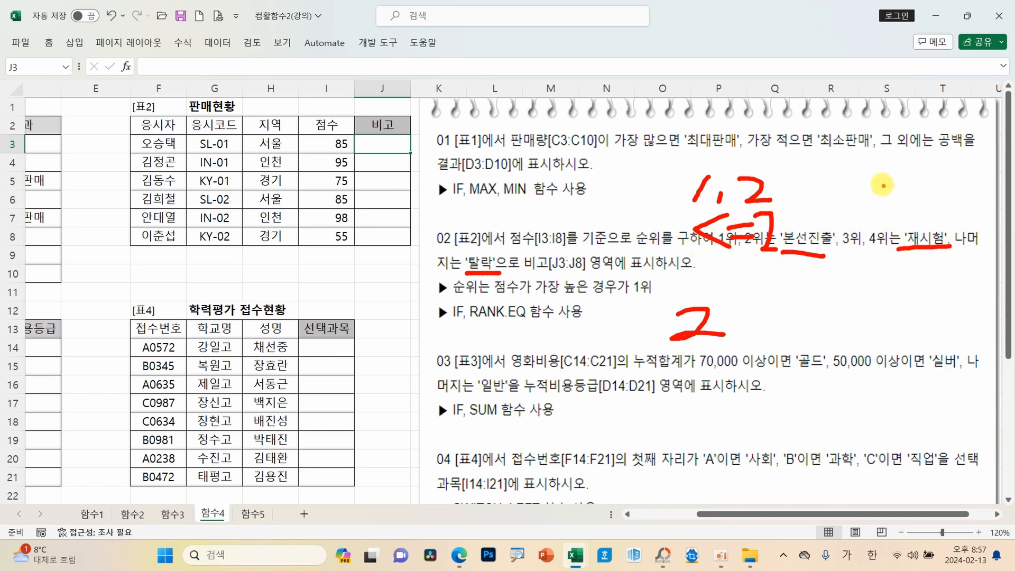
pyautogui.moveTo(904, 178)
pyautogui.mouseDown()
pyautogui.moveTo(901, 225)
pyautogui.moveTo(921, 193)
pyautogui.moveTo(933, 207)
pyautogui.mouseUp()
pyautogui.moveTo(949, 177)
pyautogui.mouseDown()
pyautogui.moveTo(936, 190)
pyautogui.moveTo(957, 199)
pyautogui.moveTo(939, 225)
pyautogui.mouseUp()
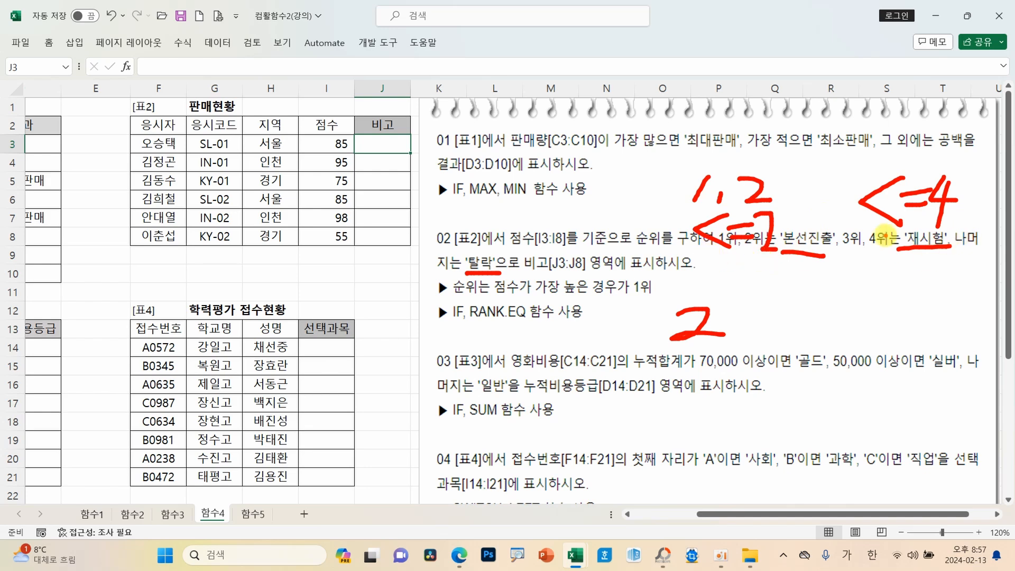
pyautogui.press('Escape')
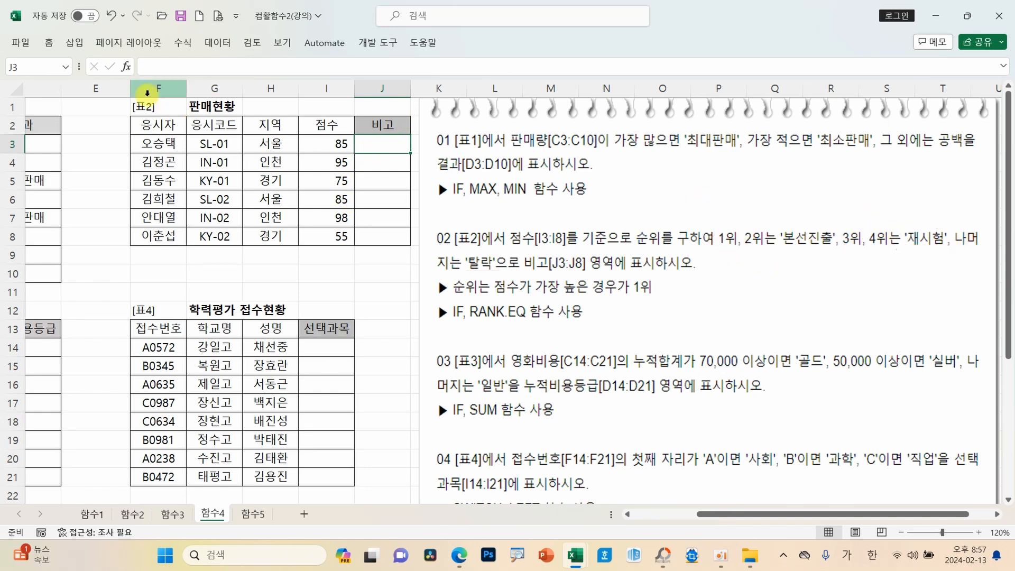
# Step: Start an IF function in J3 with the logical test RANK.EQ(I3,$I$3:$I$8)<=2
pyautogui.click(126, 67)
pyautogui.click(482, 427)
pyautogui.moveTo(379, 181); pyautogui.dragTo(216, 262)
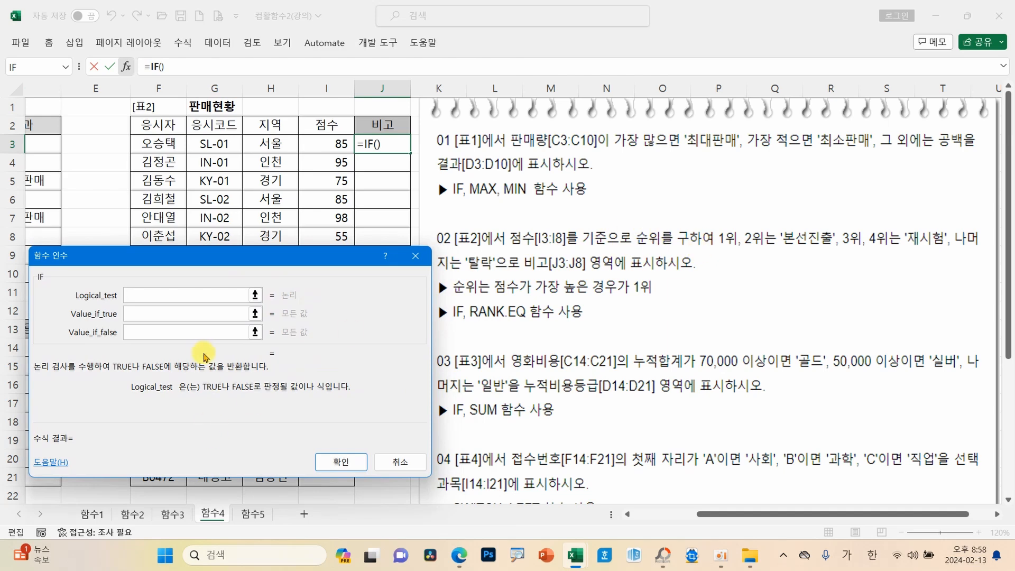
pyautogui.press('Hangul')
pyautogui.write('RANK.E')
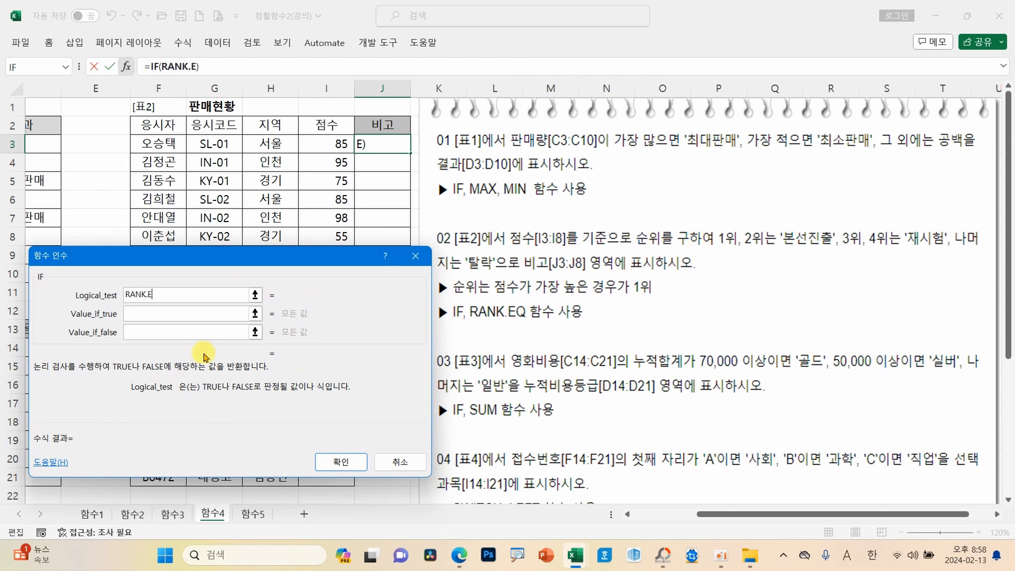
pyautogui.write('Q(')
pyautogui.click(326, 143)
pyautogui.write(',')
pyautogui.moveTo(326, 143); pyautogui.dragTo(329, 233)
pyautogui.press('F4')
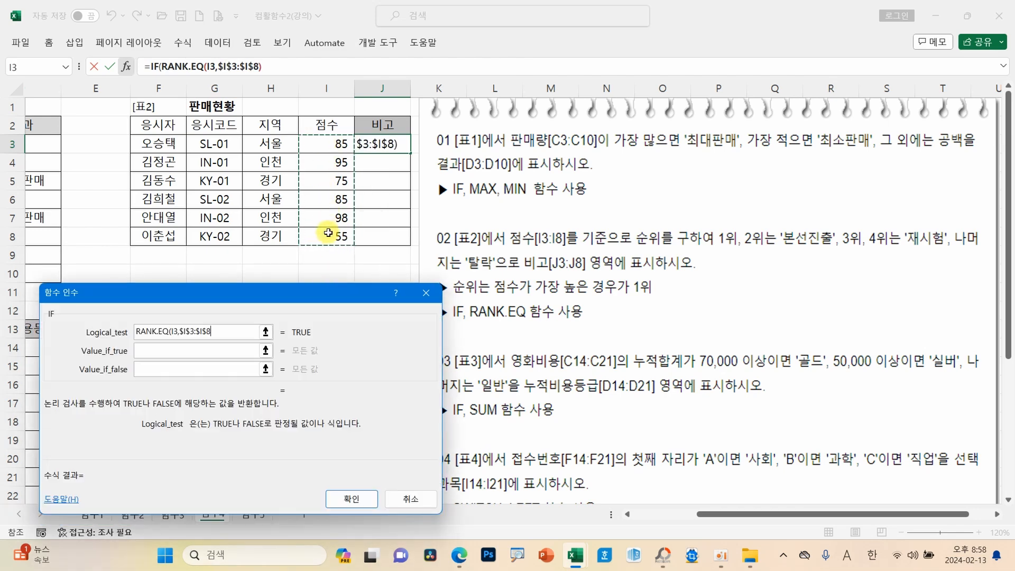
pyautogui.write(')')
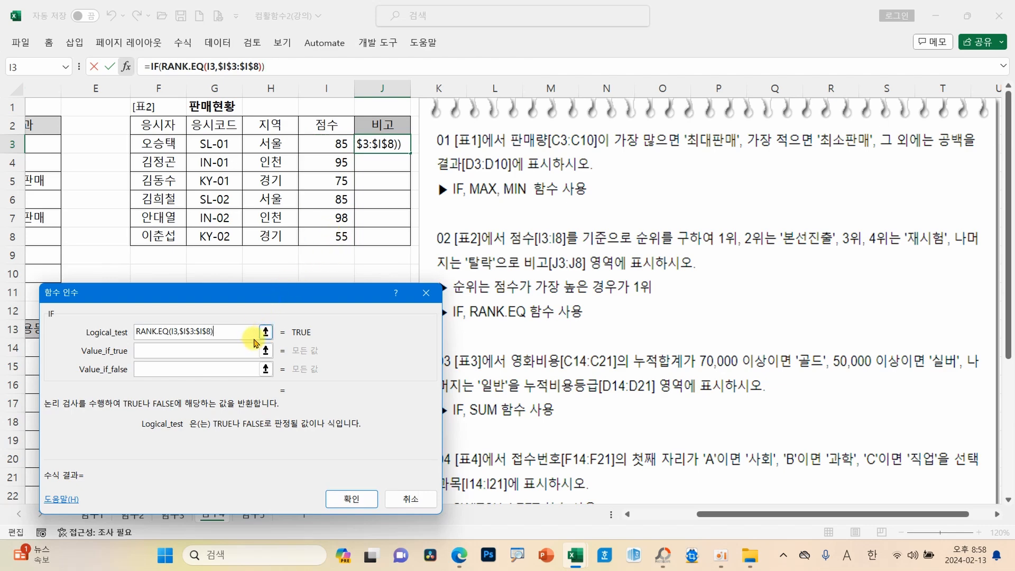
pyautogui.write('<=2')
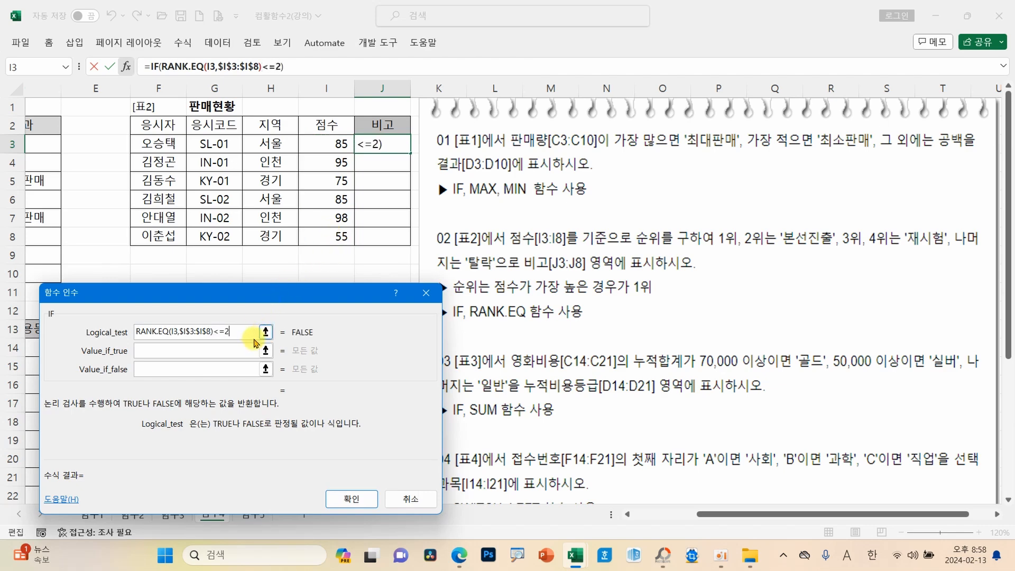
# Step: Set the true value of J3's IF to "본선진출" and nest another IF function as its false value
pyautogui.press('Tab')
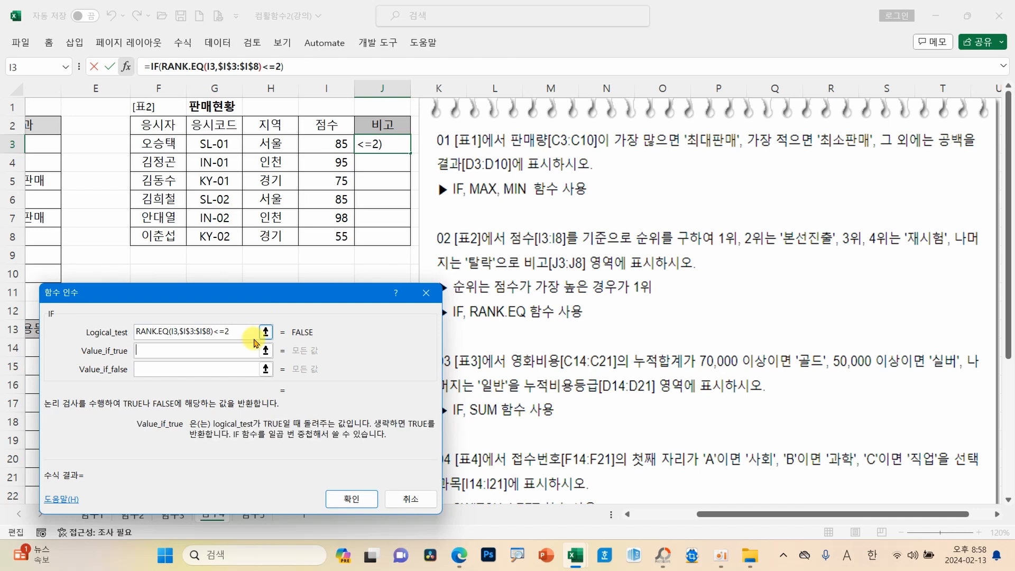
pyautogui.press('Hangul')
pyautogui.write('ㅂ선진ㅊ')
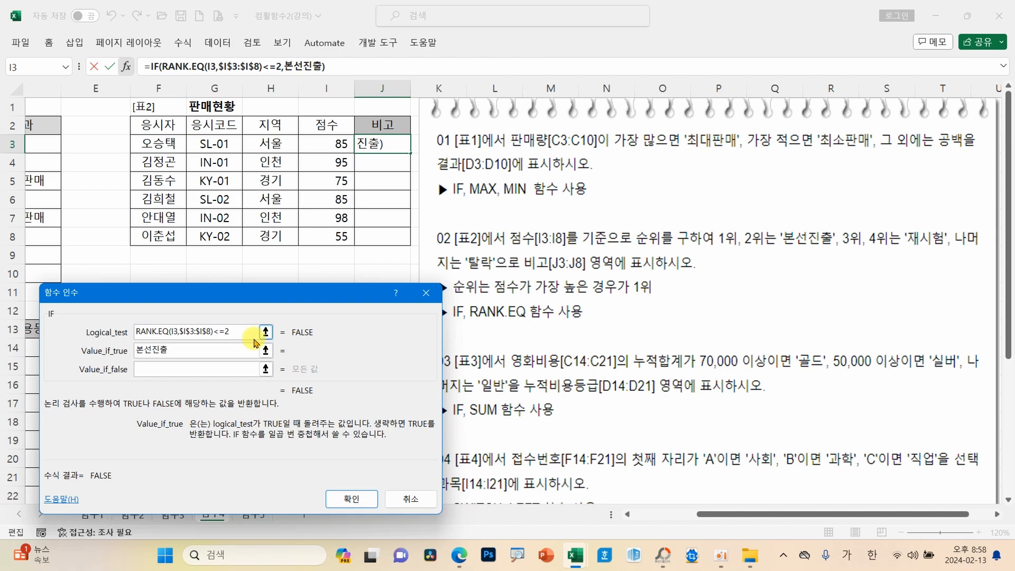
pyautogui.write('ㅜㄹ')
pyautogui.press('Tab')
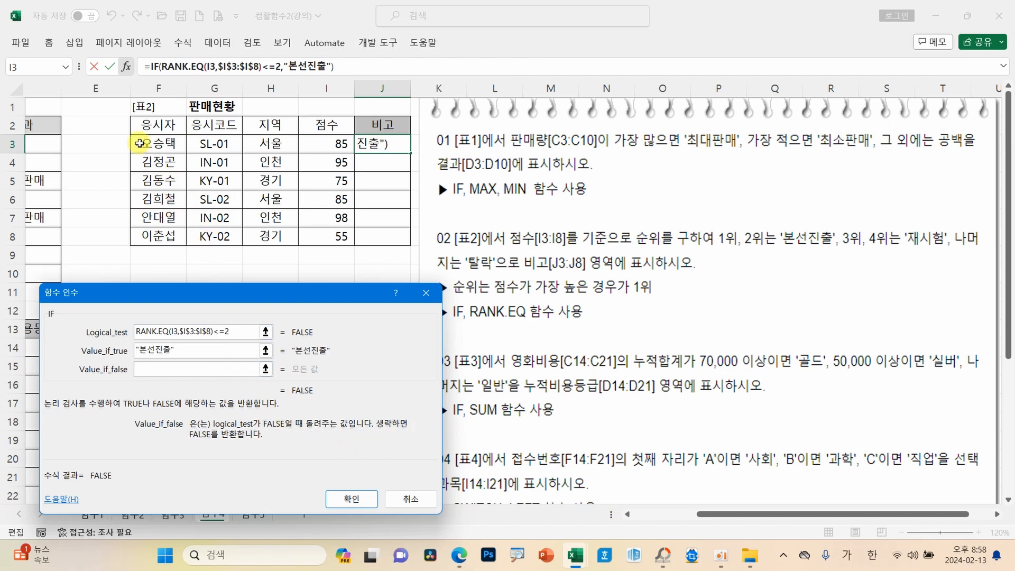
pyautogui.click(66, 67)
pyautogui.click(43, 82)
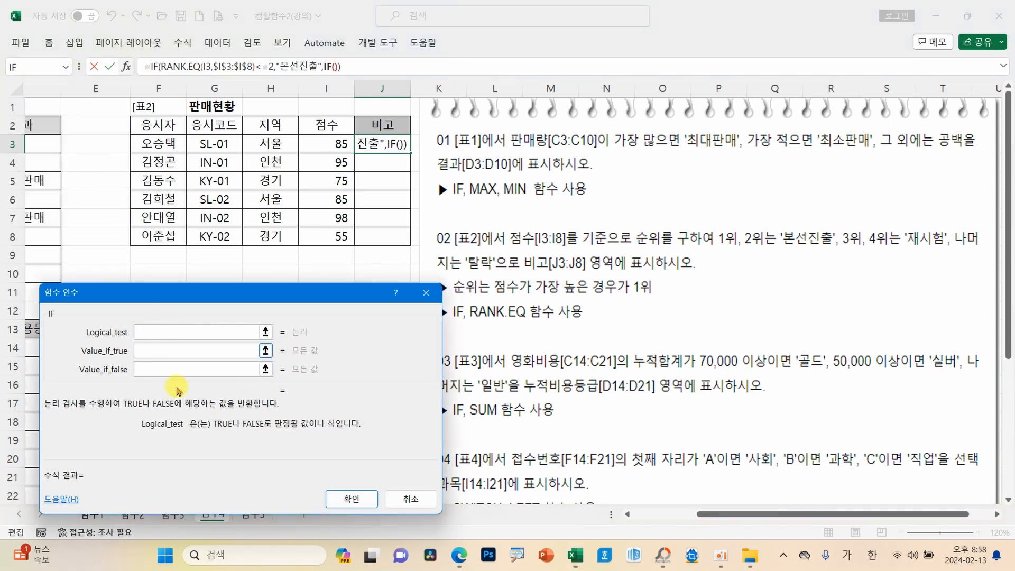
# Step: Set the logical test of J3's nested IF to RANK.EQ(I3,$I$3:$I$8)<=4
pyautogui.write('RANK.EQ')
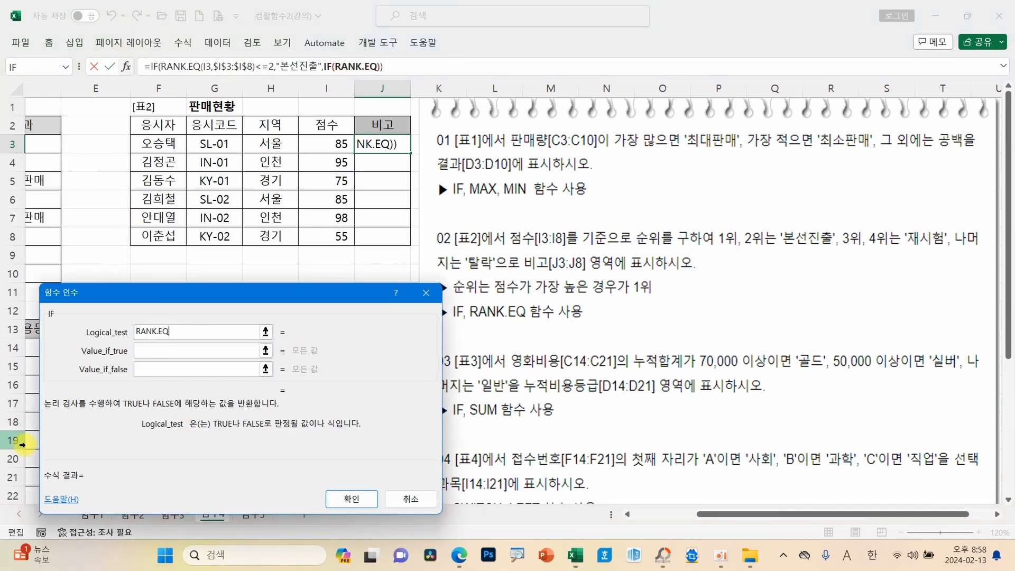
pyautogui.write('(')
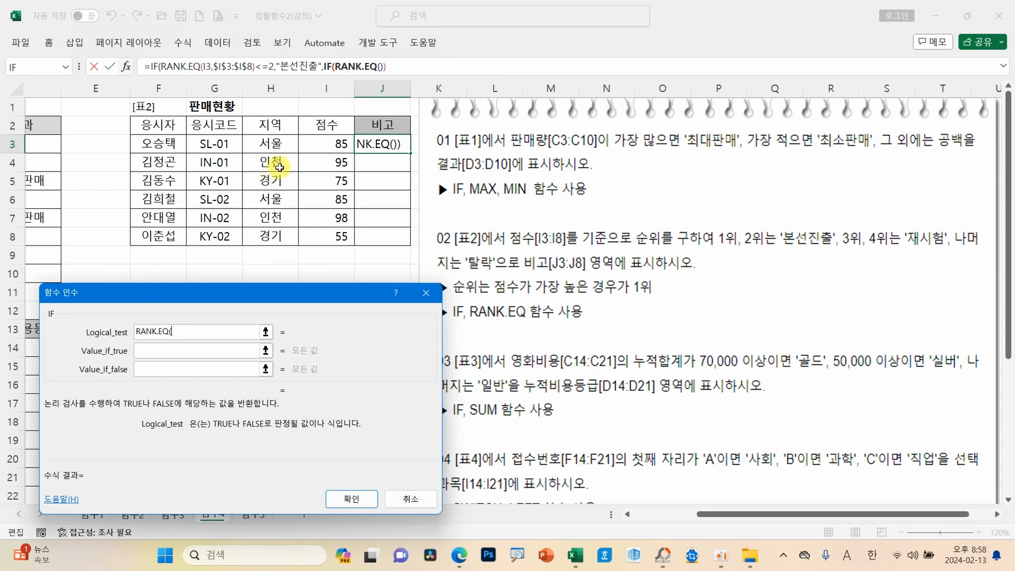
pyautogui.click(336, 144)
pyautogui.write(',')
pyautogui.moveTo(337, 144); pyautogui.dragTo(337, 235)
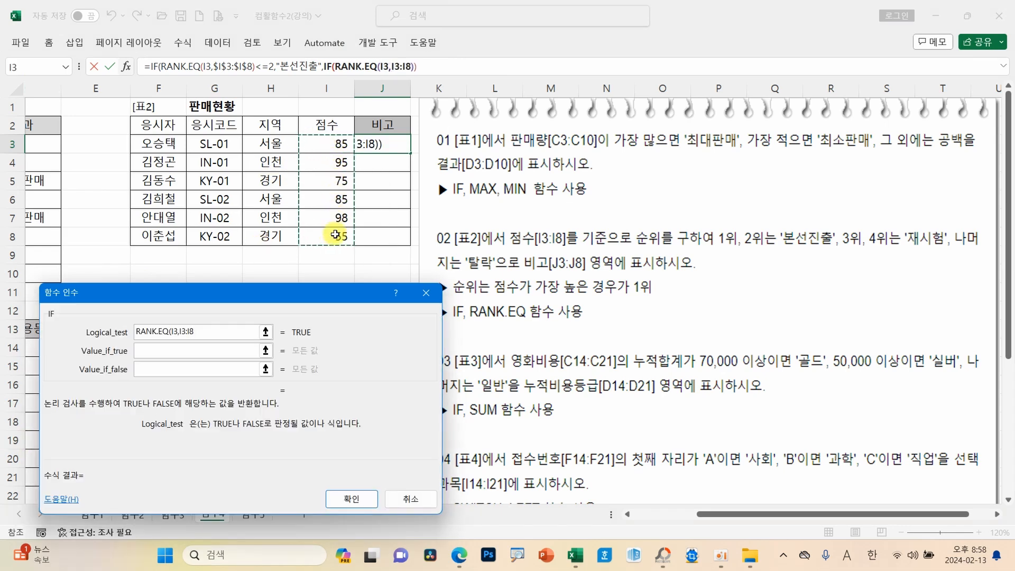
pyautogui.press('F4')
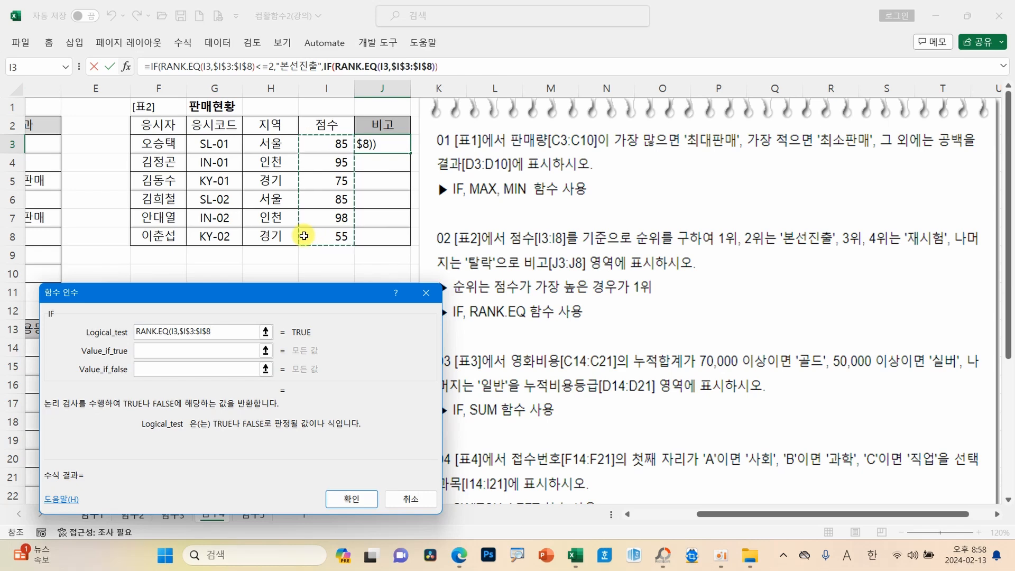
pyautogui.write(')<=4')
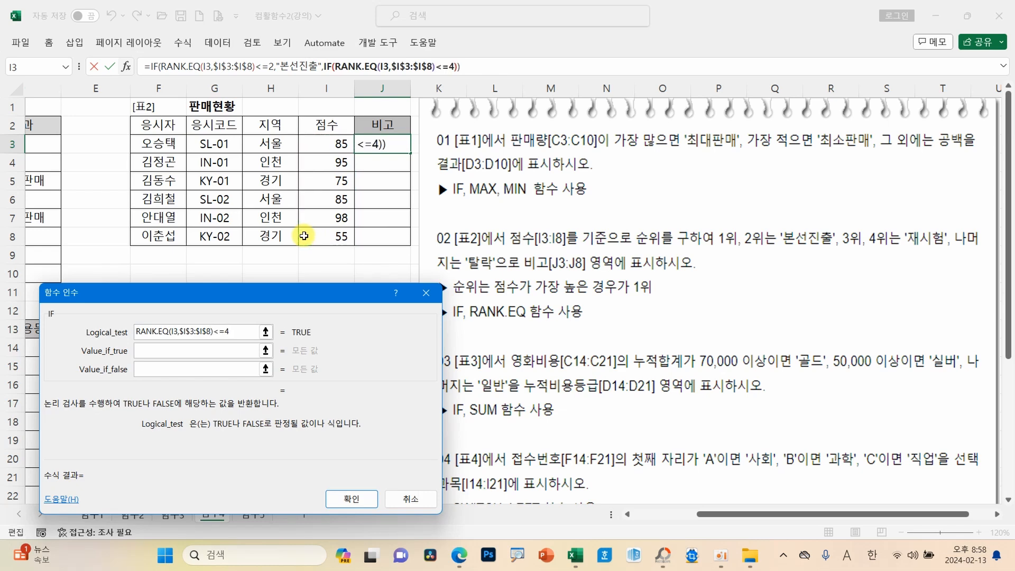
# Step: Set the nested IF's true value to "재시험" and its false value to "탈락", completing the formula in J3
pyautogui.press('Tab')
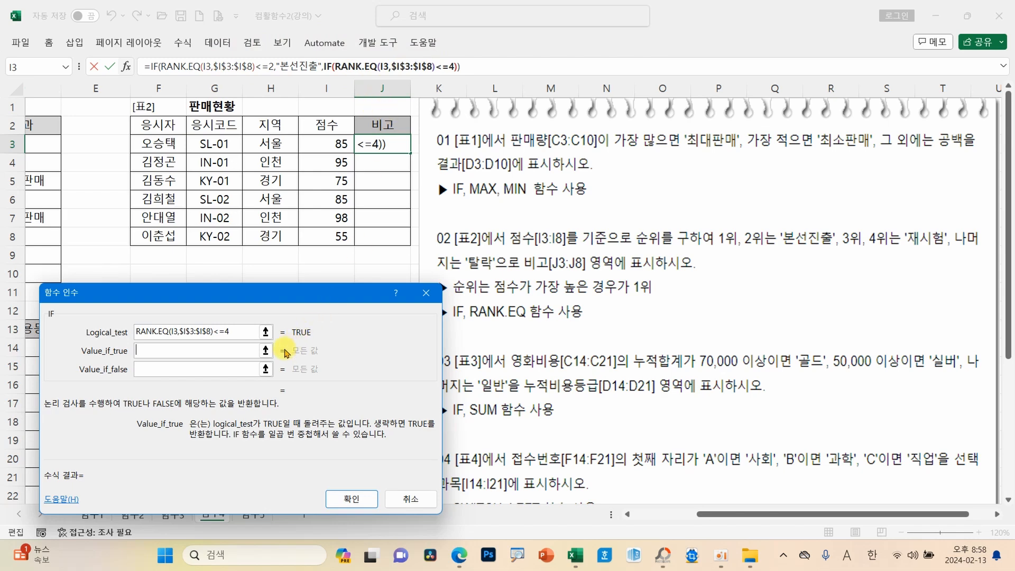
pyautogui.write('재시')
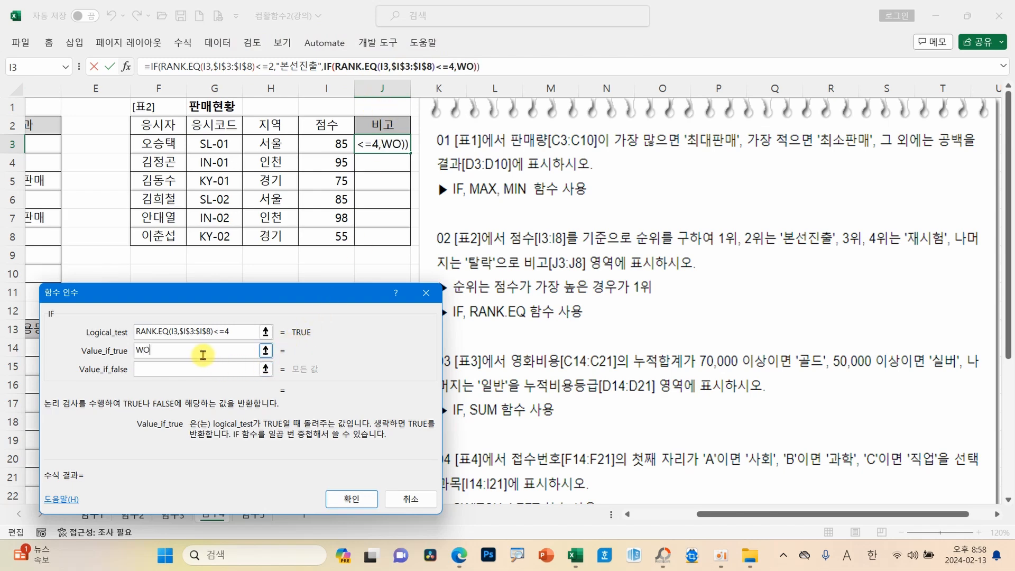
pyautogui.write('험')
pyautogui.press('Tab')
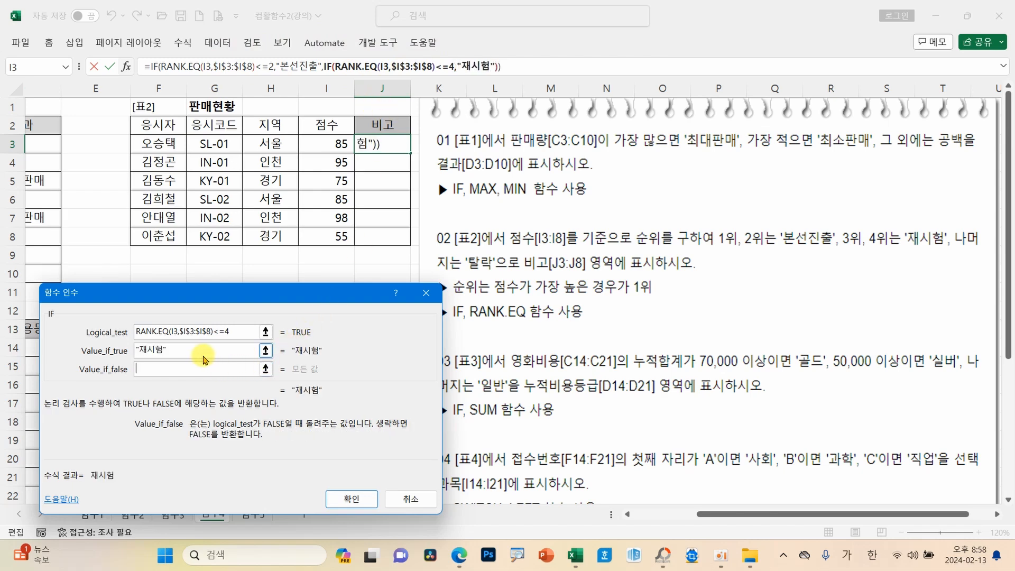
pyautogui.write('타ㄹ라')
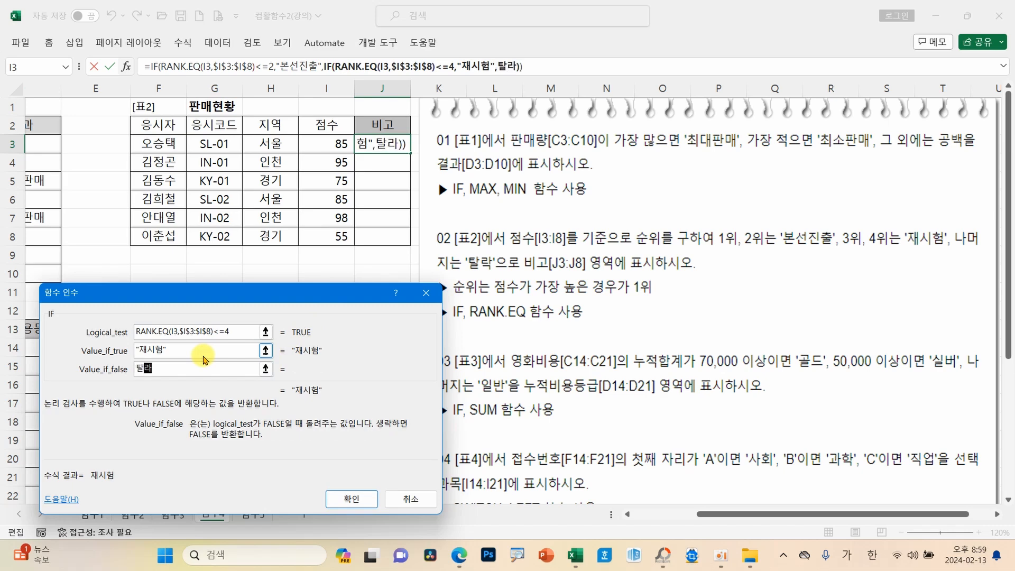
pyautogui.write('ㄱ')
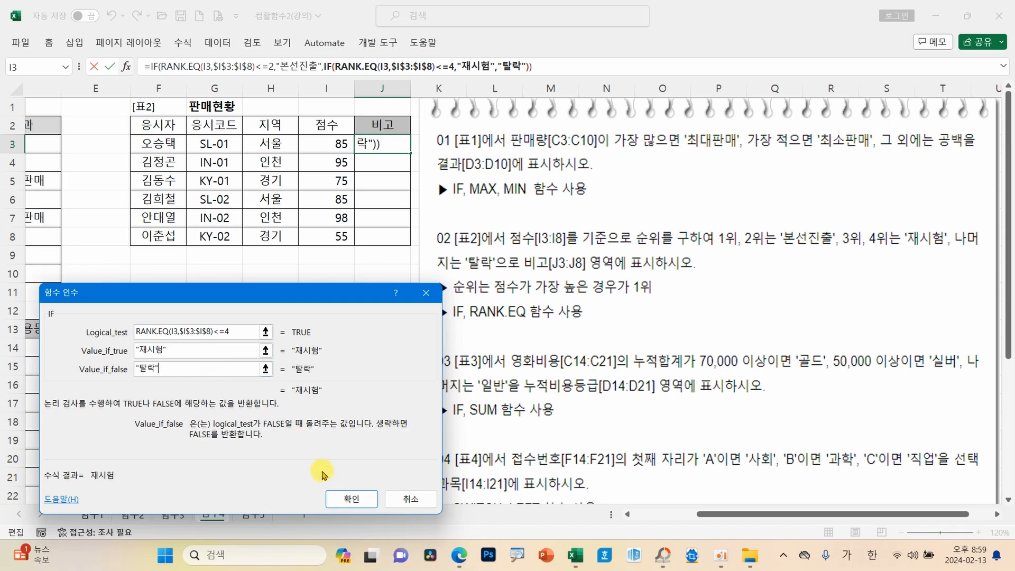
pyautogui.click(352, 498)
# Step: Fill the 비고 formula from J3 down to J8 and reselect J3 to check it
pyautogui.moveTo(410, 154); pyautogui.dragTo(413, 249)
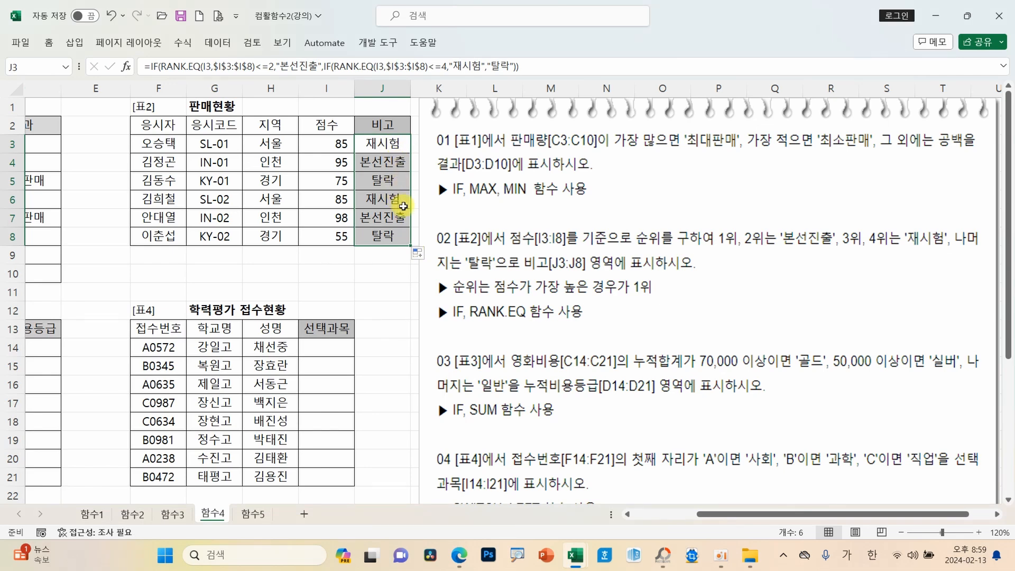
pyautogui.click(381, 213)
pyautogui.click(375, 148)
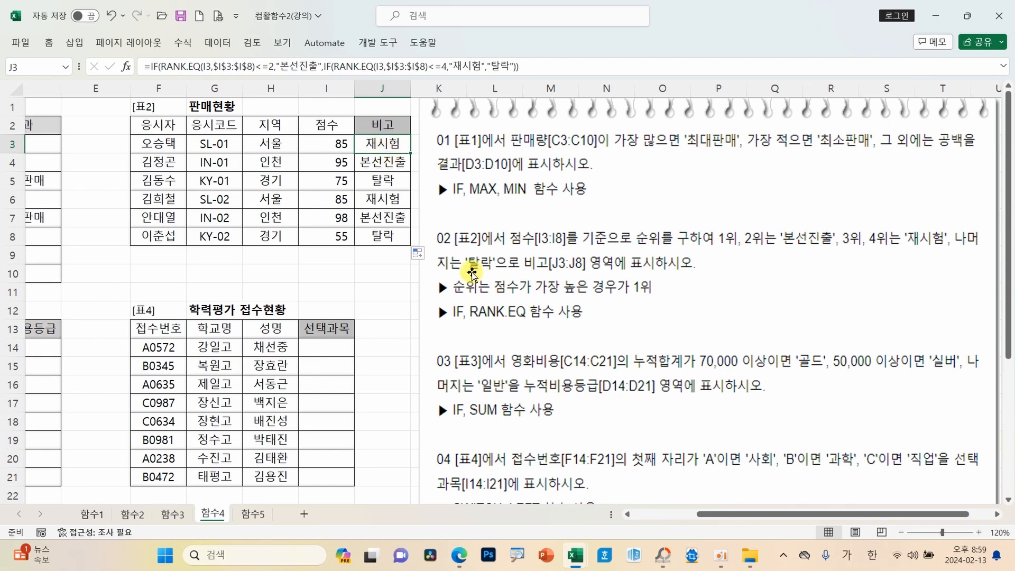
# Step: Move the exercise text picture beside 표1 and 표3 so it starts at column E, and select D14
pyautogui.moveTo(700, 515); pyautogui.dragTo(639, 515)
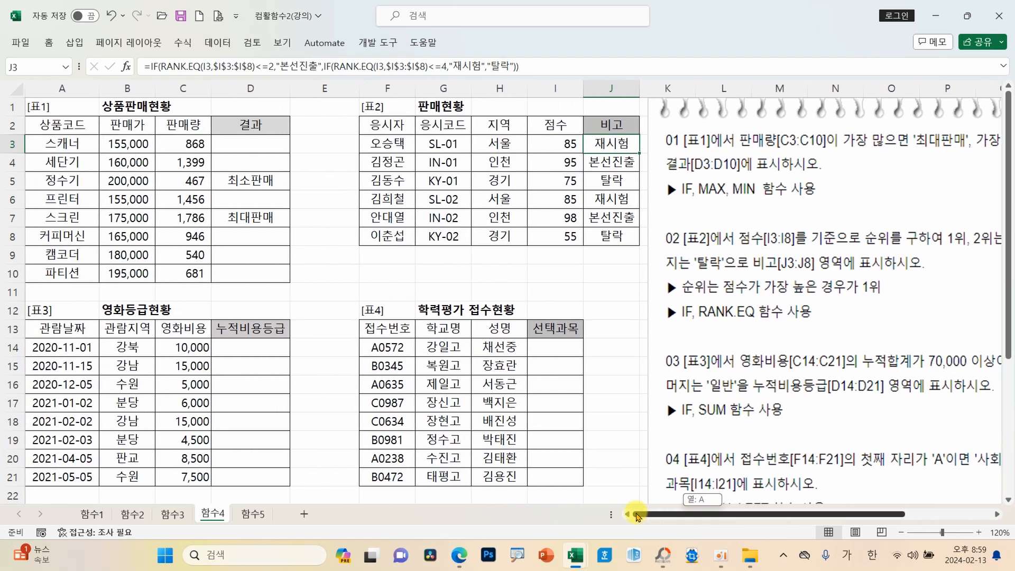
pyautogui.moveTo(715, 441); pyautogui.dragTo(380, 433)
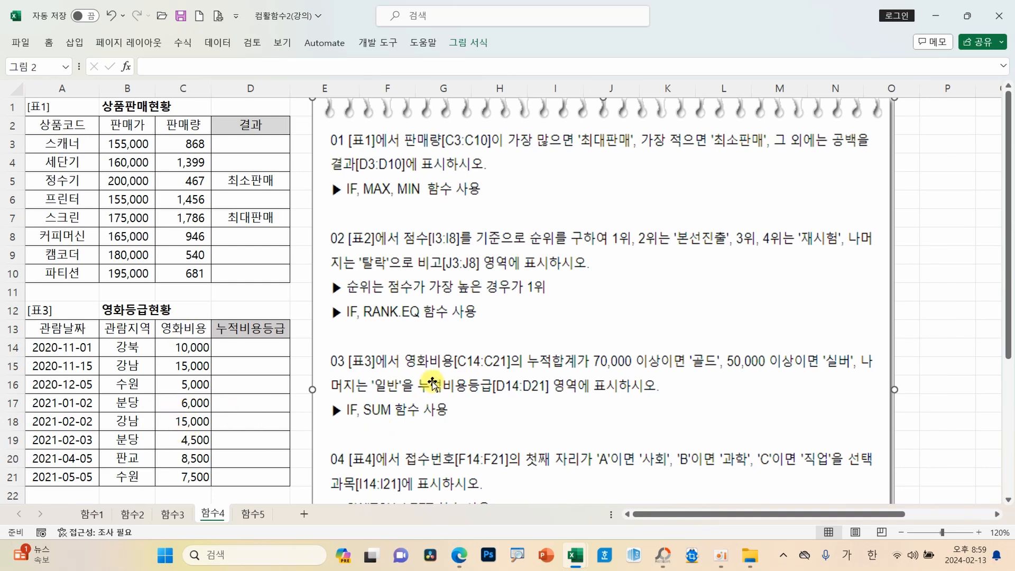
pyautogui.click(244, 351)
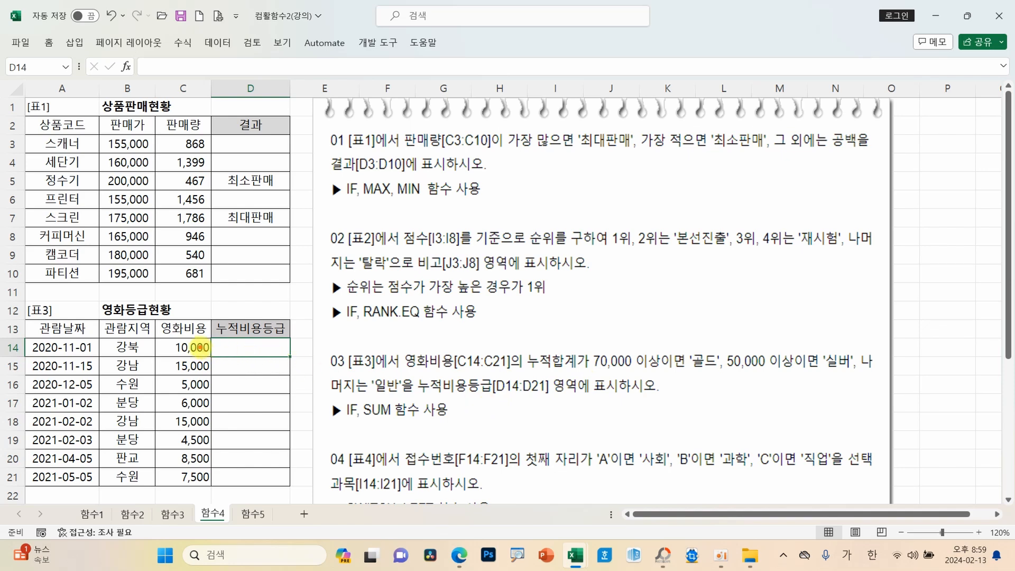
# Step: Examine which 영화비용 cells from C14 to C16 each row's cumulative sum covers, using temporary markup
pyautogui.moveTo(196, 347); pyautogui.dragTo(225, 348)
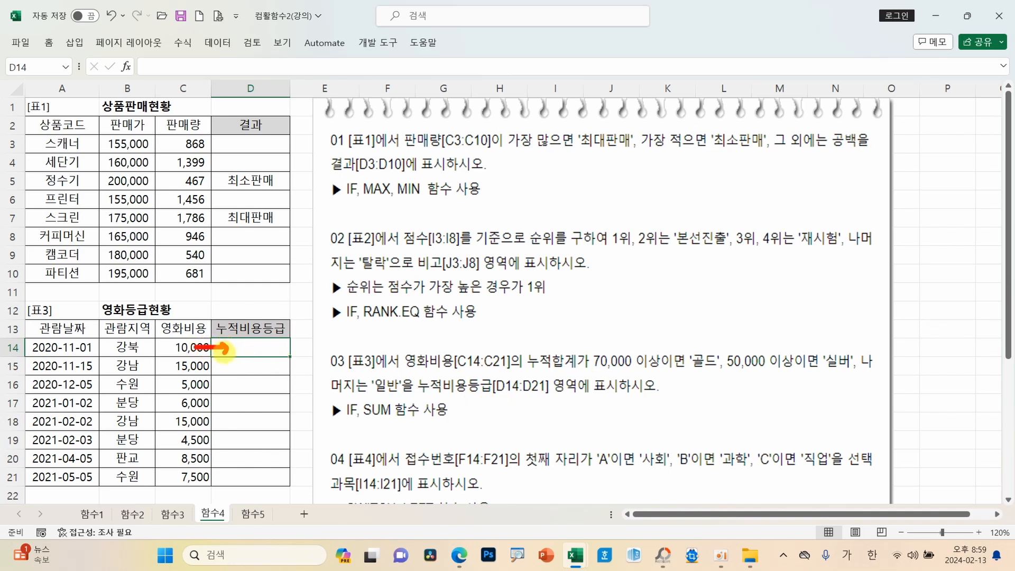
pyautogui.moveTo(194, 347)
pyautogui.mouseDown()
pyautogui.moveTo(189, 360)
pyautogui.moveTo(209, 366)
pyautogui.mouseUp()
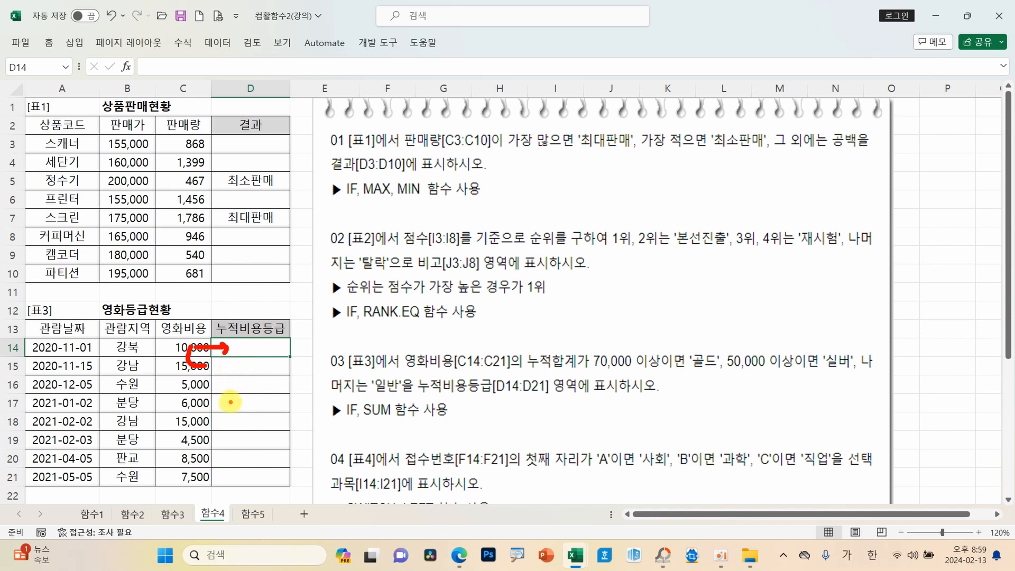
pyautogui.moveTo(186, 343)
pyautogui.mouseDown()
pyautogui.moveTo(178, 376)
pyautogui.moveTo(199, 385)
pyautogui.mouseUp()
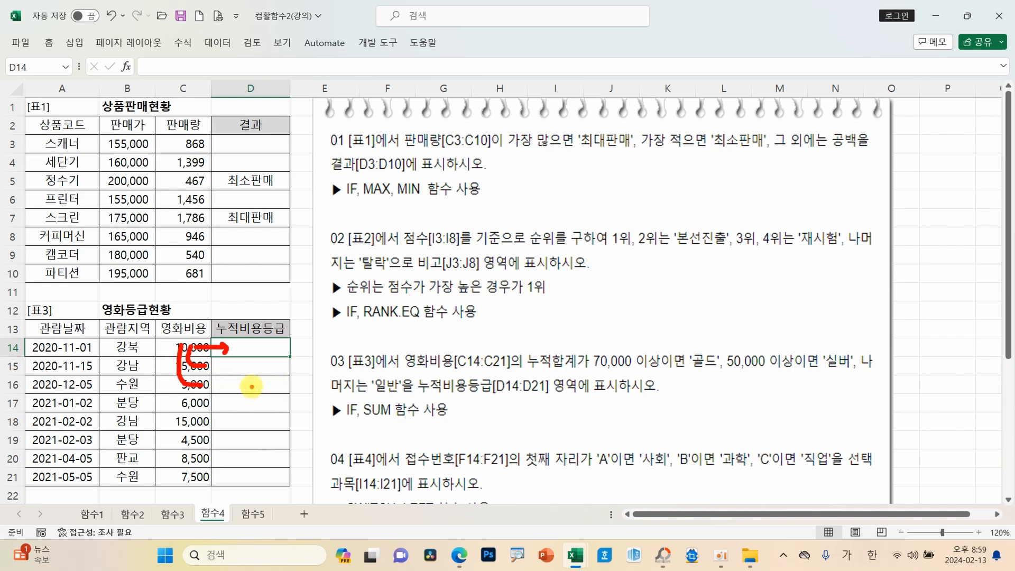
pyautogui.press('Escape')
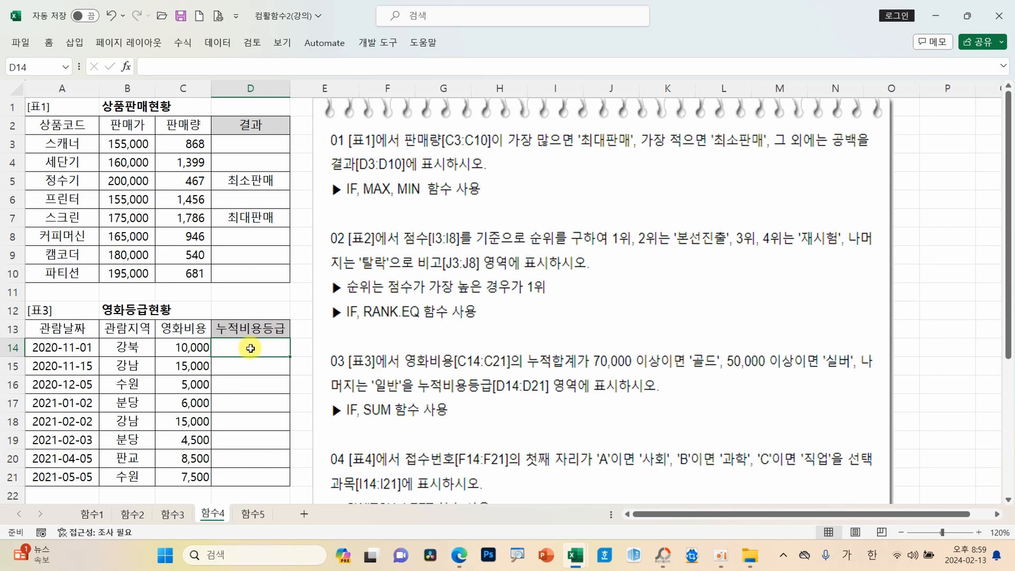
# Step: Write the formula =SUM(C14:C14) in D14 as the base of 표3's cumulative cost
pyautogui.write('=ㄴ')
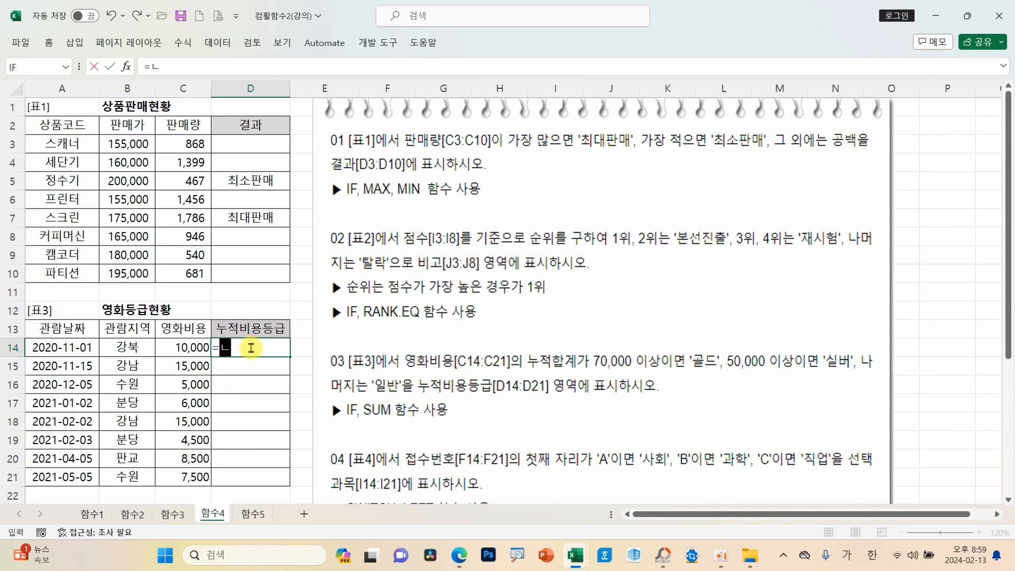
pyautogui.press('BackSpace')
pyautogui.press('Hangul')
pyautogui.write('SU')
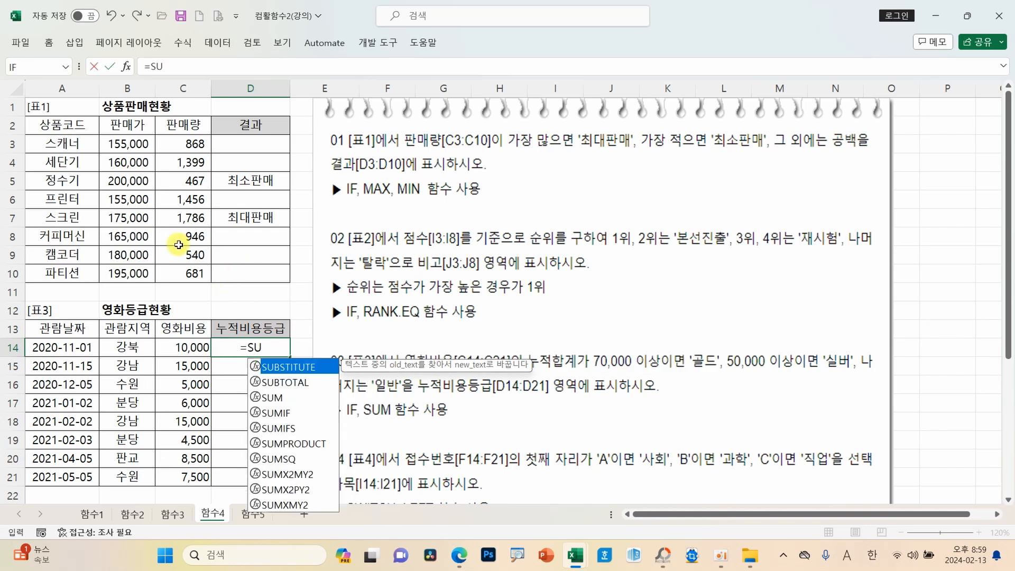
pyautogui.write('M(')
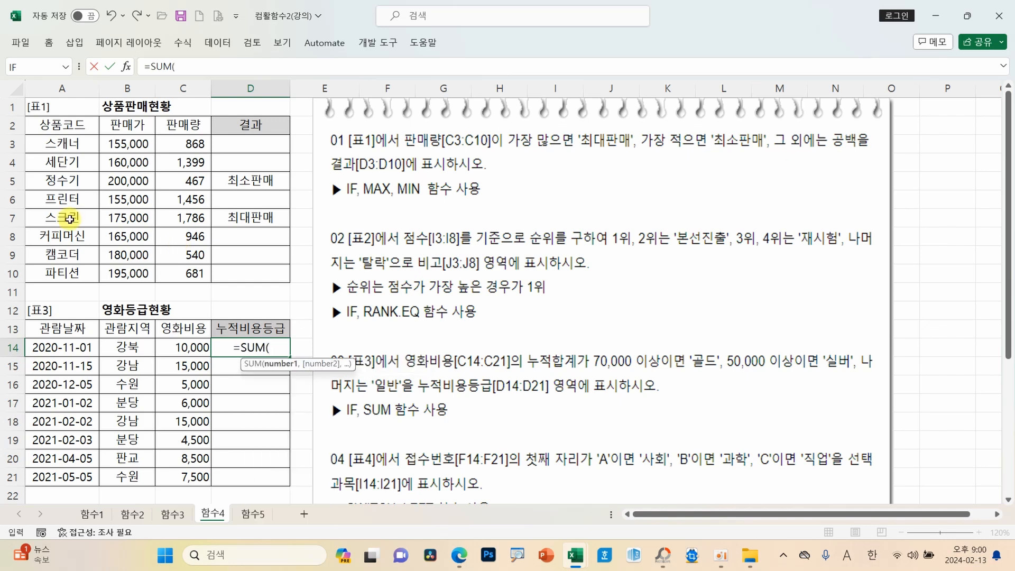
pyautogui.click(188, 349)
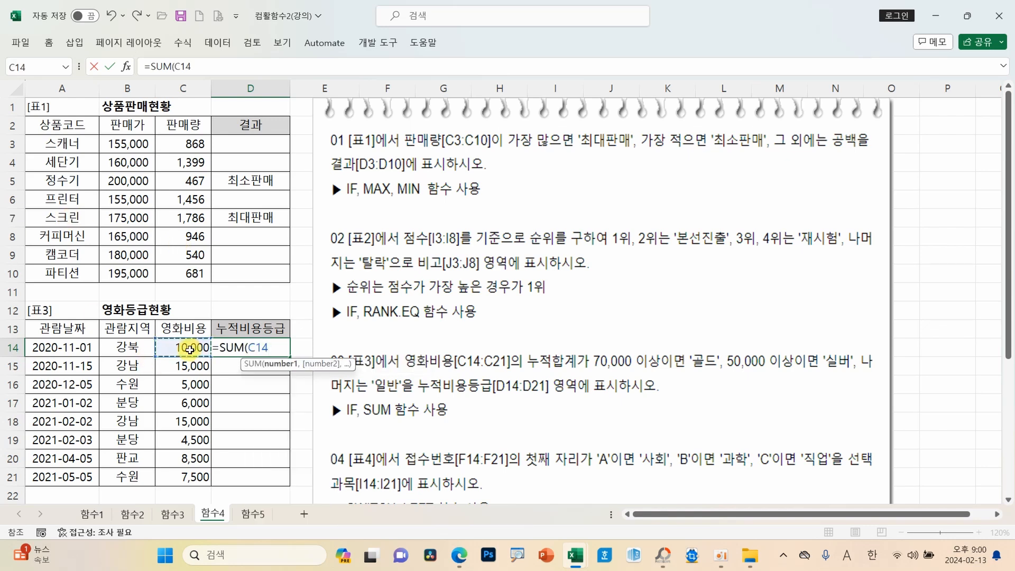
pyautogui.press('F8')
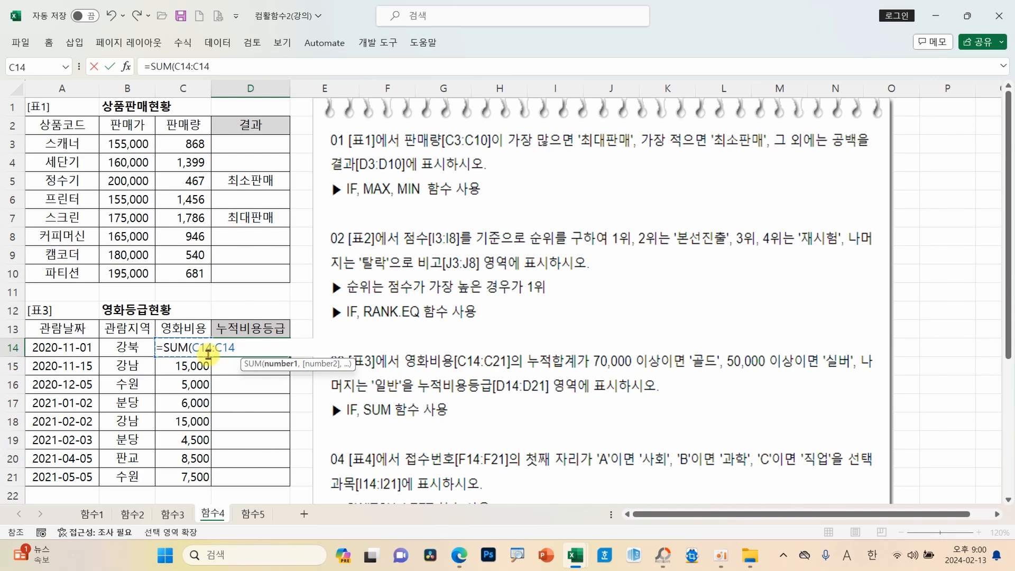
pyautogui.write(')')
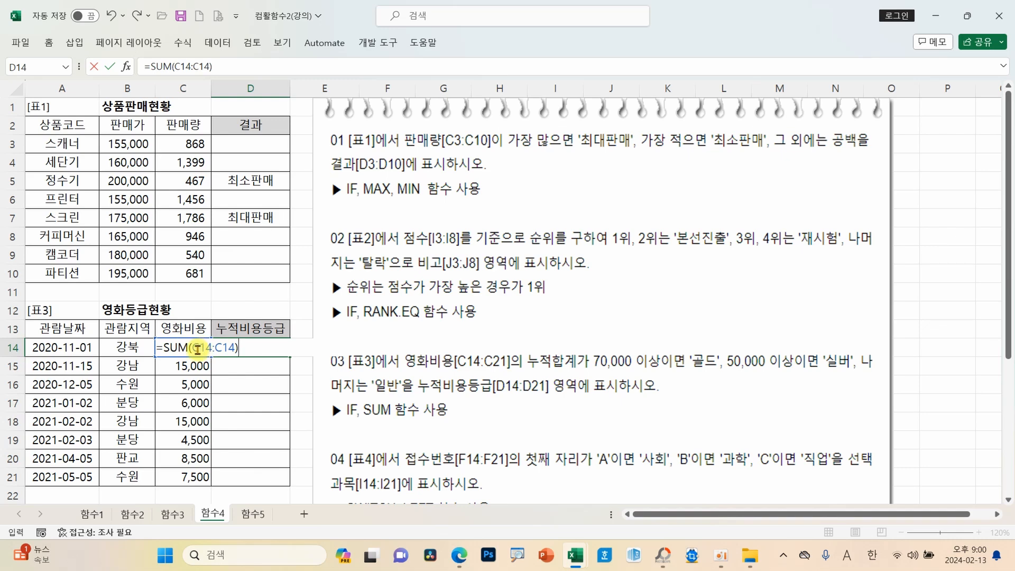
# Step: Make the starting reference of D14's sum absolute so the formula is =SUM($C$14:C14), and commit it
pyautogui.click(198, 348)
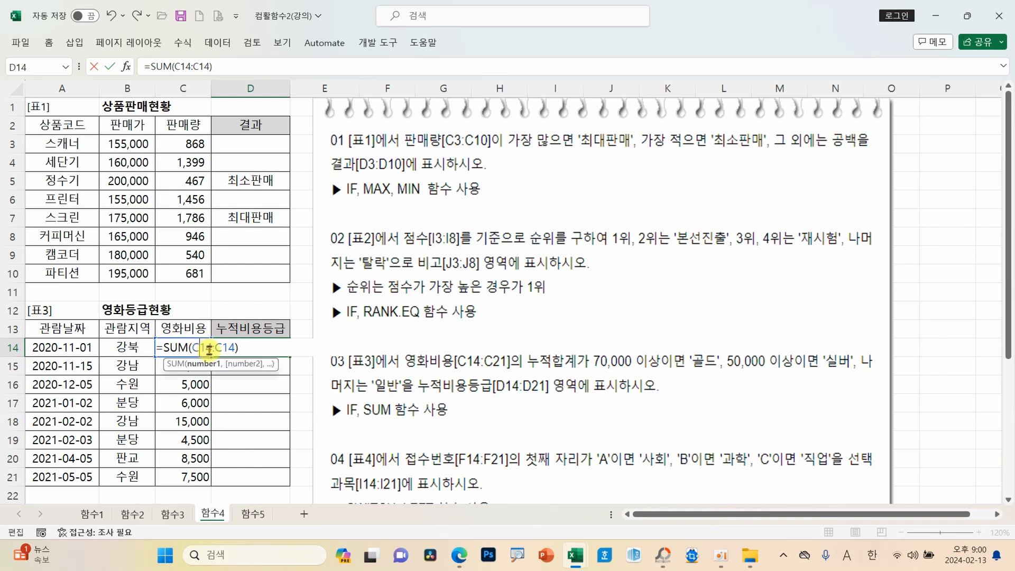
pyautogui.press('F4')
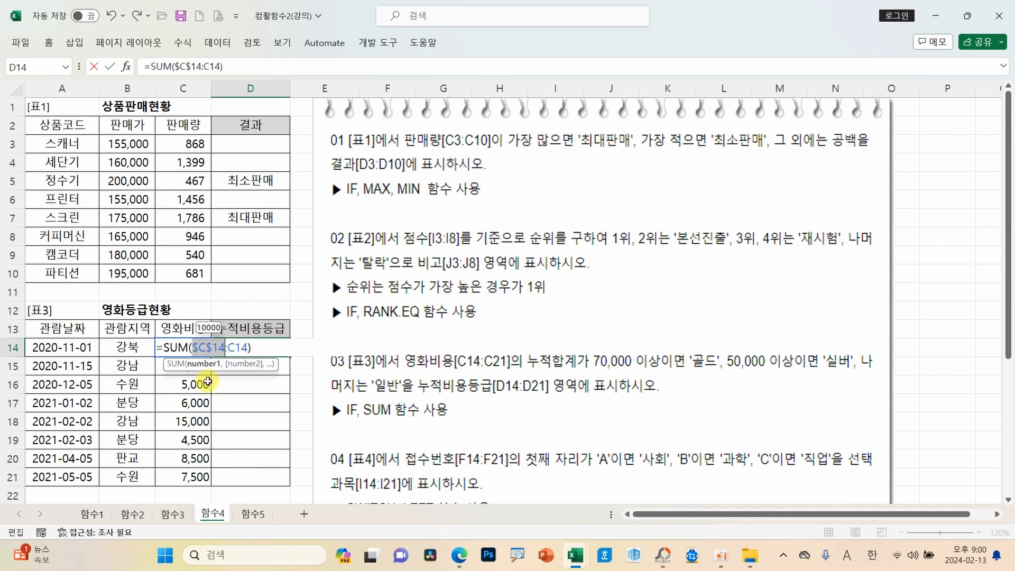
pyautogui.click(110, 66)
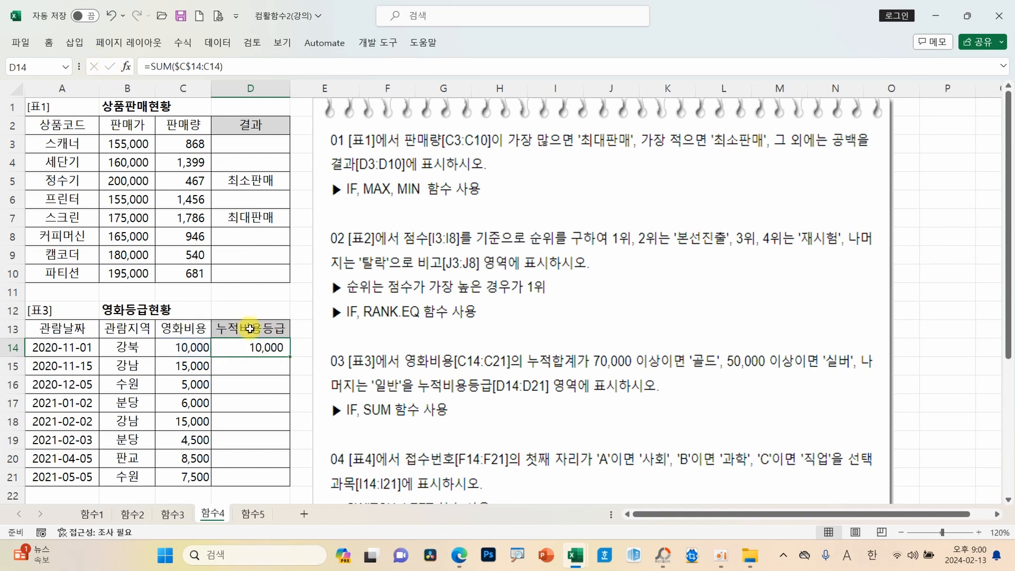
# Step: Fill the cumulative sum from D14 down to D21 and check the ranges in the copied formulas
pyautogui.moveTo(289, 358); pyautogui.dragTo(285, 490)
pyautogui.click(275, 479)
pyautogui.click(274, 461)
pyautogui.click(263, 351)
pyautogui.click(267, 367)
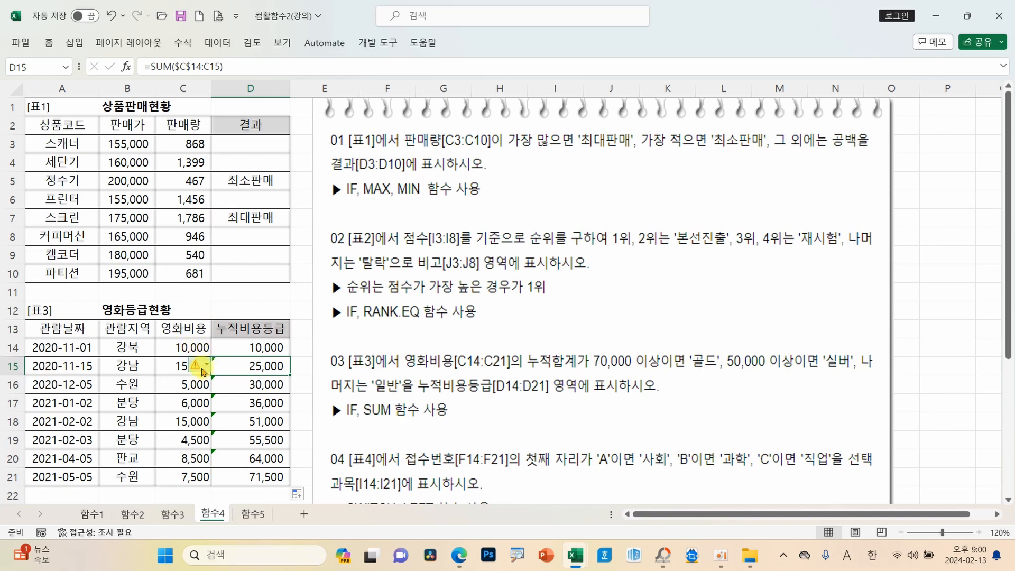
pyautogui.click(243, 381)
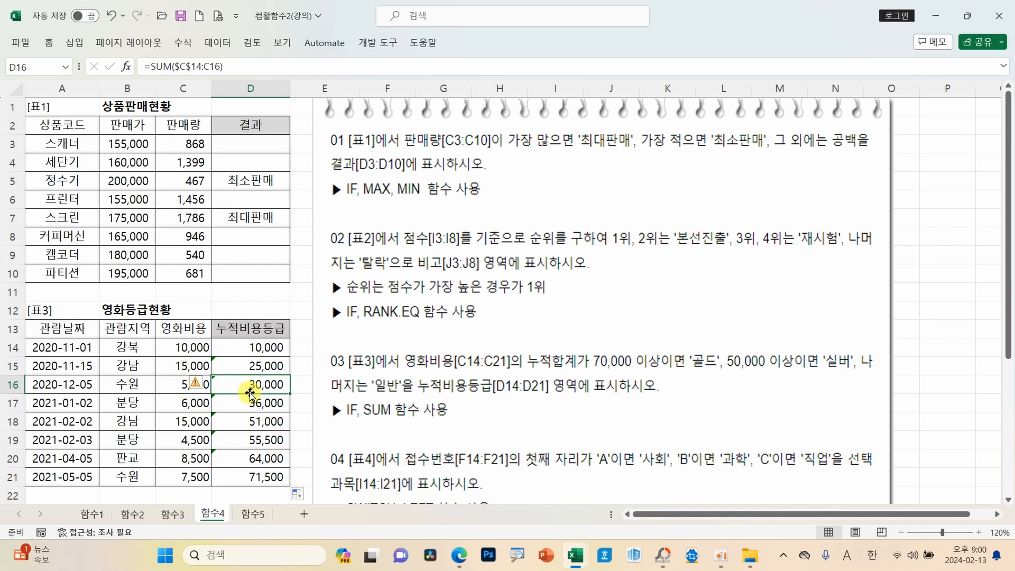
pyautogui.click(249, 352)
pyautogui.click(196, 350)
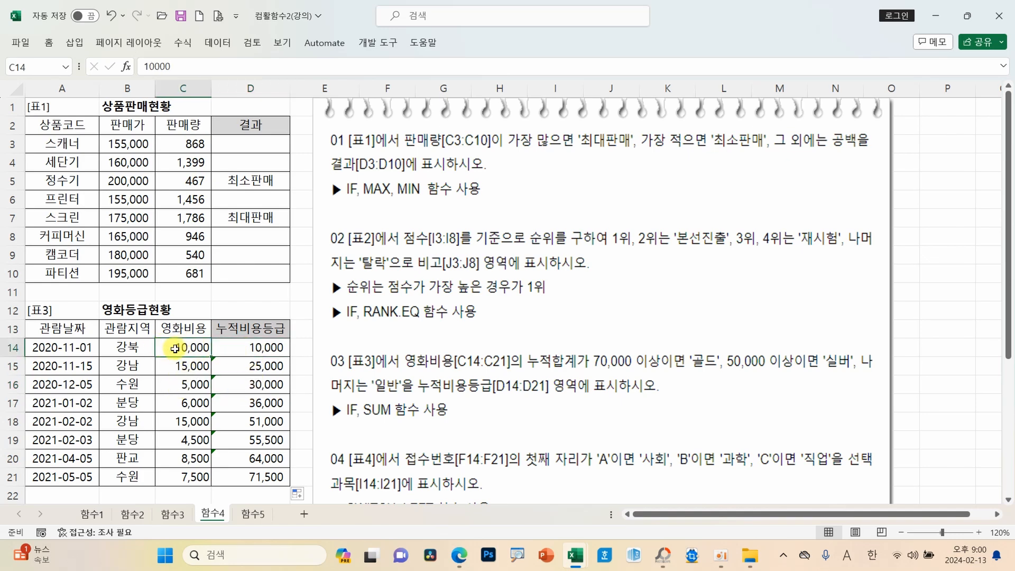
# Step: Select D14 and examine how the range $C$14:C14 extends to C15 and C16 in the rows below, using temporary markup
pyautogui.click(237, 348)
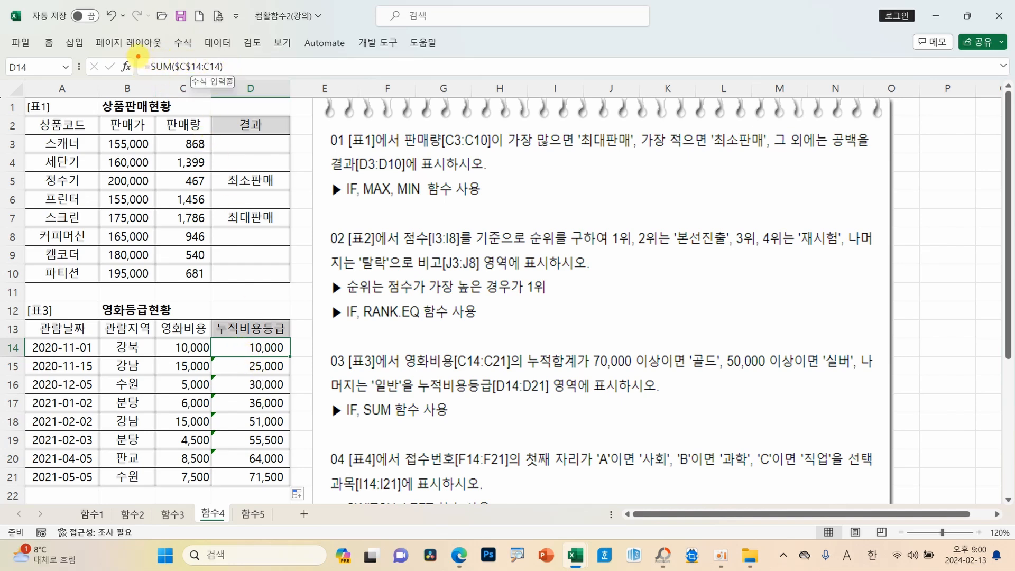
pyautogui.moveTo(375, 326)
pyautogui.mouseDown()
pyautogui.moveTo(349, 342)
pyautogui.moveTo(388, 356)
pyautogui.mouseUp()
pyautogui.moveTo(412, 319)
pyautogui.mouseDown()
pyautogui.moveTo(441, 337)
pyautogui.moveTo(421, 358)
pyautogui.mouseUp()
pyautogui.click(469, 321)
pyautogui.click(470, 344)
pyautogui.moveTo(526, 312)
pyautogui.mouseDown()
pyautogui.moveTo(519, 326)
pyautogui.moveTo(535, 349)
pyautogui.mouseUp()
pyautogui.moveTo(557, 316); pyautogui.dragTo(555, 363)
pyautogui.moveTo(589, 316); pyautogui.dragTo(615, 344)
pyautogui.moveTo(600, 320); pyautogui.dragTo(599, 359)
pyautogui.moveTo(332, 319); pyautogui.dragTo(319, 351)
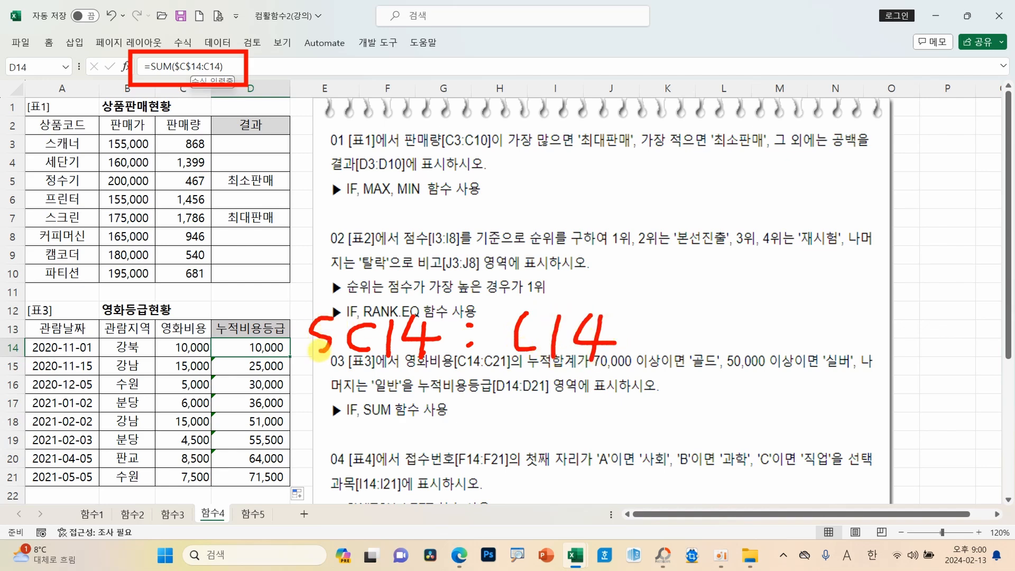
pyautogui.moveTo(379, 319)
pyautogui.mouseDown()
pyautogui.moveTo(372, 349)
pyautogui.moveTo(388, 380)
pyautogui.mouseUp()
pyautogui.click(376, 409)
pyautogui.moveTo(387, 421); pyautogui.dragTo(381, 441)
pyautogui.click(394, 465)
pyautogui.click(463, 386)
pyautogui.click(463, 406)
pyautogui.click(466, 425)
pyautogui.click(470, 443)
pyautogui.click(455, 468)
pyautogui.moveTo(528, 365)
pyautogui.mouseDown()
pyautogui.moveTo(514, 392)
pyautogui.moveTo(551, 394)
pyautogui.moveTo(581, 364)
pyautogui.mouseUp()
pyautogui.moveTo(526, 409)
pyautogui.mouseDown()
pyautogui.moveTo(519, 429)
pyautogui.moveTo(534, 437)
pyautogui.mouseUp()
pyautogui.moveTo(556, 408)
pyautogui.mouseDown()
pyautogui.moveTo(544, 438)
pyautogui.moveTo(550, 427)
pyautogui.mouseUp()
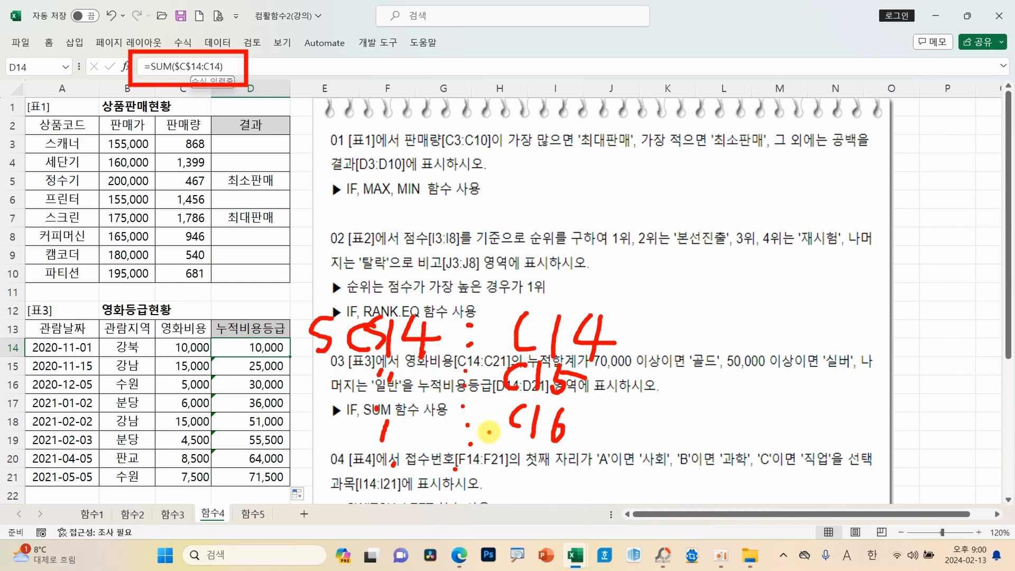
pyautogui.press('Escape')
# Step: Clear the cumulative sums from D14:D21 and start an IF function in D14
pyautogui.moveTo(253, 346); pyautogui.dragTo(271, 470)
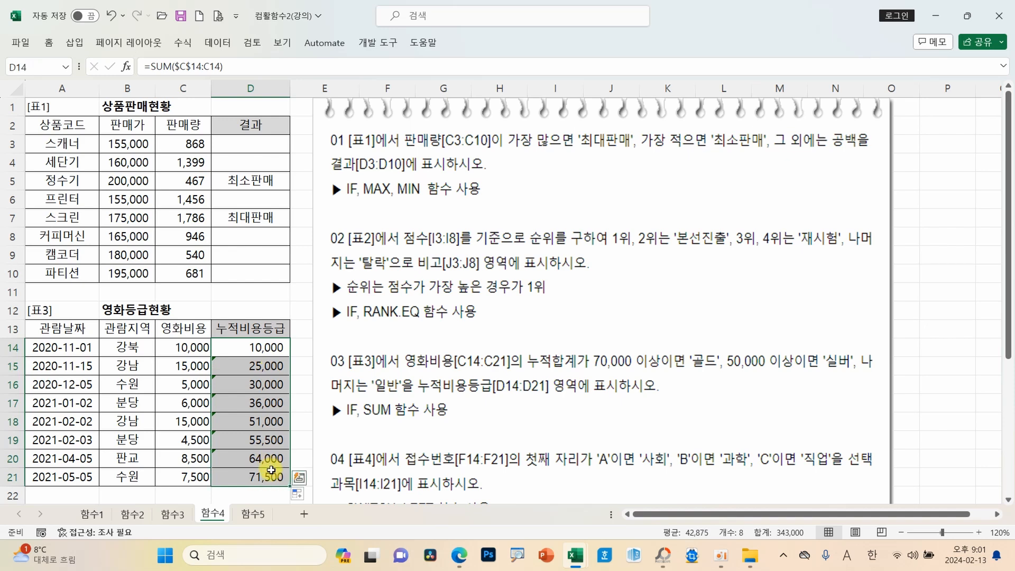
pyautogui.press('Delete')
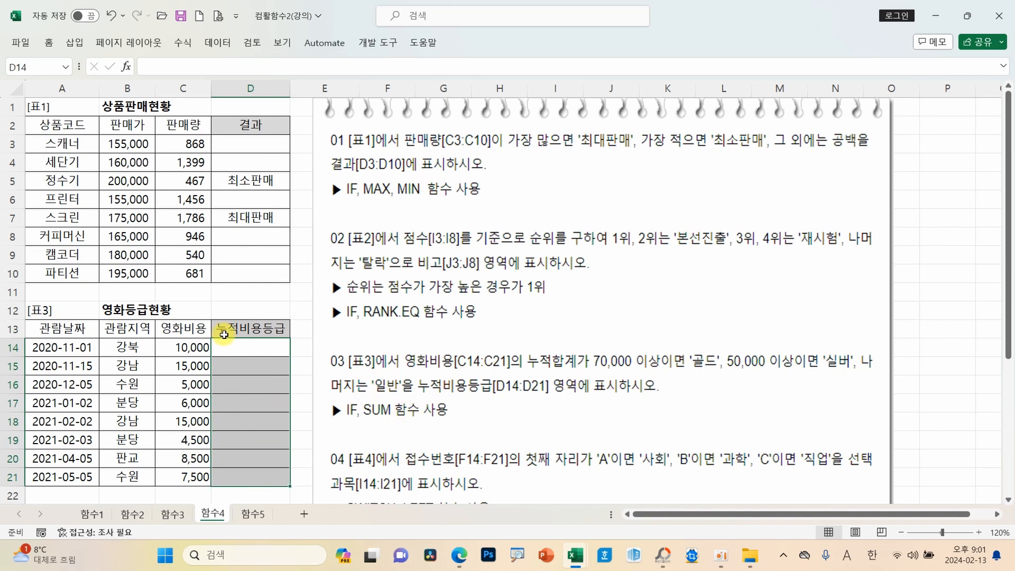
pyautogui.click(232, 348)
pyautogui.click(126, 66)
pyautogui.moveTo(240, 253); pyautogui.dragTo(528, 66)
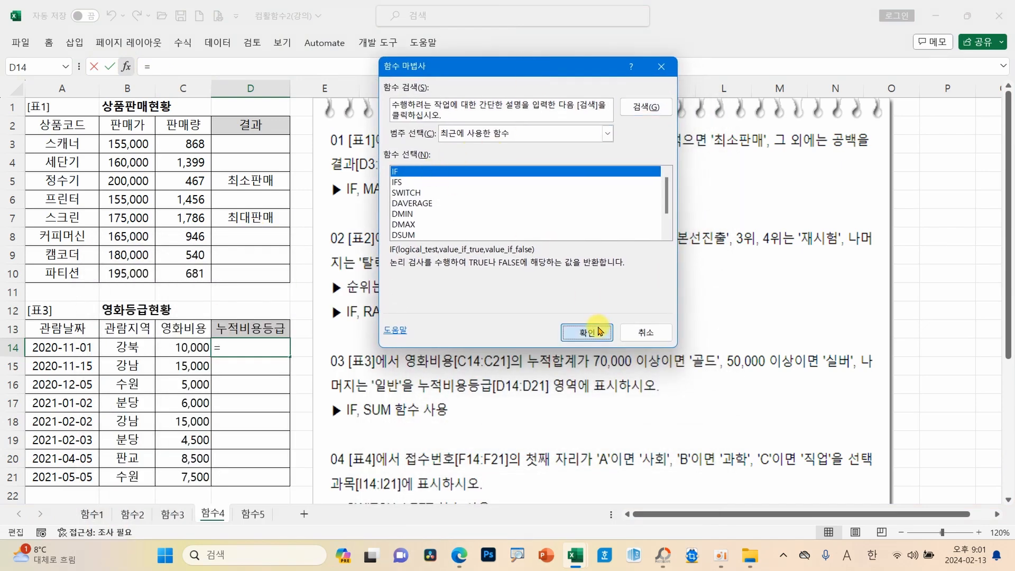
pyautogui.click(600, 331)
pyautogui.moveTo(419, 100); pyautogui.dragTo(397, 128)
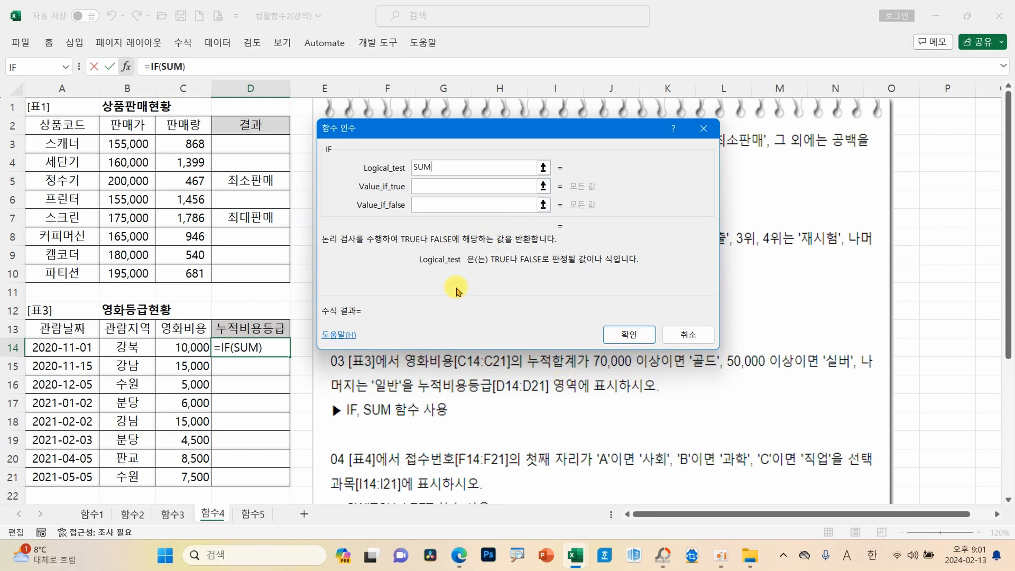
# Step: Enter SUM($C$14:C14) as the IF function's logical test, with an absolute starting reference, and copy that expression
pyautogui.click(191, 347)
pyautogui.press('F8')
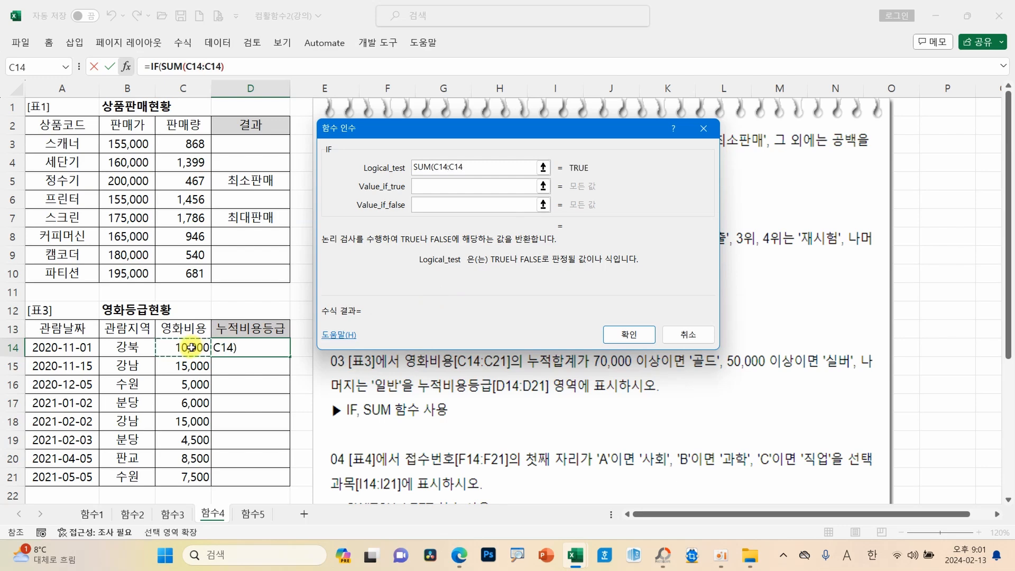
pyautogui.click(441, 167)
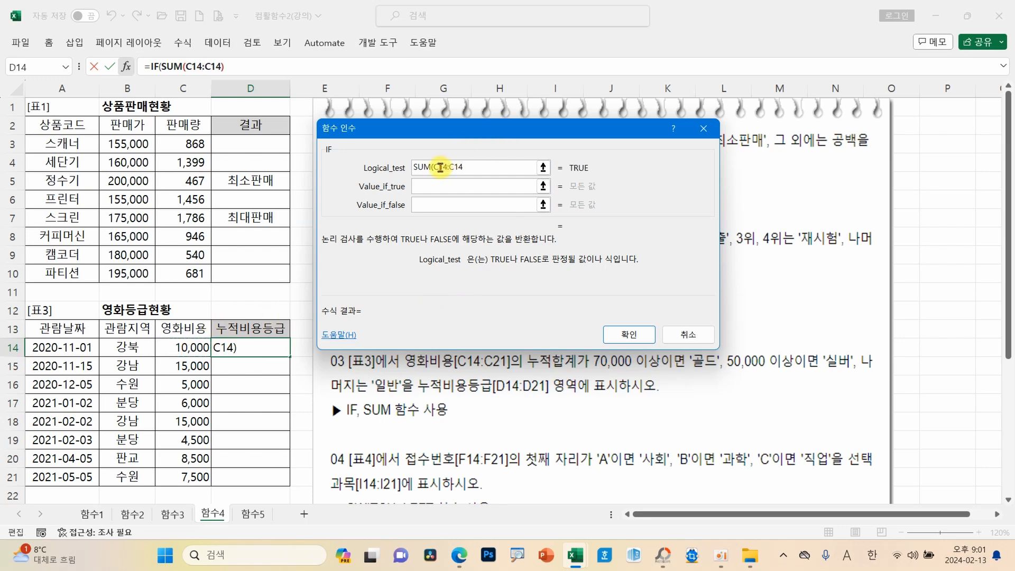
pyautogui.press('F4')
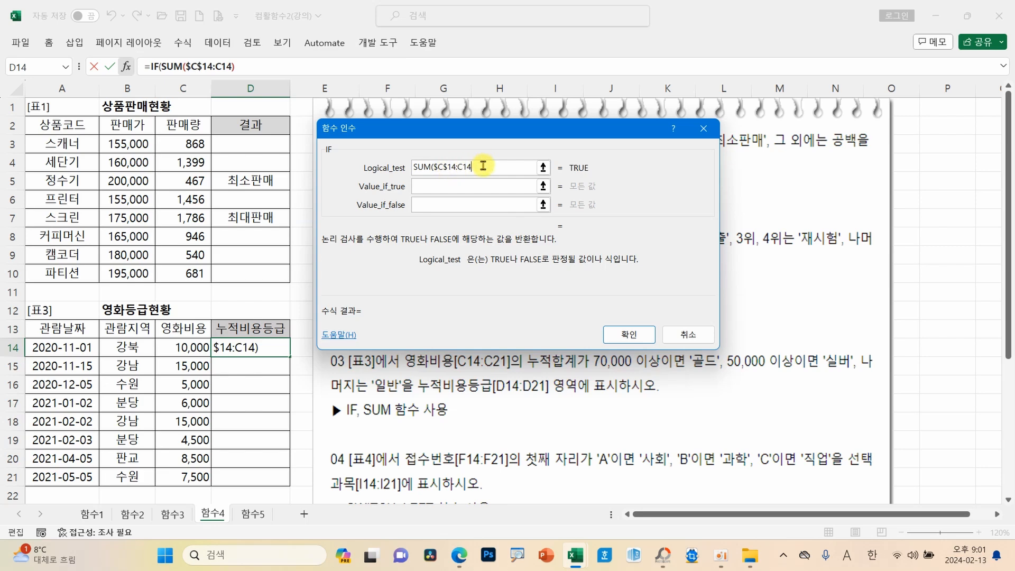
pyautogui.moveTo(490, 167); pyautogui.dragTo(411, 168)
pyautogui.hotkey('ctrl', 'c')
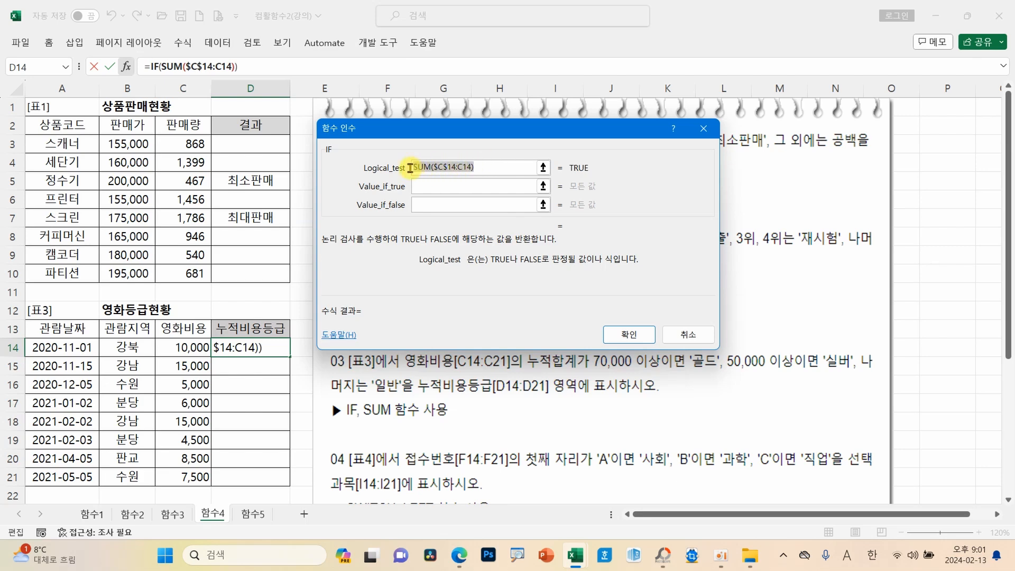
# Step: Complete the logical test as SUM($C$14:C14)>=70000 and set its true result to "골드"
pyautogui.click(486, 168)
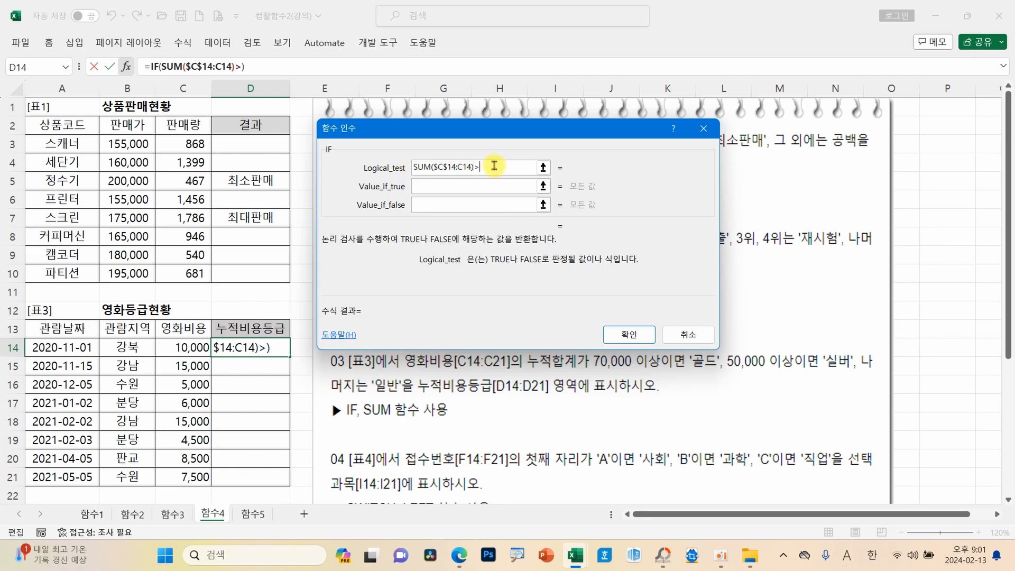
pyautogui.write('>=70000')
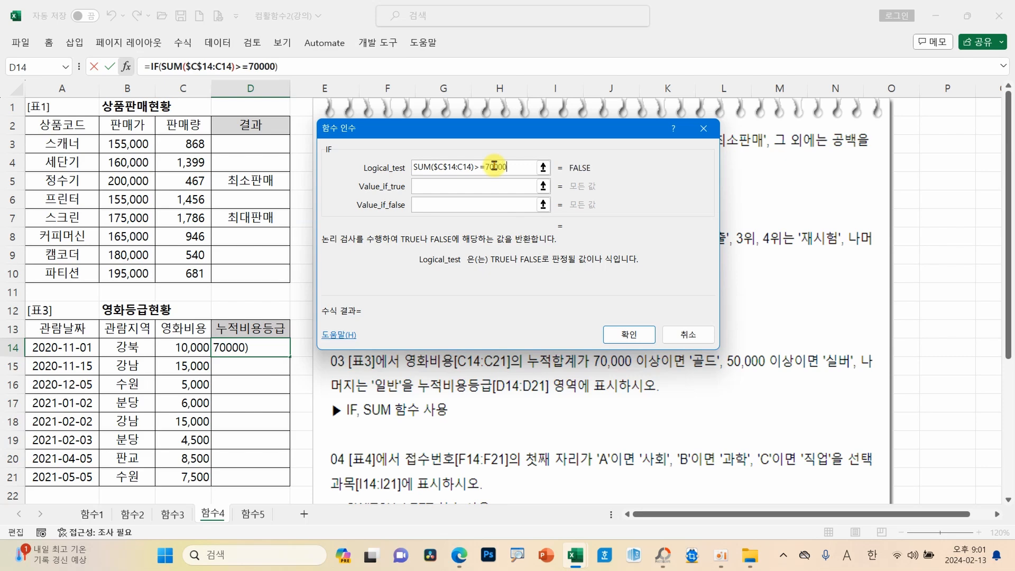
pyautogui.click(476, 186)
pyautogui.write('"골드"')
pyautogui.press('Tab')
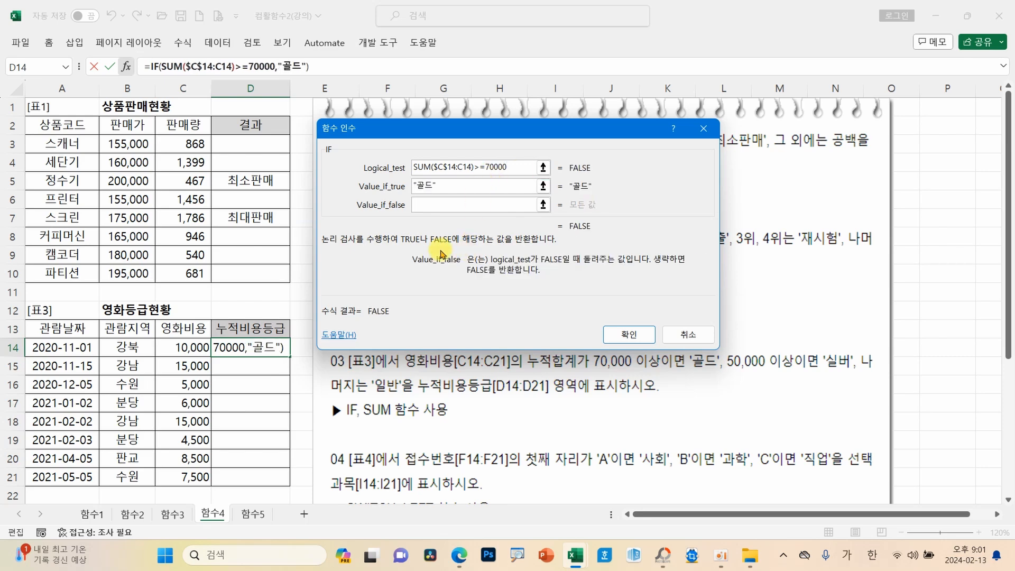
# Step: Nest a second IF as the false result, reusing the copied sum in the test SUM($C$14:C14)>=50000
pyautogui.click(66, 67)
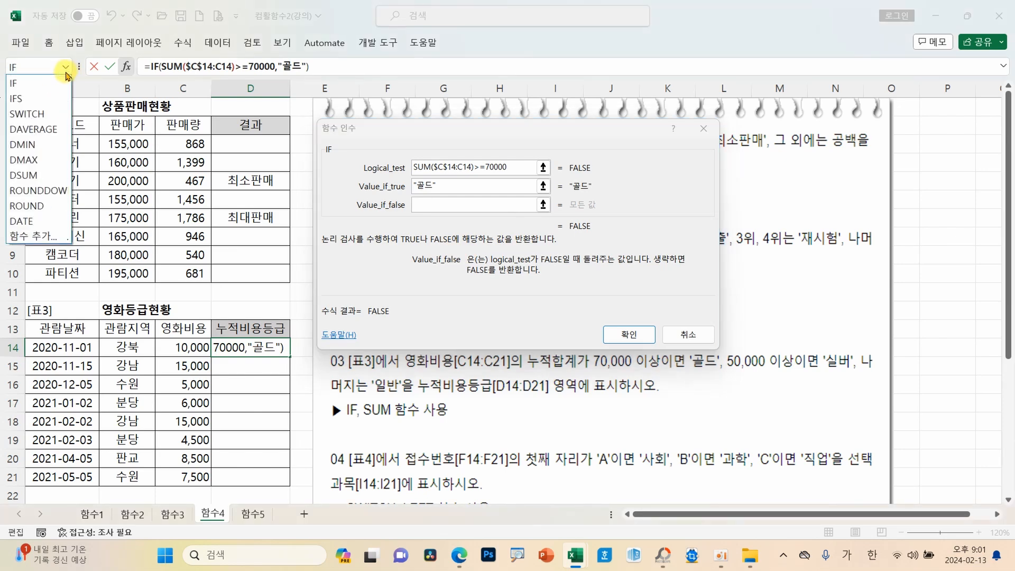
pyautogui.click(41, 84)
pyautogui.rightClick(439, 167)
pyautogui.click(476, 209)
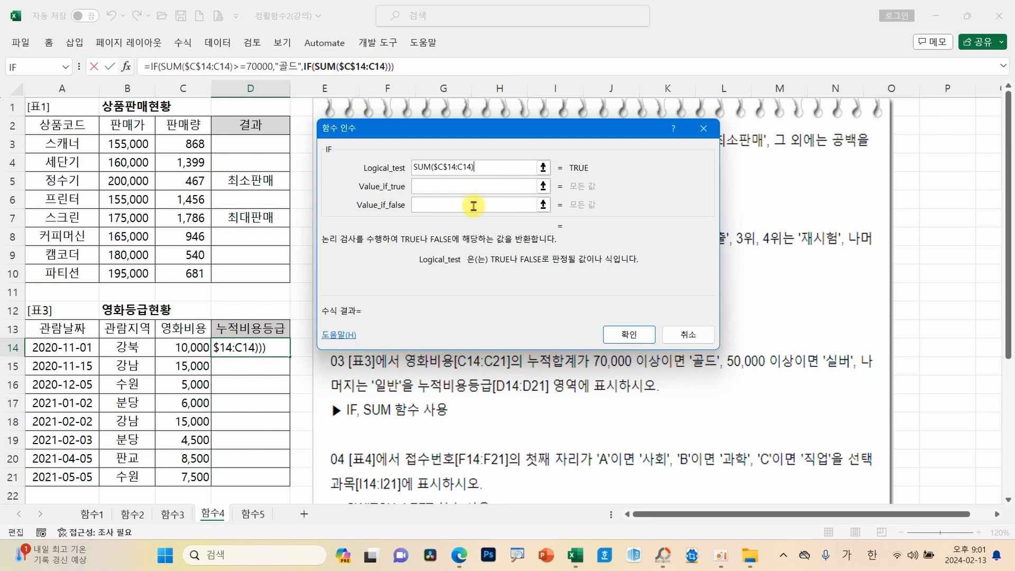
pyautogui.write('>=50000')
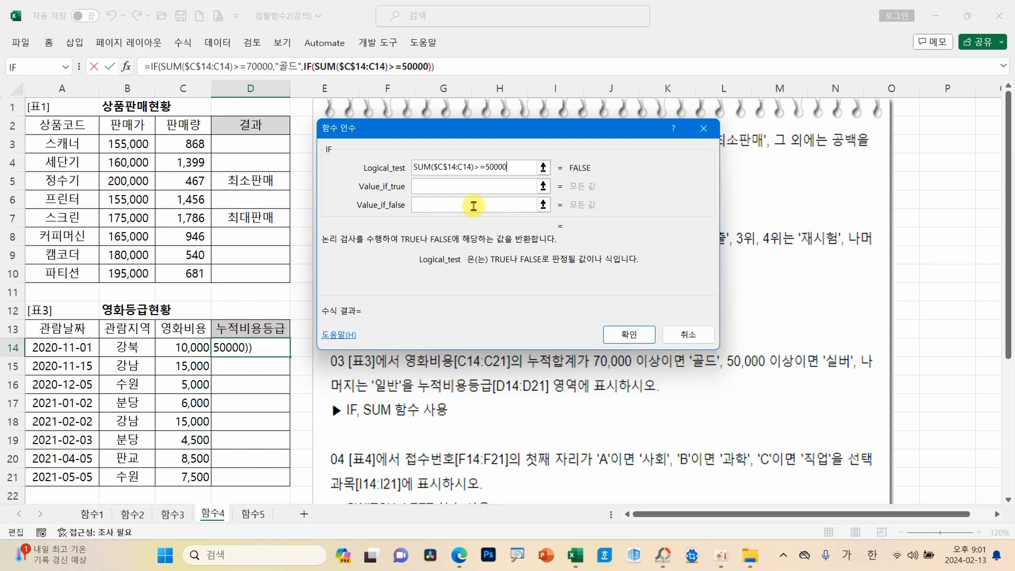
# Step: Set the nested IF to return "실버" when true and "일반" otherwise, and commit the formula in D14
pyautogui.press('Tab')
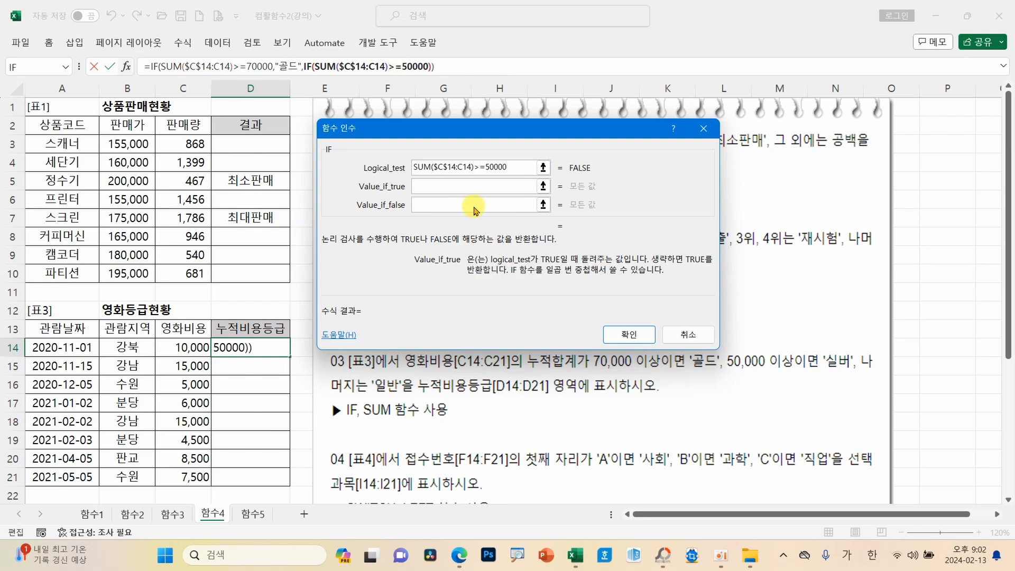
pyautogui.write('TLF')
pyautogui.press('BackSpace')
pyautogui.press('BackSpace')
pyautogui.press('BackSpace')
pyautogui.press('Hangul')
pyautogui.write('실버')
pyautogui.press('Tab')
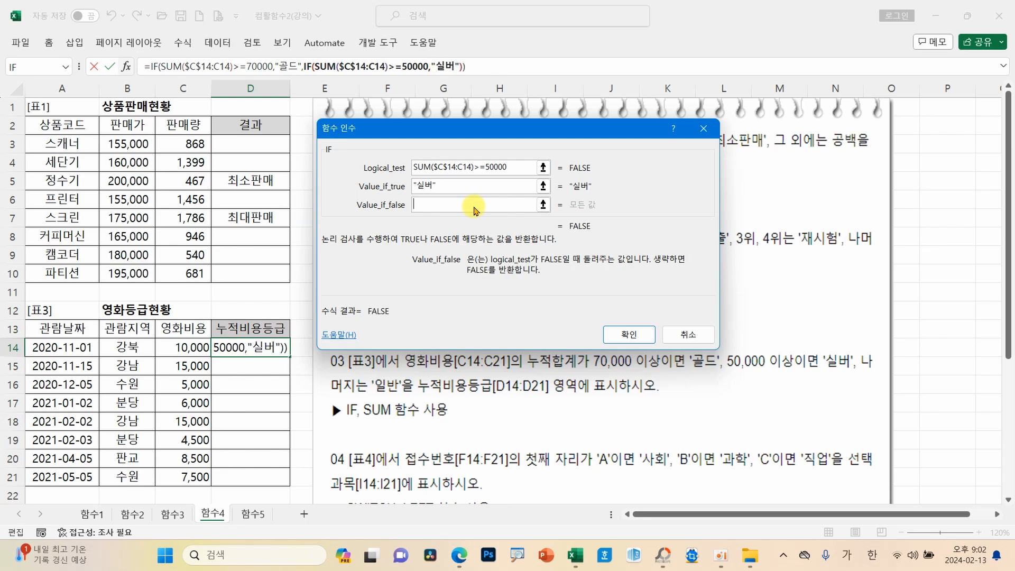
pyautogui.write('일바')
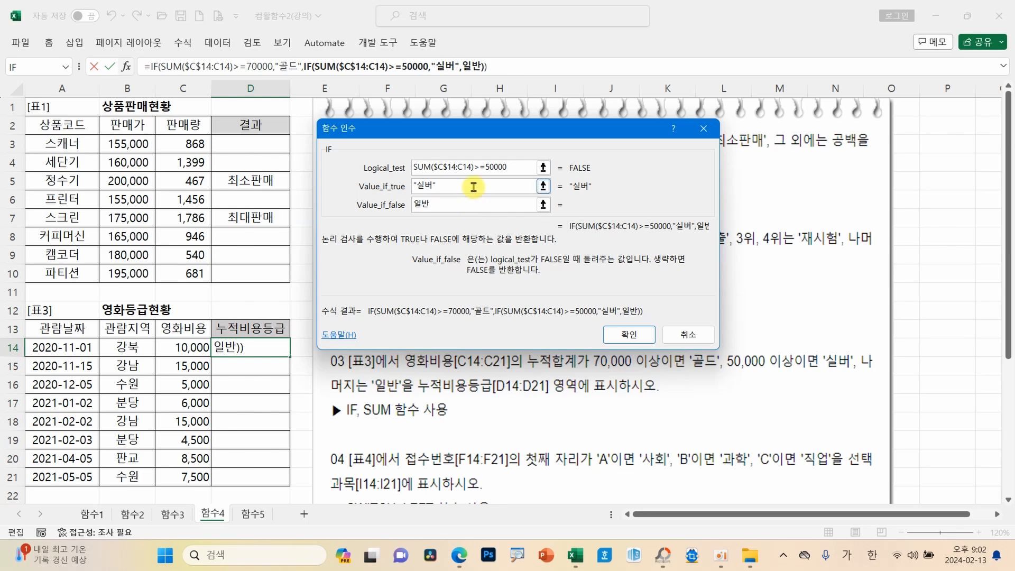
pyautogui.press('Tab')
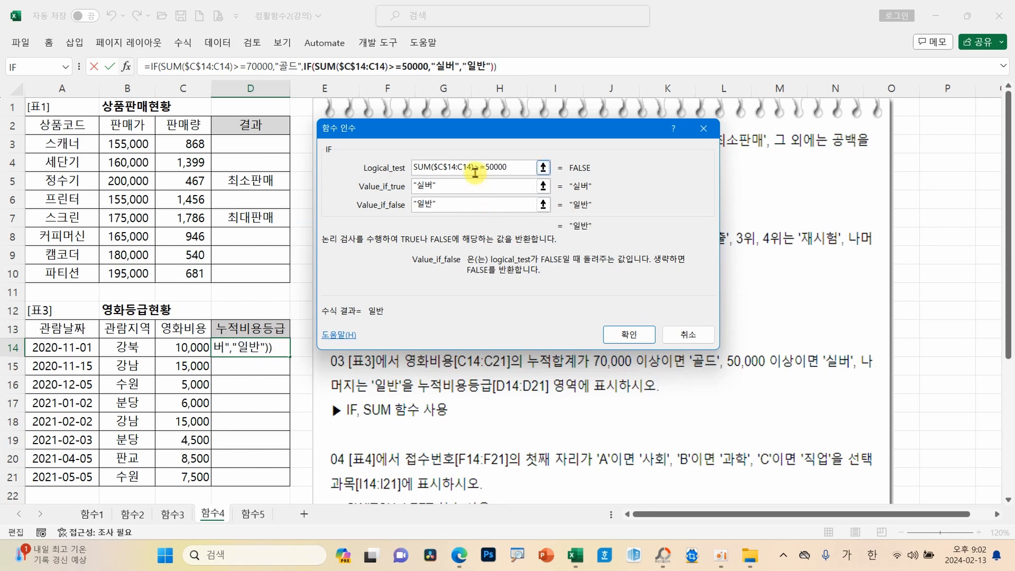
pyautogui.click(629, 334)
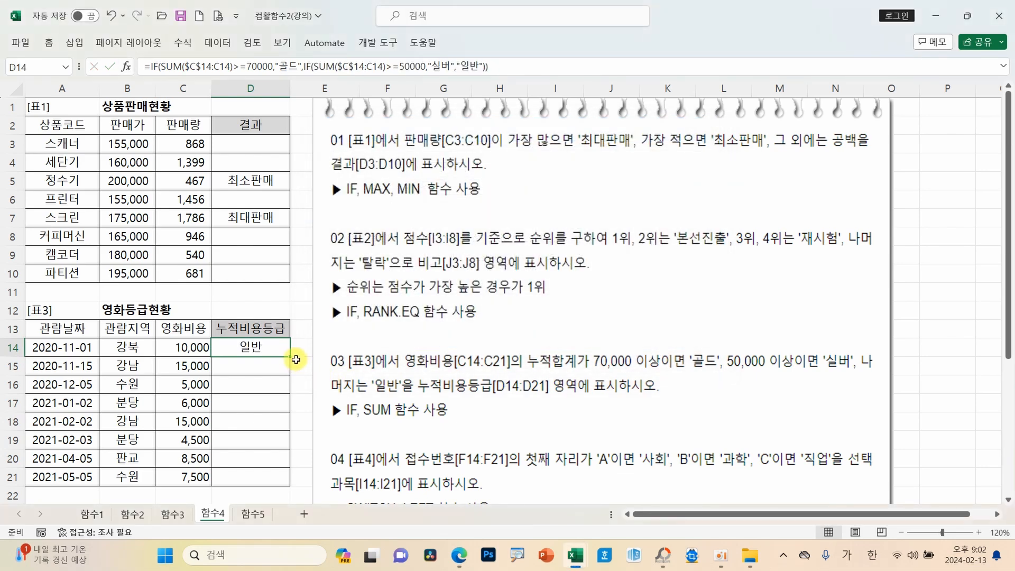
# Step: Fill the grade formula from D14 down to D21 and check the formulas in the copied cells
pyautogui.moveTo(292, 358); pyautogui.dragTo(287, 480)
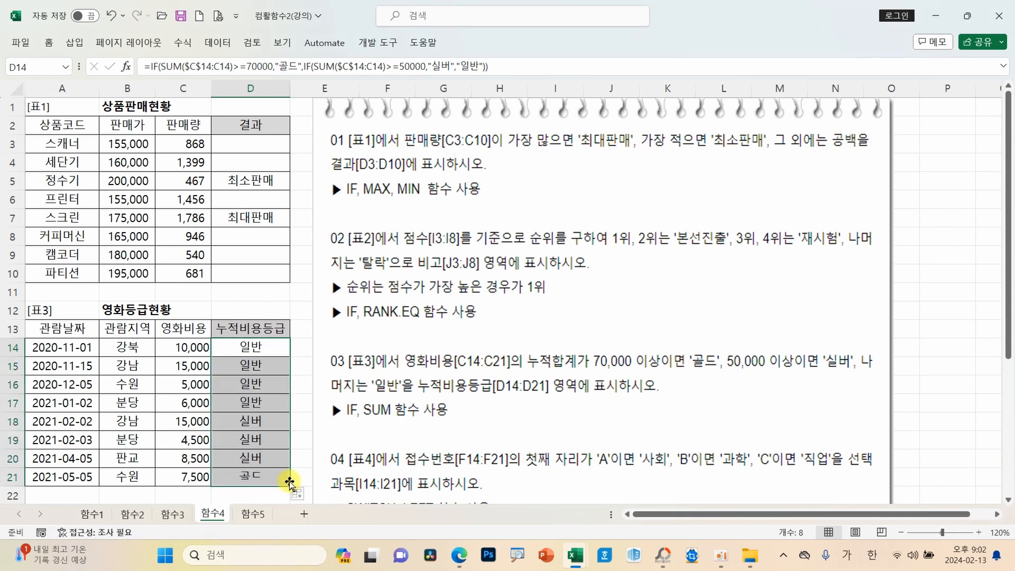
pyautogui.click(263, 441)
pyautogui.click(256, 438)
pyautogui.click(265, 478)
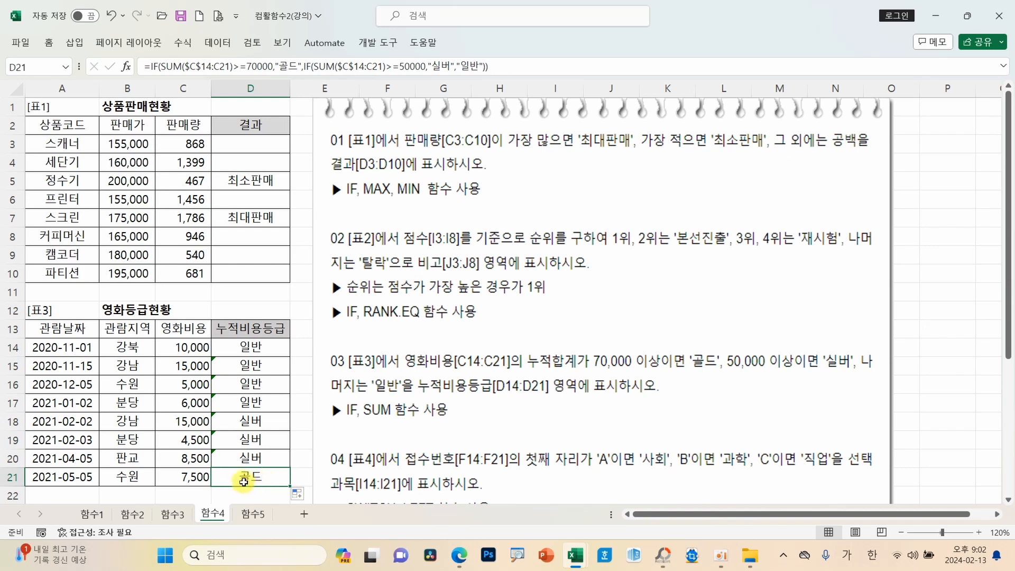
pyautogui.click(268, 385)
# Step: Move the instruction picture away from 표4 so the 선택과목 column is uncovered, and read question 04
pyautogui.moveTo(406, 389); pyautogui.dragTo(706, 341)
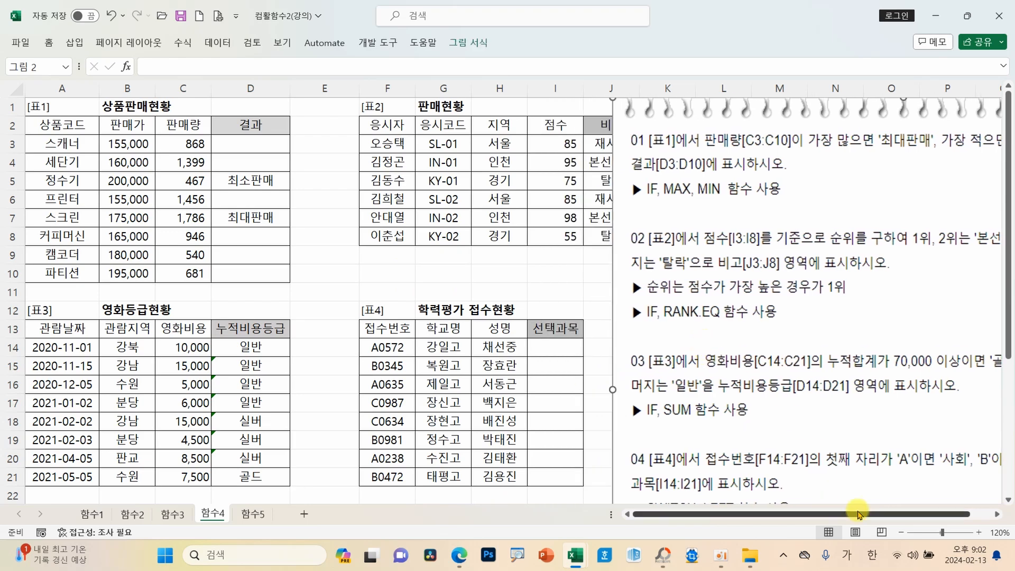
pyautogui.hscroll(4, 997, 521)
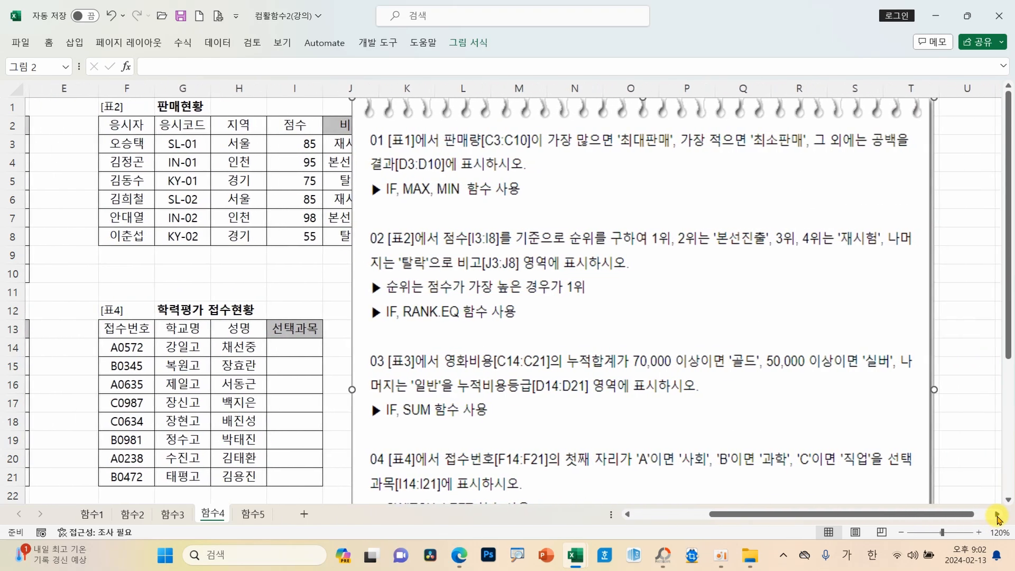
pyautogui.scroll(-2, 428, 333)
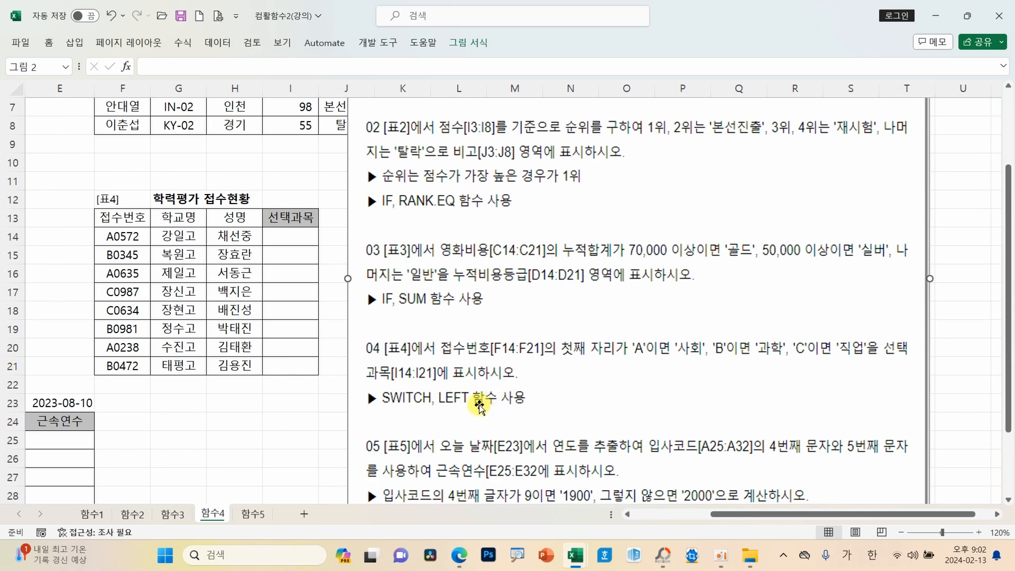
pyautogui.moveTo(518, 395); pyautogui.dragTo(517, 395)
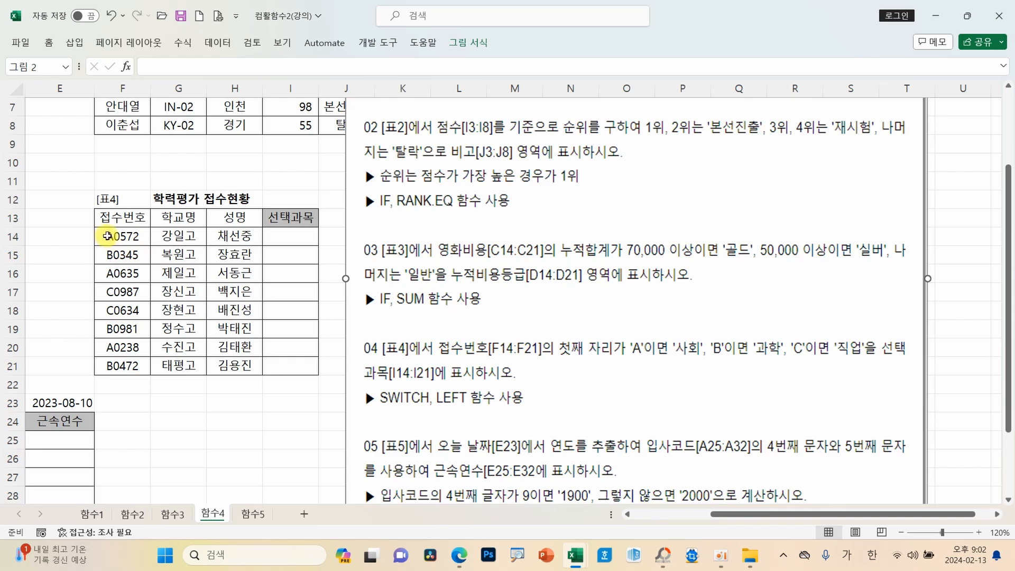
# Step: Start a SWITCH function in I14 with LEFT(F14,1) as its expression
pyautogui.click(272, 236)
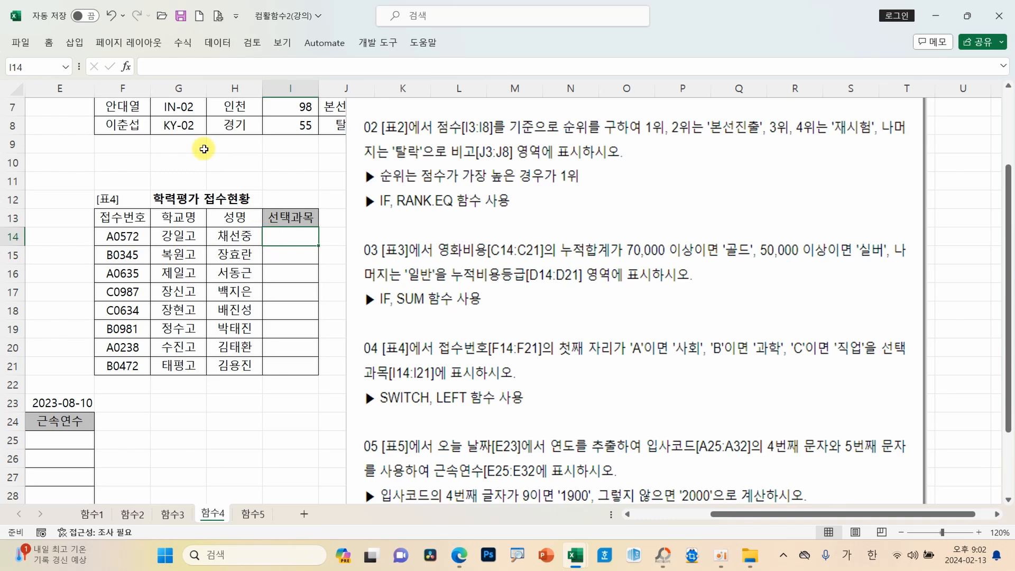
pyautogui.click(127, 67)
pyautogui.click(404, 224)
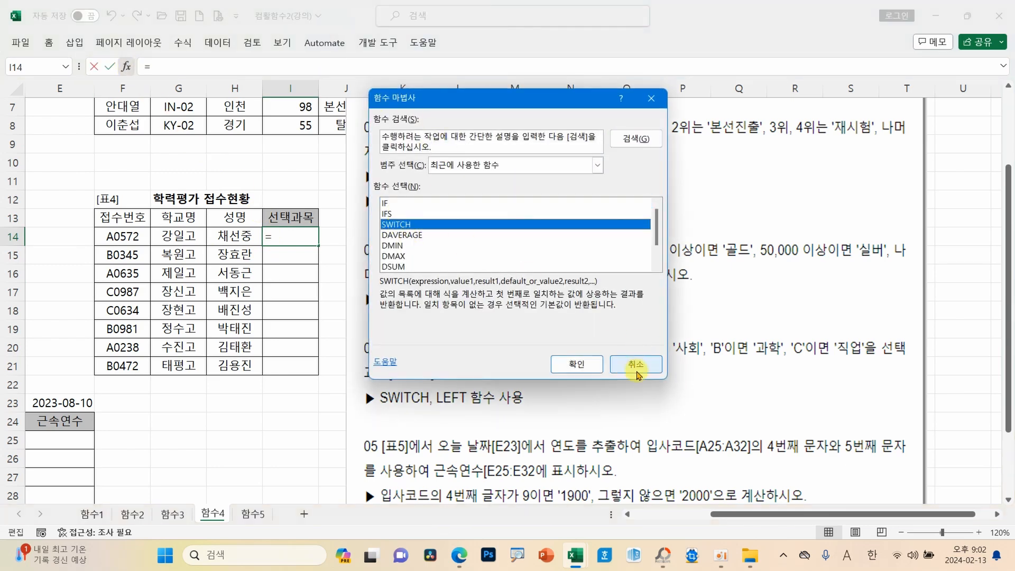
pyautogui.click(571, 365)
pyautogui.moveTo(442, 113); pyautogui.dragTo(465, 56)
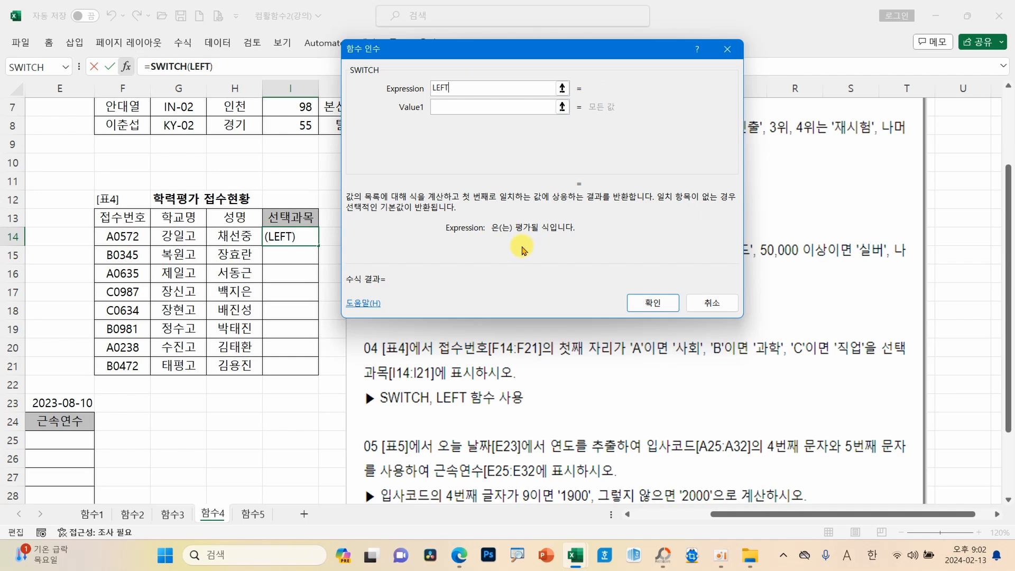
pyautogui.click(122, 237)
pyautogui.write(',1')
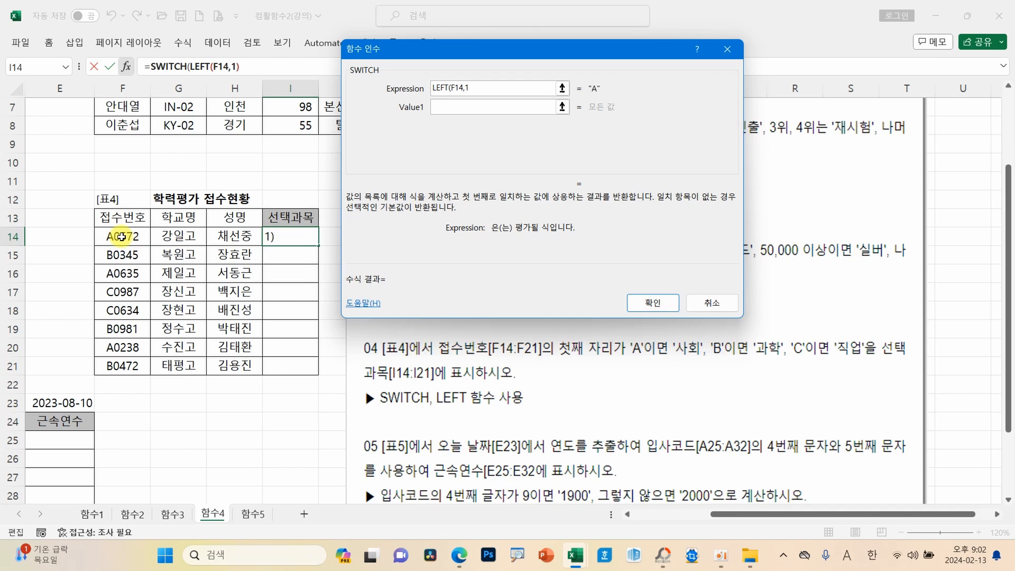
pyautogui.press('Tab')
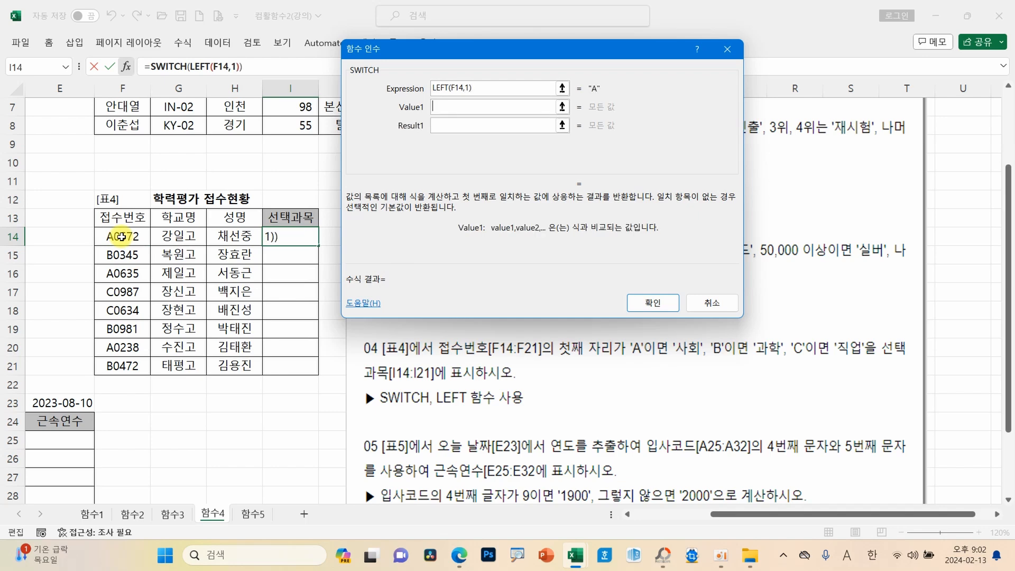
# Step: Set the SWITCH arguments in I14 to return "사회" for "A" and "과학" for "B"
pyautogui.write('A')
pyautogui.press('Tab')
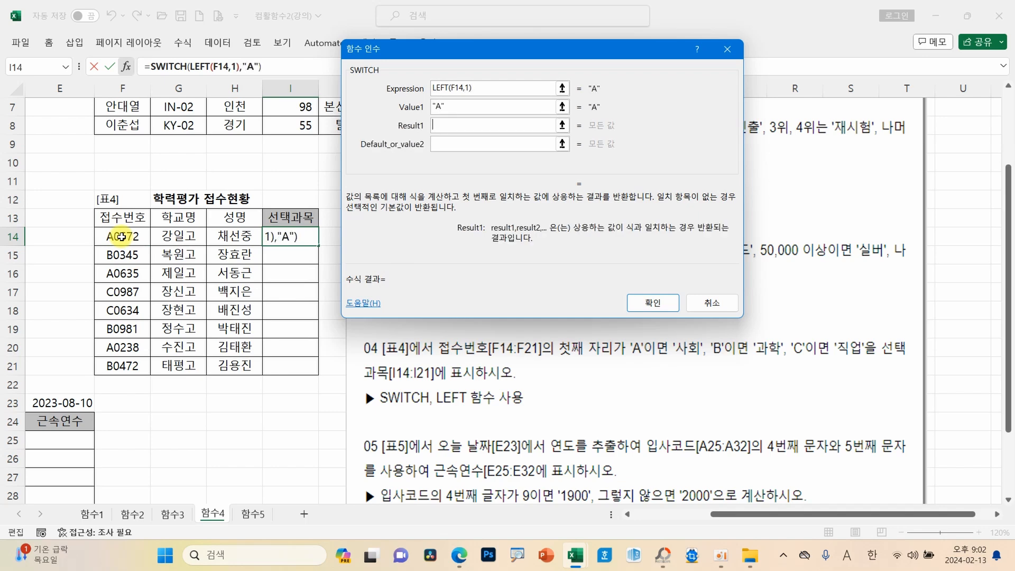
pyautogui.write('사회')
pyautogui.press('Tab')
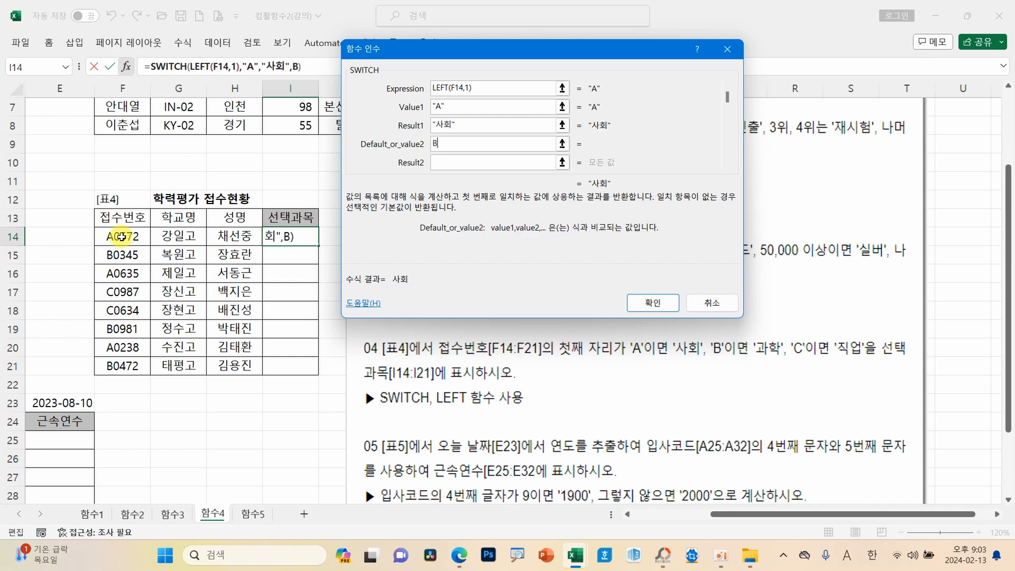
pyautogui.press('Tab')
pyautogui.write('과학')
pyautogui.press('Tab')
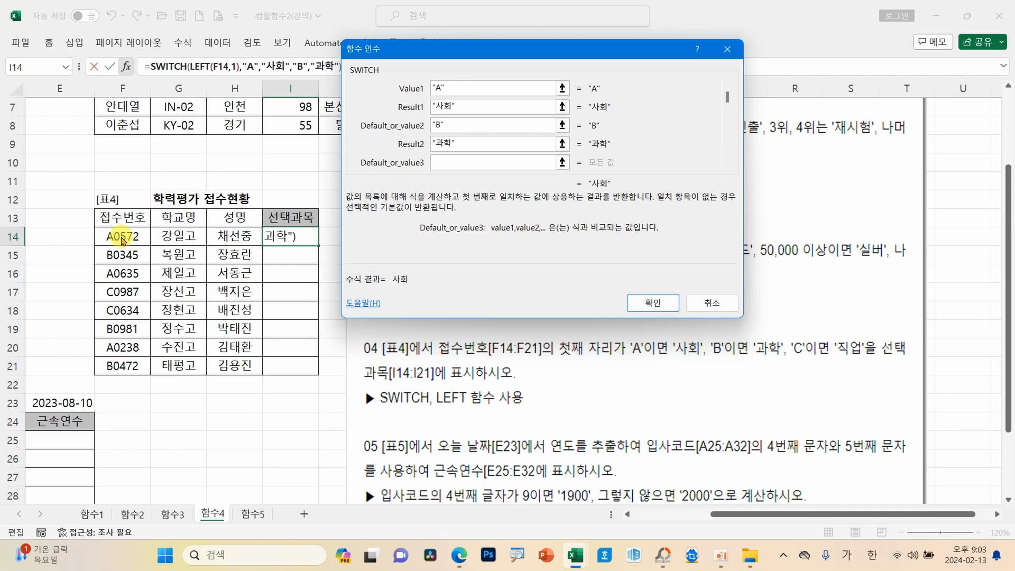
# Step: Add the pair "C" and "직업" to the SWITCH arguments and commit the formula in I14
pyautogui.write('C')
pyautogui.press('Tab')
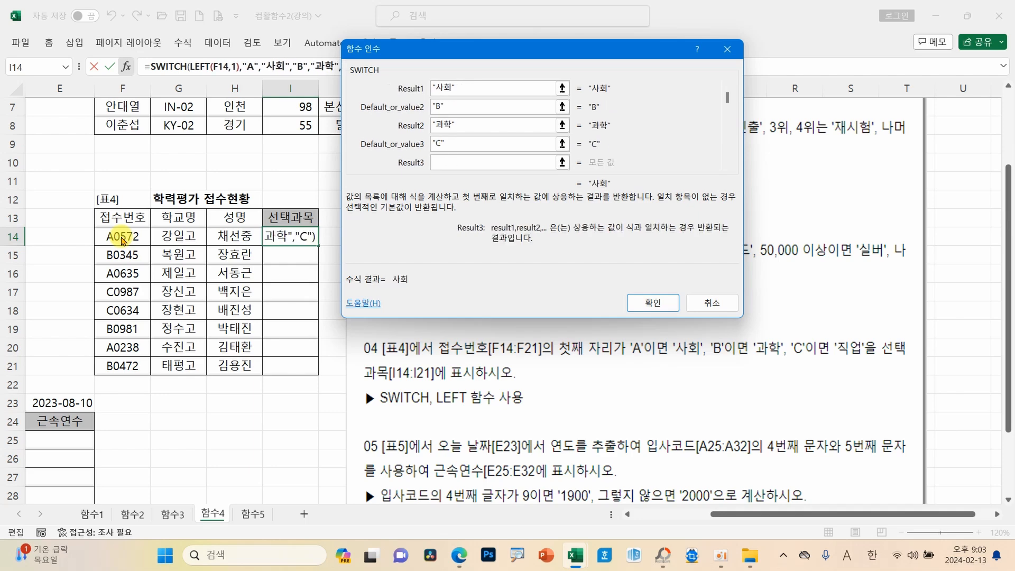
pyautogui.write('직업')
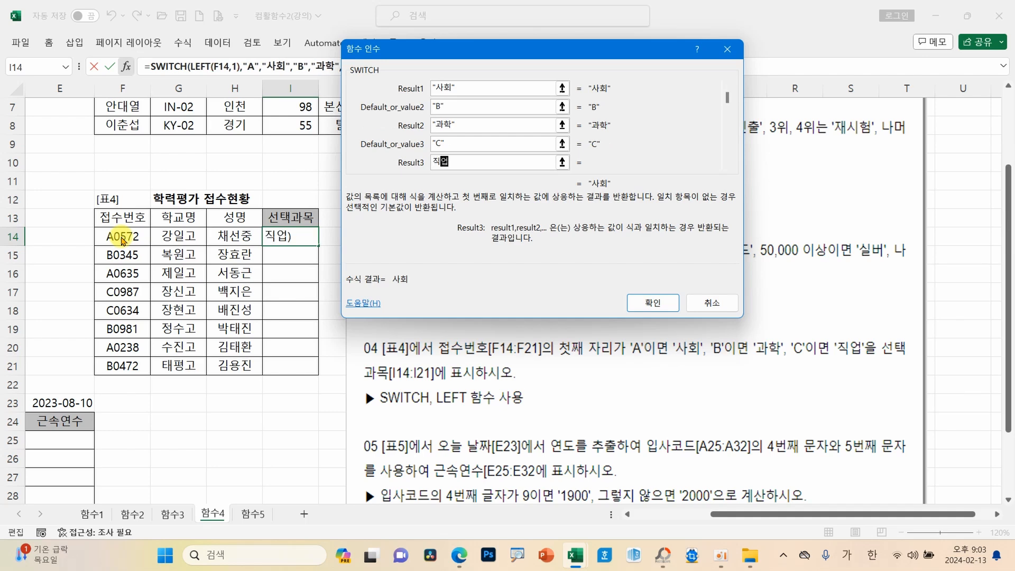
pyautogui.click(465, 142)
pyautogui.click(473, 159)
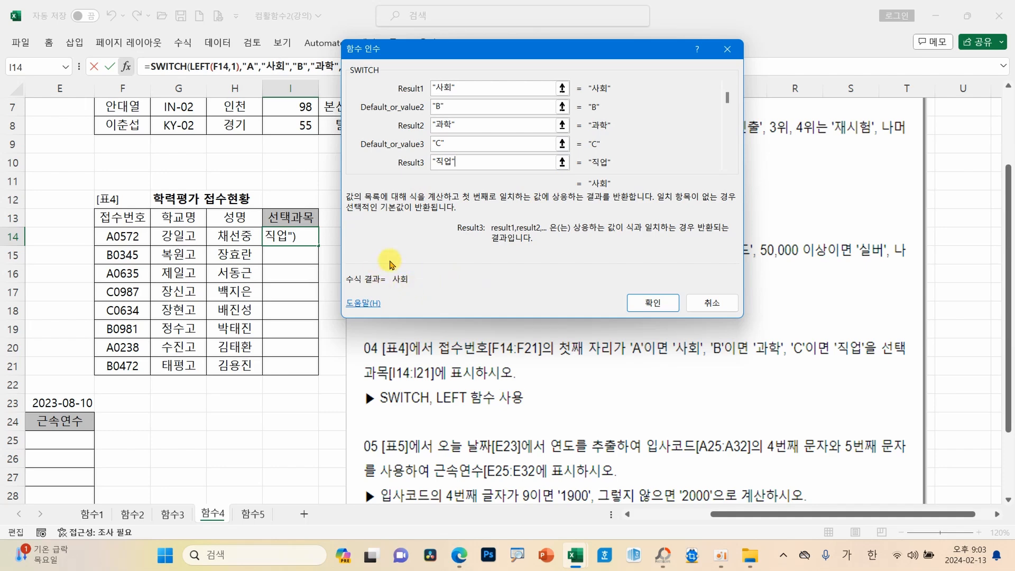
pyautogui.click(655, 304)
# Step: Fill the 선택과목 formula from I14 down to I21 and check the formula in I14
pyautogui.moveTo(318, 245); pyautogui.dragTo(318, 375)
pyautogui.click(297, 348)
pyautogui.click(300, 239)
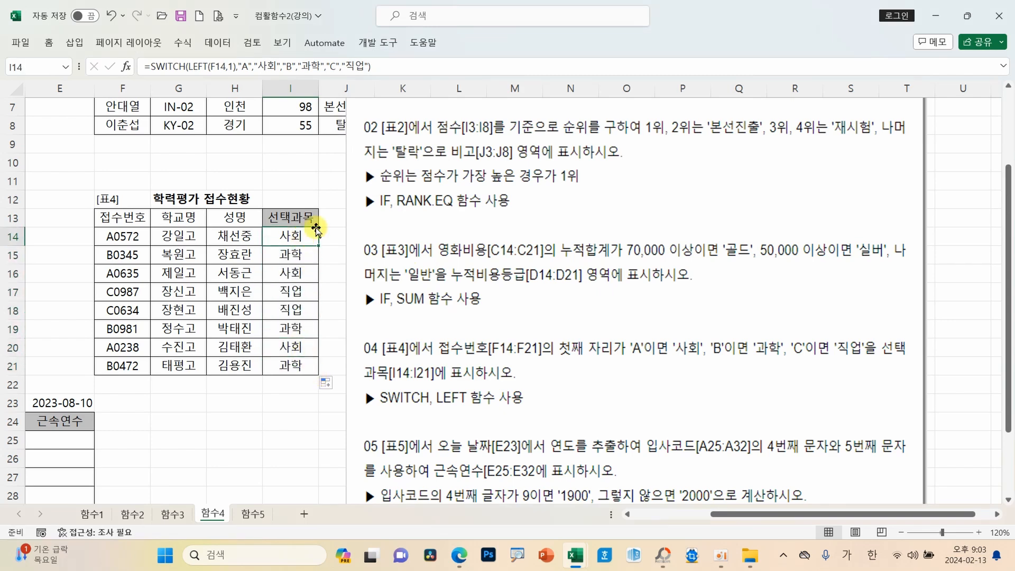
# Step: Move the instruction picture beside 표5 so the 근속연수 column is uncovered and question 05 can be read
pyautogui.scroll(-2, 424, 267)
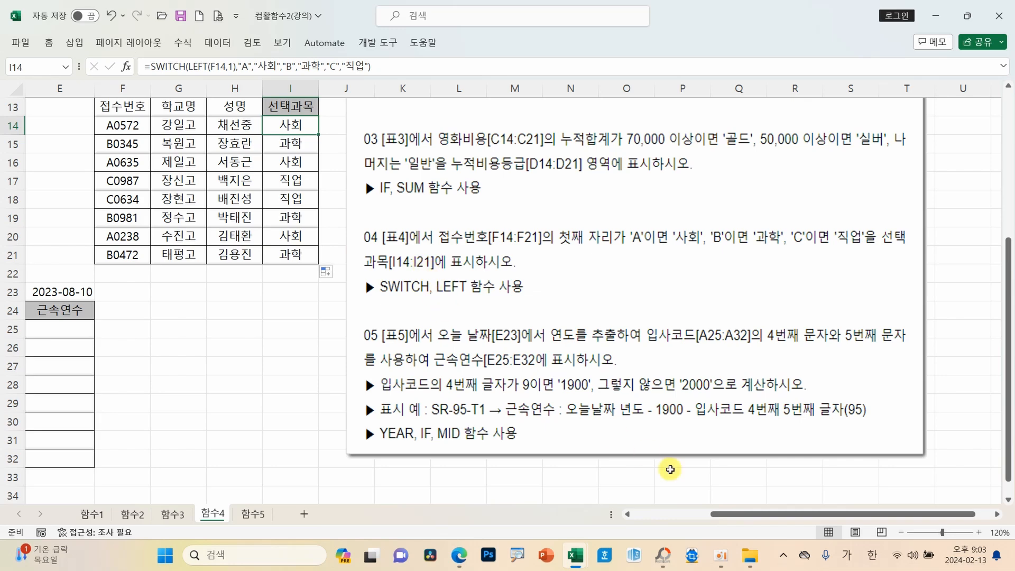
pyautogui.moveTo(717, 516); pyautogui.dragTo(637, 517)
pyautogui.moveTo(724, 360); pyautogui.dragTo(552, 370)
pyautogui.scroll(3, 430, 385)
pyautogui.scroll(-2, 428, 385)
pyautogui.click(38, 346)
pyautogui.doubleClick(57, 347)
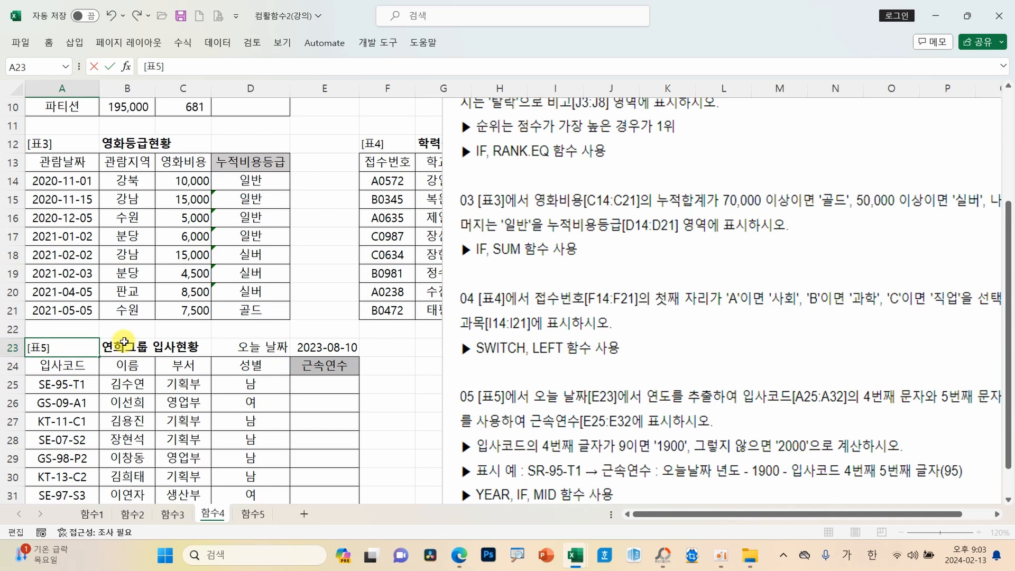
pyautogui.click(205, 440)
pyautogui.scroll(-2, 317, 412)
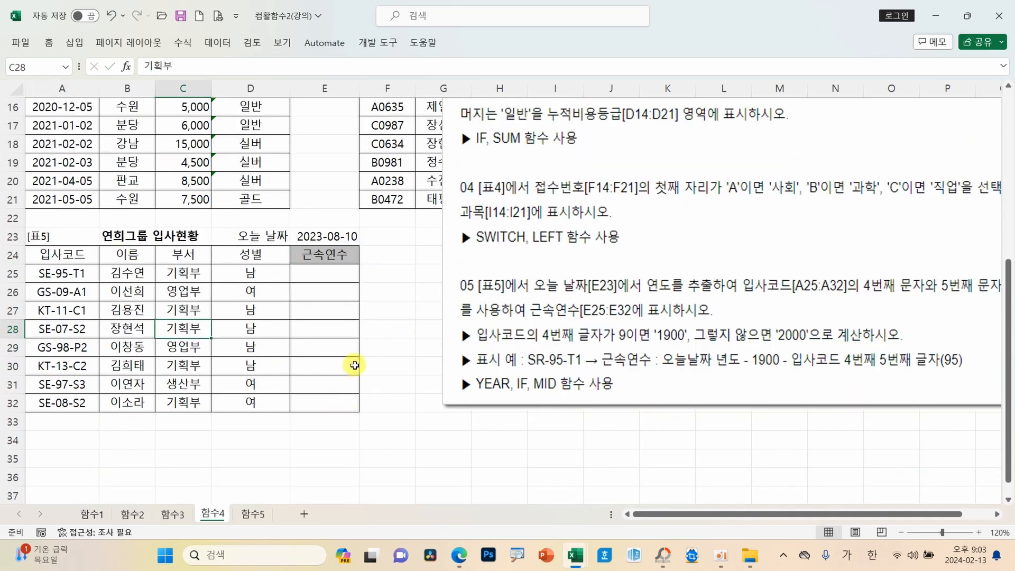
pyautogui.moveTo(525, 329); pyautogui.dragTo(459, 315)
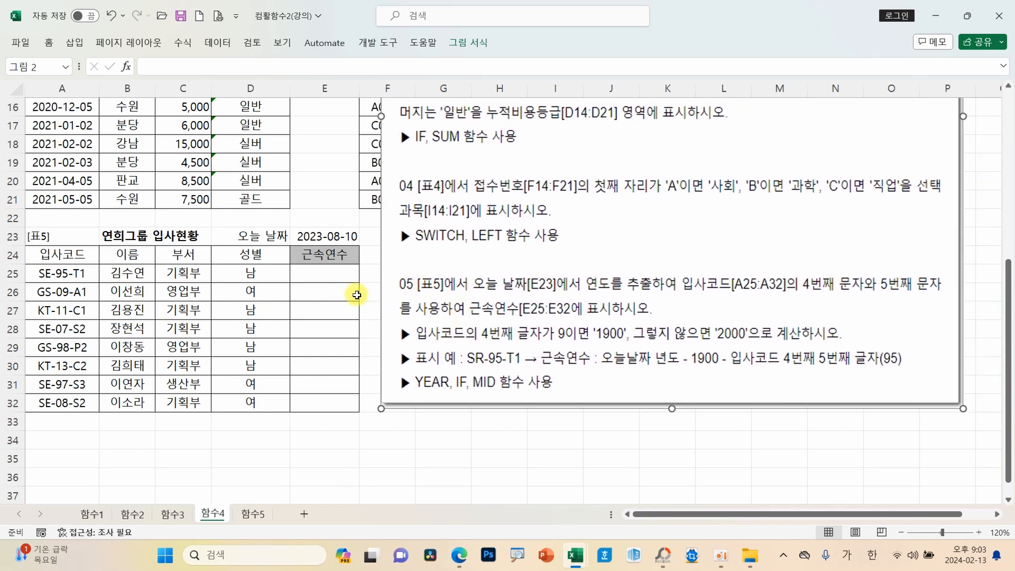
# Step: Read question 05's rules for 오늘 날짜, the 4th and 5th characters of 입사코드, and the required functions
pyautogui.click(319, 237)
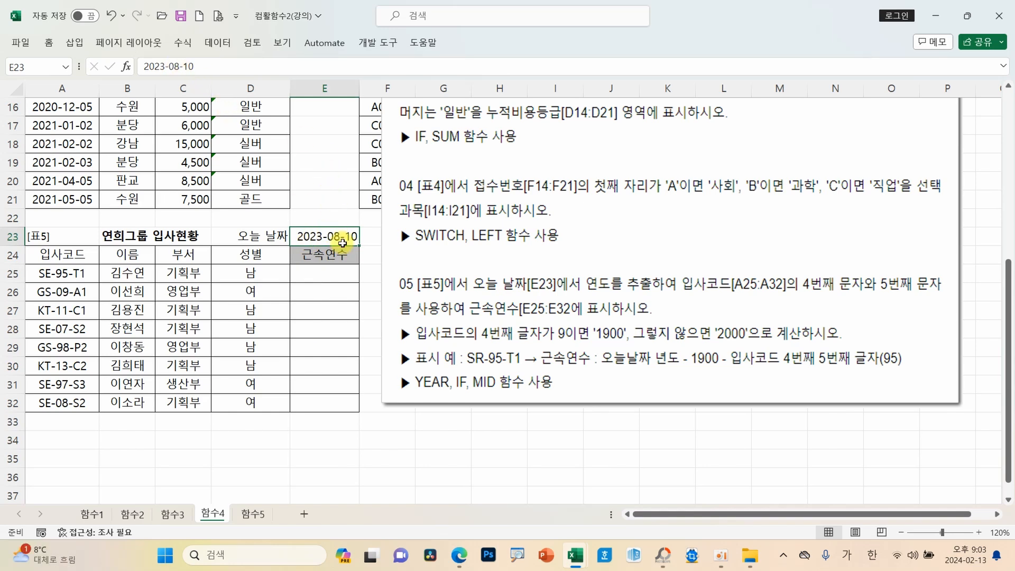
pyautogui.click(334, 271)
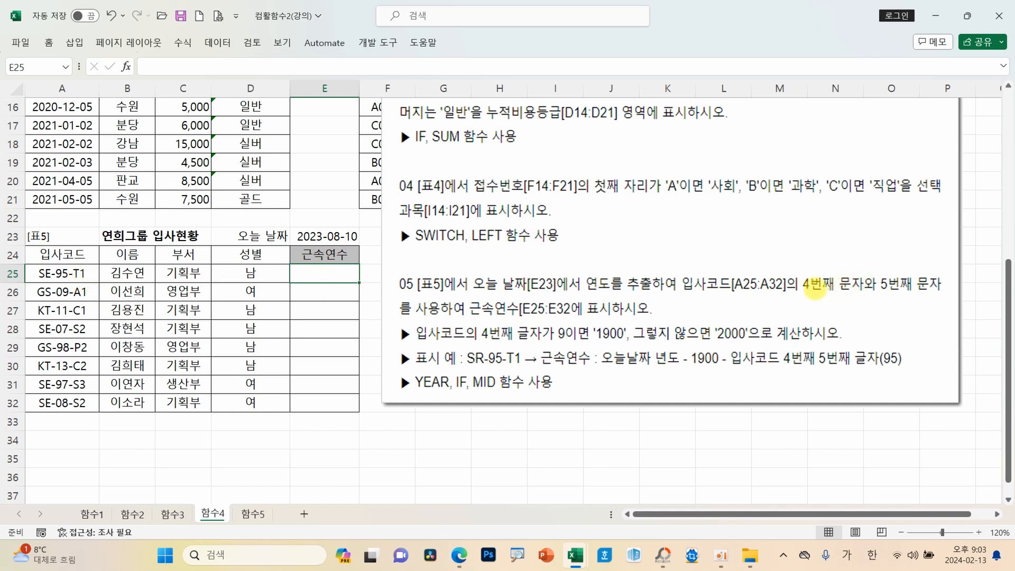
pyautogui.moveTo(682, 296); pyautogui.dragTo(943, 294)
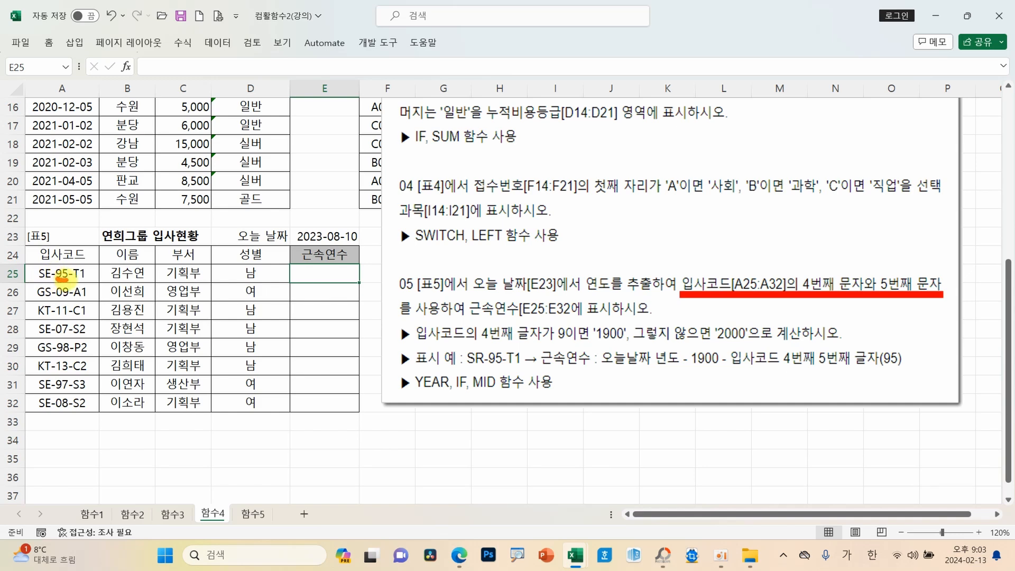
pyautogui.moveTo(102, 305)
pyautogui.mouseDown()
pyautogui.moveTo(83, 330)
pyautogui.moveTo(113, 331)
pyautogui.moveTo(86, 355)
pyautogui.moveTo(100, 366)
pyautogui.mouseUp()
pyautogui.moveTo(124, 317)
pyautogui.mouseDown()
pyautogui.moveTo(135, 351)
pyautogui.moveTo(205, 337)
pyautogui.mouseUp()
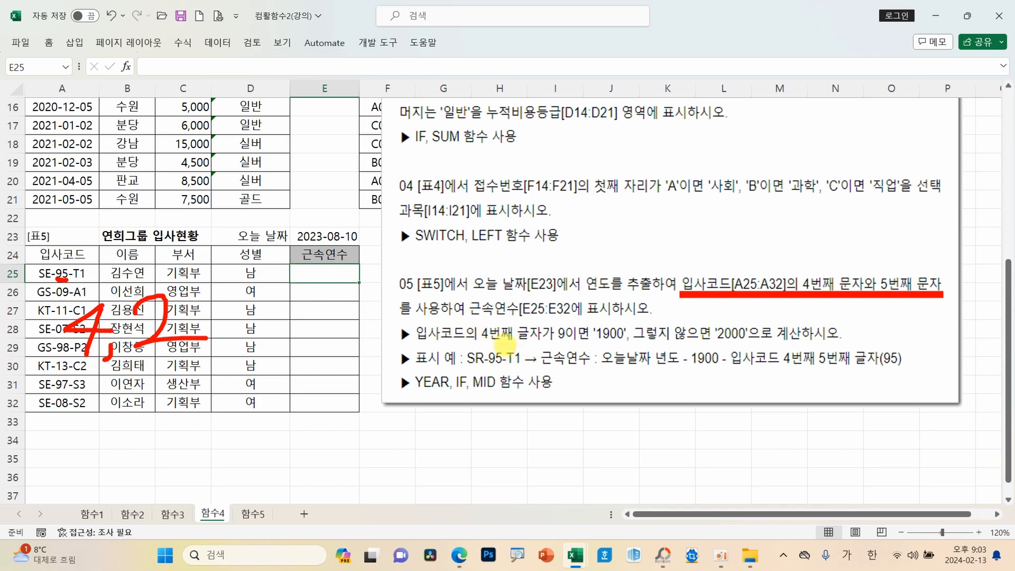
pyautogui.moveTo(586, 344); pyautogui.dragTo(608, 342)
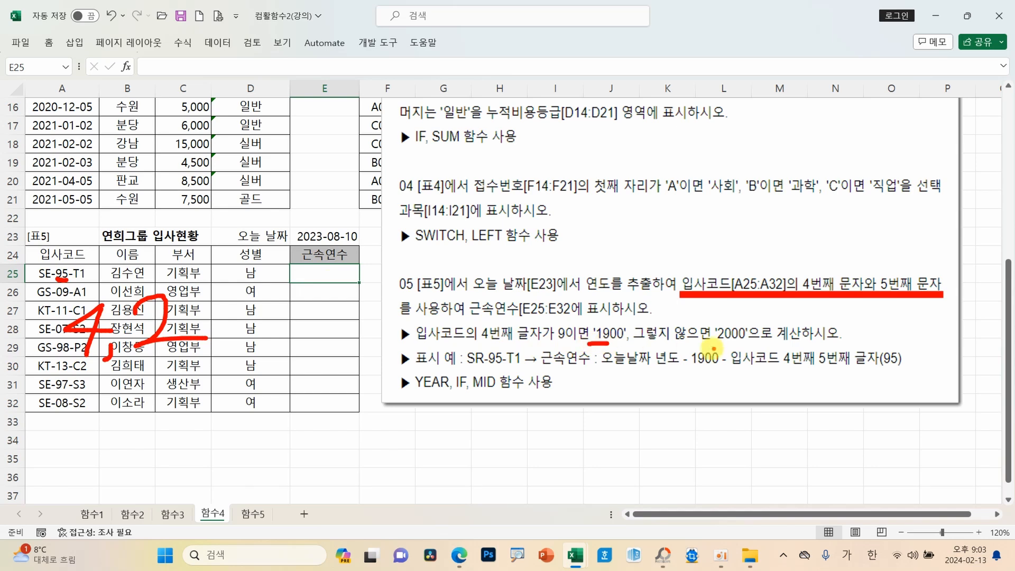
pyautogui.moveTo(714, 346); pyautogui.dragTo(756, 333)
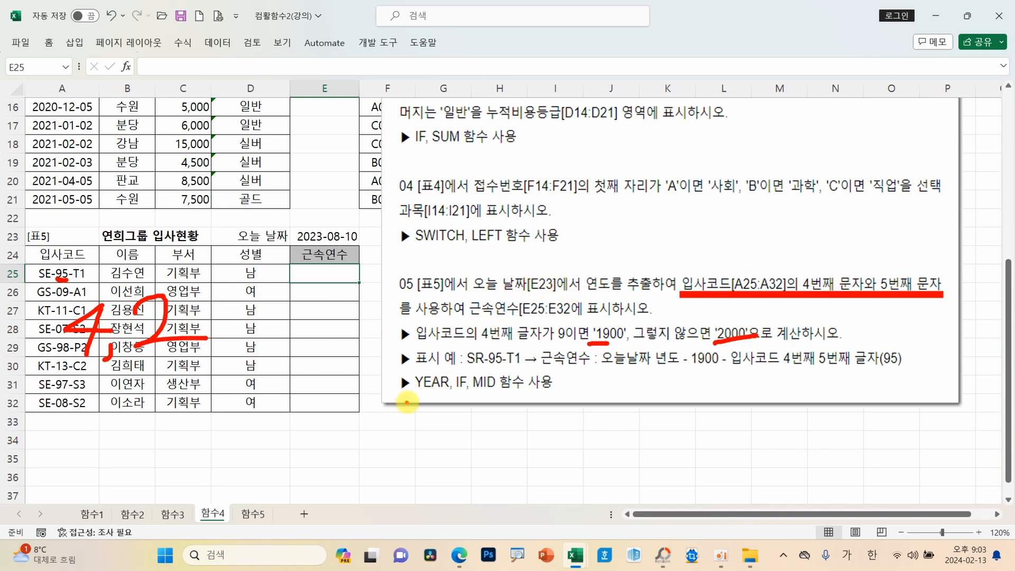
pyautogui.moveTo(419, 392); pyautogui.dragTo(441, 393)
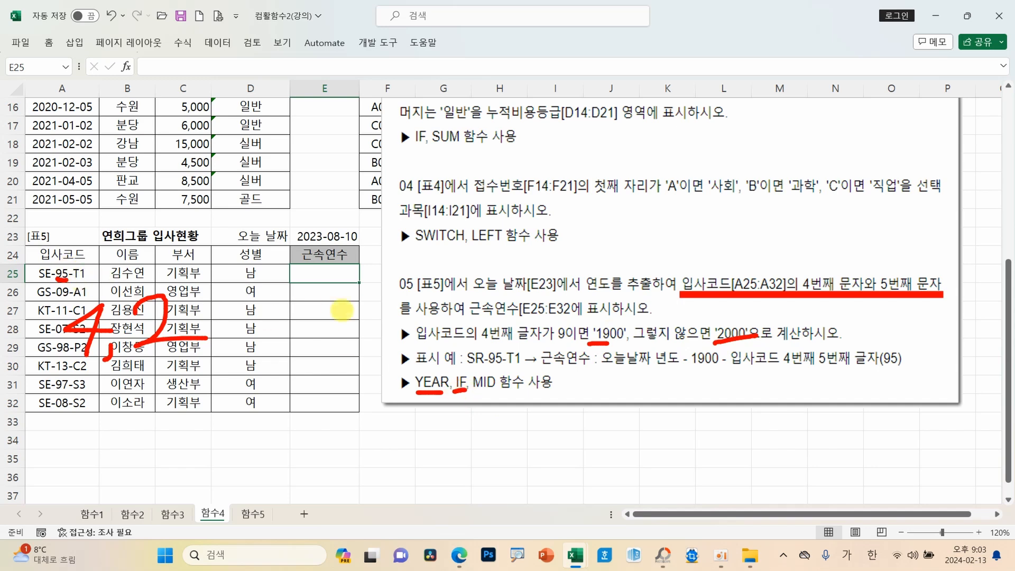
pyautogui.moveTo(478, 392); pyautogui.dragTo(491, 392)
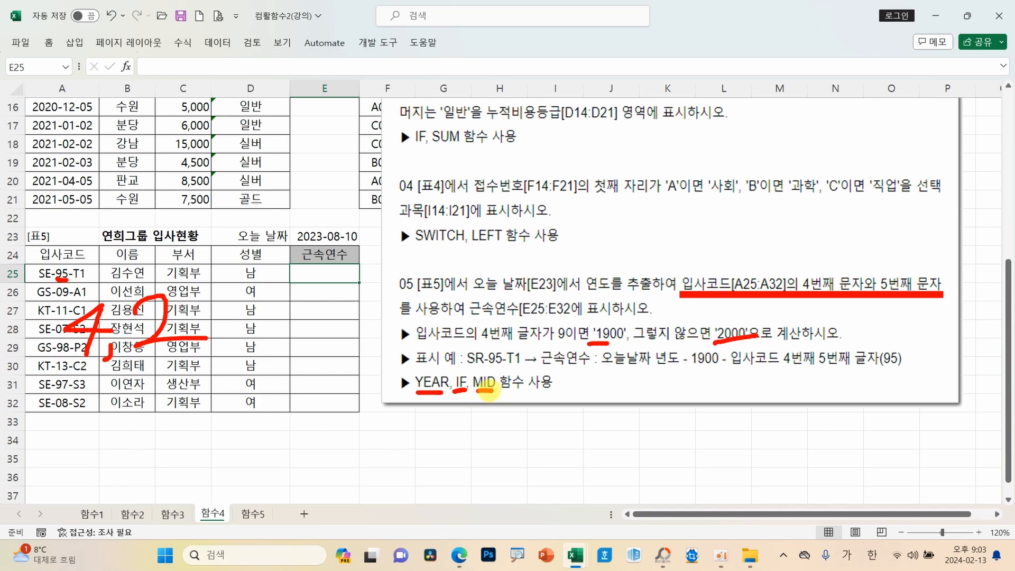
pyautogui.press('Escape')
# Step: Examine the 근속연수 example in question 05 and match its parts to YEAR, IF and MID
pyautogui.moveTo(411, 348); pyautogui.dragTo(925, 373)
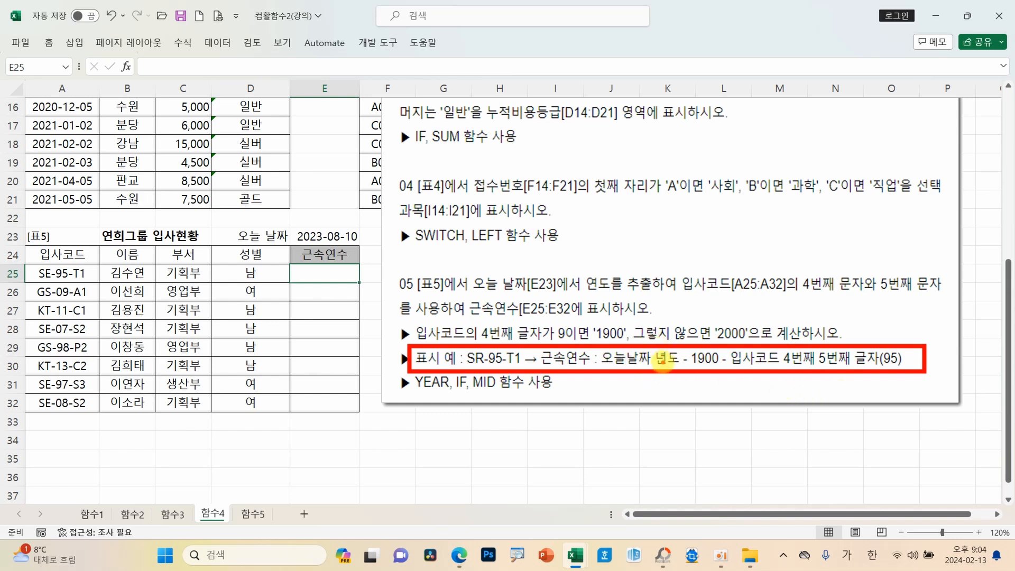
pyautogui.moveTo(702, 370); pyautogui.dragTo(702, 440)
pyautogui.moveTo(694, 440)
pyautogui.mouseDown()
pyautogui.moveTo(712, 439)
pyautogui.moveTo(718, 452)
pyautogui.mouseUp()
pyautogui.moveTo(712, 413)
pyautogui.mouseDown()
pyautogui.moveTo(736, 411)
pyautogui.moveTo(721, 428)
pyautogui.moveTo(733, 429)
pyautogui.mouseUp()
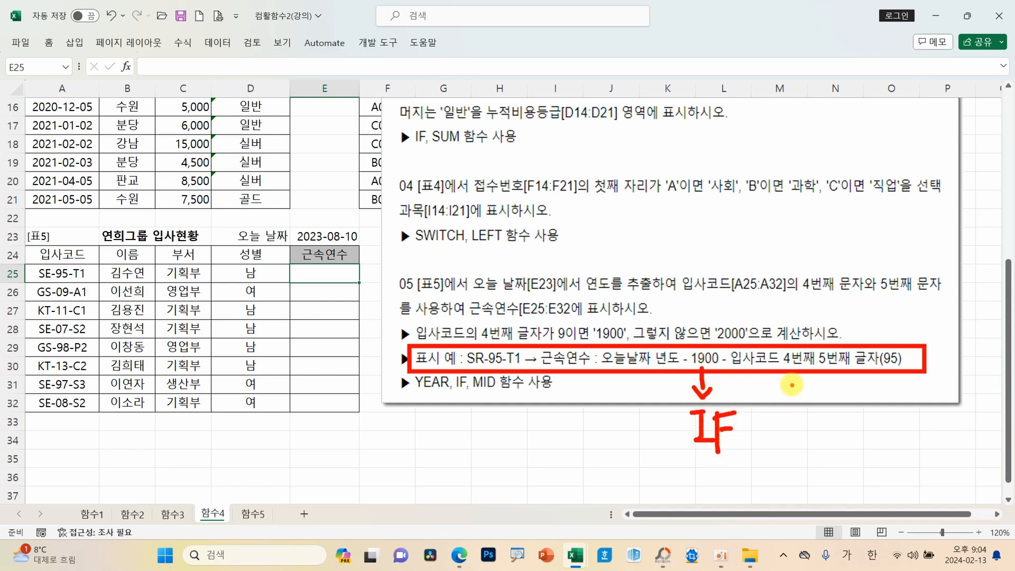
pyautogui.moveTo(801, 390); pyautogui.dragTo(803, 401)
pyautogui.moveTo(795, 389)
pyautogui.mouseDown()
pyautogui.moveTo(805, 402)
pyautogui.moveTo(818, 389)
pyautogui.mouseUp()
pyautogui.moveTo(771, 424)
pyautogui.mouseDown()
pyautogui.moveTo(769, 452)
pyautogui.moveTo(812, 463)
pyautogui.mouseUp()
pyautogui.moveTo(826, 426)
pyautogui.mouseDown()
pyautogui.moveTo(826, 465)
pyautogui.moveTo(848, 447)
pyautogui.moveTo(833, 466)
pyautogui.mouseUp()
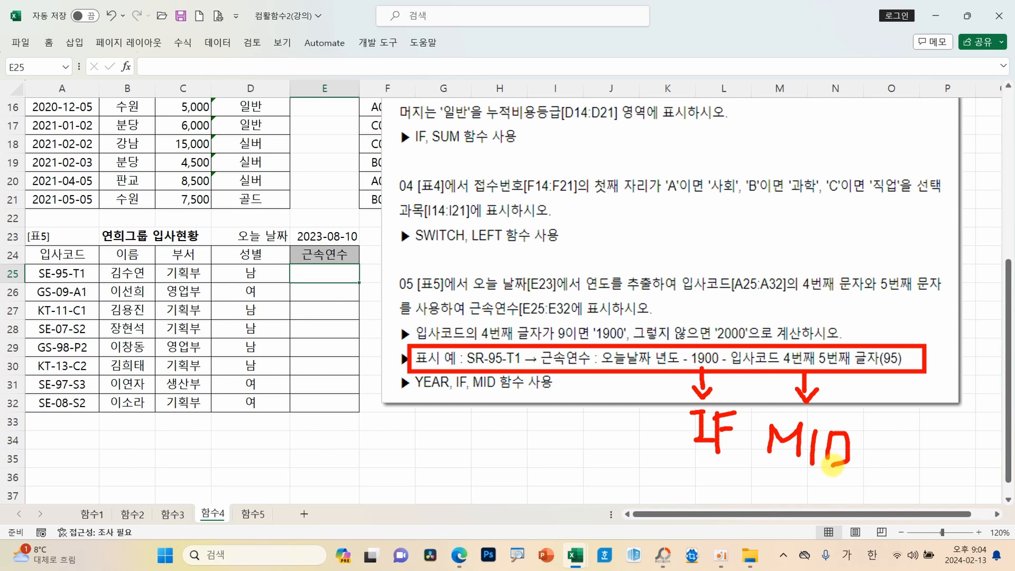
pyautogui.moveTo(628, 372)
pyautogui.mouseDown()
pyautogui.moveTo(616, 406)
pyautogui.moveTo(629, 400)
pyautogui.mouseUp()
pyautogui.moveTo(559, 412)
pyautogui.mouseDown()
pyautogui.moveTo(574, 422)
pyautogui.moveTo(556, 453)
pyautogui.moveTo(592, 447)
pyautogui.moveTo(603, 458)
pyautogui.mouseUp()
pyautogui.moveTo(626, 425)
pyautogui.mouseDown()
pyautogui.moveTo(612, 447)
pyautogui.moveTo(630, 437)
pyautogui.moveTo(633, 471)
pyautogui.mouseUp()
pyautogui.moveTo(623, 455); pyautogui.dragTo(664, 453)
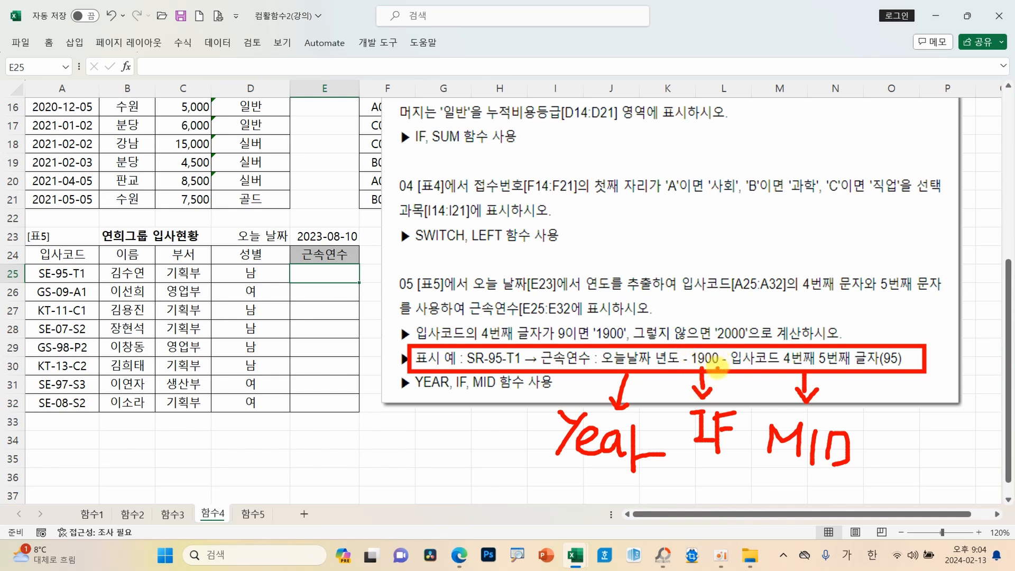
pyautogui.moveTo(696, 263)
pyautogui.mouseDown()
pyautogui.moveTo(725, 274)
pyautogui.moveTo(654, 284)
pyautogui.moveTo(709, 315)
pyautogui.mouseUp()
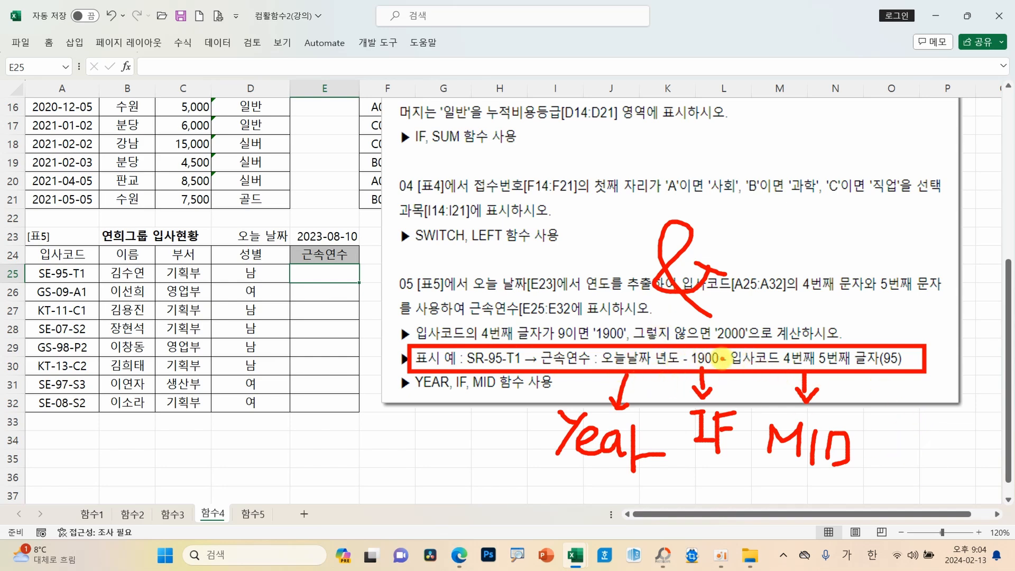
pyautogui.moveTo(639, 220); pyautogui.dragTo(775, 305)
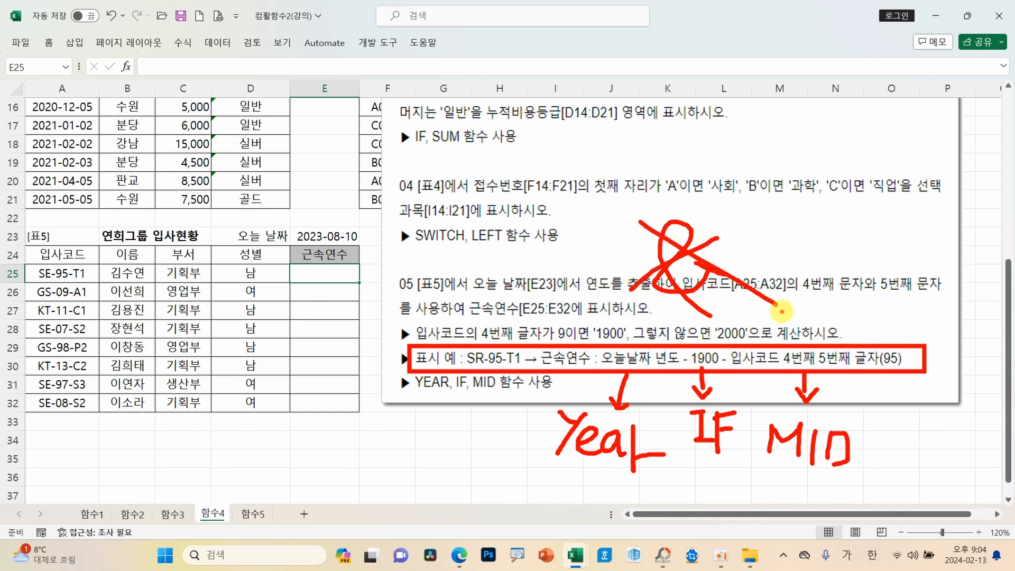
pyautogui.press('Escape')
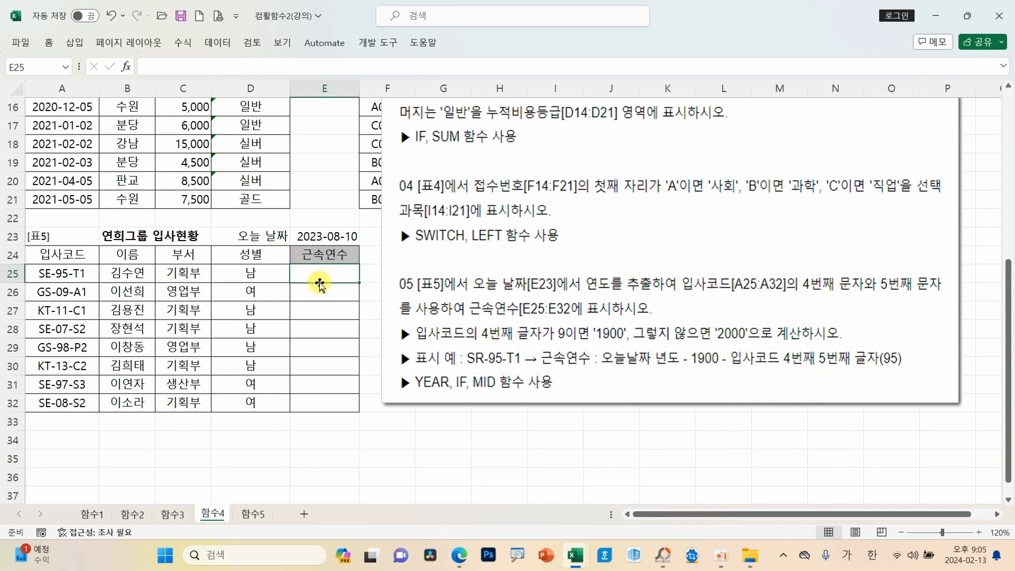
# Step: Enter the formula =YEAR(E23) in E25 to extract the year of 오늘 날짜
pyautogui.write('=')
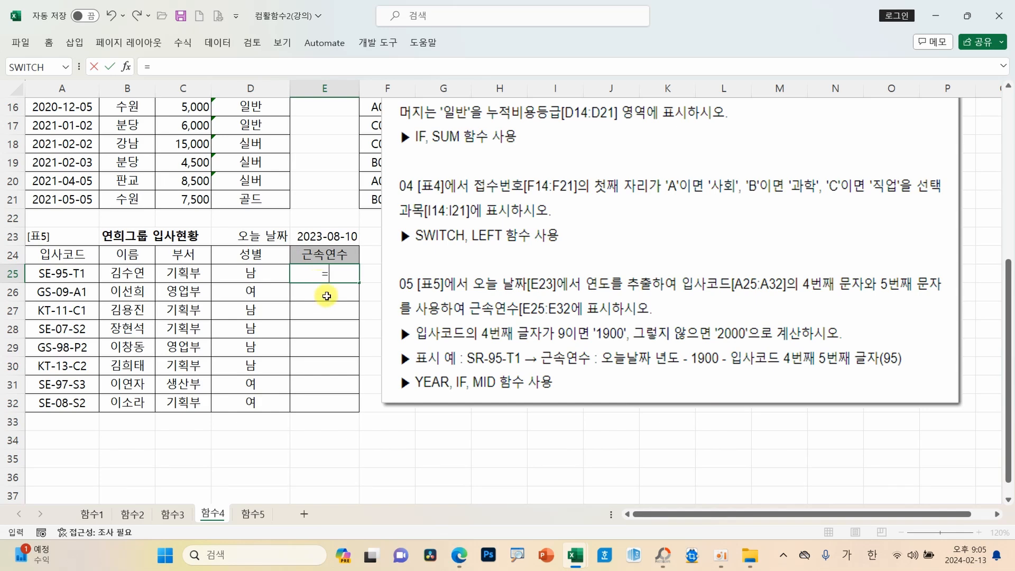
pyautogui.write('YE')
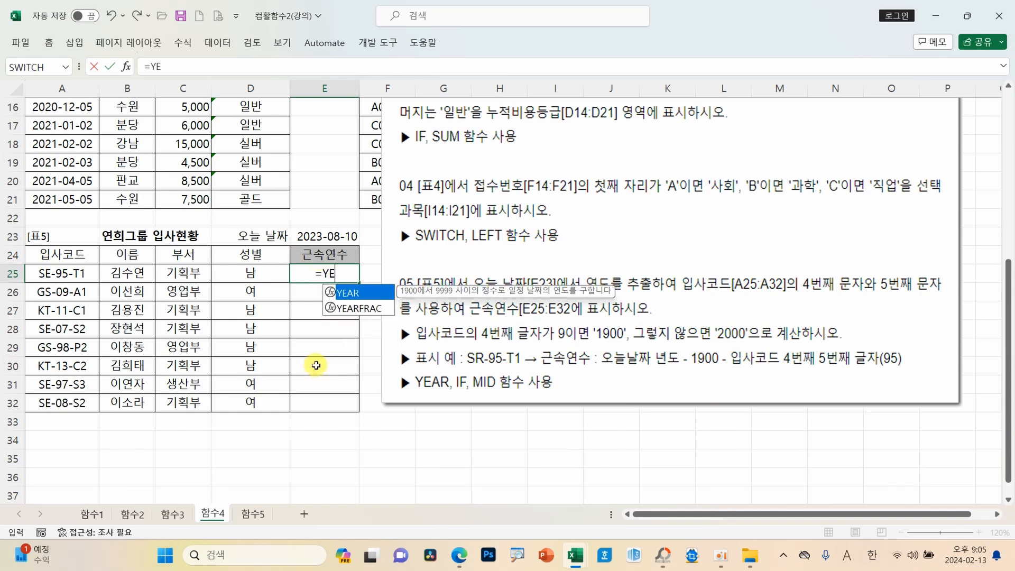
pyautogui.write('A')
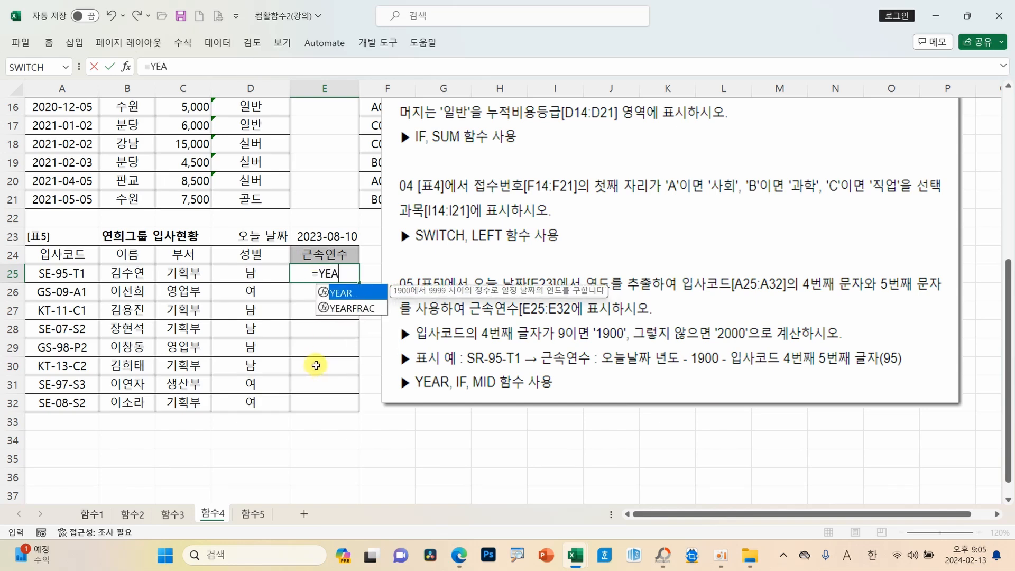
pyautogui.write('R(')
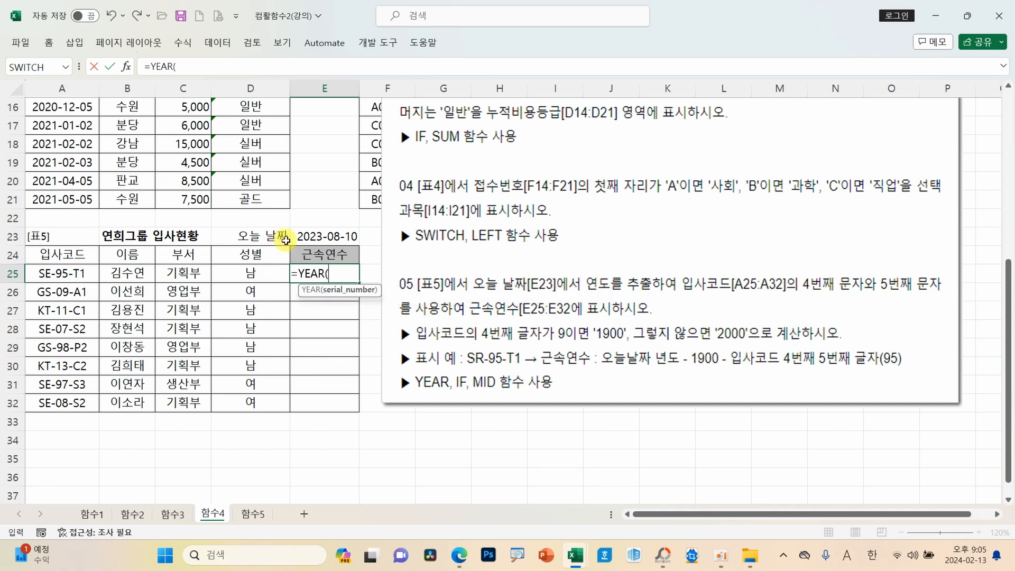
pyautogui.click(309, 241)
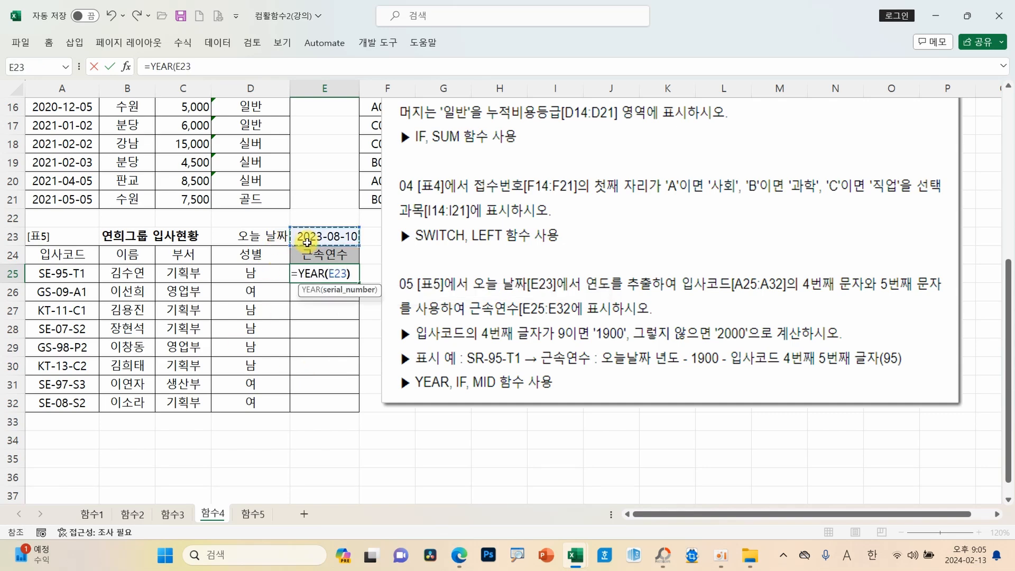
pyautogui.write(')')
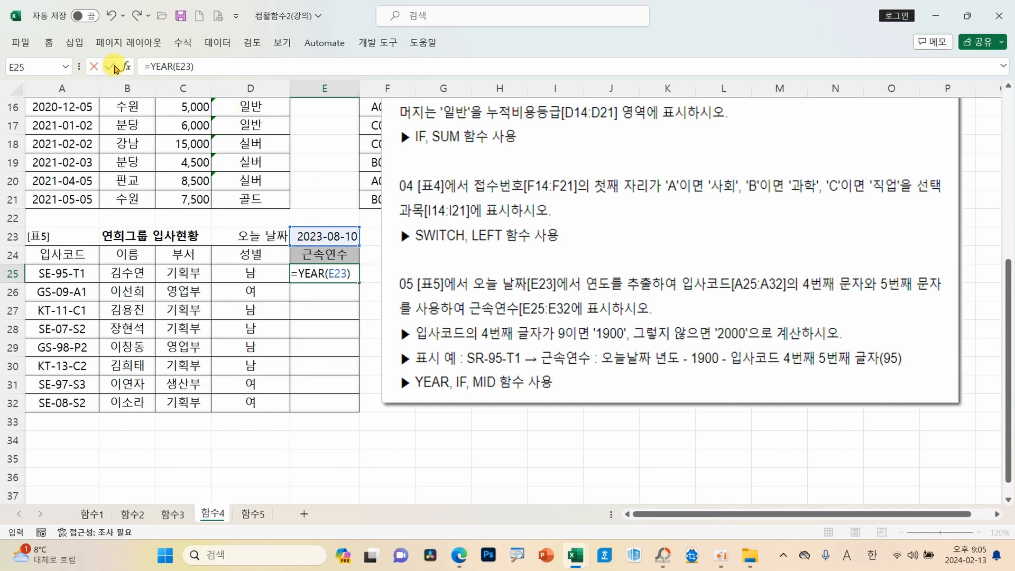
pyautogui.click(111, 66)
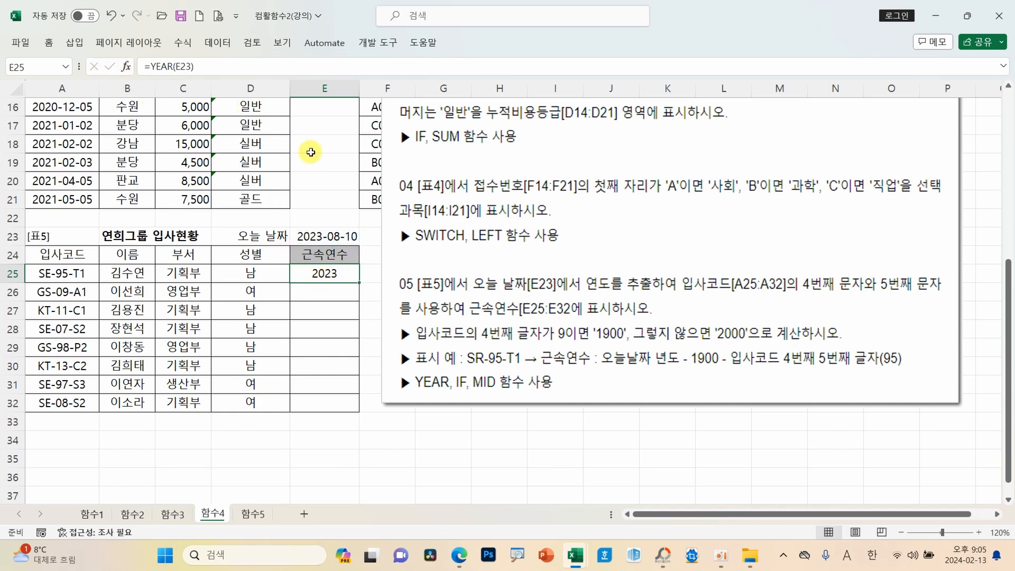
# Step: Extend E25's formula by subtracting an IF function with the condition MID(A25,4,1)="9"
pyautogui.click(236, 65)
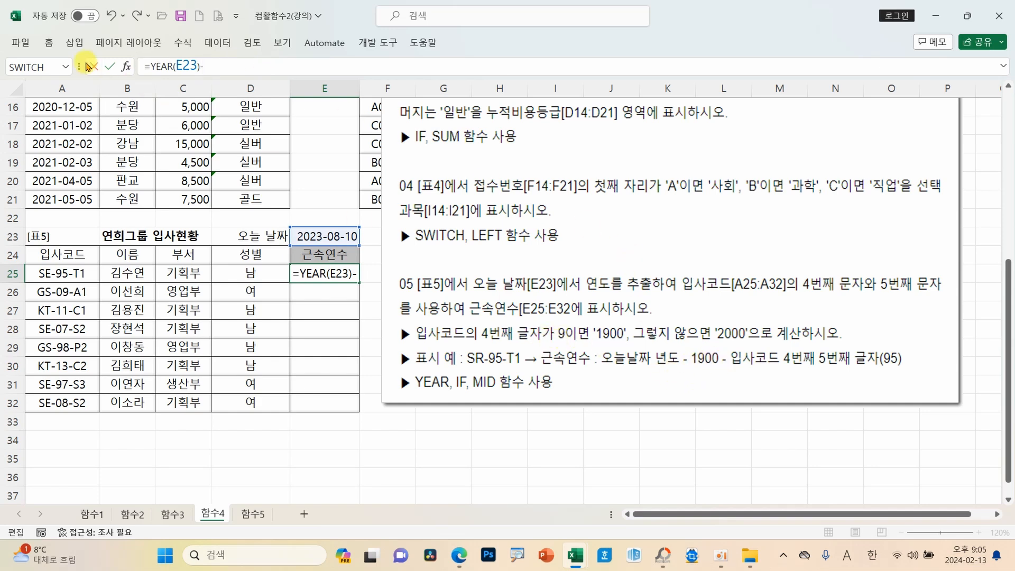
pyautogui.click(66, 68)
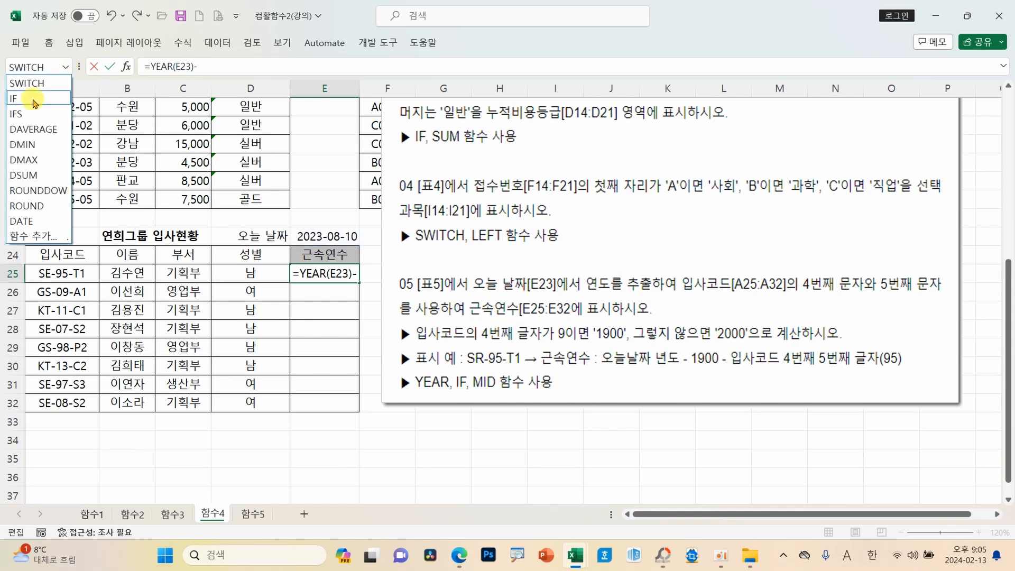
pyautogui.click(26, 99)
pyautogui.moveTo(371, 79); pyautogui.dragTo(443, 93)
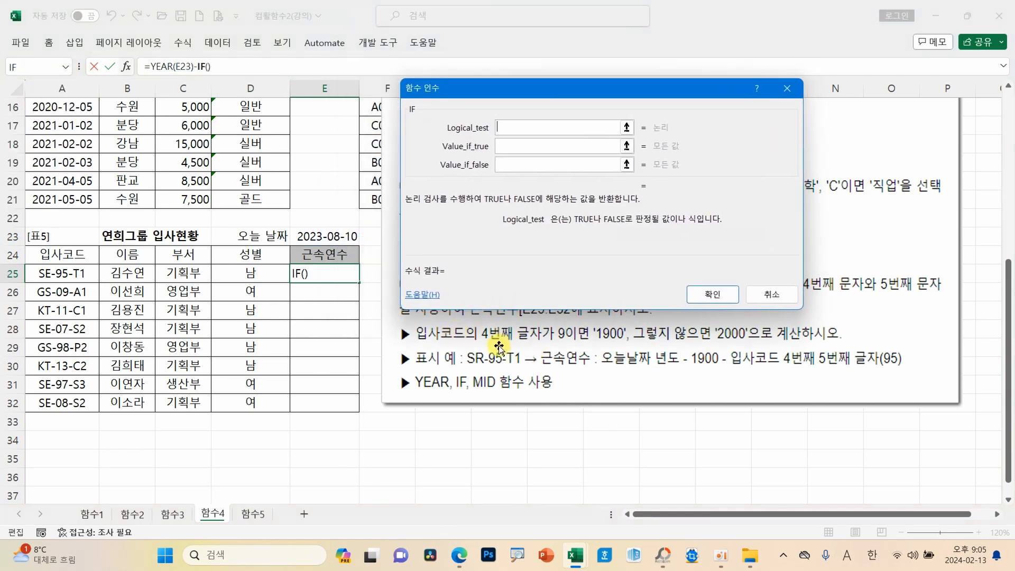
pyautogui.click(559, 142)
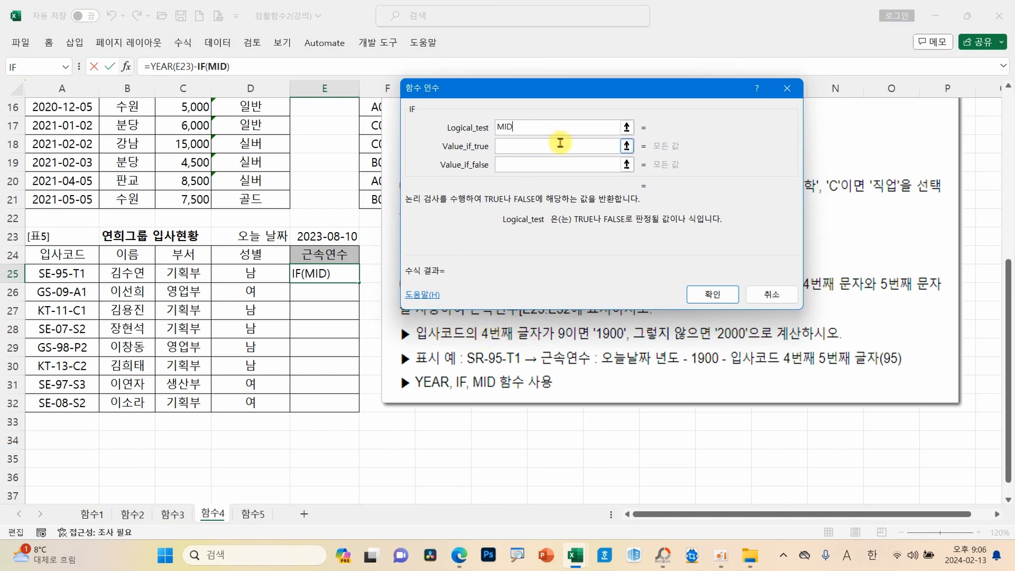
pyautogui.click(83, 279)
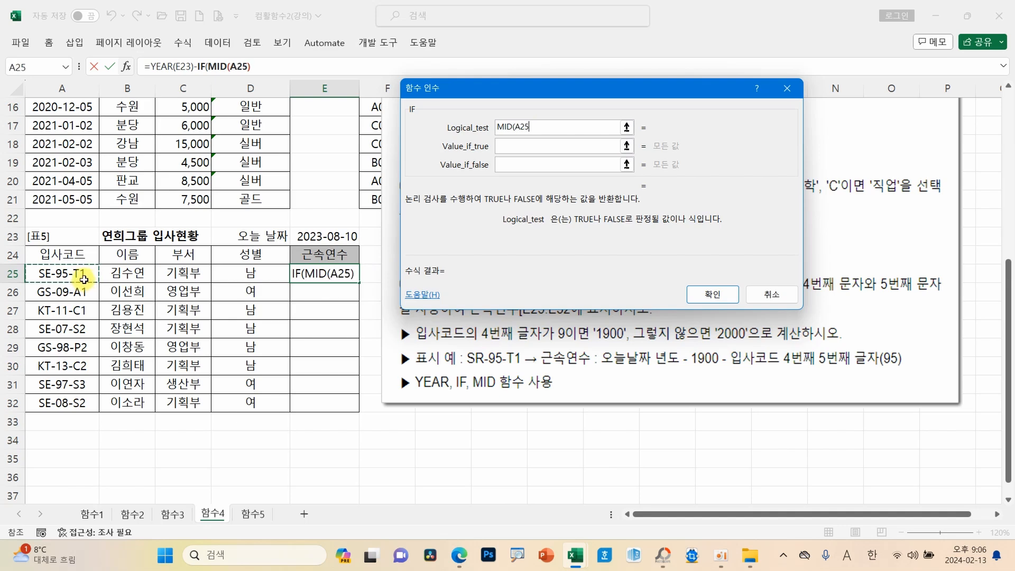
pyautogui.write(',4,1)="9')
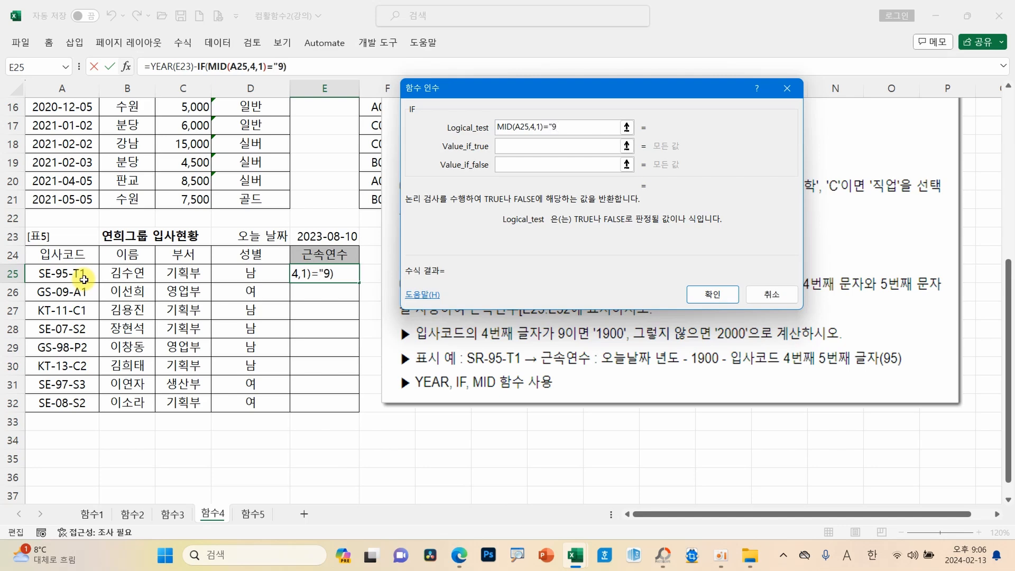
# Step: Make the IF function return 1900 when the condition is true and 2000 otherwise, and accept the formula
pyautogui.press('Tab')
pyautogui.write('190')
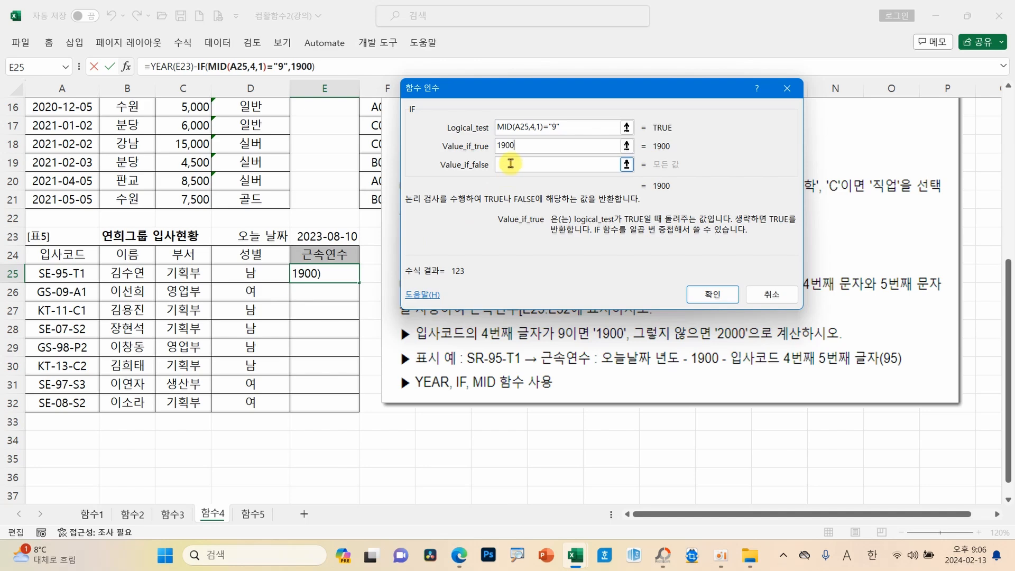
pyautogui.click(510, 164)
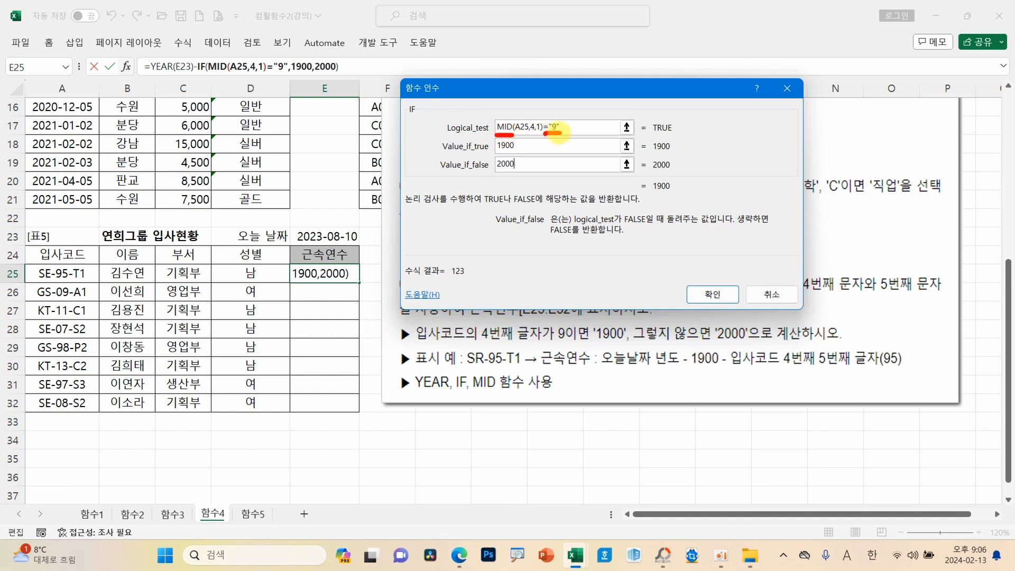
pyautogui.moveTo(734, 132); pyautogui.dragTo(748, 203)
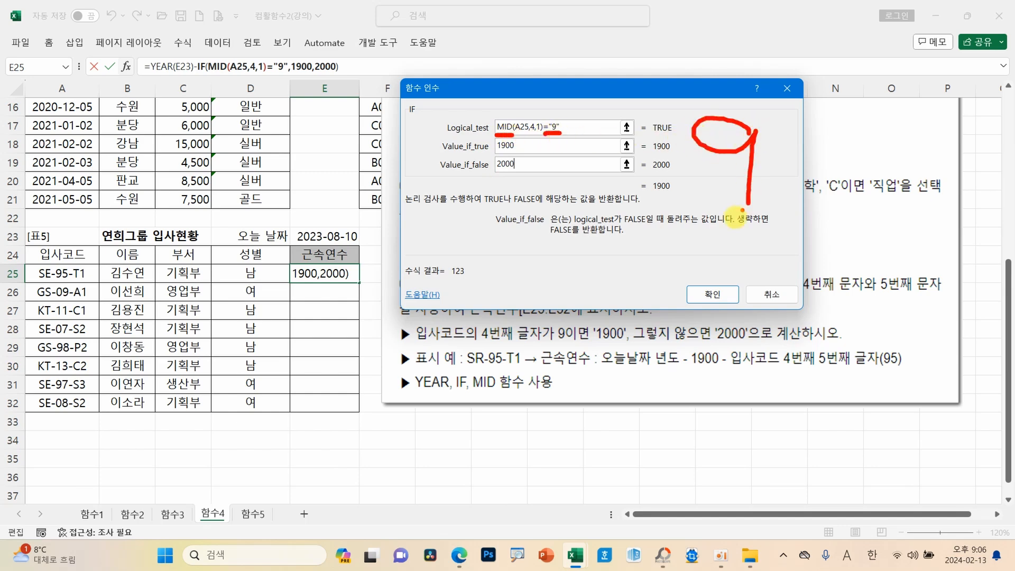
pyautogui.moveTo(694, 257); pyautogui.dragTo(692, 259)
pyautogui.moveTo(756, 240); pyautogui.dragTo(755, 316)
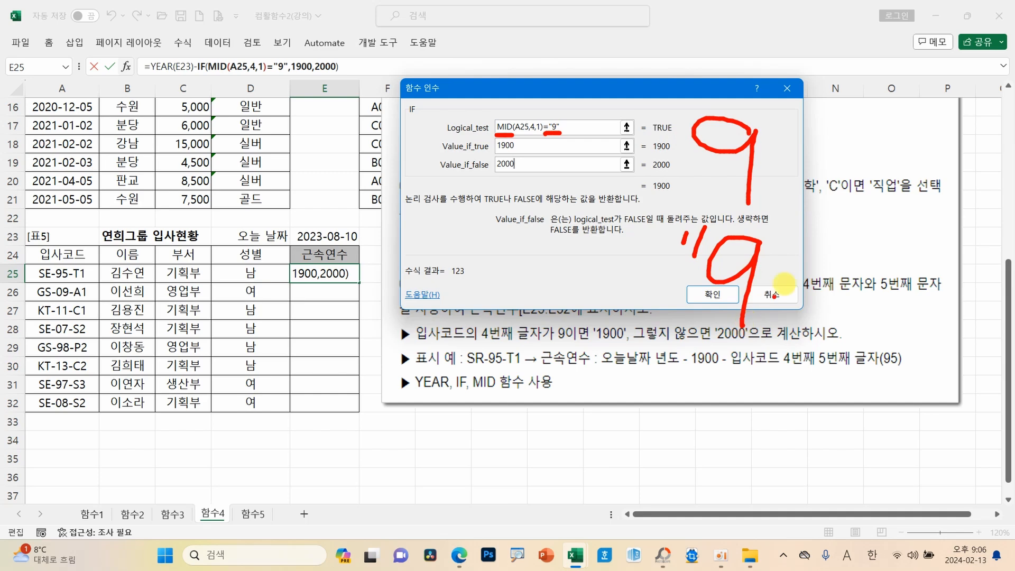
pyautogui.moveTo(786, 260); pyautogui.dragTo(799, 241)
pyautogui.moveTo(813, 236); pyautogui.dragTo(795, 271)
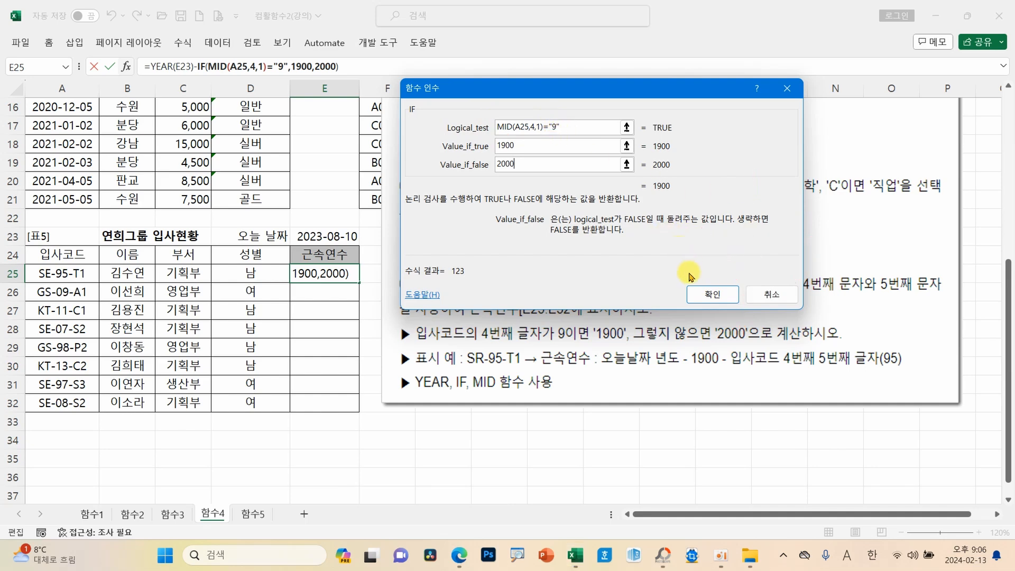
pyautogui.click(712, 294)
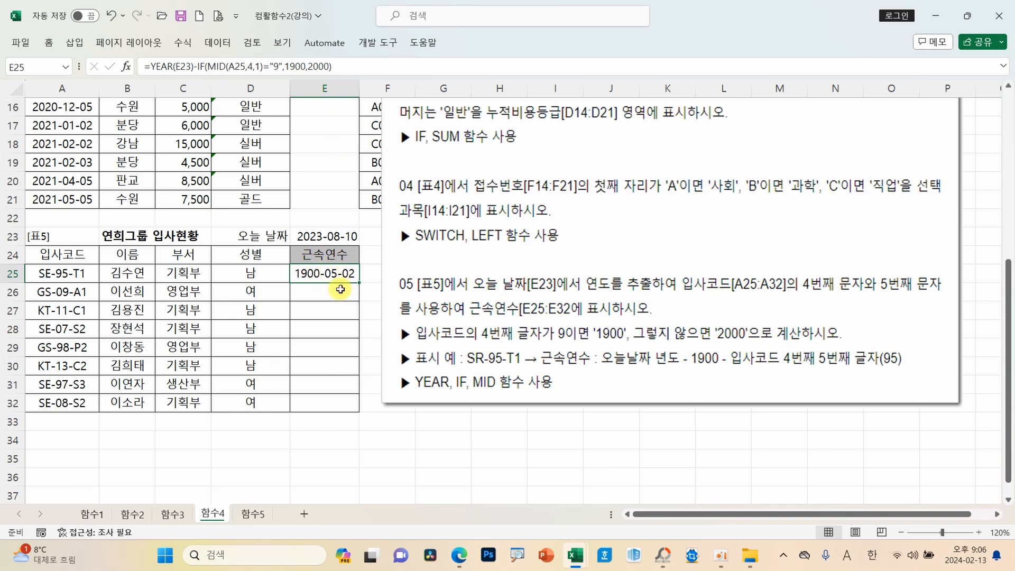
# Step: Append -MID(A25,4,2) to E25's formula to subtract the 4th and 5th characters of 입사코드
pyautogui.click(355, 68)
pyautogui.write('-')
pyautogui.write('MID')
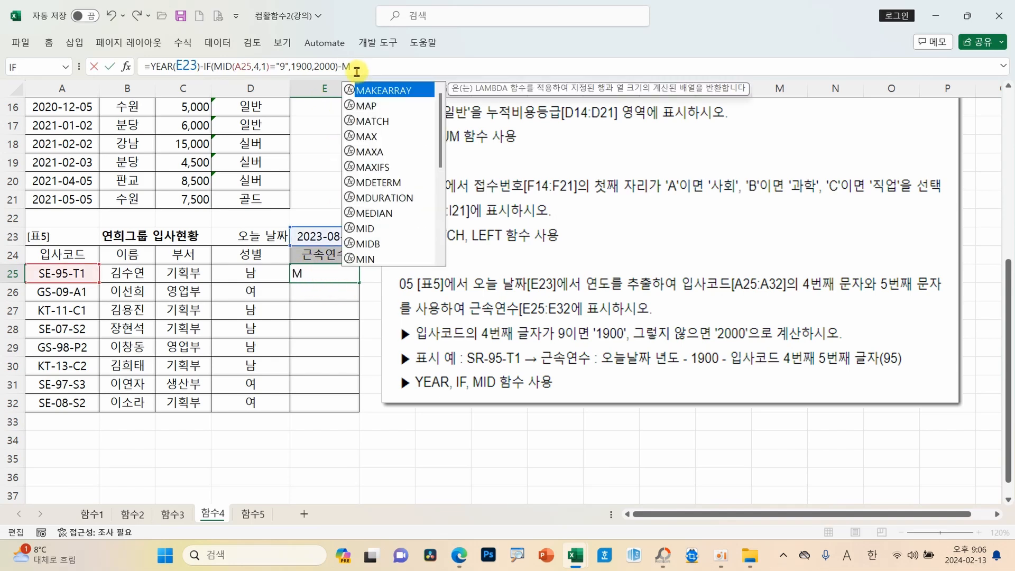
pyautogui.write('(')
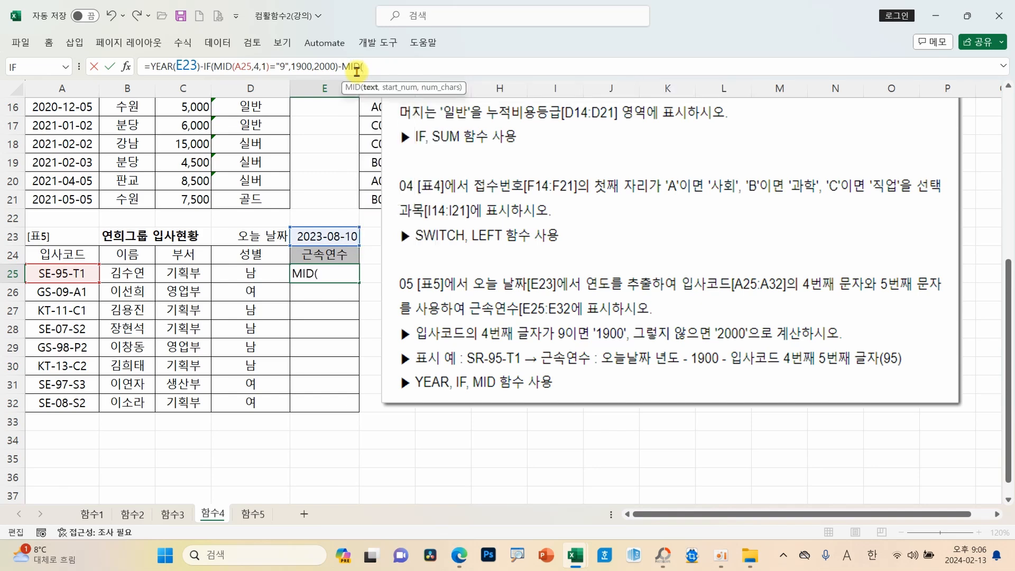
pyautogui.click(63, 273)
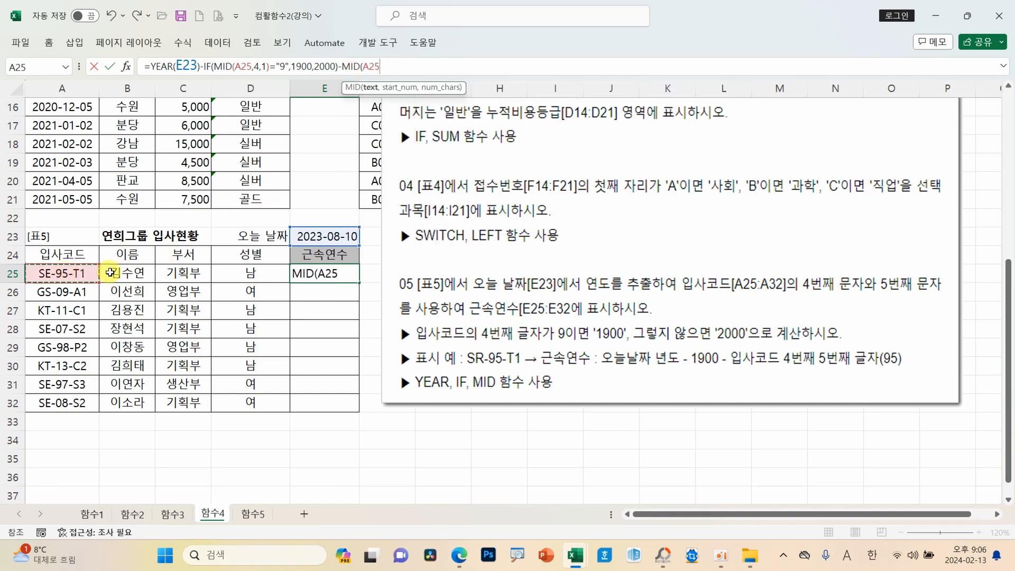
pyautogui.write(',')
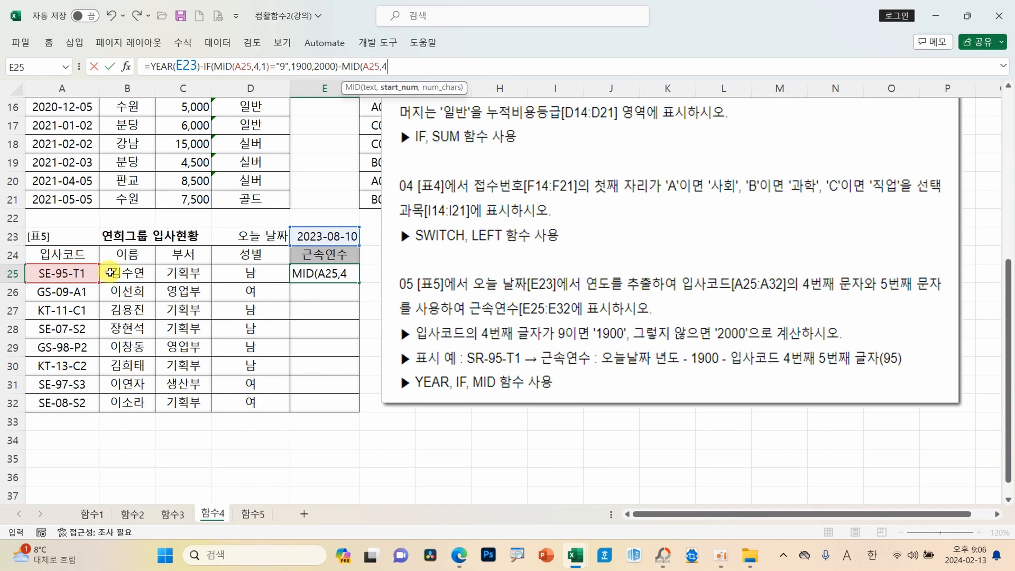
pyautogui.write('4,2)')
pyautogui.click(113, 67)
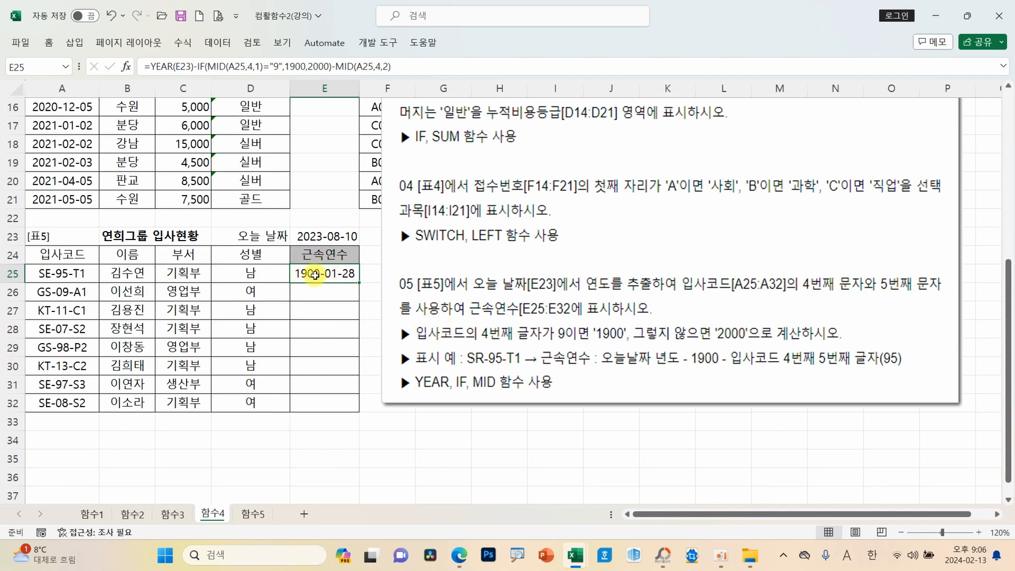
# Step: Change the display format of the 근속연수 cell E25 to 숫자
pyautogui.click(63, 44)
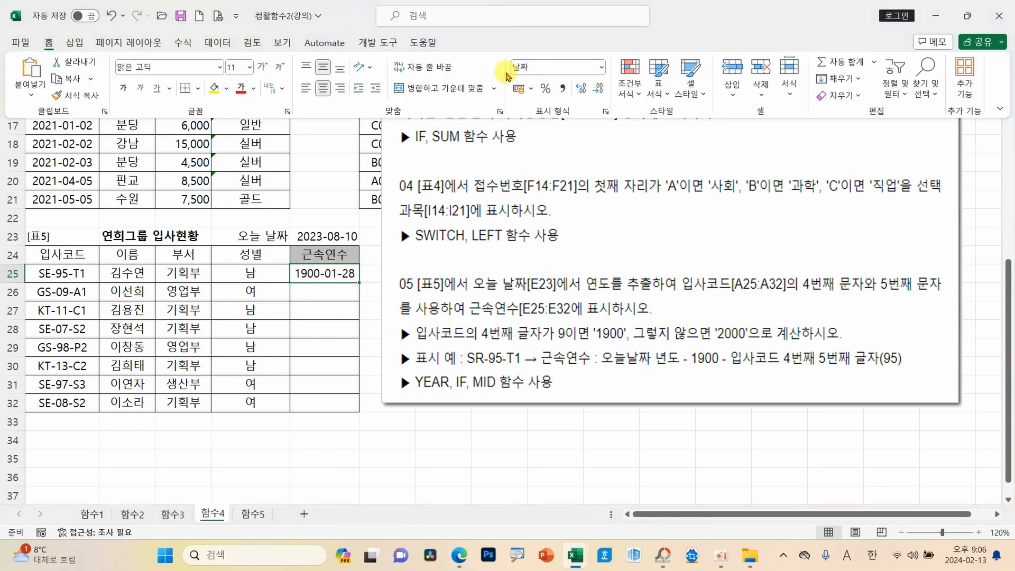
pyautogui.moveTo(334, 272)
pyautogui.mouseDown()
pyautogui.moveTo(489, 101)
pyautogui.moveTo(515, 53)
pyautogui.moveTo(542, 63)
pyautogui.moveTo(536, 82)
pyautogui.mouseUp()
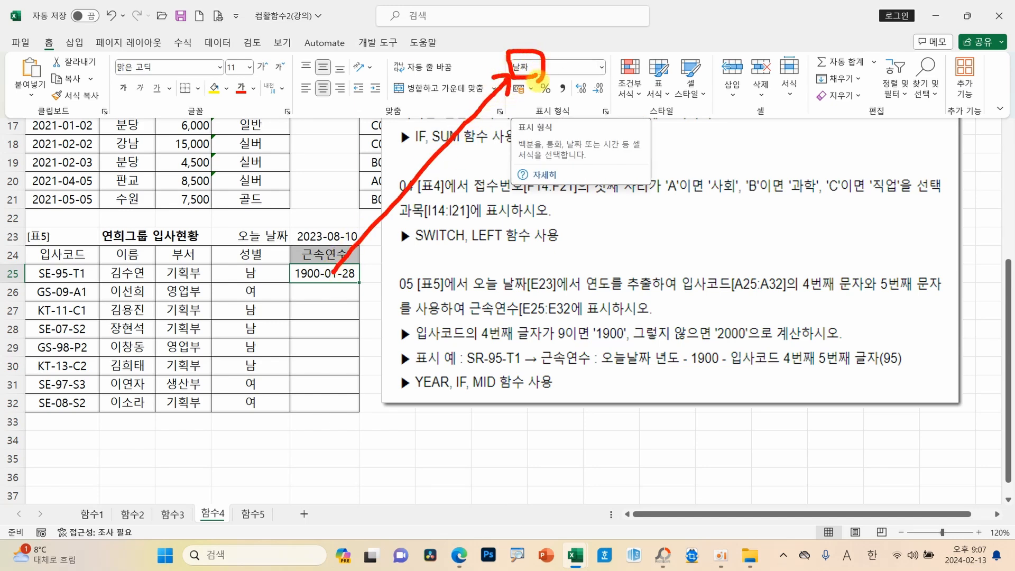
pyautogui.press('Escape')
pyautogui.click(49, 43)
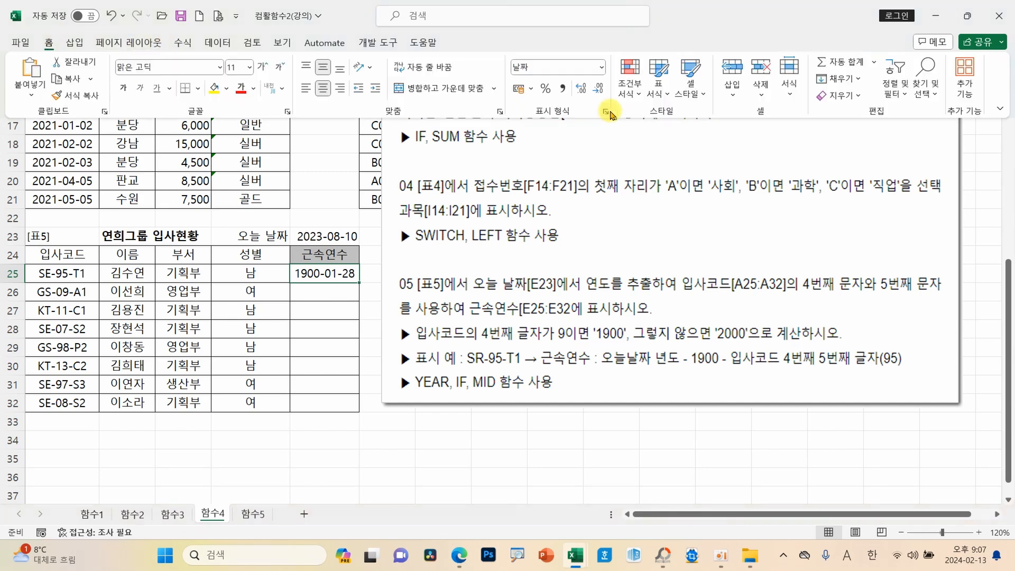
pyautogui.click(601, 67)
pyautogui.click(555, 90)
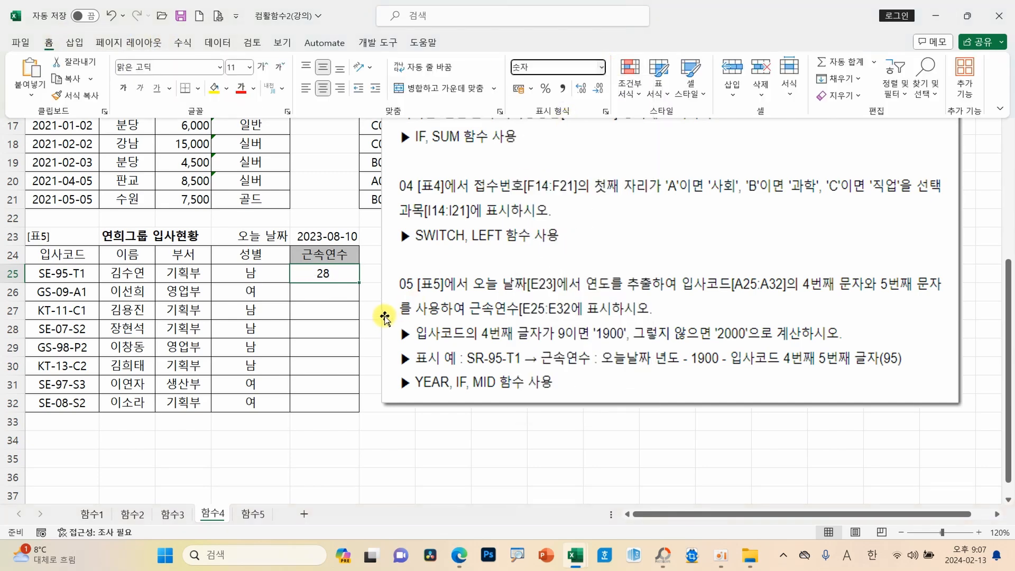
# Step: Copy E25's 근속연수 formula down through E32 with the relative reference to E23
pyautogui.click(357, 286)
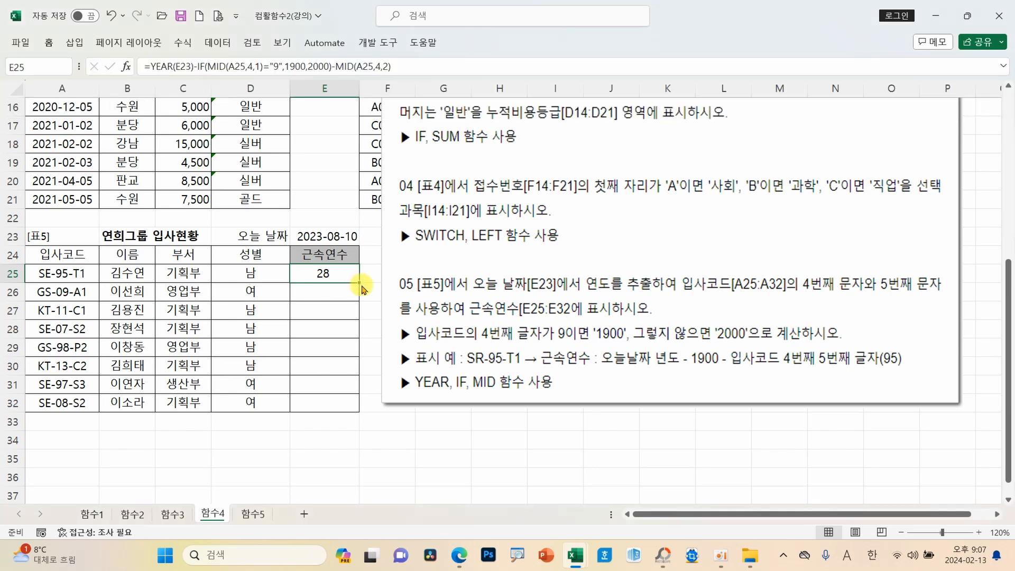
pyautogui.moveTo(358, 283); pyautogui.dragTo(351, 407)
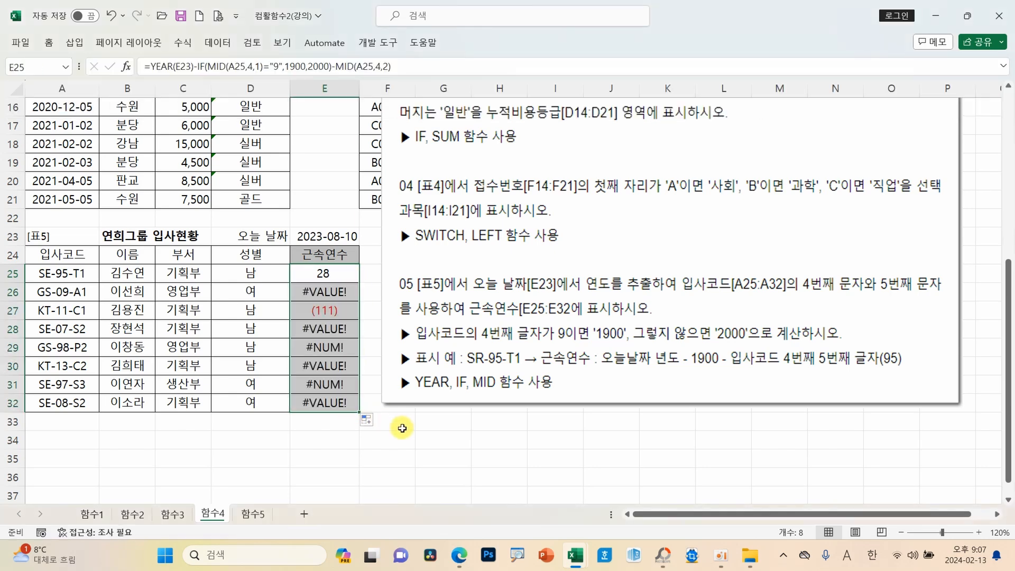
pyautogui.click(341, 279)
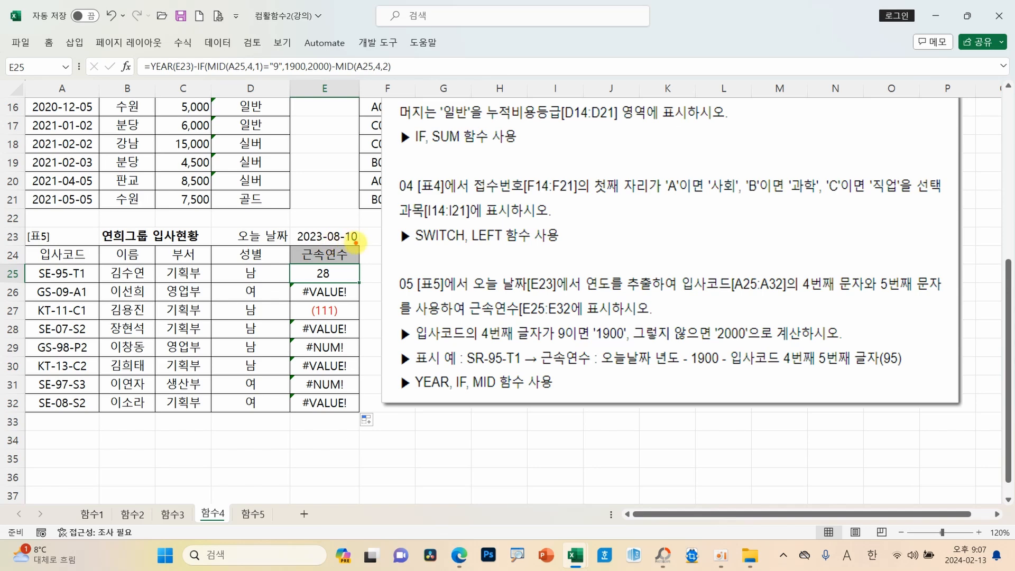
# Step: Make the 오늘 날짜 reference in E25's YEAR function absolute as $E$23, and copy the formula down through E32
pyautogui.moveTo(288, 224); pyautogui.dragTo(364, 249)
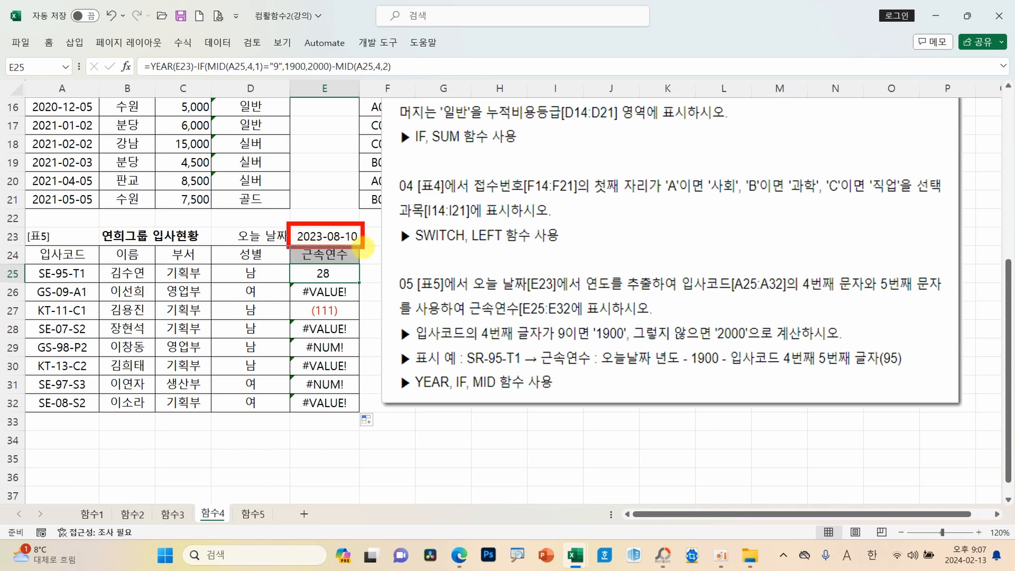
pyautogui.moveTo(323, 188)
pyautogui.mouseDown()
pyautogui.moveTo(316, 217)
pyautogui.moveTo(338, 212)
pyautogui.mouseUp()
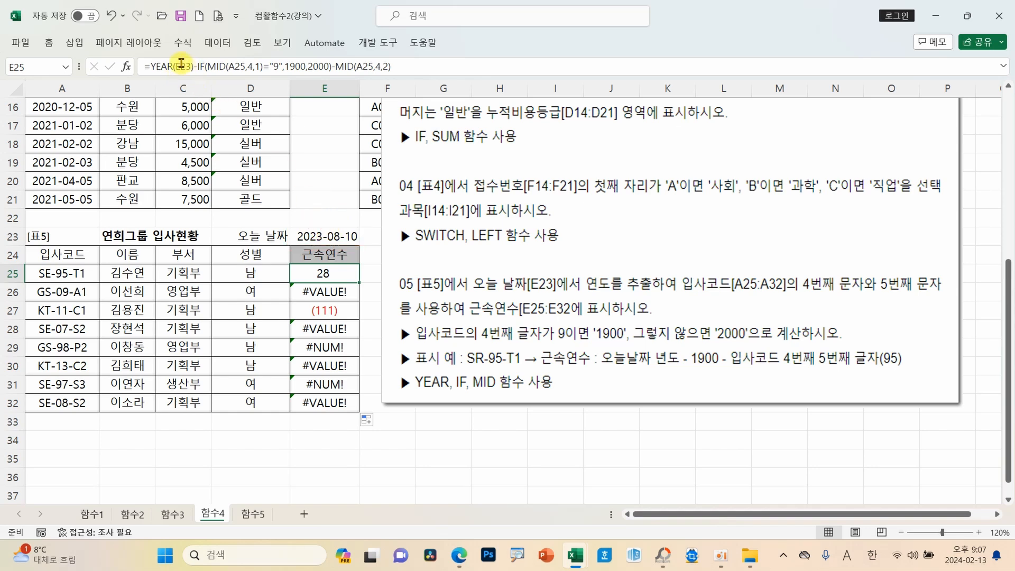
pyautogui.click(184, 65)
pyautogui.press('F4')
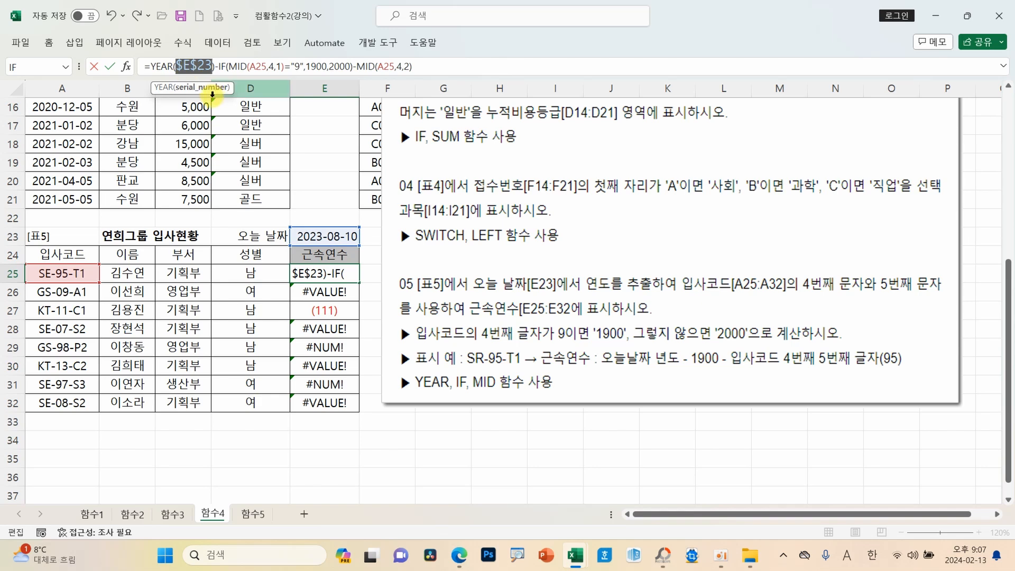
pyautogui.click(110, 66)
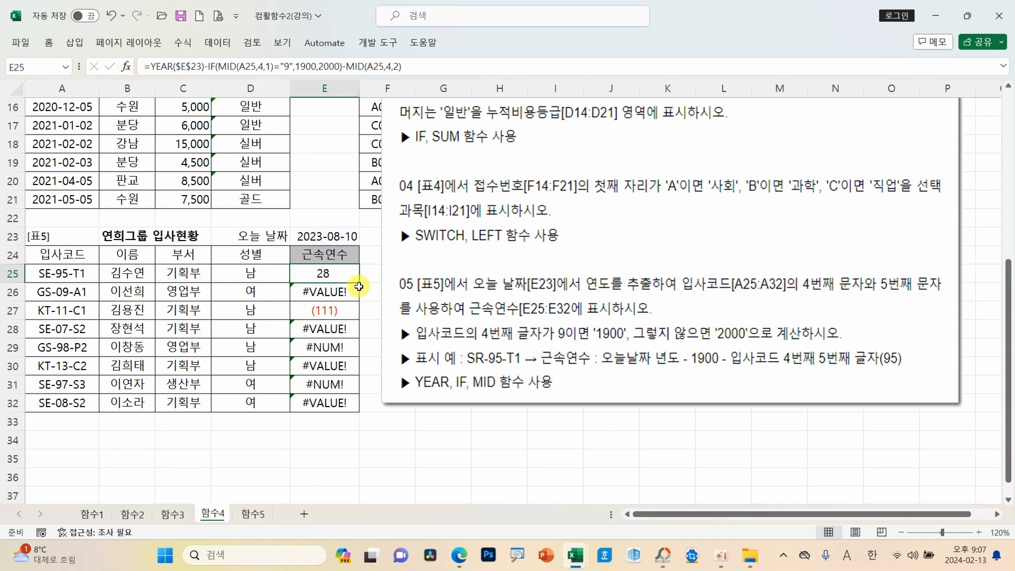
pyautogui.moveTo(359, 283); pyautogui.dragTo(360, 414)
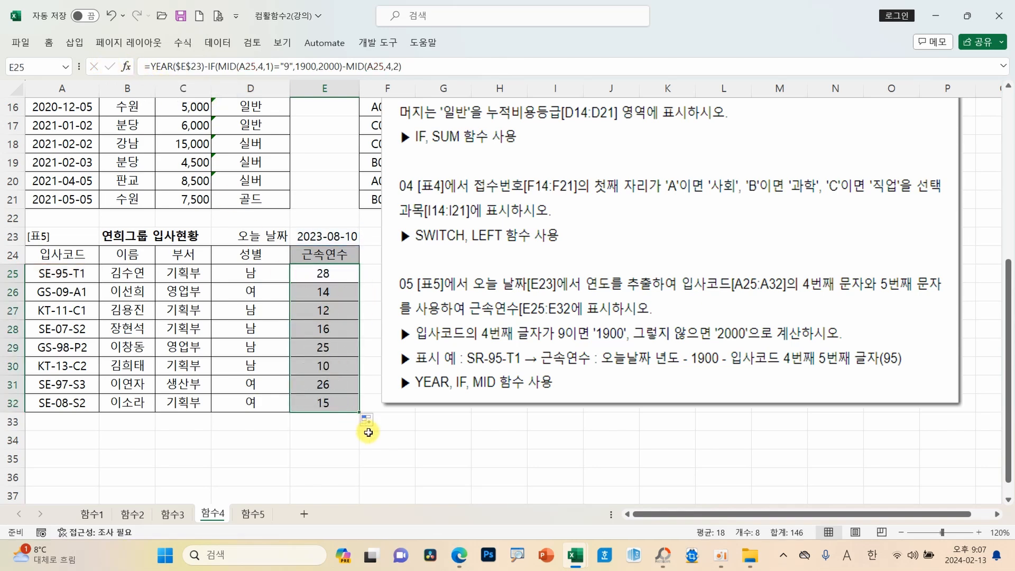
# Step: Examine the absolute reference $E$23 in E25's formula and match it to 오늘날짜 년도 in question 05's example
pyautogui.click(336, 275)
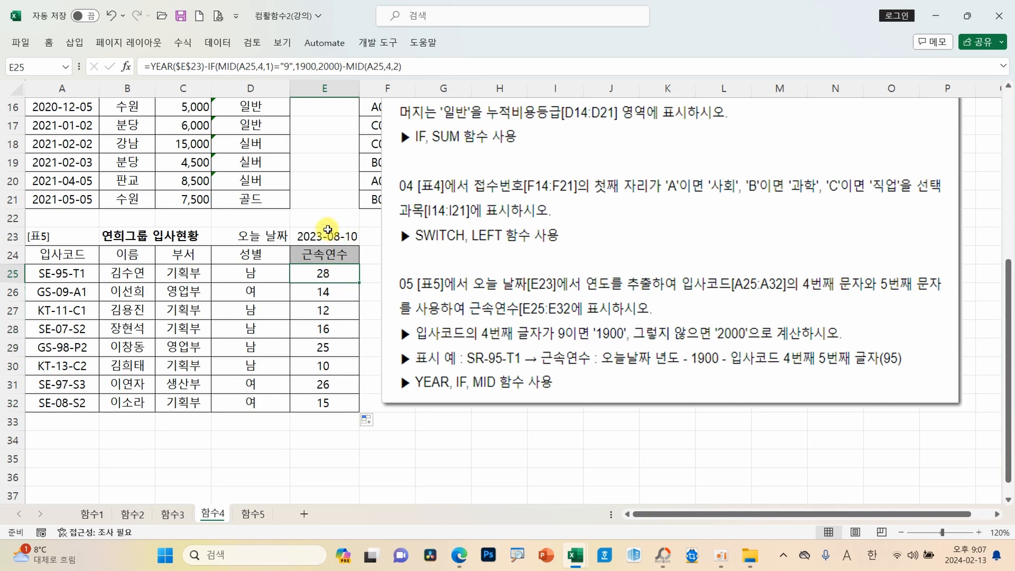
pyautogui.moveTo(289, 221)
pyautogui.mouseDown()
pyautogui.moveTo(338, 247)
pyautogui.moveTo(367, 249)
pyautogui.mouseUp()
pyautogui.moveTo(320, 217); pyautogui.dragTo(194, 76)
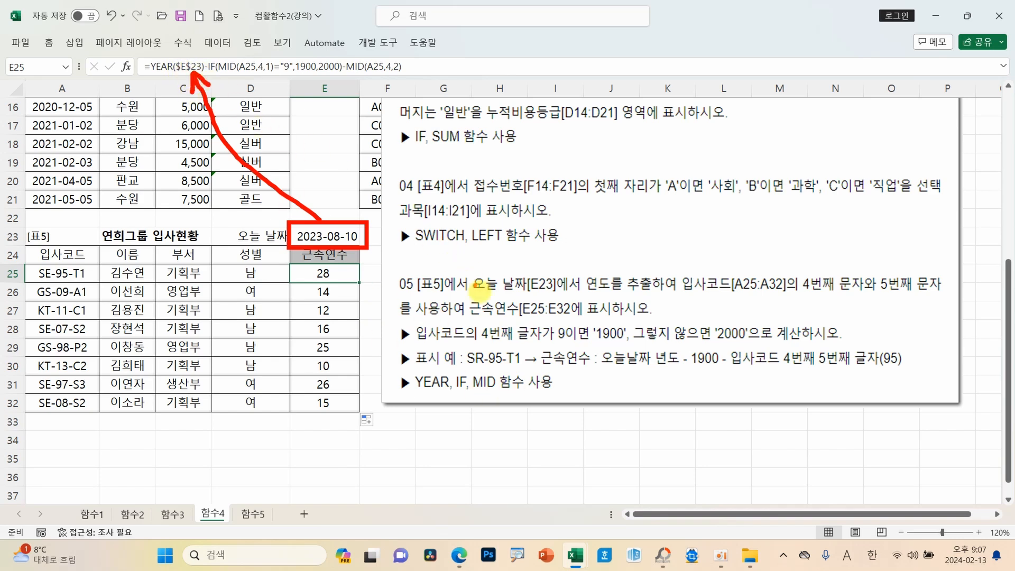
pyautogui.moveTo(600, 372); pyautogui.dragTo(681, 371)
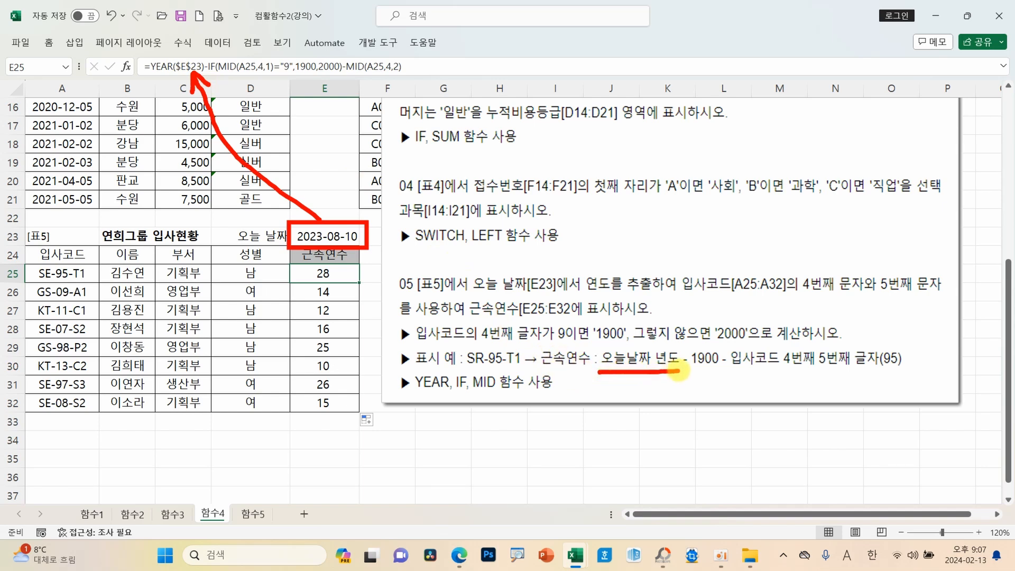
pyautogui.moveTo(636, 396)
pyautogui.mouseDown()
pyautogui.moveTo(636, 374)
pyautogui.moveTo(654, 388)
pyautogui.mouseUp()
pyautogui.moveTo(594, 418); pyautogui.dragTo(597, 440)
pyautogui.moveTo(605, 426)
pyautogui.mouseDown()
pyautogui.moveTo(616, 441)
pyautogui.moveTo(631, 422)
pyautogui.moveTo(628, 468)
pyautogui.mouseUp()
pyautogui.moveTo(653, 425)
pyautogui.mouseDown()
pyautogui.moveTo(666, 422)
pyautogui.moveTo(663, 457)
pyautogui.mouseUp()
pyautogui.moveTo(665, 440)
pyautogui.mouseDown()
pyautogui.moveTo(684, 437)
pyautogui.moveTo(686, 469)
pyautogui.mouseUp()
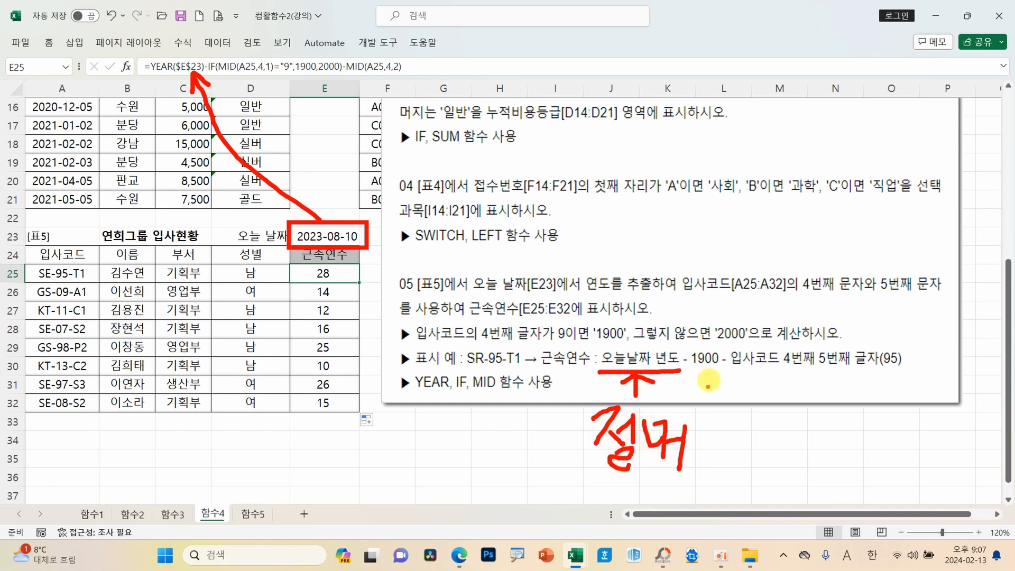
# Step: Examine the 1900 and 입사코드 character parts of question 05's example against the rest of the formula
pyautogui.moveTo(705, 370); pyautogui.dragTo(711, 408)
pyautogui.moveTo(701, 423)
pyautogui.mouseDown()
pyautogui.moveTo(722, 420)
pyautogui.moveTo(708, 460)
pyautogui.mouseUp()
pyautogui.moveTo(703, 461)
pyautogui.mouseDown()
pyautogui.moveTo(731, 459)
pyautogui.moveTo(736, 482)
pyautogui.mouseUp()
pyautogui.moveTo(738, 438)
pyautogui.mouseDown()
pyautogui.moveTo(759, 436)
pyautogui.moveTo(759, 458)
pyautogui.mouseUp()
pyautogui.moveTo(786, 364)
pyautogui.mouseDown()
pyautogui.moveTo(889, 363)
pyautogui.moveTo(840, 406)
pyautogui.mouseUp()
pyautogui.moveTo(822, 386)
pyautogui.mouseDown()
pyautogui.moveTo(842, 406)
pyautogui.moveTo(810, 470)
pyautogui.mouseUp()
pyautogui.moveTo(817, 445)
pyautogui.mouseDown()
pyautogui.moveTo(827, 464)
pyautogui.moveTo(858, 478)
pyautogui.mouseUp()
pyautogui.moveTo(872, 426)
pyautogui.mouseDown()
pyautogui.moveTo(874, 469)
pyautogui.moveTo(902, 473)
pyautogui.mouseUp()
pyautogui.moveTo(703, 481)
pyautogui.mouseDown()
pyautogui.moveTo(696, 512)
pyautogui.moveTo(725, 493)
pyautogui.moveTo(769, 521)
pyautogui.mouseUp()
pyautogui.moveTo(761, 490)
pyautogui.mouseDown()
pyautogui.moveTo(767, 529)
pyautogui.moveTo(787, 529)
pyautogui.mouseUp()
pyautogui.moveTo(481, 345)
pyautogui.mouseDown()
pyautogui.moveTo(572, 339)
pyautogui.moveTo(550, 329)
pyautogui.mouseUp()
pyautogui.moveTo(514, 242)
pyautogui.mouseDown()
pyautogui.moveTo(512, 264)
pyautogui.moveTo(556, 263)
pyautogui.moveTo(552, 310)
pyautogui.mouseUp()
pyautogui.moveTo(595, 235)
pyautogui.mouseDown()
pyautogui.moveTo(586, 249)
pyautogui.moveTo(597, 260)
pyautogui.mouseUp()
pyautogui.moveTo(416, 263)
pyautogui.mouseDown()
pyautogui.moveTo(371, 329)
pyautogui.moveTo(411, 319)
pyautogui.moveTo(415, 264)
pyautogui.mouseUp()
pyautogui.press('Escape')
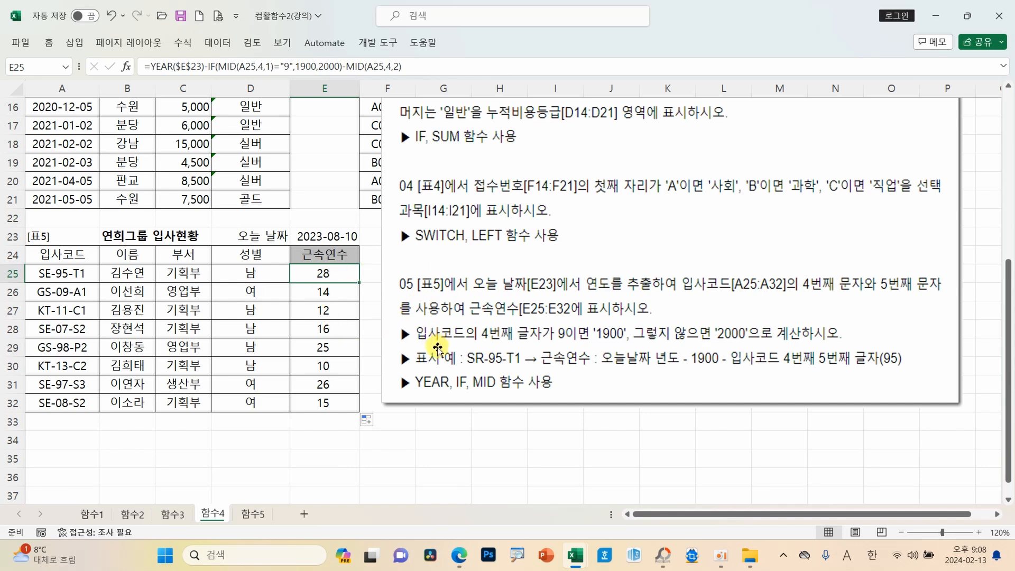
pyautogui.scroll(1, 398, 387)
pyautogui.scroll(1, 399, 387)
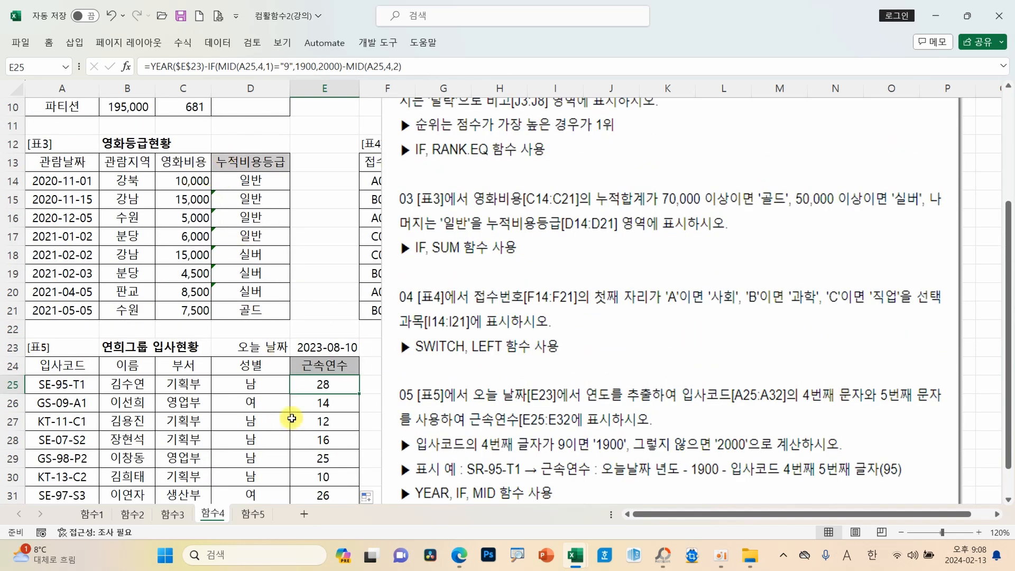
# Step: Open the 함수5 worksheet and move the question picture beside 표1's 재고현황 column
pyautogui.click(247, 516)
pyautogui.scroll(3, 306, 476)
pyautogui.moveTo(718, 269); pyautogui.dragTo(391, 231)
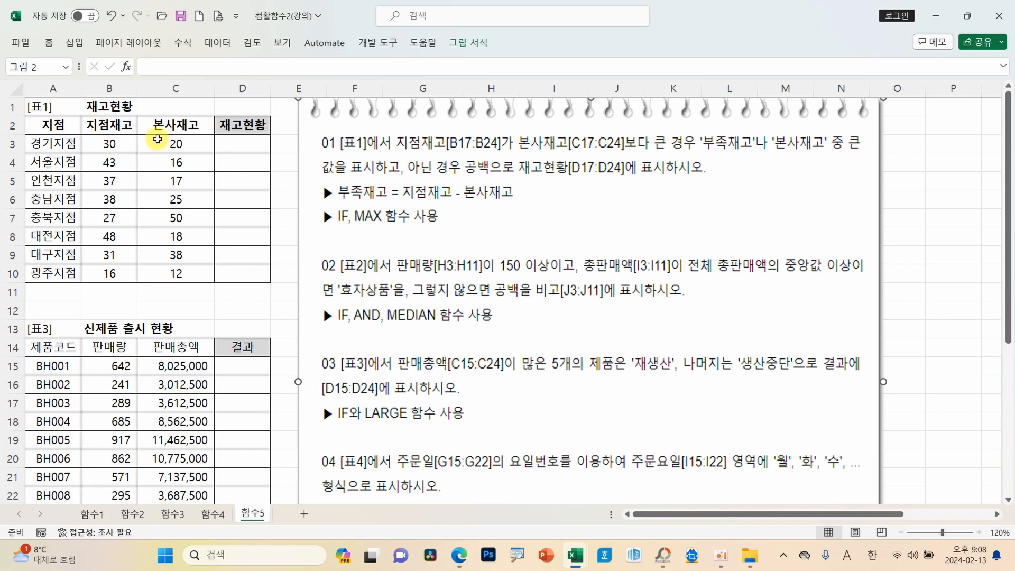
# Step: Examine question 01's comparison of 지점재고 with 본사재고, its MAX of 부족재고 and 본사재고, and its blank case, marking the key parts
pyautogui.moveTo(122, 120); pyautogui.dragTo(135, 153)
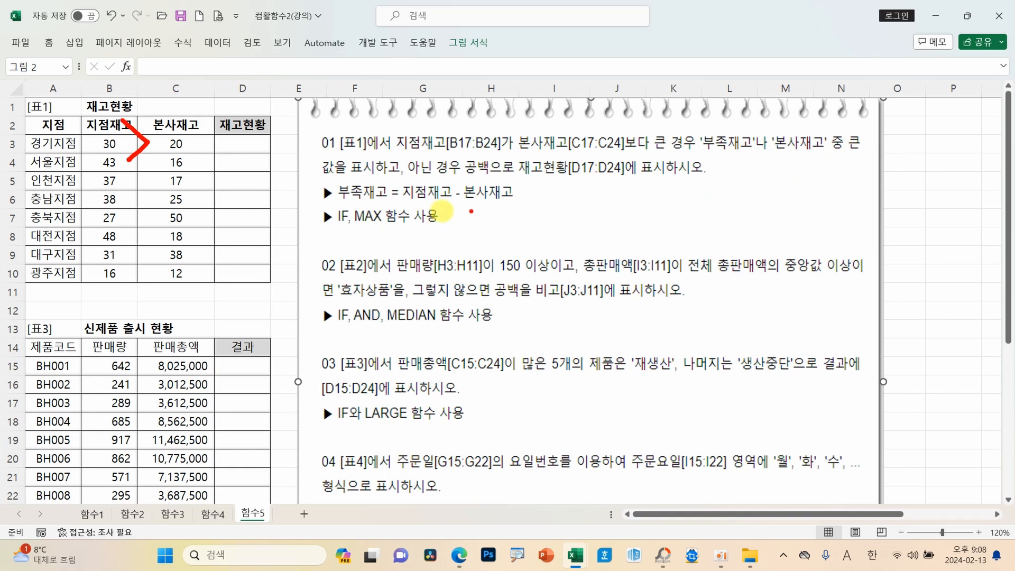
pyautogui.moveTo(332, 180); pyautogui.dragTo(373, 180)
pyautogui.moveTo(437, 179)
pyautogui.mouseDown()
pyautogui.moveTo(499, 181)
pyautogui.moveTo(458, 156)
pyautogui.moveTo(481, 182)
pyautogui.mouseUp()
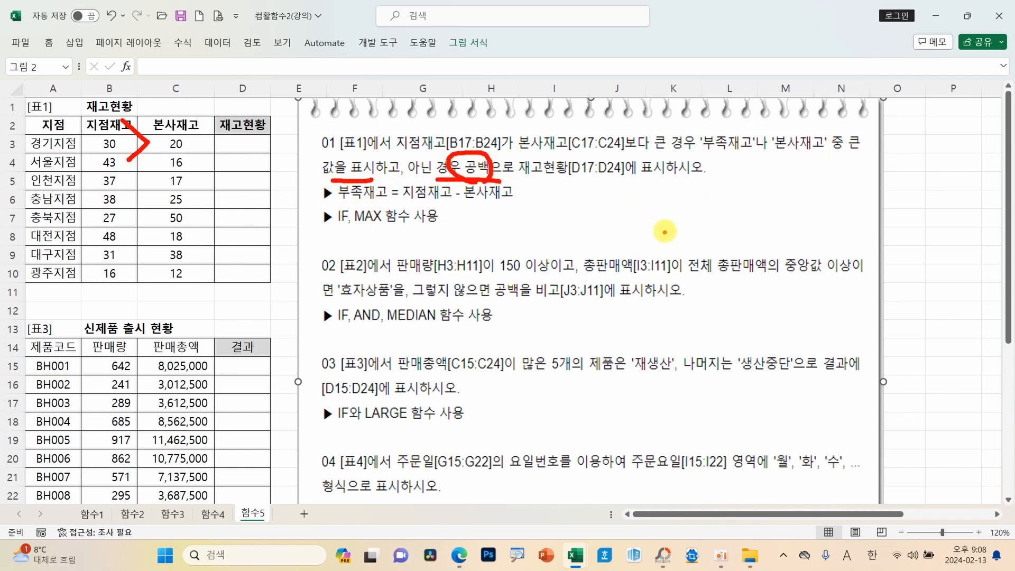
pyautogui.moveTo(665, 233); pyautogui.dragTo(663, 240)
pyautogui.moveTo(678, 231); pyautogui.dragTo(716, 242)
pyautogui.moveTo(734, 231); pyautogui.dragTo(733, 250)
pyautogui.moveTo(771, 164)
pyautogui.mouseDown()
pyautogui.moveTo(594, 224)
pyautogui.moveTo(779, 171)
pyautogui.mouseUp()
pyautogui.moveTo(695, 152); pyautogui.dragTo(831, 153)
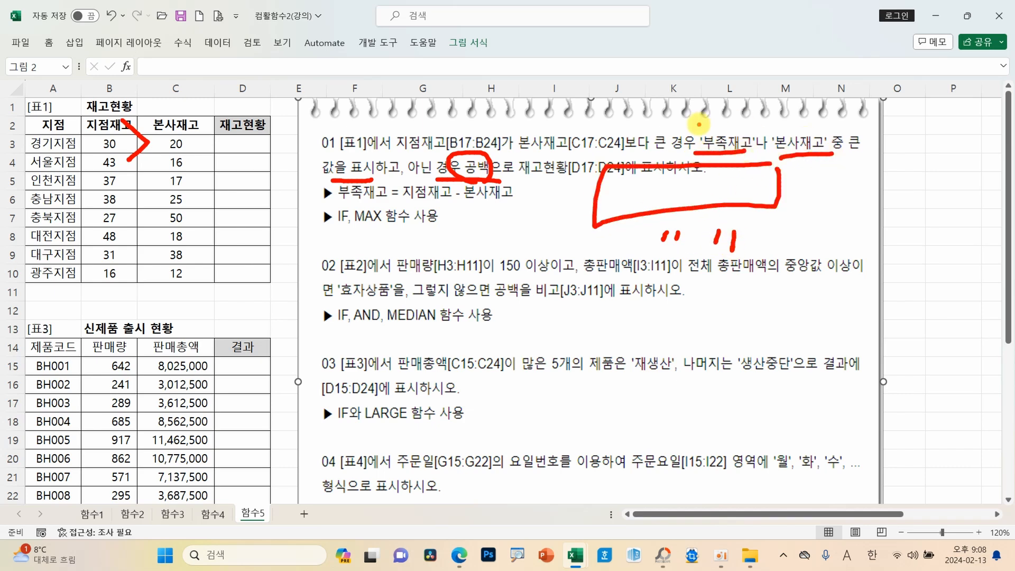
pyautogui.moveTo(375, 224)
pyautogui.mouseDown()
pyautogui.moveTo(359, 211)
pyautogui.moveTo(375, 225)
pyautogui.mouseUp()
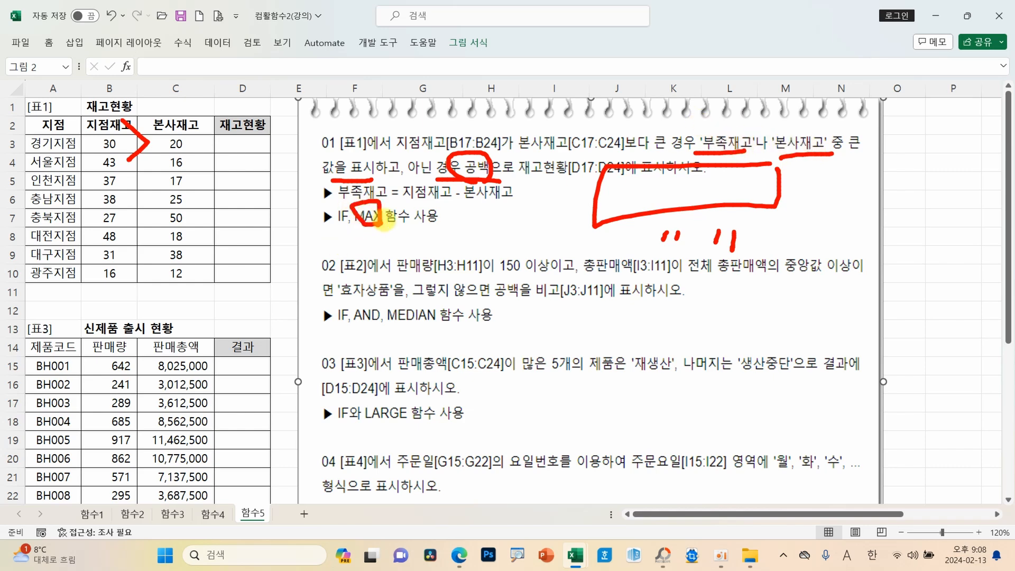
pyautogui.moveTo(185, 138); pyautogui.dragTo(179, 142)
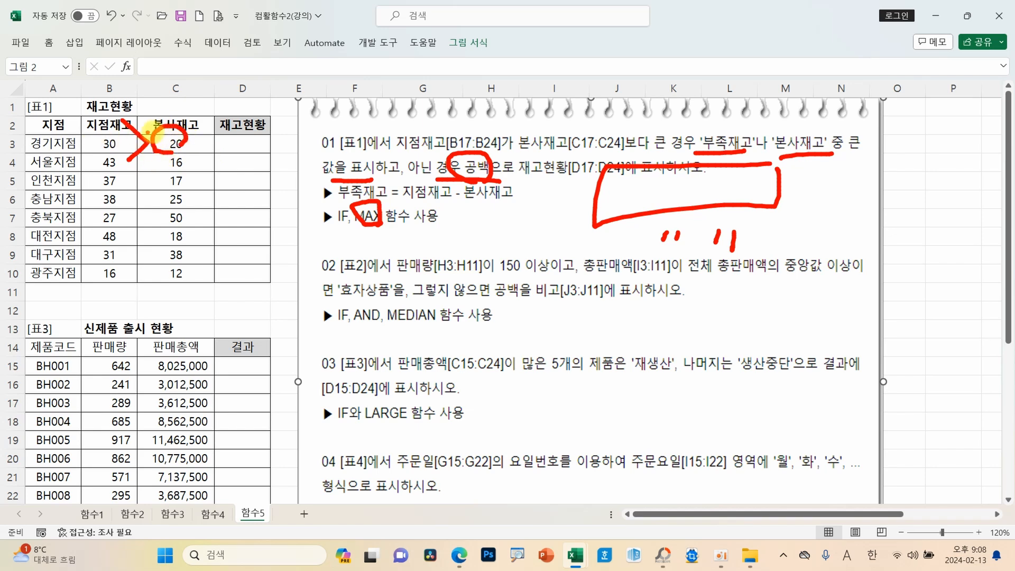
pyautogui.moveTo(400, 203); pyautogui.dragTo(501, 205)
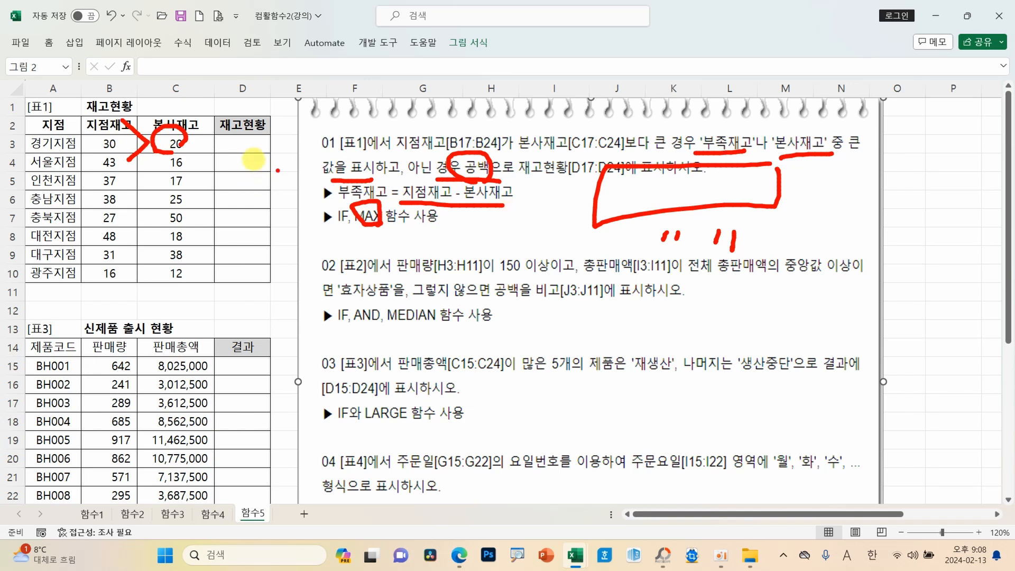
# Step: Start an IF function in 표1's first 재고현황 cell D3 with the logical test B3>C3
pyautogui.click(242, 142)
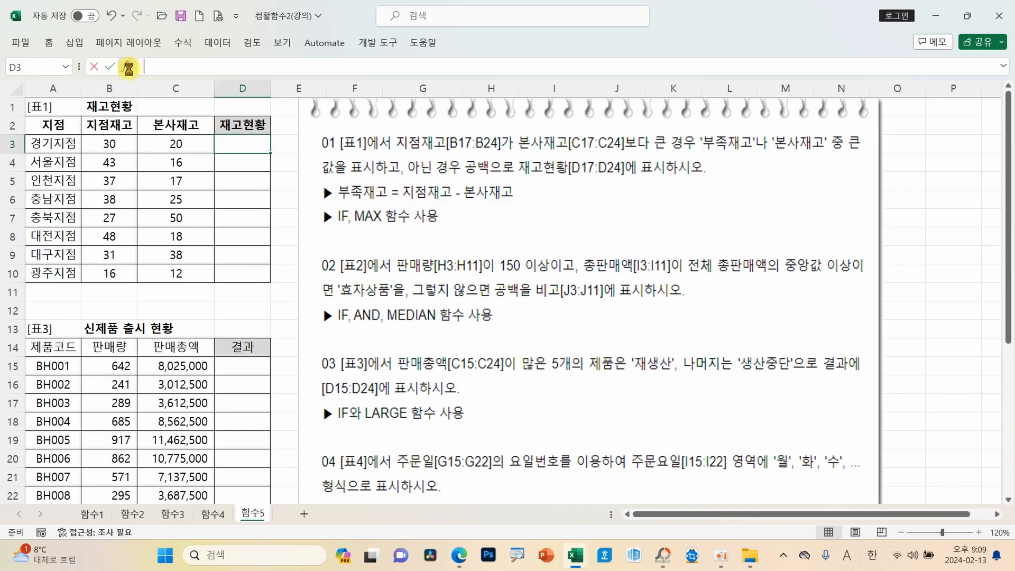
pyautogui.click(126, 66)
pyautogui.click(661, 324)
pyautogui.moveTo(468, 94); pyautogui.dragTo(343, 244)
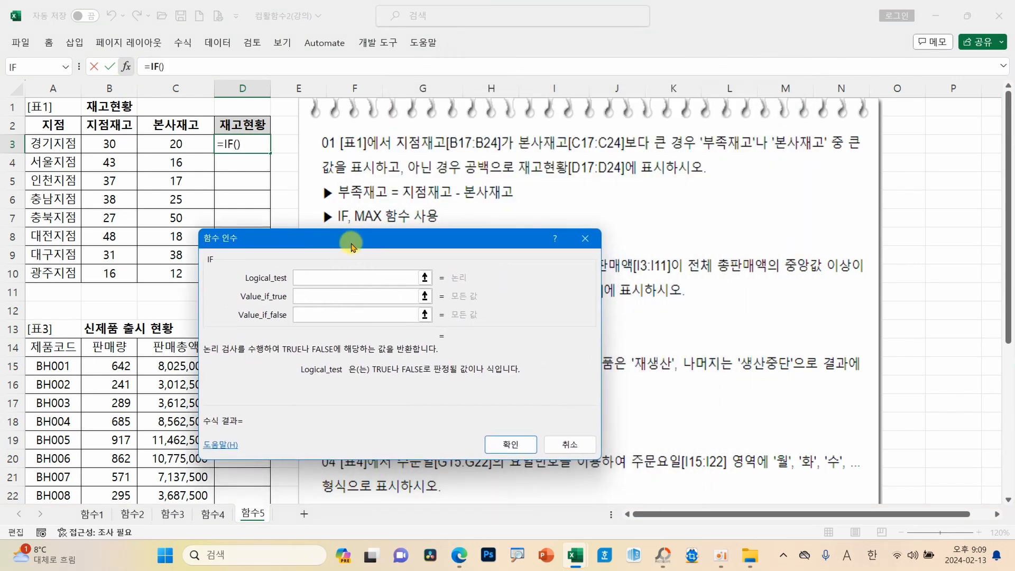
pyautogui.click(126, 143)
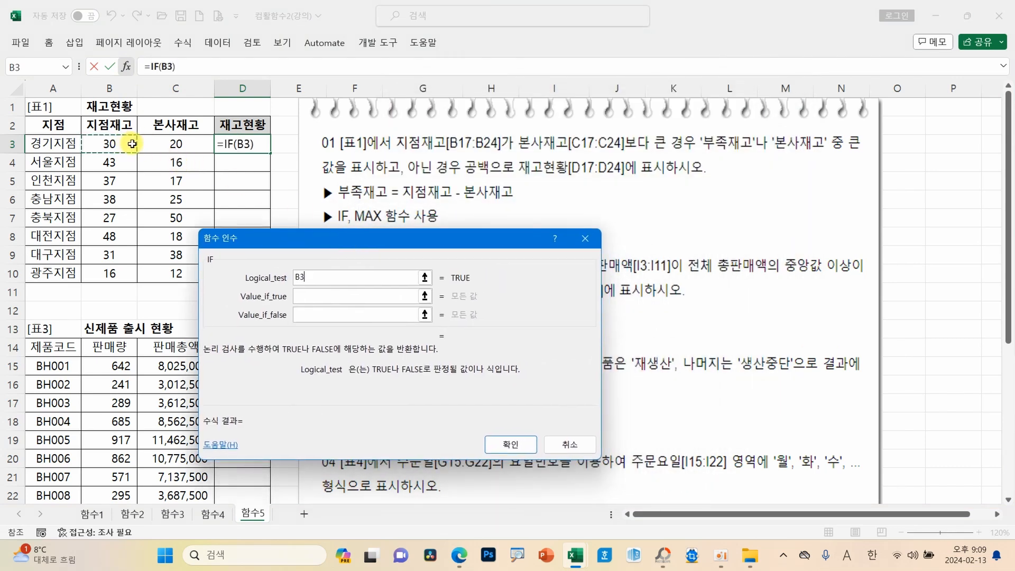
pyautogui.write('>C3')
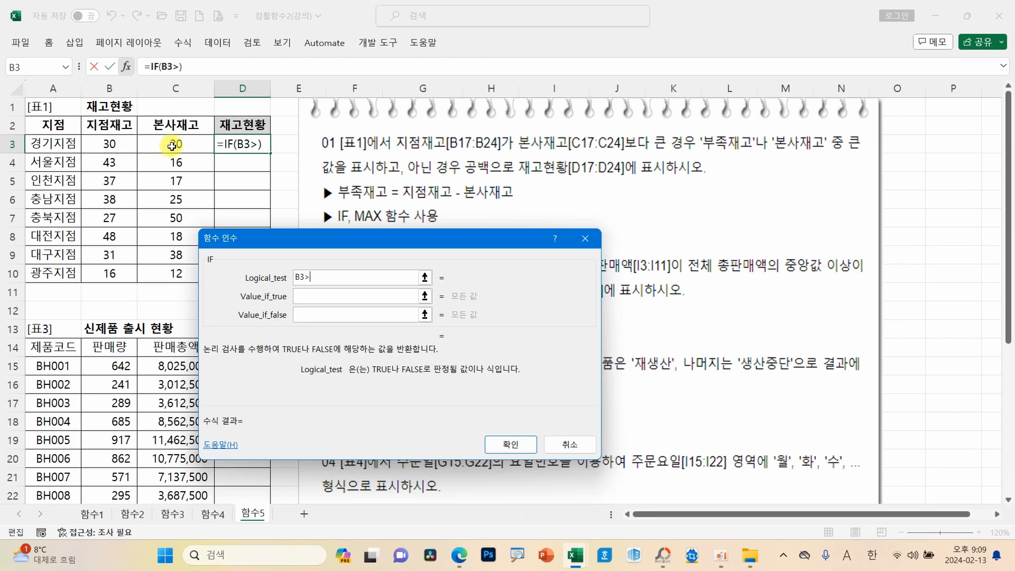
pyautogui.click(169, 141)
# Step: Set the IF function's true value to MAX(B3-C3,C3), the larger of 부족재고 and 본사재고
pyautogui.click(317, 296)
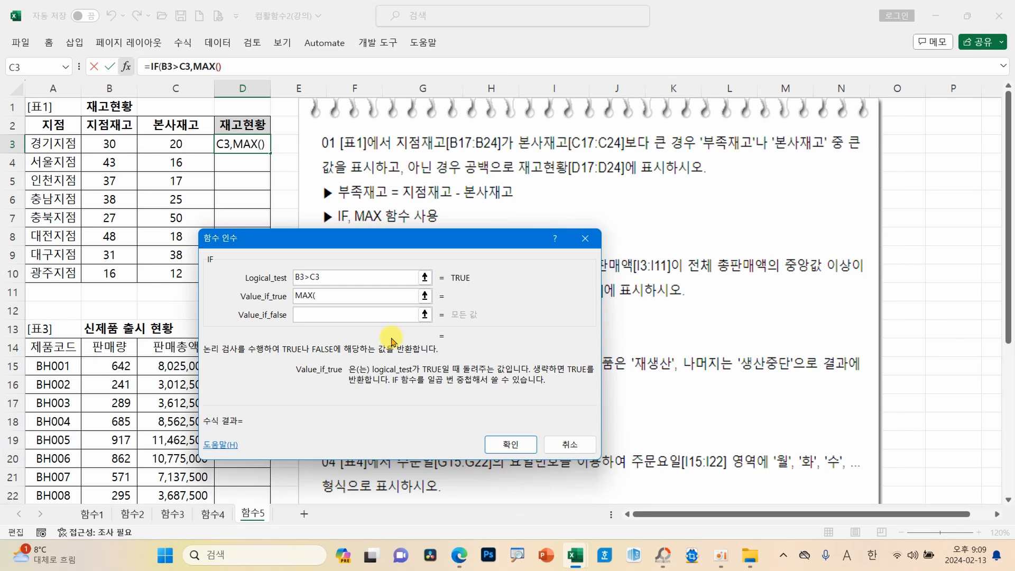
pyautogui.click(121, 150)
pyautogui.write('-')
pyautogui.click(196, 149)
pyautogui.write(',')
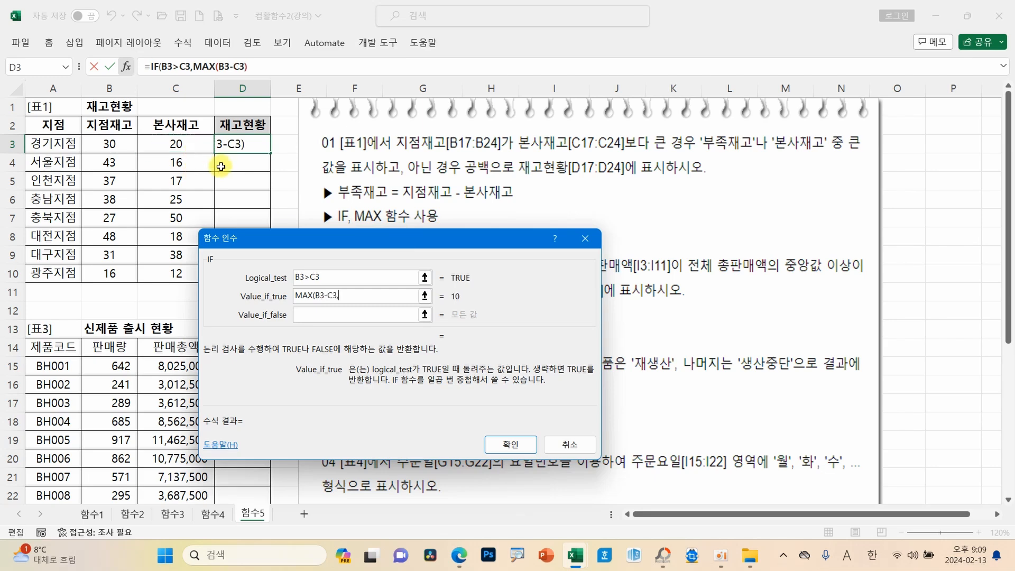
pyautogui.click(189, 145)
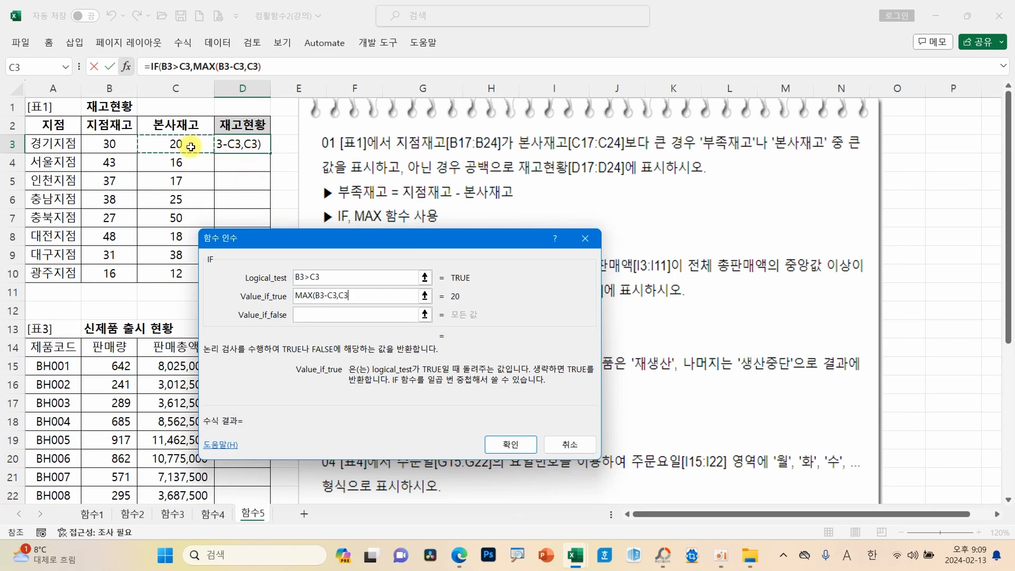
pyautogui.write(')')
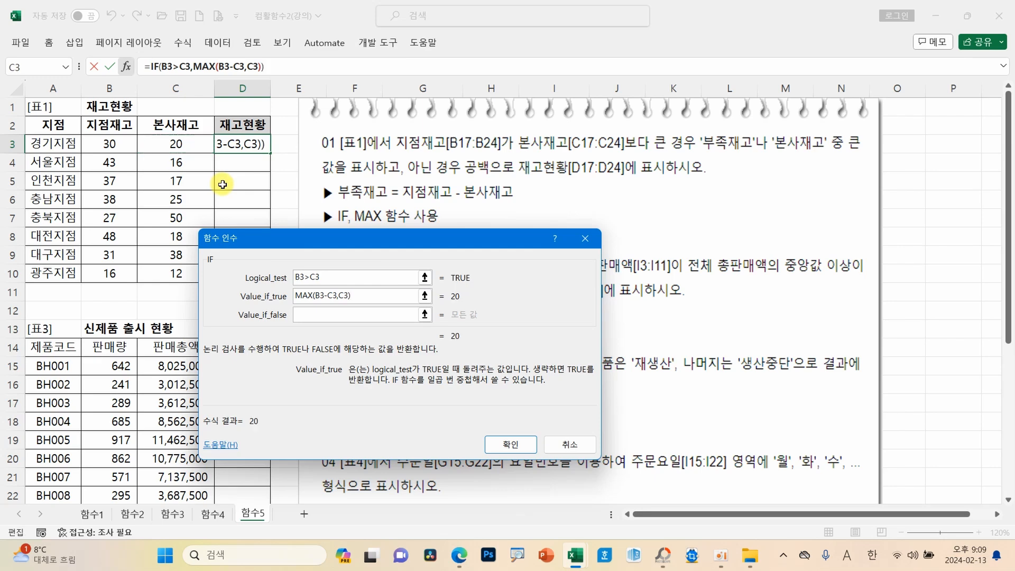
# Step: Set the false value to an empty string "" to finish D3's formula, and copy it down through D10
pyautogui.click(317, 316)
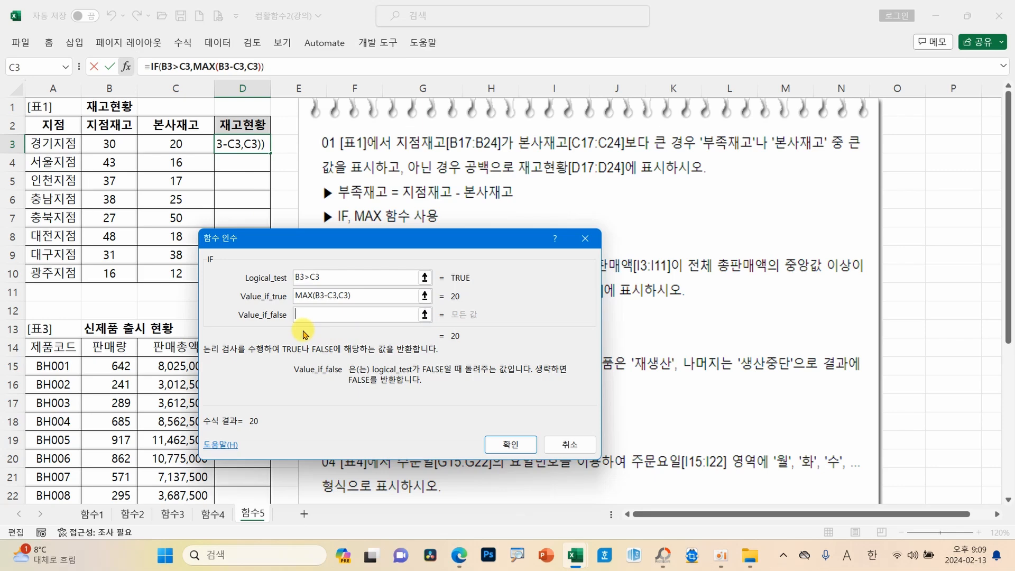
pyautogui.write('"')
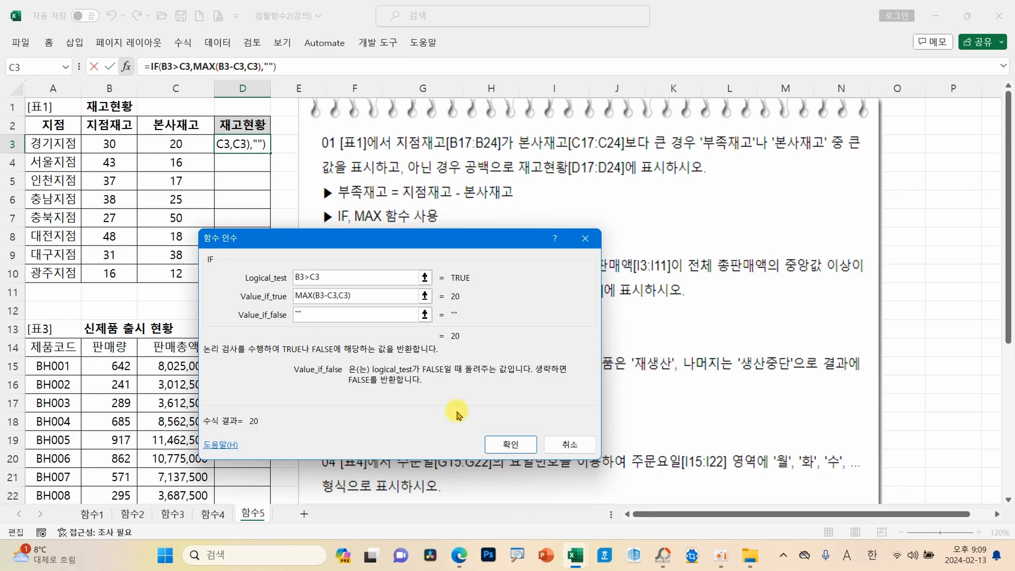
pyautogui.click(507, 445)
pyautogui.moveTo(271, 153); pyautogui.dragTo(268, 285)
pyautogui.click(255, 256)
pyautogui.click(248, 220)
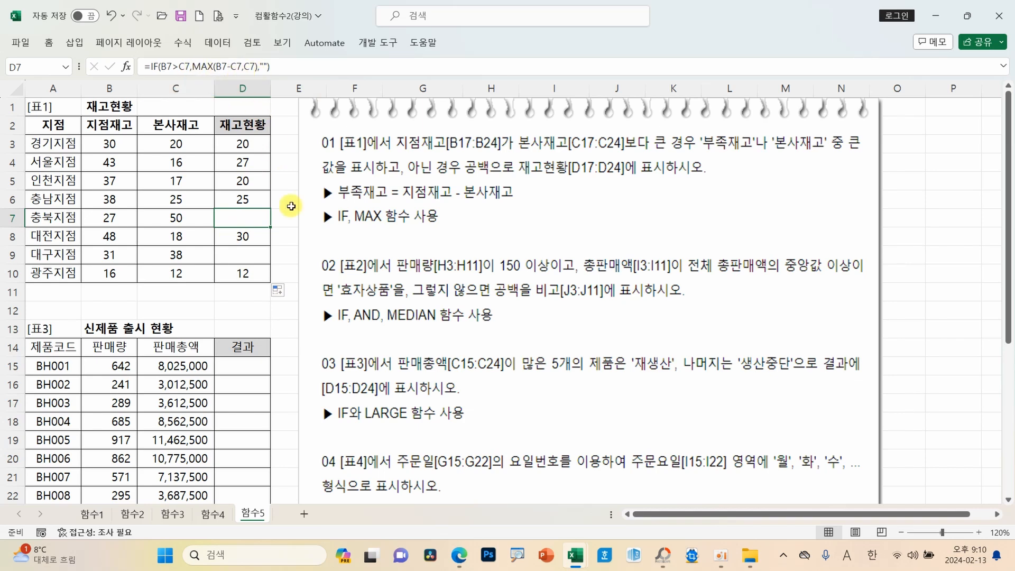
# Step: Move the question picture clear of 표2 so that it sits just beside the 비고 column
pyautogui.moveTo(302, 283); pyautogui.dragTo(720, 236)
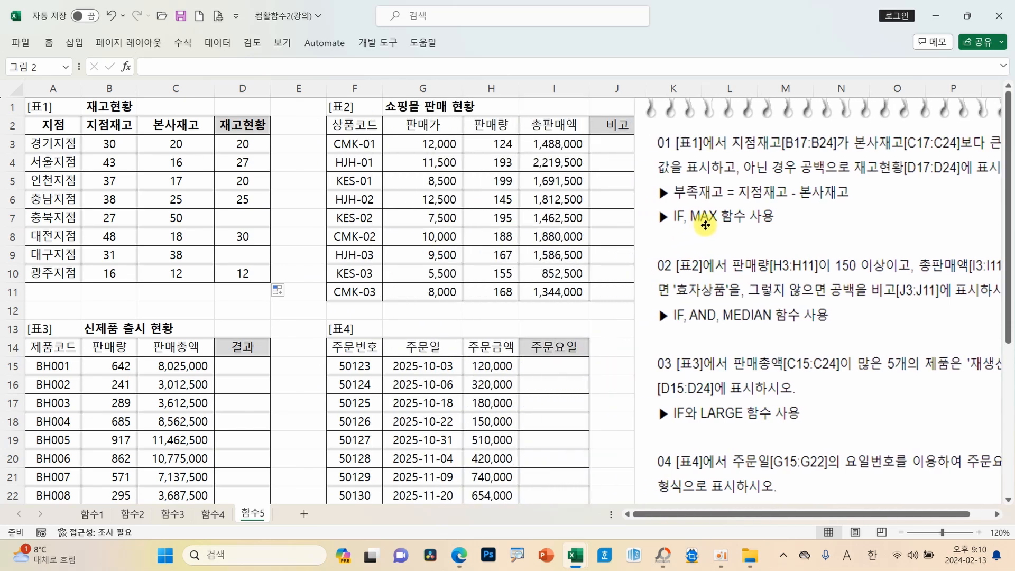
pyautogui.moveTo(908, 516); pyautogui.dragTo(929, 520)
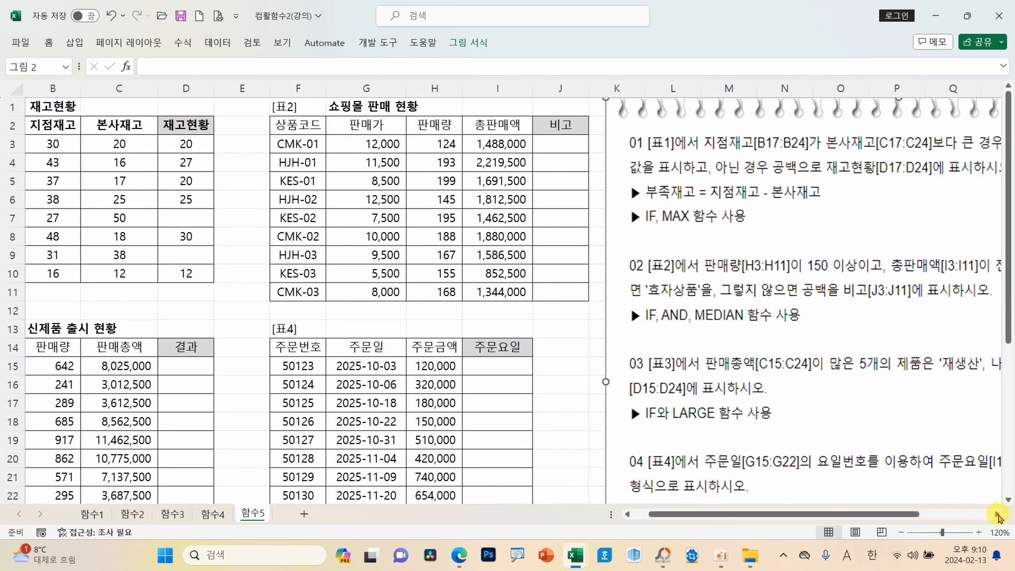
pyautogui.click(997, 515)
pyautogui.click(997, 515)
pyautogui.click(997, 515)
pyautogui.click(997, 514)
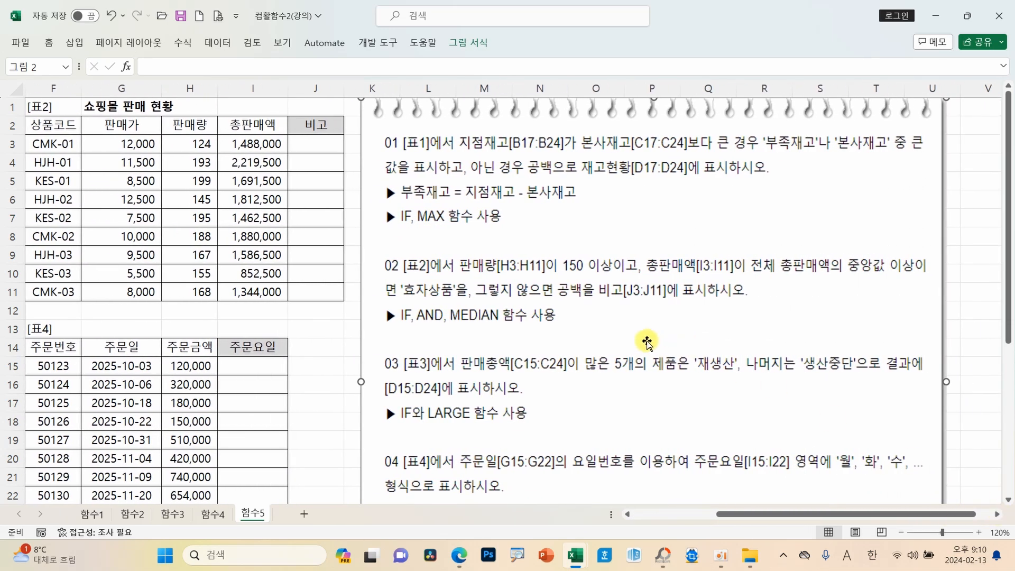
pyautogui.moveTo(619, 341); pyautogui.dragTo(606, 338)
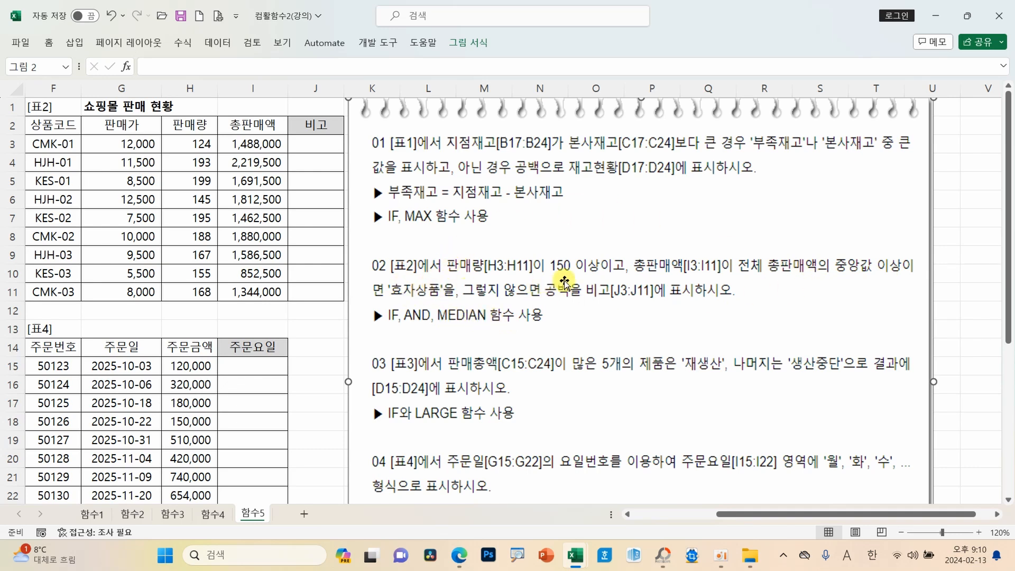
# Step: Start an IF function in 표2's first 비고 cell J3, opening its logical test with AND and the condition H3>=150
pyautogui.click(297, 144)
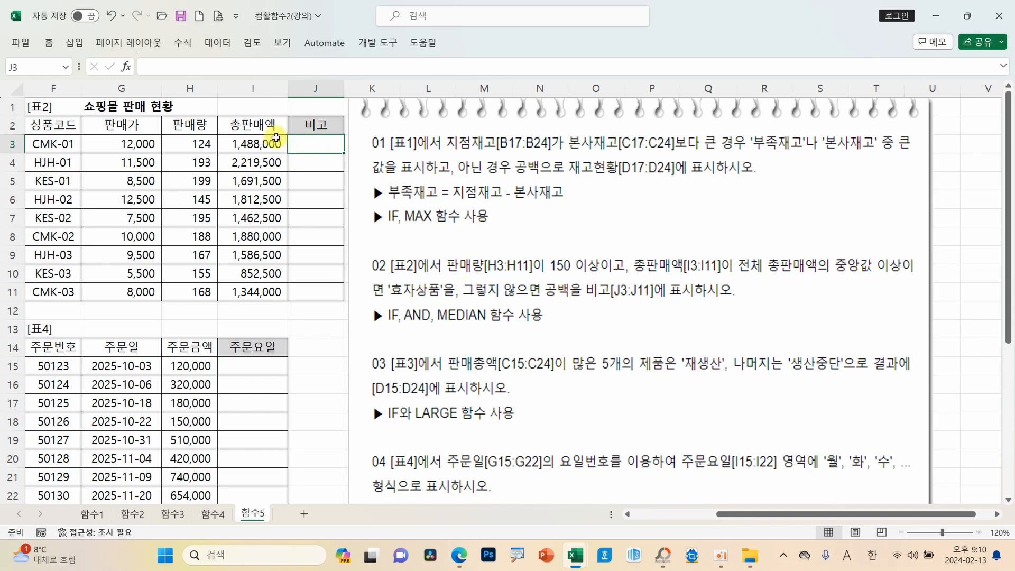
pyautogui.click(126, 66)
pyautogui.click(458, 473)
pyautogui.moveTo(465, 170); pyautogui.dragTo(277, 346)
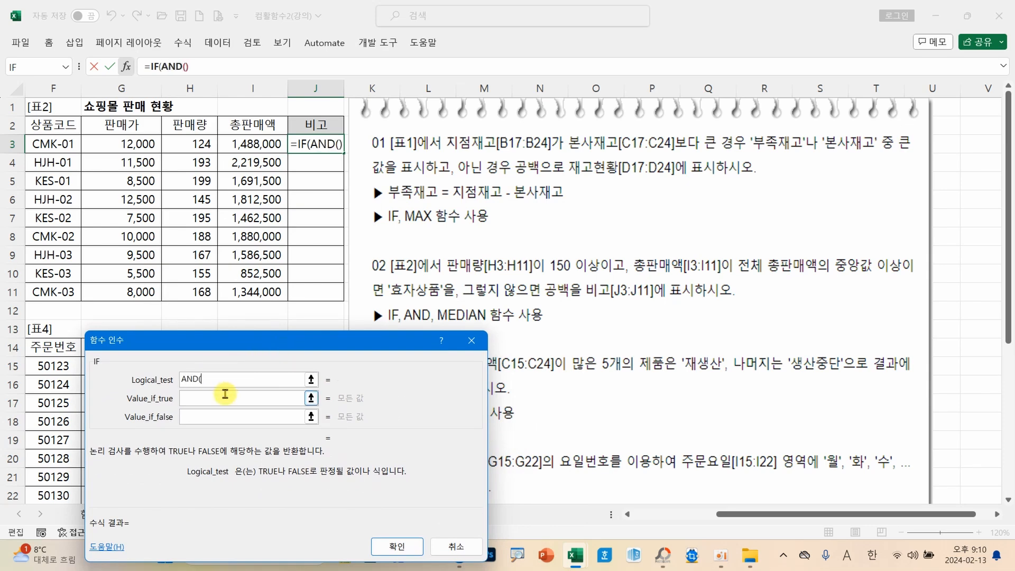
pyautogui.click(193, 150)
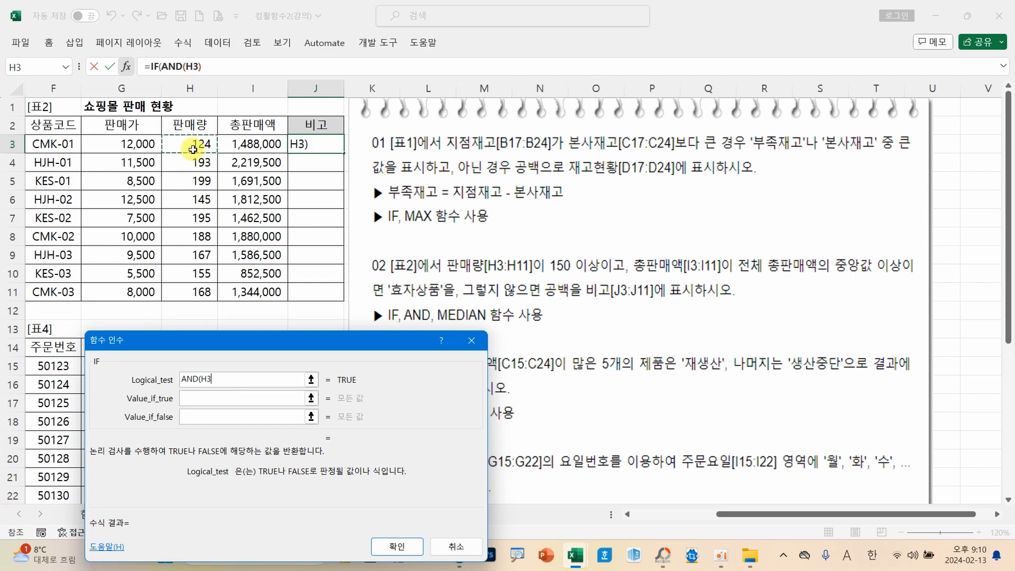
pyautogui.write('>=150,')
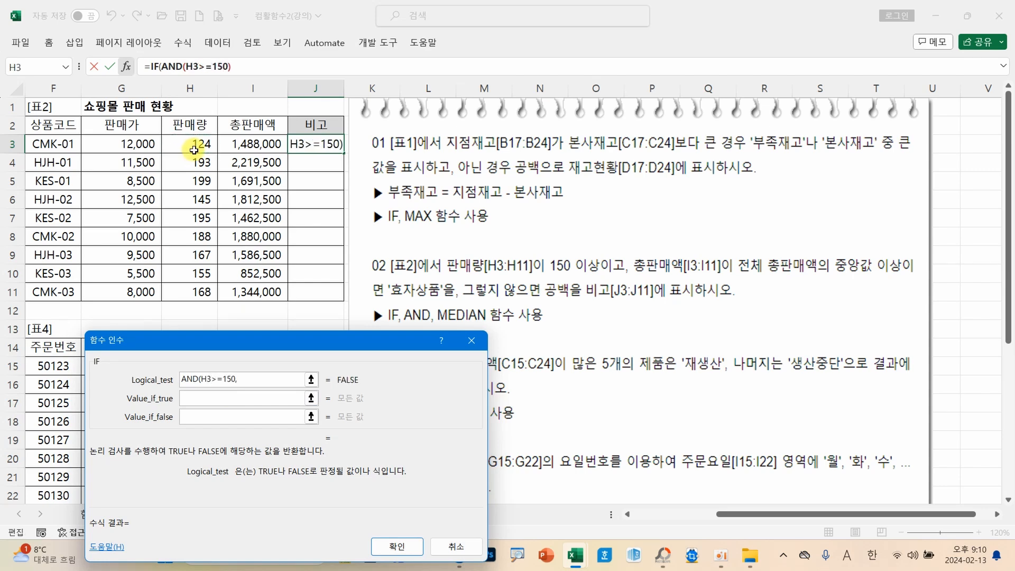
# Step: Complete the AND test with I3>=MEDIAN($I$3:$I$11), using an absolute reference for the 총판매액 range
pyautogui.click(248, 145)
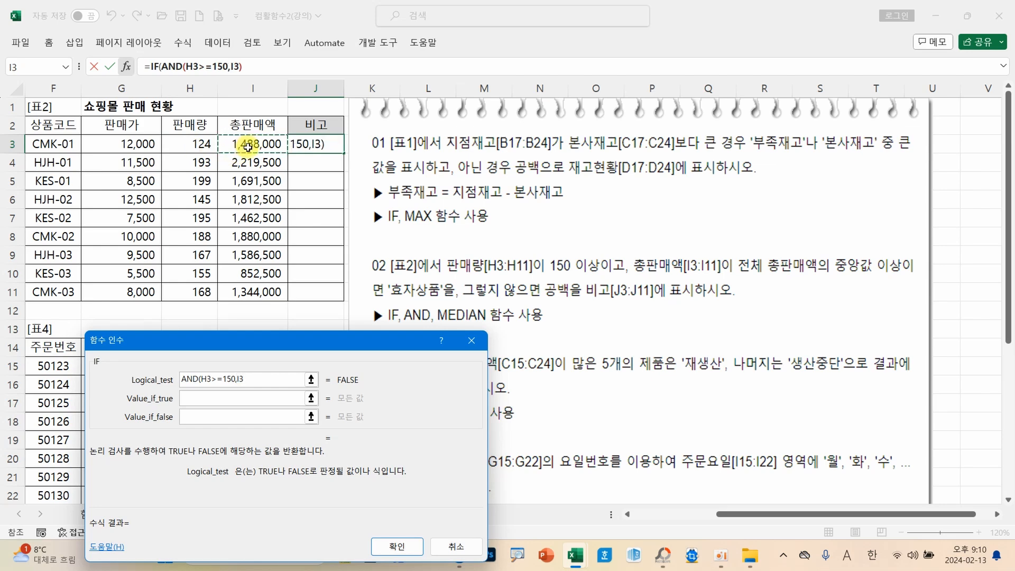
pyautogui.write('>=MED')
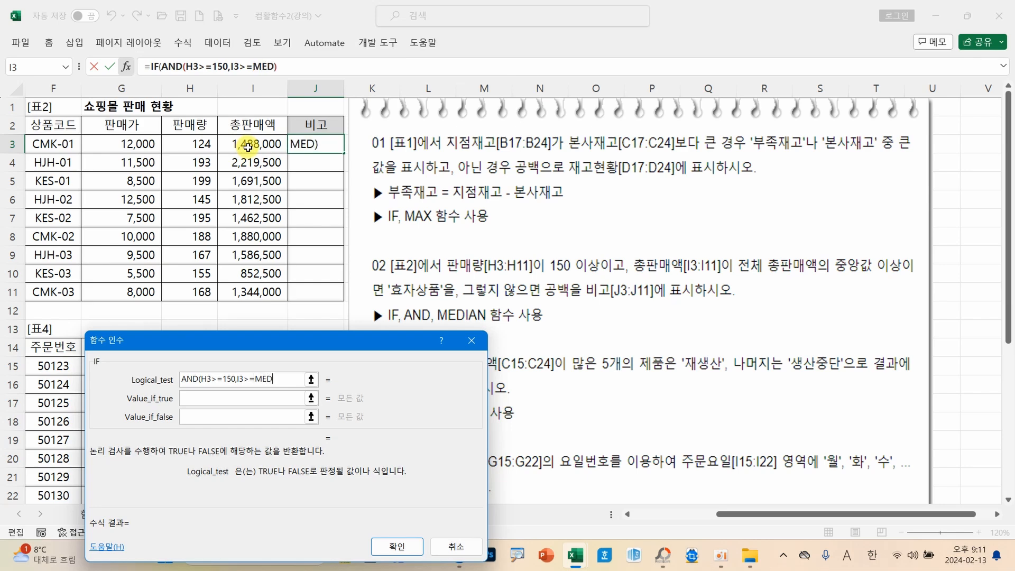
pyautogui.write('IAN(')
pyautogui.moveTo(247, 147); pyautogui.dragTo(249, 283)
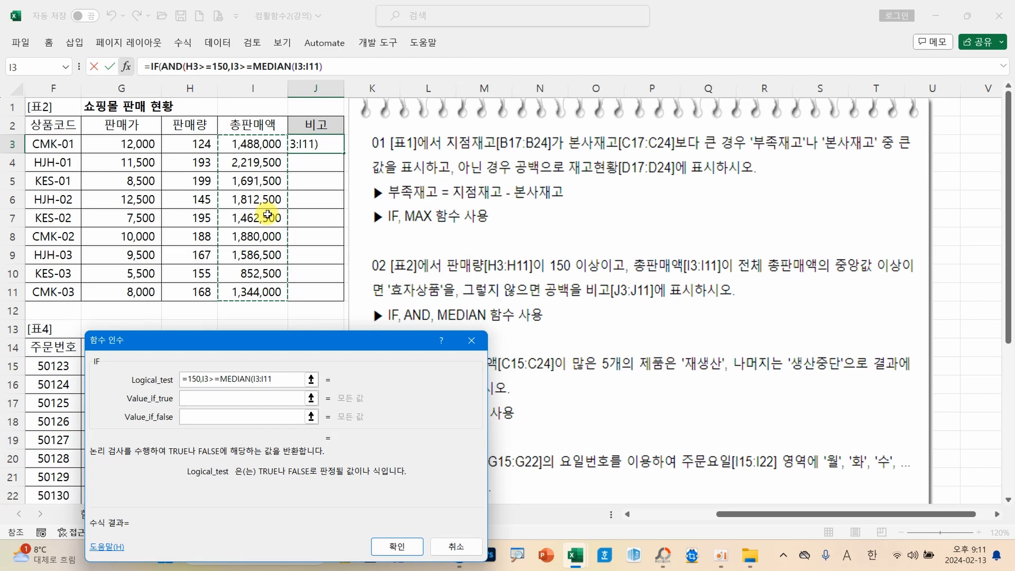
pyautogui.press('F4')
pyautogui.write(')')
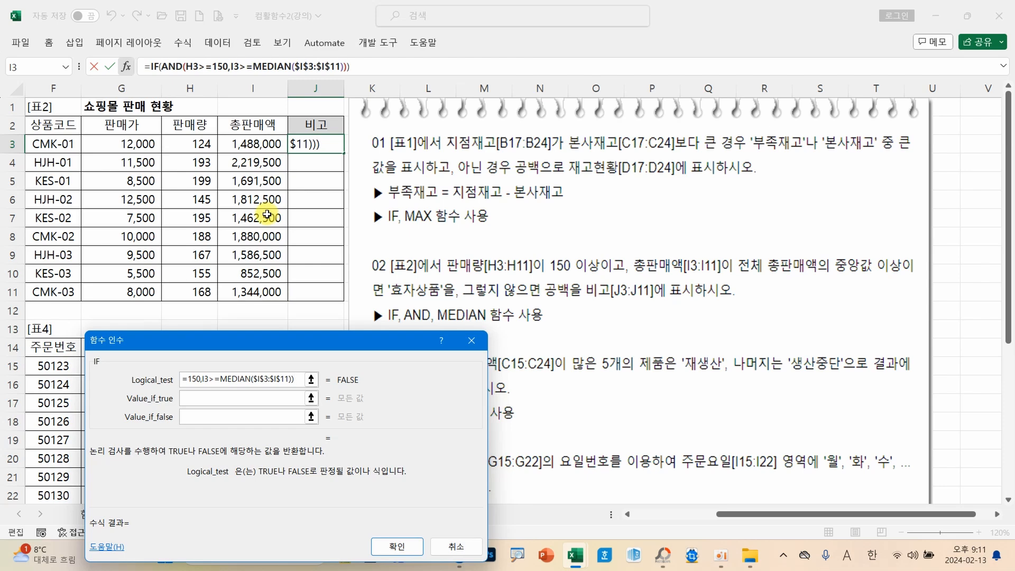
# Step: Return "효자상품" when true and "" when false in J3's formula, and copy it down through J11
pyautogui.click(231, 393)
pyautogui.write('효자사')
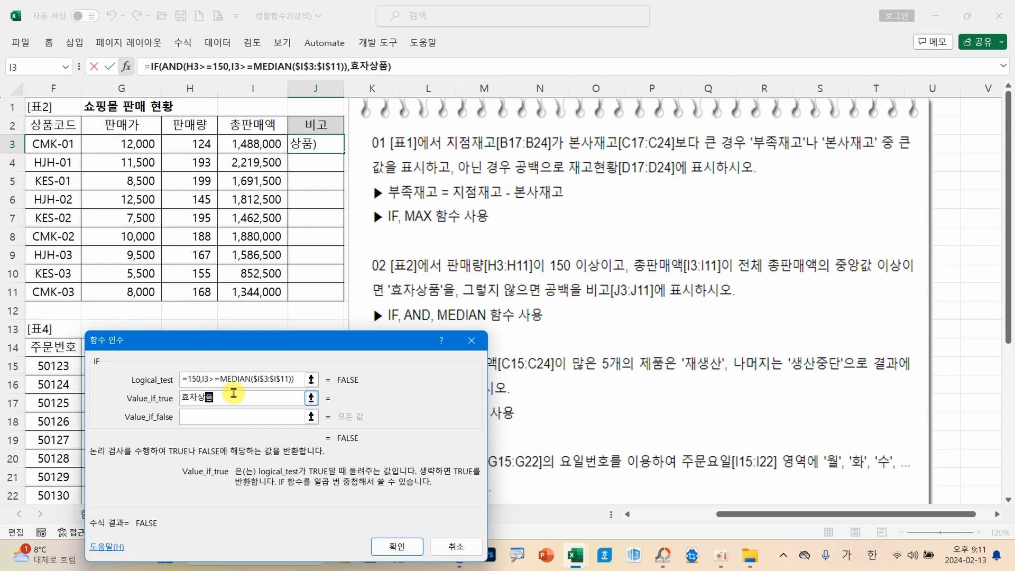
pyautogui.write('품')
pyautogui.press('Tab')
pyautogui.write('""')
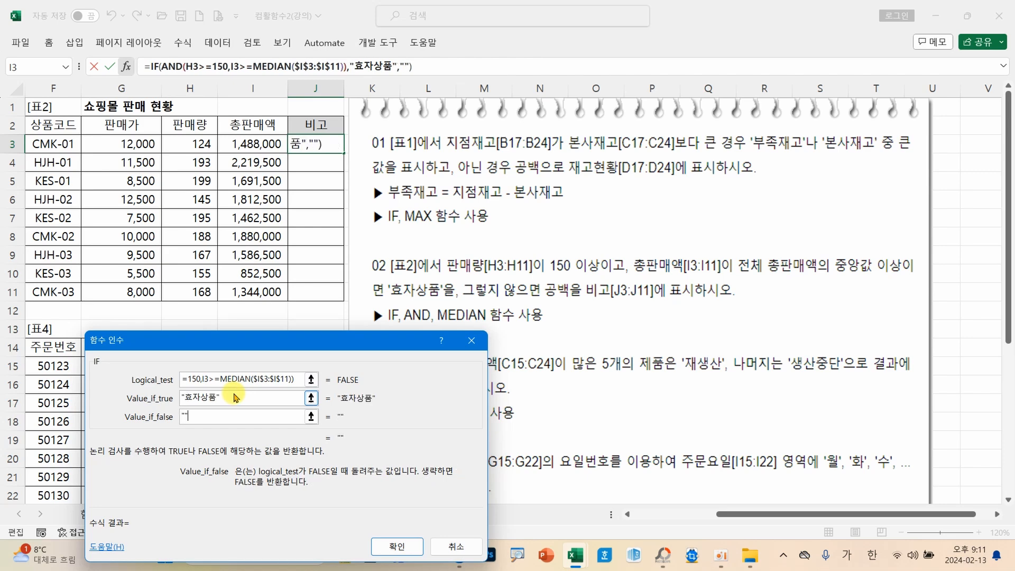
pyautogui.moveTo(238, 362); pyautogui.dragTo(226, 205)
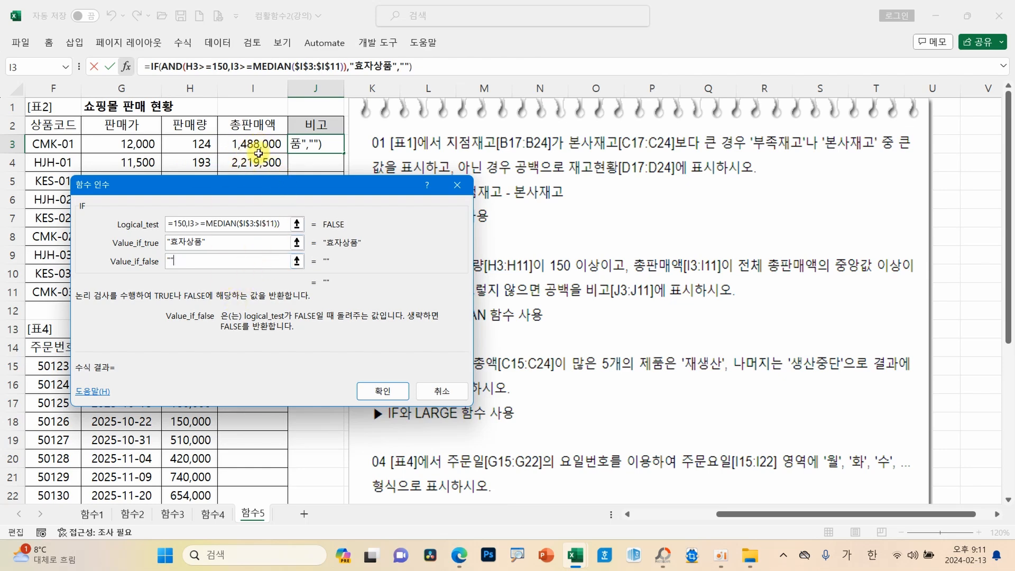
pyautogui.click(375, 390)
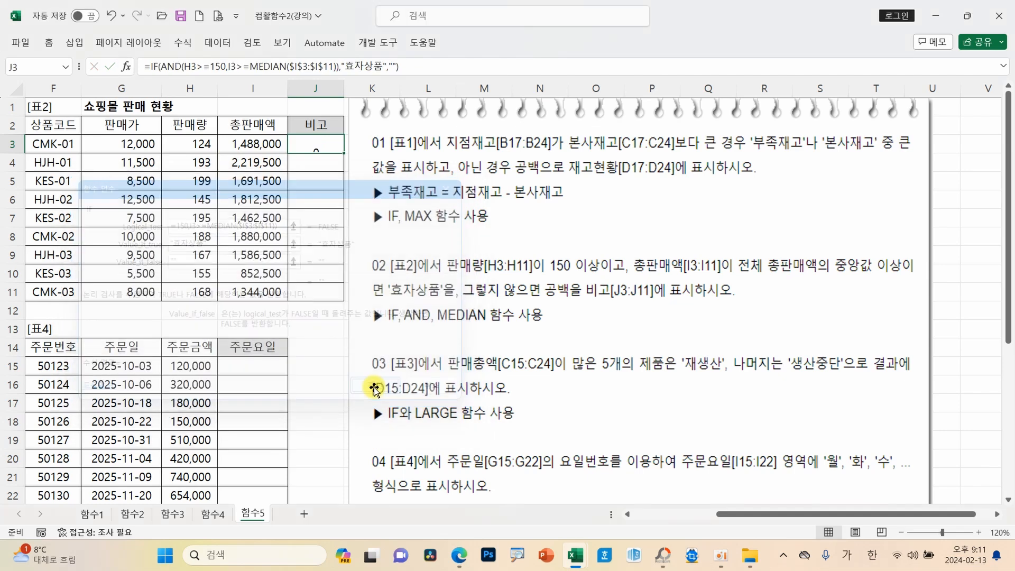
pyautogui.moveTo(344, 153); pyautogui.dragTo(328, 295)
pyautogui.click(321, 218)
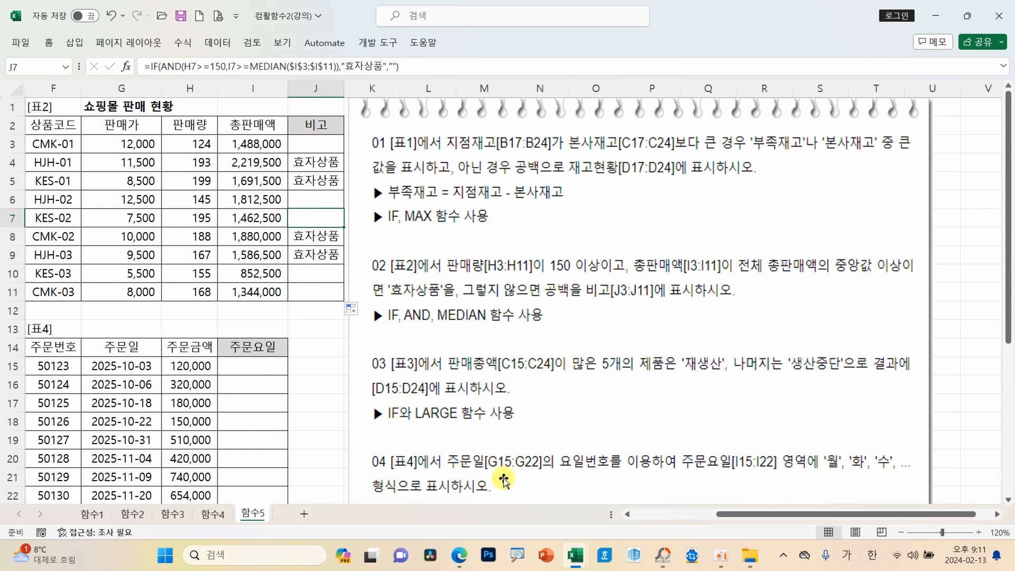
# Step: Move the question picture back so that it sits just beside 표3's 결과 column
pyautogui.moveTo(732, 515); pyautogui.dragTo(615, 517)
pyautogui.moveTo(764, 426); pyautogui.dragTo(410, 414)
pyautogui.scroll(-2, 104, 384)
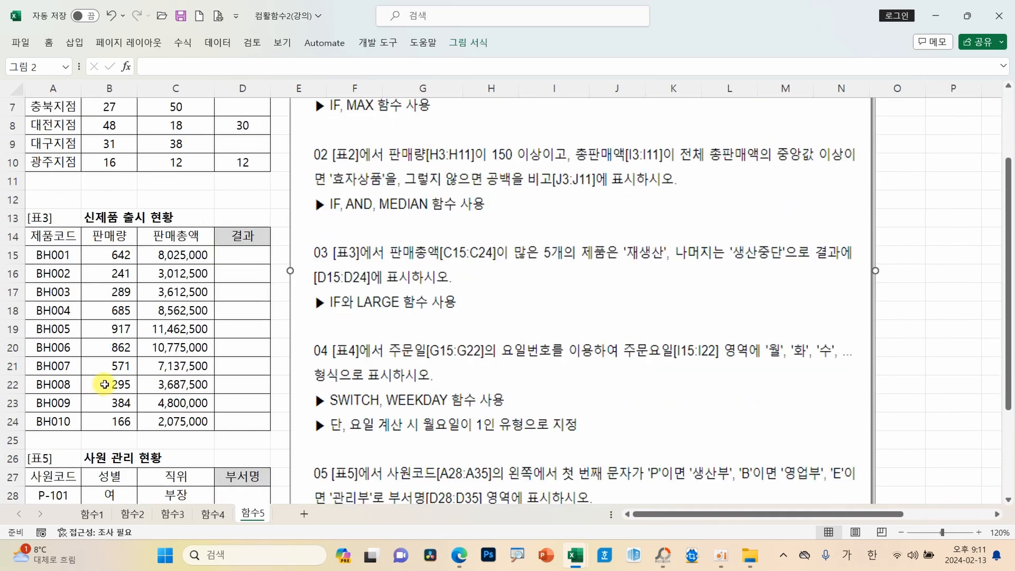
pyautogui.scroll(-1, 104, 384)
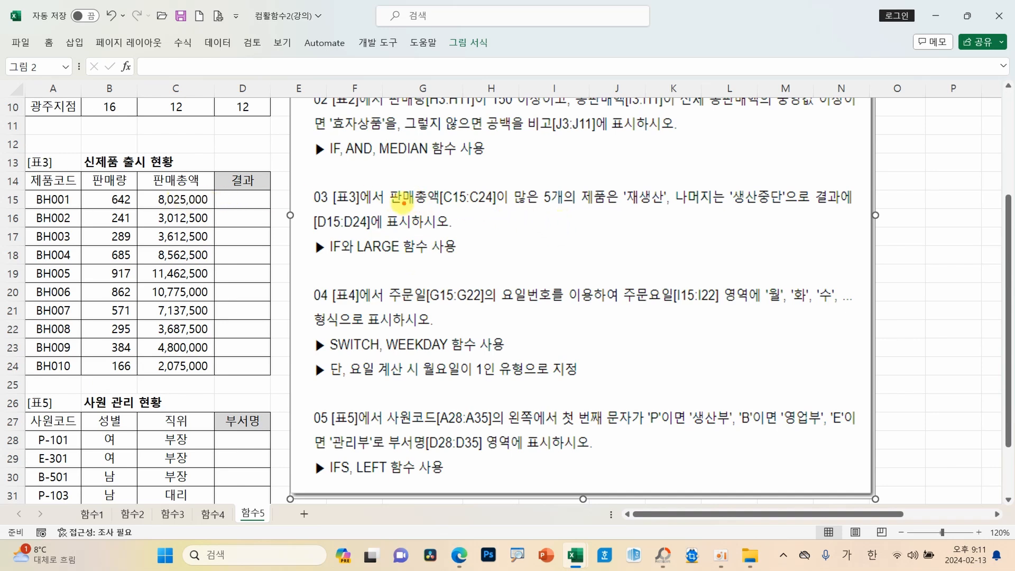
# Step: Review question 03's top-five 판매총액 condition, its '재생산' and '생산중단' results, and 표3's 판매총액 column
pyautogui.moveTo(382, 185)
pyautogui.mouseDown()
pyautogui.moveTo(596, 212)
pyautogui.moveTo(660, 209)
pyautogui.mouseUp()
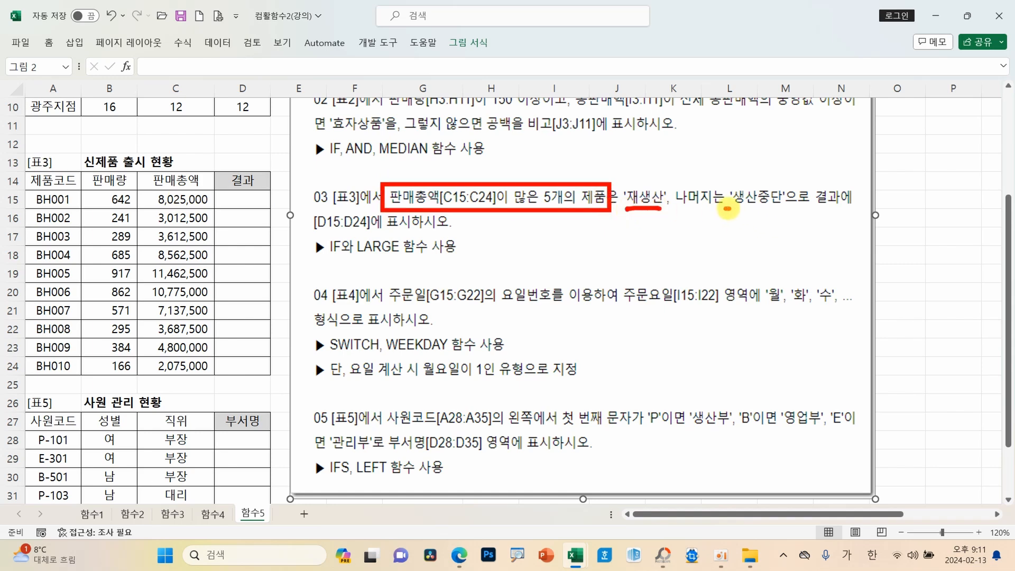
pyautogui.moveTo(726, 208); pyautogui.dragTo(783, 214)
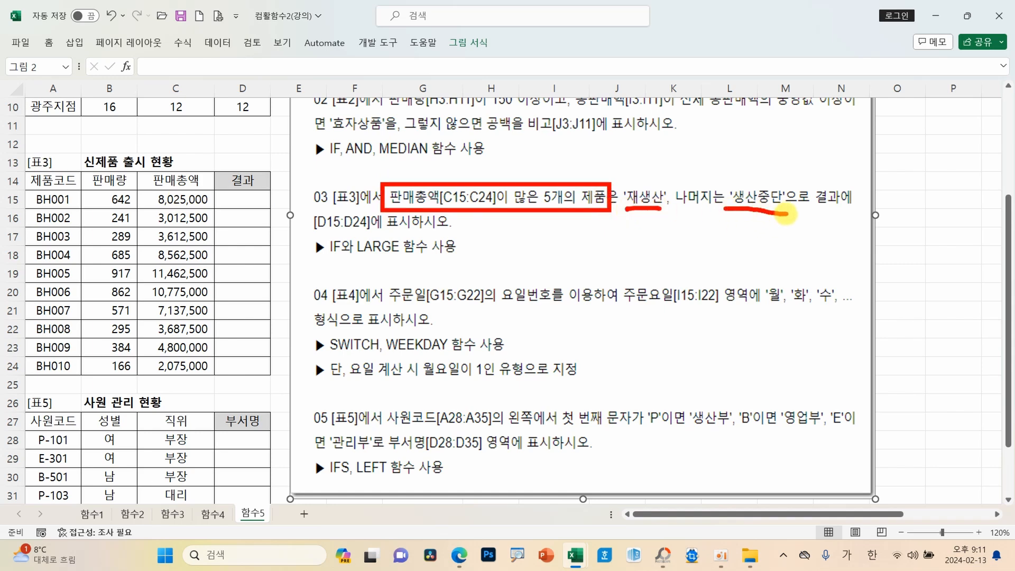
pyautogui.moveTo(207, 195)
pyautogui.mouseDown()
pyautogui.moveTo(151, 186)
pyautogui.moveTo(136, 294)
pyautogui.moveTo(208, 364)
pyautogui.moveTo(222, 245)
pyautogui.moveTo(209, 184)
pyautogui.mouseUp()
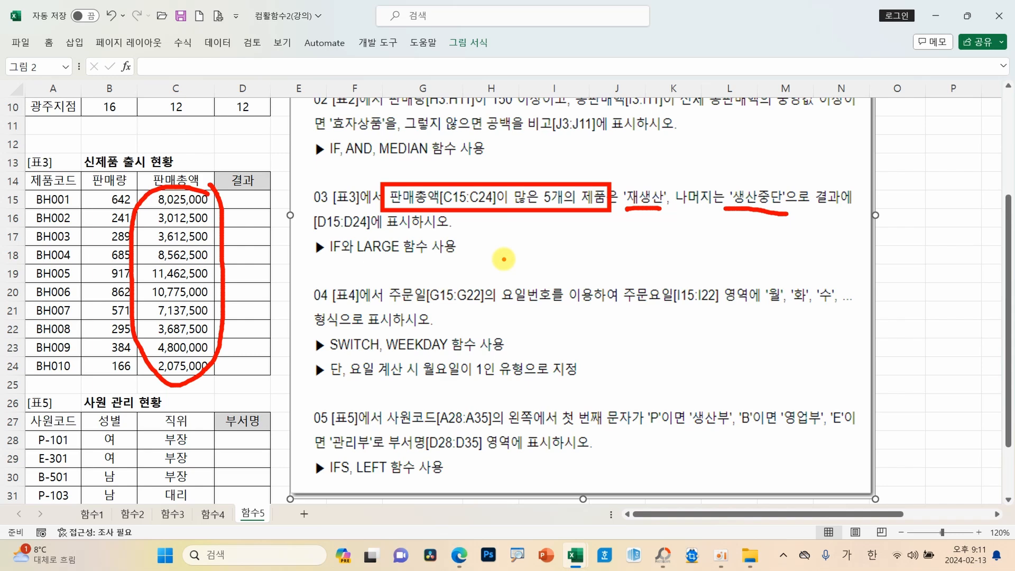
pyautogui.press('Escape')
# Step: Start an IF function in 표3's first 결과 cell D15, opening its logical test with C15>=
pyautogui.click(256, 204)
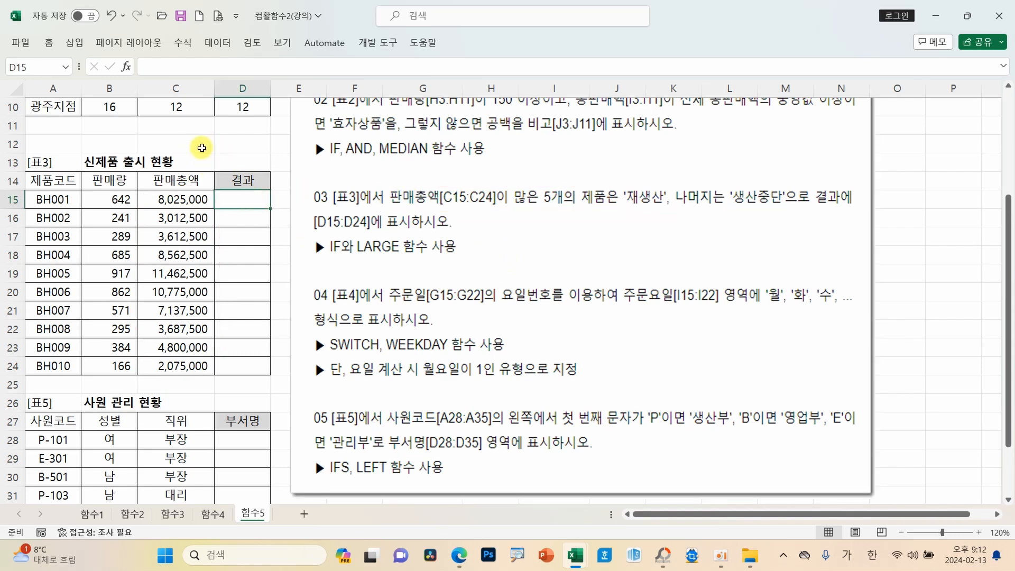
pyautogui.click(126, 66)
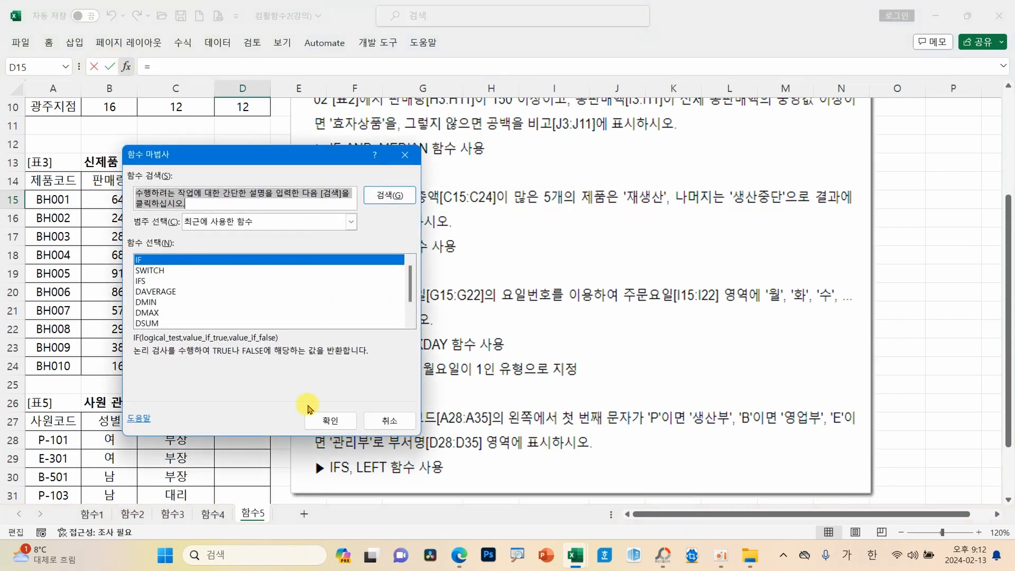
pyautogui.click(317, 418)
pyautogui.moveTo(290, 185); pyautogui.dragTo(341, 281)
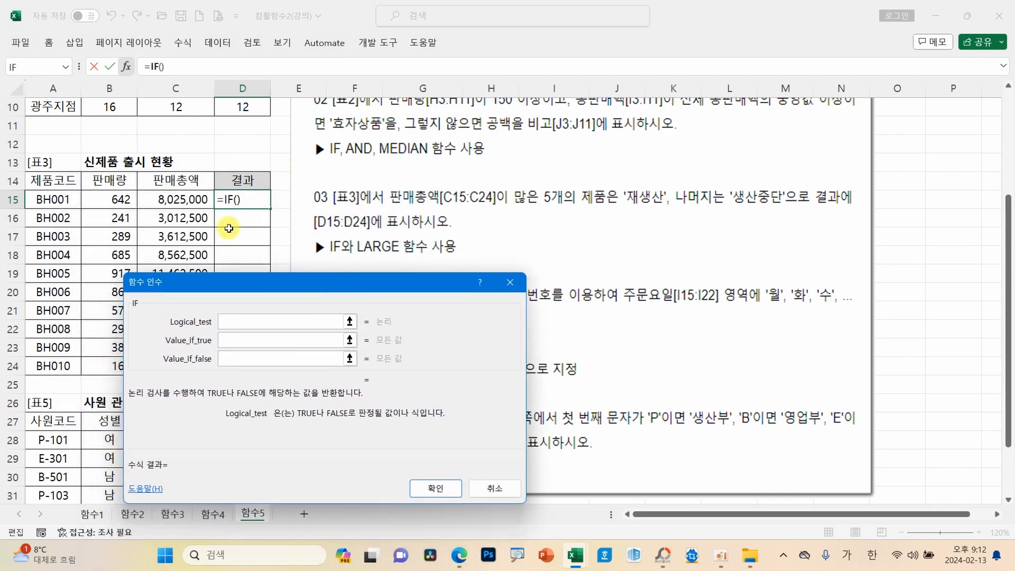
pyautogui.click(185, 199)
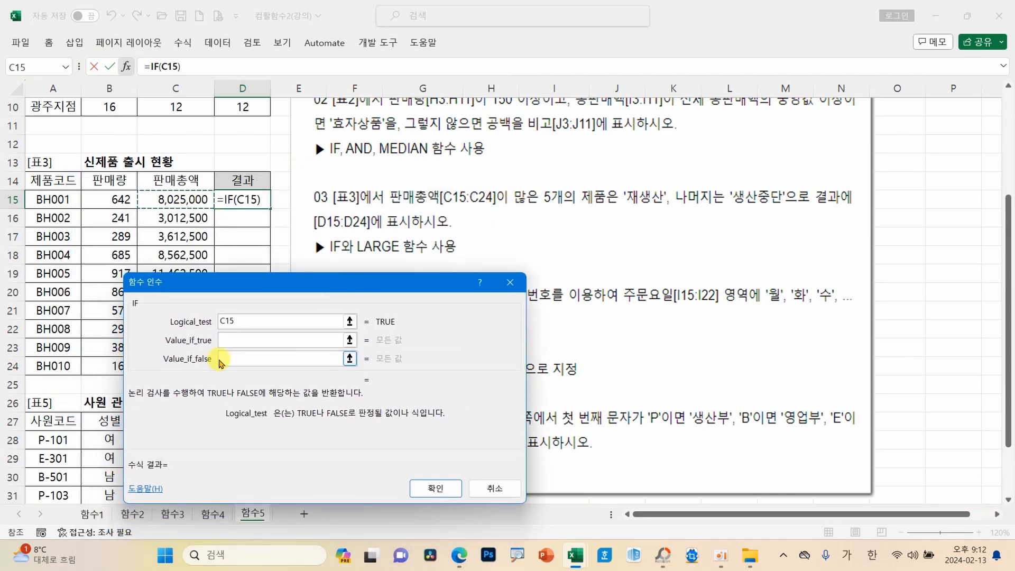
pyautogui.write('>=')
# Step: Complete the logical test with LARGE($C$15:$C$24,5), using an absolute reference for the 판매총액 range
pyautogui.write('ㅣ')
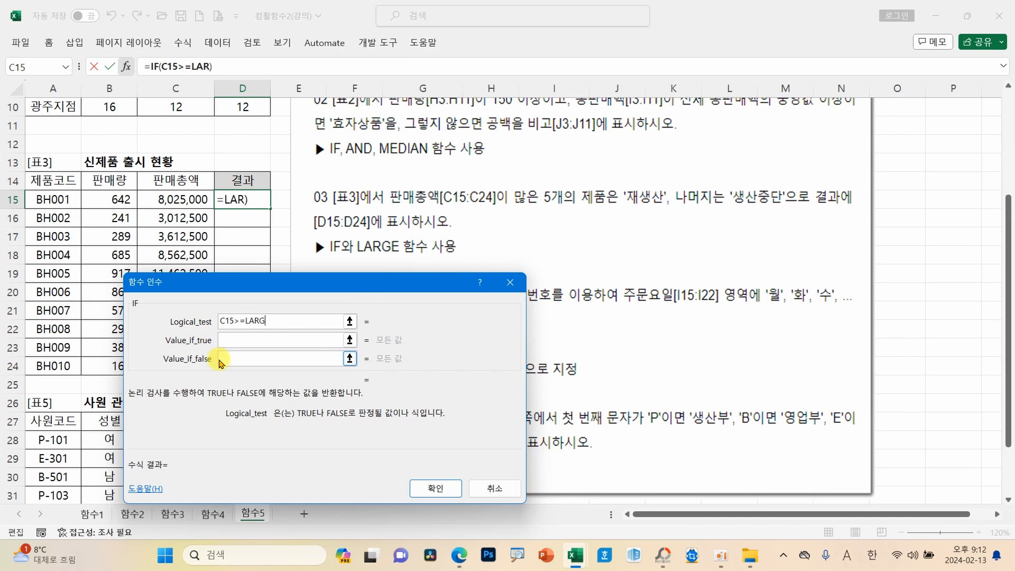
pyautogui.moveTo(185, 199); pyautogui.dragTo(184, 359)
pyautogui.moveTo(243, 288); pyautogui.dragTo(394, 267)
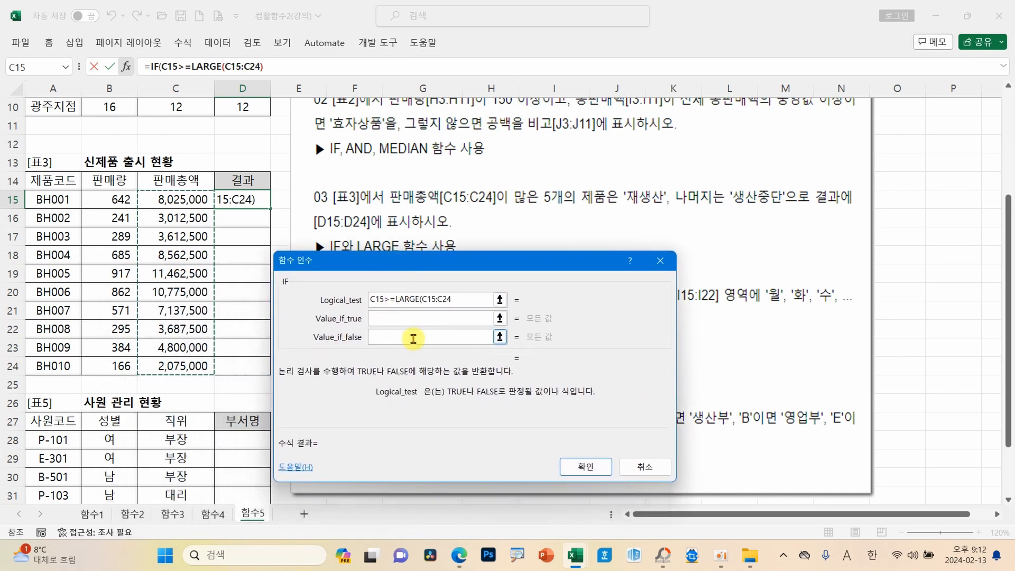
pyautogui.press('F4')
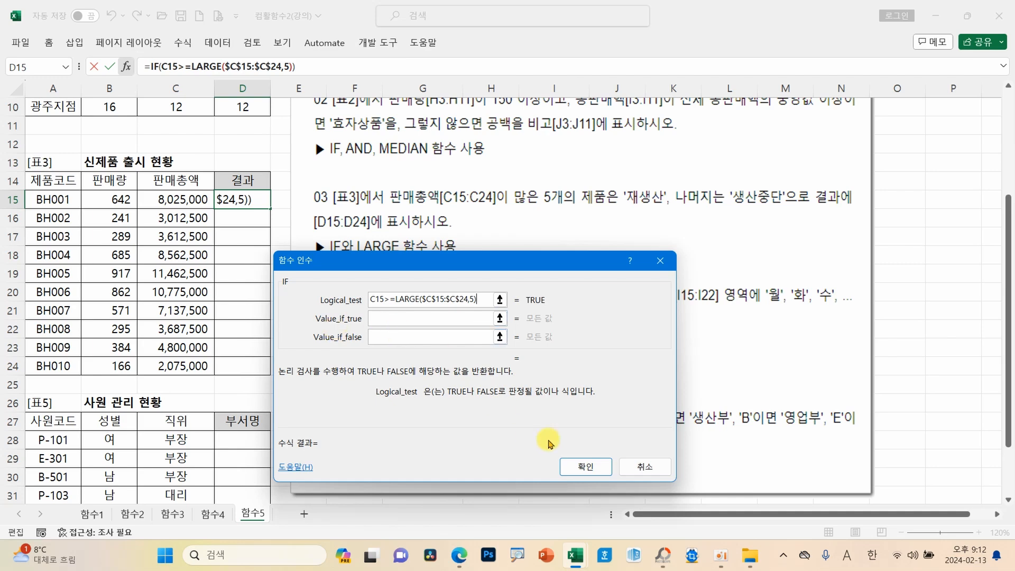
# Step: Return "재생산" when true and "생산중단" when false in D15's formula, and copy it down through D24
pyautogui.click(398, 316)
pyautogui.write('ㅈ새생산')
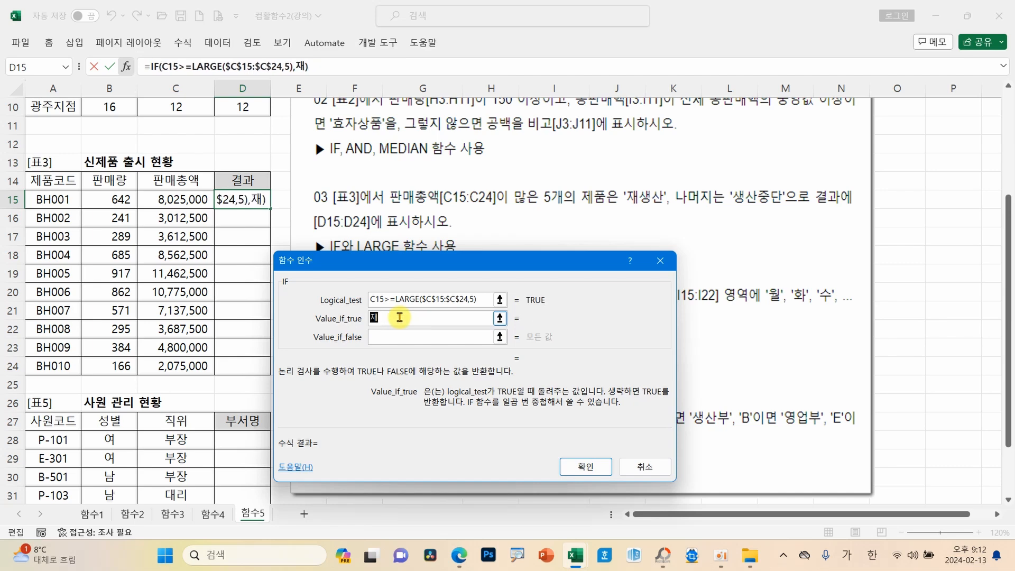
pyautogui.press('Tab')
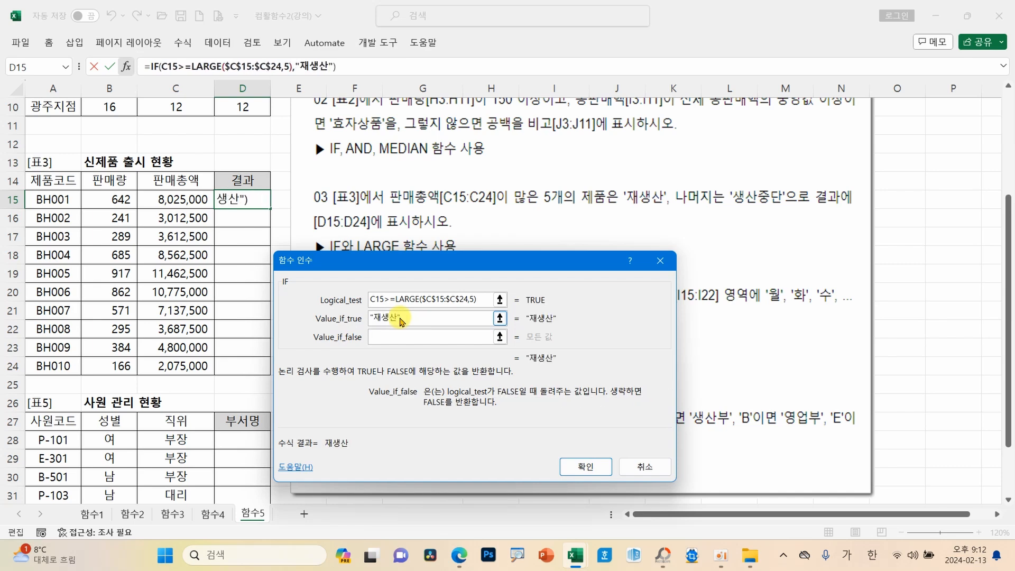
pyautogui.write('생산중다')
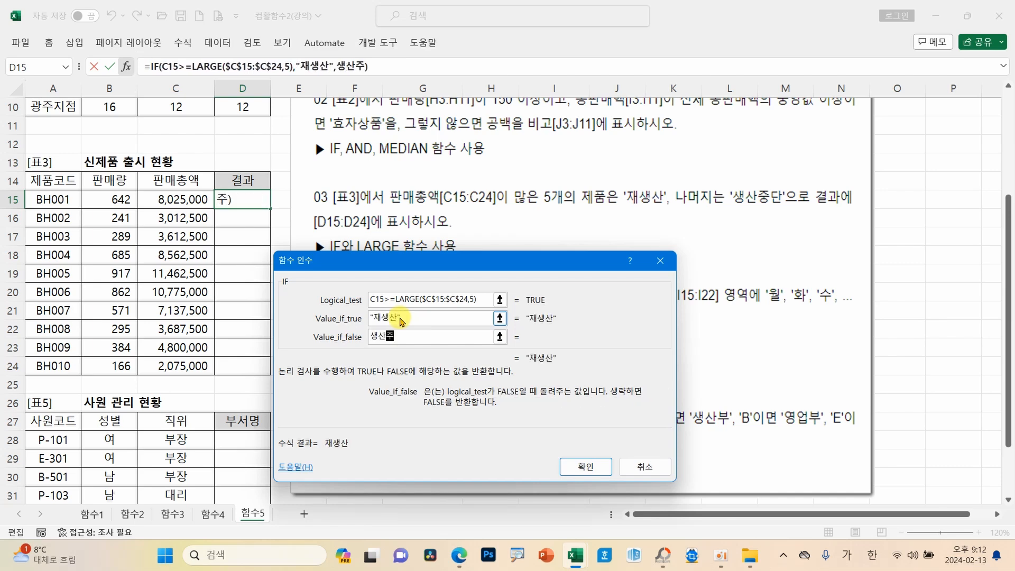
pyautogui.click(585, 466)
pyautogui.moveTo(270, 205); pyautogui.dragTo(263, 377)
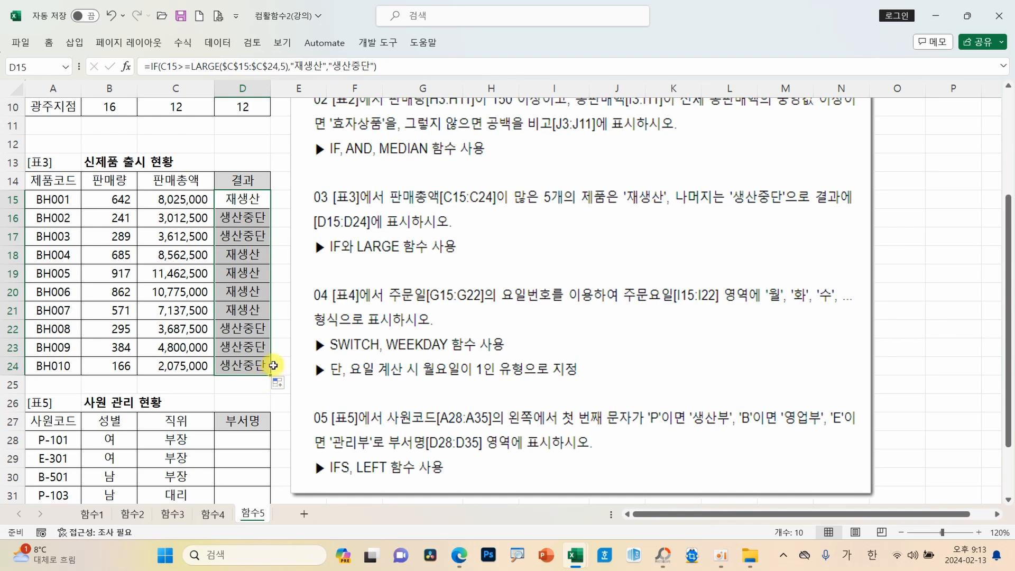
# Step: Inspect the copied formulas behind 표3's 재생산 results, and compare them with the 오늘 날짜 cell E23 on the 함수4 sheet
pyautogui.moveTo(253, 312); pyautogui.dragTo(251, 262)
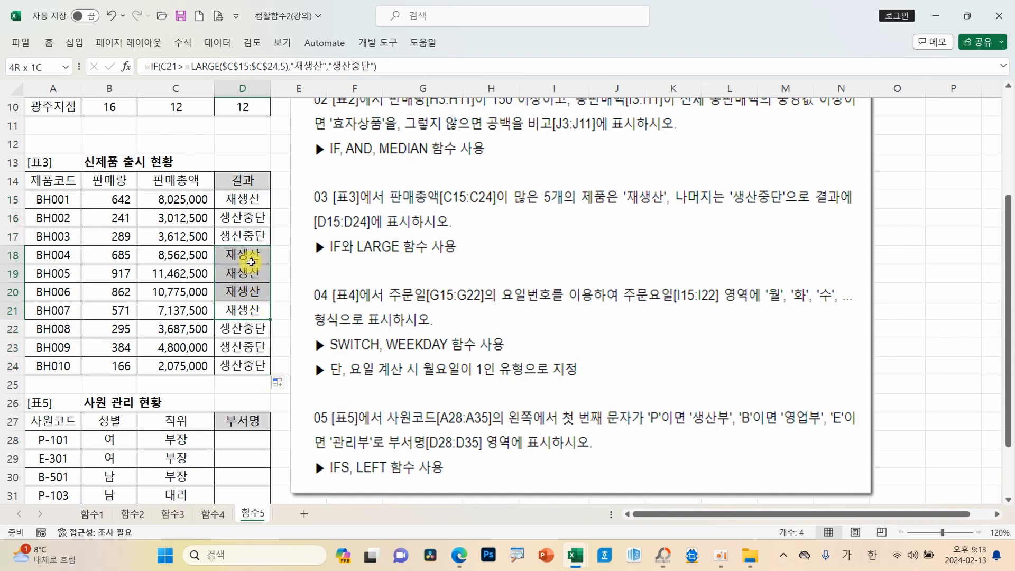
pyautogui.click(242, 200)
pyautogui.click(241, 255)
pyautogui.click(254, 276)
pyautogui.click(239, 311)
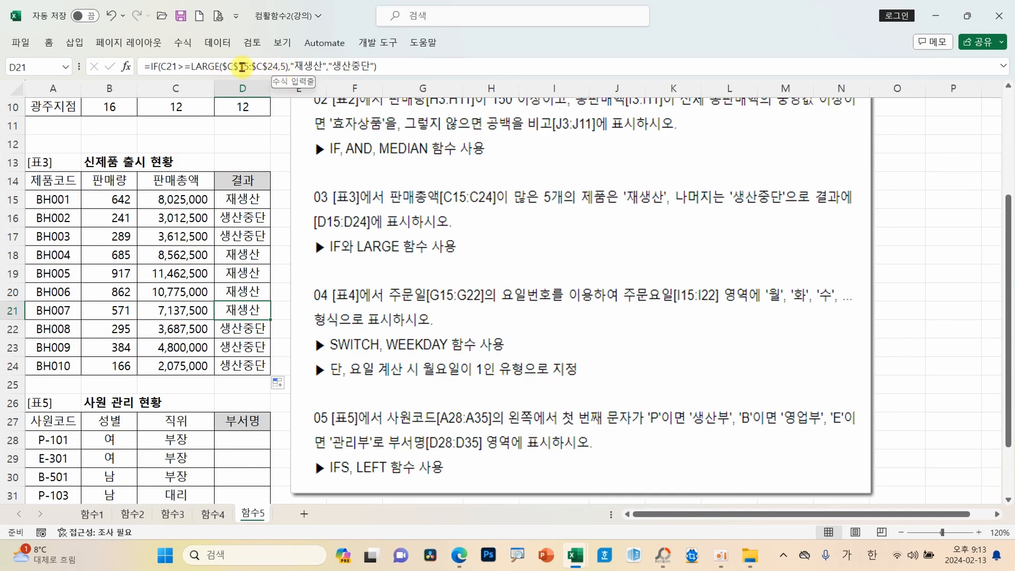
pyautogui.click(212, 515)
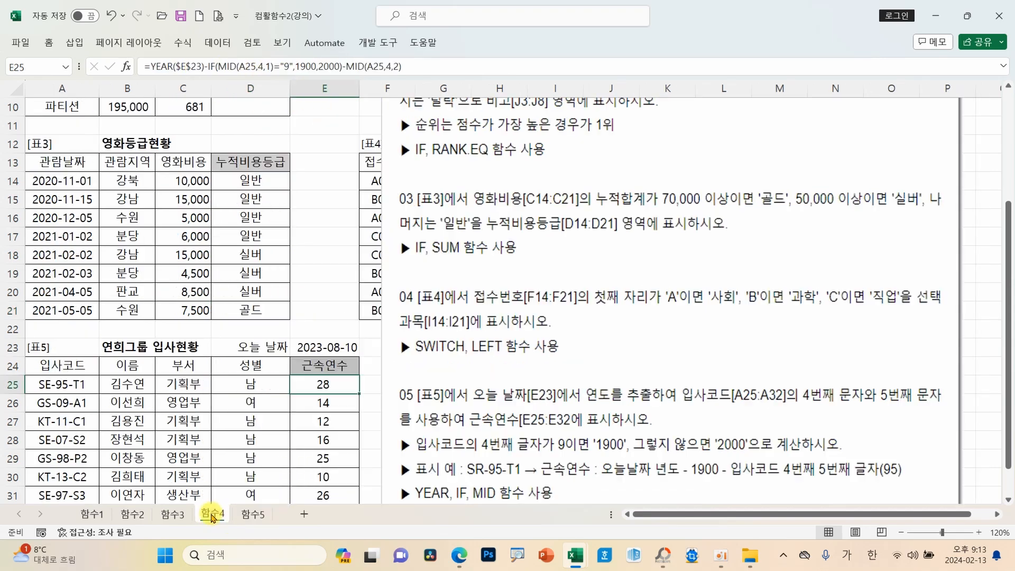
pyautogui.click(320, 350)
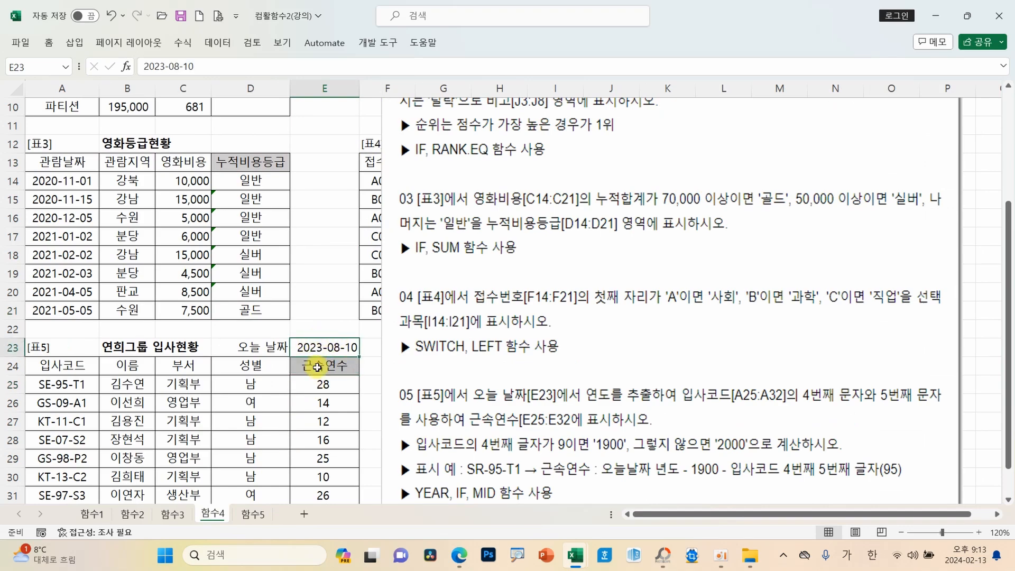
pyautogui.click(251, 513)
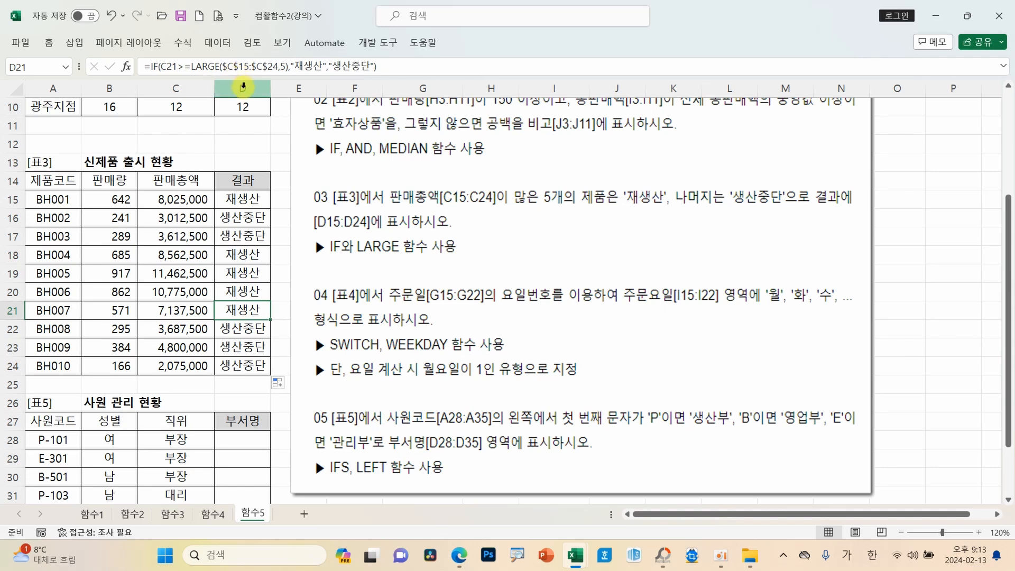
# Step: Move the question picture clear of 표4 so that it sits just beside the 주문요일 column
pyautogui.moveTo(355, 267); pyautogui.dragTo(669, 257)
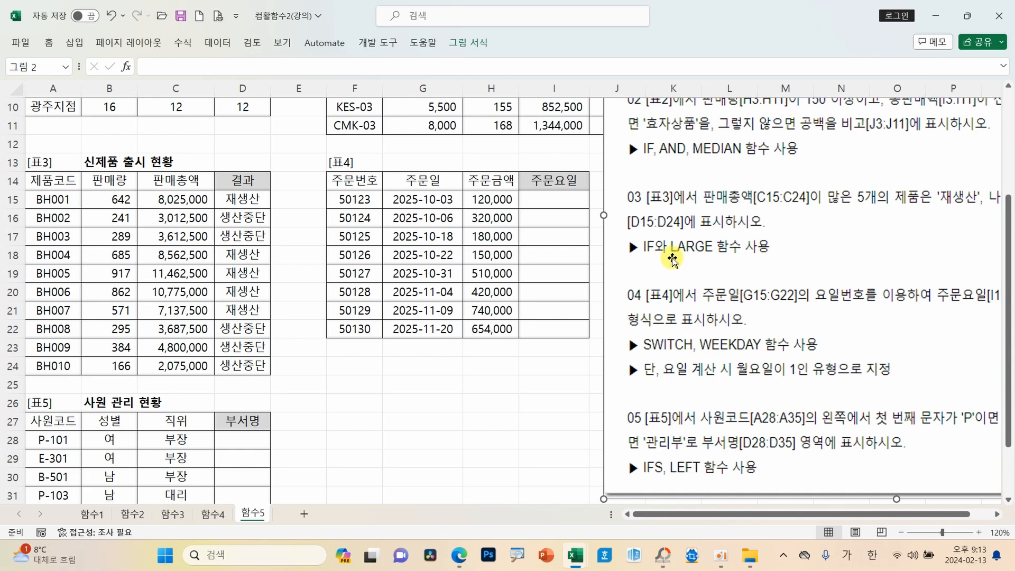
pyautogui.click(995, 516)
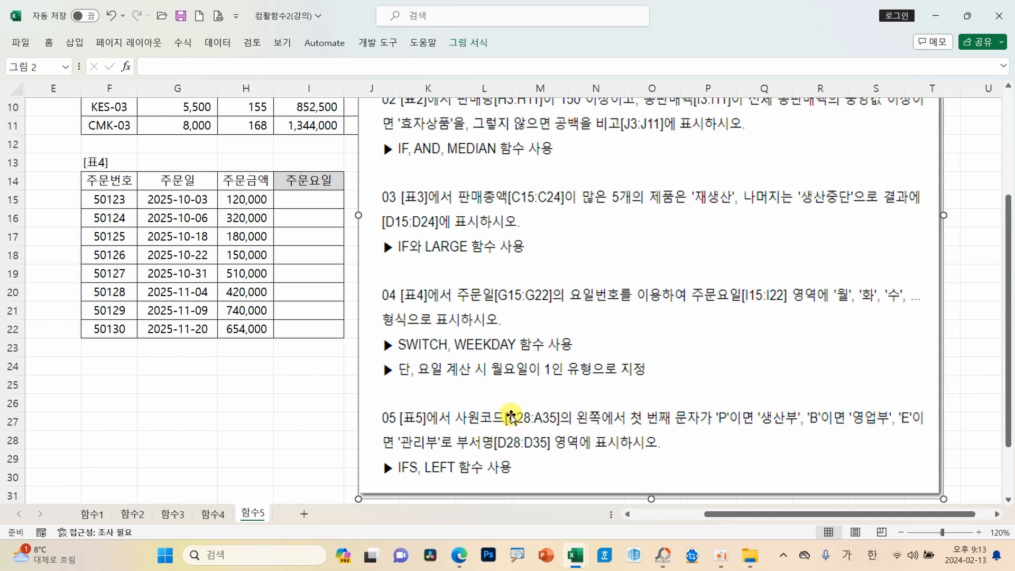
# Step: Study question 04's requirement to number weekdays with WEEKDAY, Monday being 1, and turn those numbers into day names with SWITCH
pyautogui.moveTo(396, 358)
pyautogui.mouseDown()
pyautogui.moveTo(433, 372)
pyautogui.moveTo(656, 384)
pyautogui.mouseUp()
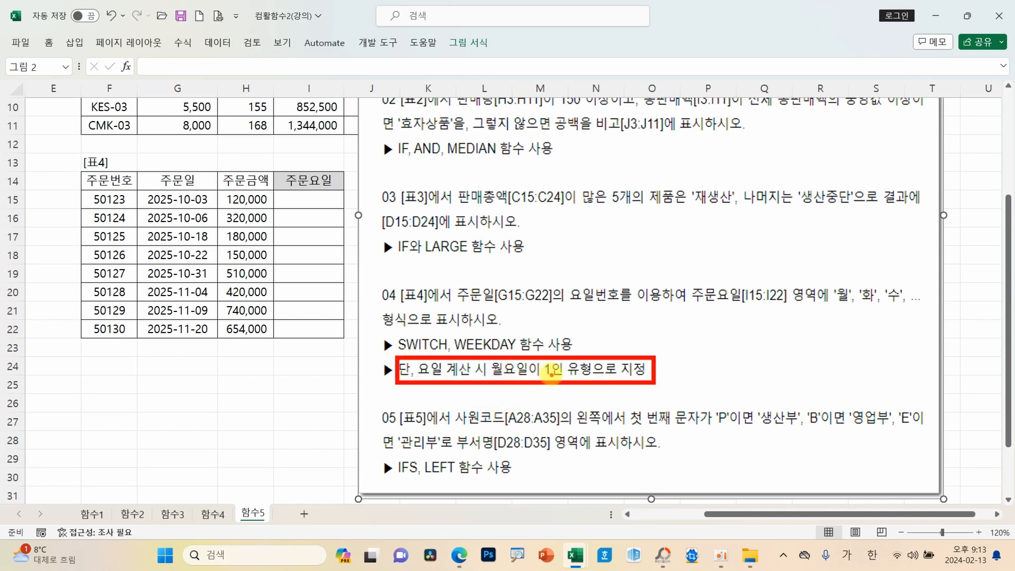
pyautogui.moveTo(499, 336)
pyautogui.mouseDown()
pyautogui.moveTo(555, 319)
pyautogui.moveTo(688, 329)
pyautogui.moveTo(681, 353)
pyautogui.mouseUp()
pyautogui.moveTo(746, 303)
pyautogui.mouseDown()
pyautogui.moveTo(742, 332)
pyautogui.moveTo(765, 365)
pyautogui.moveTo(733, 445)
pyautogui.mouseUp()
pyautogui.moveTo(766, 316)
pyautogui.mouseDown()
pyautogui.moveTo(799, 314)
pyautogui.moveTo(789, 323)
pyautogui.mouseUp()
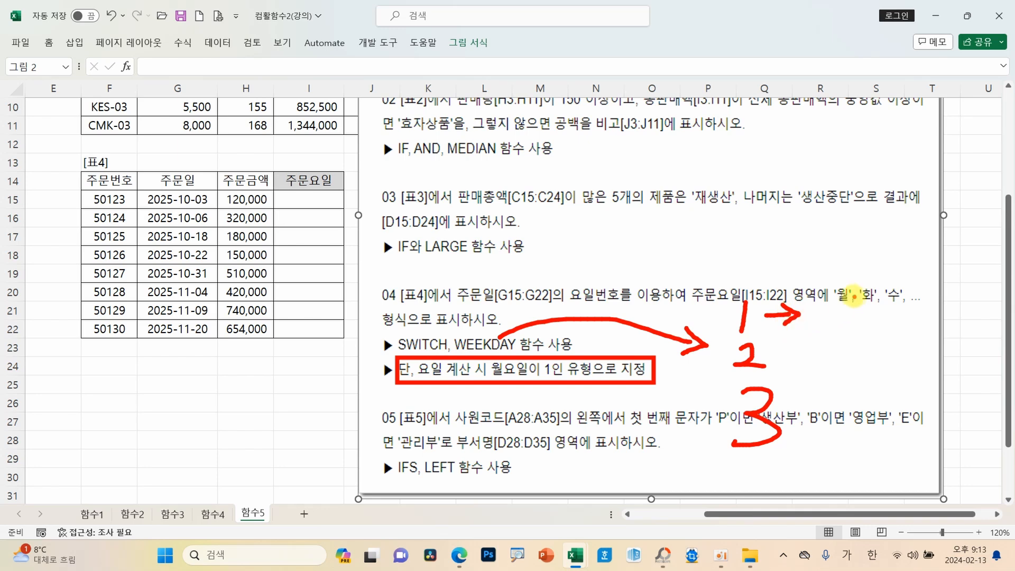
pyautogui.moveTo(827, 292)
pyautogui.mouseDown()
pyautogui.moveTo(821, 296)
pyautogui.moveTo(841, 309)
pyautogui.moveTo(822, 323)
pyautogui.moveTo(844, 296)
pyautogui.moveTo(847, 333)
pyautogui.mouseUp()
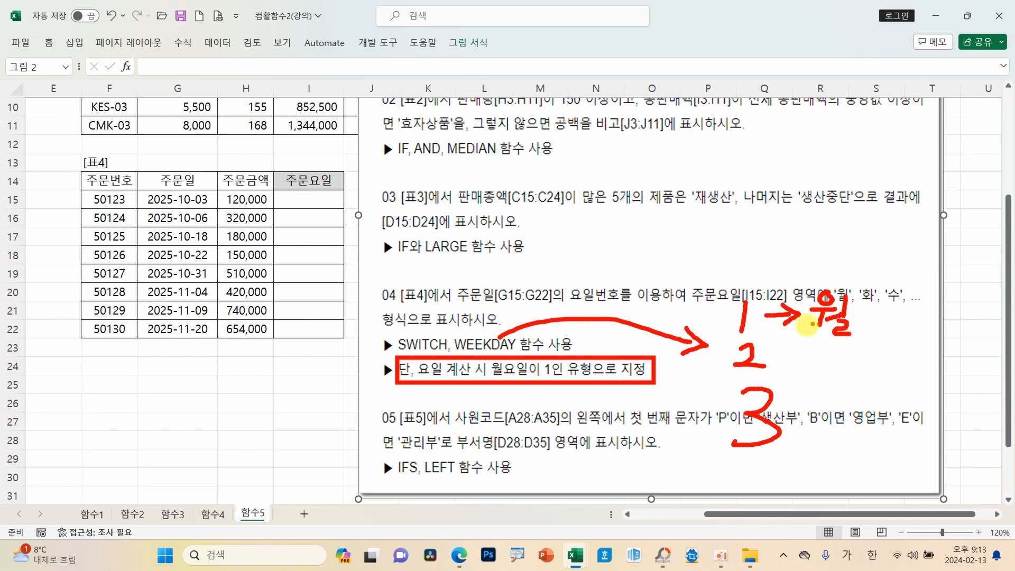
pyautogui.moveTo(741, 338); pyautogui.dragTo(758, 323)
pyautogui.moveTo(761, 378)
pyautogui.mouseDown()
pyautogui.moveTo(777, 352)
pyautogui.moveTo(766, 376)
pyautogui.mouseUp()
pyautogui.moveTo(791, 469)
pyautogui.mouseDown()
pyautogui.moveTo(751, 377)
pyautogui.moveTo(766, 447)
pyautogui.mouseUp()
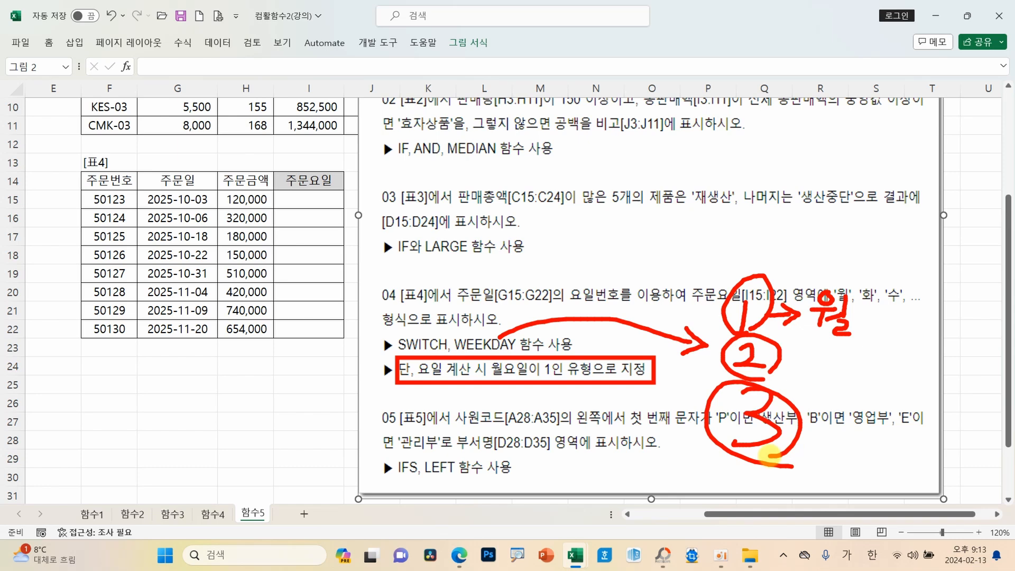
pyautogui.moveTo(750, 364); pyautogui.dragTo(764, 364)
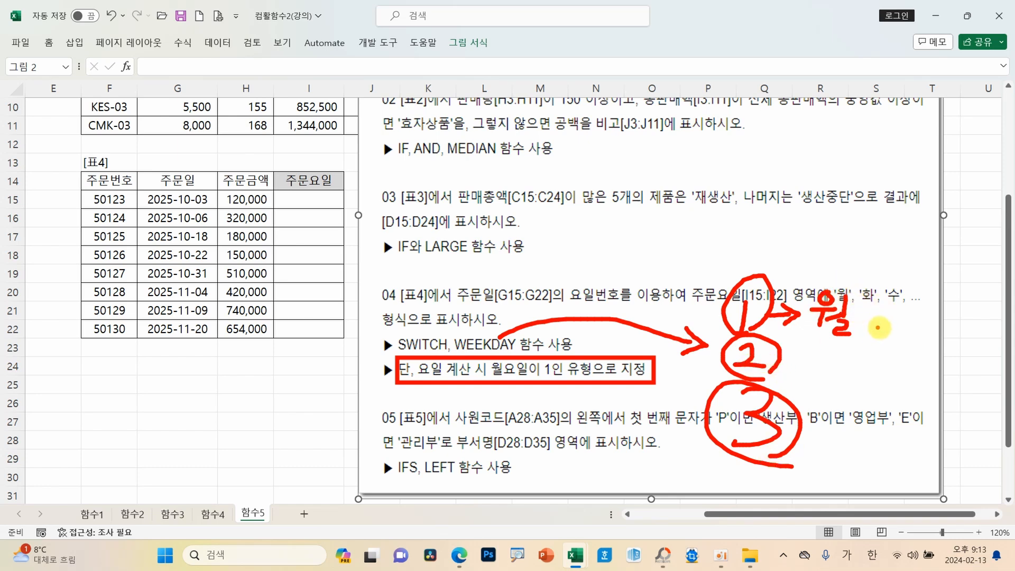
pyautogui.moveTo(865, 282)
pyautogui.mouseDown()
pyautogui.moveTo(818, 313)
pyautogui.moveTo(848, 333)
pyautogui.mouseUp()
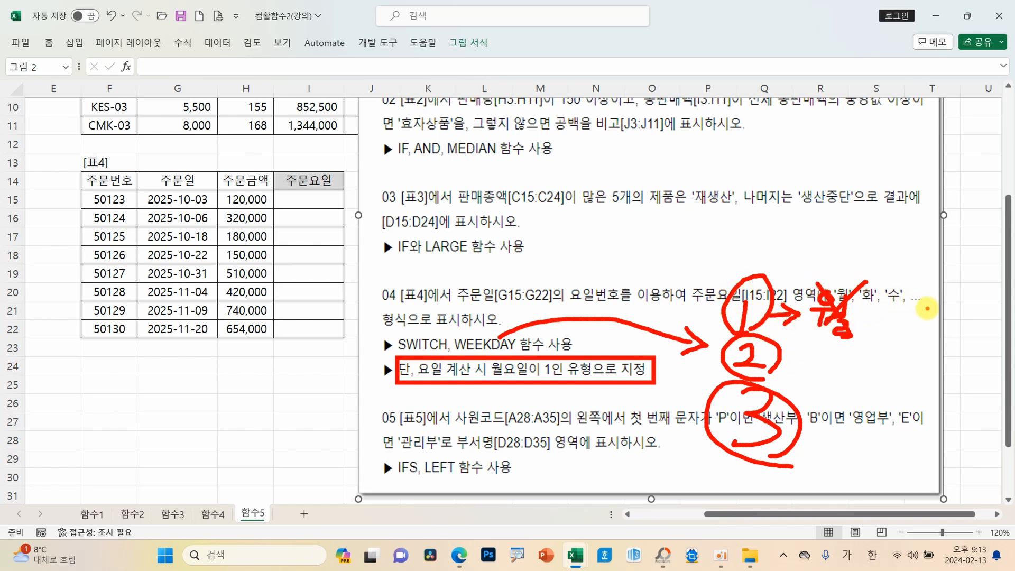
pyautogui.moveTo(770, 364); pyautogui.dragTo(819, 364)
pyautogui.moveTo(809, 351)
pyautogui.mouseDown()
pyautogui.moveTo(820, 363)
pyautogui.moveTo(800, 381)
pyautogui.mouseUp()
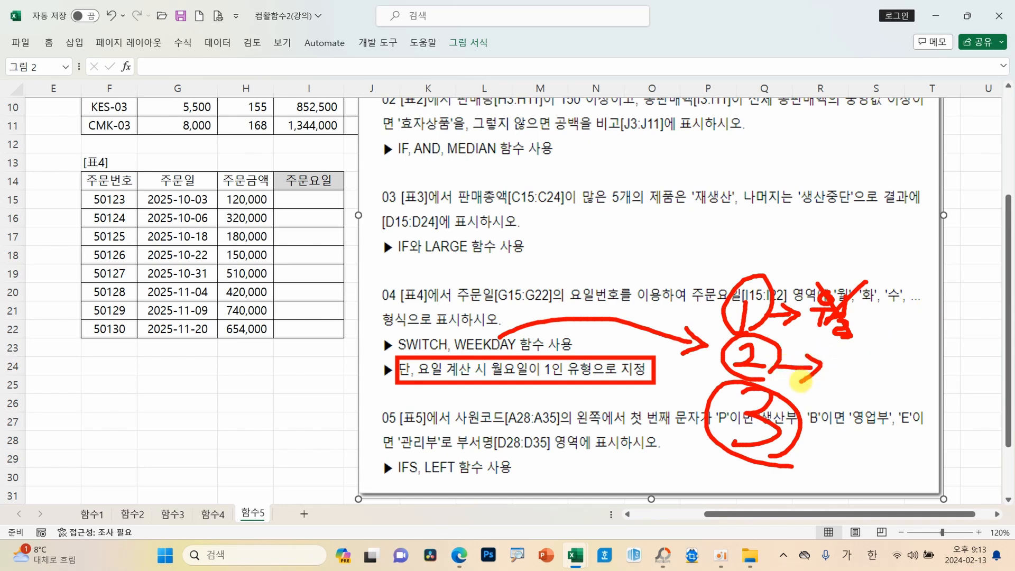
pyautogui.moveTo(553, 388)
pyautogui.mouseDown()
pyautogui.moveTo(476, 383)
pyautogui.moveTo(552, 389)
pyautogui.moveTo(727, 359)
pyautogui.moveTo(690, 365)
pyautogui.mouseUp()
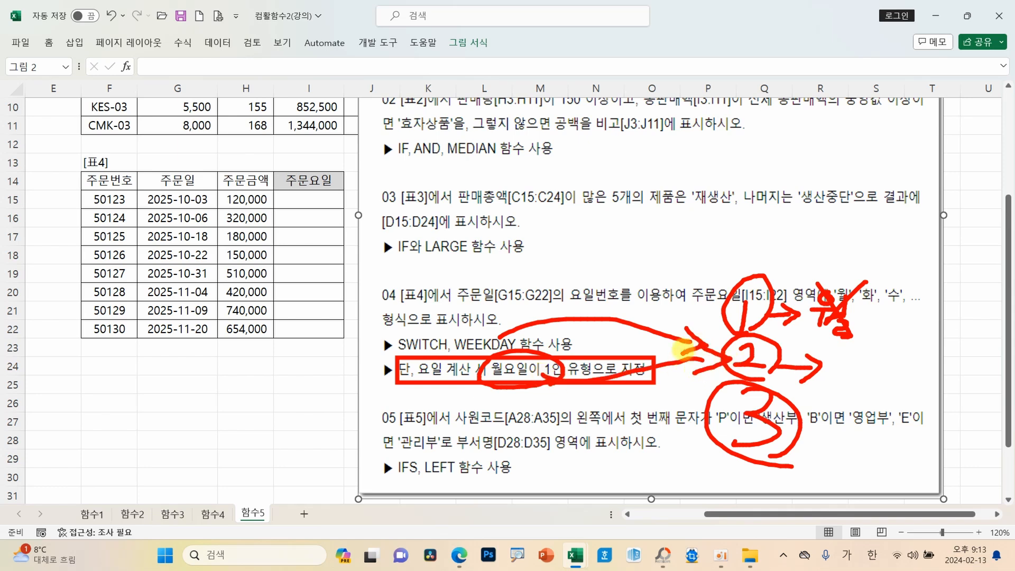
pyautogui.press('Escape')
# Step: Open WEEKDAY's arguments for cell I15 and read which Return_type numbers the week from Monday as 1 to Sunday as 7
pyautogui.click(286, 205)
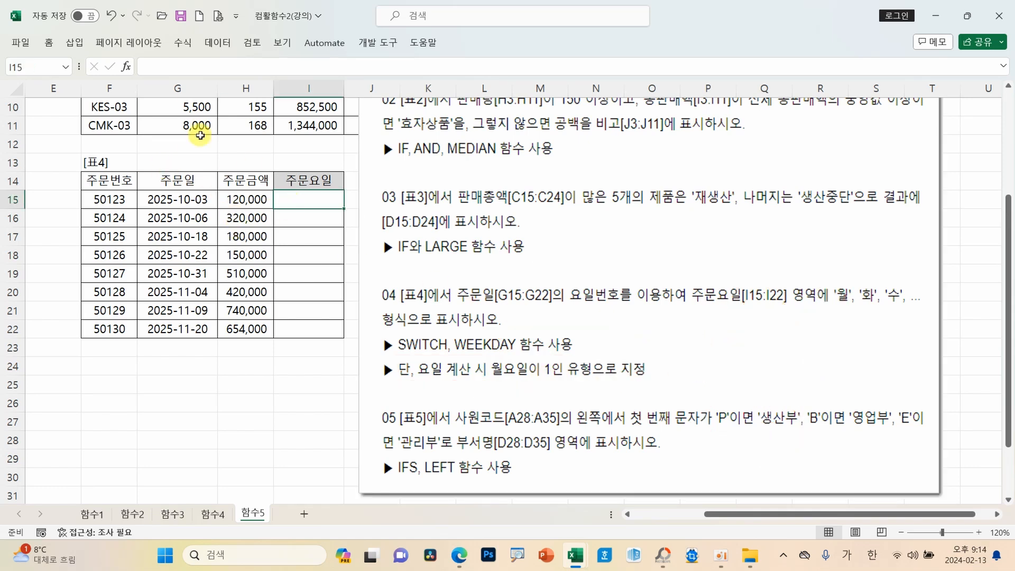
pyautogui.click(125, 66)
pyautogui.write('ㅈ')
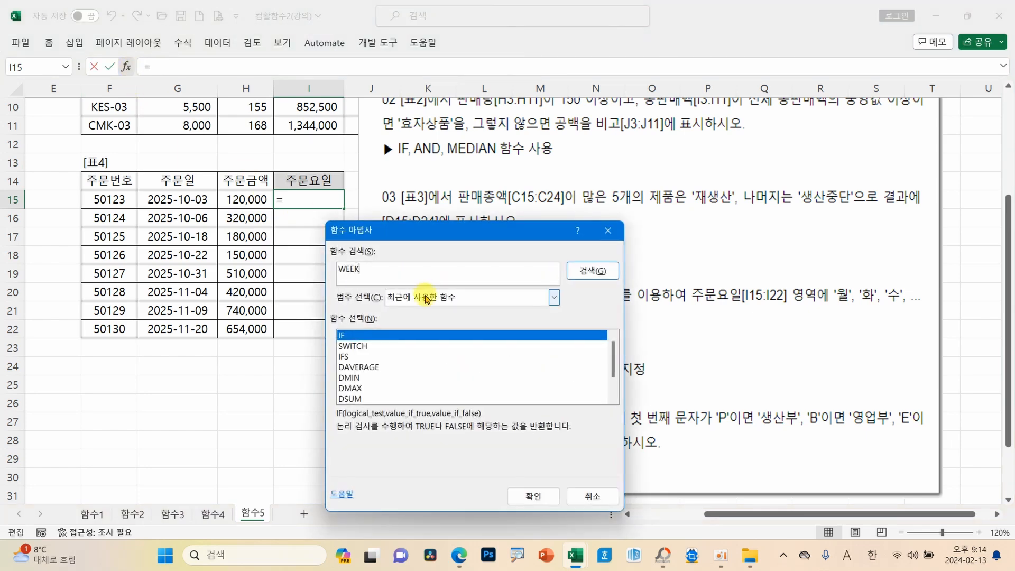
pyautogui.write('EEK')
pyautogui.press('Return')
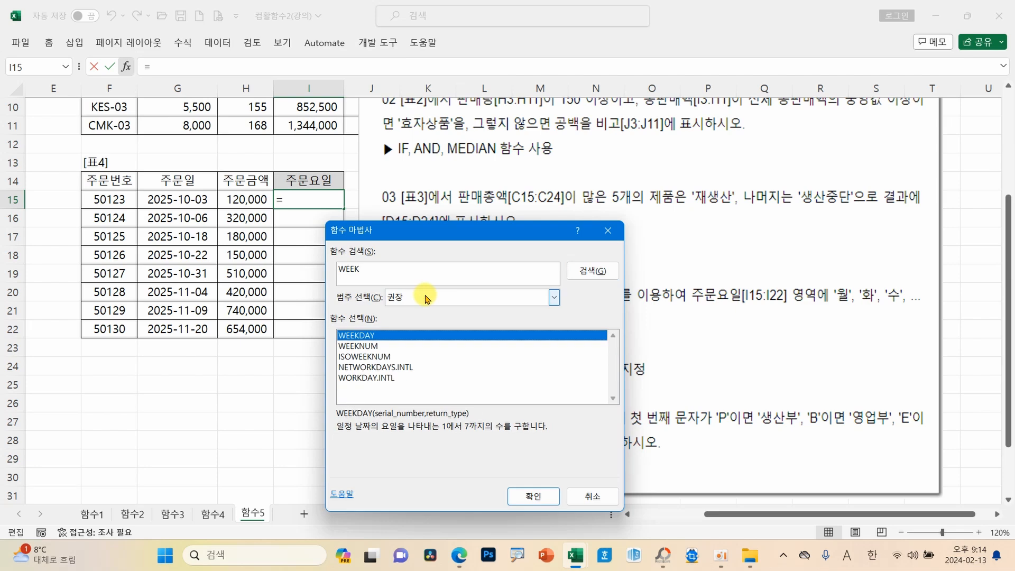
pyautogui.click(531, 497)
pyautogui.click(406, 329)
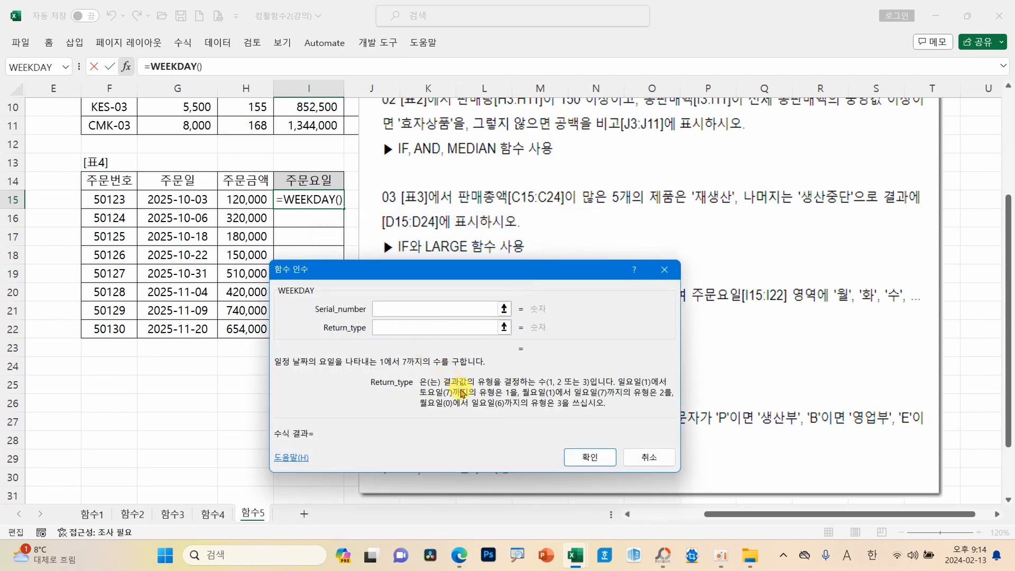
pyautogui.moveTo(317, 317)
pyautogui.mouseDown()
pyautogui.moveTo(378, 327)
pyautogui.moveTo(379, 338)
pyautogui.moveTo(335, 369)
pyautogui.moveTo(380, 390)
pyautogui.mouseUp()
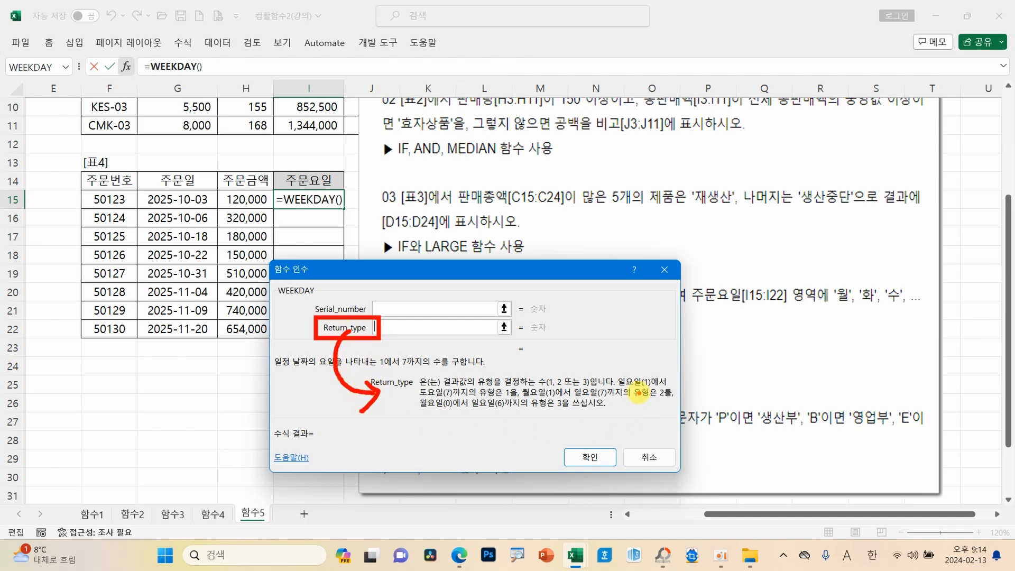
pyautogui.moveTo(617, 387); pyautogui.dragTo(656, 387)
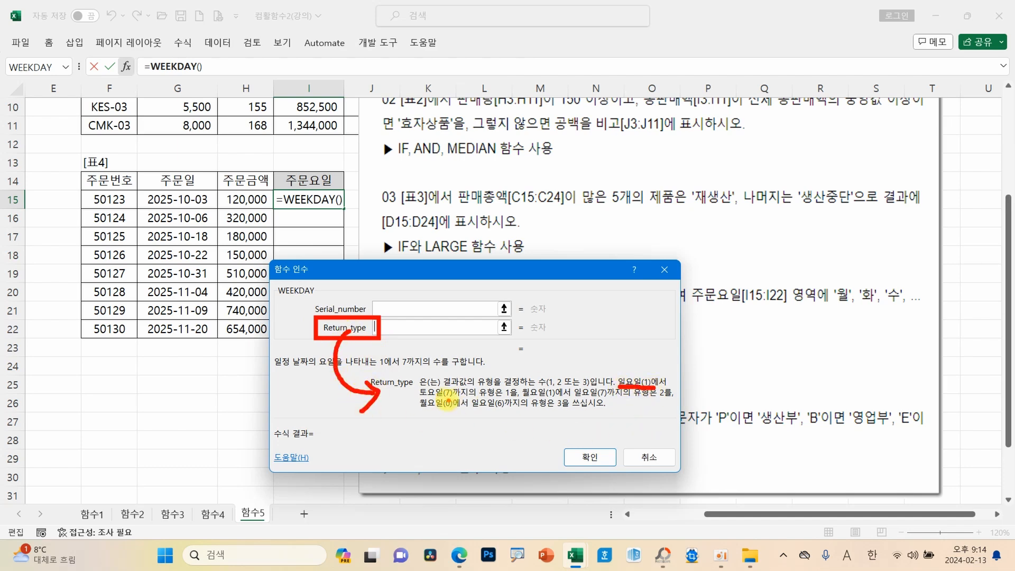
pyautogui.moveTo(420, 396)
pyautogui.mouseDown()
pyautogui.moveTo(515, 389)
pyautogui.moveTo(523, 403)
pyautogui.moveTo(612, 399)
pyautogui.moveTo(651, 382)
pyautogui.moveTo(671, 408)
pyautogui.mouseUp()
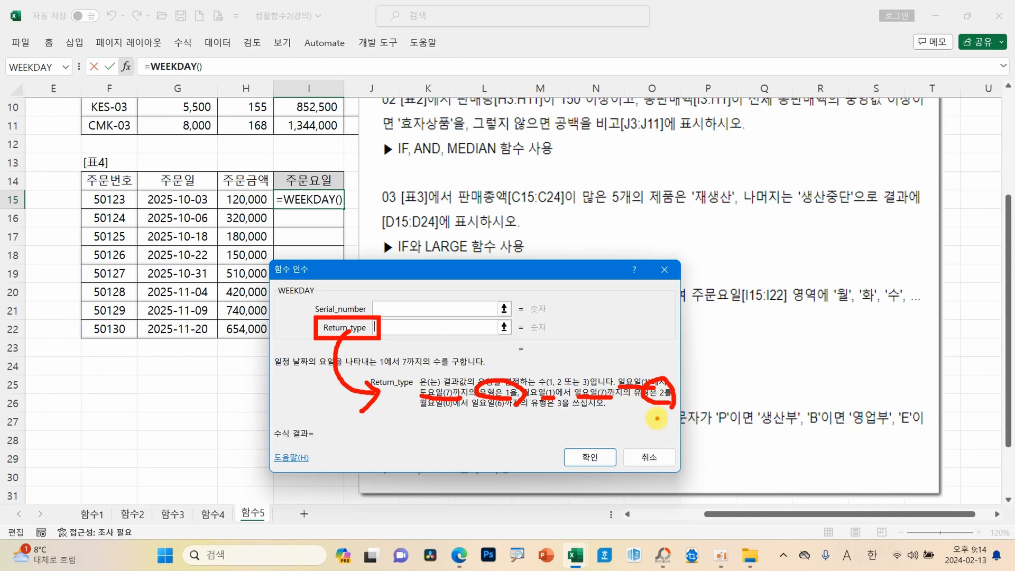
pyautogui.click(649, 457)
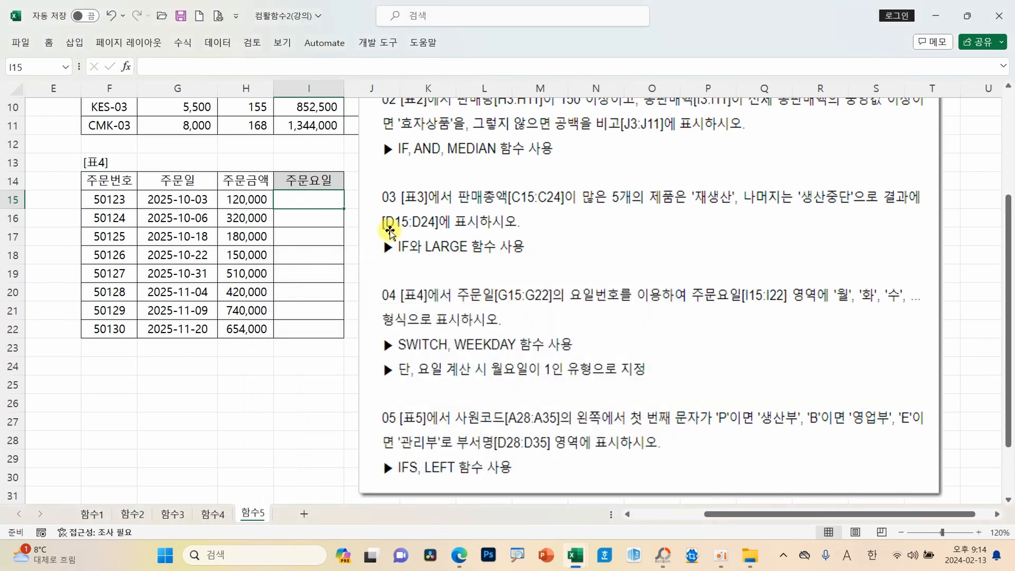
# Step: Start a SWITCH formula in I15 with WEEKDAY(G15,2) as its expression
pyautogui.click(126, 66)
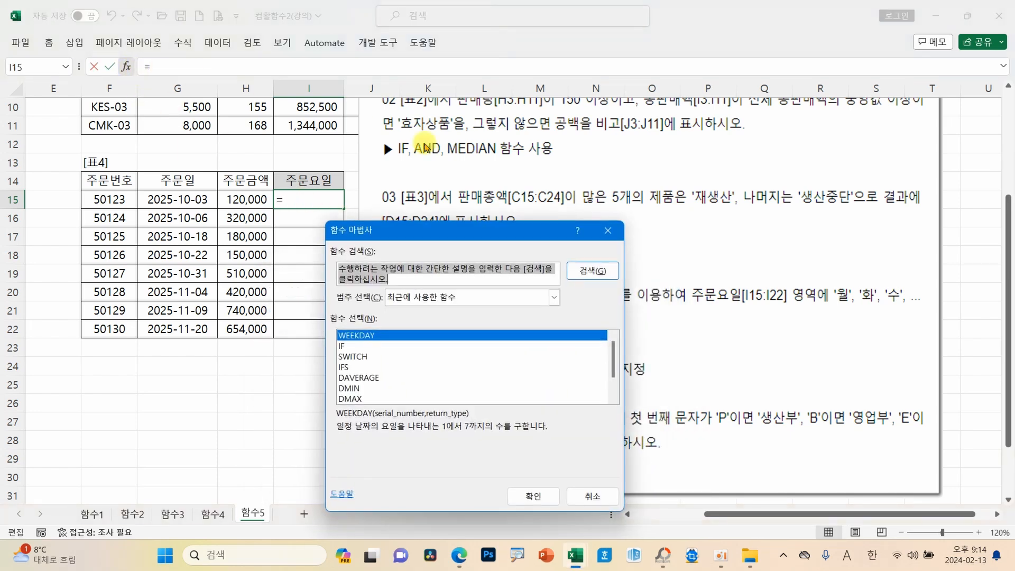
pyautogui.click(379, 357)
pyautogui.click(532, 495)
pyautogui.moveTo(401, 242); pyautogui.dragTo(120, 271)
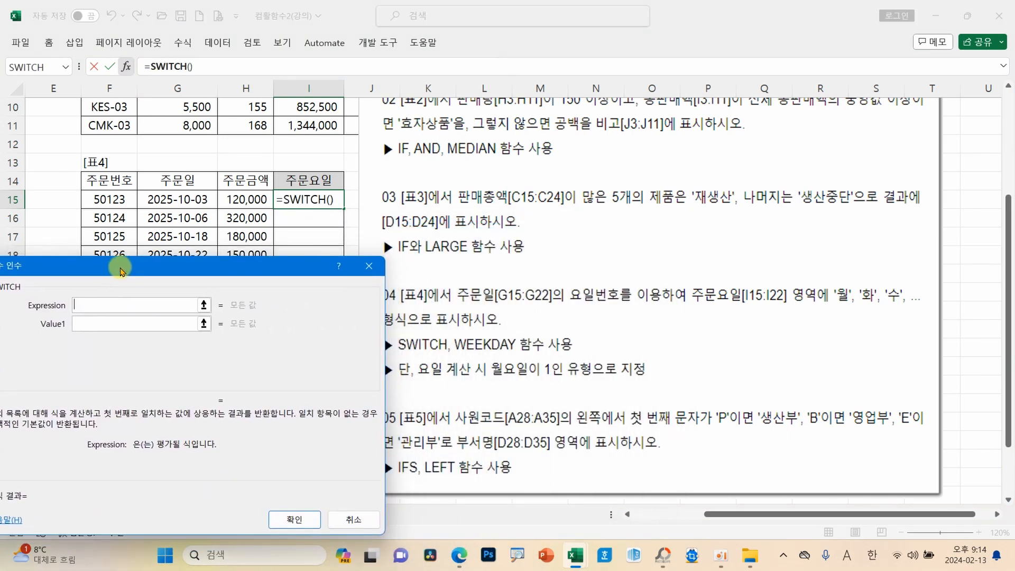
pyautogui.write('WEEKDAY(')
pyautogui.click(174, 202)
pyautogui.write(',2)')
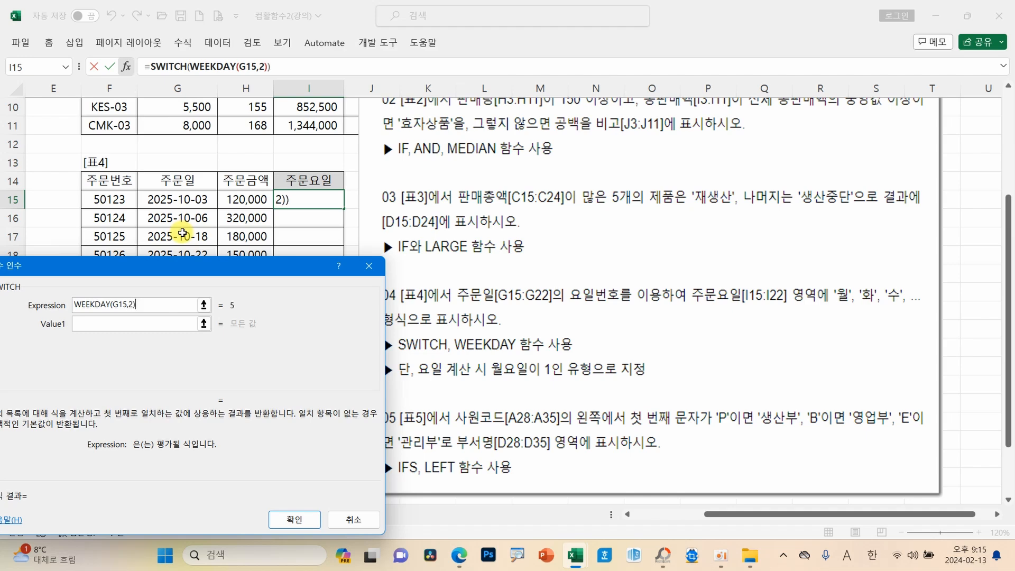
pyautogui.press('Tab')
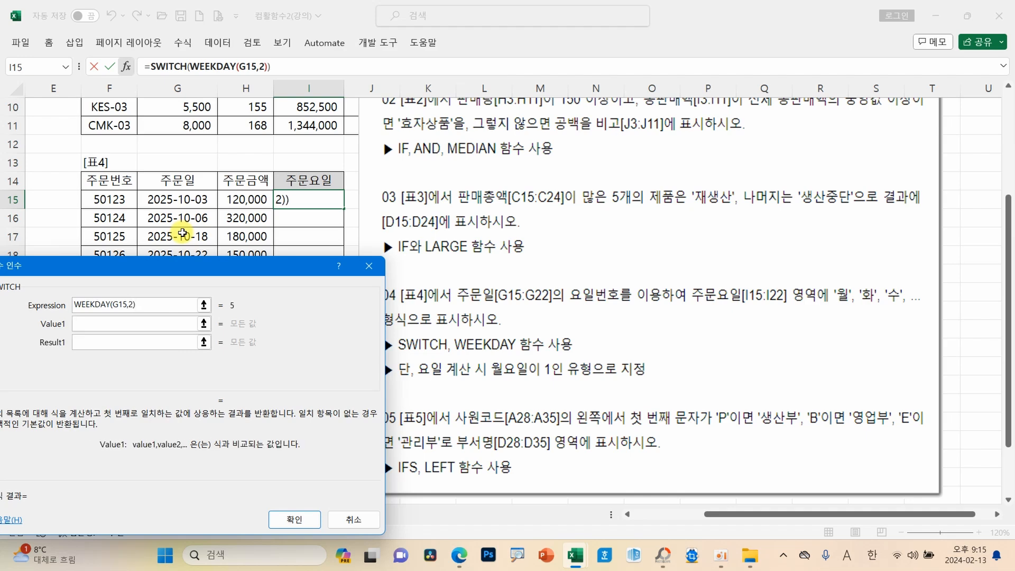
# Step: Add the first SWITCH pairs, returning "월" for 1 and "화" for 2
pyautogui.write('1')
pyautogui.press('Tab')
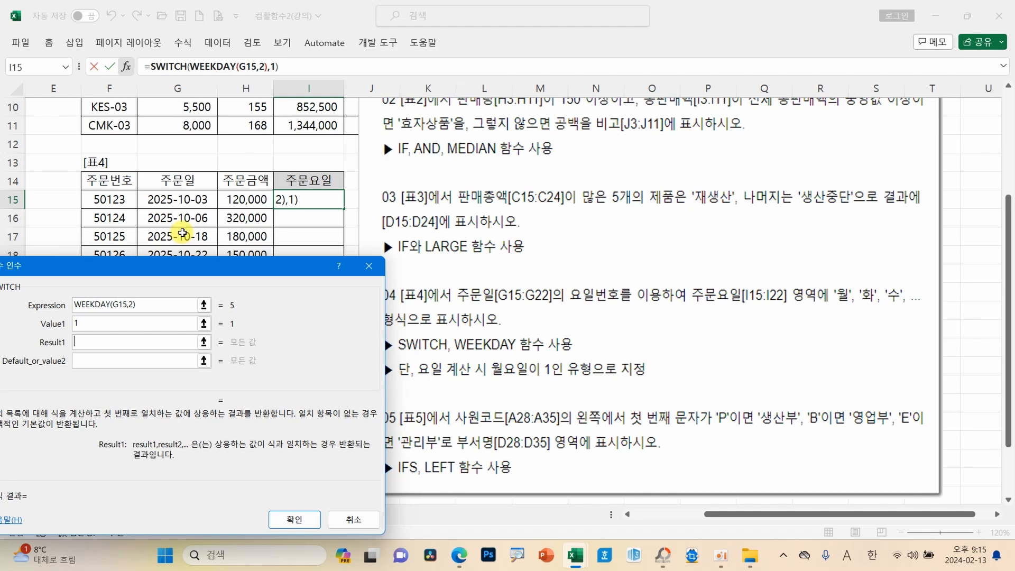
pyautogui.write('우')
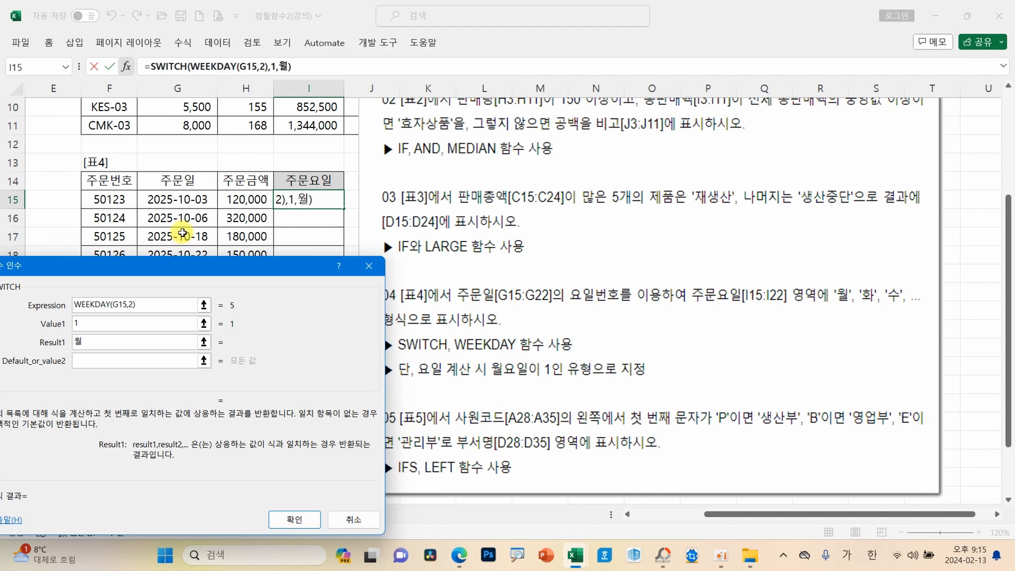
pyautogui.press('Tab')
pyautogui.write('2')
pyautogui.press('Tab')
pyautogui.write('화')
pyautogui.press('Tab')
# Step: Extend the SWITCH pairs to return "수" for 3, "목" for 4 and "금" for 5
pyautogui.write('3')
pyautogui.press('Tab')
pyautogui.write('수')
pyautogui.press('Tab')
pyautogui.write('4')
pyautogui.press('Tab')
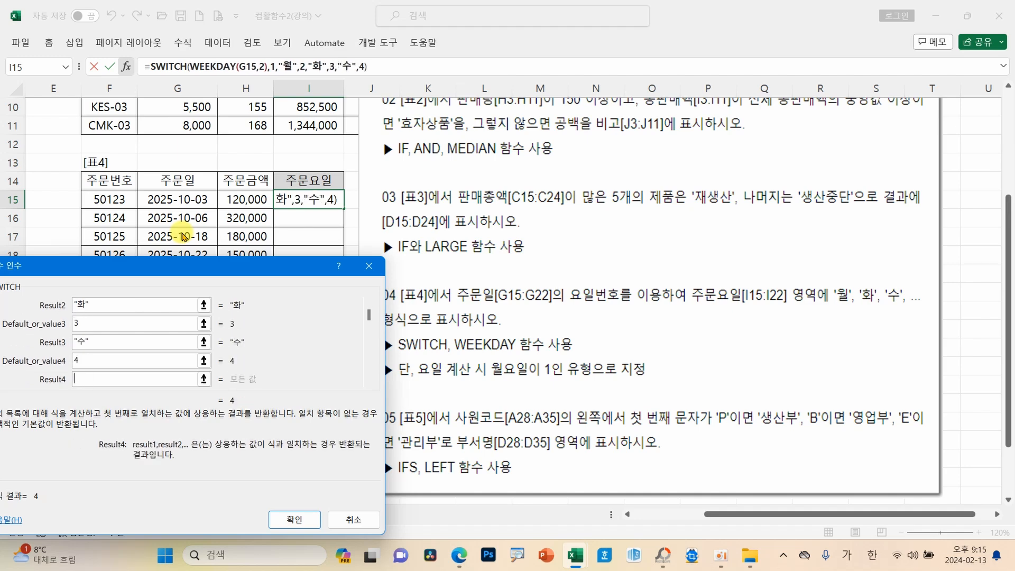
pyautogui.write('목')
pyautogui.press('Tab')
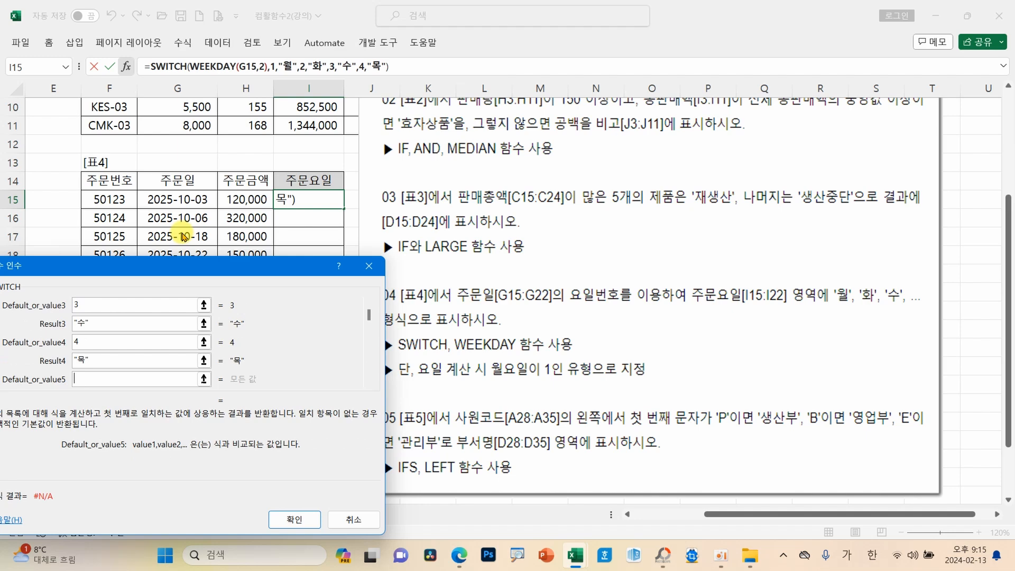
pyautogui.write('5')
pyautogui.press('Tab')
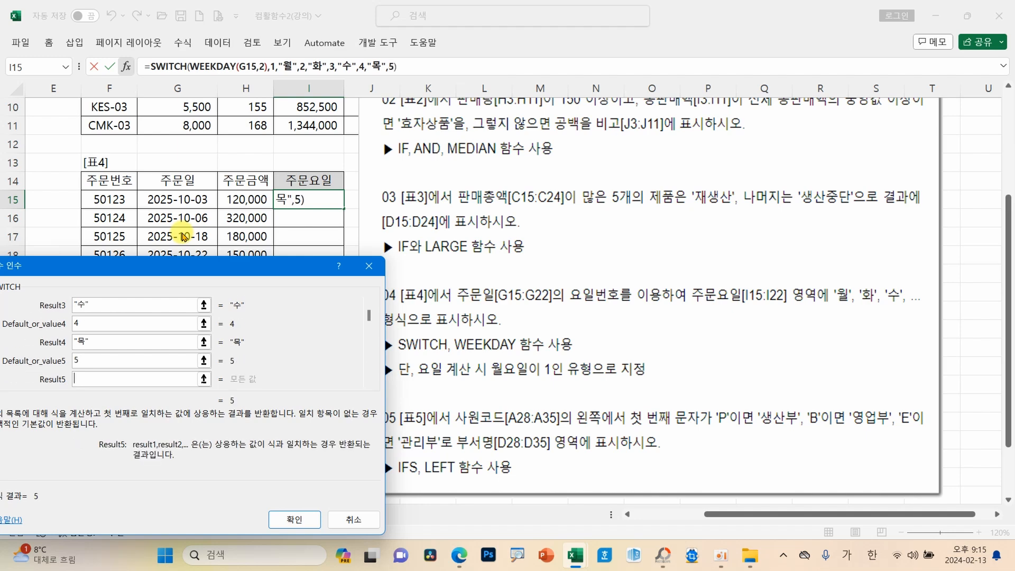
pyautogui.write('금')
pyautogui.press('Tab')
# Step: Complete the SWITCH pairs with "토" for 6 and "일" for 7
pyautogui.write('6')
pyautogui.press('Tab')
pyautogui.write('토')
pyautogui.press('Tab')
pyautogui.write('7')
pyautogui.press('Tab')
pyautogui.write('이')
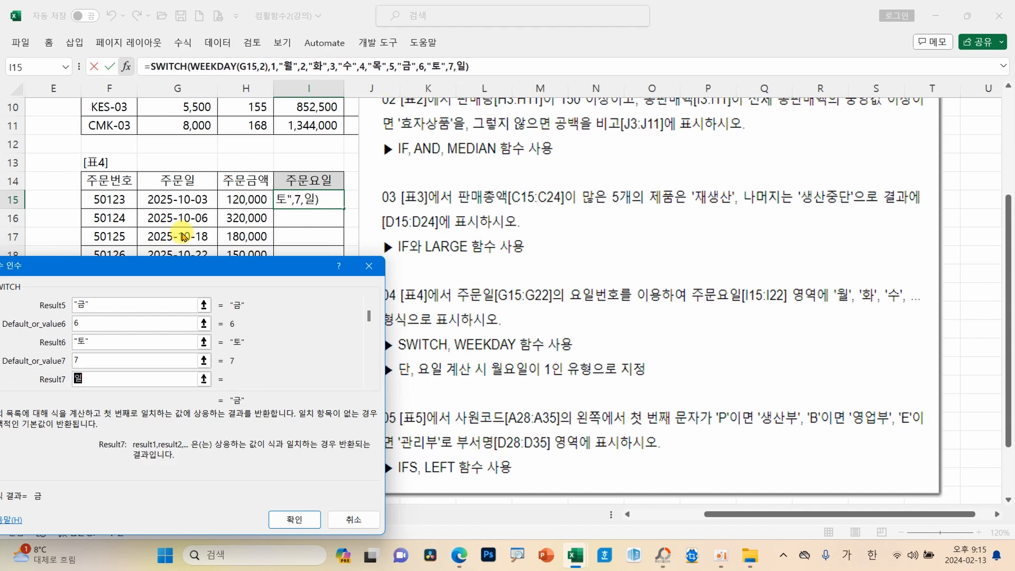
pyautogui.click(142, 360)
pyautogui.click(144, 376)
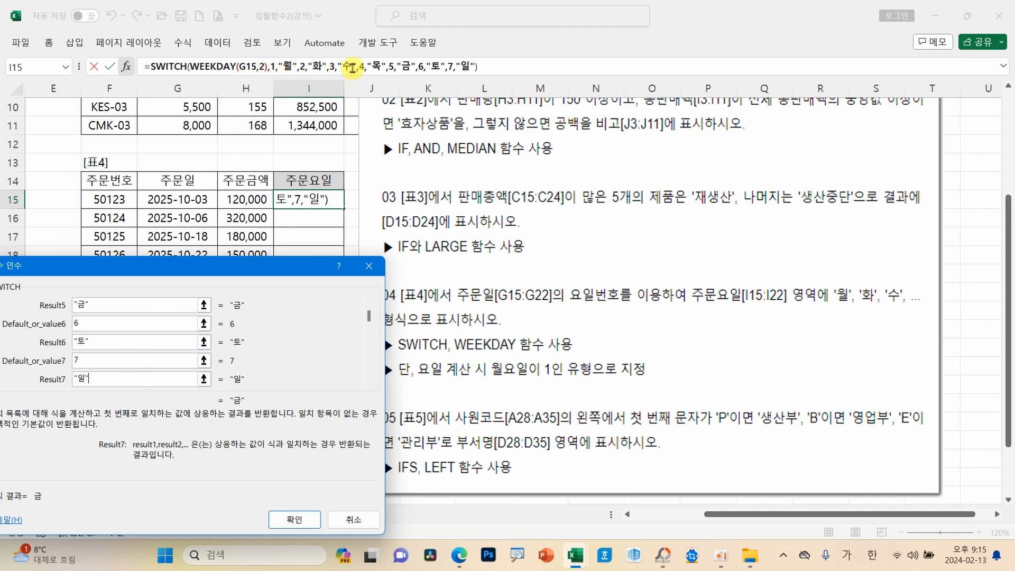
# Step: Enter the SWITCH formula in I15 and copy it down 표4's 주문요일 column through I22
pyautogui.click(295, 519)
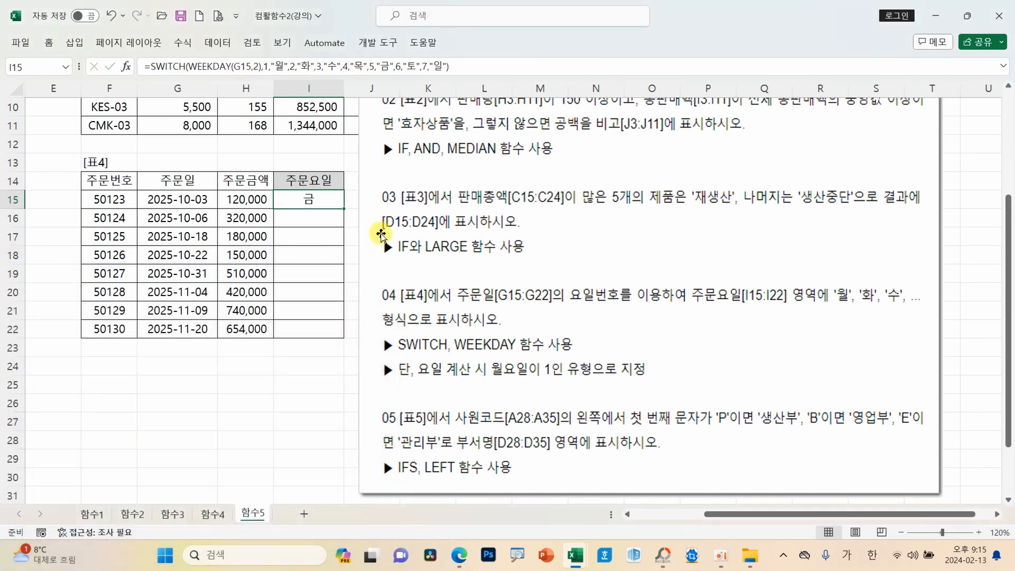
pyautogui.moveTo(343, 208); pyautogui.dragTo(344, 232)
pyautogui.moveTo(336, 339); pyautogui.dragTo(337, 340)
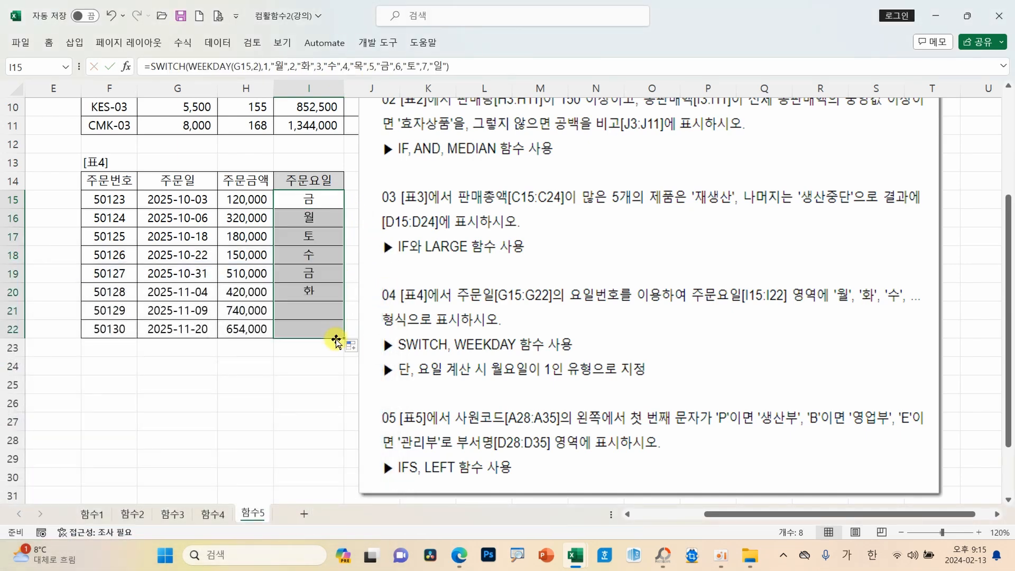
# Step: Compare the WEEKDAY type argument in I15's formula with question 04's condition that Monday is 1
pyautogui.click(317, 200)
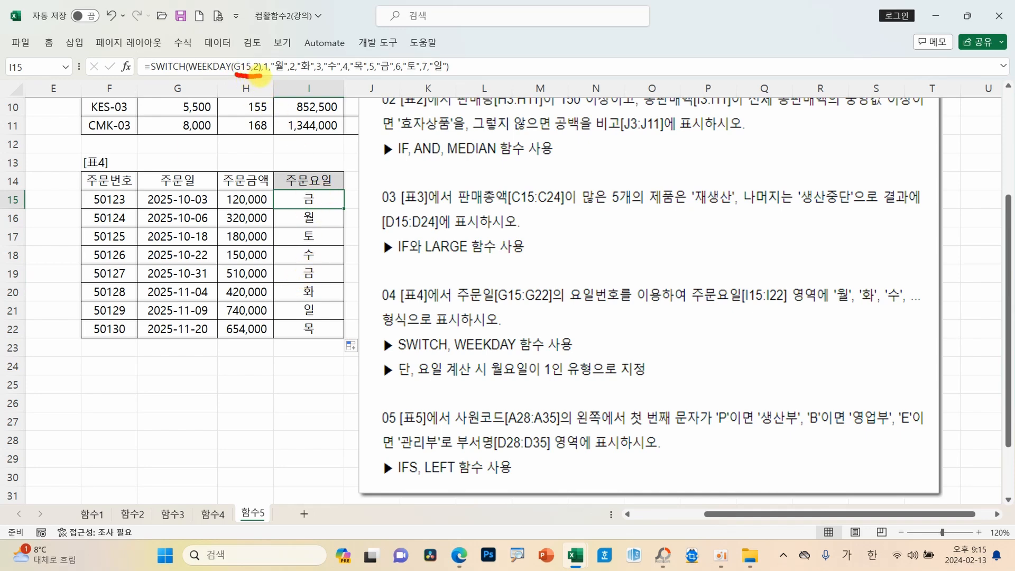
pyautogui.moveTo(248, 76)
pyautogui.mouseDown()
pyautogui.moveTo(246, 159)
pyautogui.moveTo(517, 371)
pyautogui.moveTo(507, 360)
pyautogui.moveTo(493, 386)
pyautogui.moveTo(608, 426)
pyautogui.mouseUp()
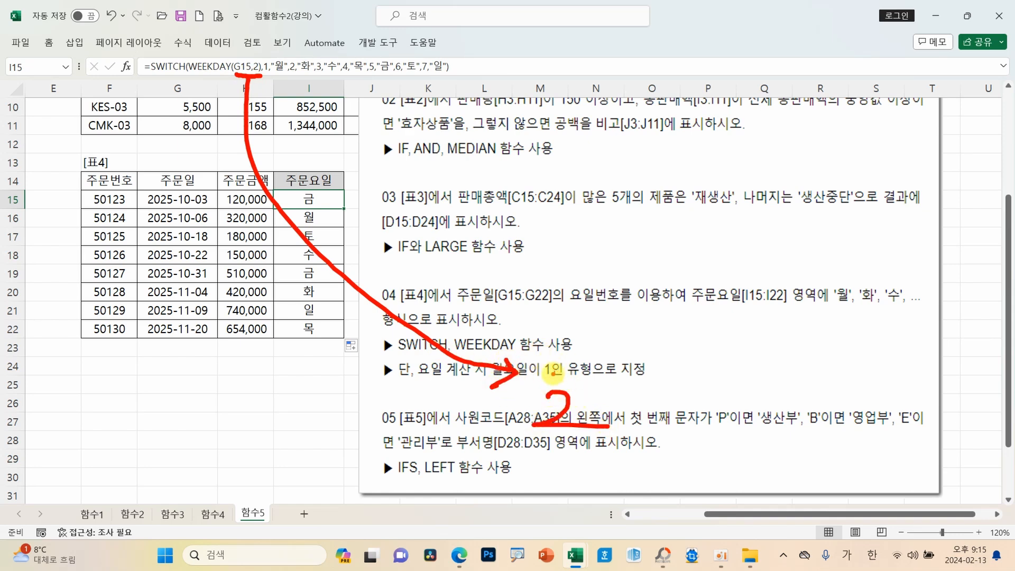
pyautogui.press('Escape')
pyautogui.moveTo(574, 401); pyautogui.dragTo(308, 415)
# Step: Start an IFS formula for 표5's 부서명 in D28, with LEFT(A28,1)="P" as its first condition
pyautogui.moveTo(745, 513); pyautogui.dragTo(639, 515)
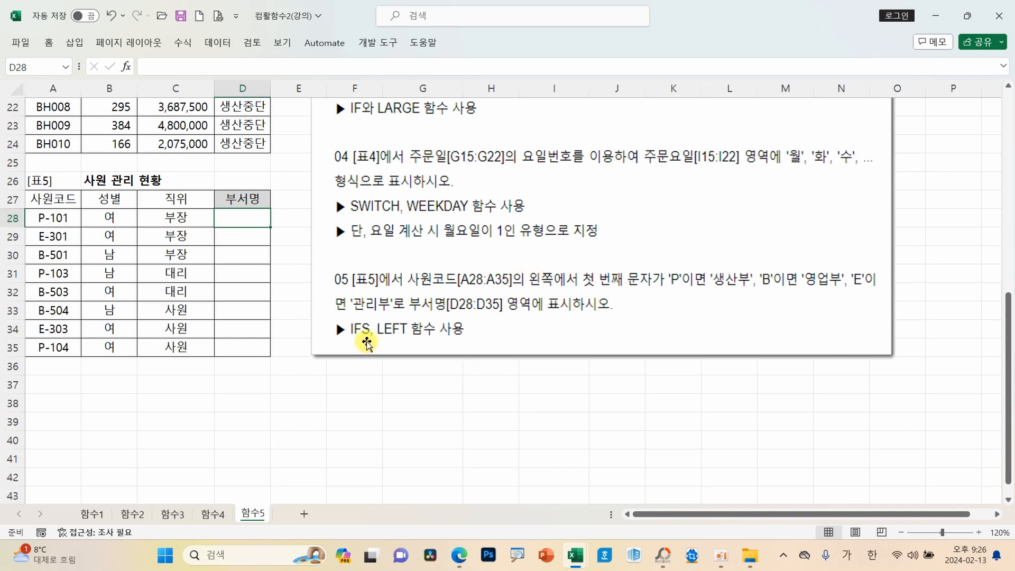
pyautogui.hotkey('ctrl', '2')
pyautogui.moveTo(367, 341)
pyautogui.mouseDown()
pyautogui.moveTo(327, 332)
pyautogui.moveTo(365, 338)
pyautogui.mouseUp()
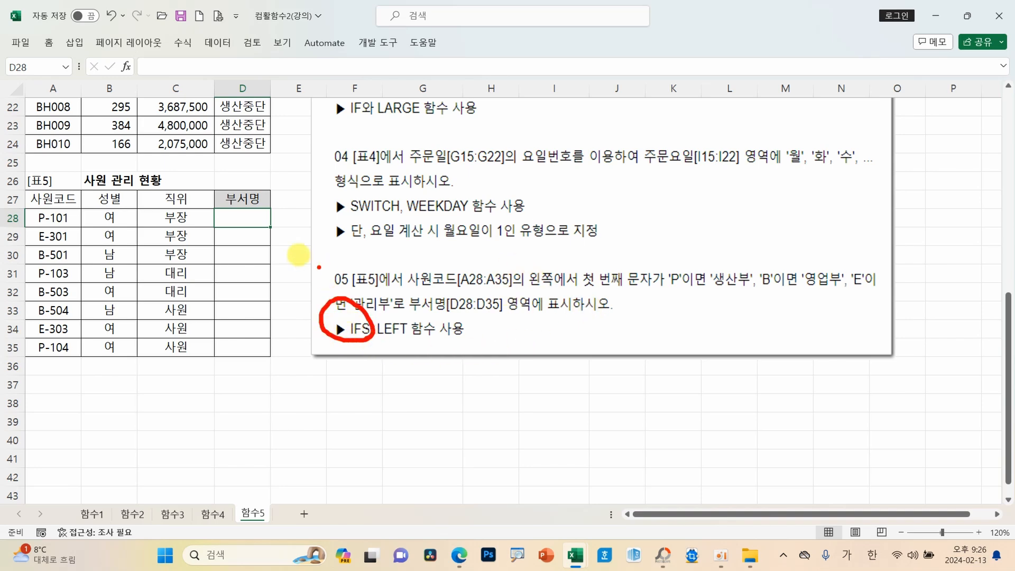
pyautogui.press('Escape')
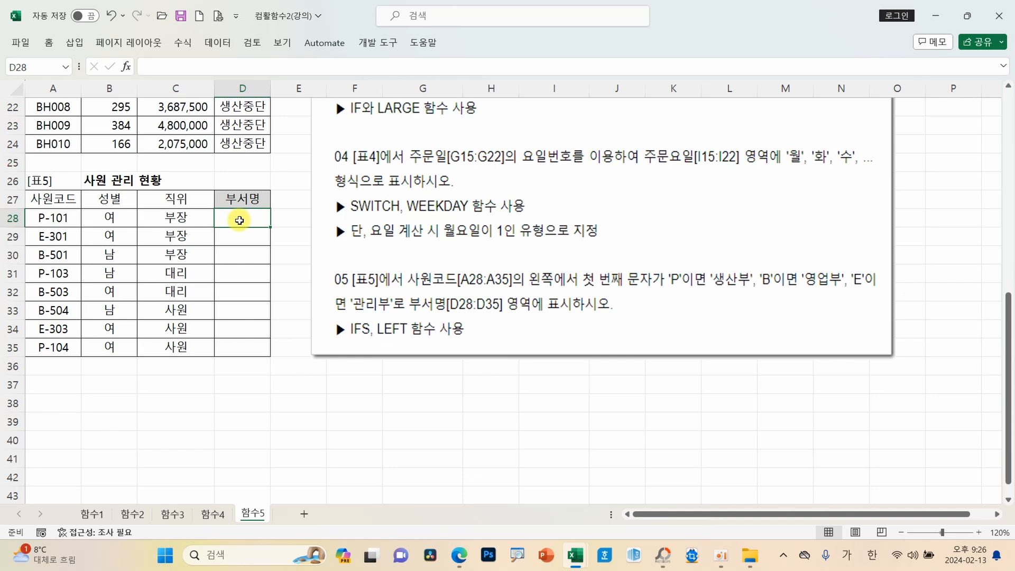
pyautogui.click(126, 67)
pyautogui.click(534, 431)
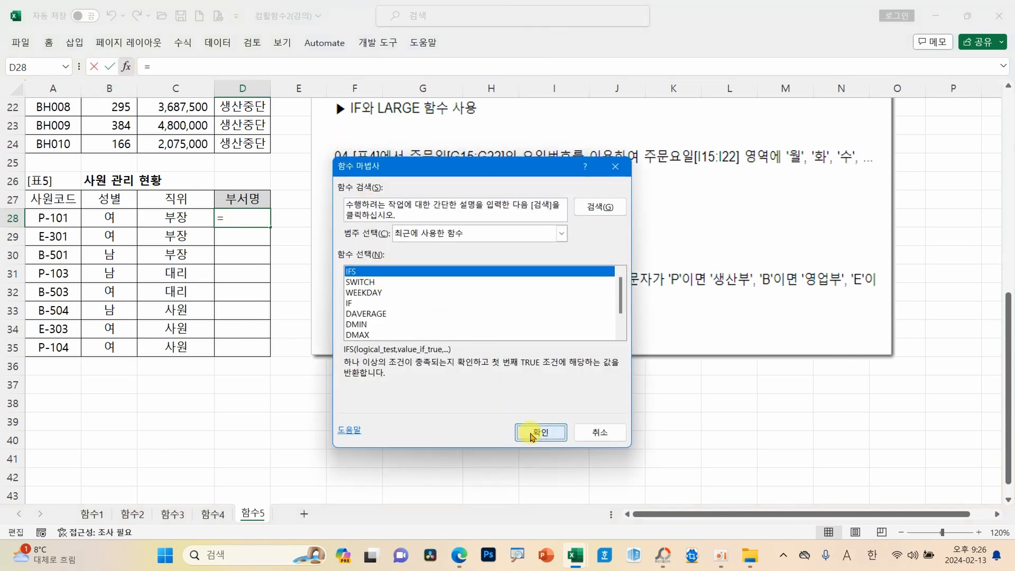
pyautogui.moveTo(390, 191); pyautogui.dragTo(143, 280)
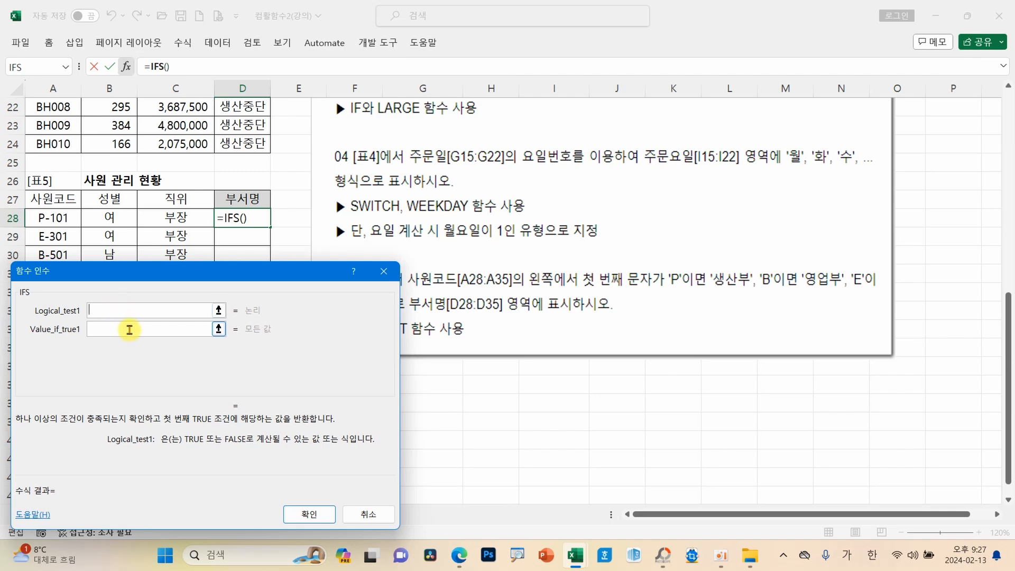
pyautogui.write('FT(')
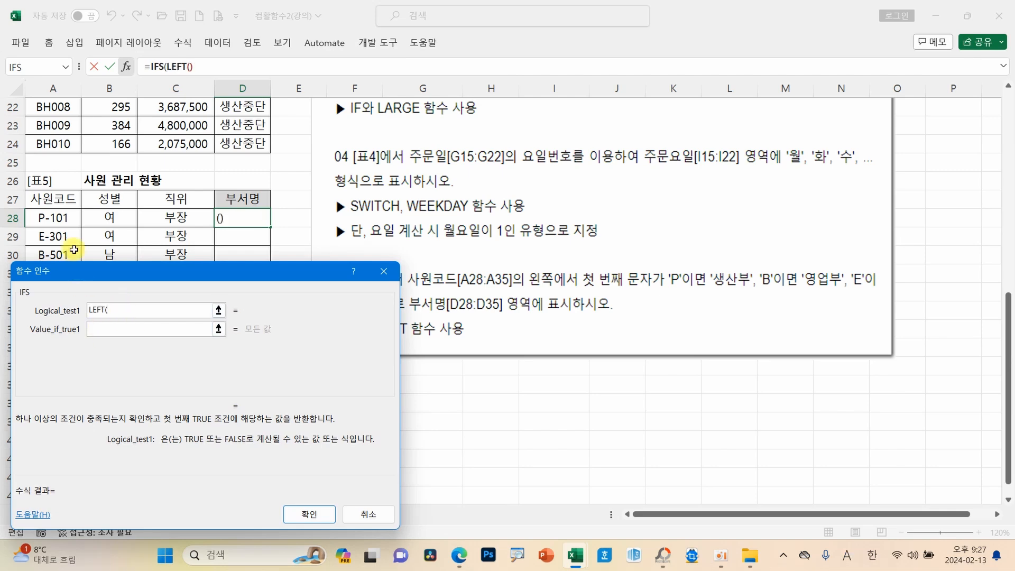
pyautogui.click(65, 221)
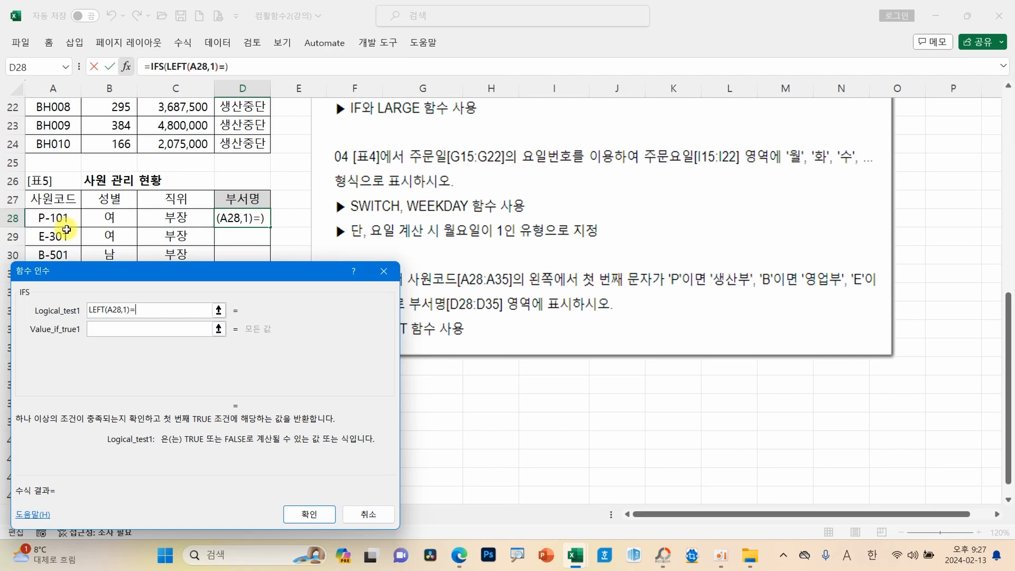
pyautogui.write(',1)="P"')
pyautogui.press('Tab')
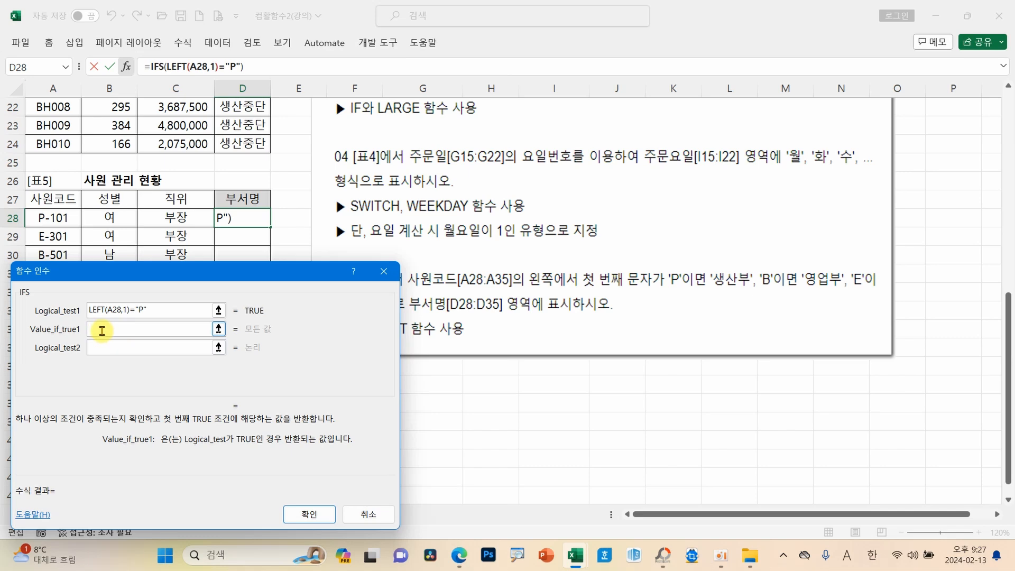
# Step: Return "생산부" when the first IFS condition is true
pyautogui.press('Hangul')
pyautogui.write('생사')
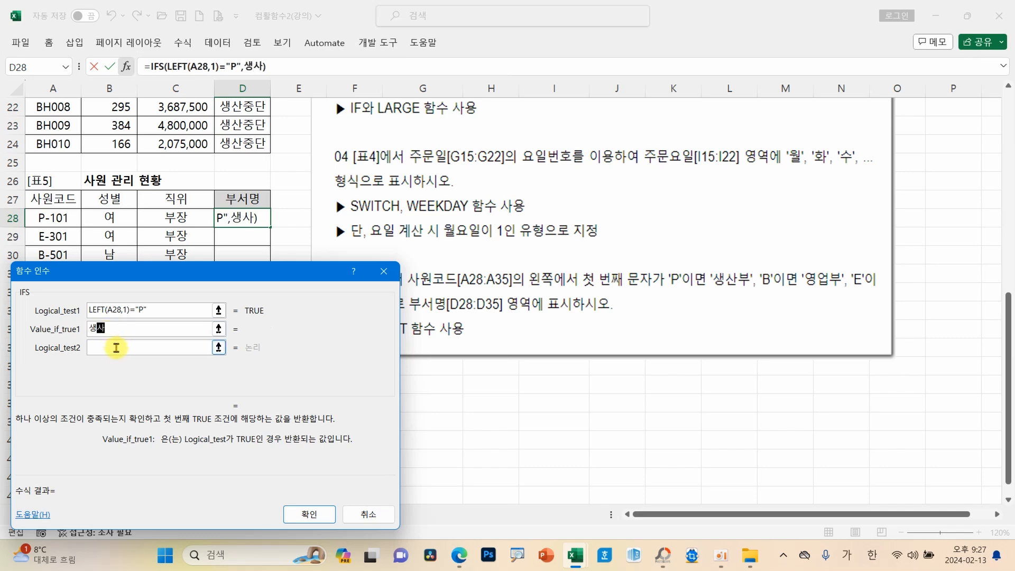
pyautogui.write('부')
pyautogui.click(116, 348)
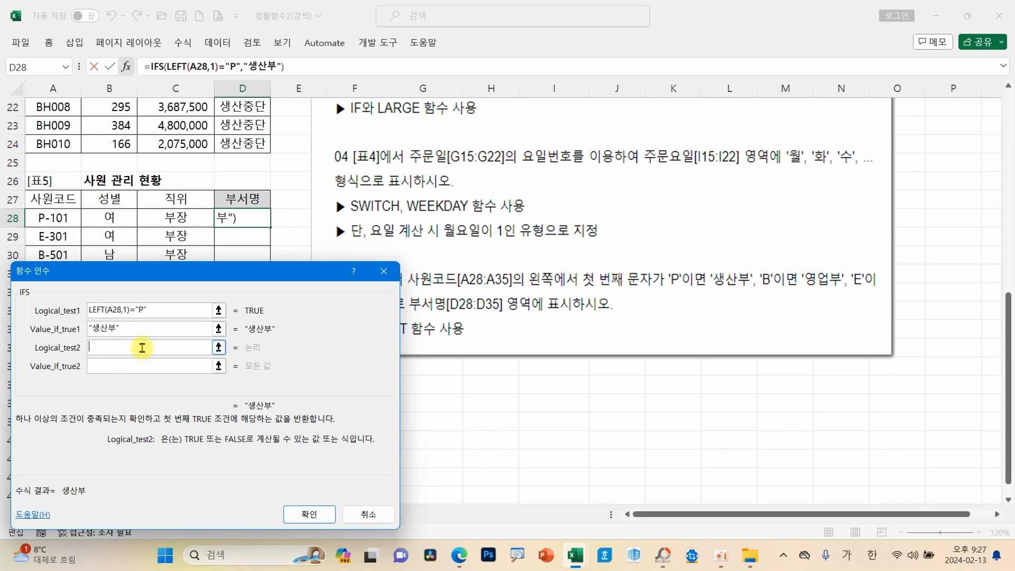
# Step: Reuse the LEFT(A28,1)= part of the first condition to make the second IFS condition LEFT(A28,1)="B"
pyautogui.click(134, 310)
pyautogui.moveTo(136, 313); pyautogui.dragTo(89, 313)
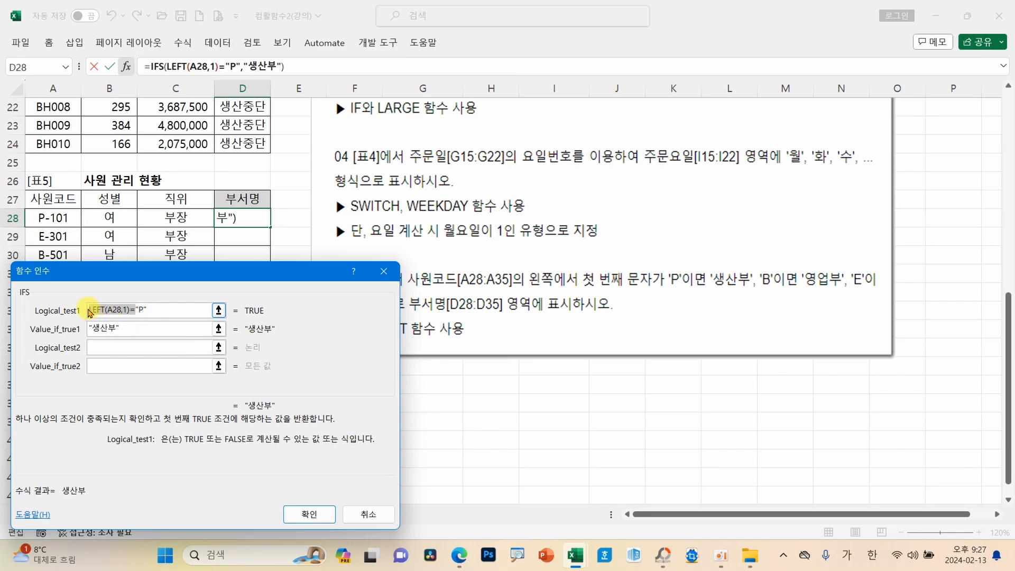
pyautogui.hotkey('ctrl', 'c')
pyautogui.click(128, 347)
pyautogui.hotkey('ctrl', 'v')
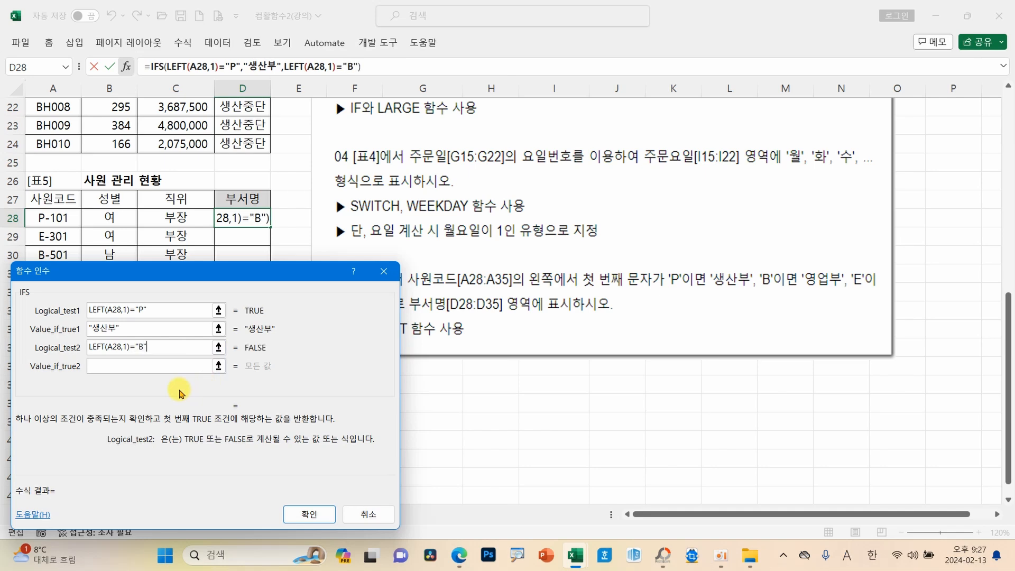
# Step: Return "영업부" for the second IFS condition and add LEFT(A28,1)="E" as the third condition
pyautogui.press('Tab')
pyautogui.write('영업부')
pyautogui.press('Tab')
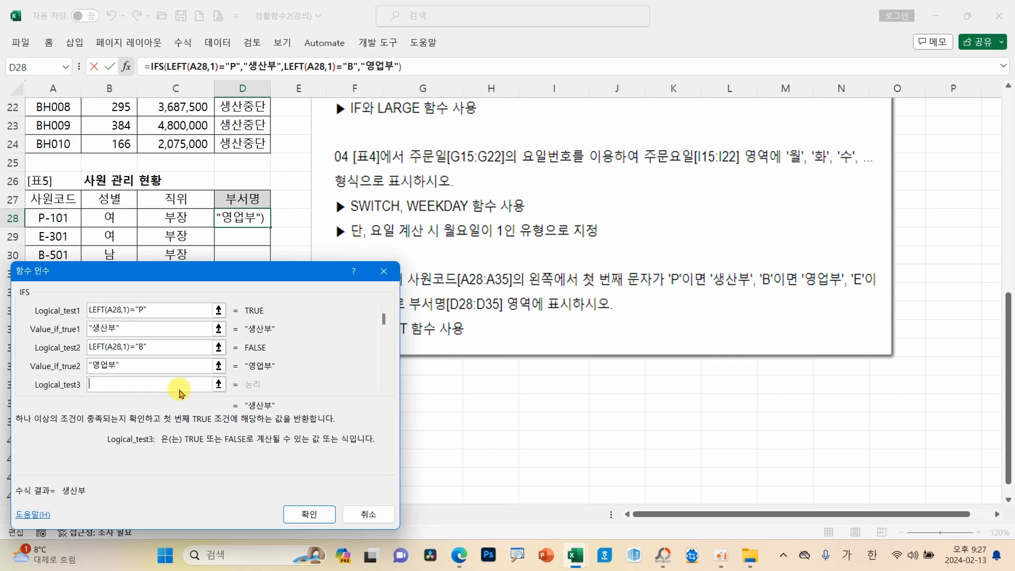
pyautogui.hotkey('ctrl', 'v')
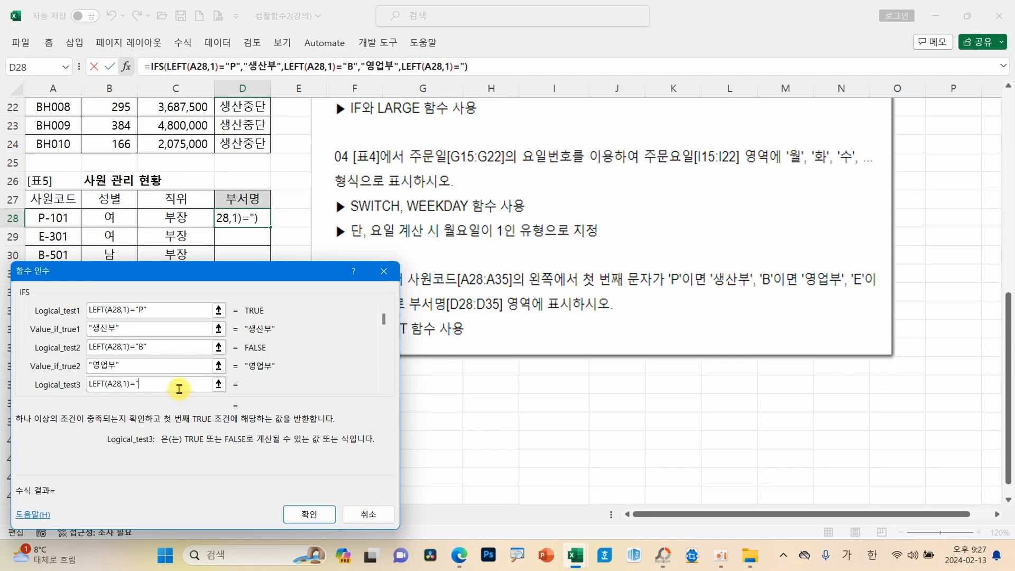
pyautogui.press('Tab')
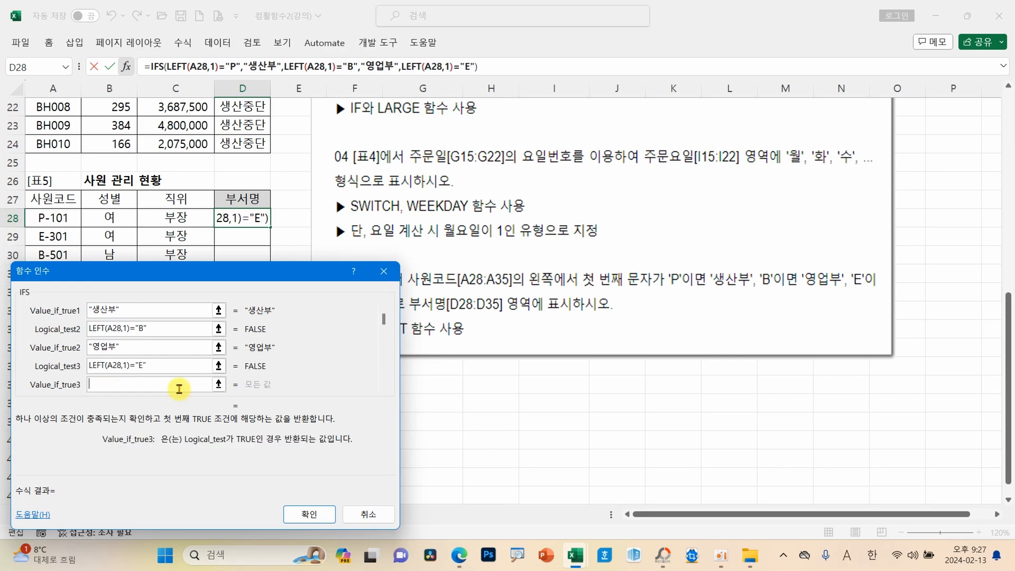
# Step: Return "관리부" for the third IFS condition, and fill the completed D28 formula down through D35
pyautogui.moveTo(296, 271); pyautogui.dragTo(343, 207)
pyautogui.write('ㄱ')
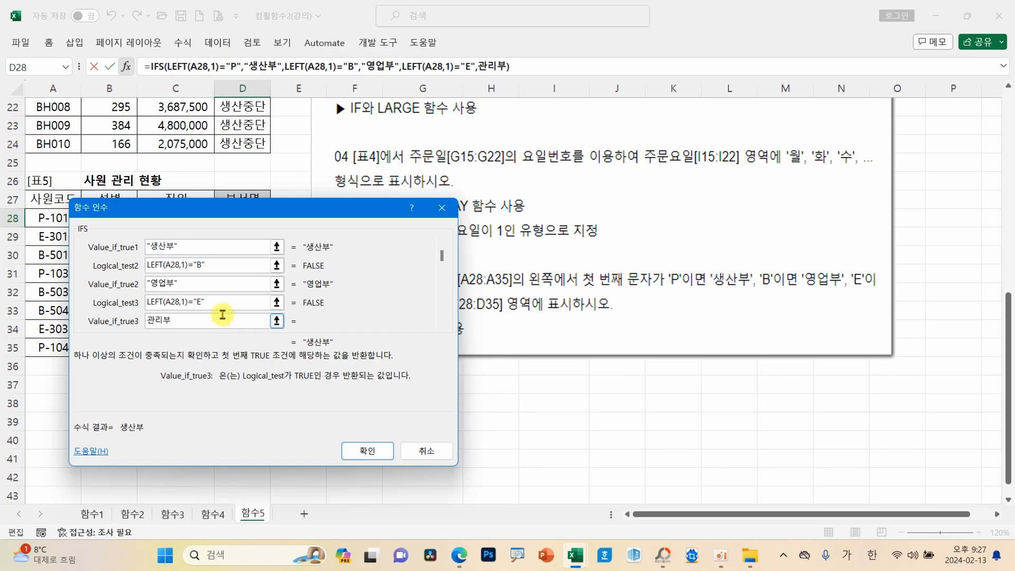
pyautogui.click(231, 305)
pyautogui.click(224, 319)
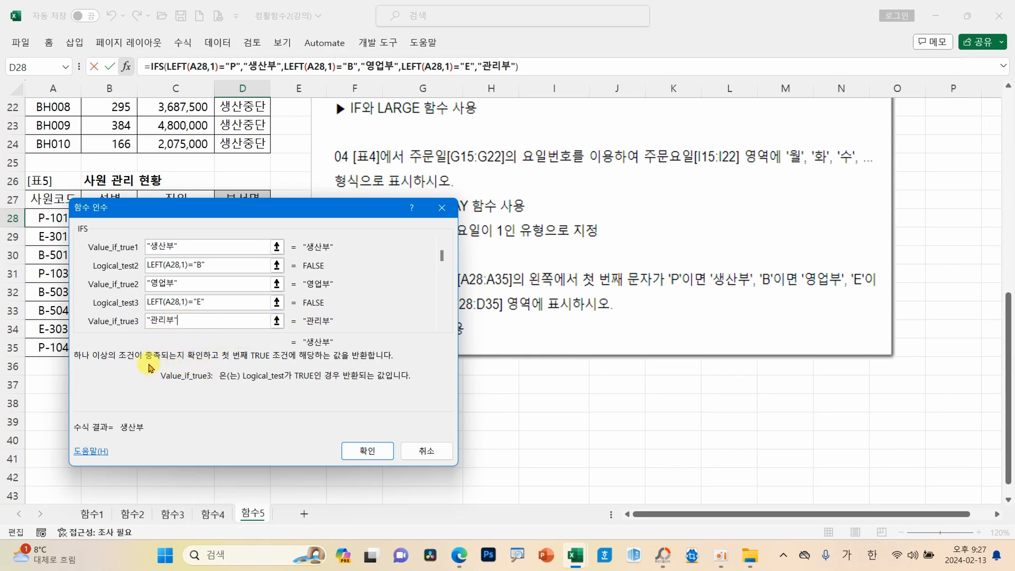
pyautogui.click(372, 454)
pyautogui.moveTo(270, 227); pyautogui.dragTo(264, 351)
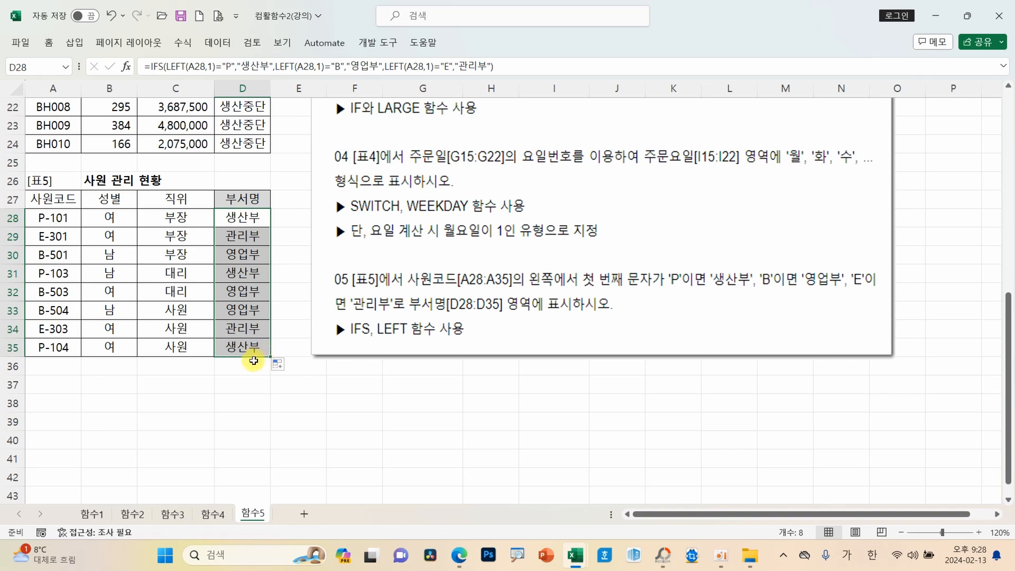
pyautogui.click(336, 417)
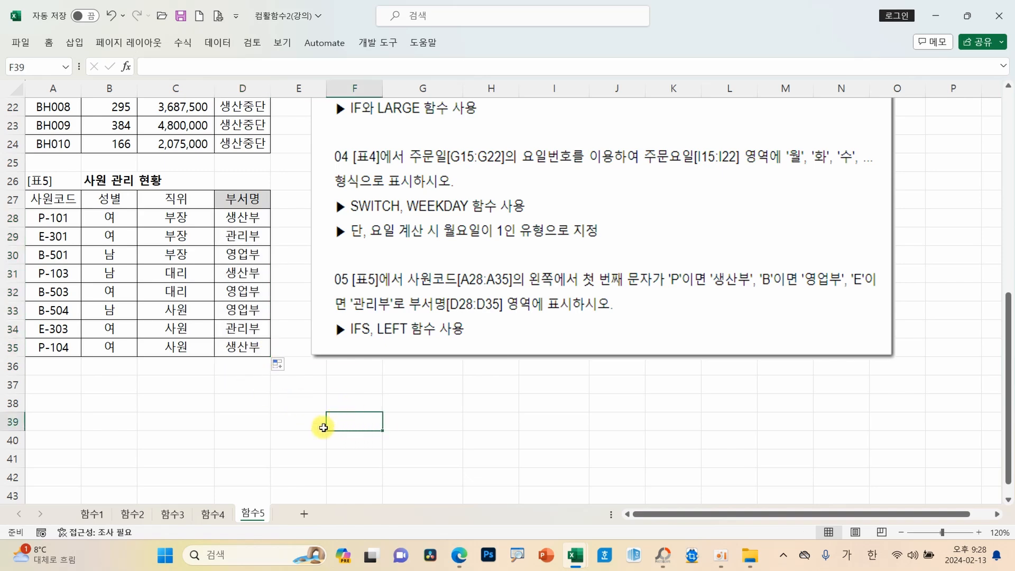
# Step: Move the picture with the exercise questions up and to the right, so it no longer covers column F
pyautogui.scroll(4, 391, 394)
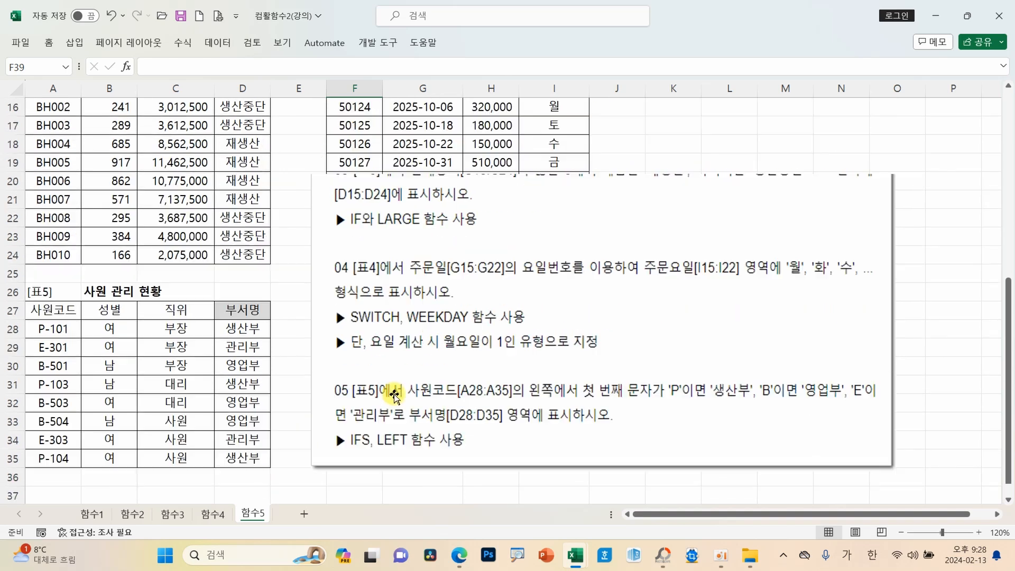
pyautogui.scroll(2, 423, 400)
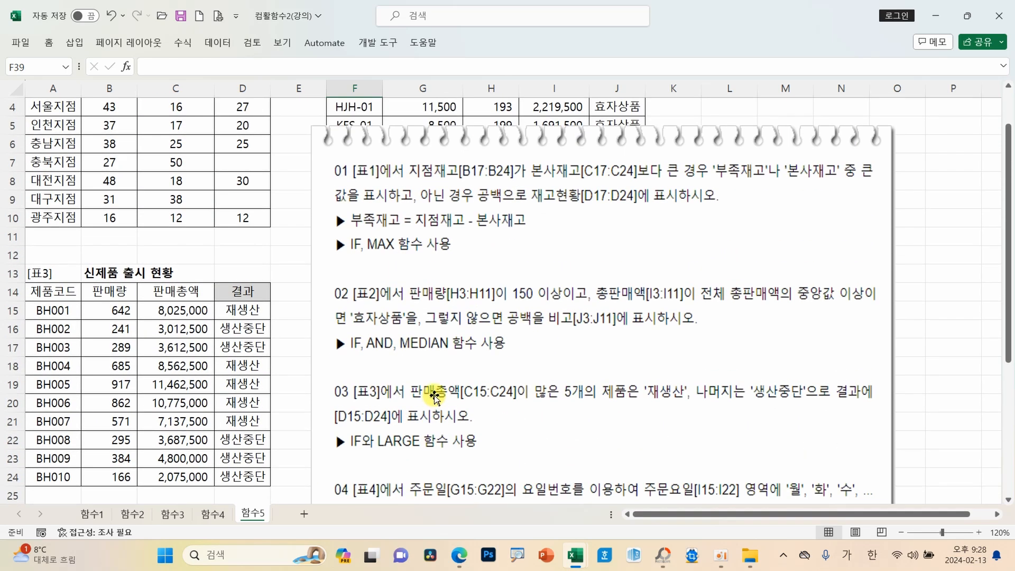
pyautogui.moveTo(405, 352); pyautogui.dragTo(464, 315)
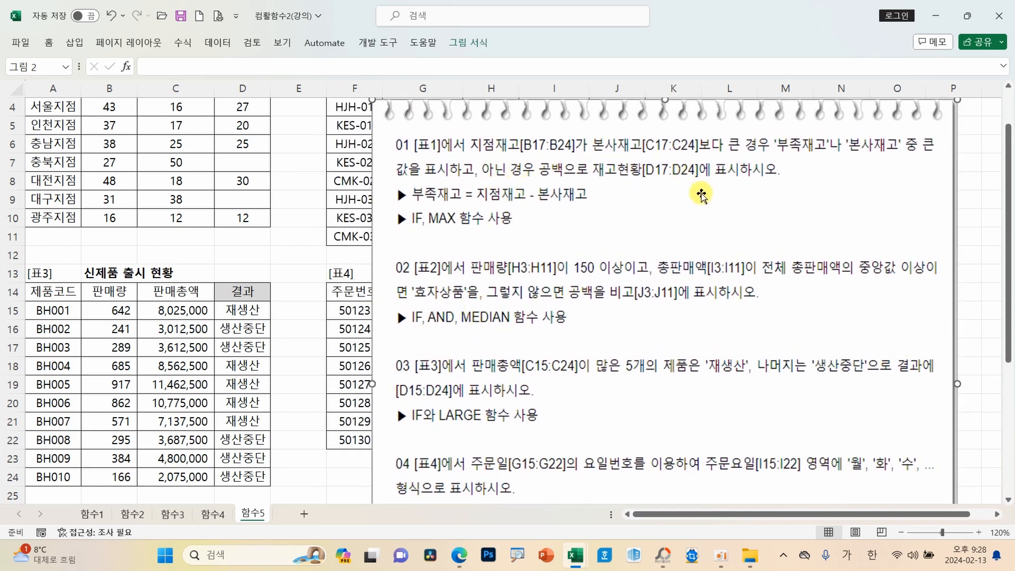
# Step: Switch to the 컴활함수2(정리) workbook
pyautogui.moveTo(575, 555)
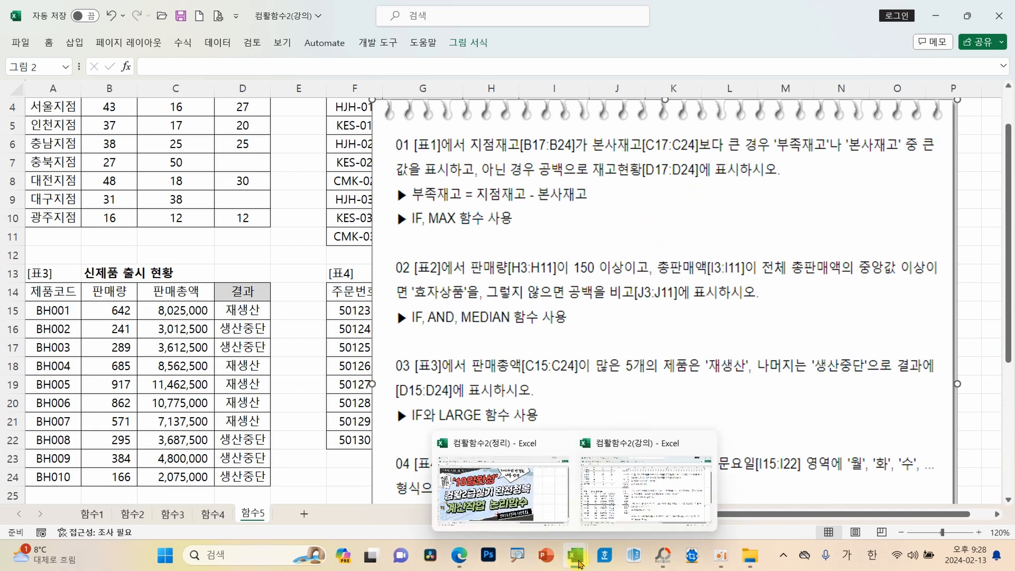
pyautogui.click(543, 520)
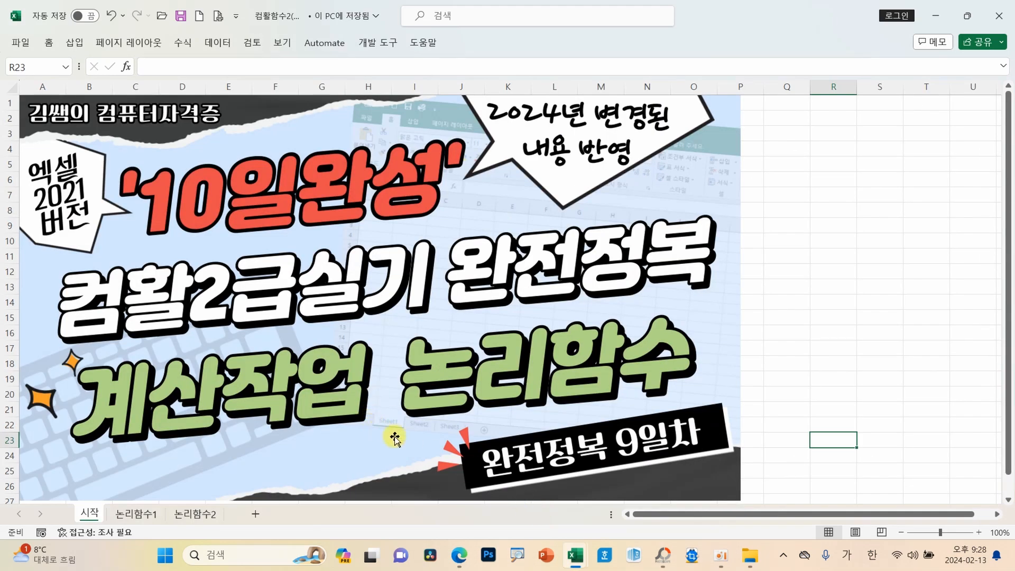